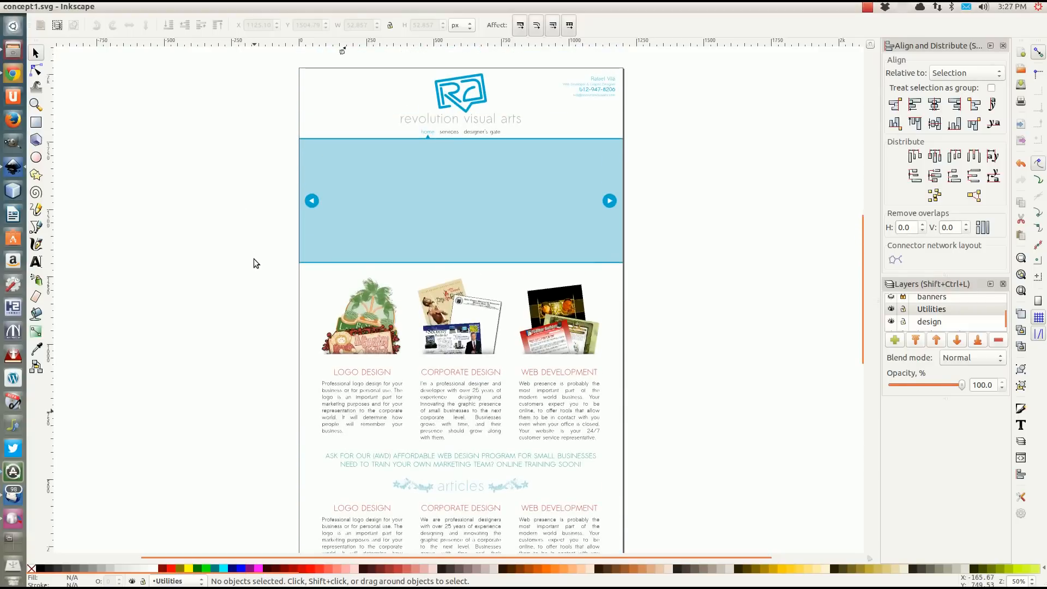
Examine the website mockup's header, banner with its slider arrows, service columns, articles section and footer.
scroll(253, 258, down, 3)
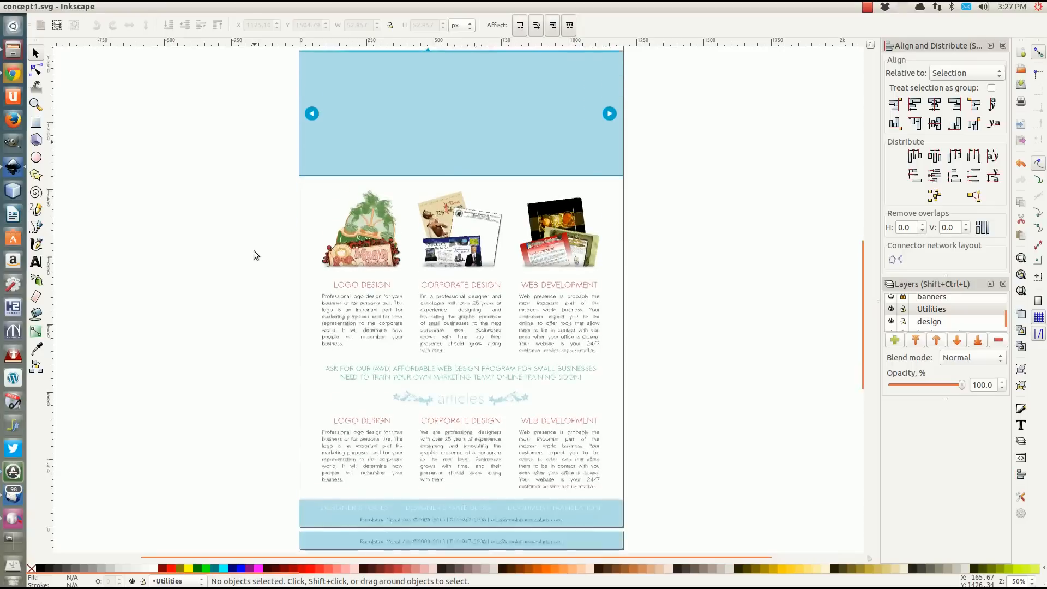
scroll(253, 250, down, 4)
scroll(254, 250, up, 7)
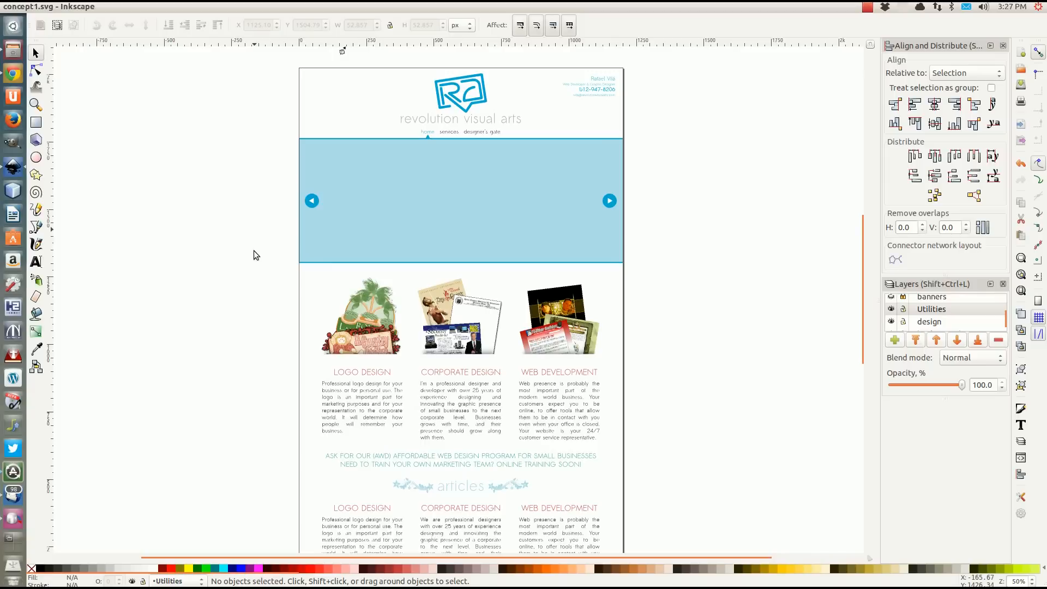
click(316, 200)
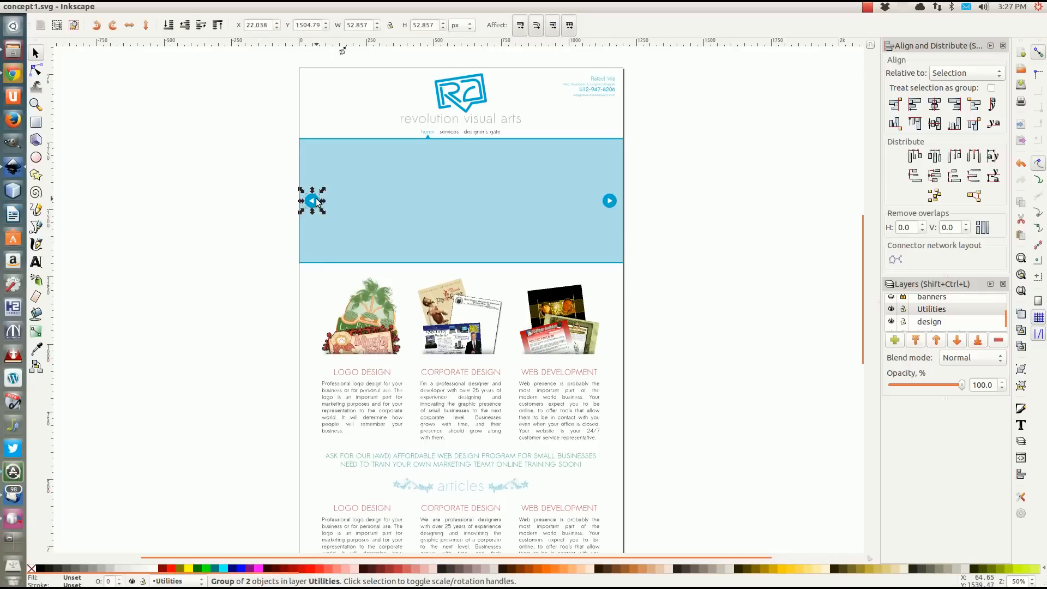
click(242, 206)
scroll(351, 209, down, 2)
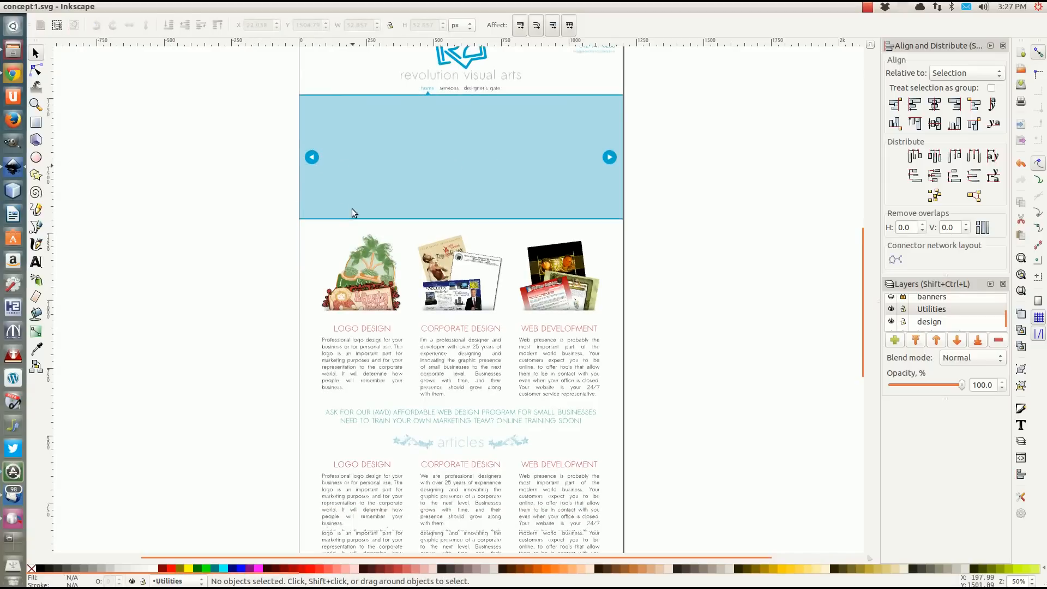
scroll(351, 213, down, 8)
scroll(411, 276, up, 10)
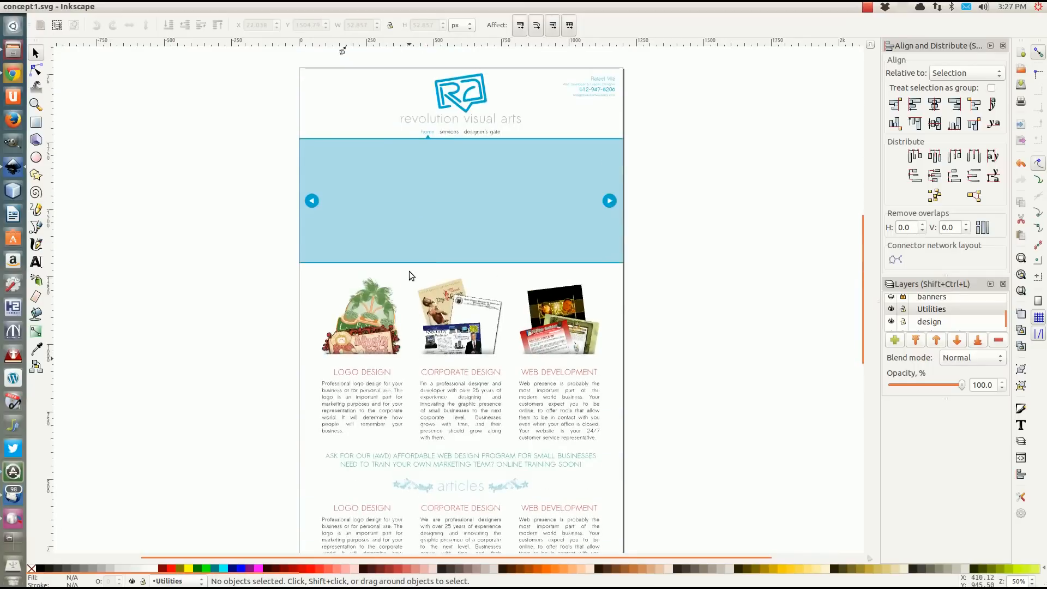
scroll(527, 232, up, 4)
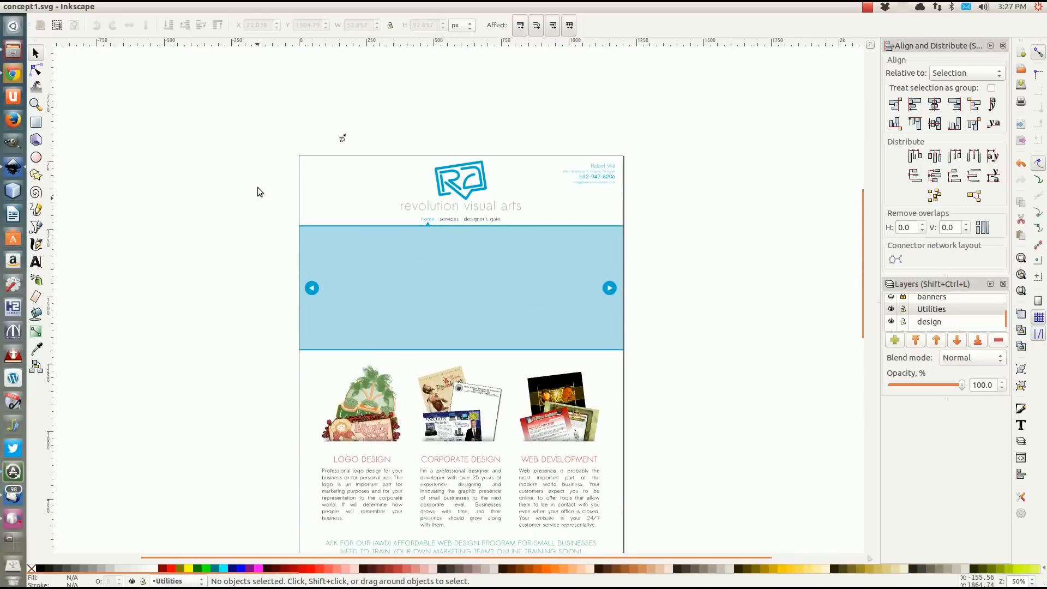
scroll(292, 265, down, 2)
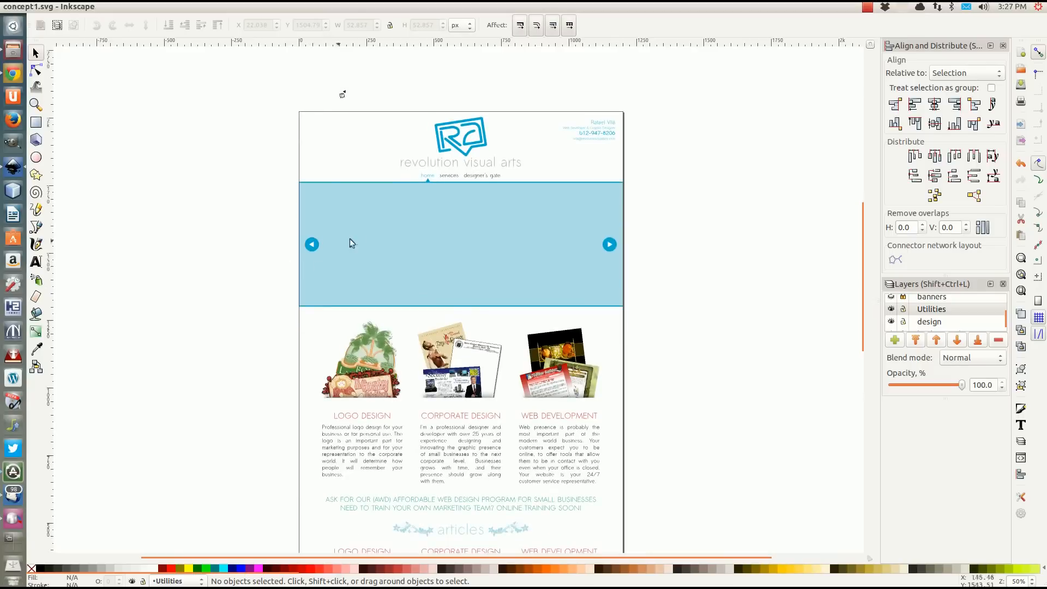
scroll(397, 234, up, 4)
scroll(398, 236, down, 4)
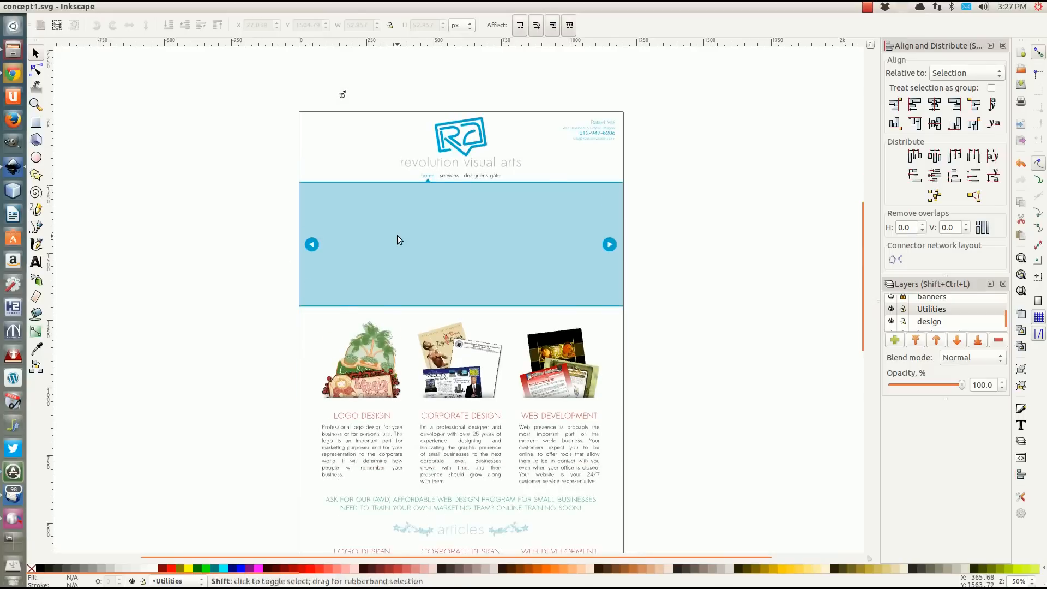
scroll(397, 238, left, 4)
scroll(436, 243, right, 4)
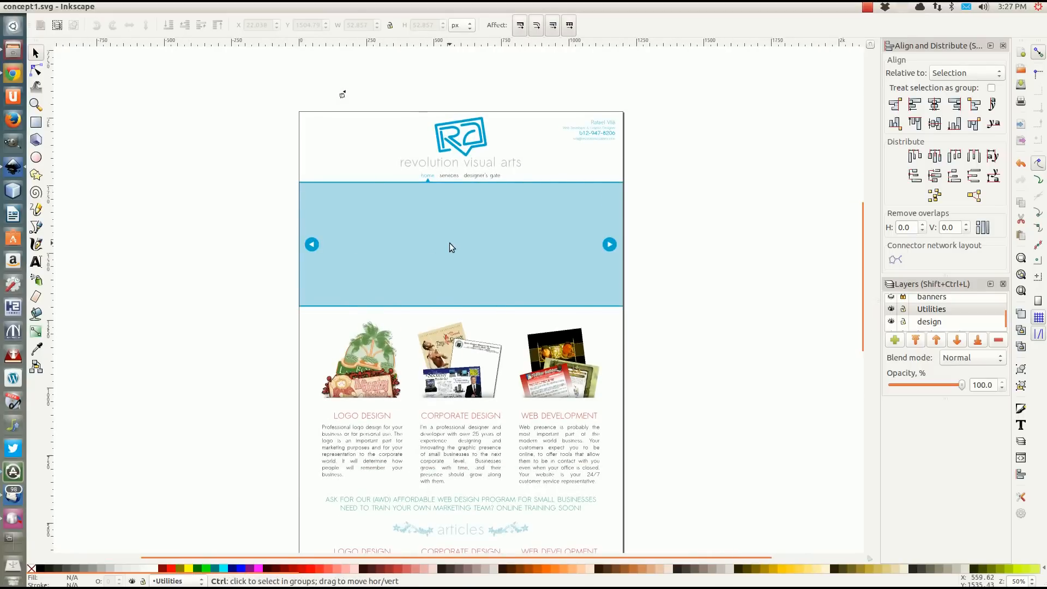
Select the small custom cursor graphic drawn above the page's upper-left corner.
ctrl+scroll(449, 244, up, 3)
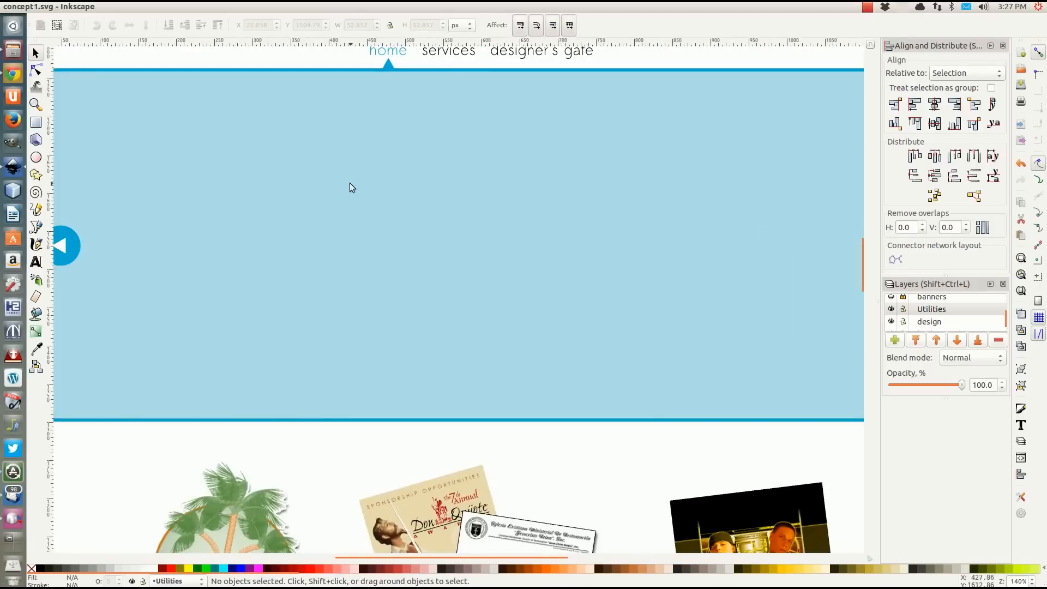
drag(351, 184, 339, 299)
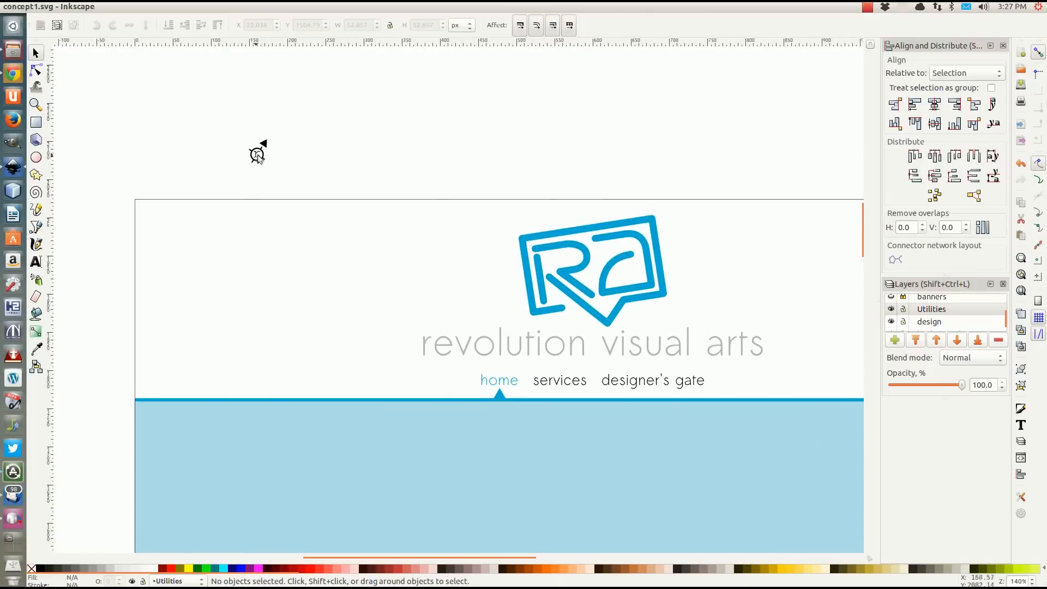
click(264, 145)
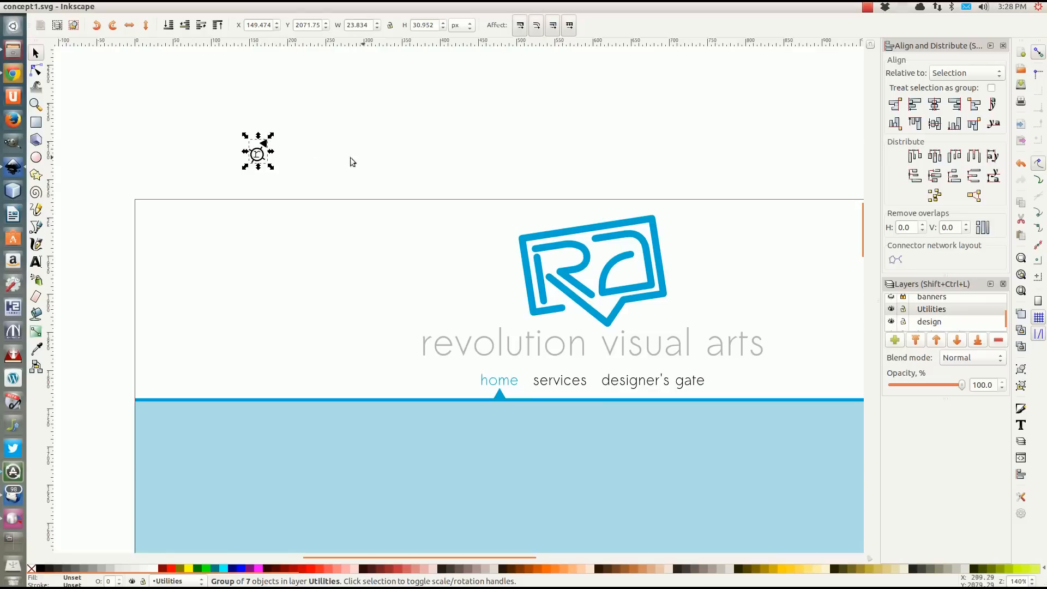
Examine the mockup up close from the banner through the service columns and articles to the footer.
scroll(376, 229, down, 6)
scroll(358, 254, down, 10)
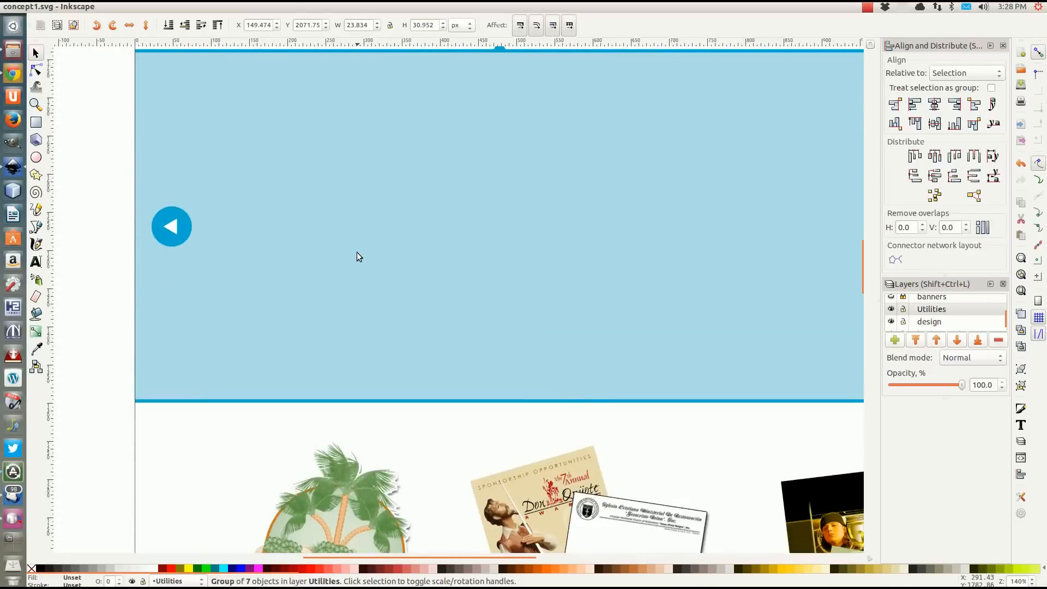
scroll(358, 254, down, 14)
scroll(357, 252, down, 6)
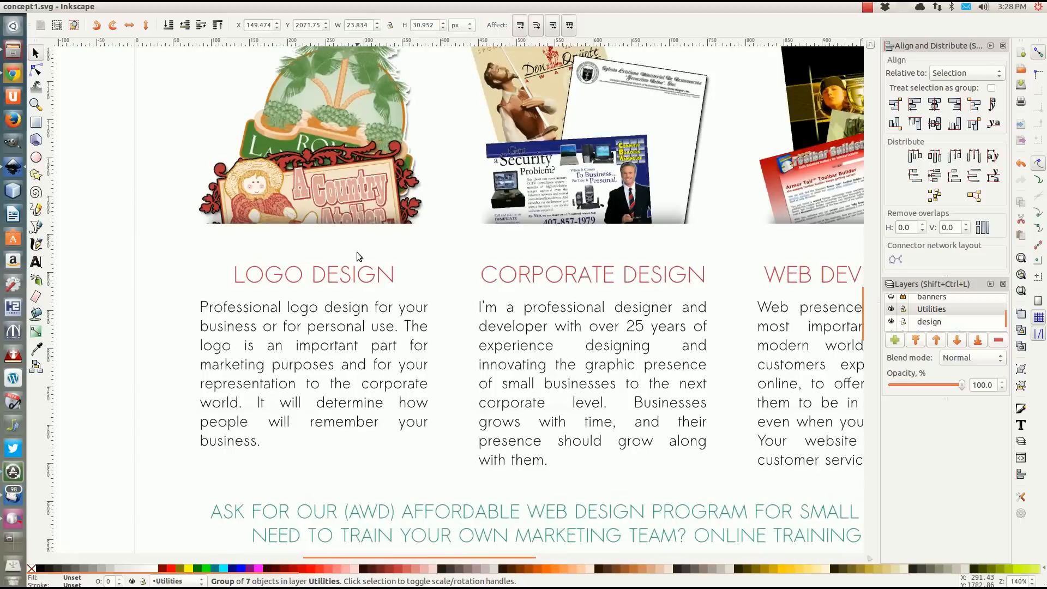
scroll(431, 278, down, 16)
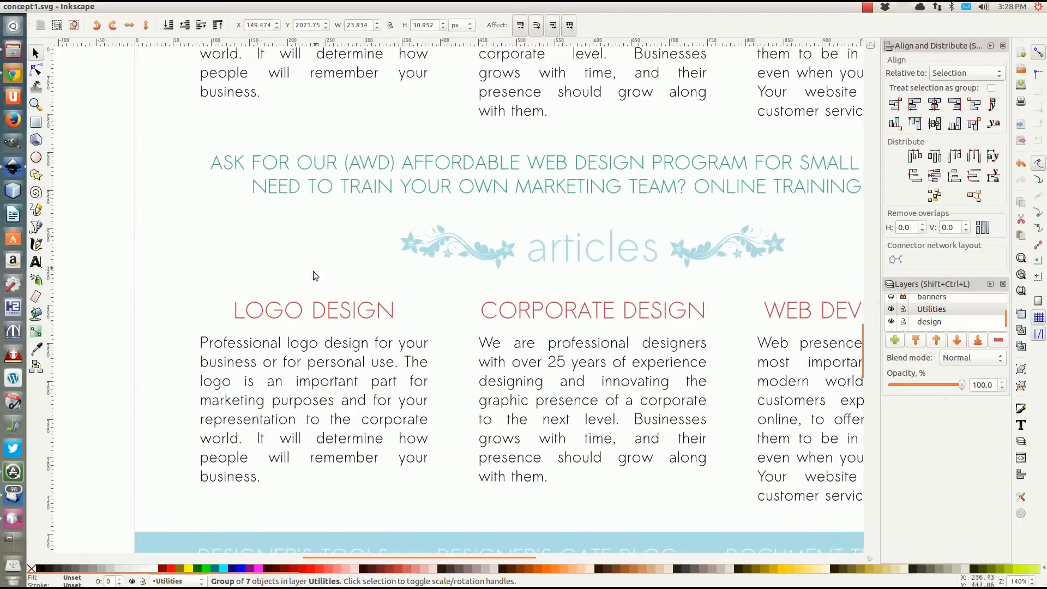
scroll(645, 298, down, 4)
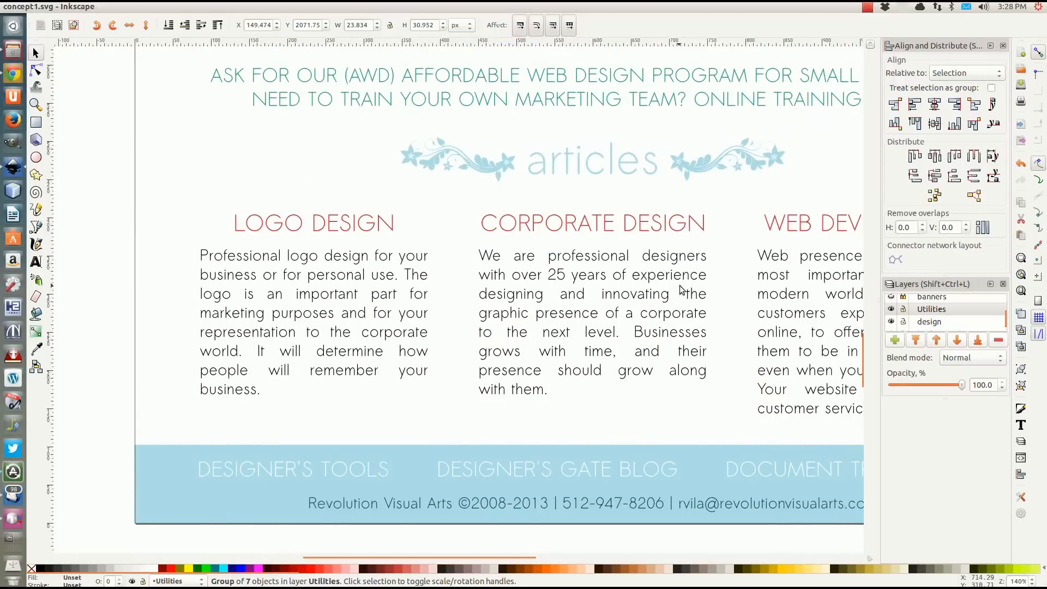
scroll(673, 284, up, 14)
Switch to Chrome and examine the coded page new_concept1.html from the header to the articles and footer.
click(13, 74)
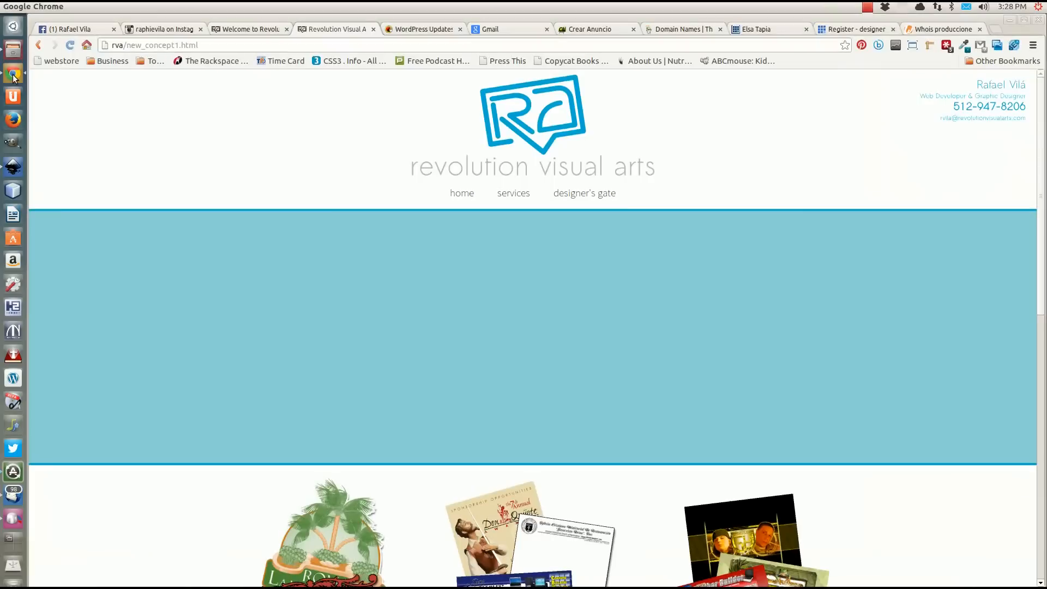
scroll(350, 146, down, 1)
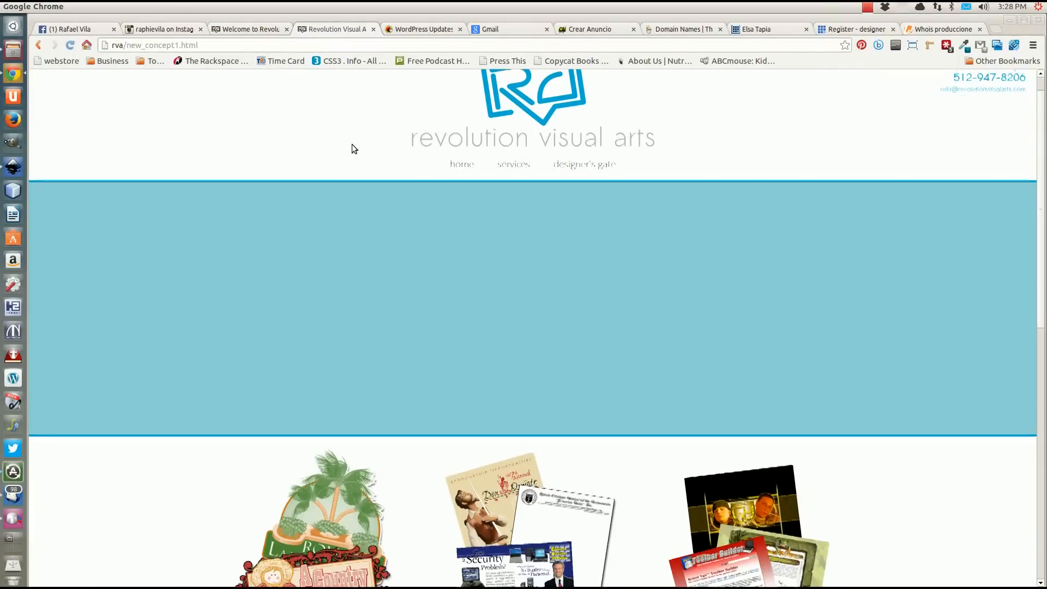
scroll(198, 152, down, 4)
scroll(149, 216, down, 14)
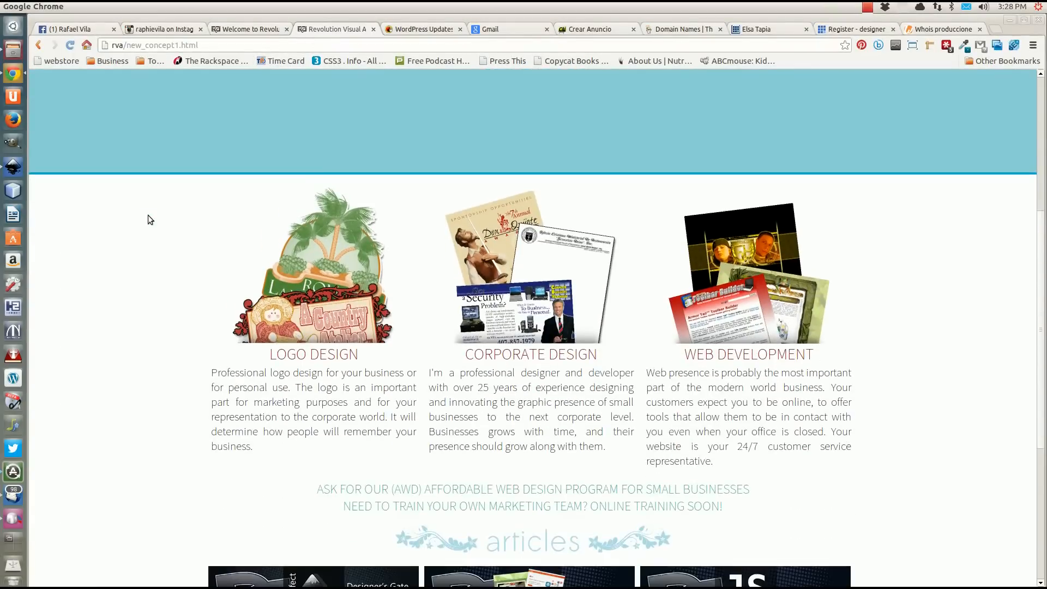
scroll(148, 215, down, 1)
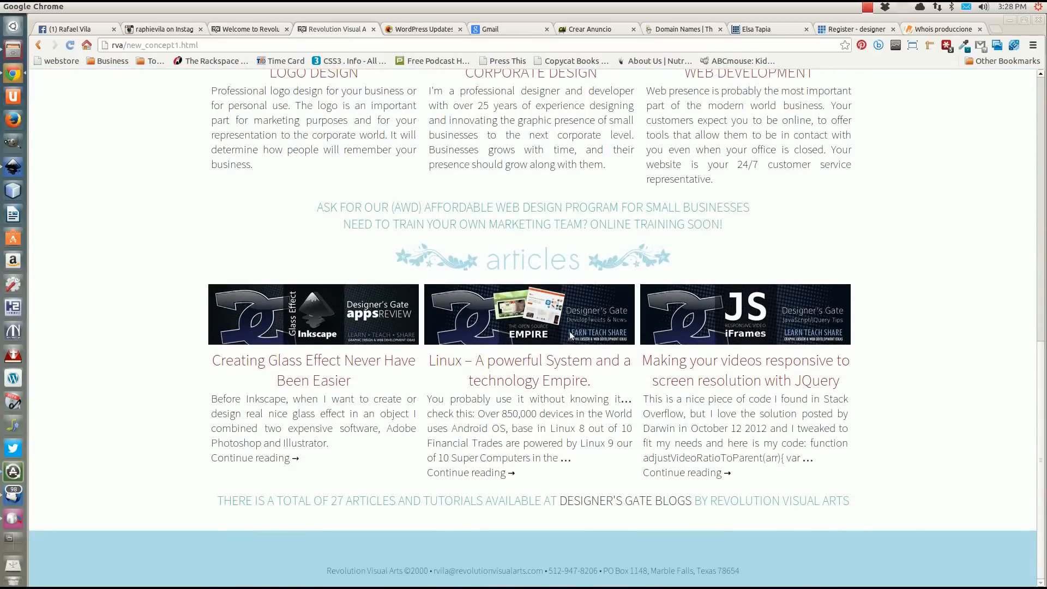
scroll(300, 303, up, 1)
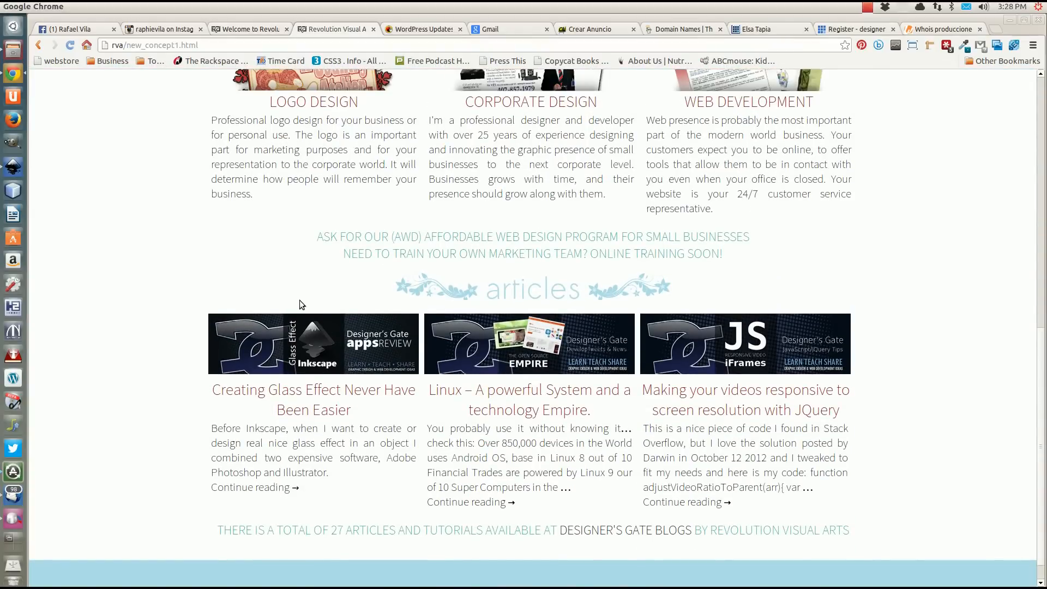
scroll(299, 304, up, 1)
scroll(299, 303, down, 2)
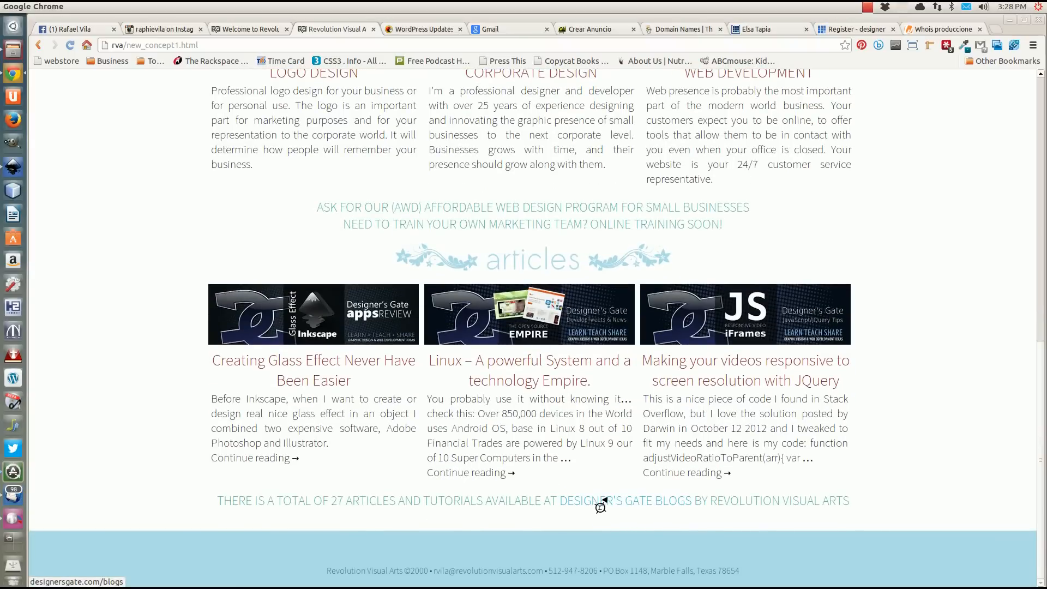
scroll(538, 273, up, 14)
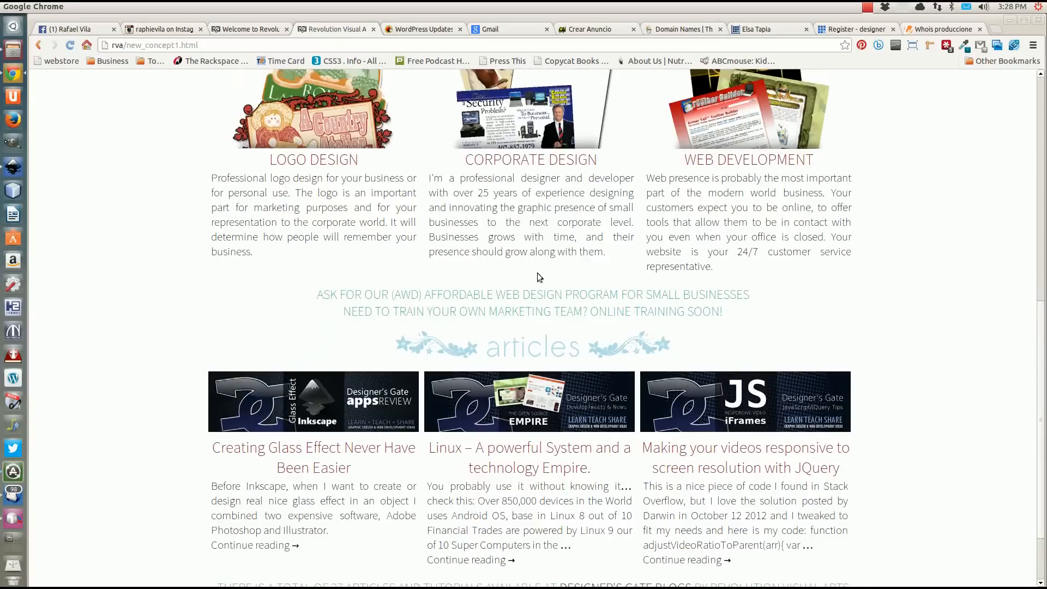
scroll(538, 286, up, 6)
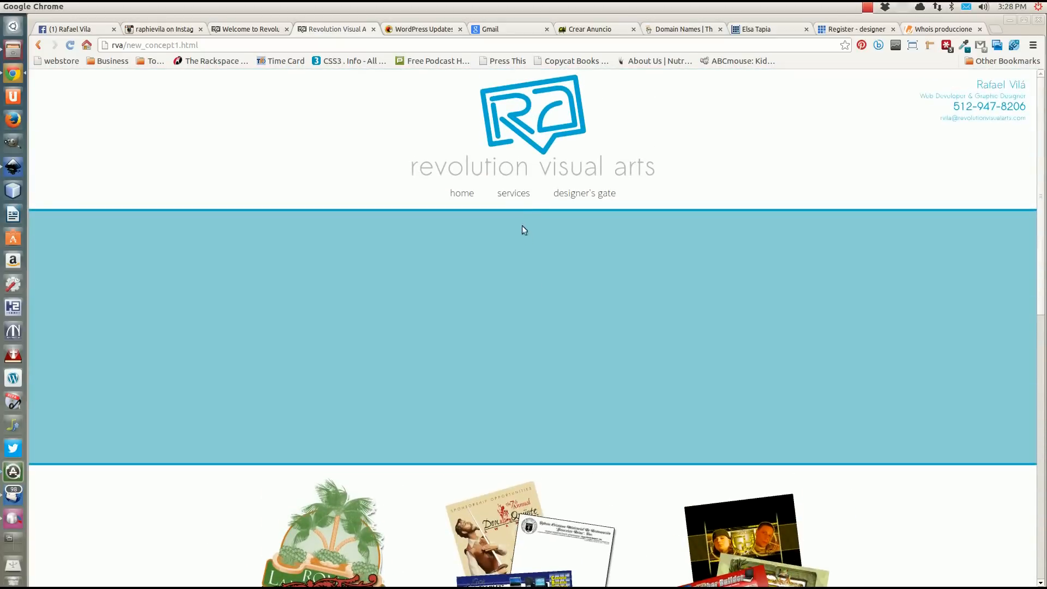
Try the services navigation link, and examine the coded page's article previews and service columns.
click(499, 195)
scroll(531, 240, down, 1)
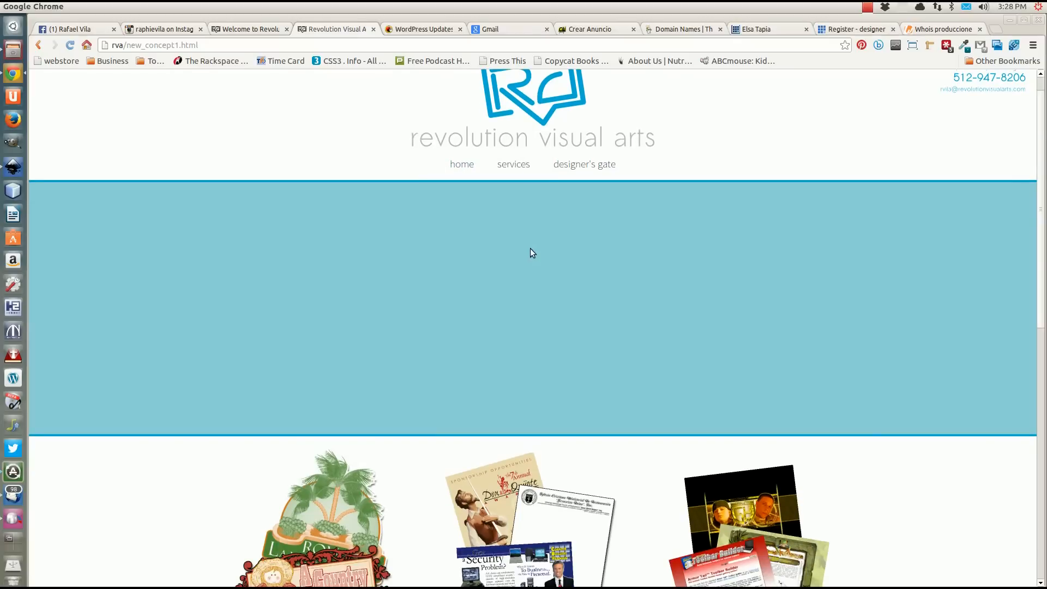
scroll(530, 248, down, 5)
scroll(487, 289, down, 12)
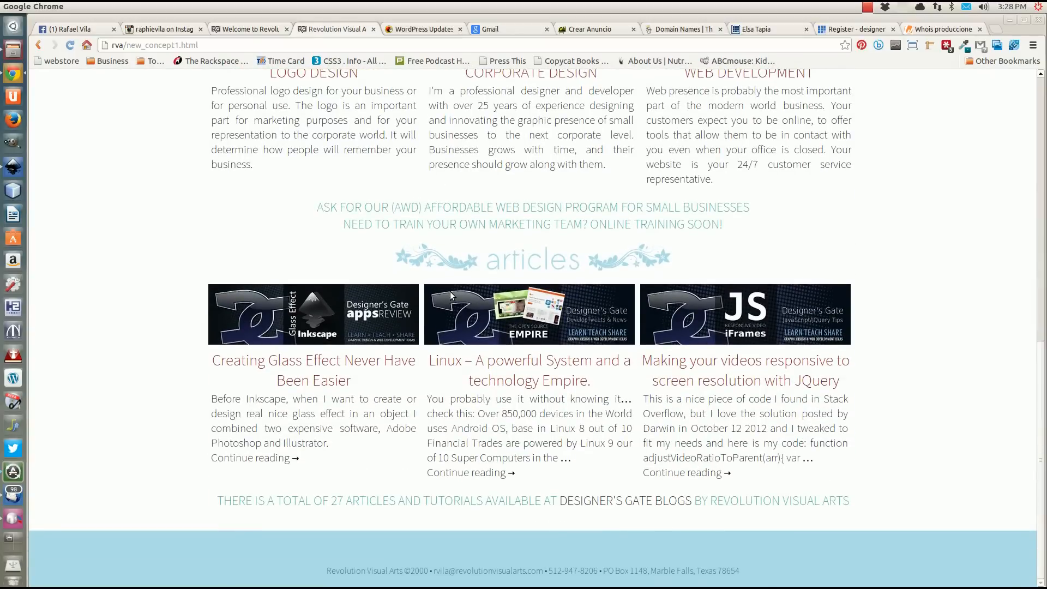
scroll(450, 293, up, 3)
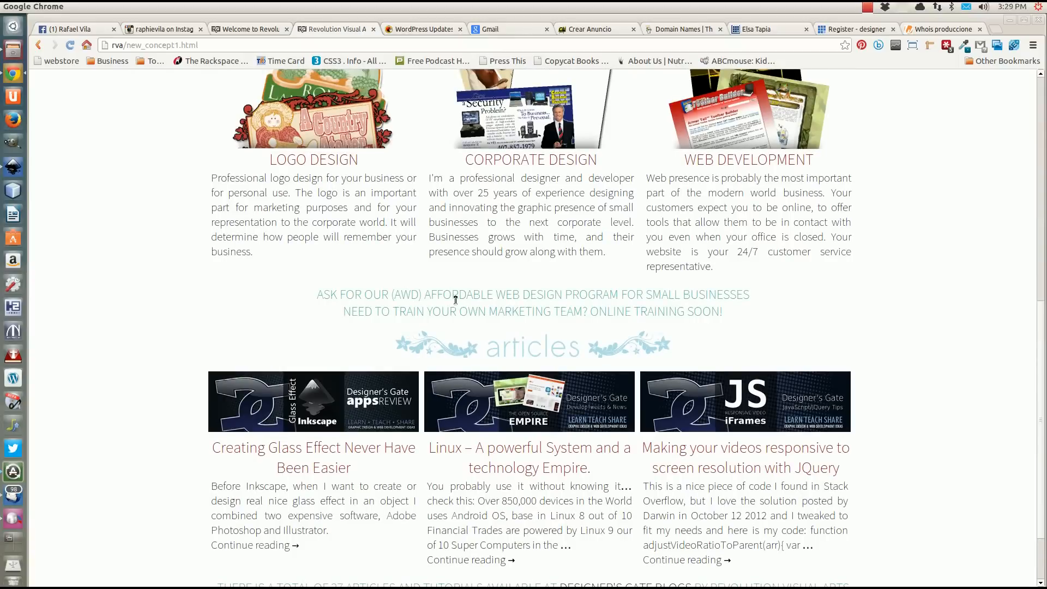
scroll(455, 300, up, 8)
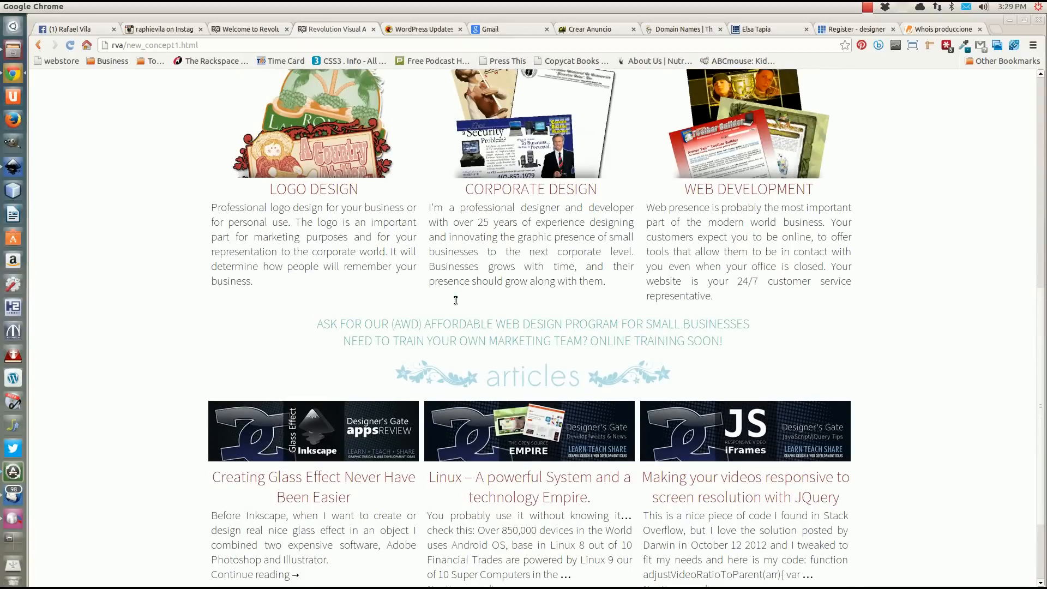
scroll(455, 305, up, 8)
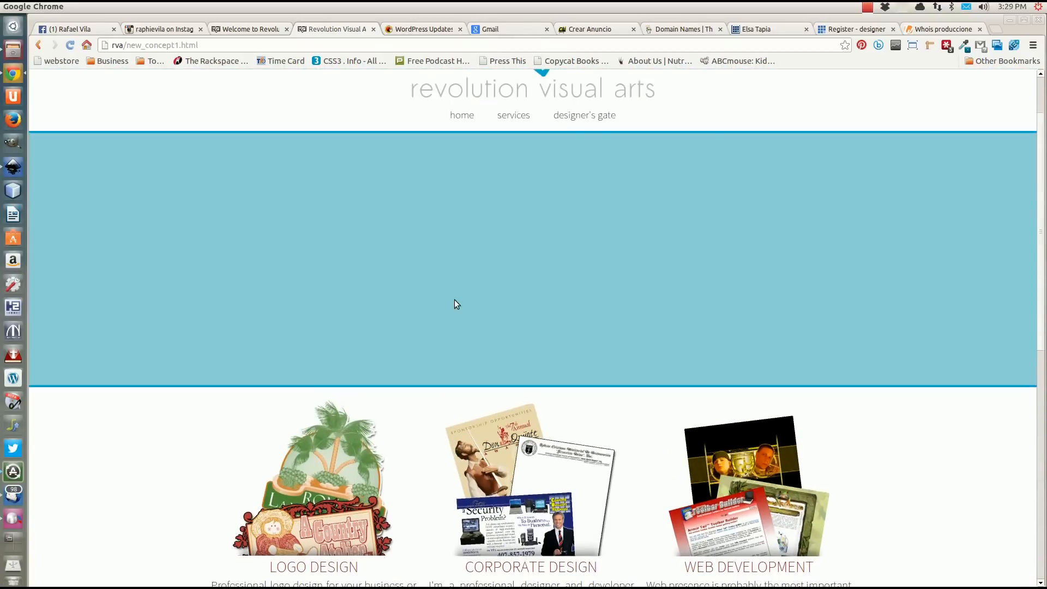
scroll(455, 304, down, 3)
scroll(457, 304, down, 5)
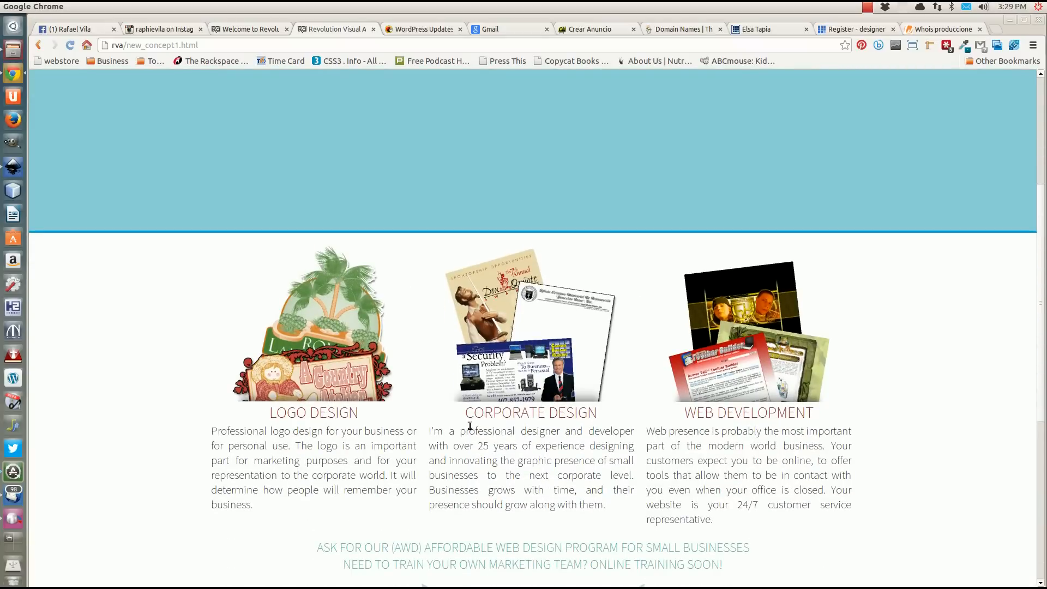
scroll(491, 425, up, 8)
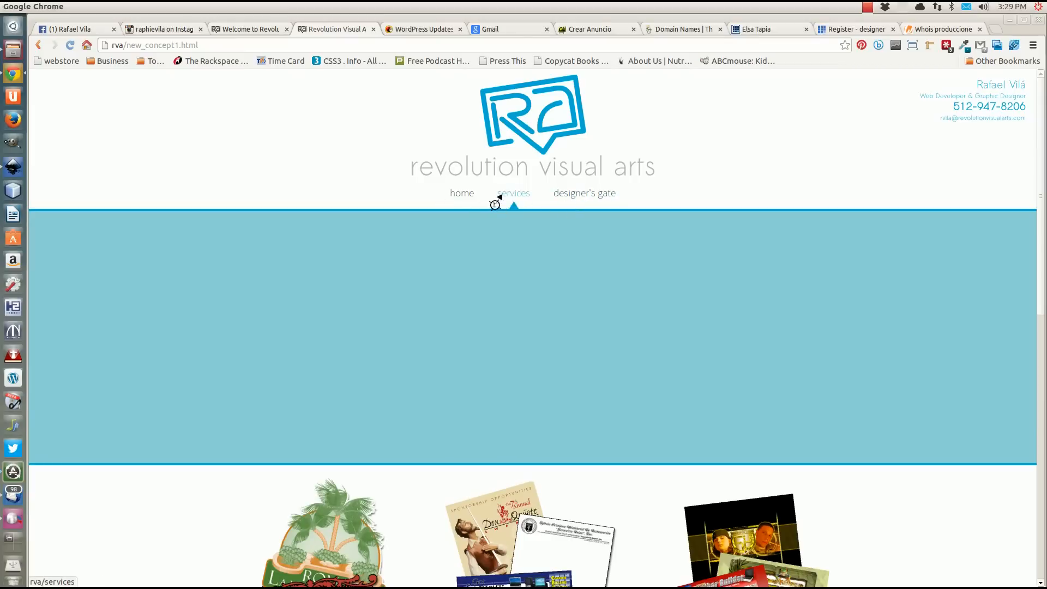
Review the coded page again from the navigation and banner down to the Designer's Gate blogs line.
scroll(433, 305, down, 3)
scroll(430, 321, up, 3)
scroll(515, 335, down, 1)
scroll(515, 335, up, 1)
scroll(515, 335, down, 4)
scroll(514, 343, down, 6)
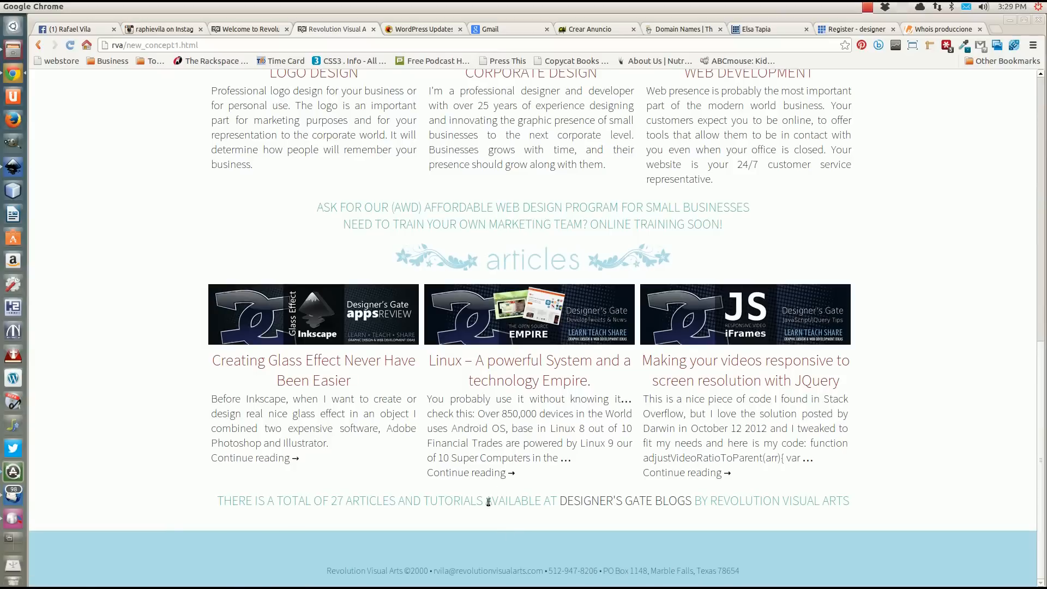
scroll(470, 458, up, 3)
scroll(471, 458, up, 10)
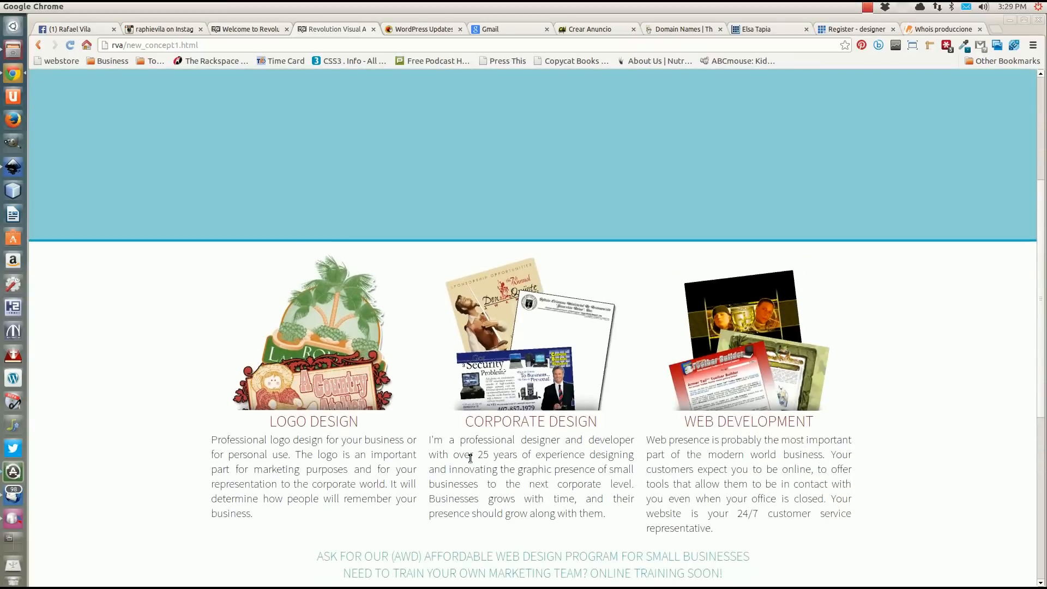
scroll(469, 457, up, 1)
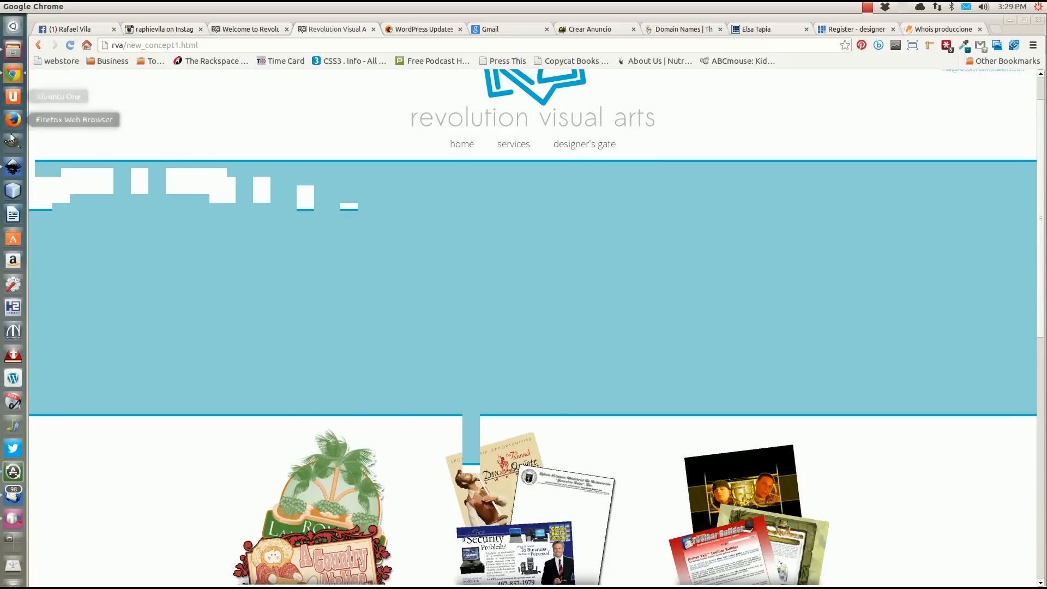
Switch back to the concept1.svg mockup in Inkscape.
click(12, 166)
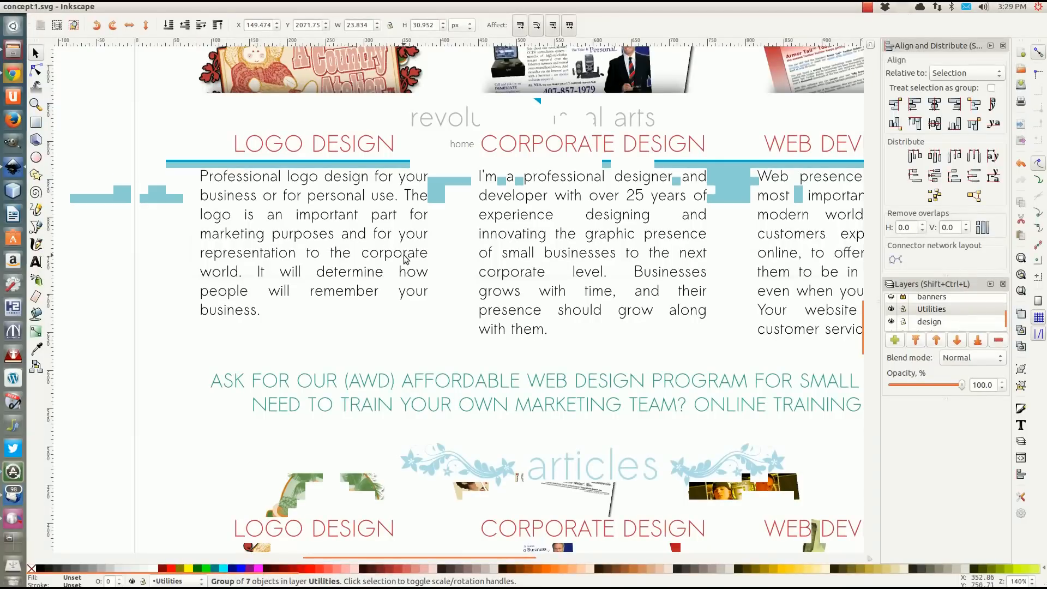
key(ctrl)
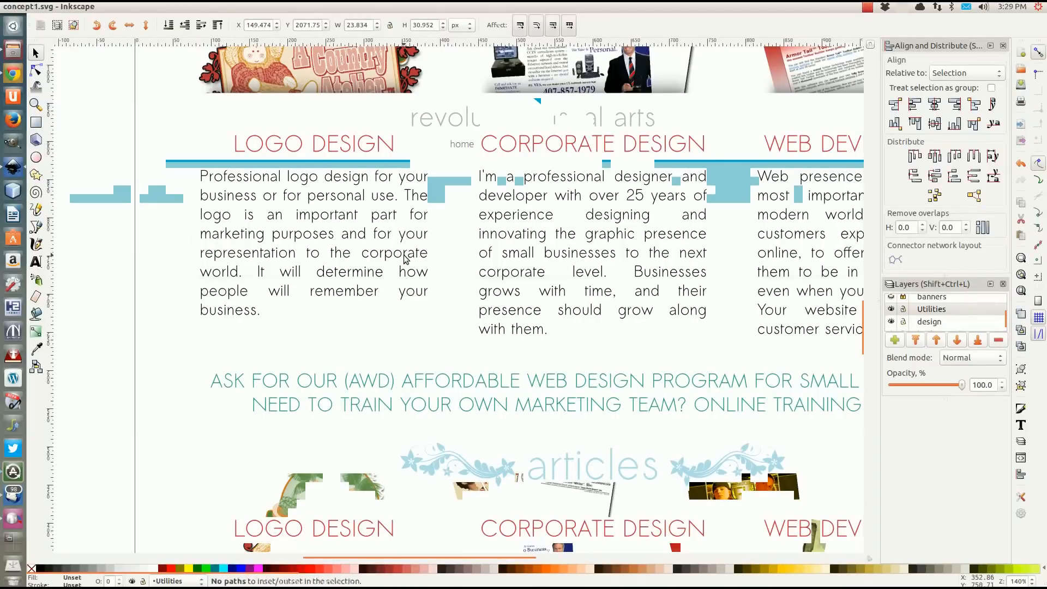
Review the full mockup page in concept1.svg and clear the selection of the small object above it.
scroll(405, 257, down, 4)
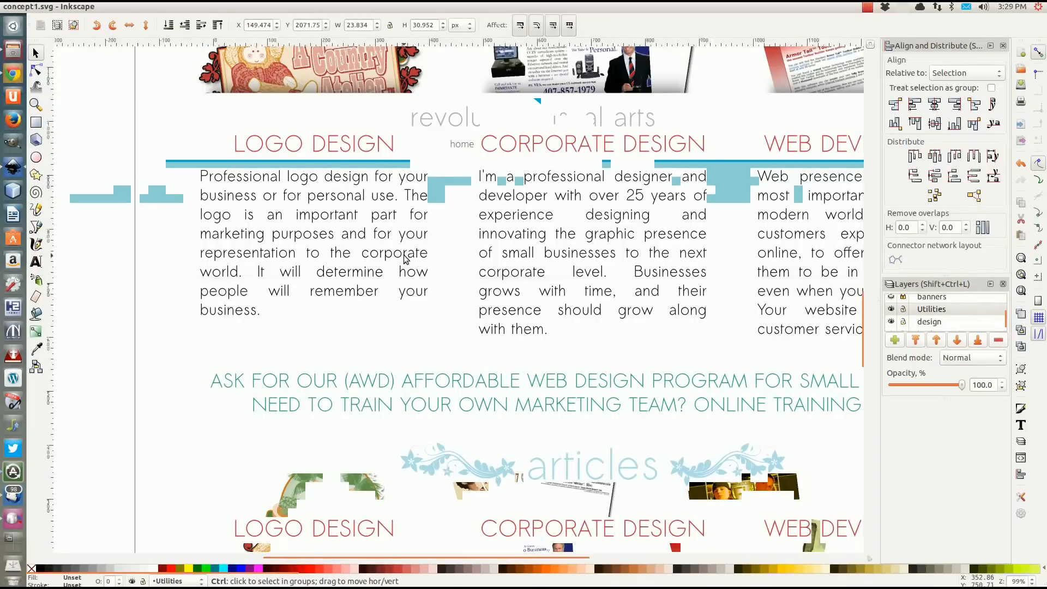
scroll(416, 197, up, 2)
scroll(419, 197, down, 1)
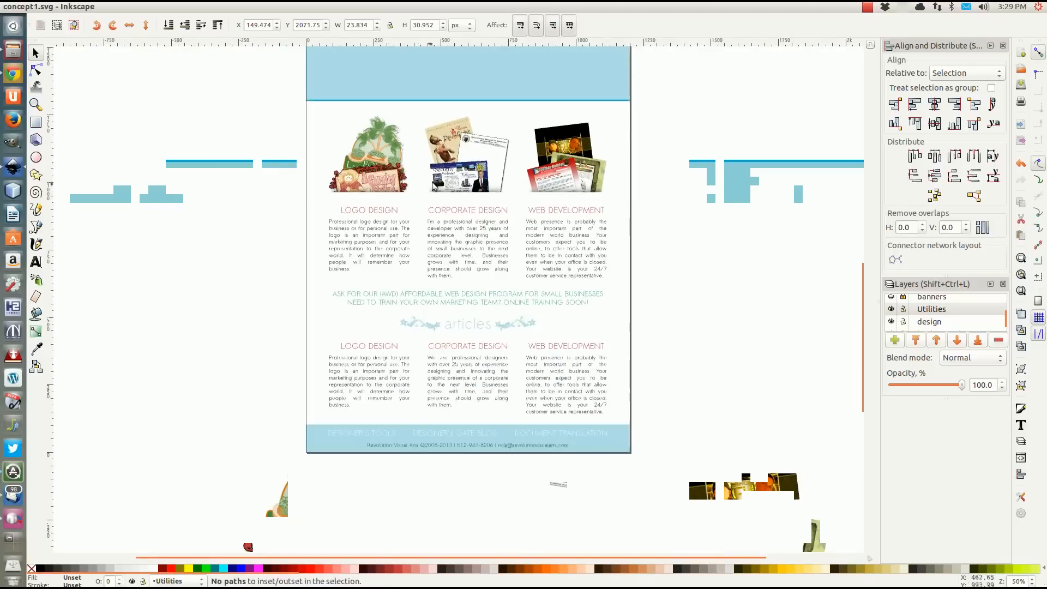
scroll(438, 355, up, 6)
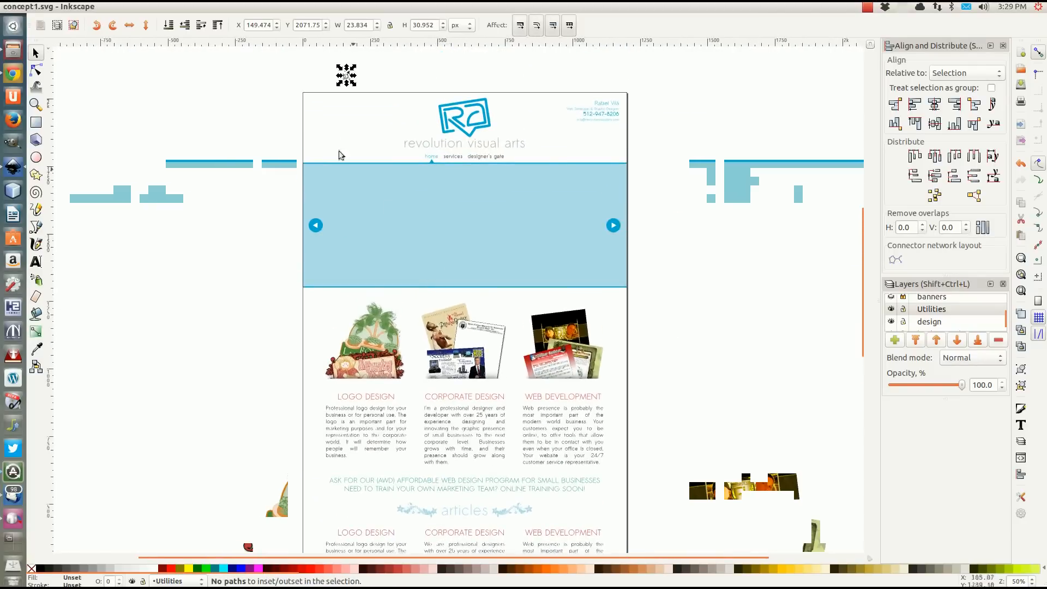
click(126, 110)
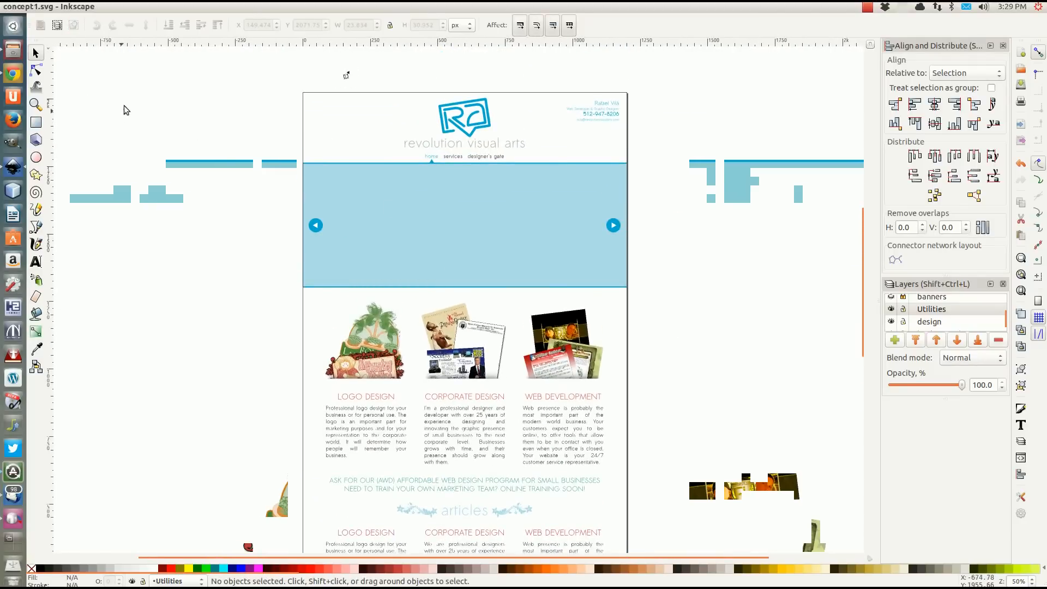
Create a new document from the Default template and maximize its window.
mouse_move(48, 9)
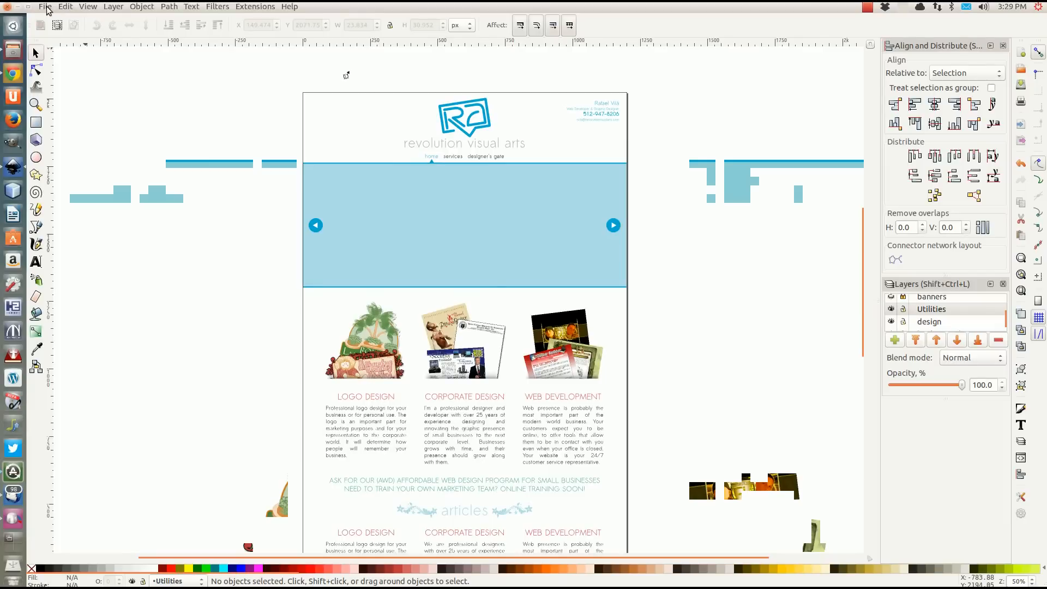
click(45, 7)
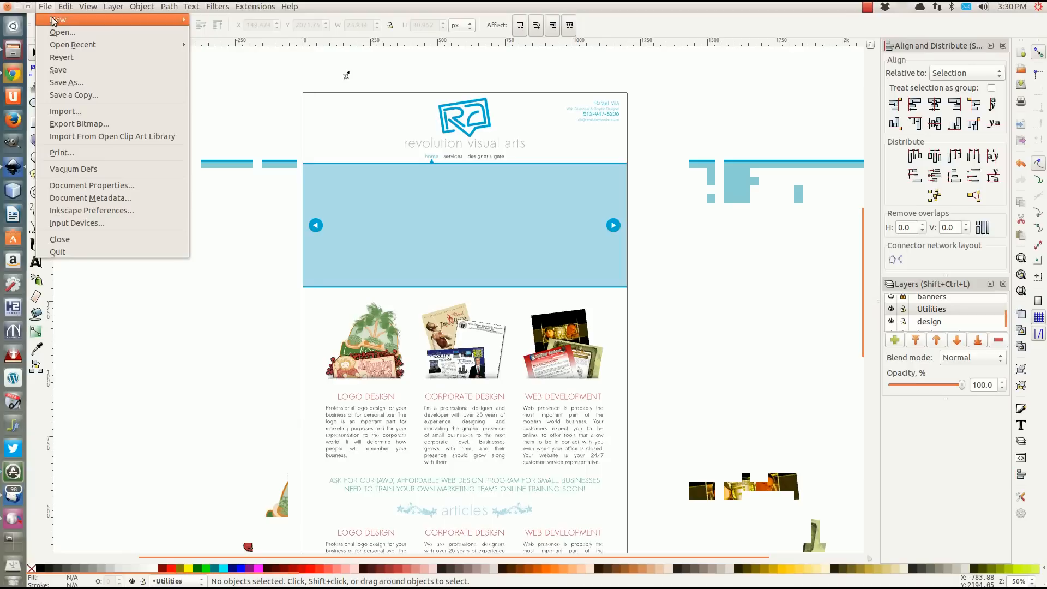
mouse_move(70, 20)
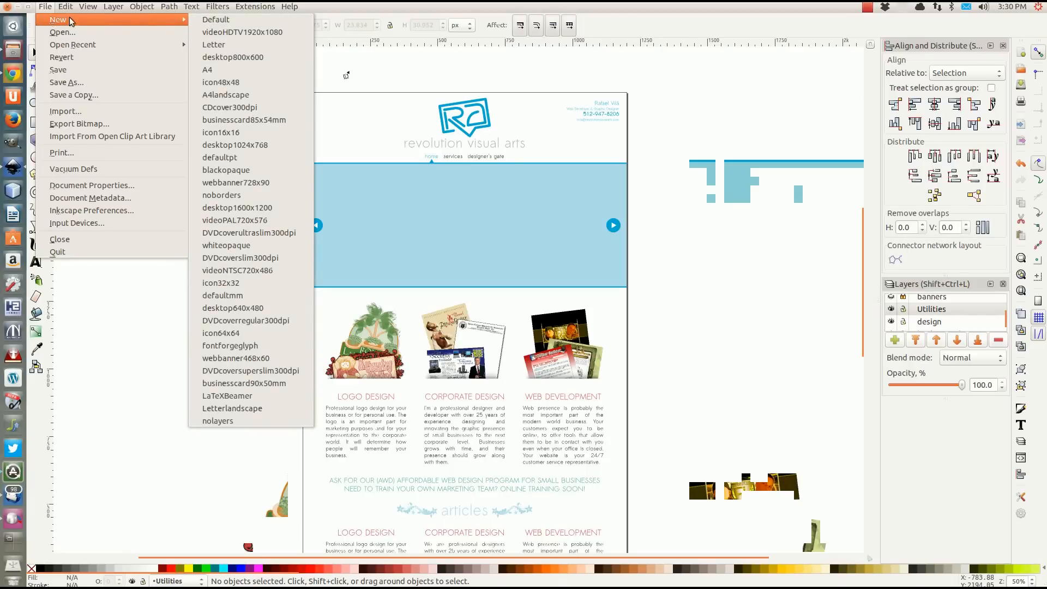
click(217, 22)
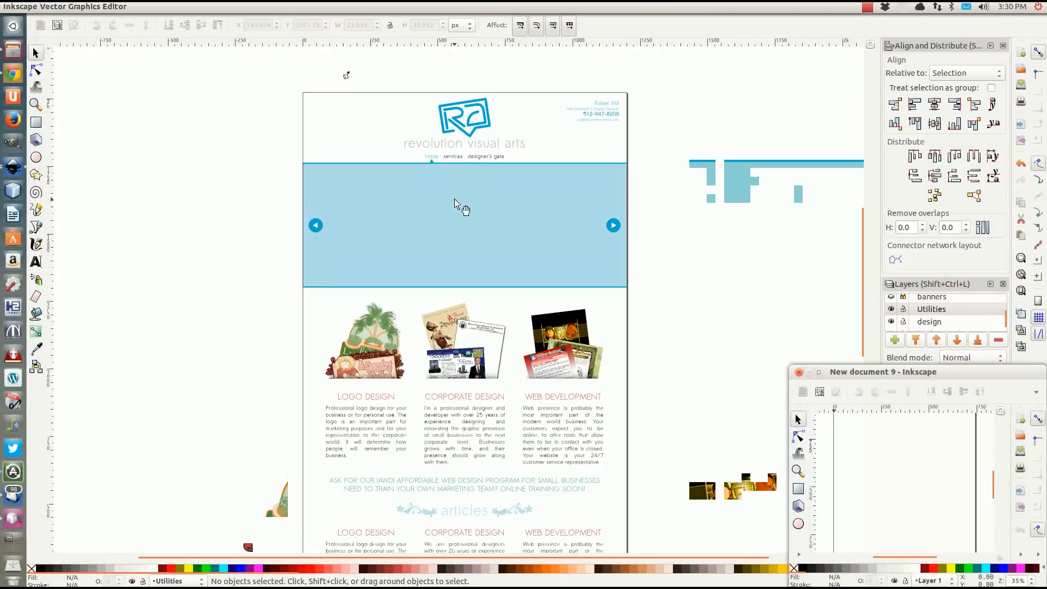
drag(884, 373, 434, 22)
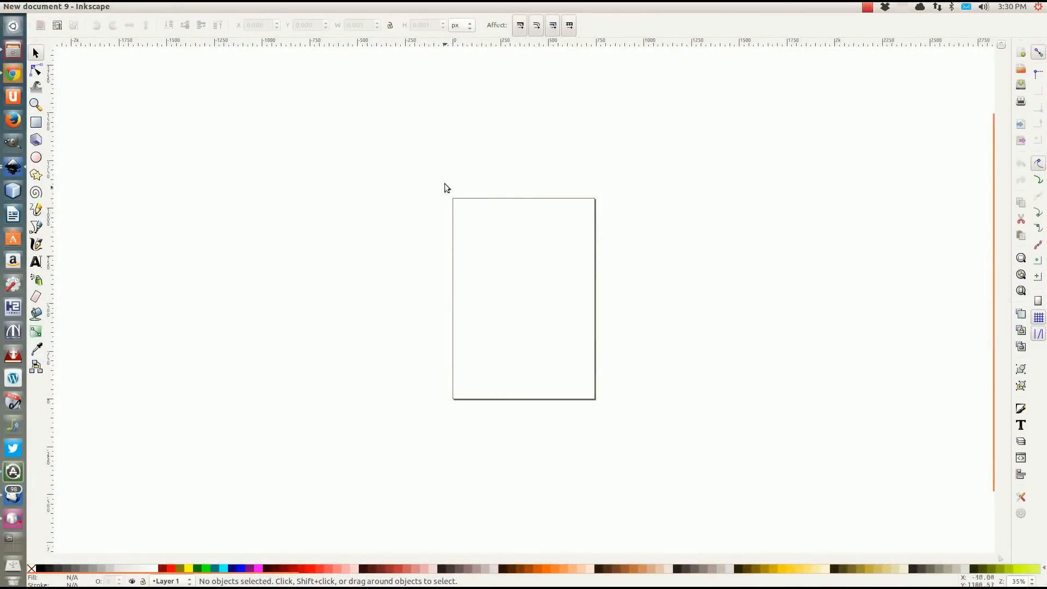
drag(445, 210, 632, 141)
key(ctrl)
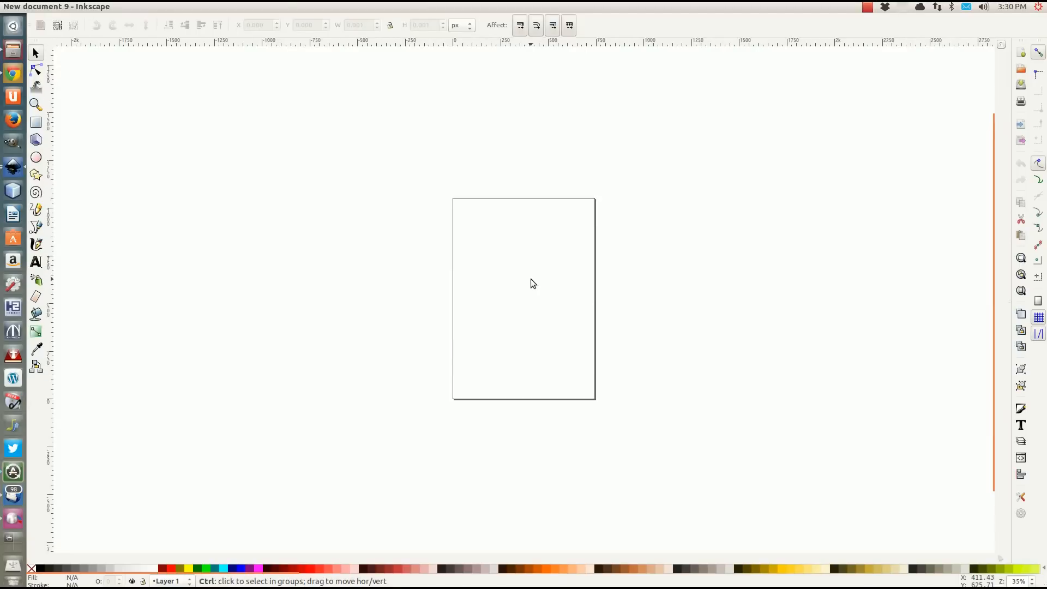
scroll(533, 284, up, 2)
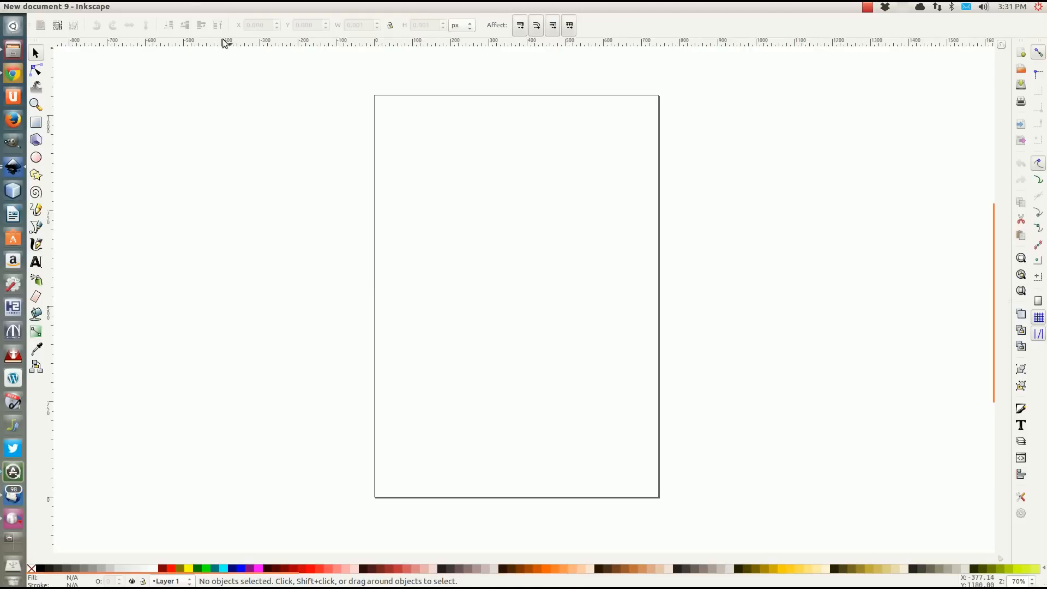
Set the new document's custom page size to 1280 px wide and 720 px high in Document Properties.
mouse_move(196, 11)
click(45, 7)
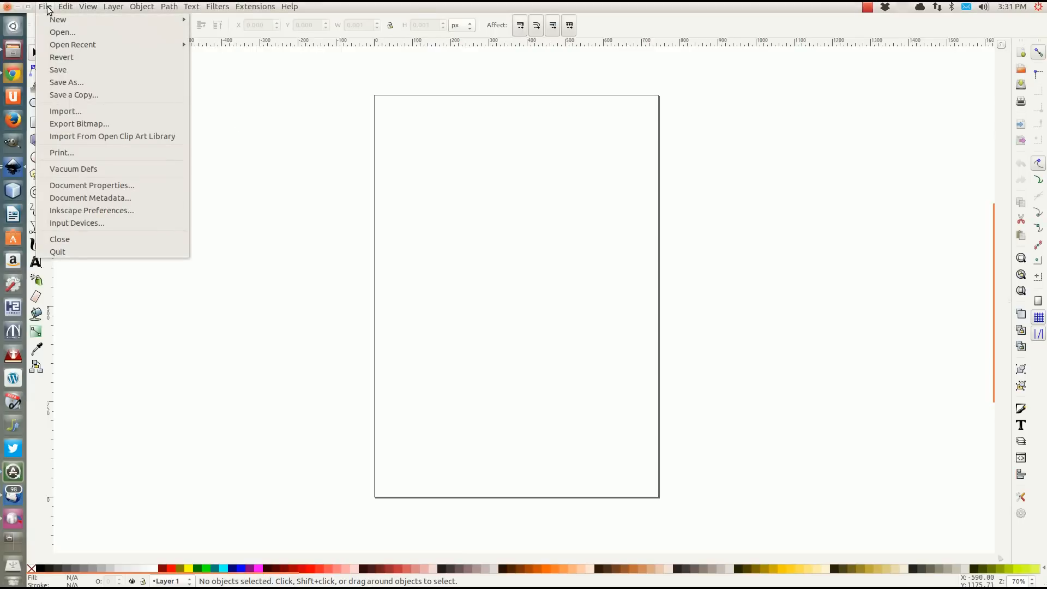
click(90, 185)
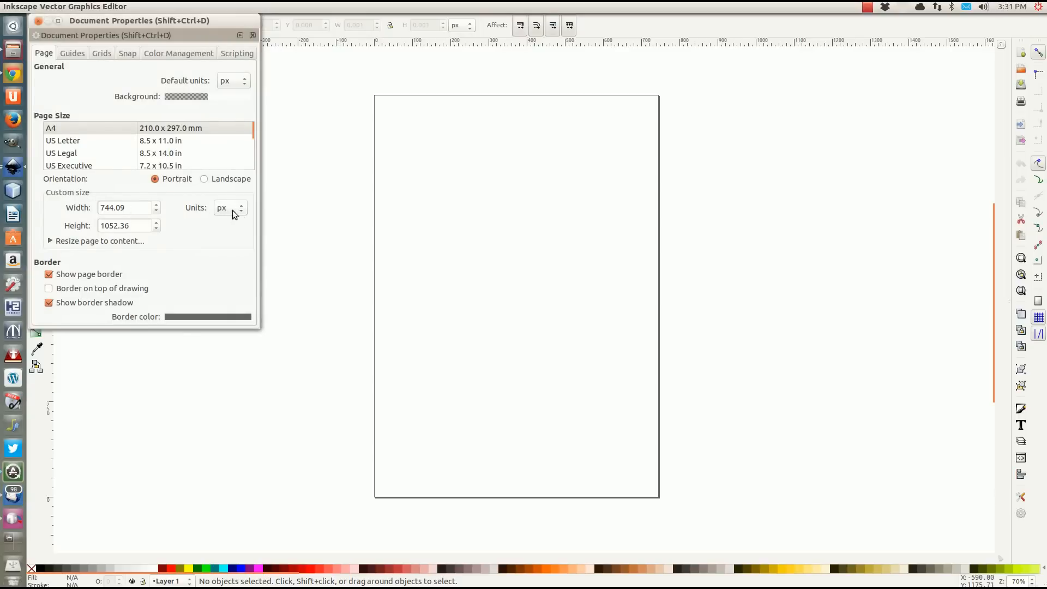
click(126, 208)
drag(126, 207, 70, 210)
text(1280)
key(Tab)
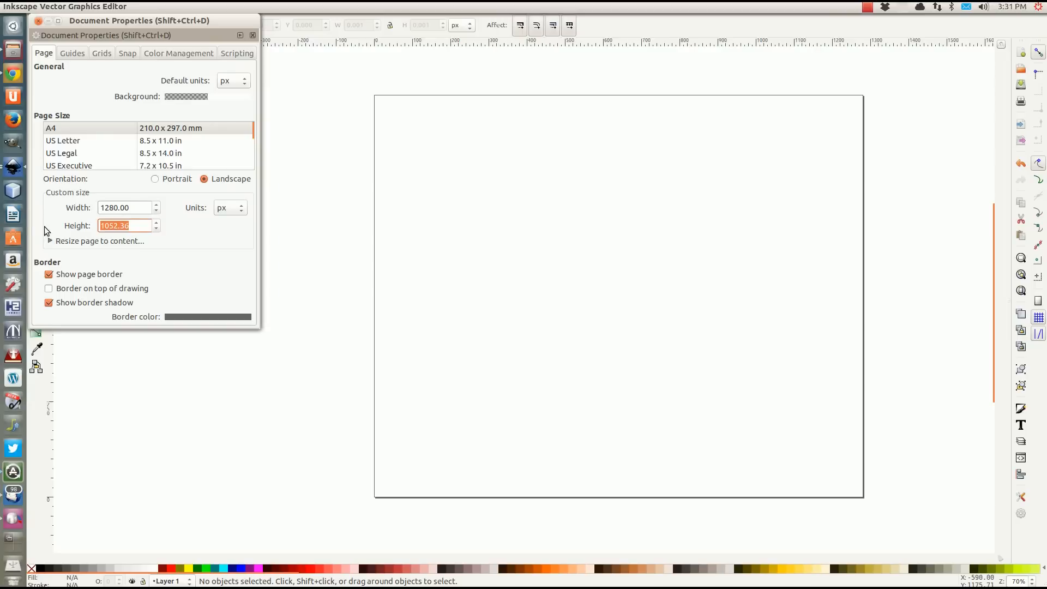
text(720)
key(Return)
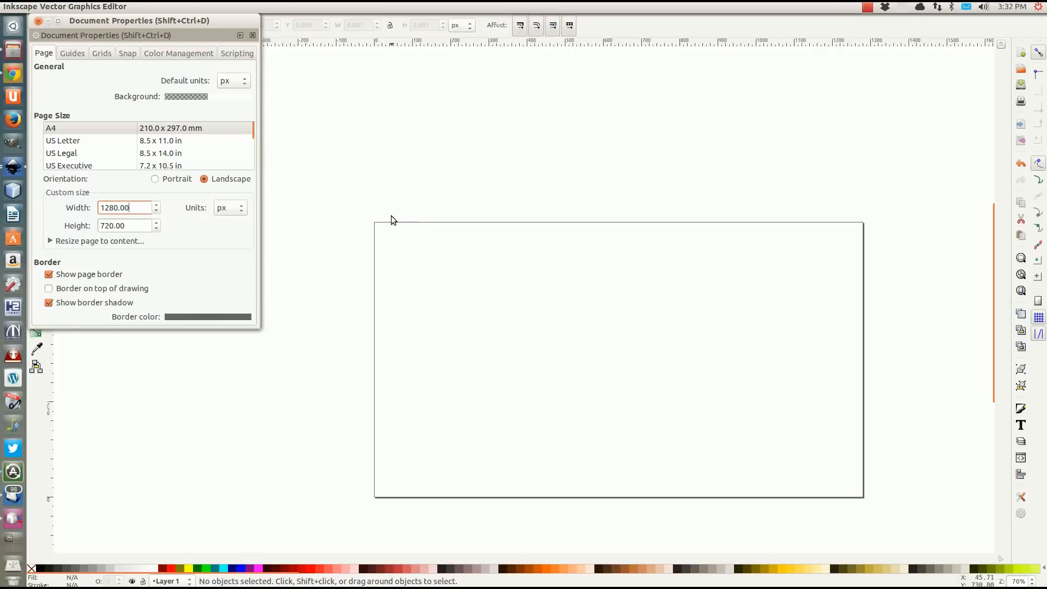
click(339, 208)
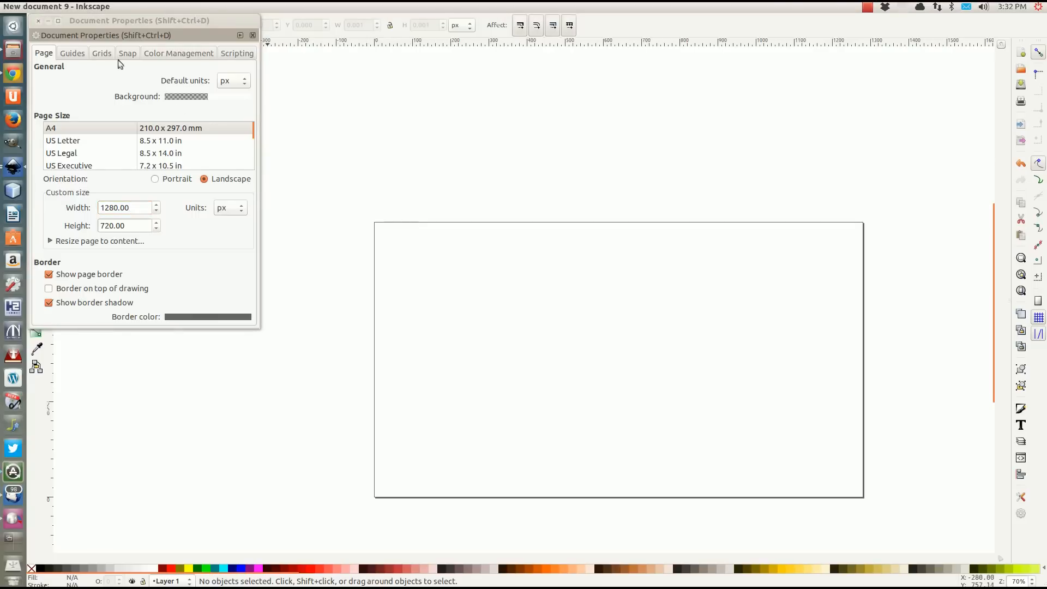
click(38, 20)
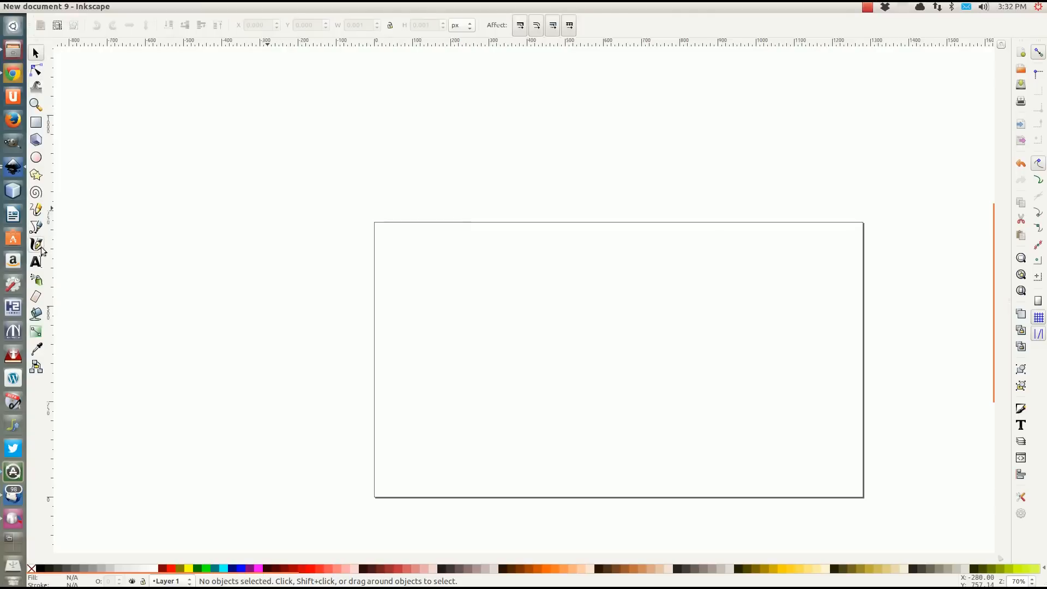
Add the text "16:9" to the page and enlarge it to about 460 px wide across the middle.
click(37, 262)
click(496, 283)
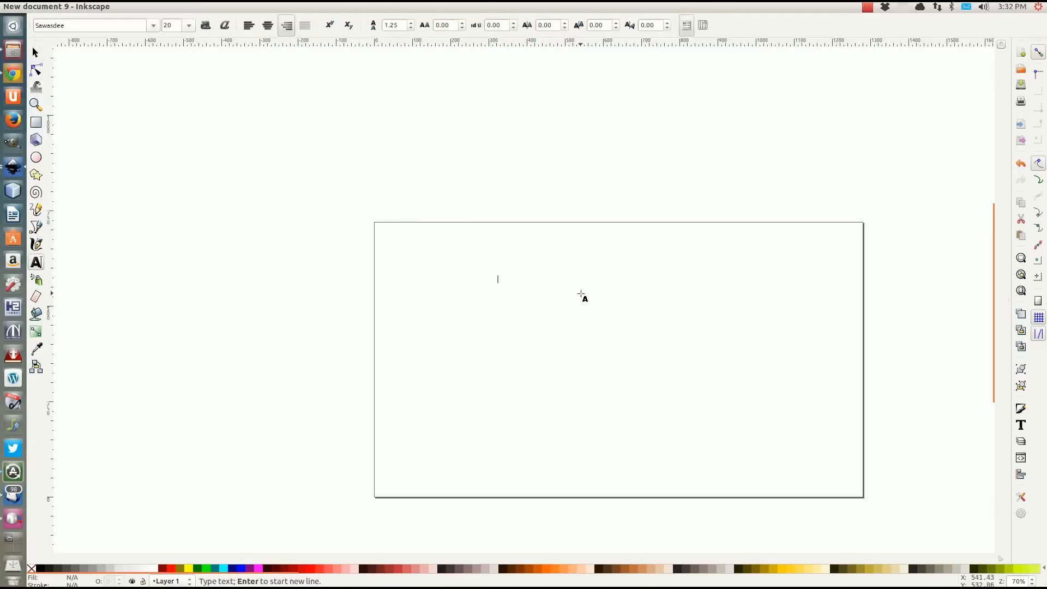
text(Tex)
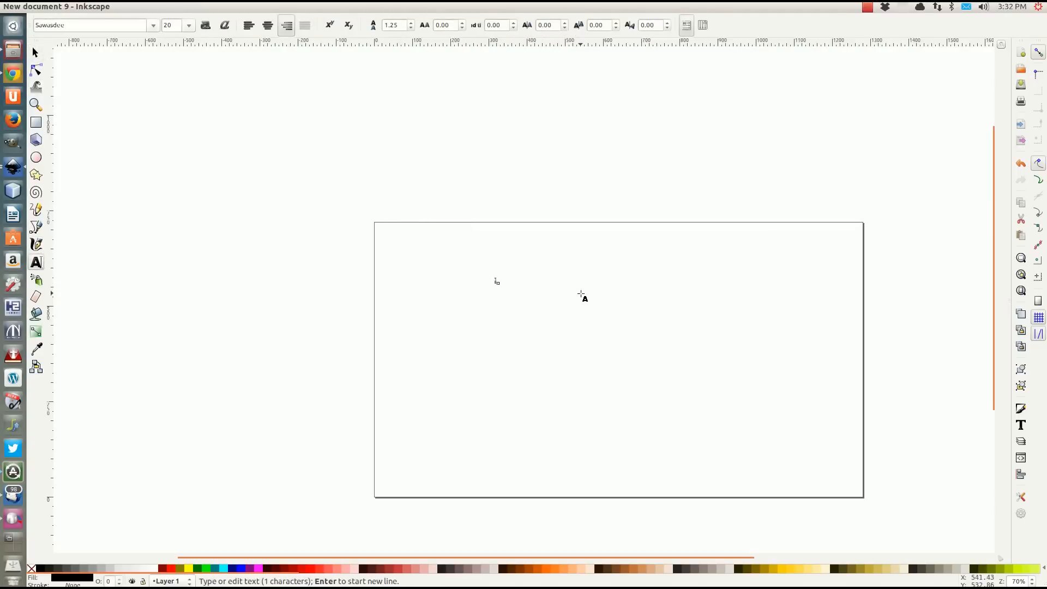
text(t)
click(36, 53)
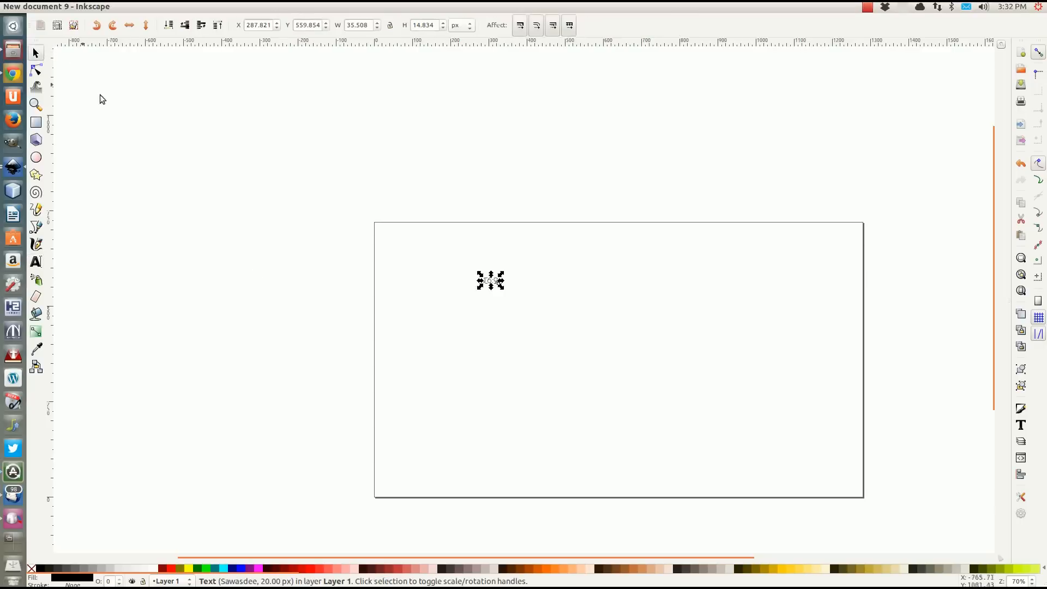
drag(500, 287, 678, 375)
click(434, 312)
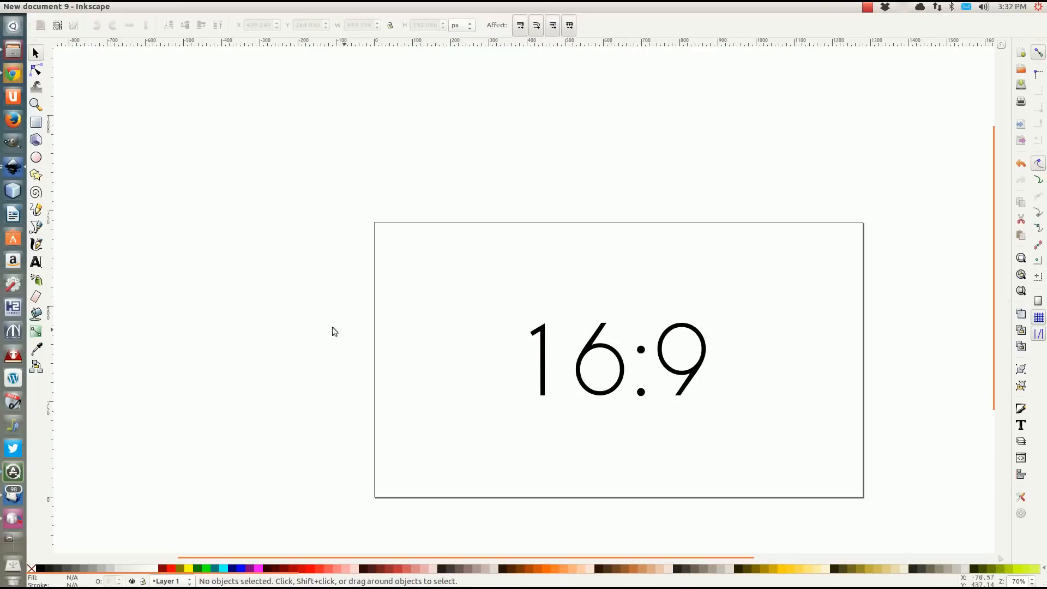
Delete the "16:9" text from the page.
scroll(313, 243, down, 2)
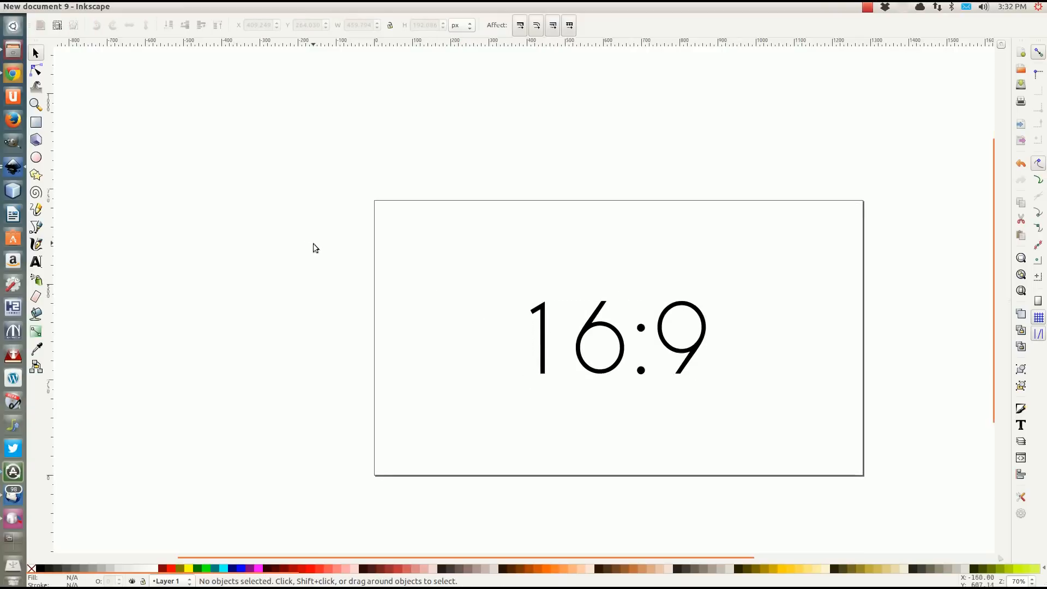
scroll(486, 335, right, 2)
drag(478, 341, 392, 309)
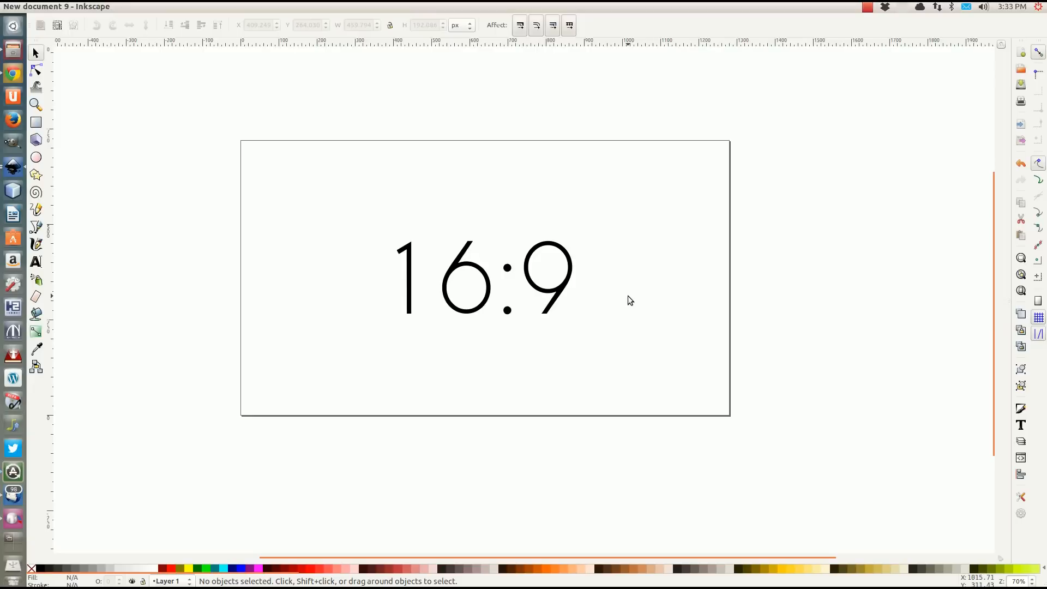
click(564, 297)
key(Delete)
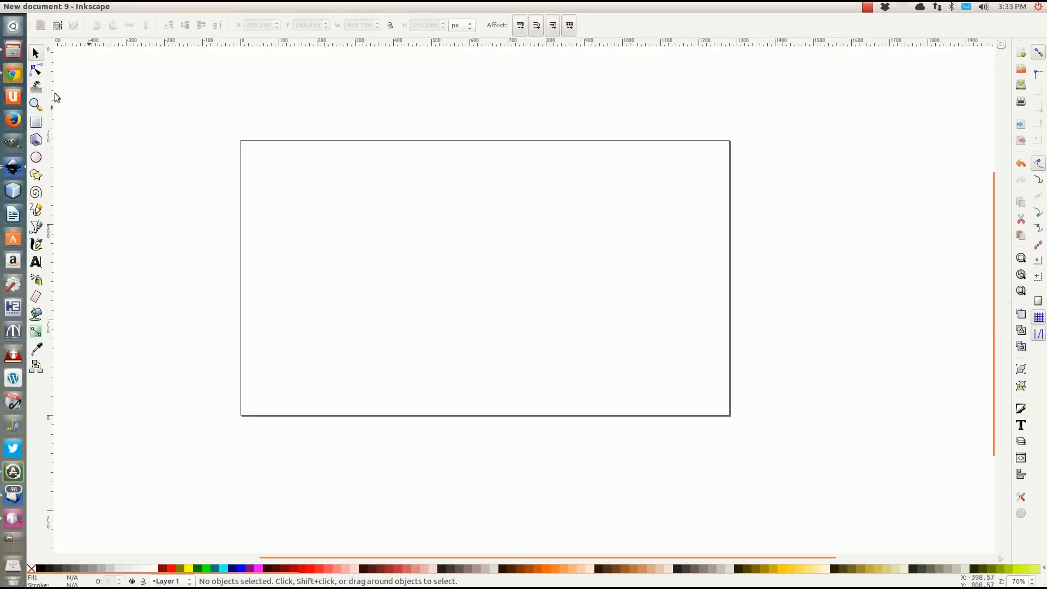
Start importing a file and browse to the Stock Exchange folder inside Stocks.
click(45, 7)
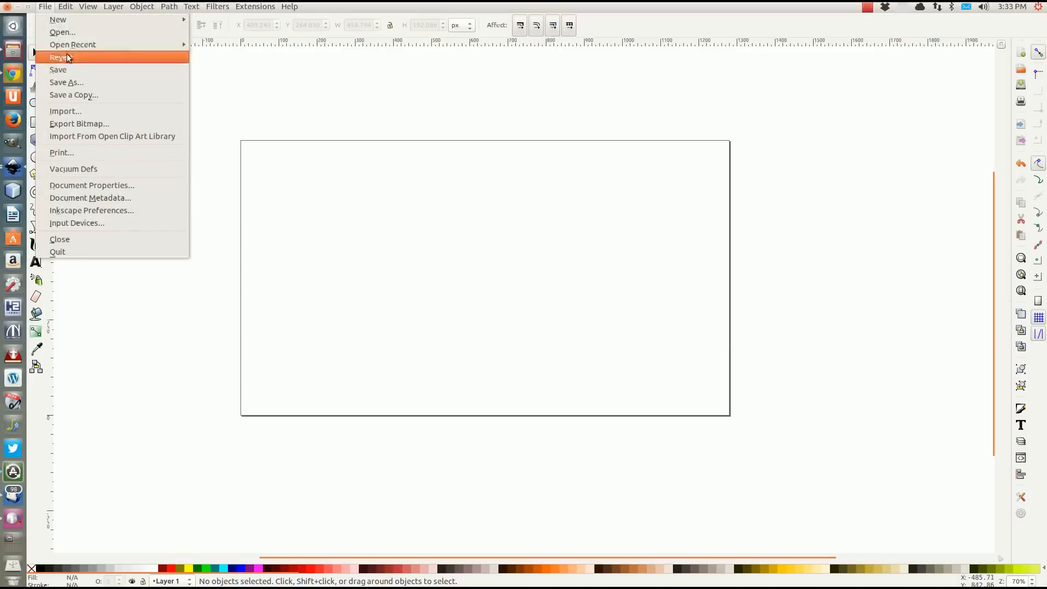
mouse_move(59, 23)
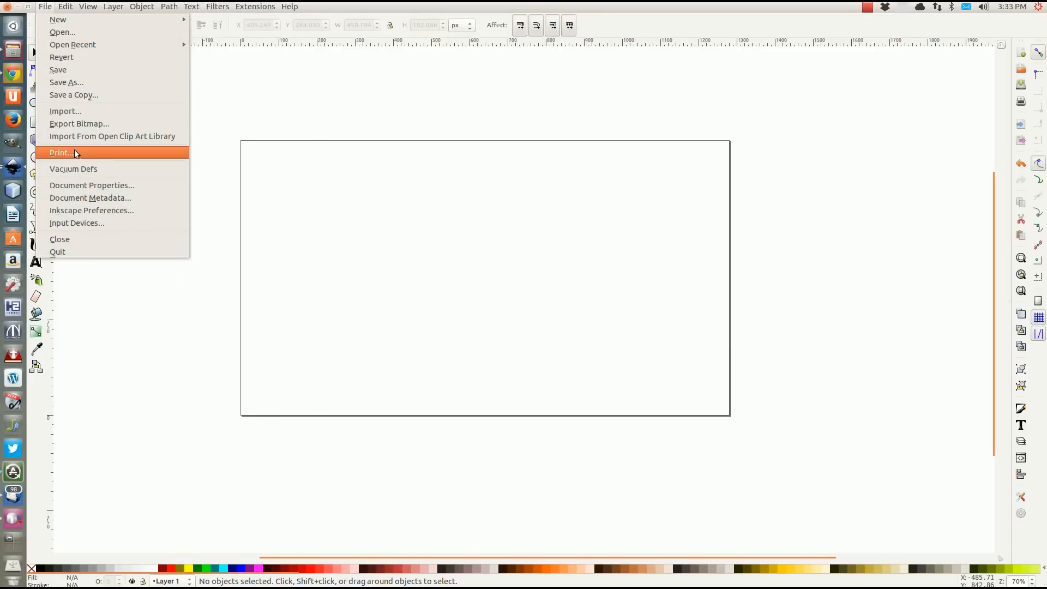
click(62, 110)
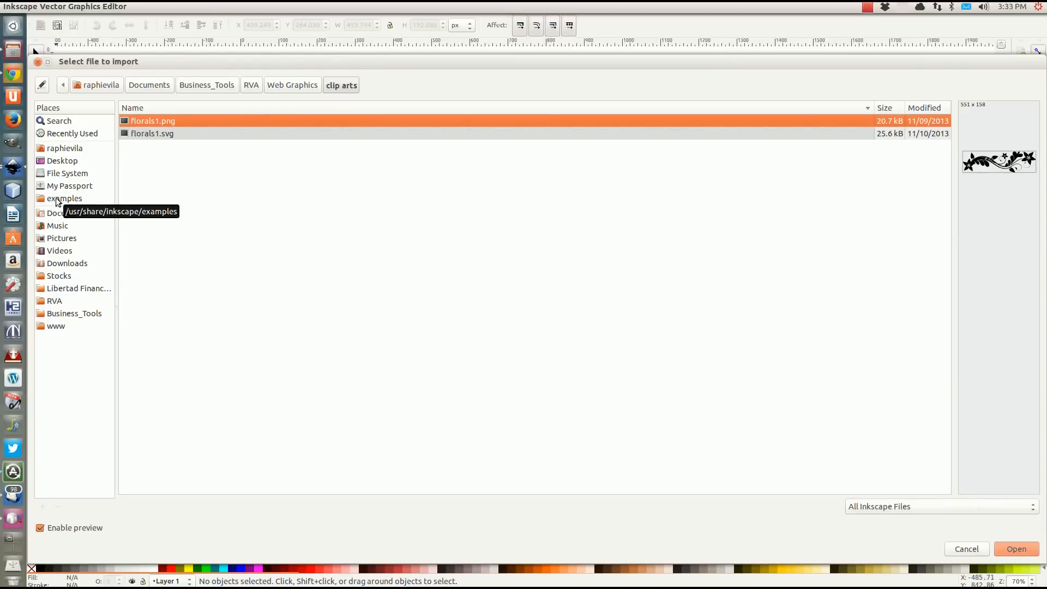
click(50, 277)
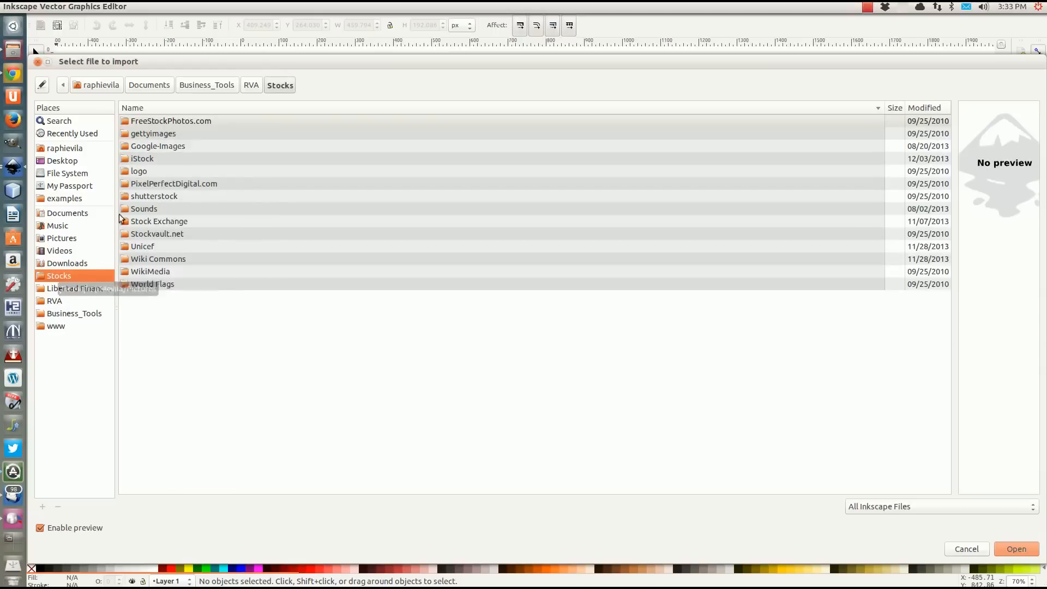
click(158, 224)
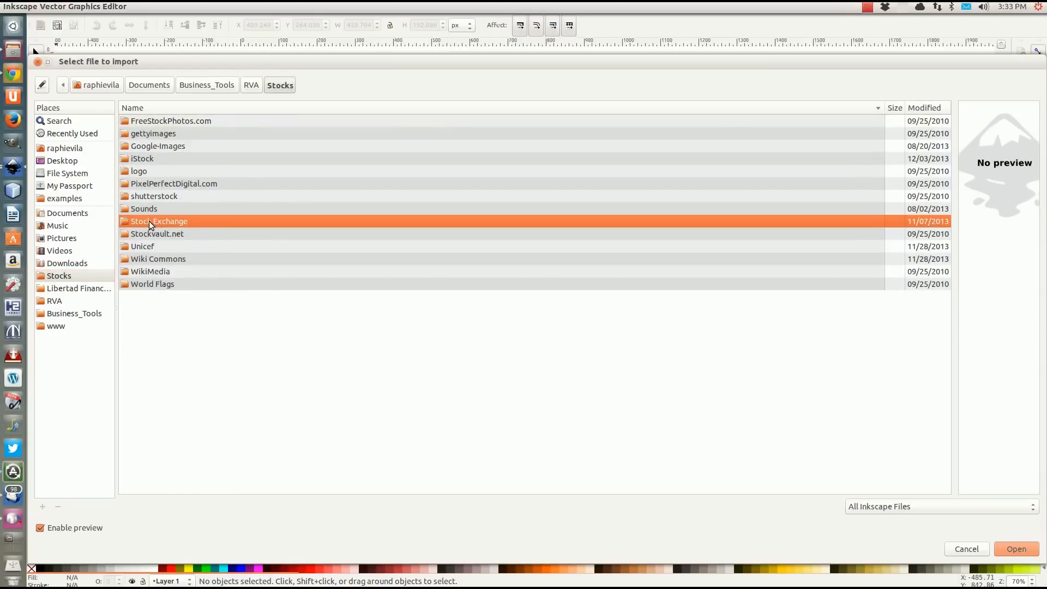
double_click(149, 221)
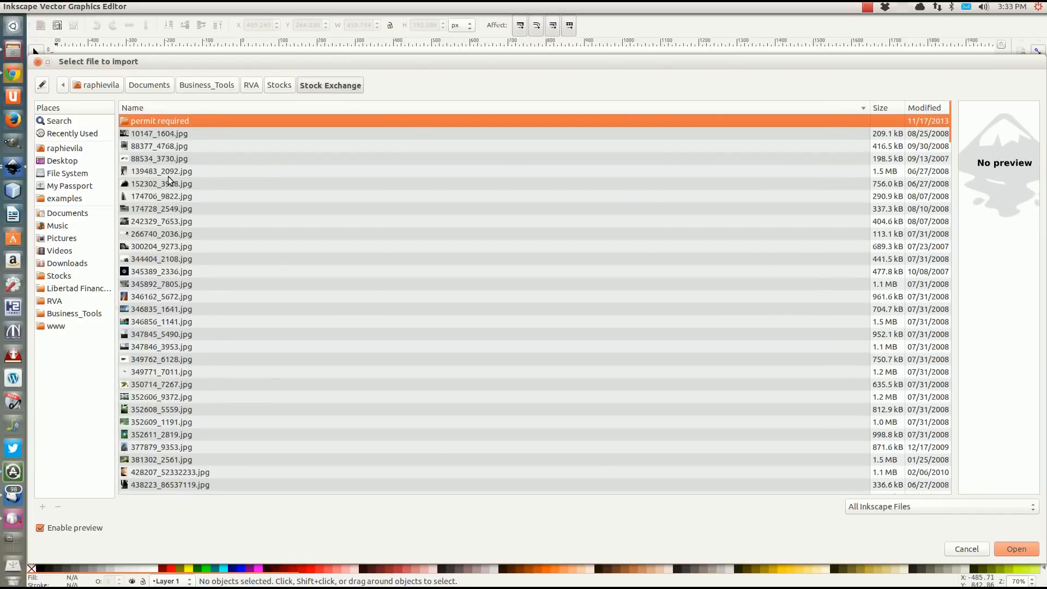
Switch to Chrome and close all tabs after the Revolution Visual Arts page, from the Whois tab back to WordPress Updates.
click(13, 73)
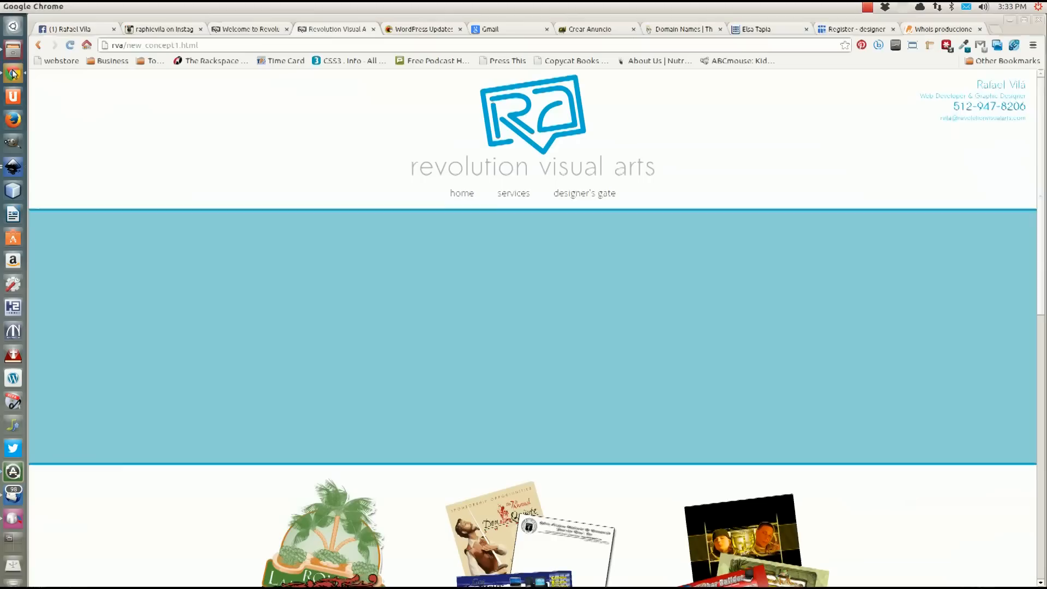
click(979, 30)
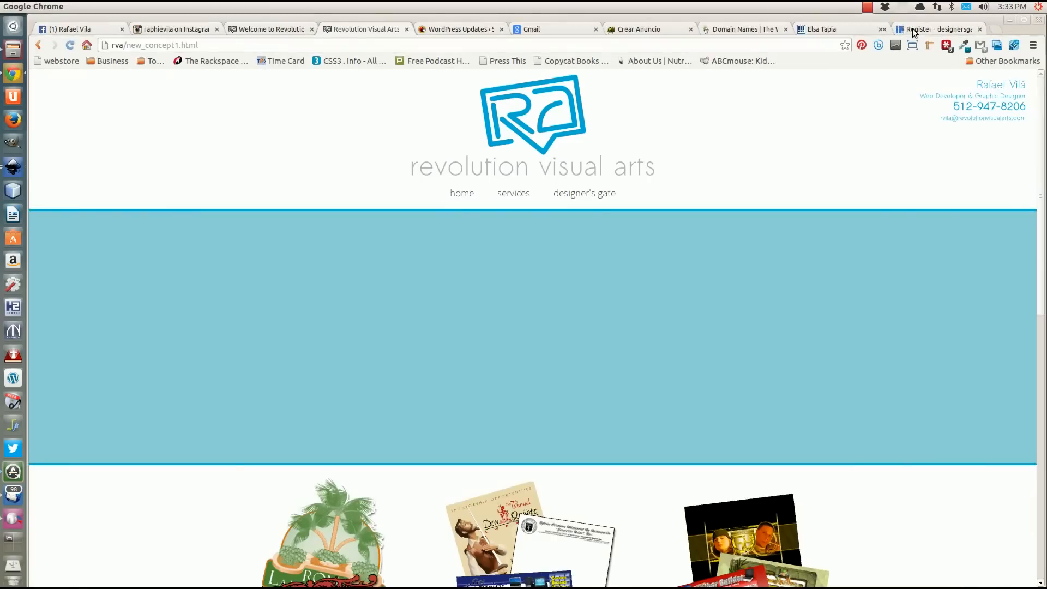
click(980, 30)
click(980, 30)
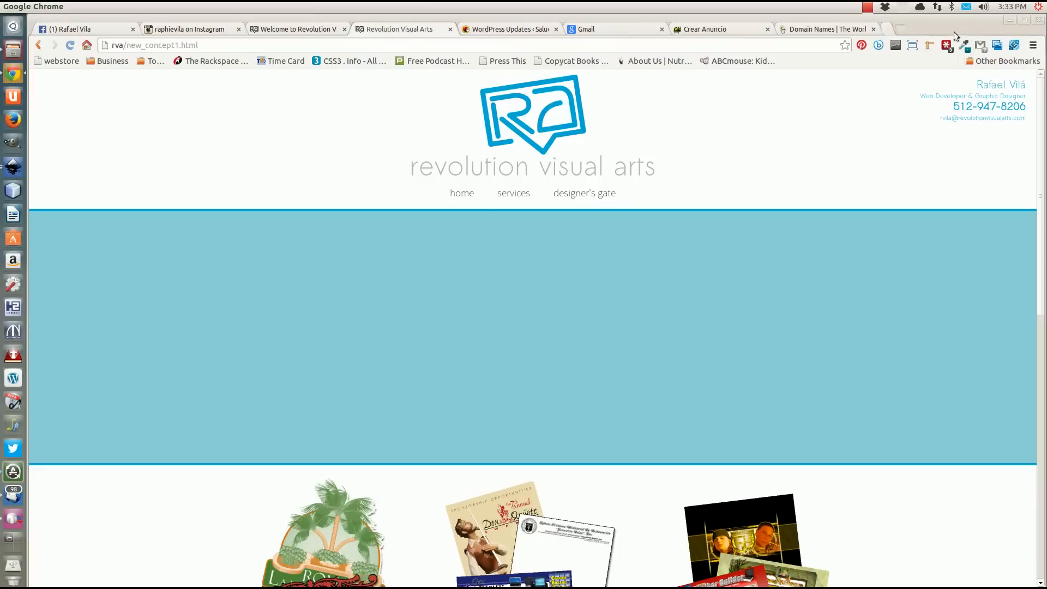
click(872, 29)
click(768, 29)
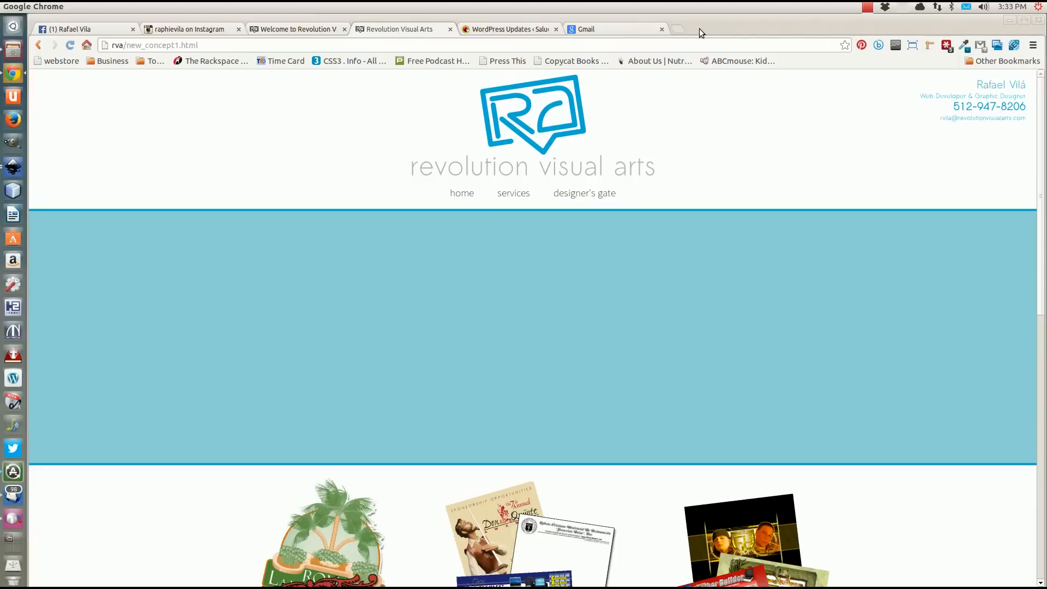
click(662, 29)
click(556, 30)
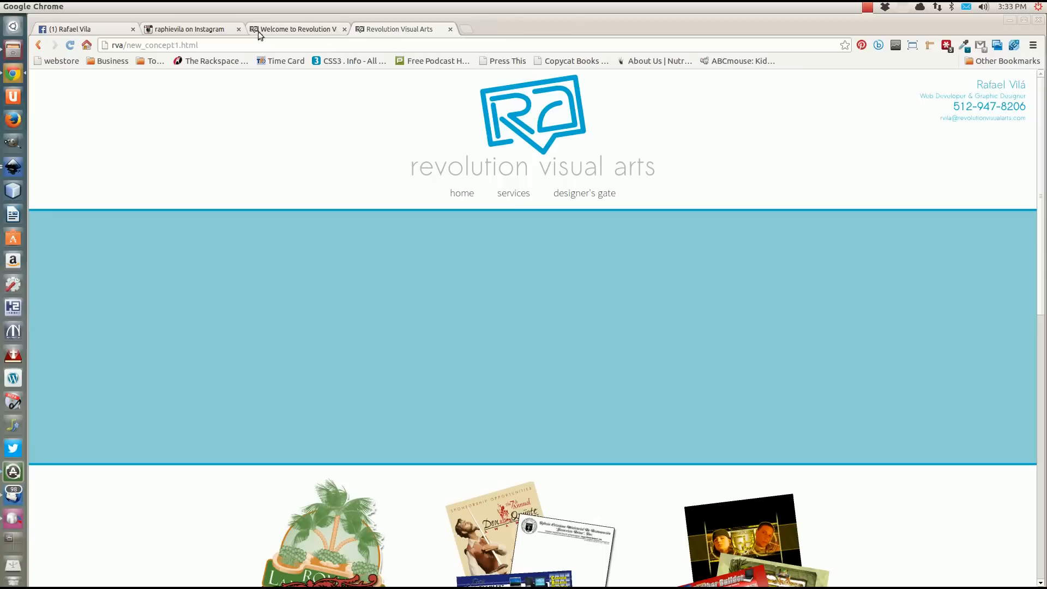
Close the Instagram and Facebook tabs and open the site sxc.hu in a new tab.
click(238, 29)
click(133, 30)
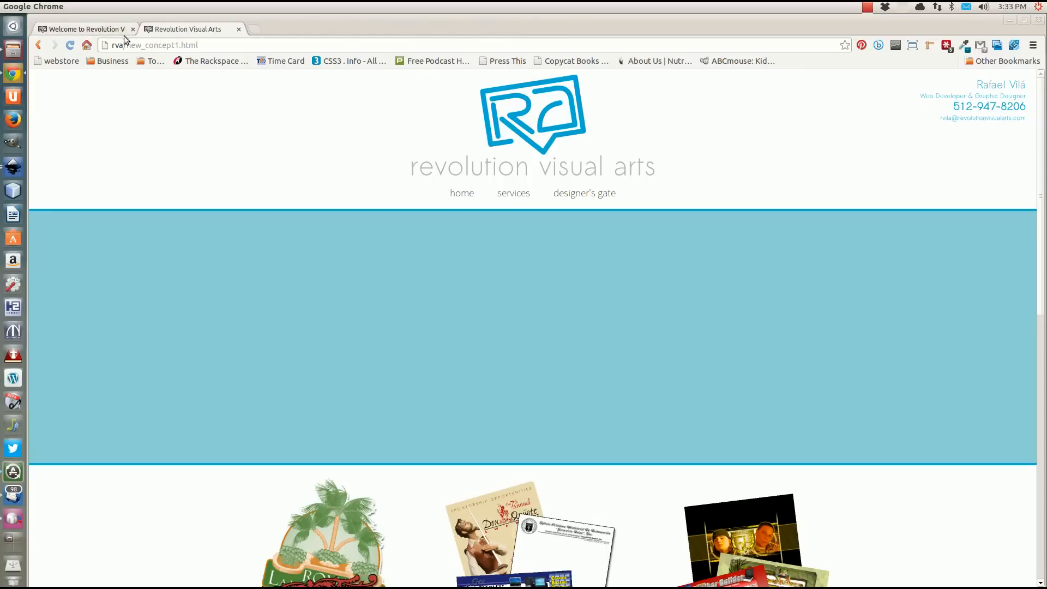
click(254, 29)
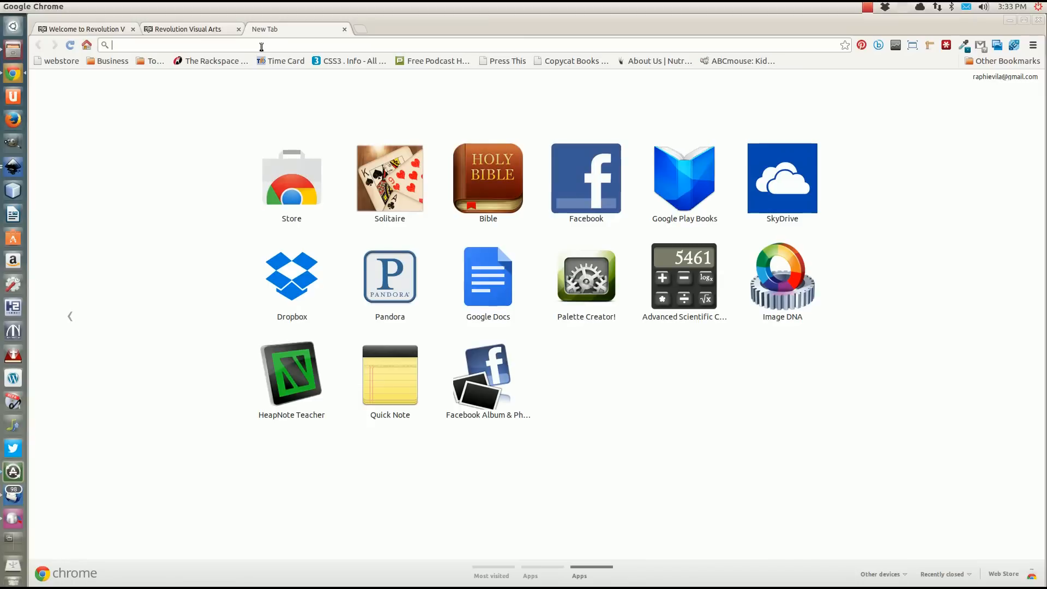
text(s)
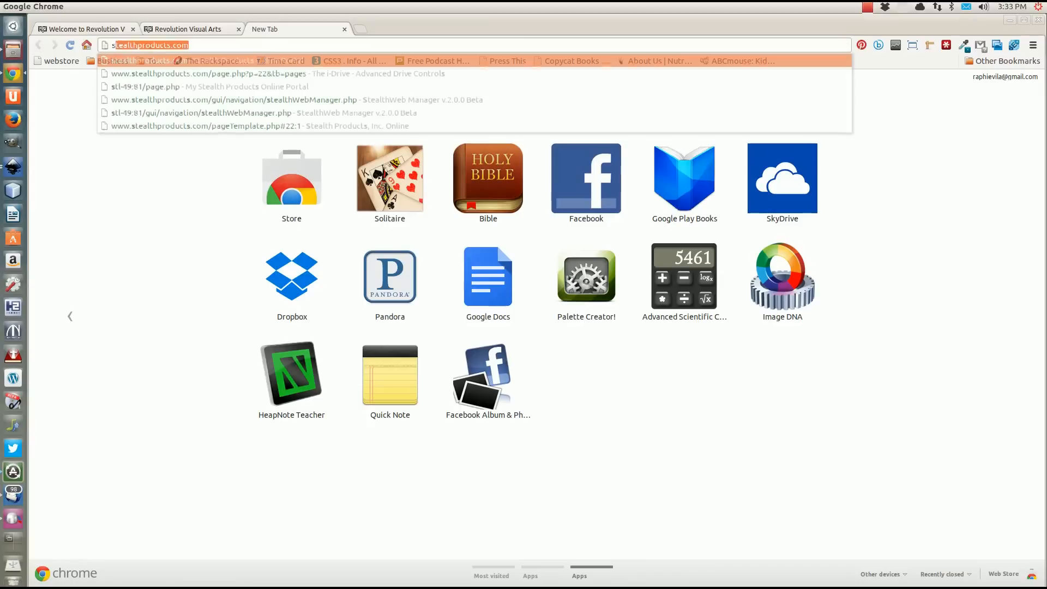
text(xc.hu)
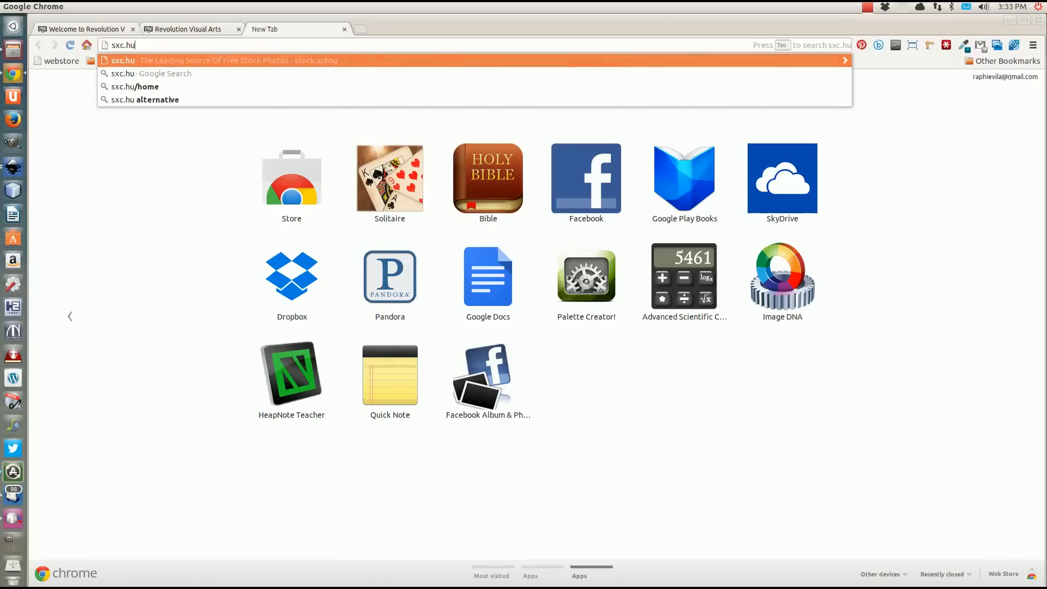
key(Return)
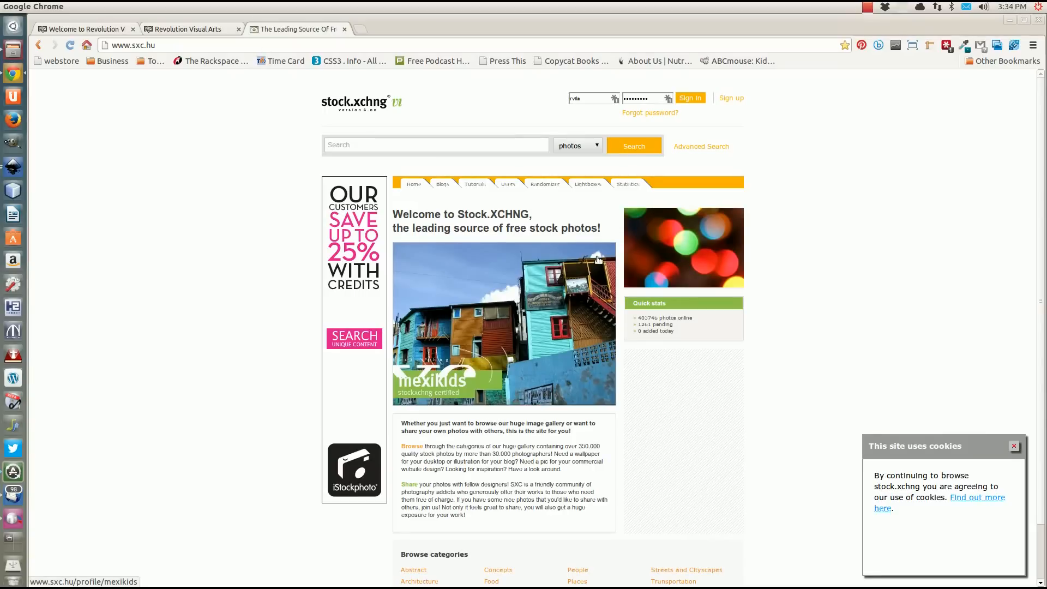
Dismiss the cookie notice and look over the stock.xchng home page down to its category list.
click(1013, 446)
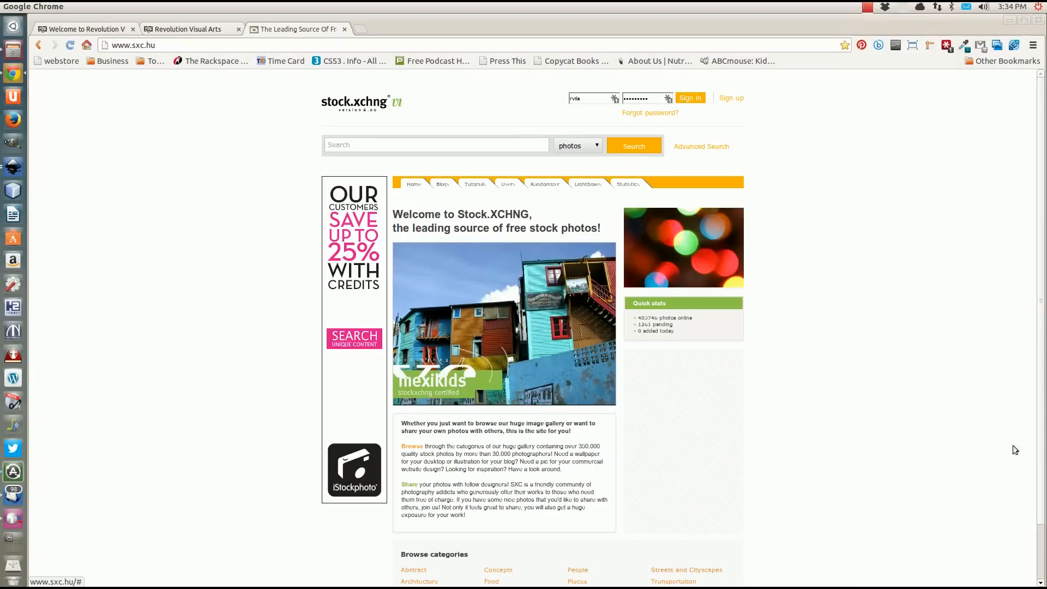
scroll(848, 366, down, 2)
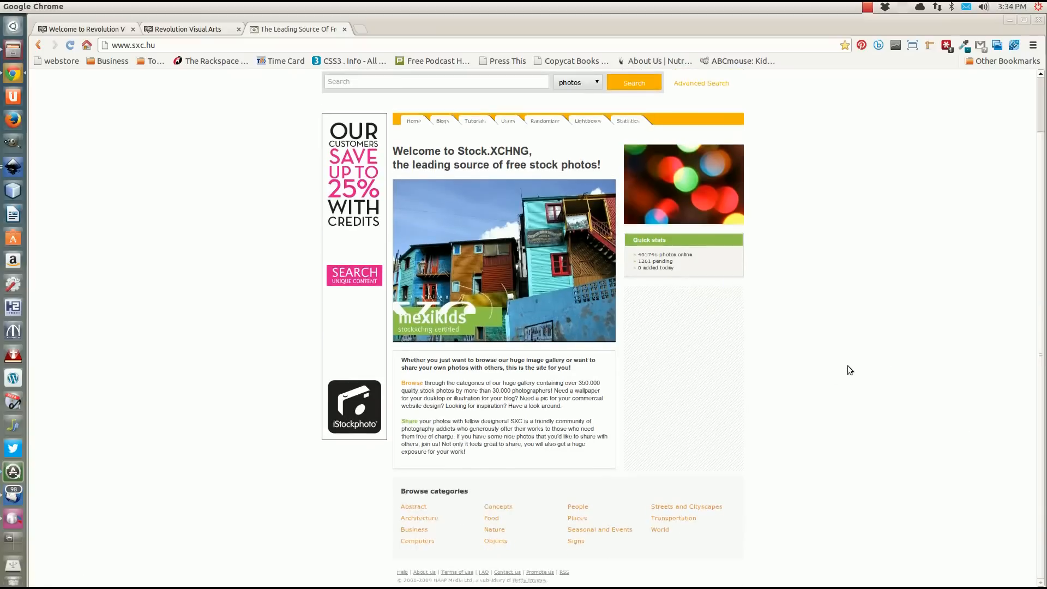
scroll(847, 366, up, 2)
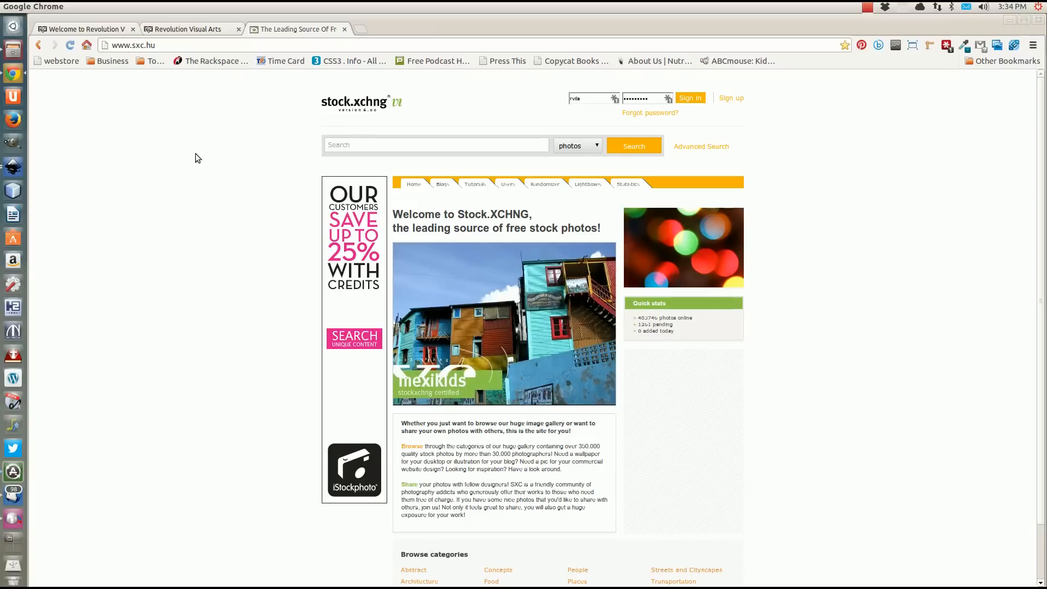
Switch back to Inkscape and import 346856_1141.jpg from the Stock Exchange folder as a linked image.
click(12, 170)
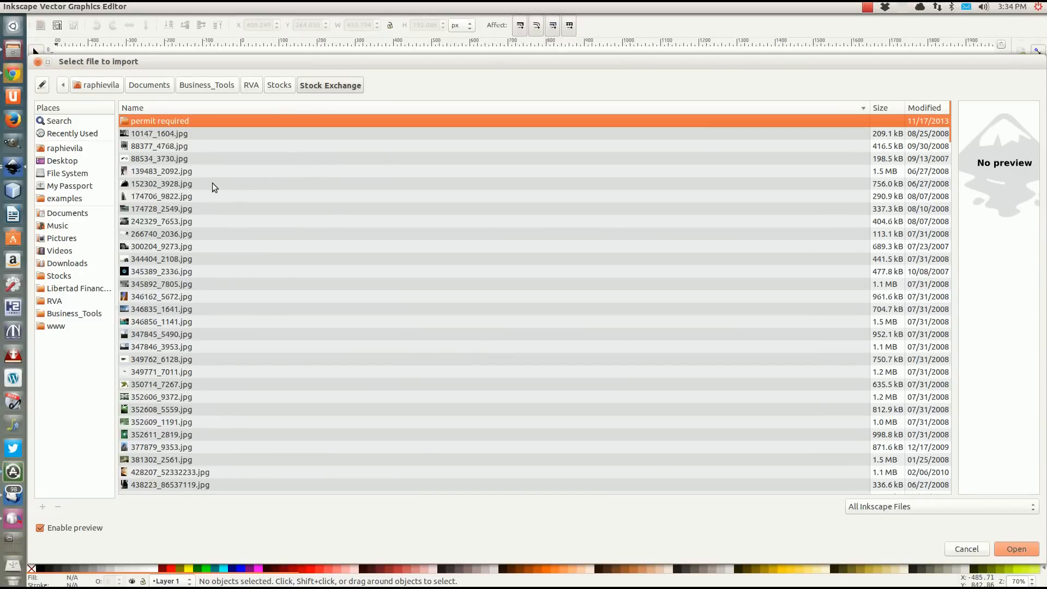
click(146, 322)
scroll(146, 323, down, 1)
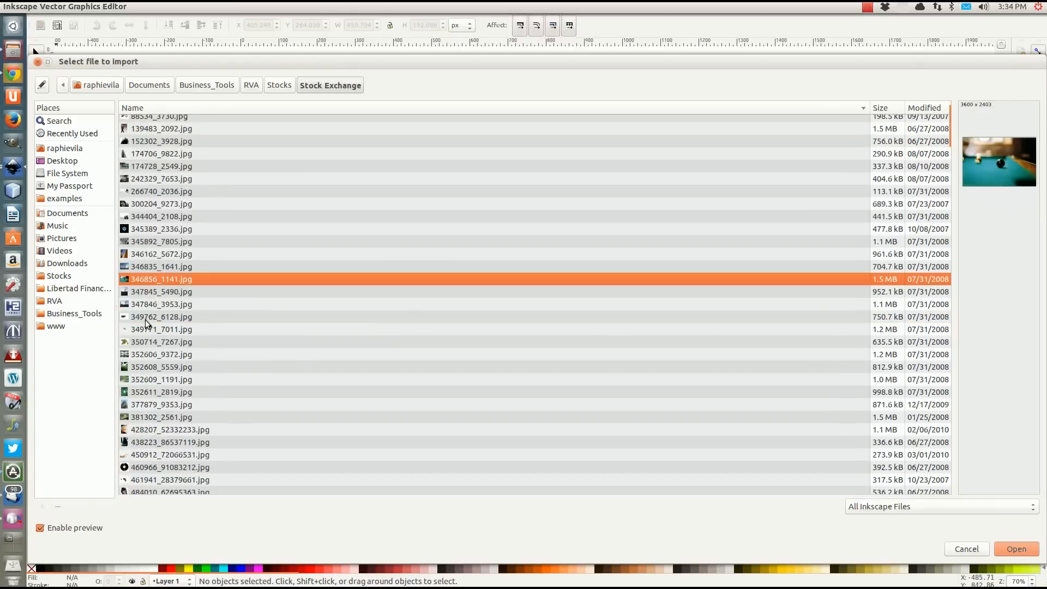
scroll(146, 323, down, 1)
scroll(146, 323, up, 3)
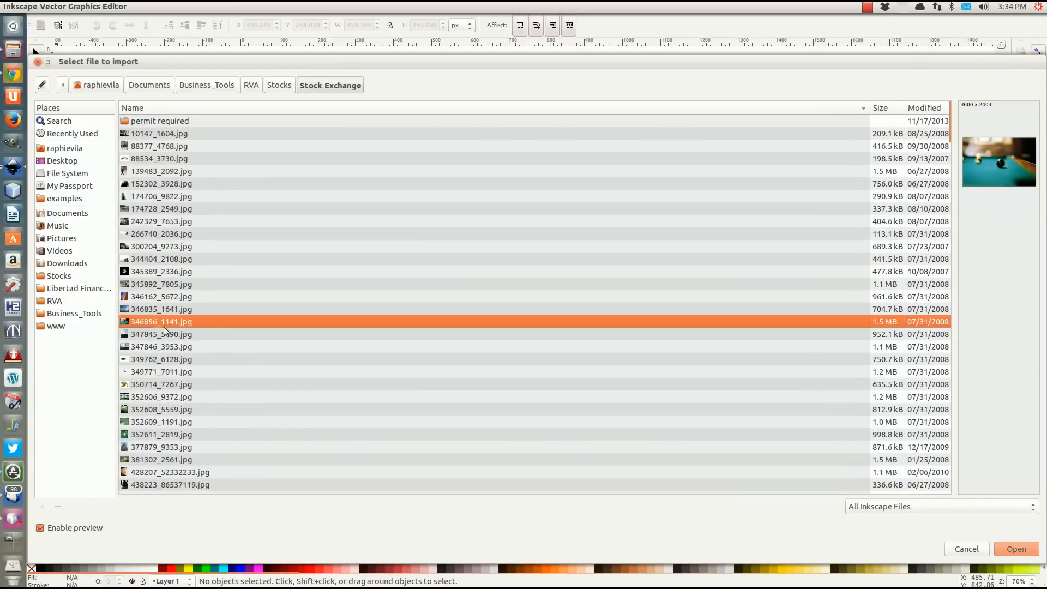
click(1018, 548)
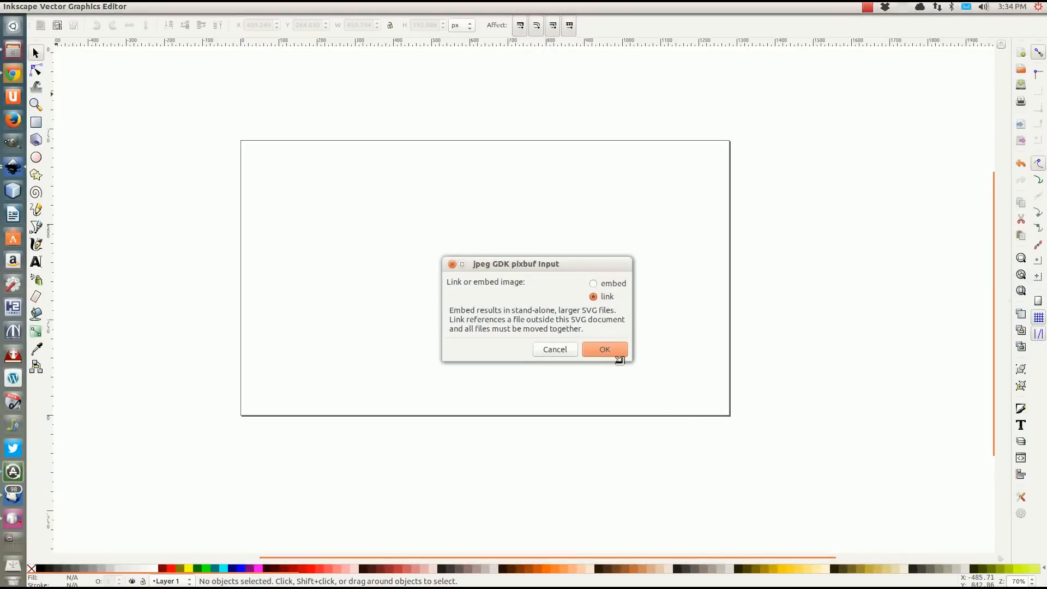
click(616, 355)
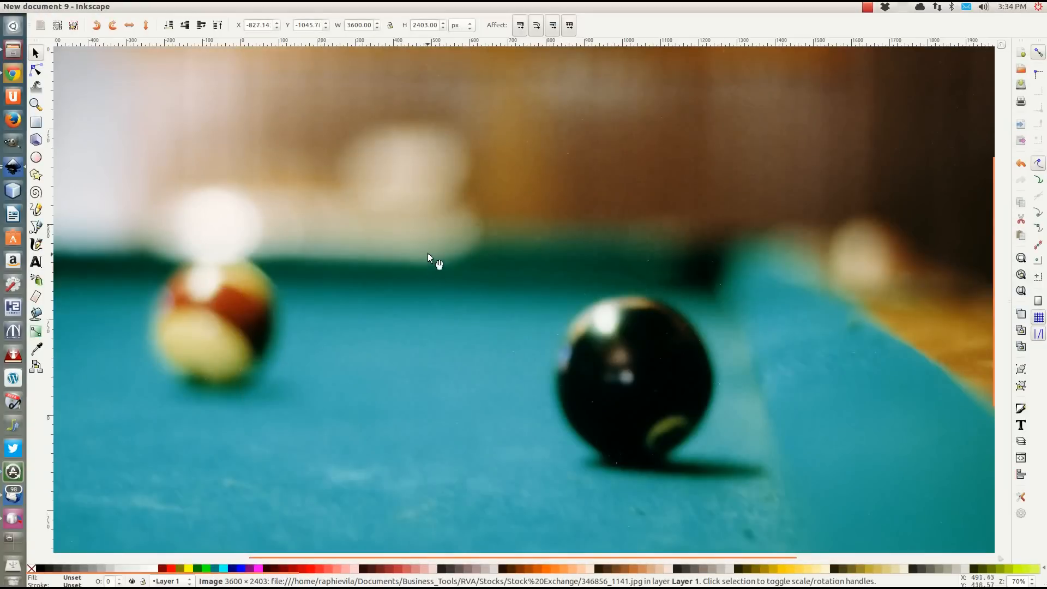
Scale the imported pool table image down proportionally to about 1070 × 714 px, within the page area.
scroll(431, 243, down, 4)
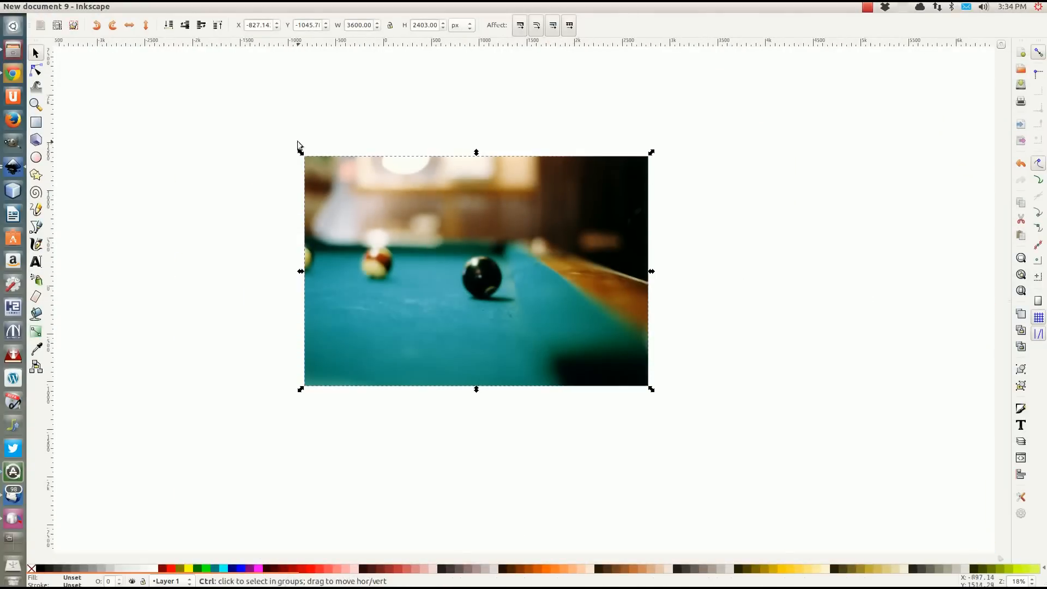
drag(298, 146, 362, 211)
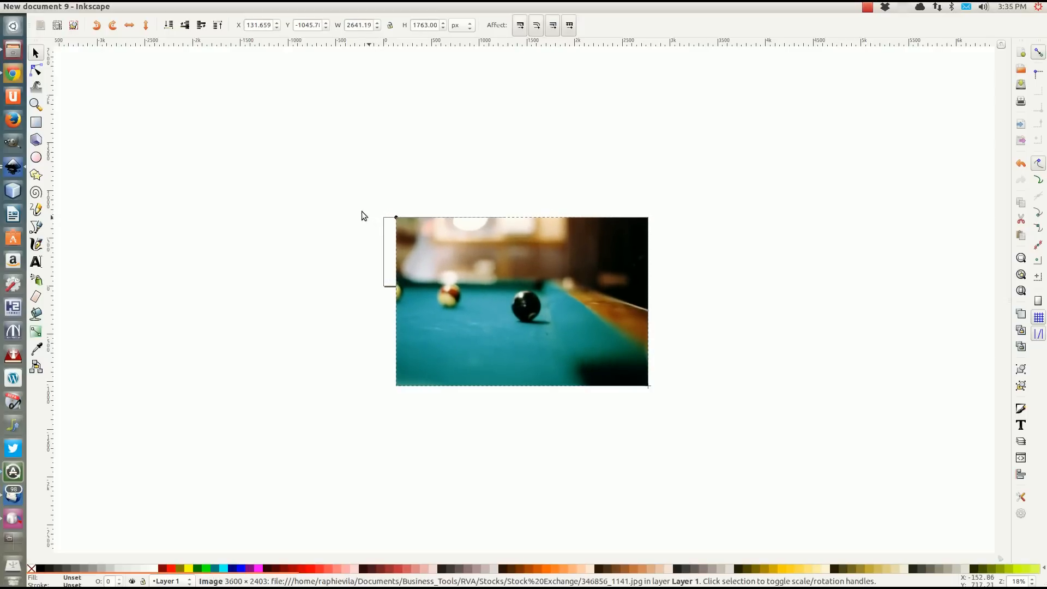
drag(649, 396, 499, 355)
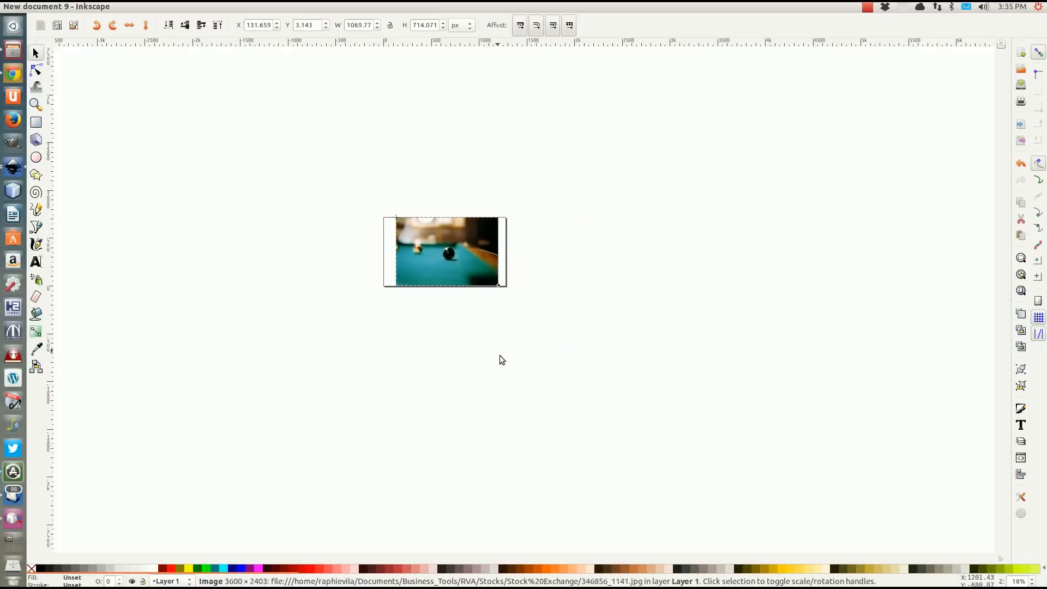
Enlarge the image proportionally to about 1382 × 922 px and place it at about X -73, Y -86 px, covering the page.
scroll(463, 281, up, 3)
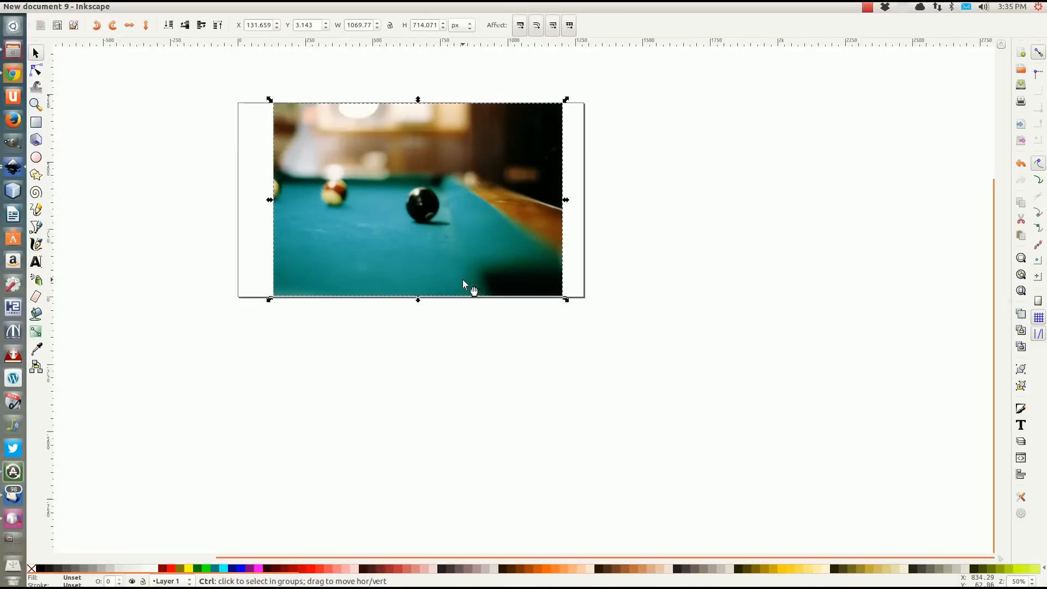
click(544, 215)
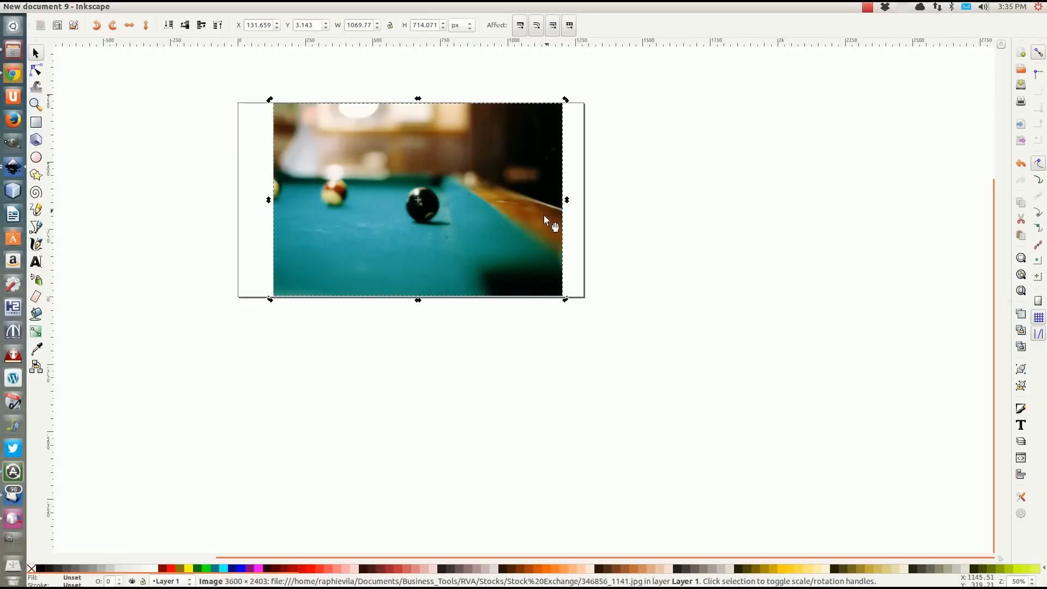
click(549, 283)
drag(565, 300, 595, 334)
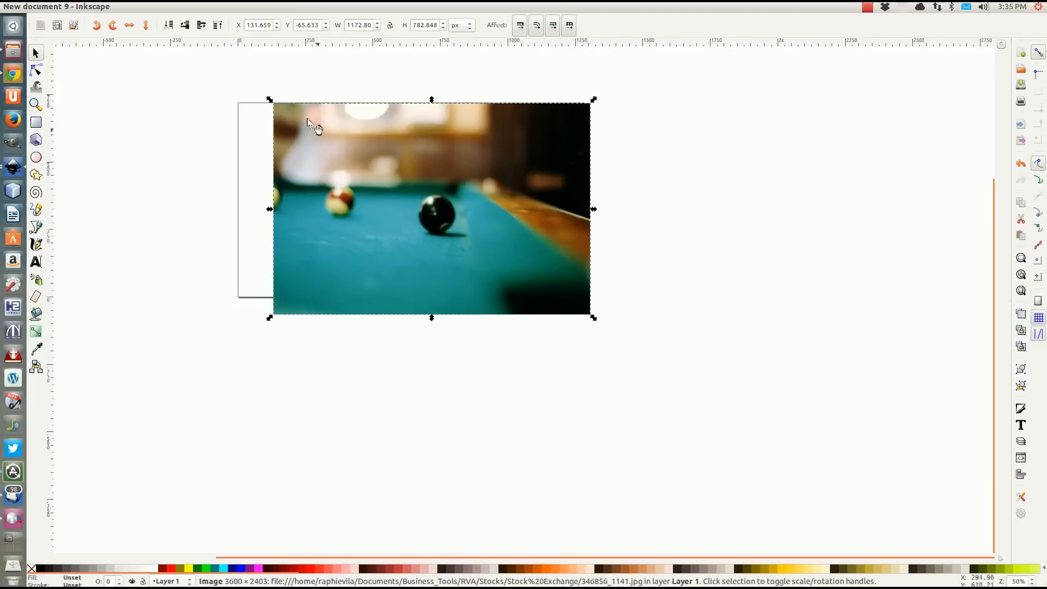
drag(270, 101, 201, 65)
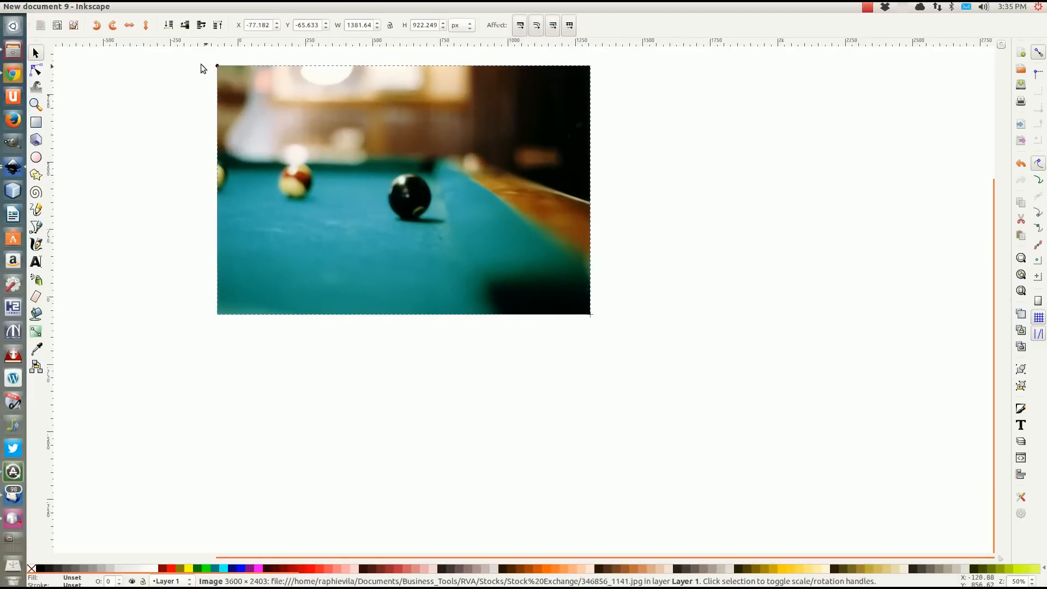
click(356, 93)
drag(357, 94, 359, 99)
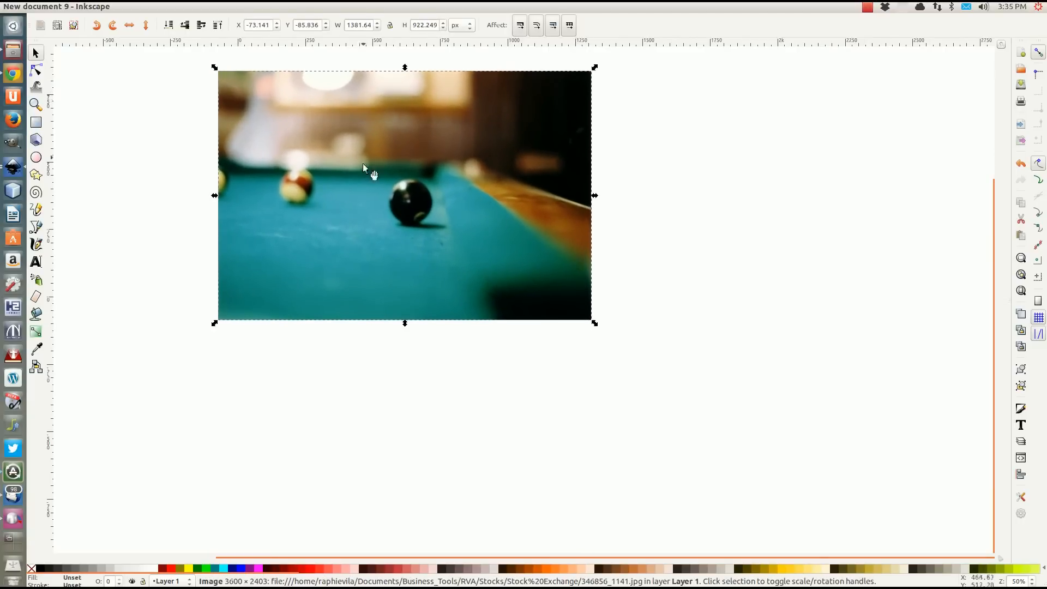
scroll(437, 330, up, 4)
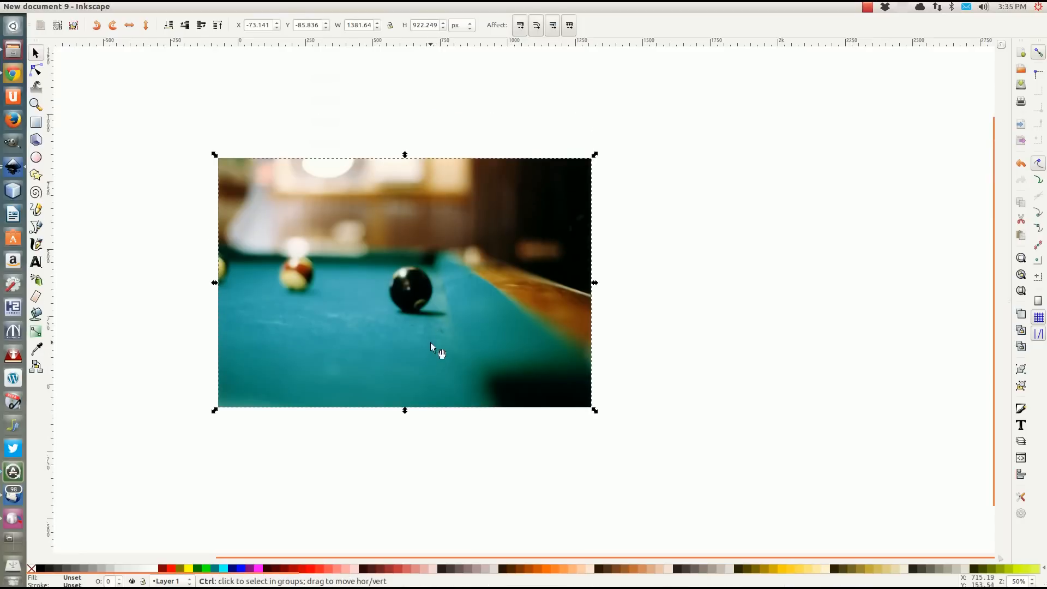
scroll(298, 429, down, 1)
drag(305, 429, 437, 372)
scroll(457, 368, up, 2)
scroll(457, 367, down, 1)
scroll(457, 368, up, 1)
scroll(466, 338, down, 2)
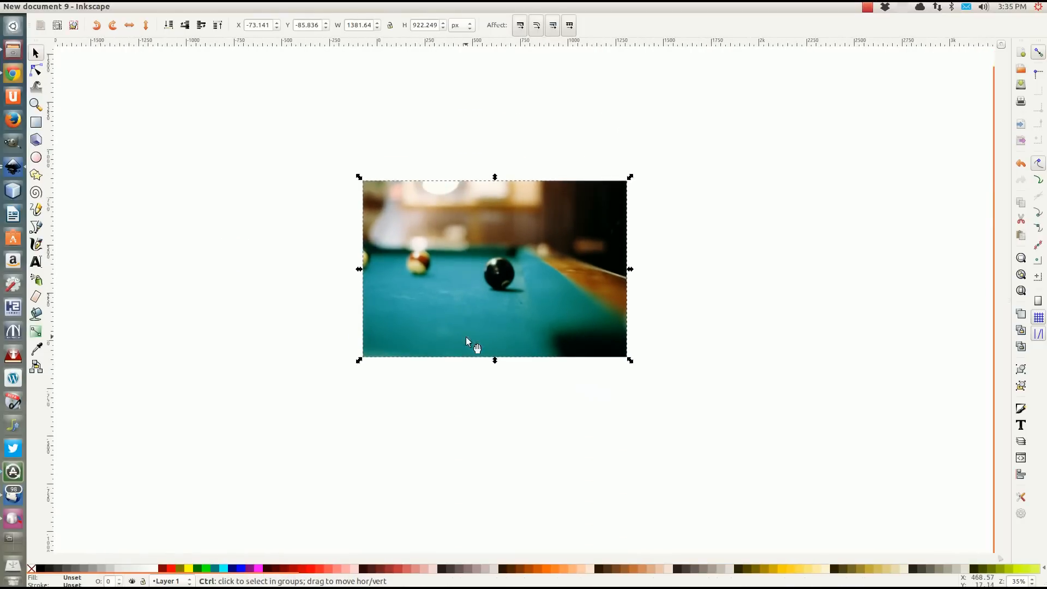
scroll(471, 323, up, 2)
drag(461, 218, 440, 285)
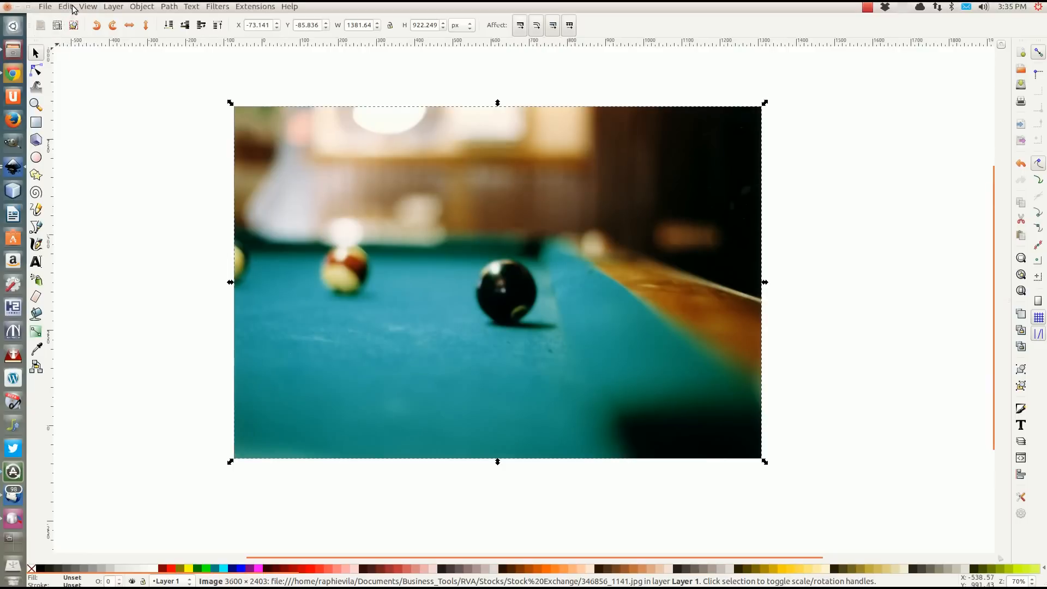
Enable Border on top of drawing in the document properties and close the dialog.
click(45, 6)
click(73, 184)
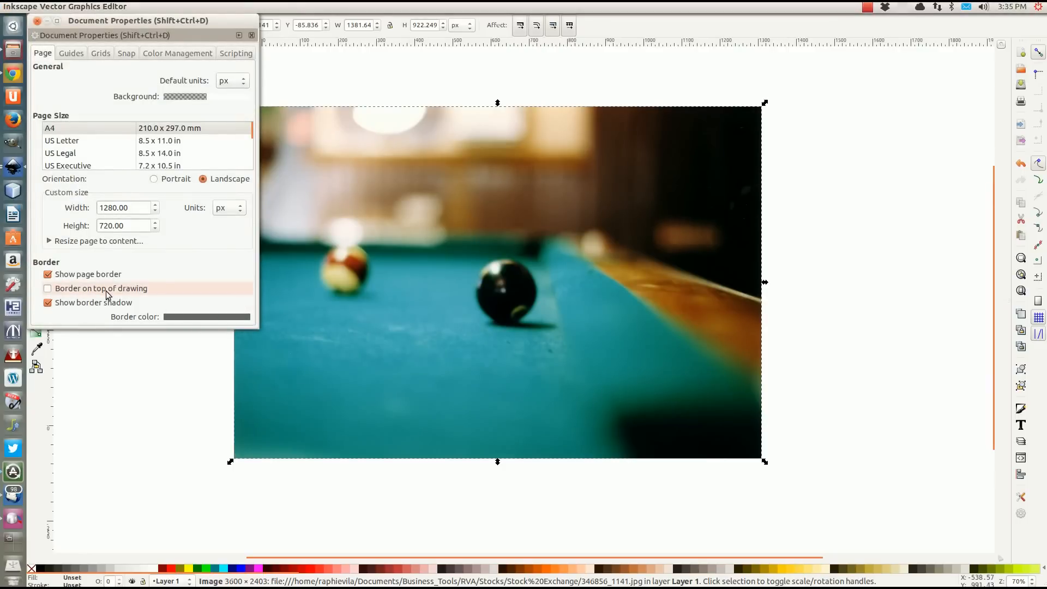
click(48, 288)
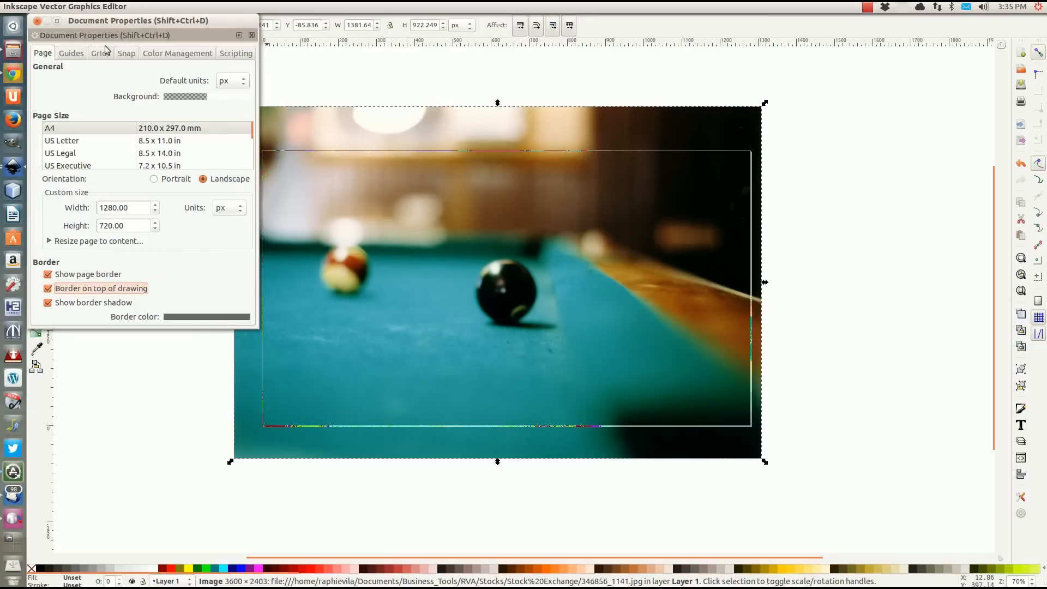
click(36, 21)
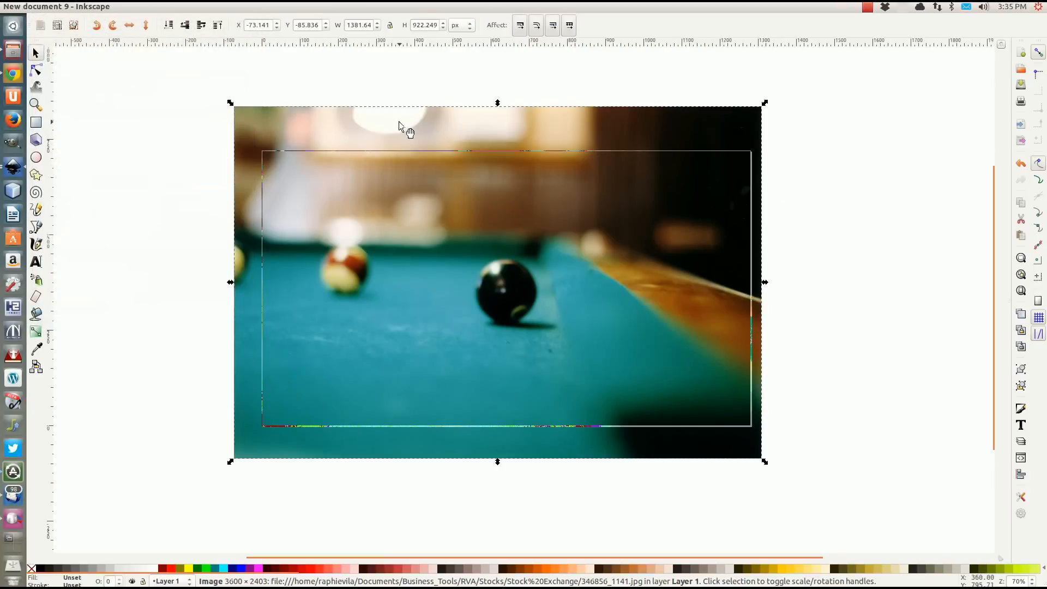
Reposition the image over the page border to about X -52, Y -99 px and deselect it.
drag(395, 126, 405, 130)
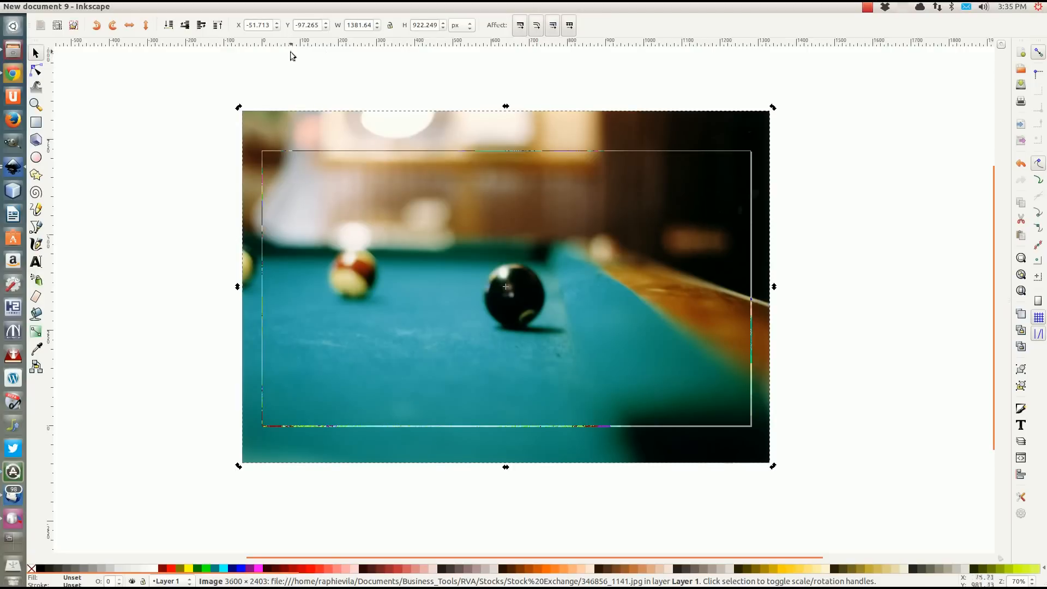
click(298, 83)
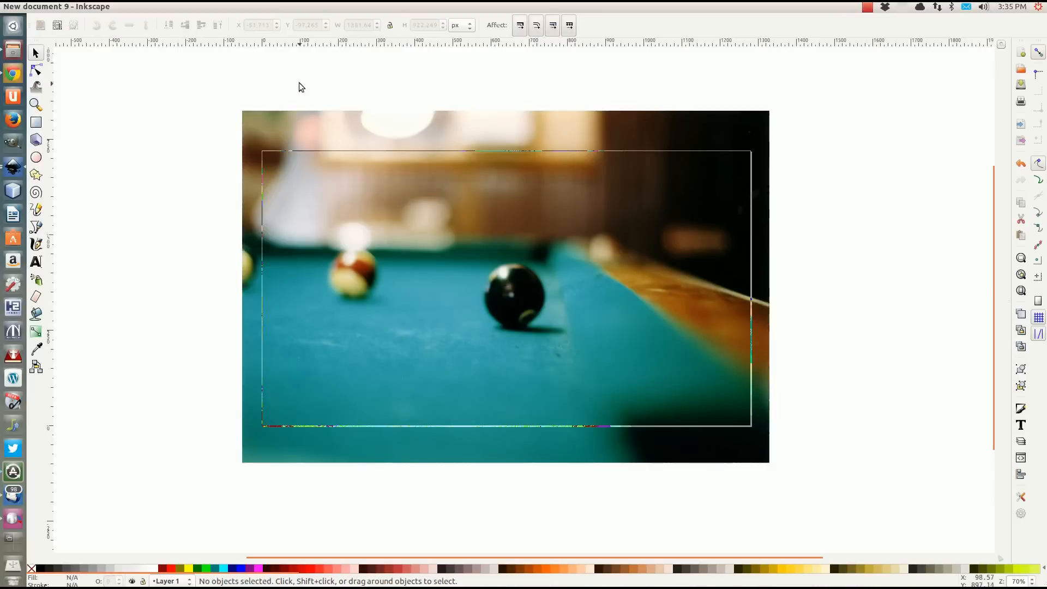
click(617, 126)
key(Down)
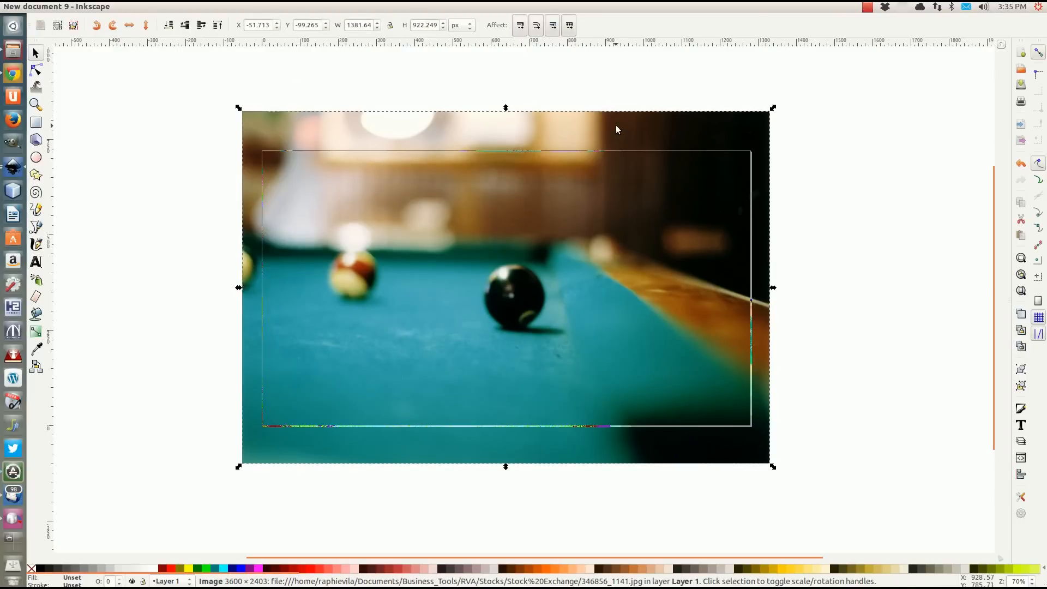
click(139, 165)
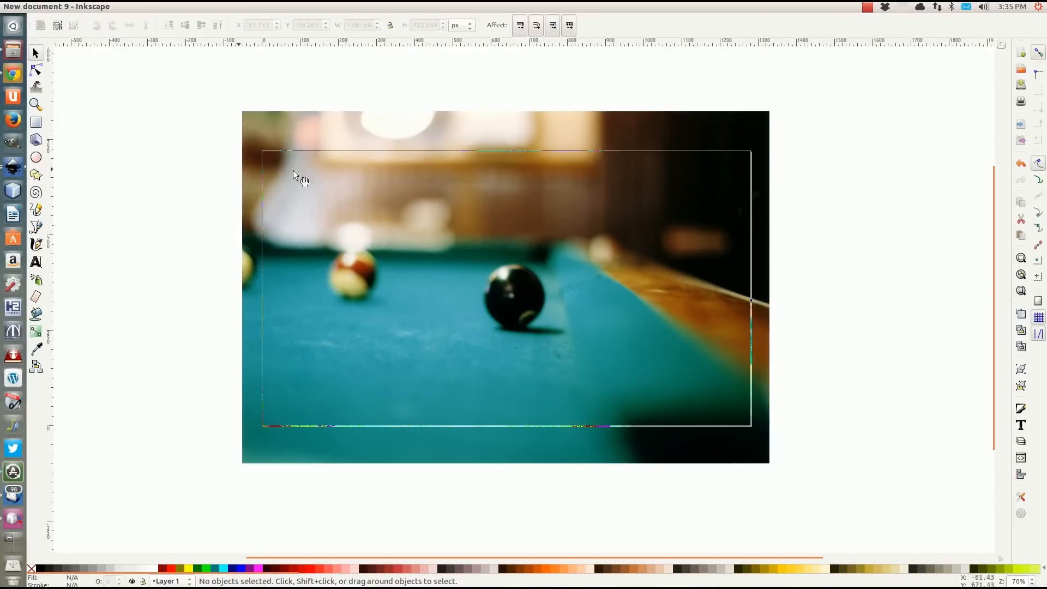
Reopen the document properties to review the custom page size and border options, and close them.
click(45, 6)
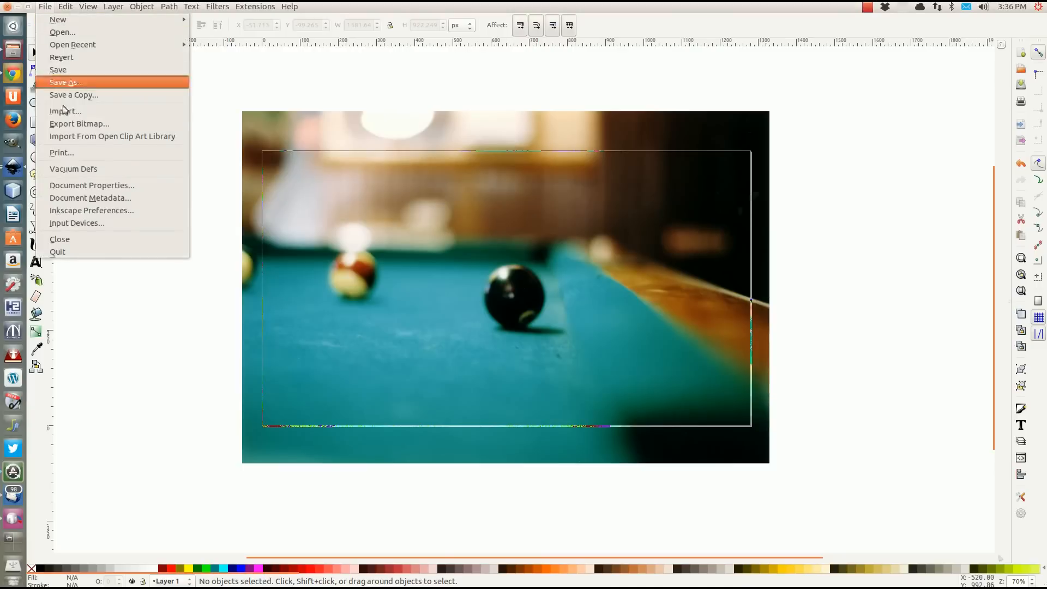
click(77, 188)
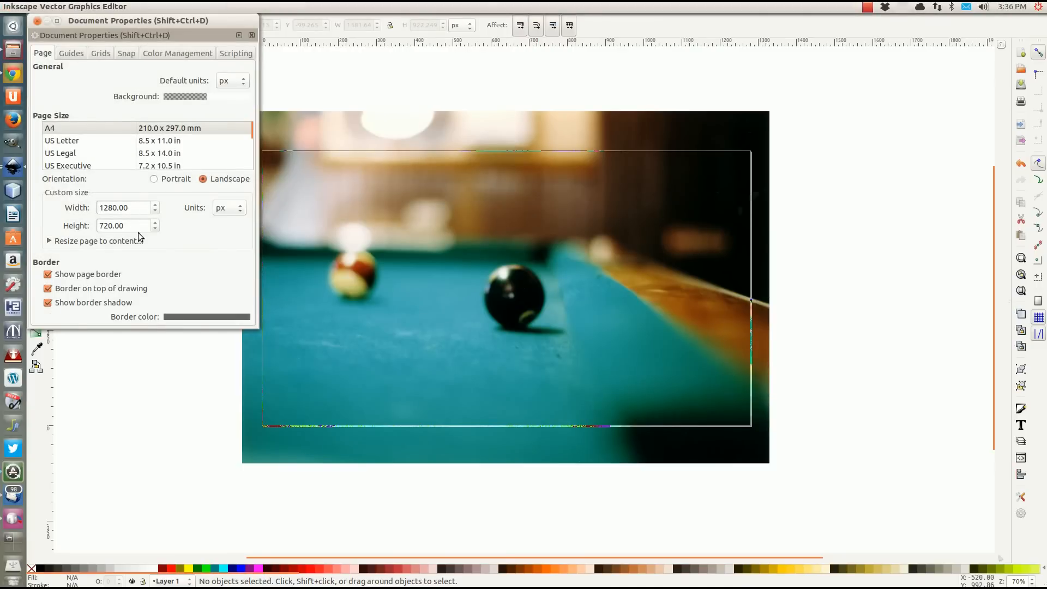
click(309, 93)
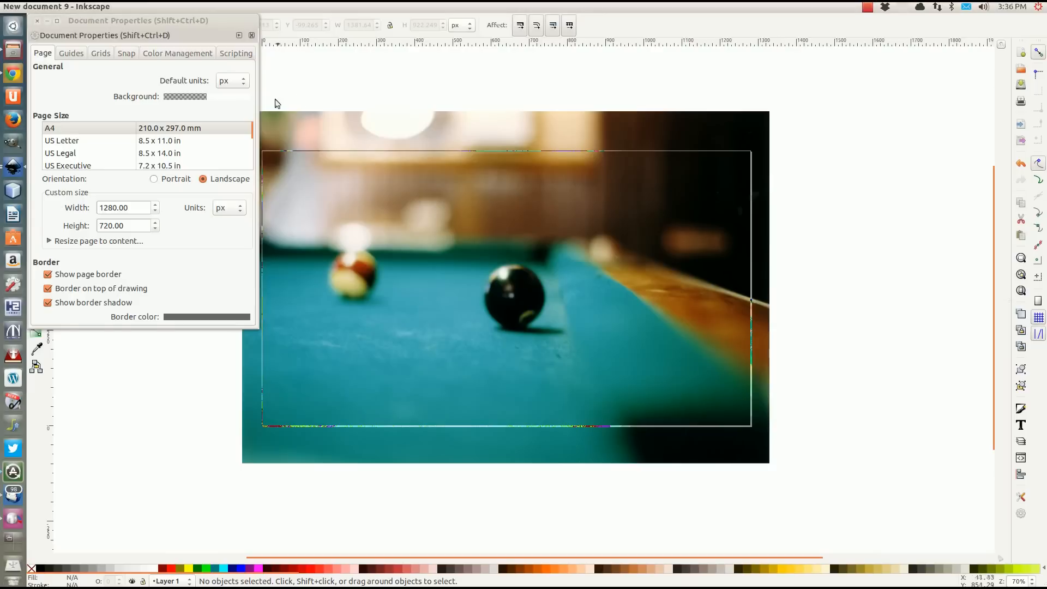
click(37, 21)
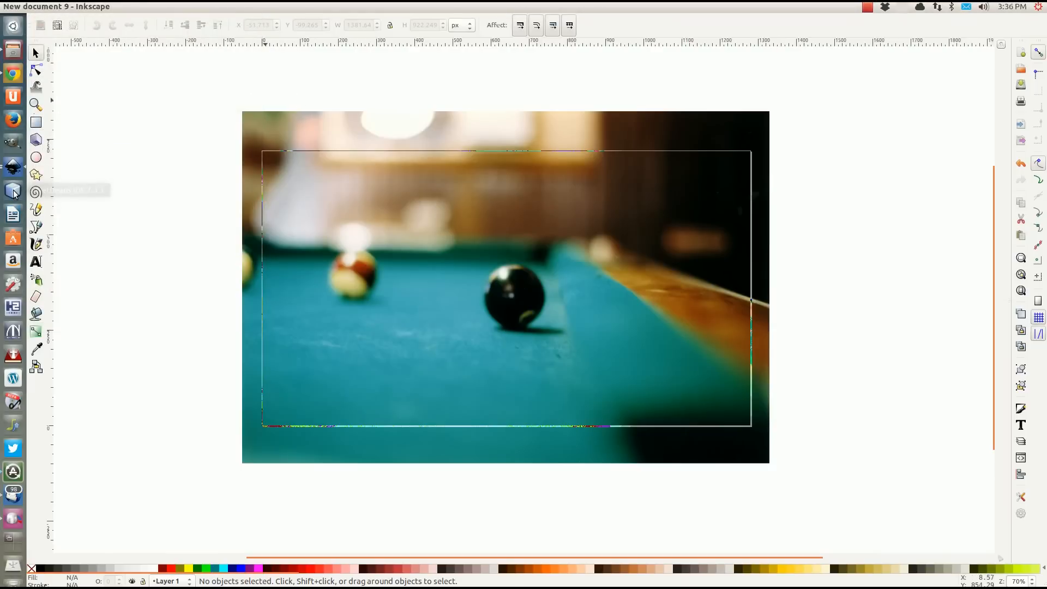
Switch back to Inkscape from NetBeans and draw a rectangle about 1280 × 729 px over the page border.
click(133, 92)
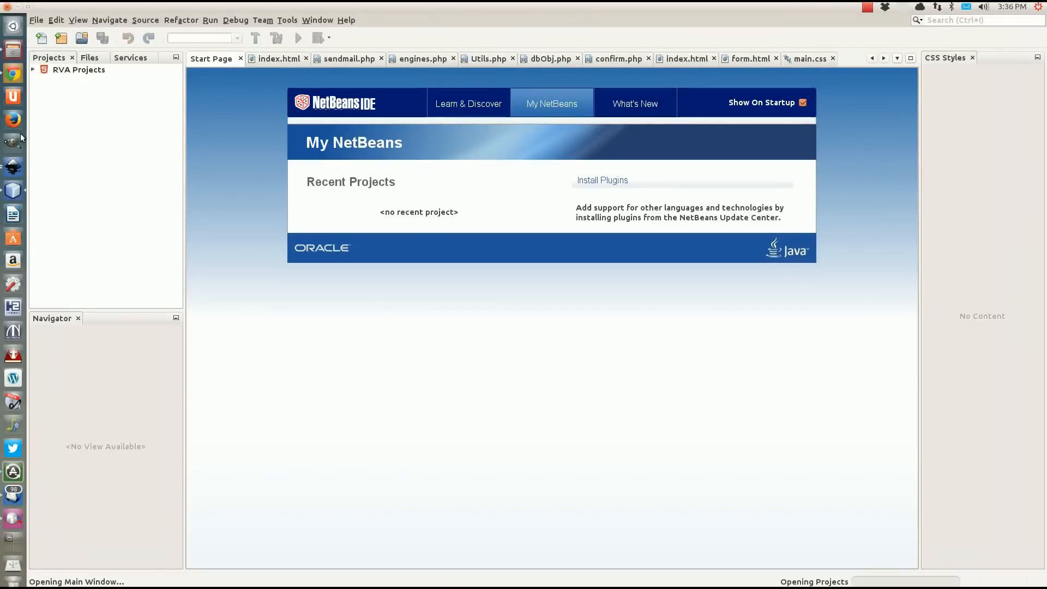
click(14, 170)
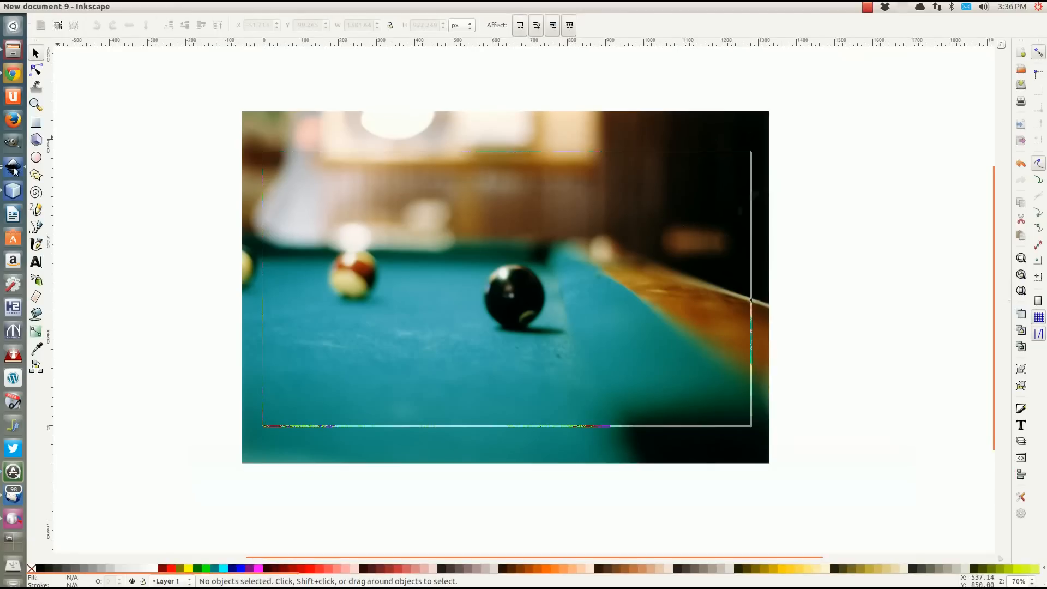
click(37, 124)
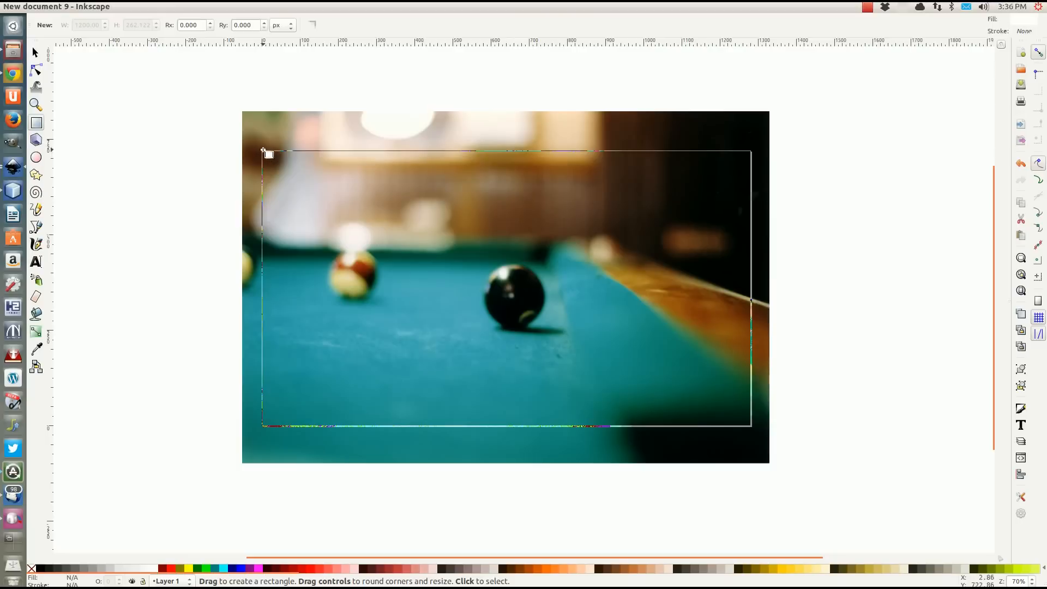
mouse_move(264, 153)
mouse_down()
mouse_move(294, 196)
mouse_move(405, 271)
mouse_move(778, 409)
mouse_move(753, 429)
mouse_up()
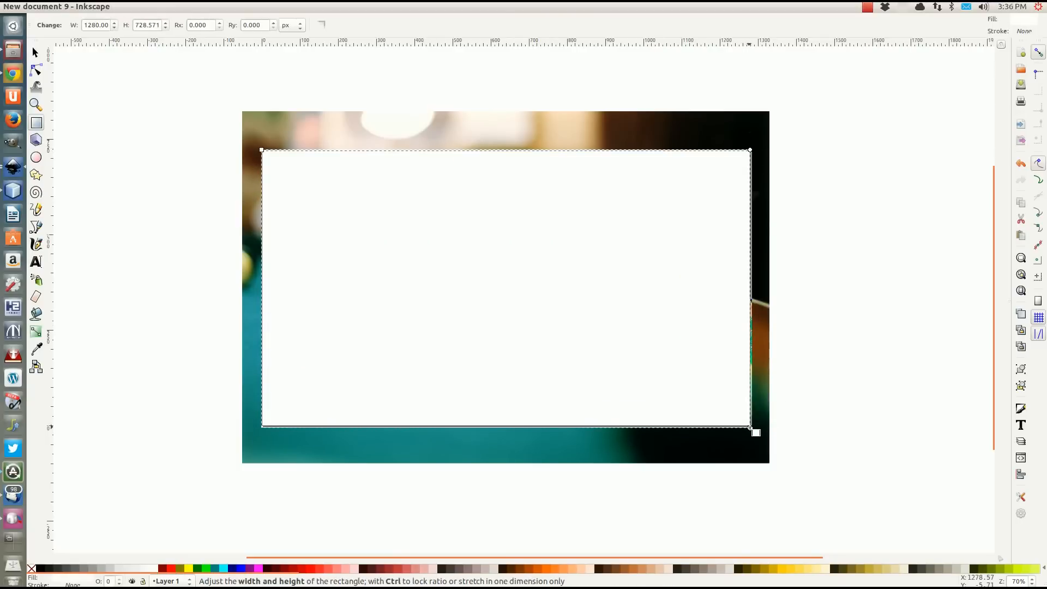
Switch the rectangle's fill to black and back to white, and open its fill and stroke settings.
click(41, 568)
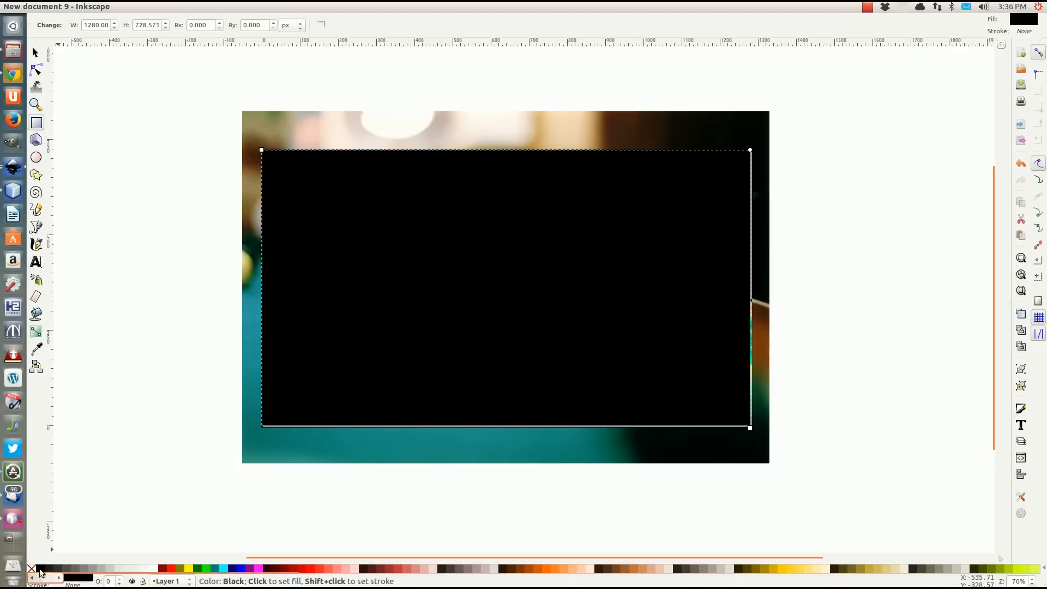
click(154, 569)
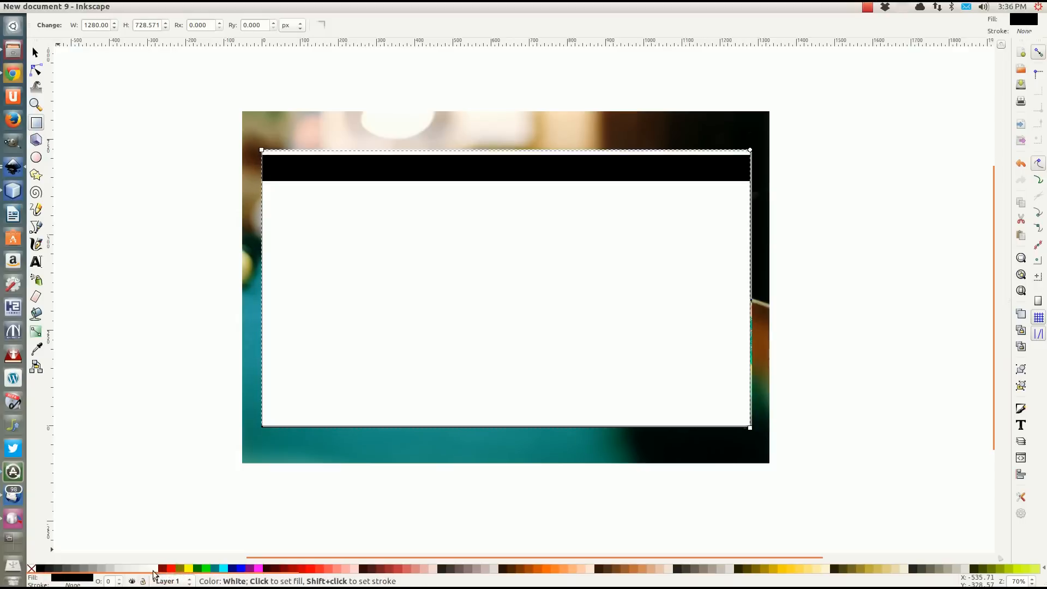
click(79, 581)
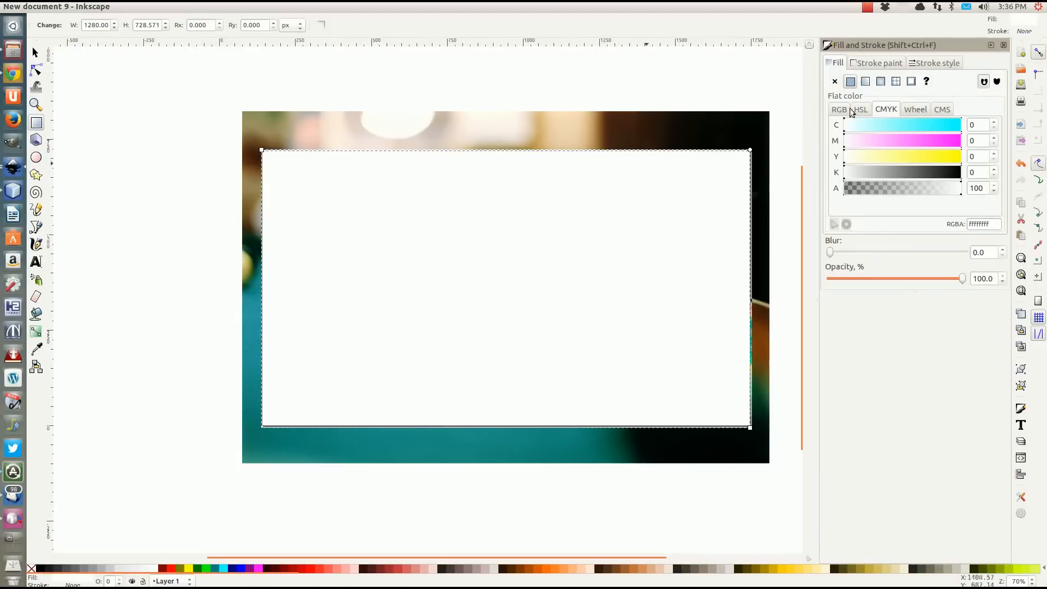
click(872, 66)
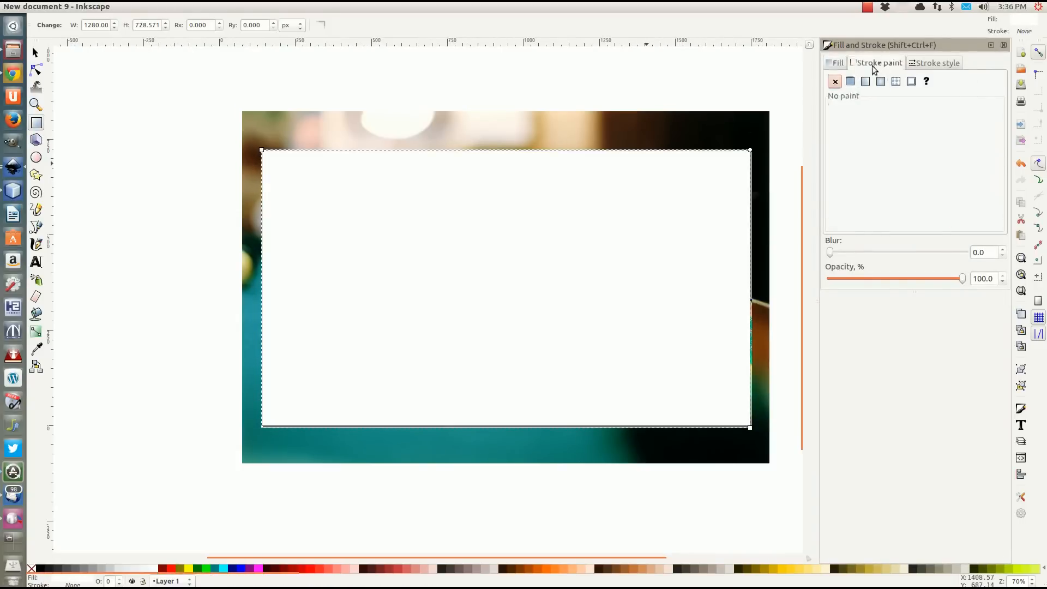
click(839, 63)
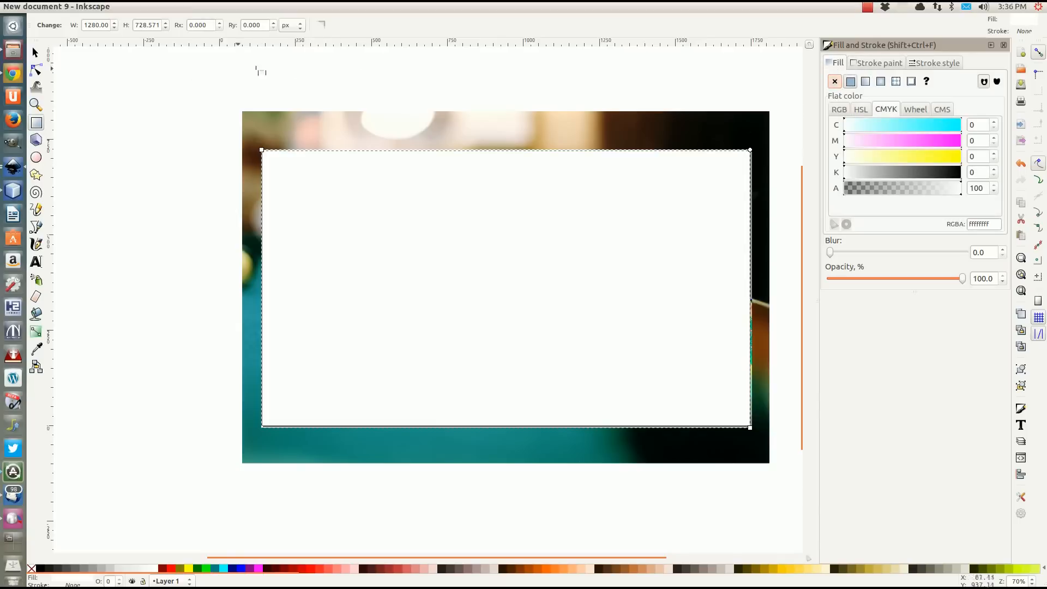
Set the white rectangle's height to 720 px.
click(35, 52)
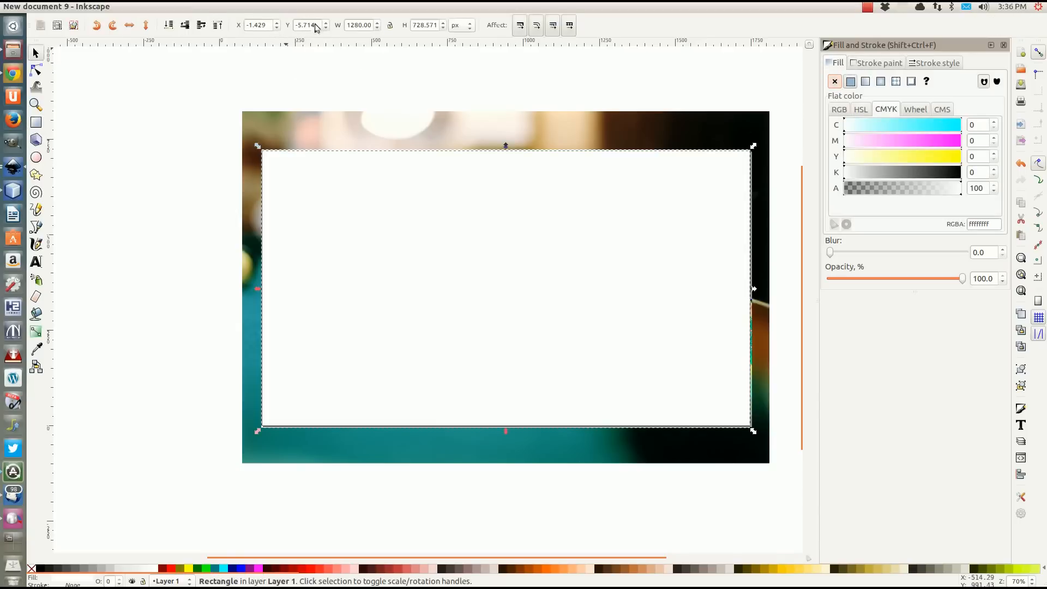
click(363, 26)
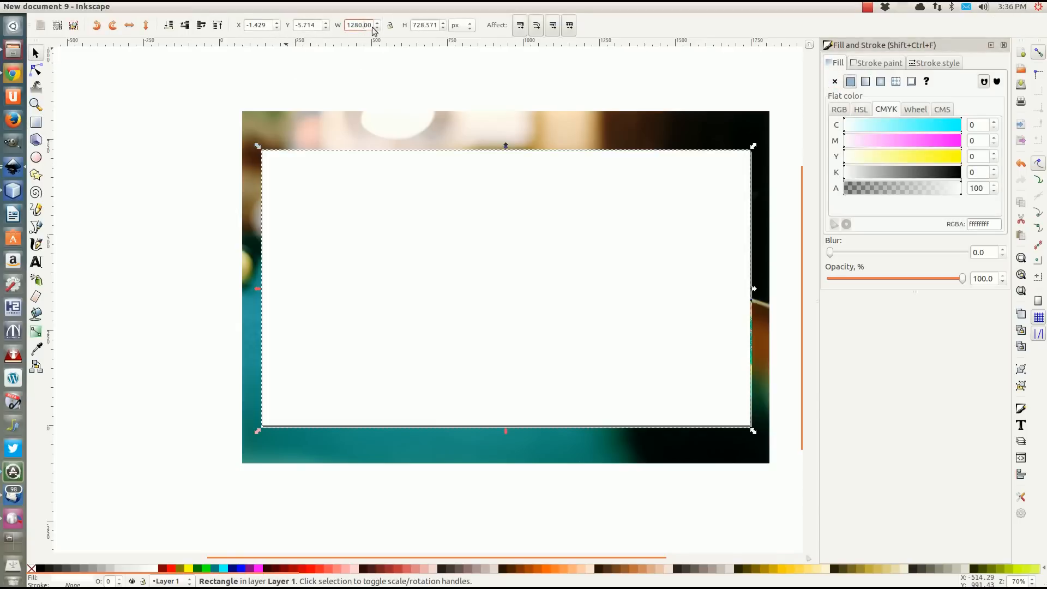
click(423, 28)
drag(419, 29, 453, 39)
text(0)
key(Return)
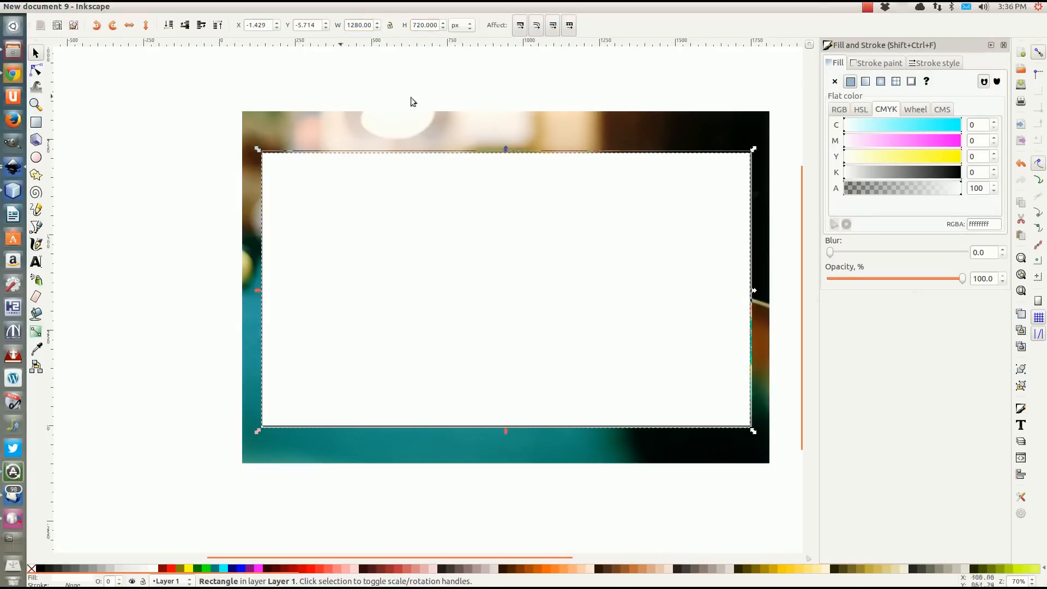
Align the white rectangle with the page by setting its X and Y position to 0 px.
click(276, 23)
drag(272, 25, 218, 27)
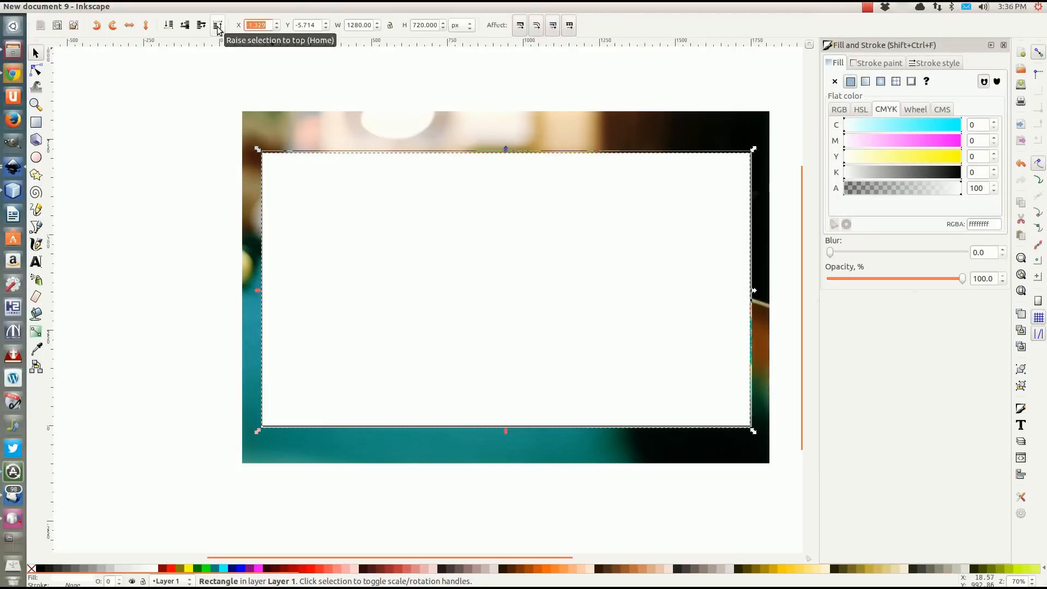
text(0)
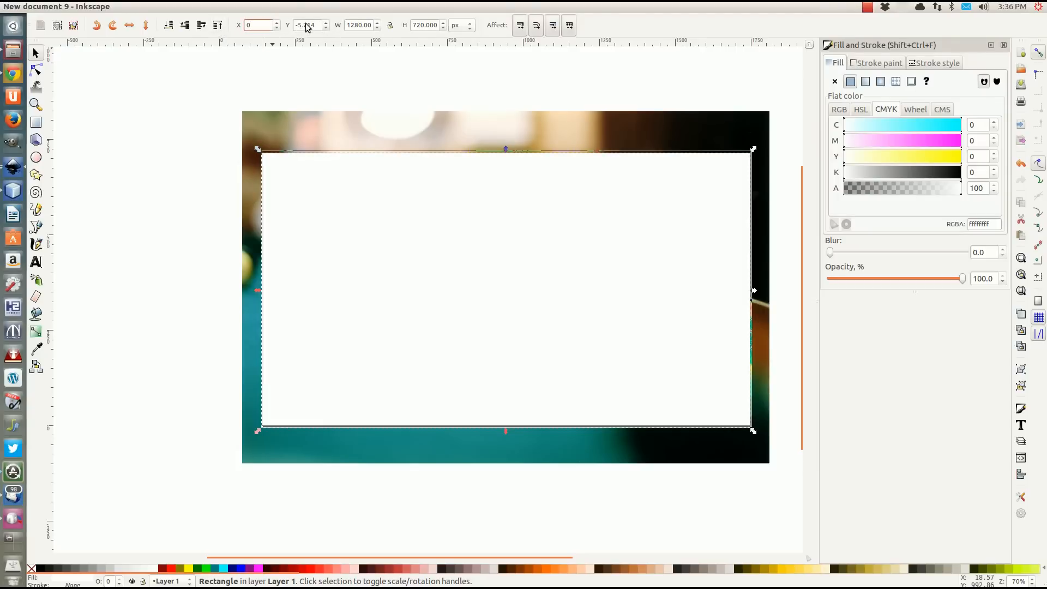
click(307, 27)
drag(321, 25, 295, 25)
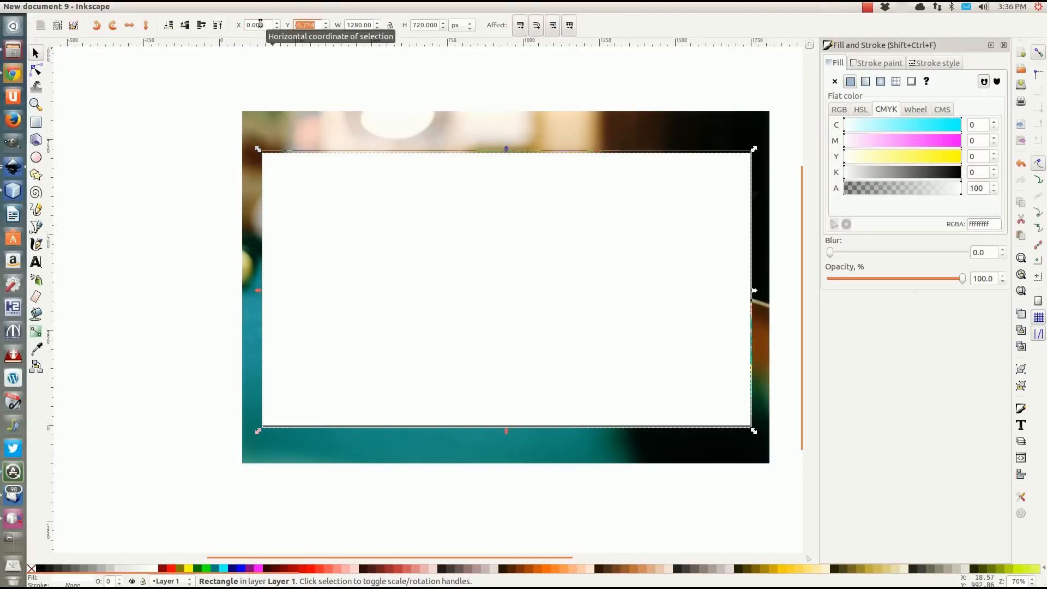
text(0)
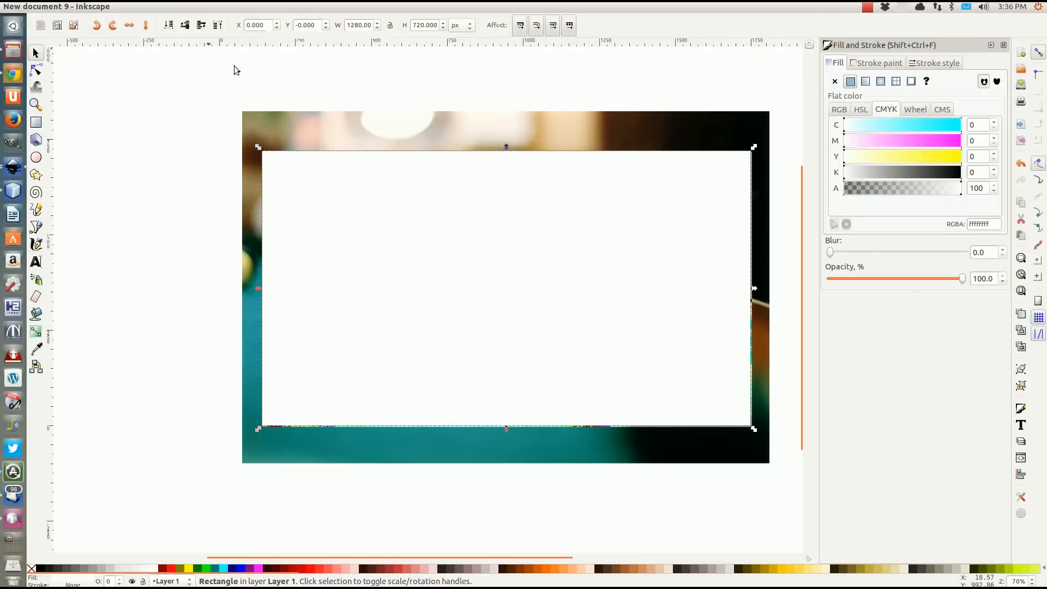
Select the white rectangle together with the image, set the rectangle as a mask, and deselect the masked image.
click(136, 165)
click(443, 214)
shift+click(411, 141)
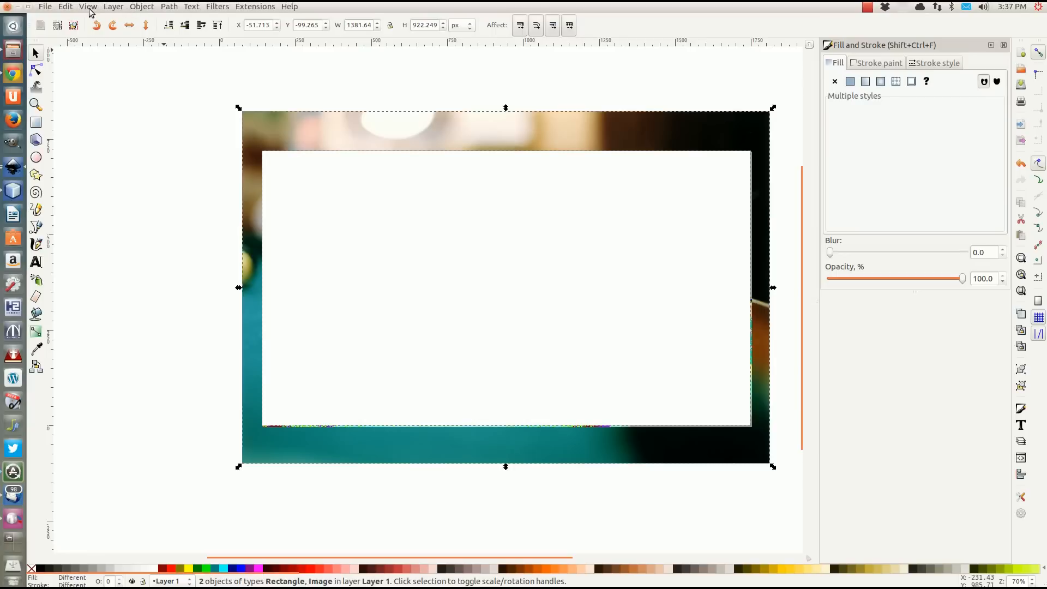
click(141, 6)
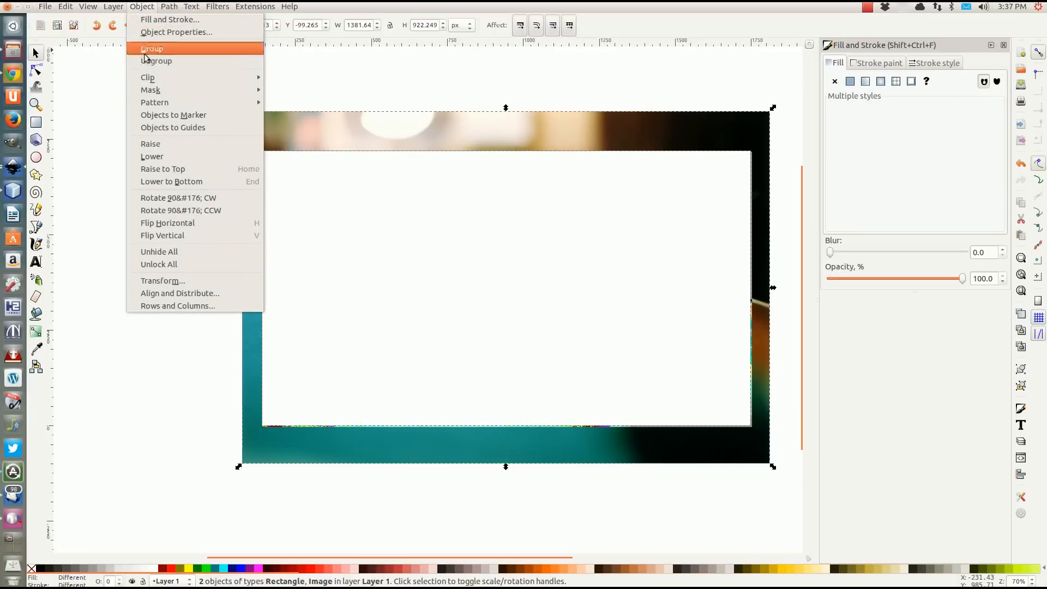
mouse_move(159, 94)
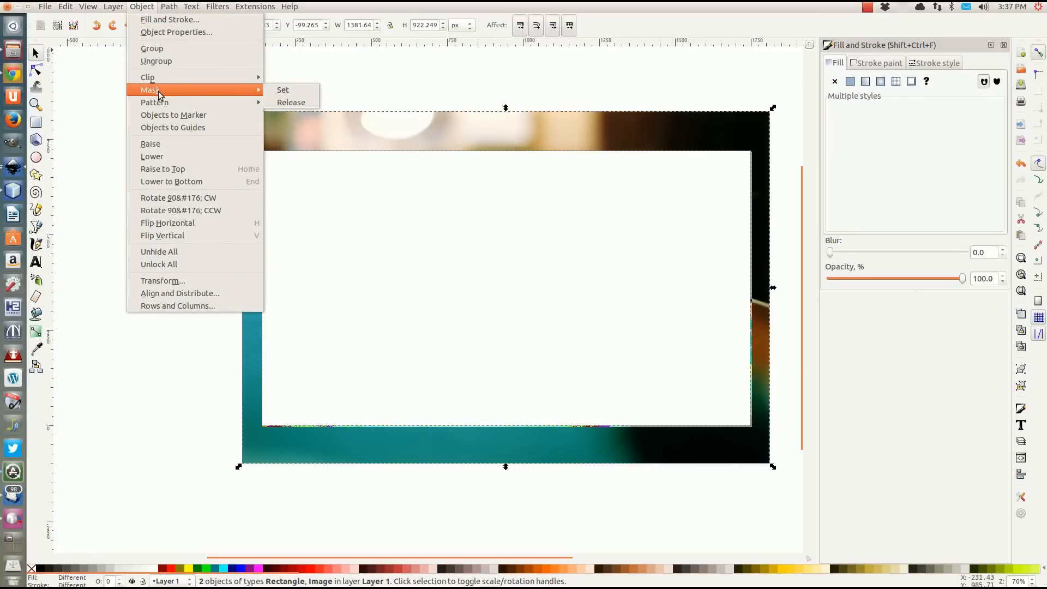
click(289, 89)
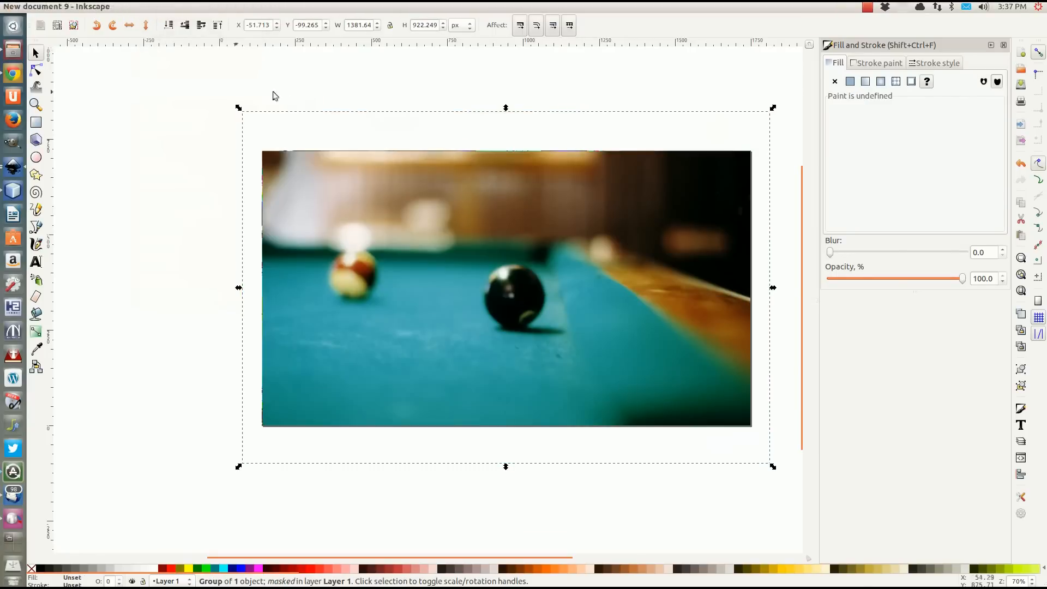
click(186, 98)
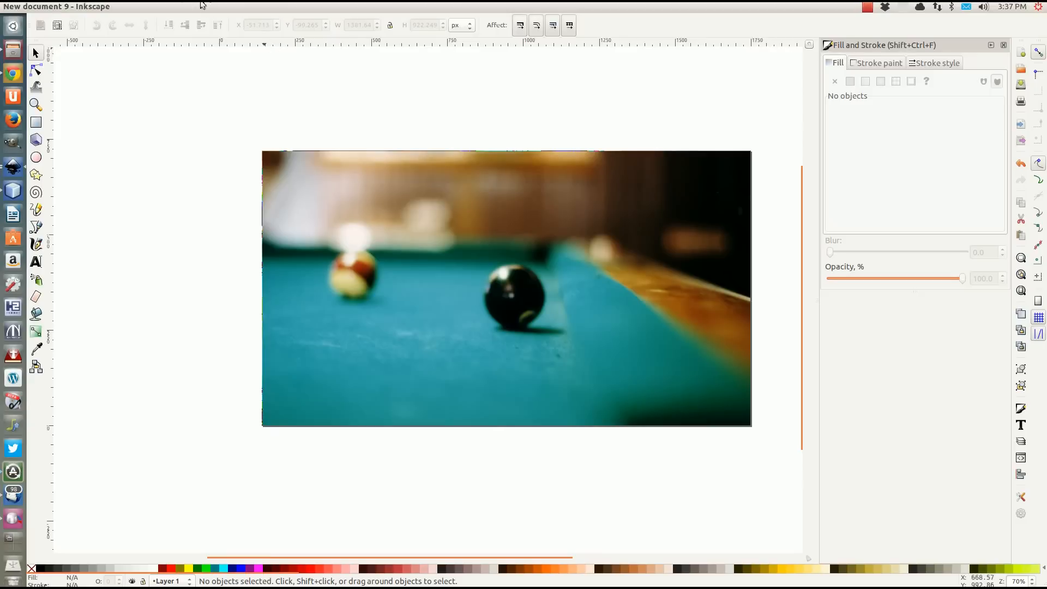
Display the layers list, rename Layer 1 to "background" and lock it.
mouse_move(120, 11)
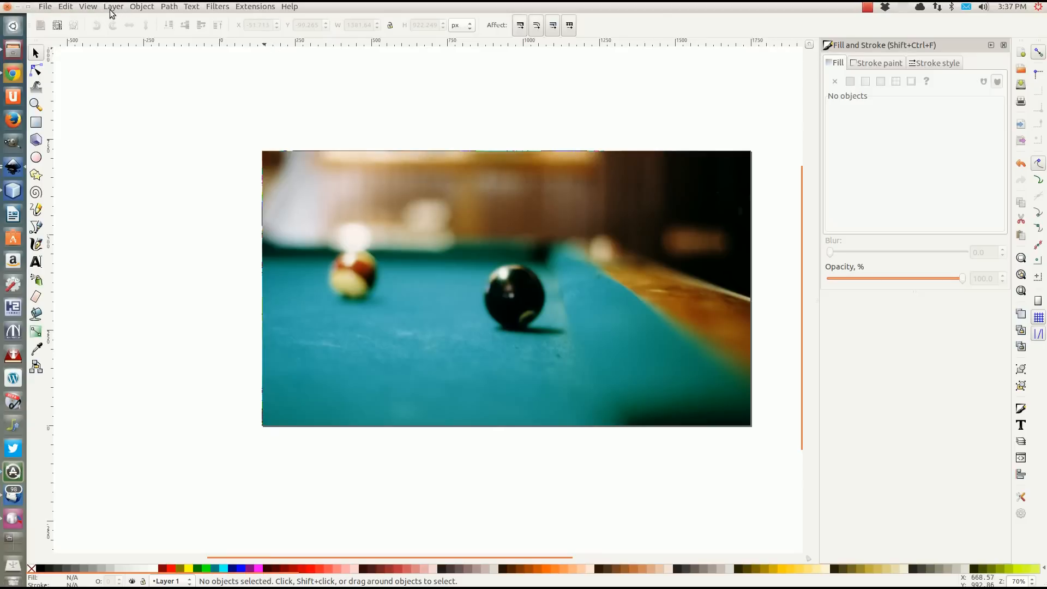
click(113, 8)
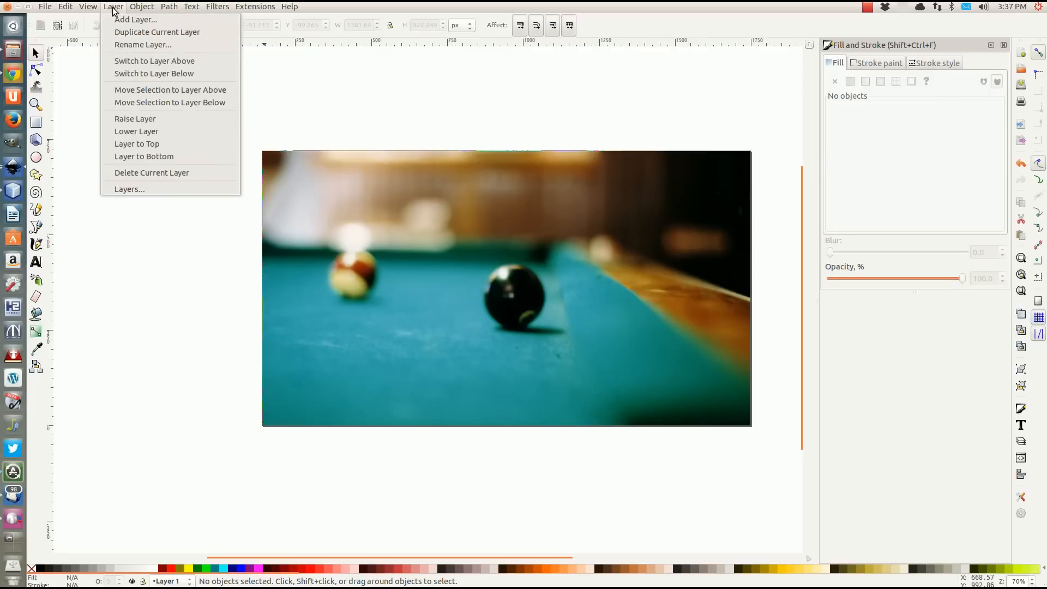
click(127, 189)
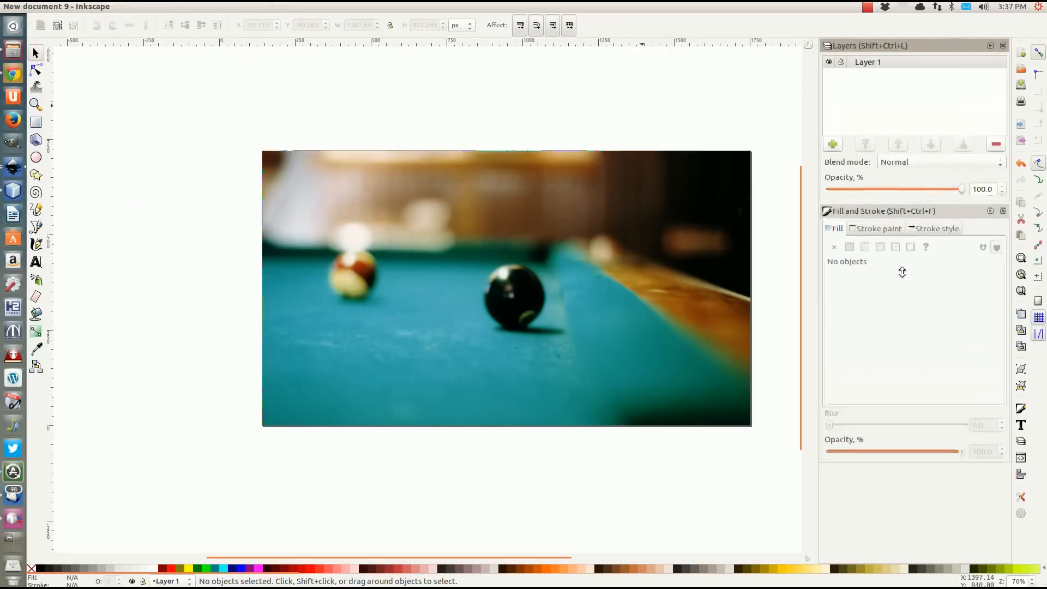
double_click(870, 61)
text(backgrou)
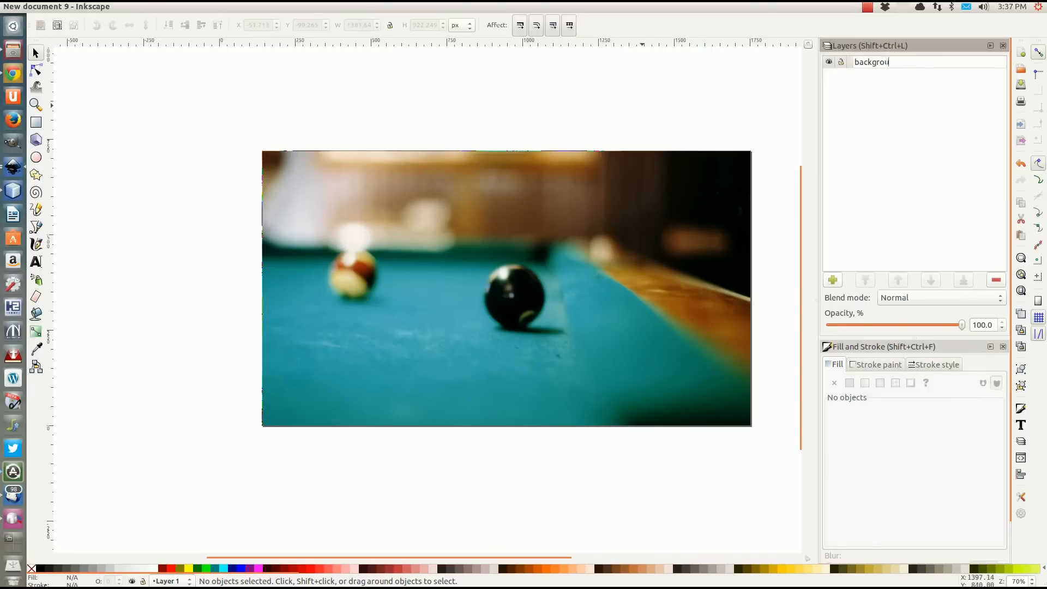
text(nd)
key(Return)
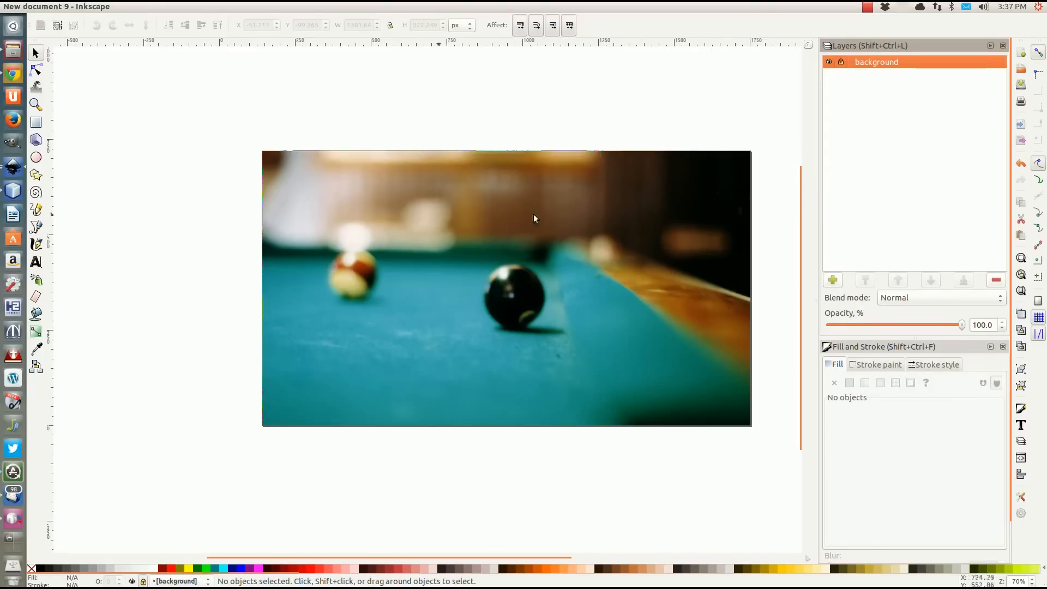
Add a layer named "navigation" above the background layer.
click(834, 280)
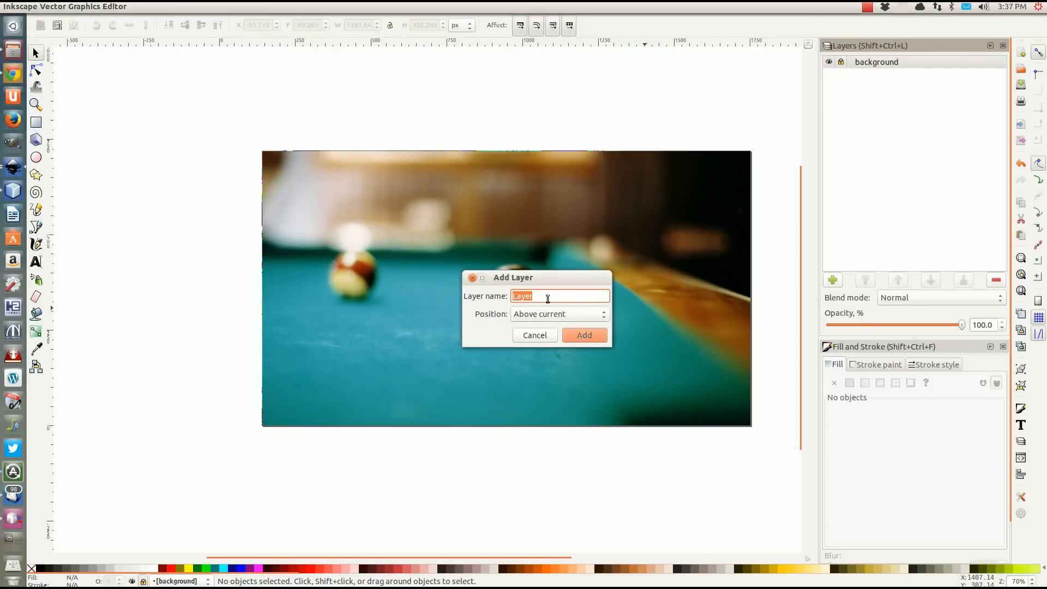
text(navigation)
click(576, 333)
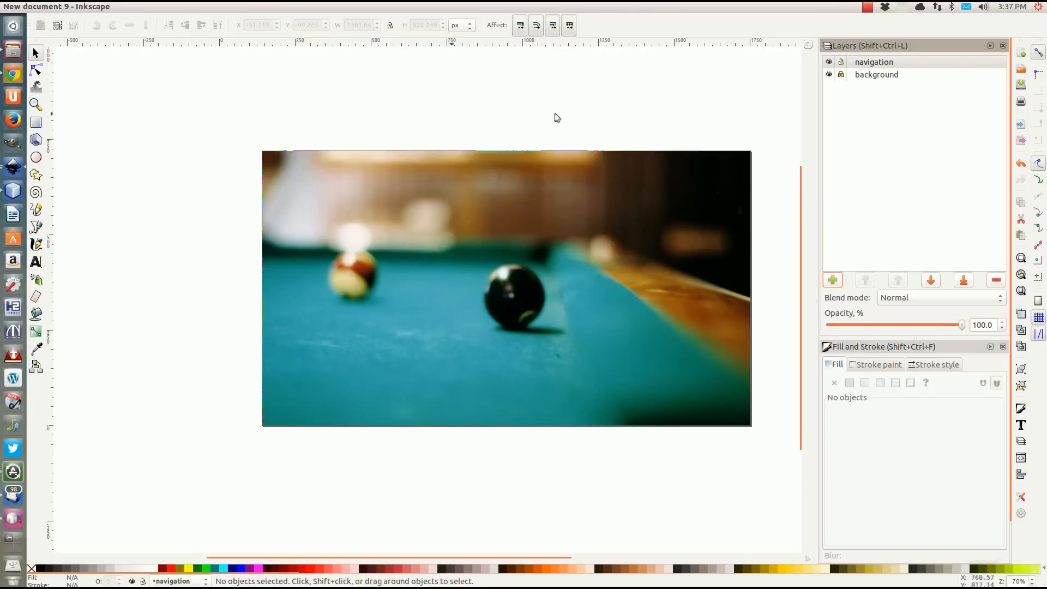
Draw a rectangle about 237 × 53 px on the navigation layer and place it at about X 972, Y 587 px.
click(36, 122)
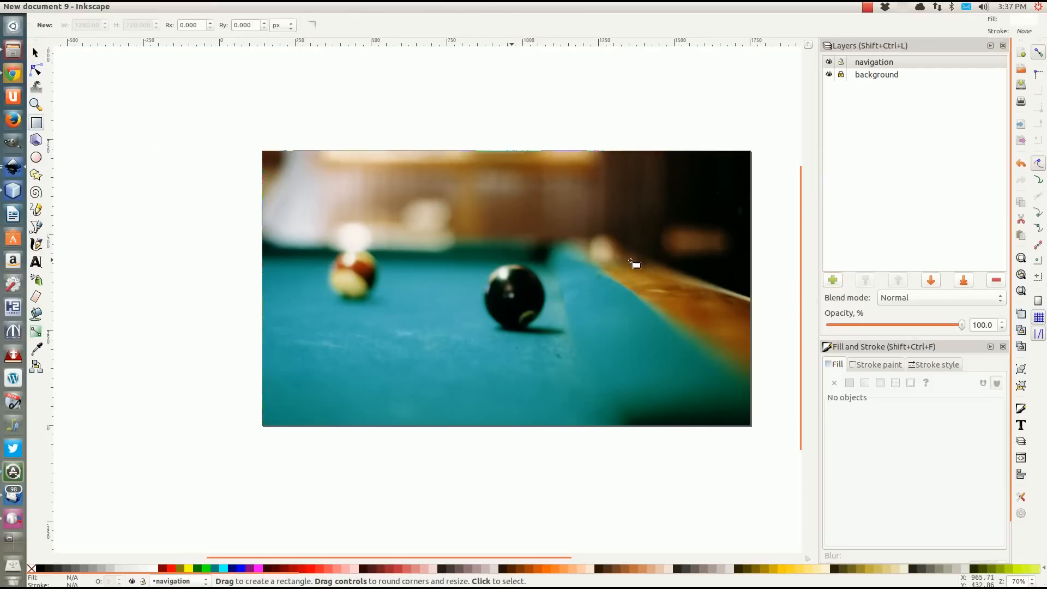
drag(631, 262, 721, 281)
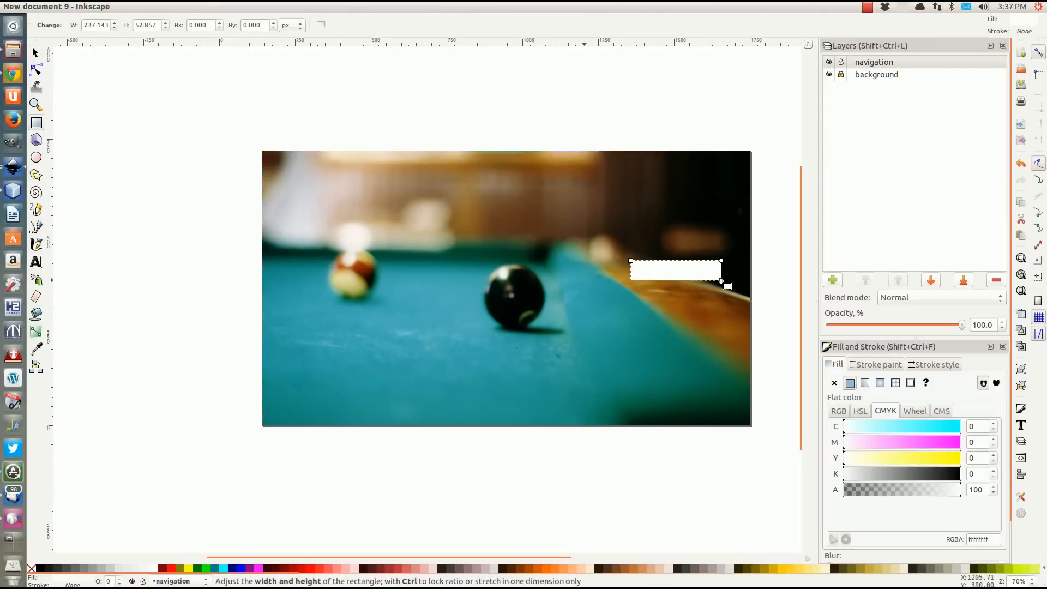
click(35, 52)
drag(649, 275, 611, 229)
scroll(630, 222, up, 1)
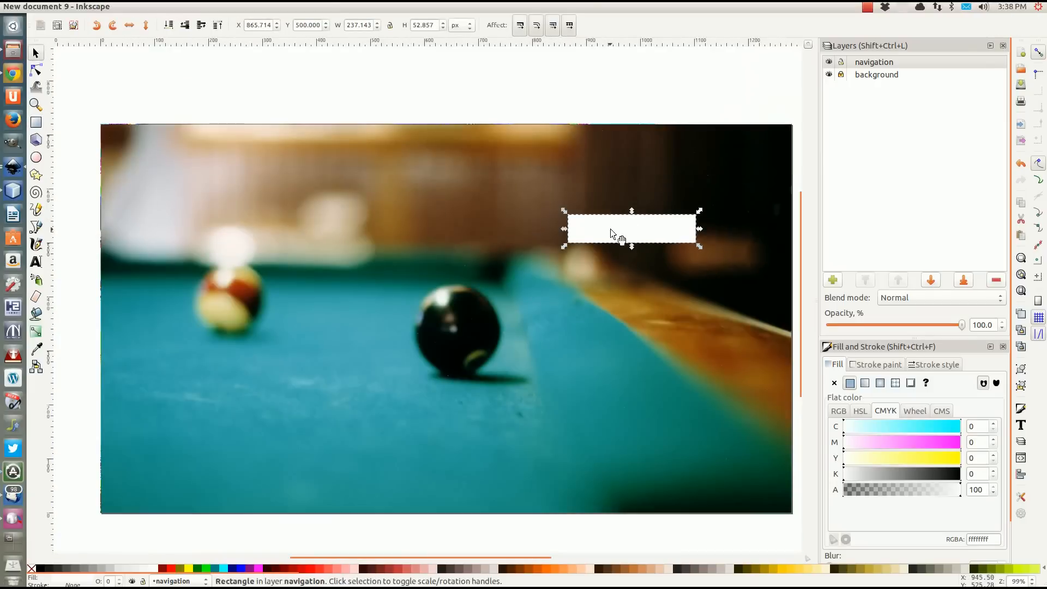
drag(611, 229, 657, 210)
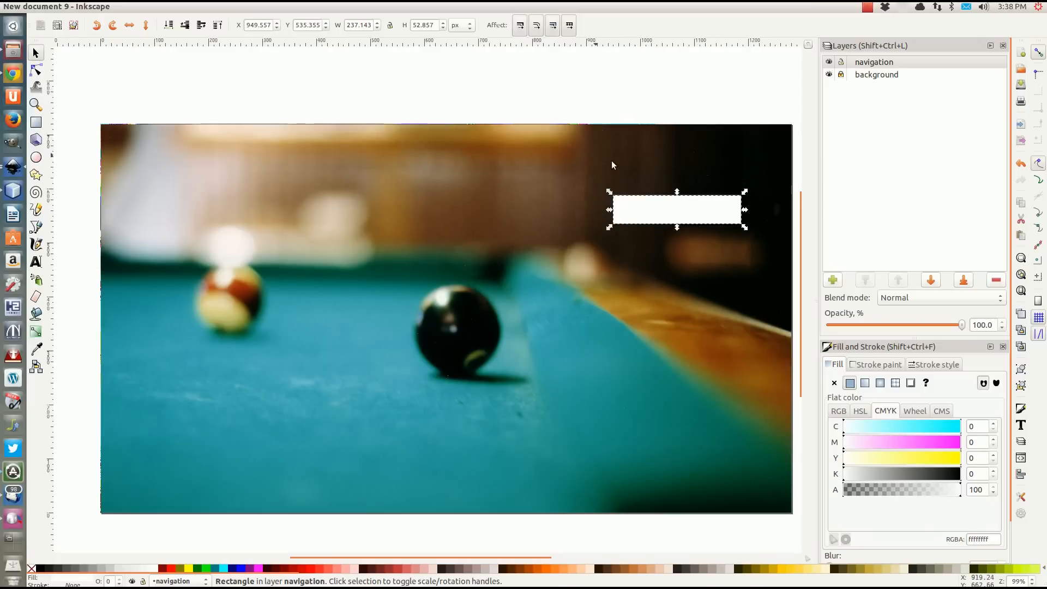
drag(662, 209, 670, 180)
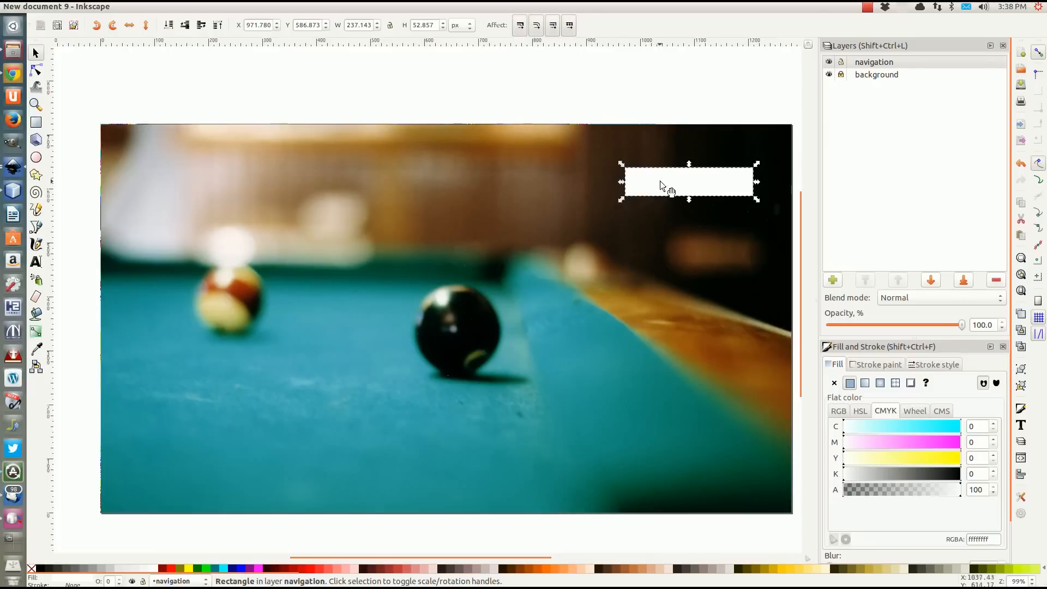
Fill the white rectangle on the navigation layer with a linear gradient.
click(839, 411)
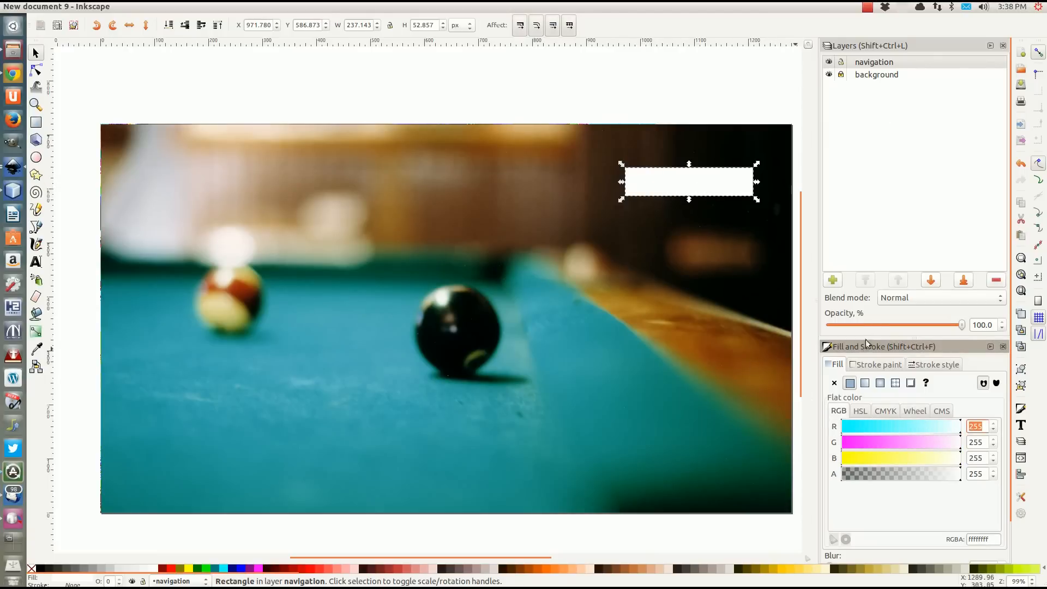
click(865, 384)
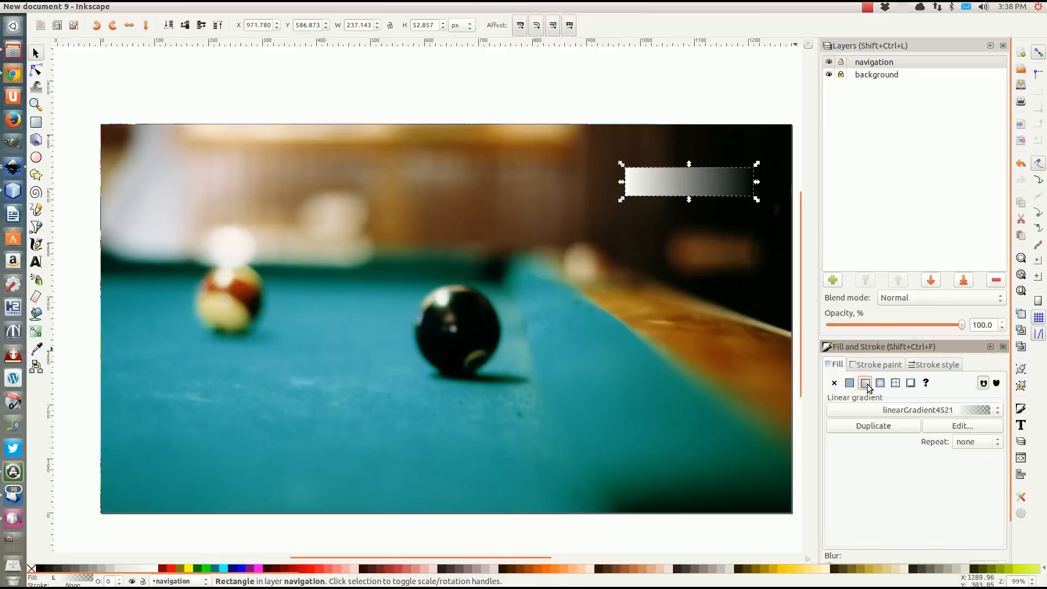
click(963, 427)
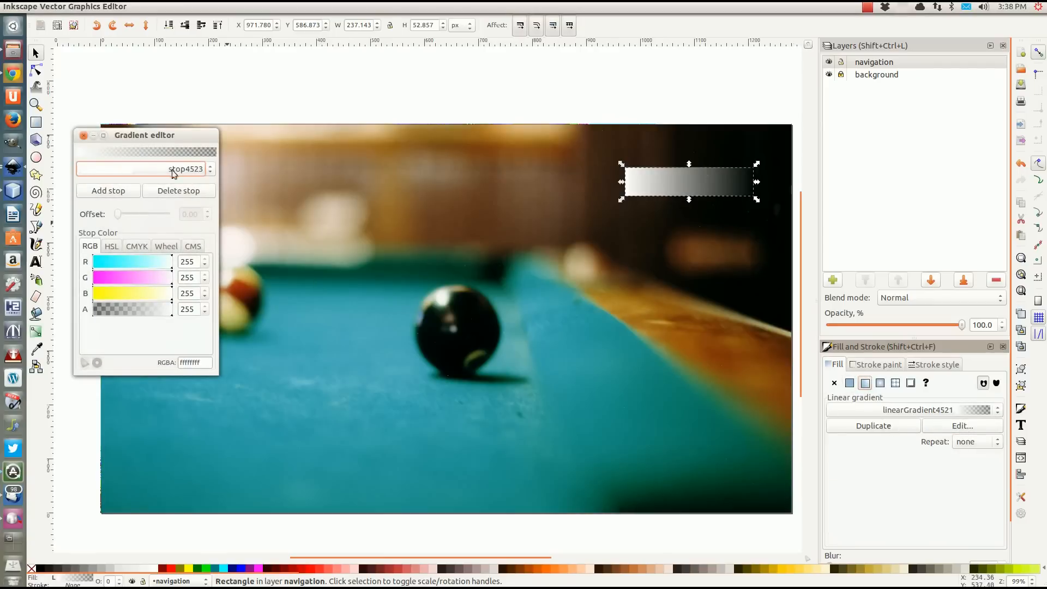
click(83, 135)
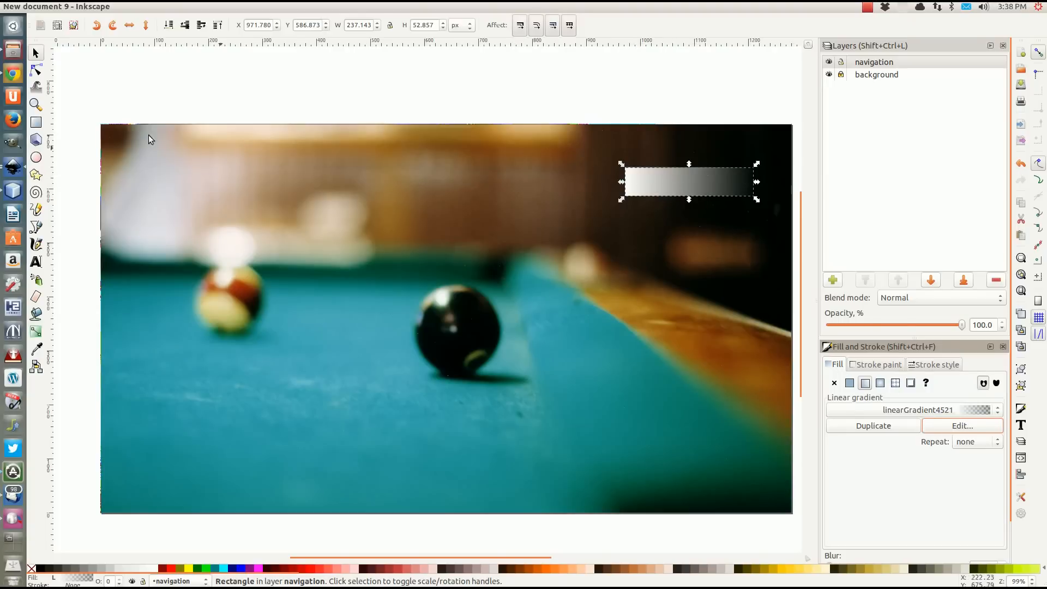
Reorient the rectangle's gradient to run vertically, starting just above its upper edge and ending at its lower edge.
click(35, 69)
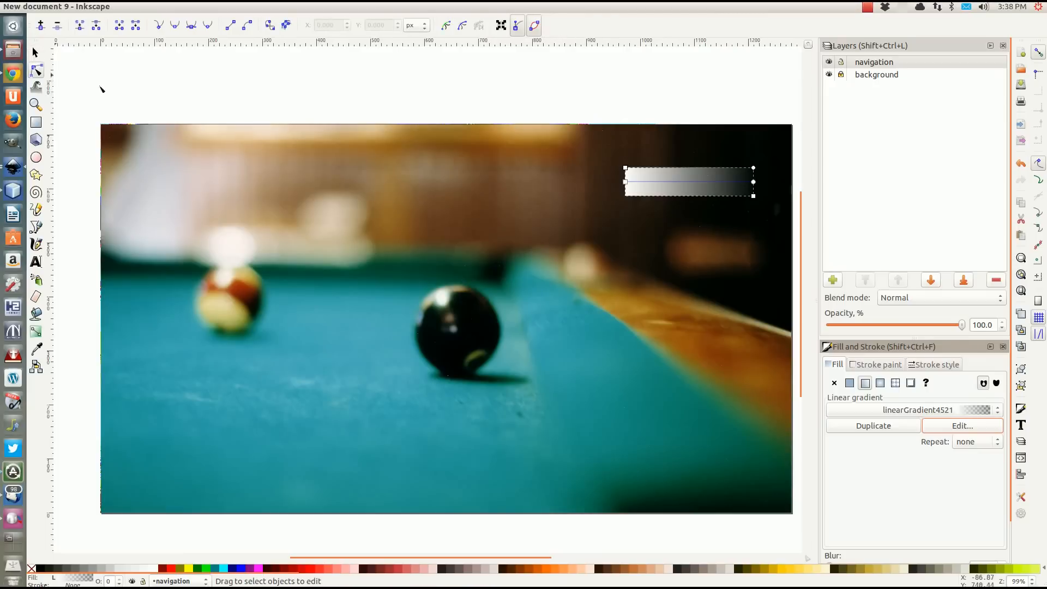
drag(625, 182, 694, 162)
mouse_move(753, 183)
mouse_down()
mouse_move(743, 198)
mouse_move(698, 205)
mouse_move(695, 168)
mouse_up()
click(695, 162)
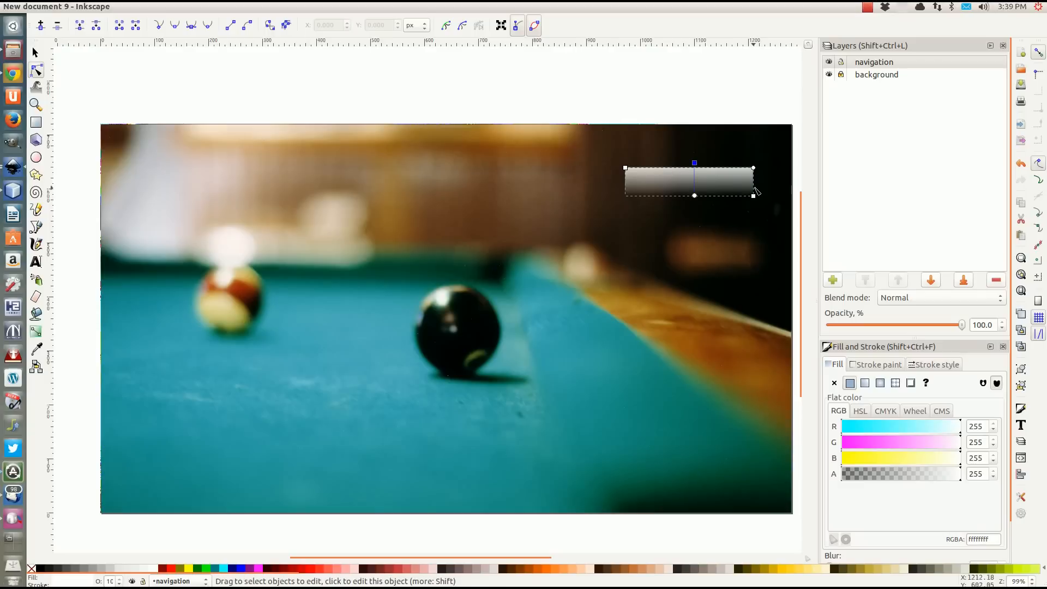
Round the corners of the gradient-filled rectangle slightly.
ctrl+scroll(754, 187, up, 1)
ctrl+scroll(753, 187, up, 2)
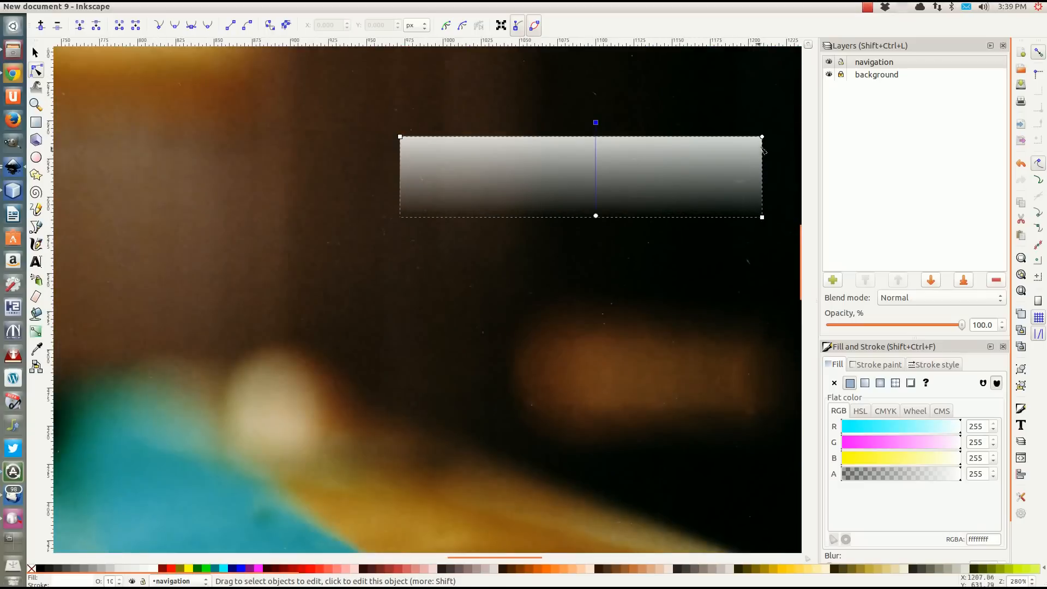
drag(762, 137, 762, 145)
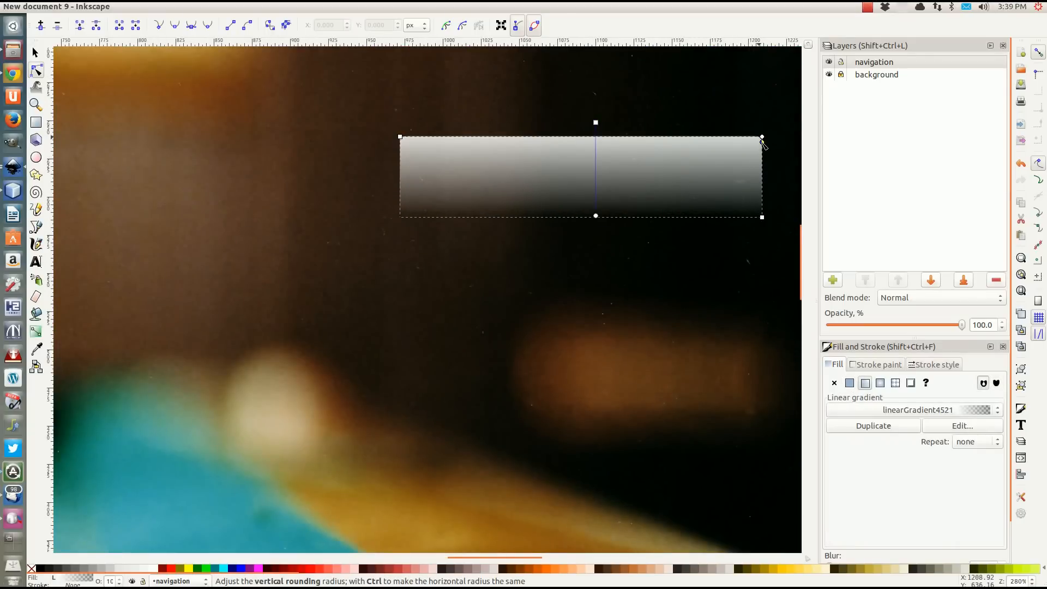
scroll(559, 231, up, 1)
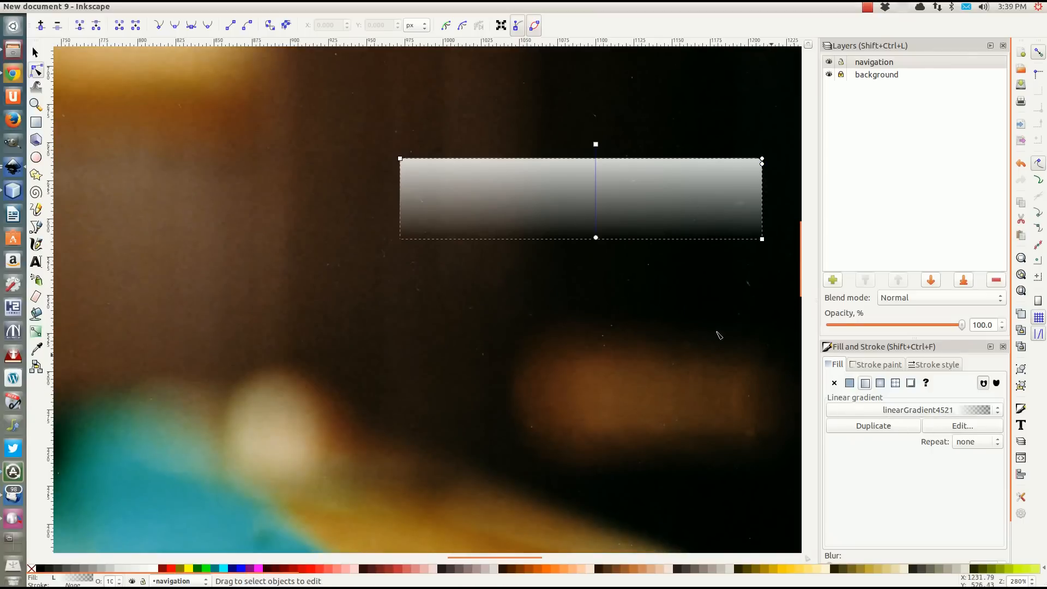
Color the gradient's upper stop fff6d5 and its lower stop f4eed7 with alpha 57, and deselect the rectangle.
click(596, 144)
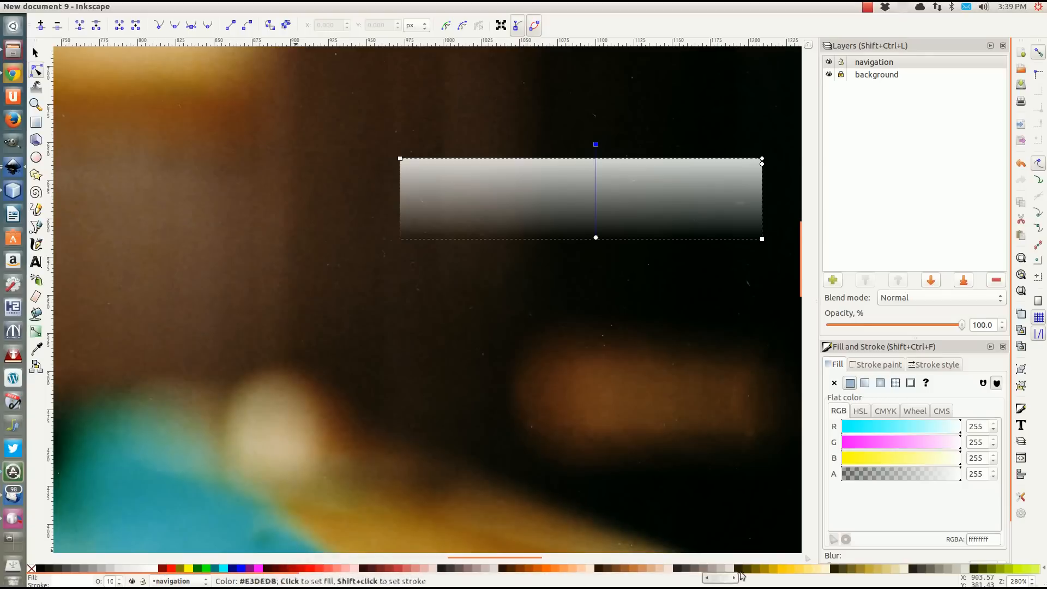
click(827, 568)
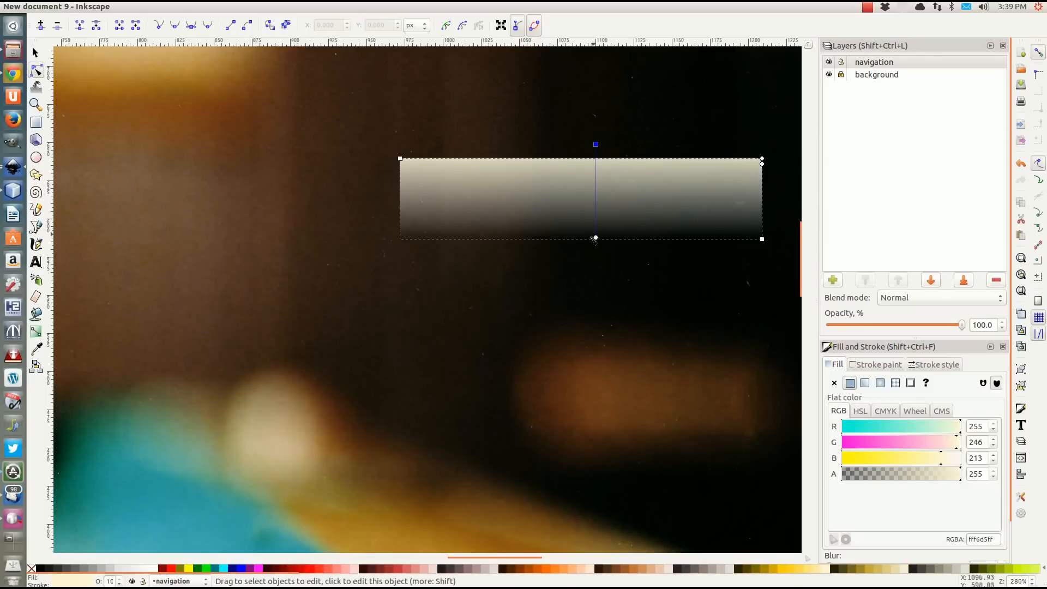
click(595, 239)
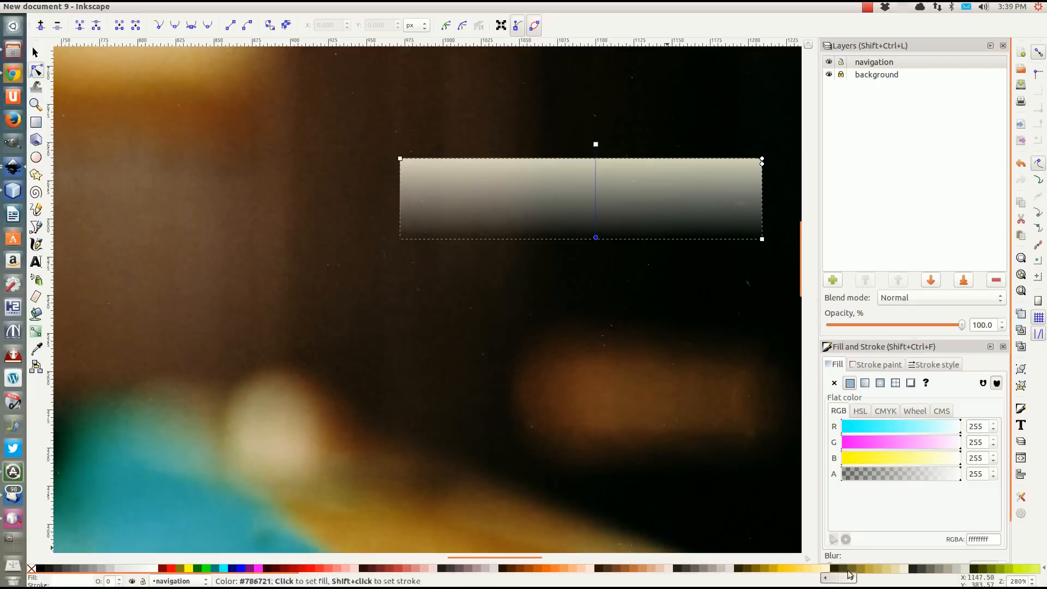
click(903, 572)
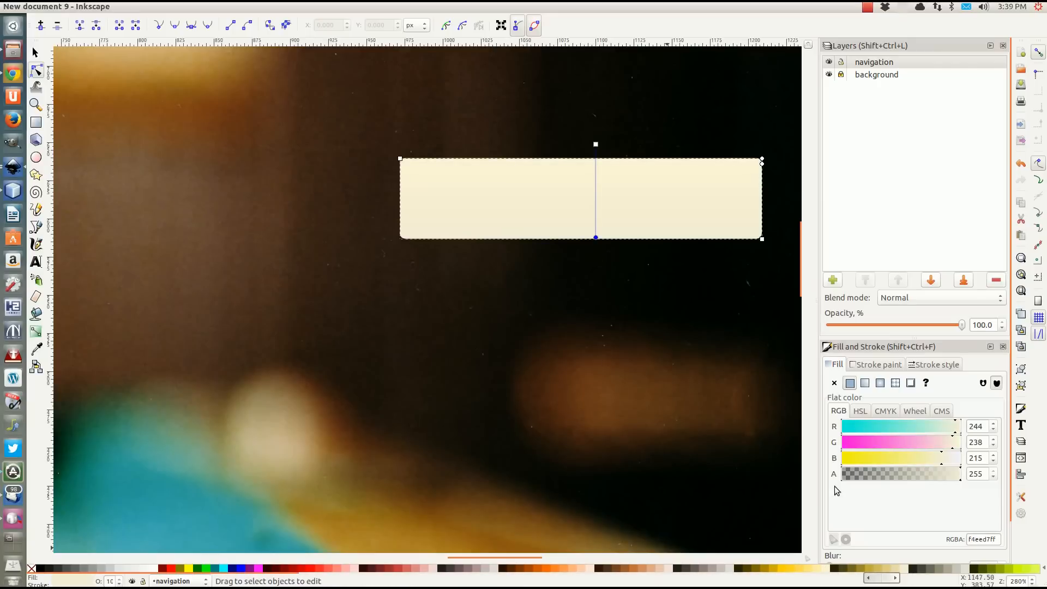
drag(960, 479, 867, 478)
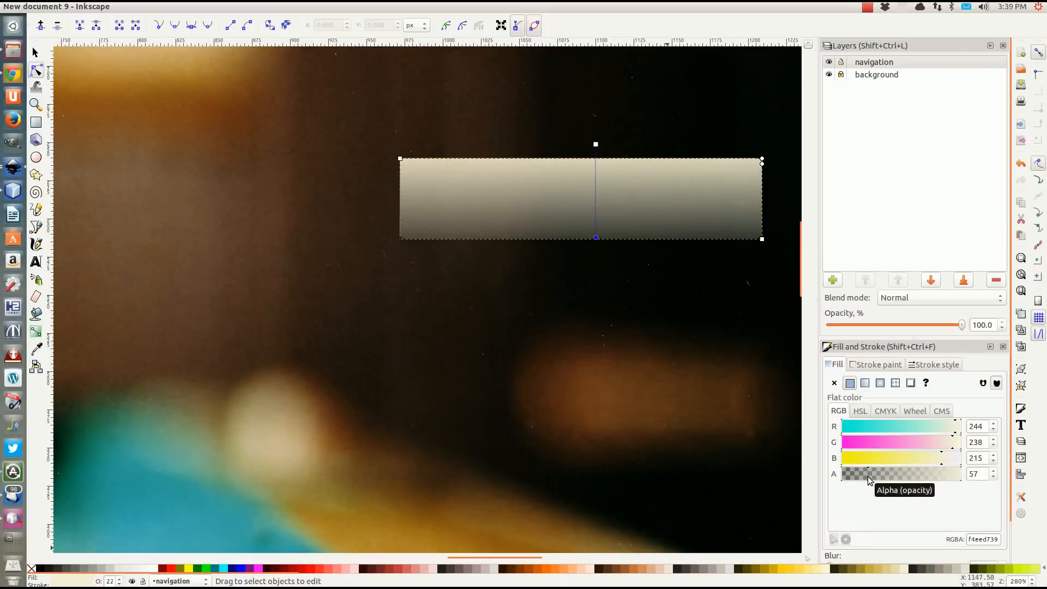
click(35, 53)
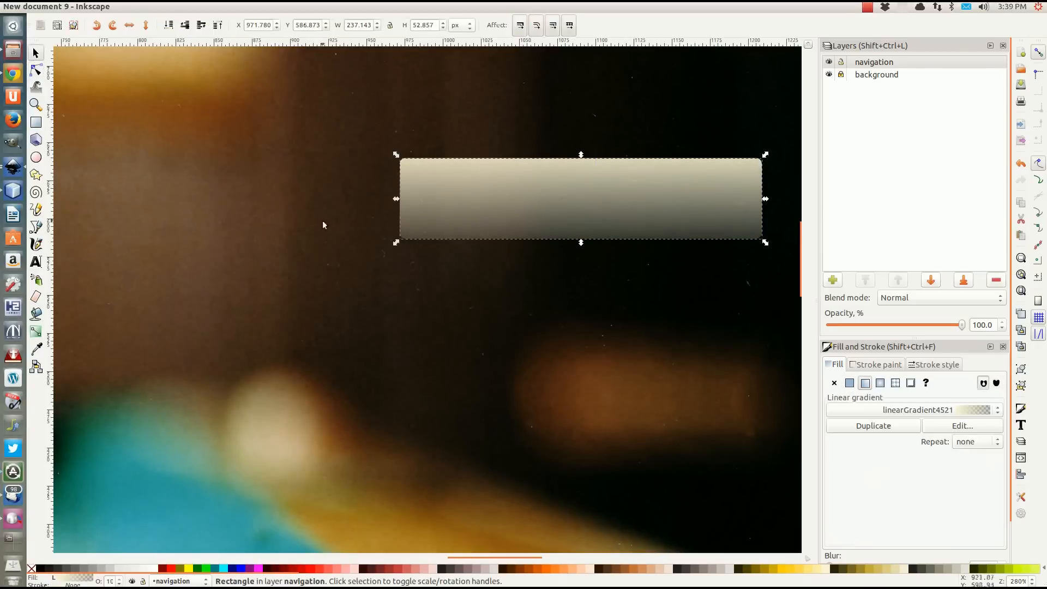
scroll(354, 240, up, 1)
scroll(377, 256, up, 1)
scroll(377, 256, down, 1)
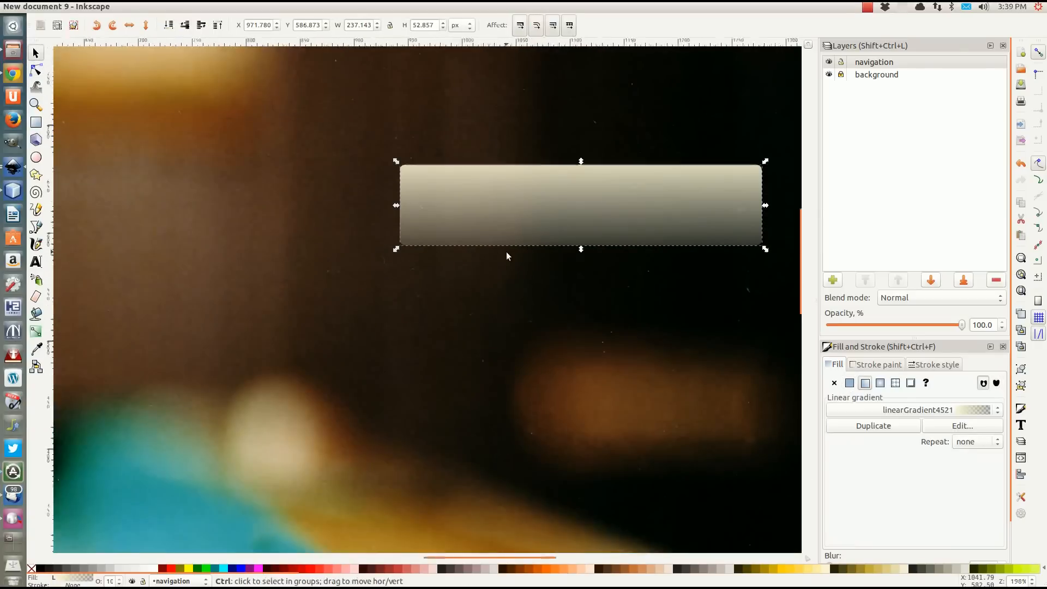
scroll(506, 251, down, 2)
click(467, 130)
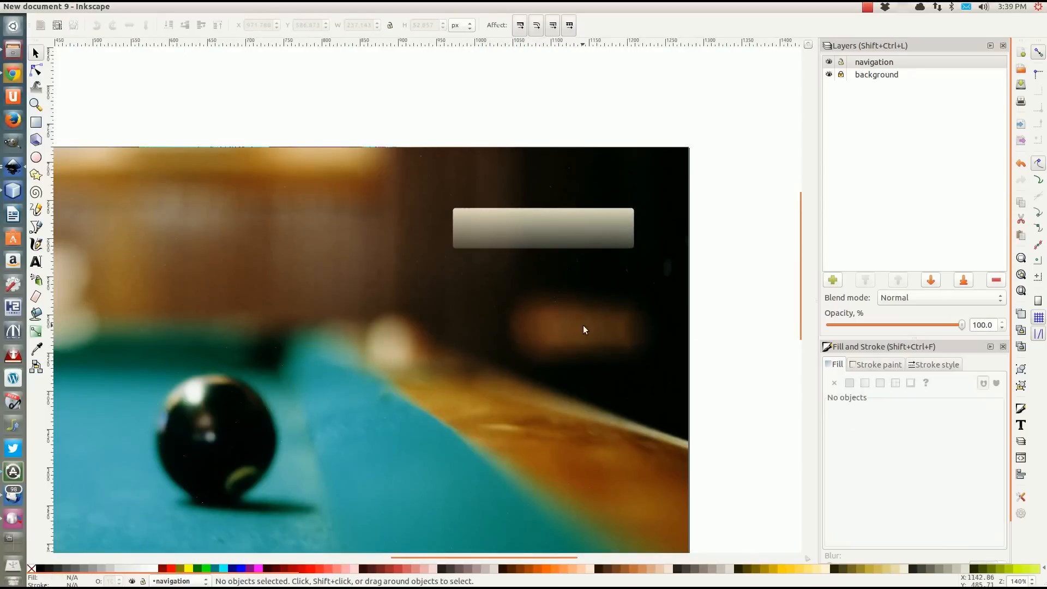
Give the rectangle a flat white stroke with R, G and B each set to 255.
scroll(583, 325, down, 1)
scroll(584, 325, up, 2)
click(554, 240)
scroll(557, 269, up, 2)
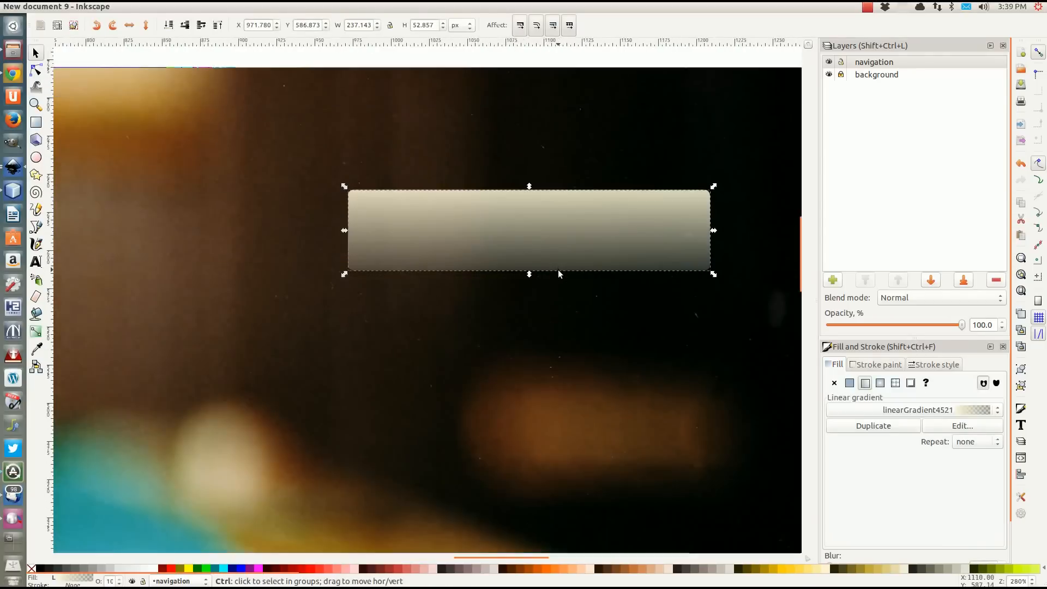
click(861, 366)
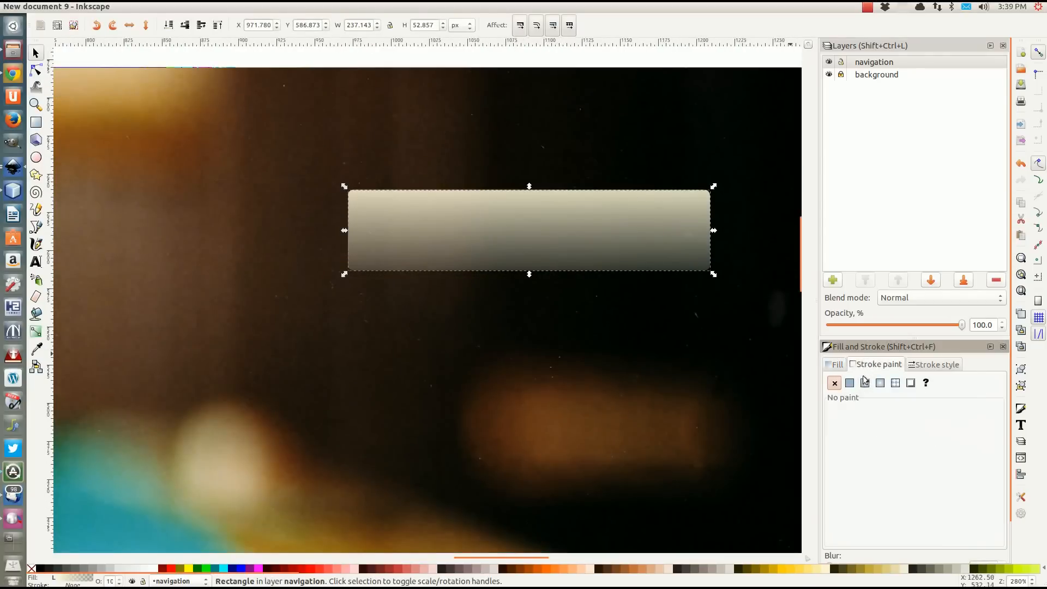
click(849, 382)
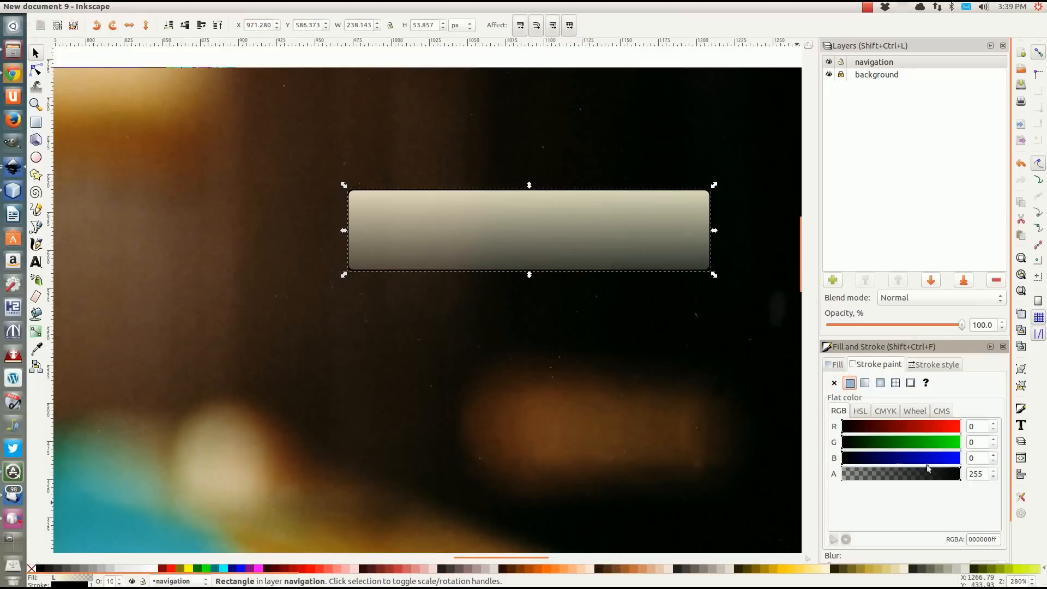
click(977, 427)
text(255)
key(Return)
key(Tab)
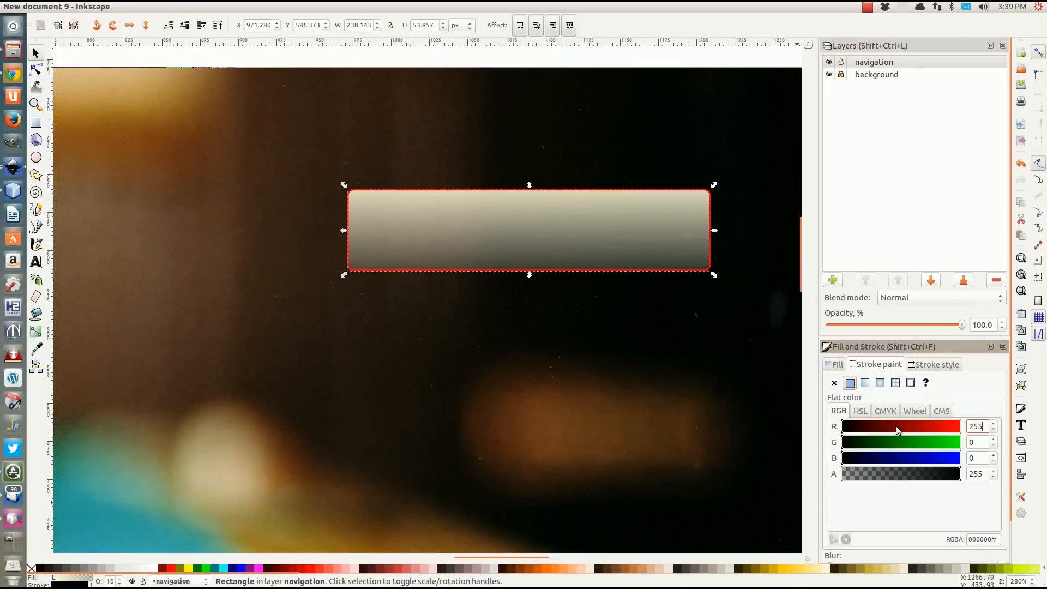
text(255)
key(Tab)
text(255)
key(Tab)
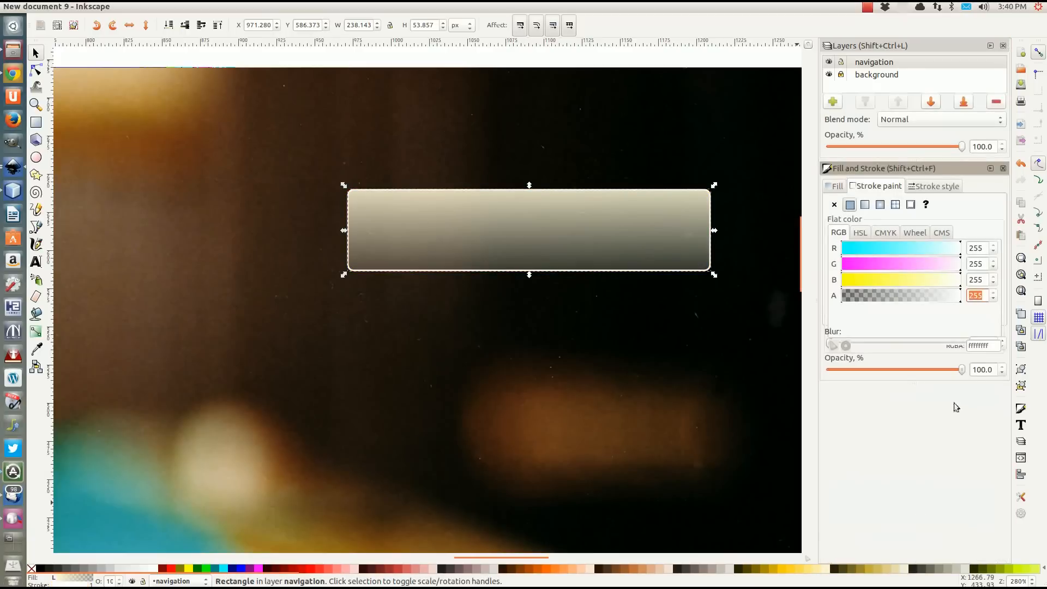
Enter ffffff as the stroke's RGBA value and set the stroke width to 3 px.
key(Tab)
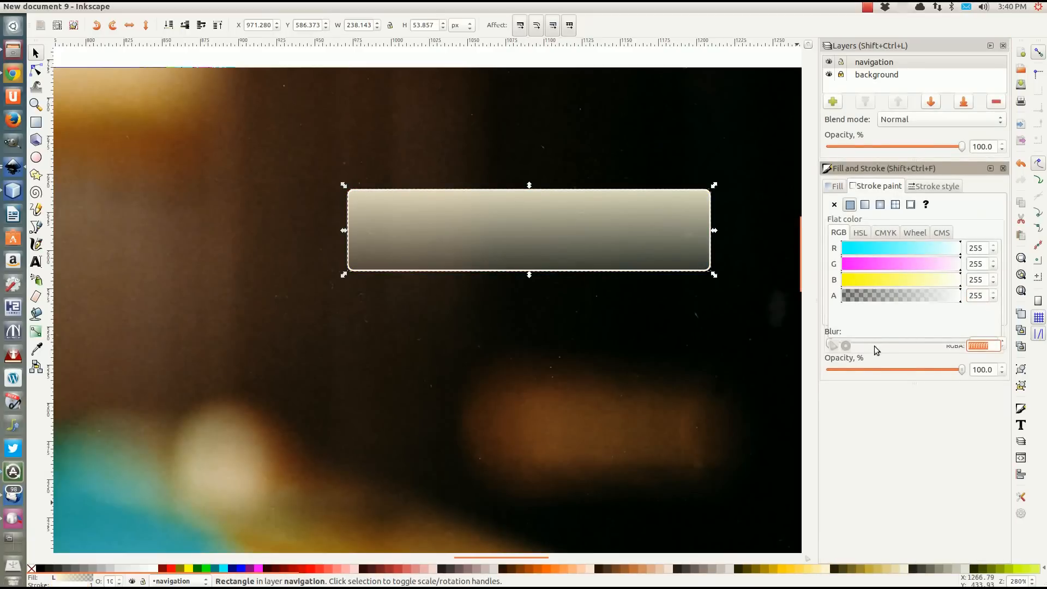
text(ffffff)
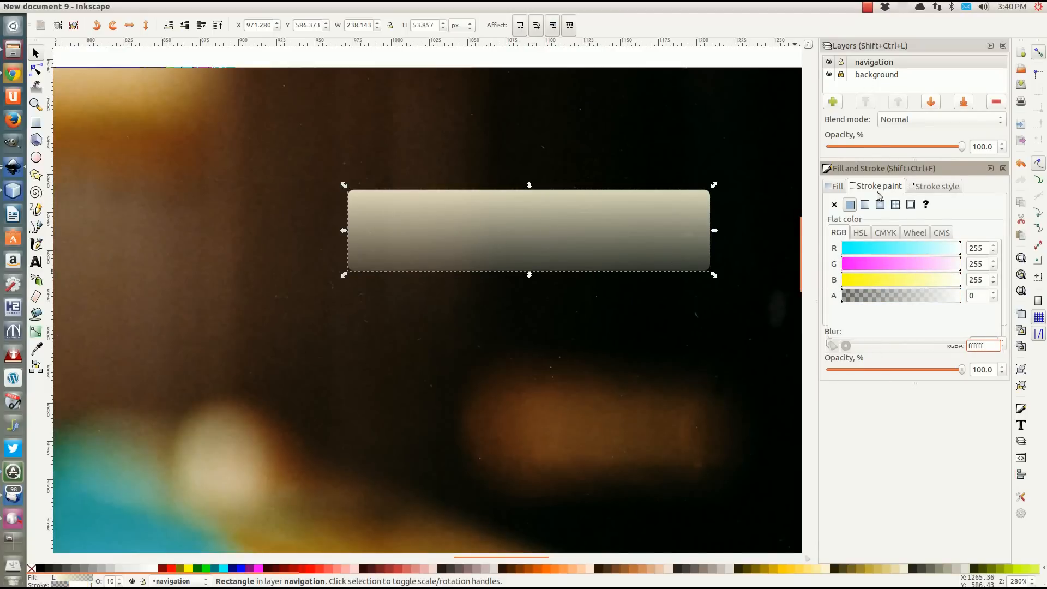
click(928, 189)
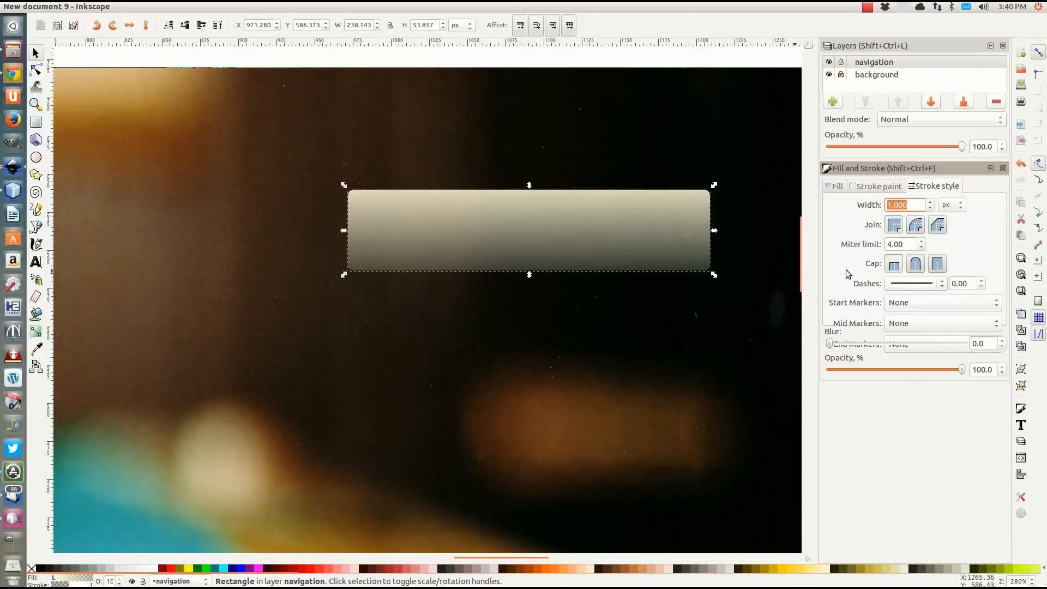
text(3)
key(Return)
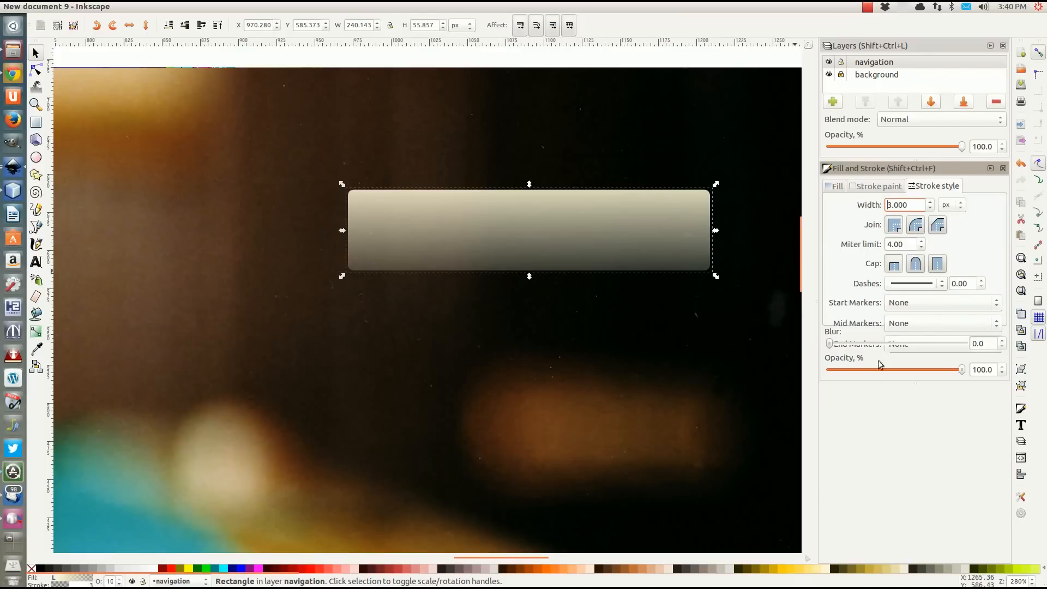
Set the rectangle's stroke alpha to 255 and its stroke width to 2 px, and deselect the rectangle.
click(868, 187)
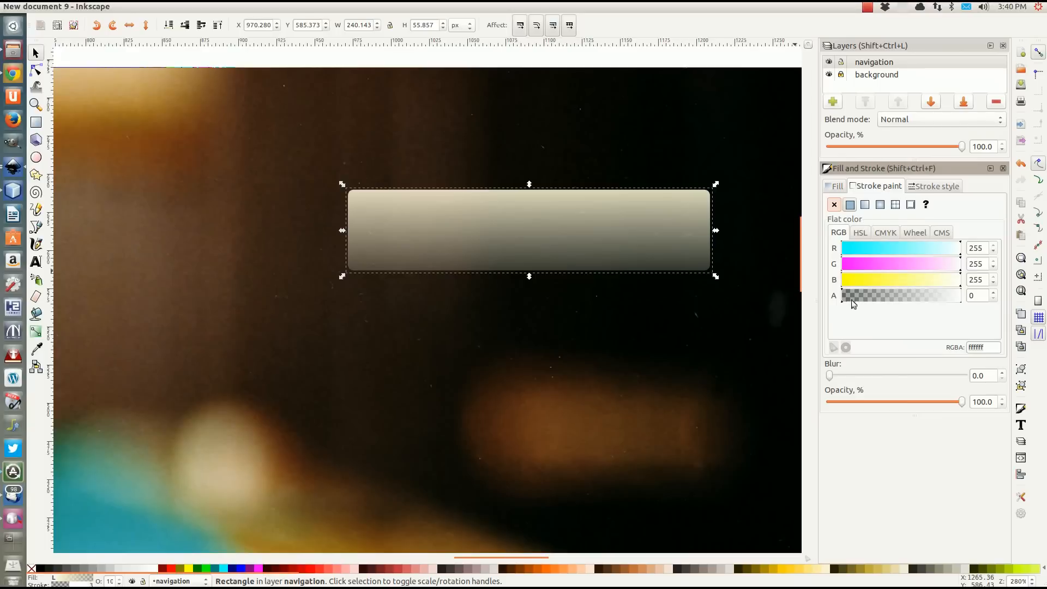
drag(848, 299, 977, 300)
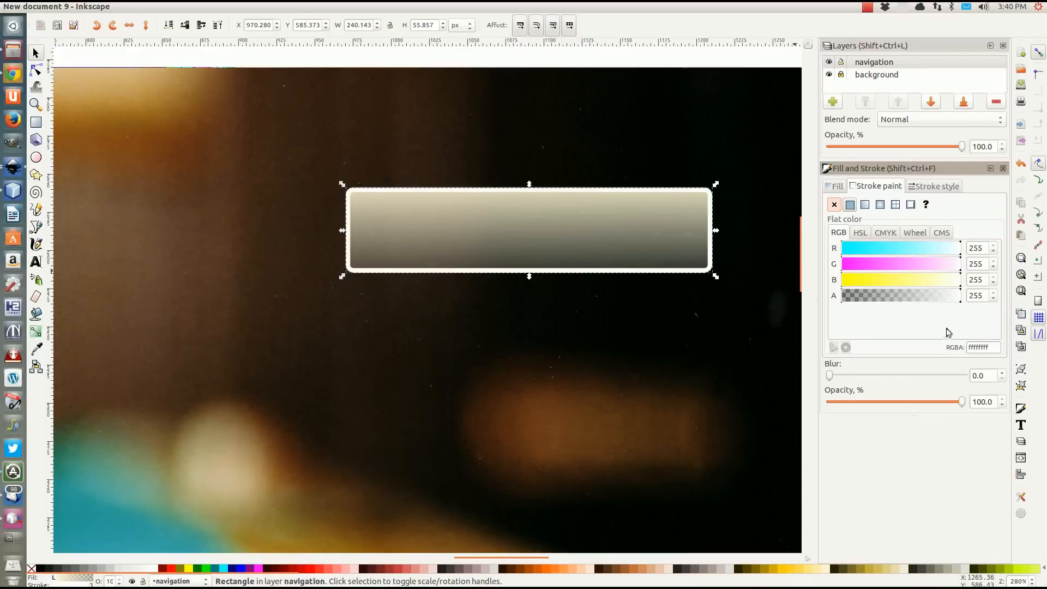
click(934, 188)
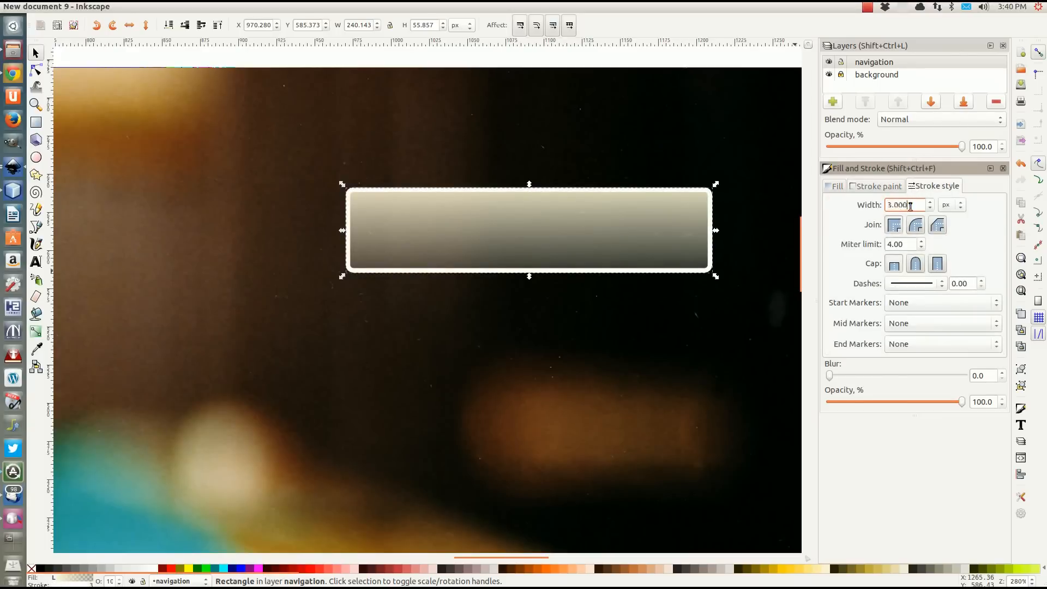
text(2)
key(Return)
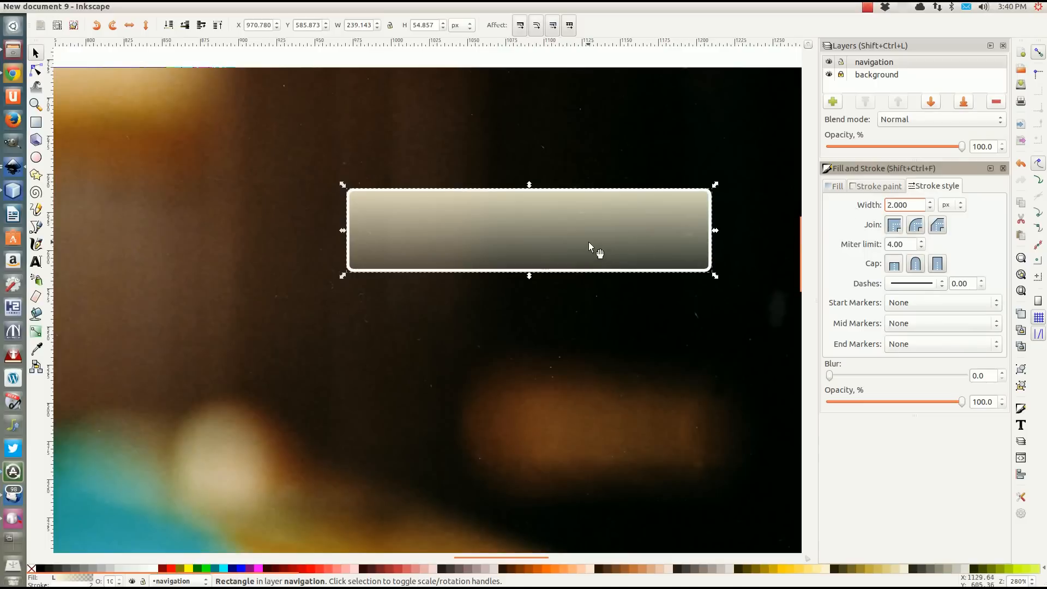
scroll(458, 246, down, 3)
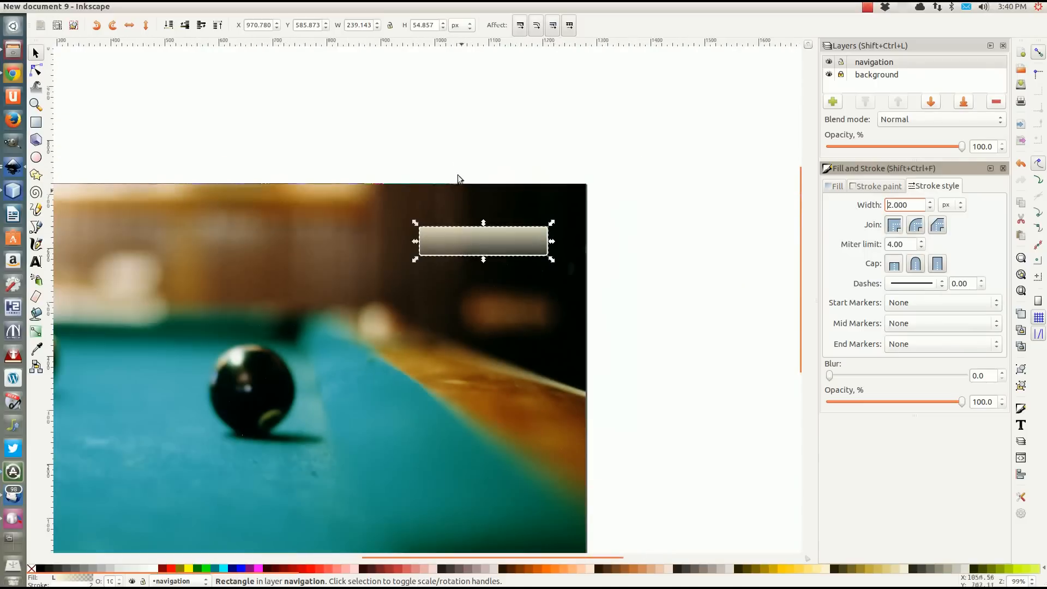
click(452, 156)
scroll(583, 274, down, 1)
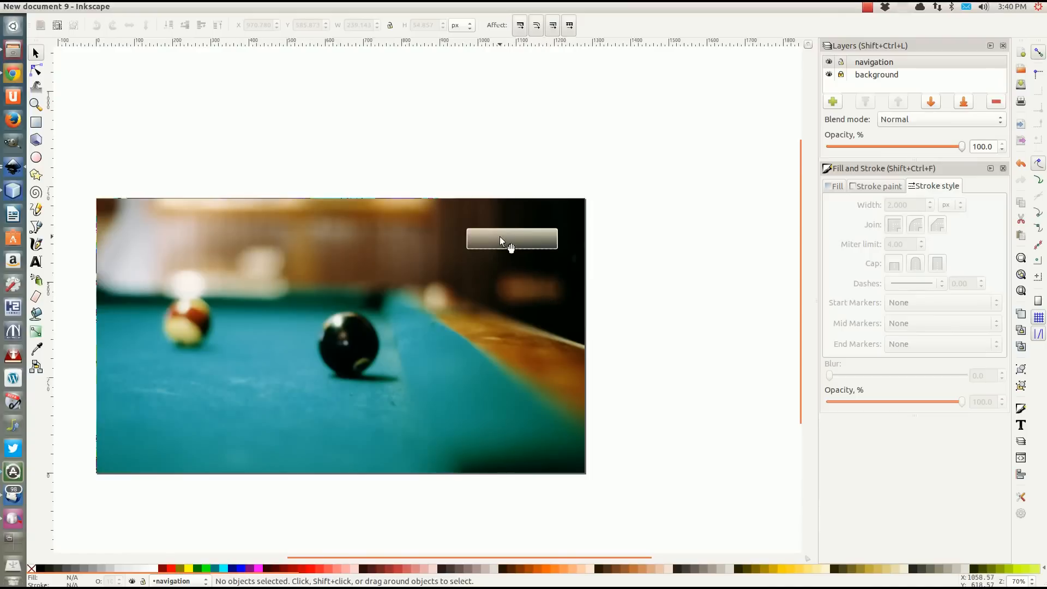
Add the text "Home" in the empty area just above the page, near the navigation bar.
click(499, 237)
click(35, 259)
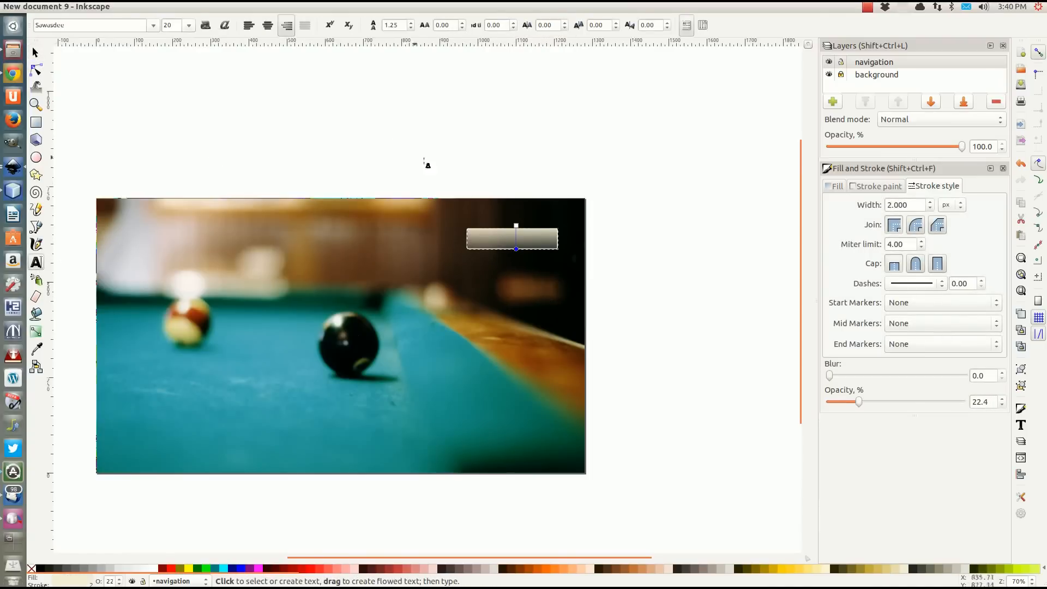
click(455, 170)
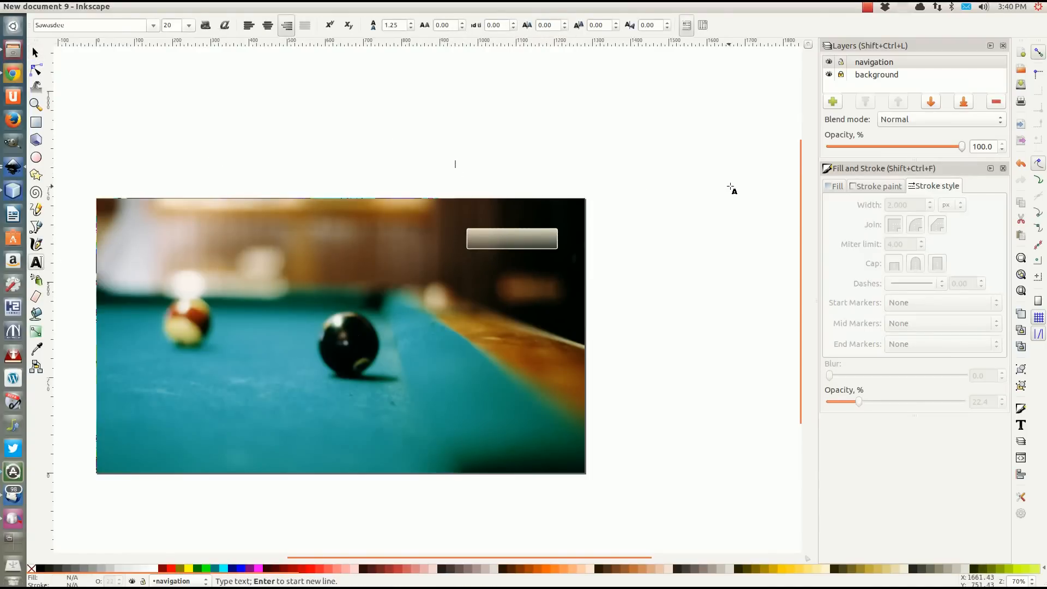
text(H)
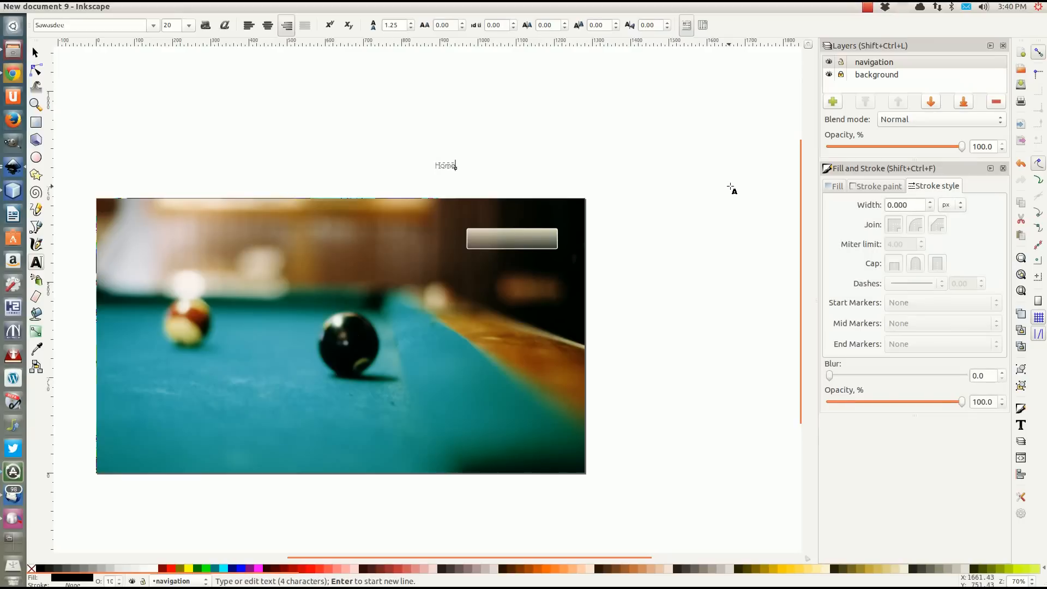
text(ome)
Finish the text "Home", move it onto the navigation bar and enlarge it to about 143 px wide.
click(35, 52)
key(Escape)
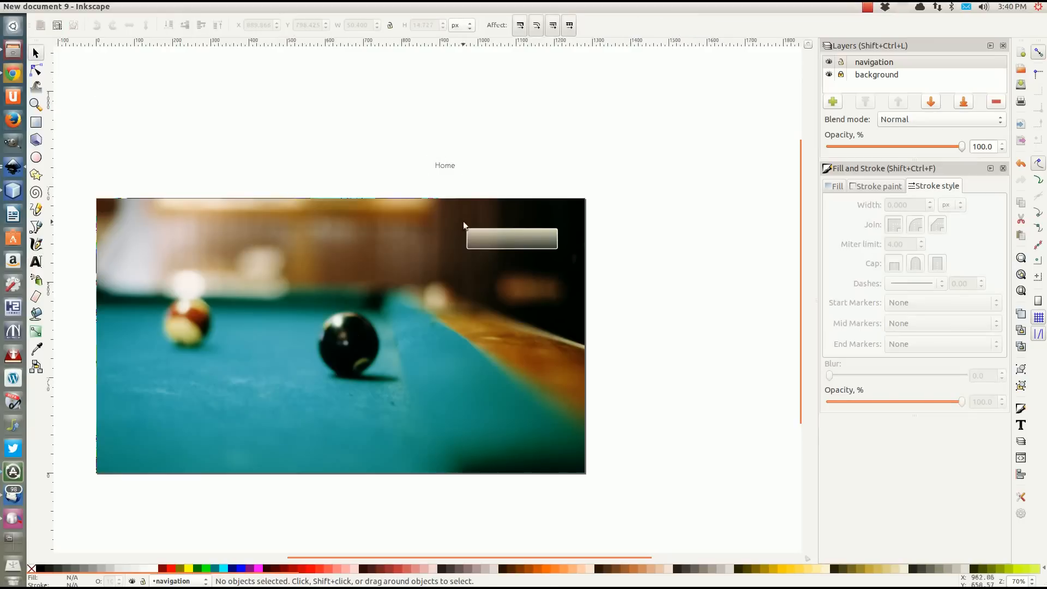
click(451, 169)
drag(457, 170, 505, 245)
click(534, 162)
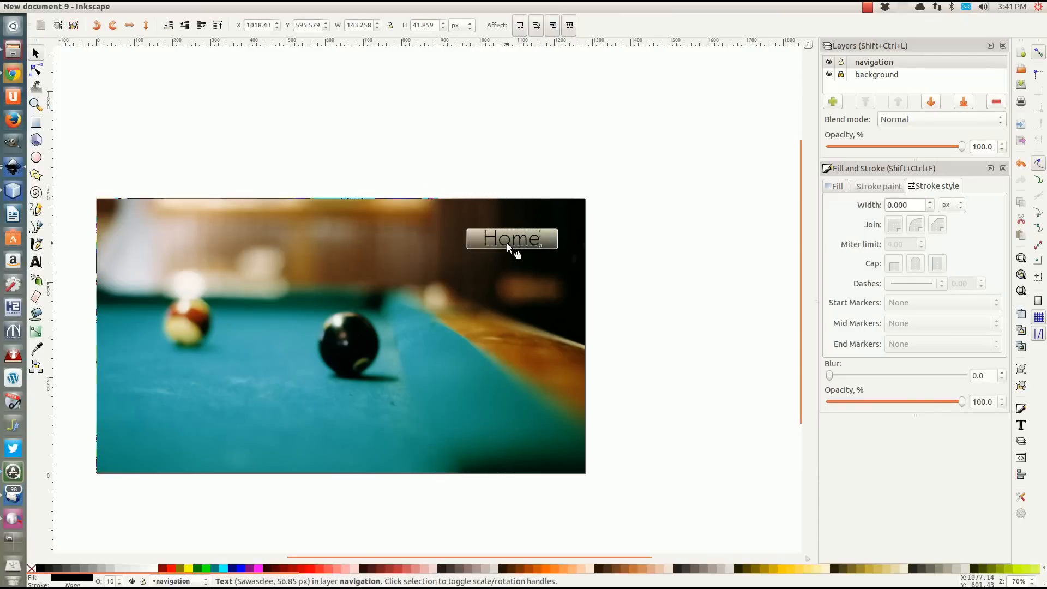
Scale the "Home" text down proportionally to about 109 px wide, roughly in the middle of the bar.
scroll(505, 257, up, 2)
scroll(505, 258, up, 1)
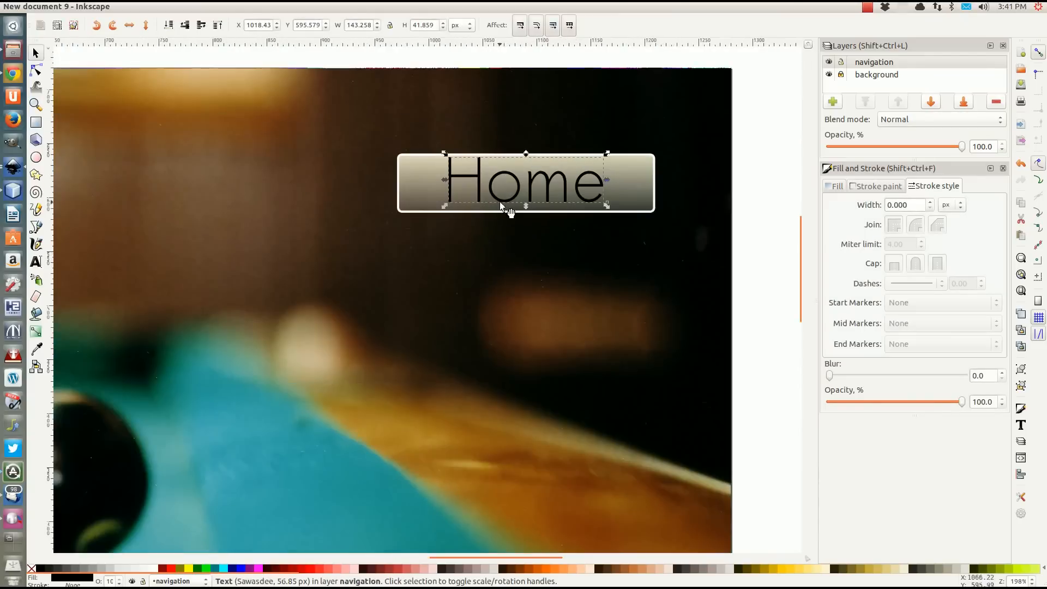
drag(443, 208, 493, 193)
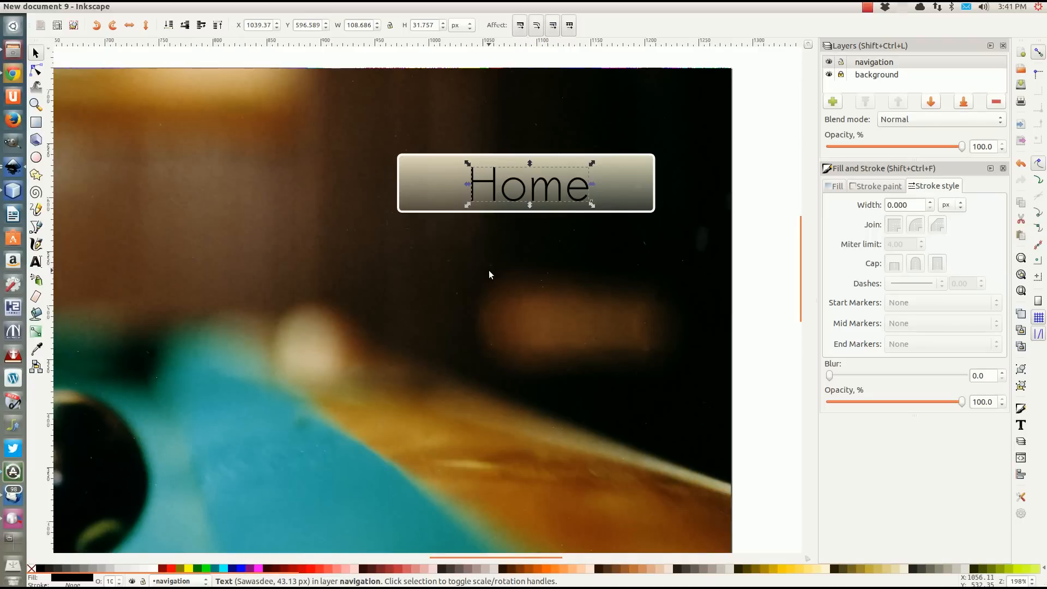
click(13, 472)
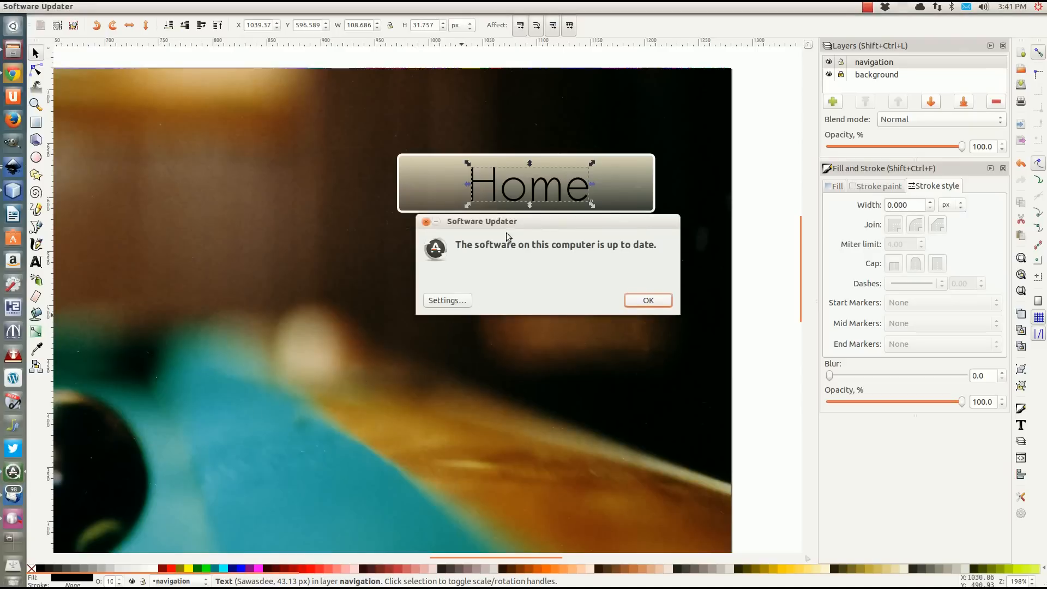
click(583, 348)
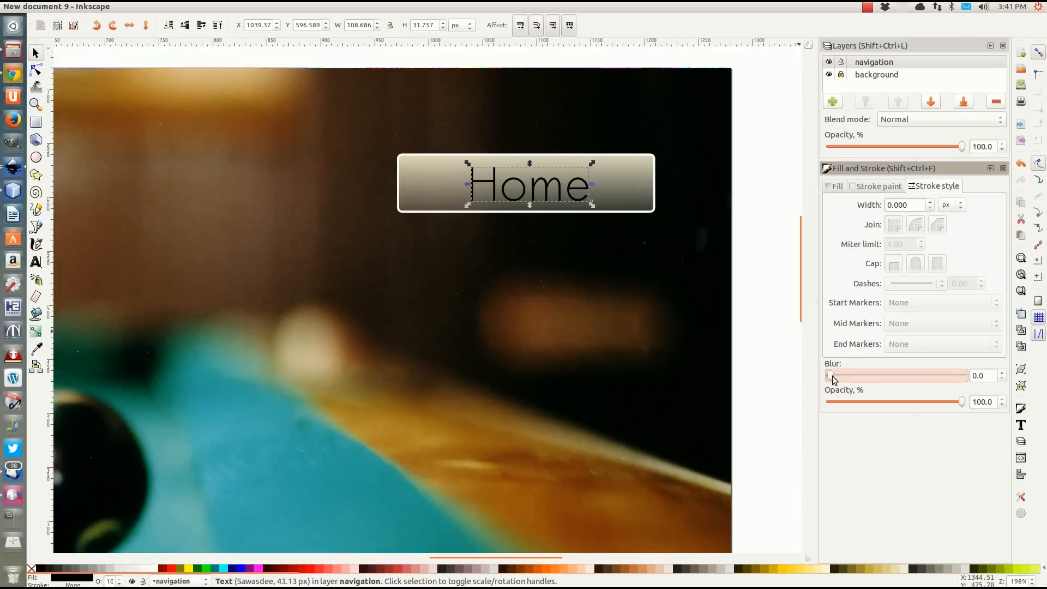
Blur the black "Home" text by 4.0 as a shadow and overlay an unblurred copy filled with white.
drag(833, 378, 839, 379)
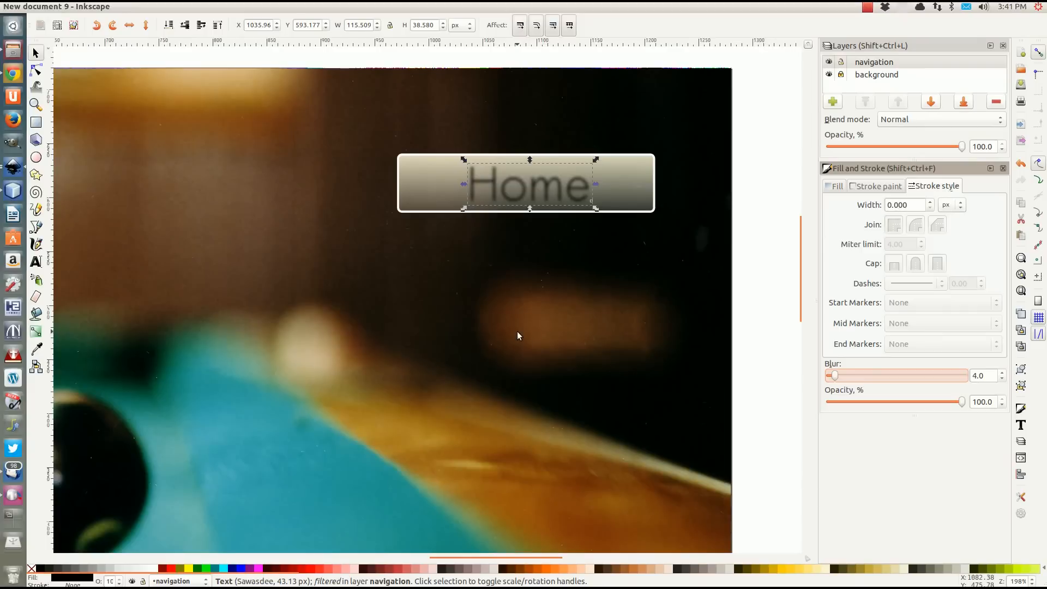
key(ctrl+z)
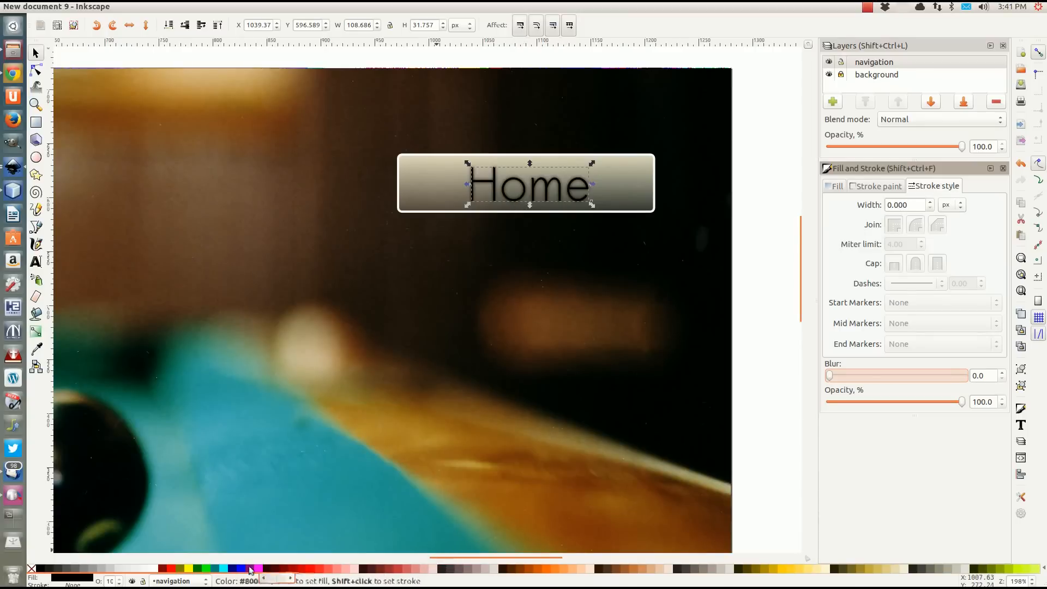
click(154, 569)
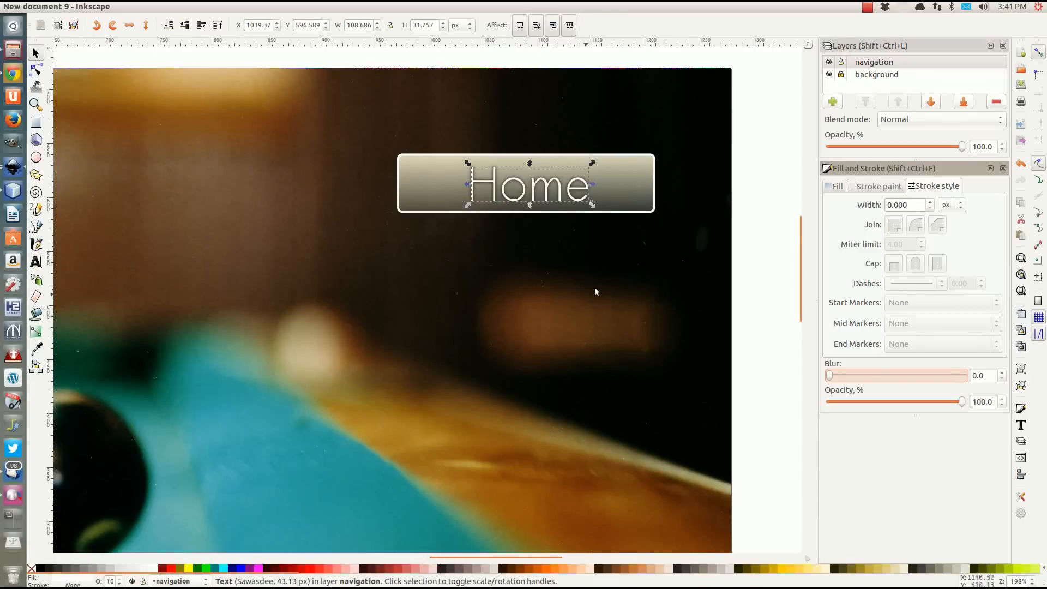
click(775, 209)
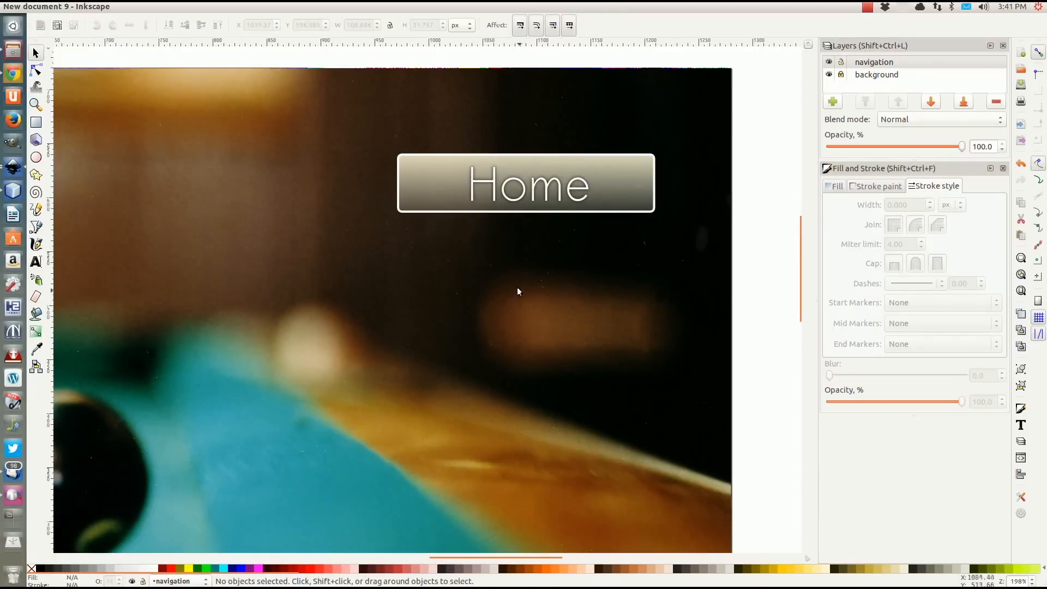
Select the bar and both "Home" texts and center them on each other horizontally and vertically.
scroll(517, 290, down, 3)
scroll(491, 322, up, 3)
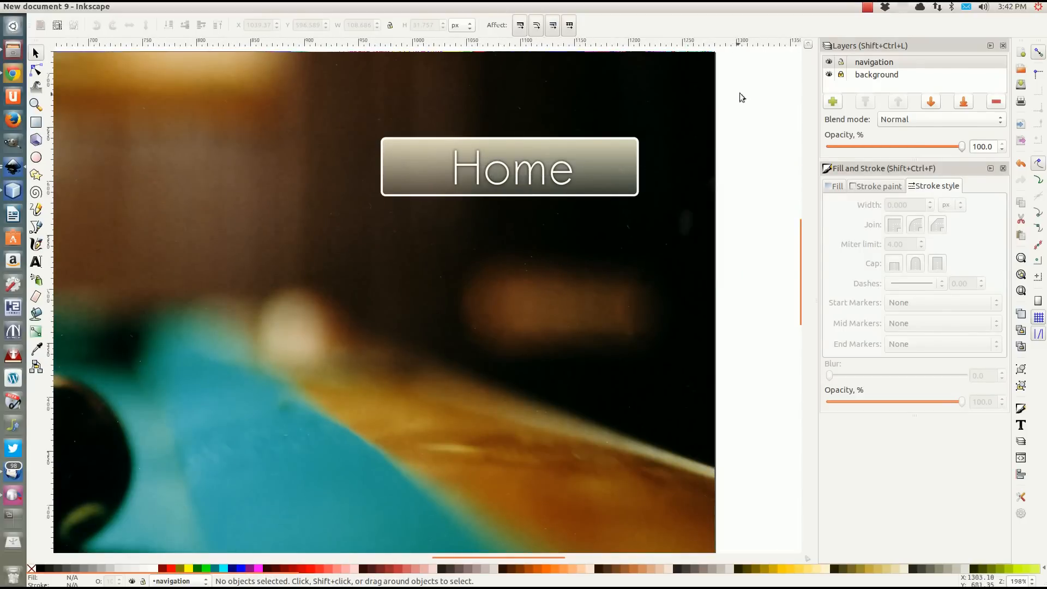
drag(742, 97, 393, 263)
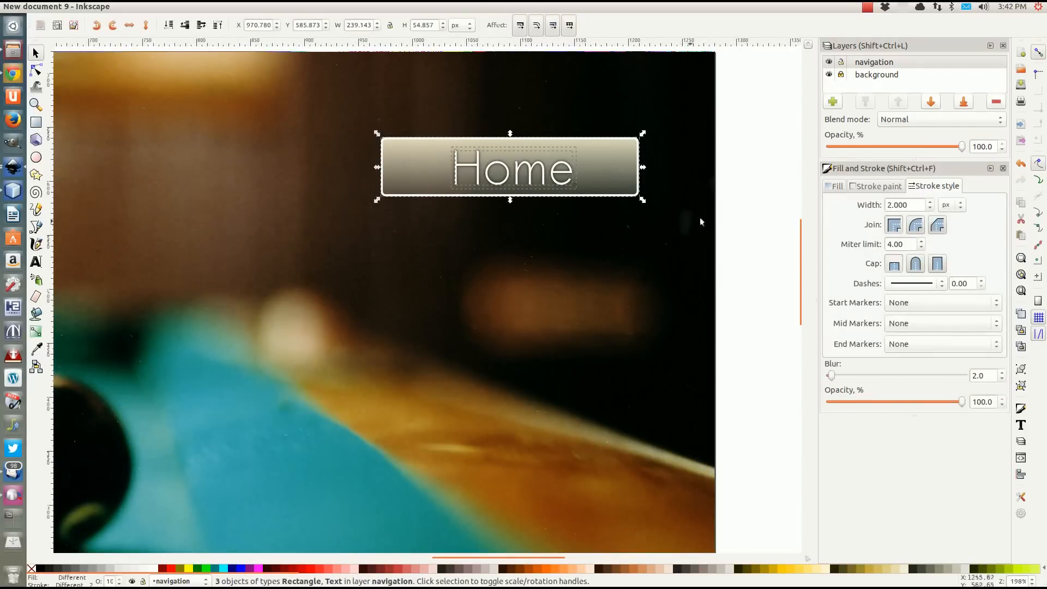
click(141, 6)
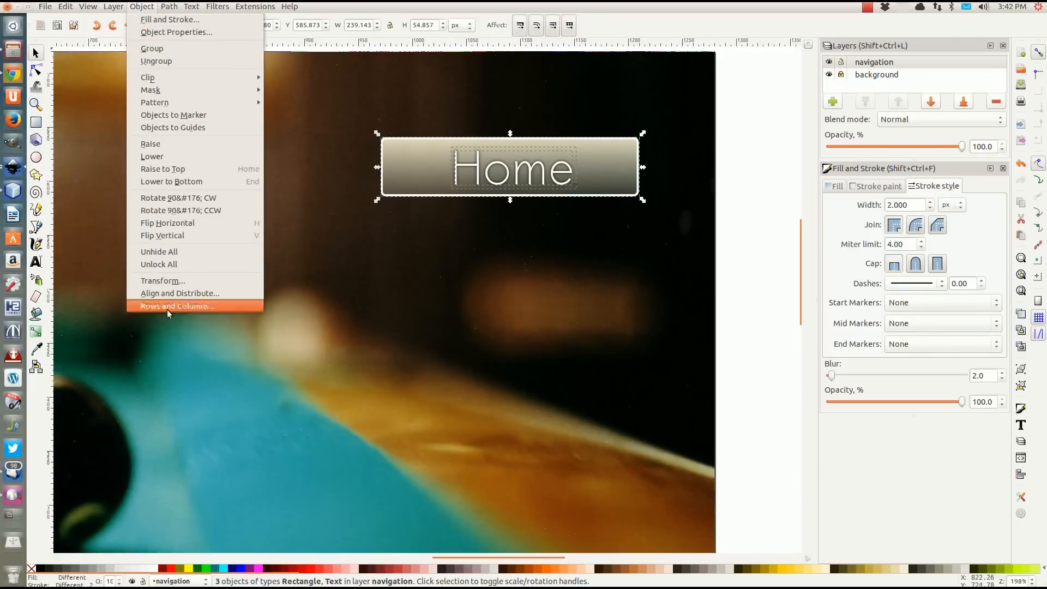
click(172, 294)
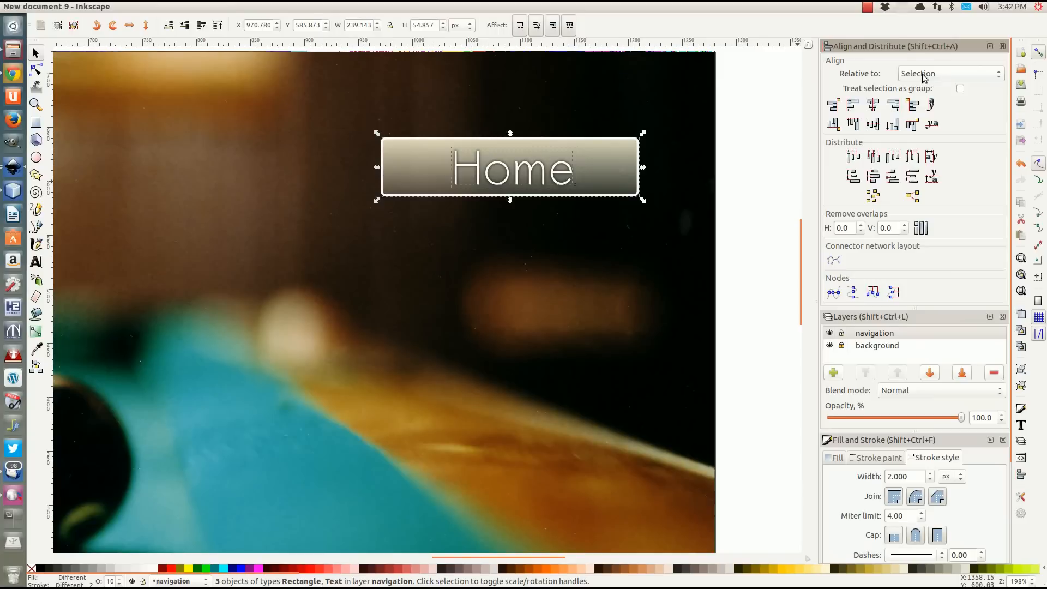
click(873, 107)
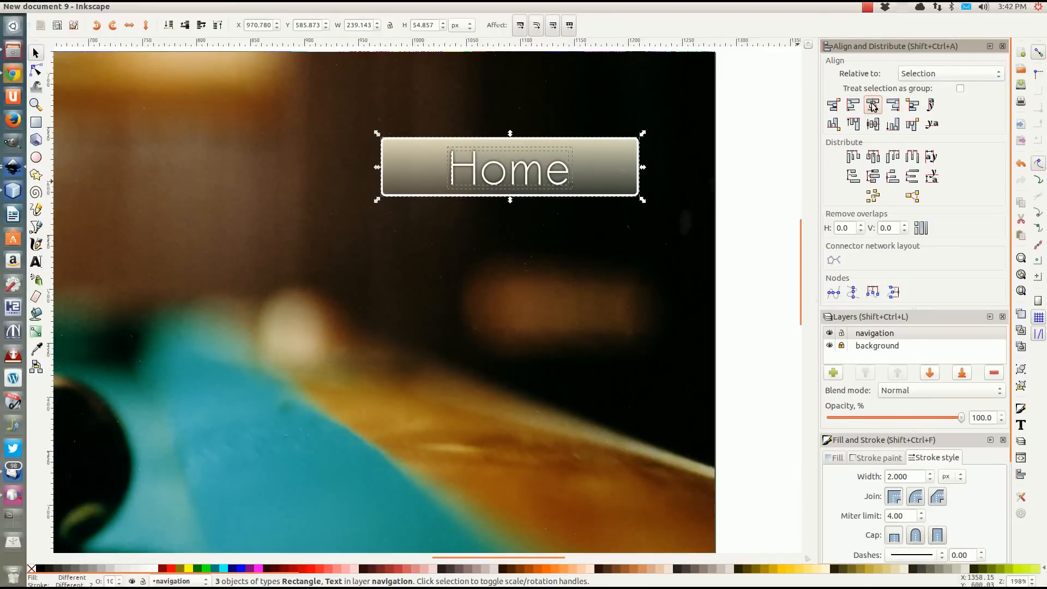
click(873, 125)
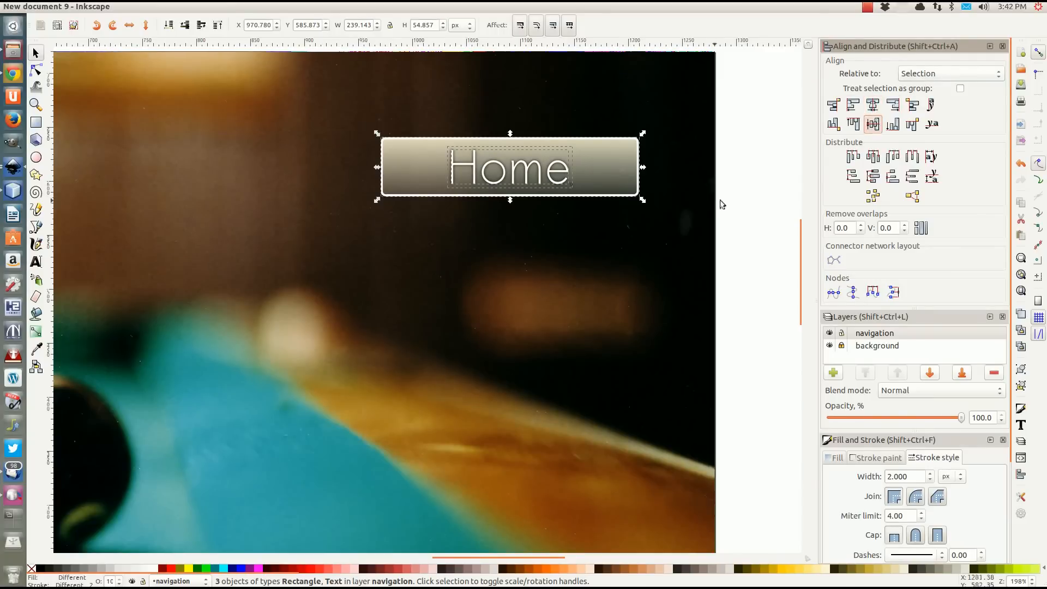
click(741, 202)
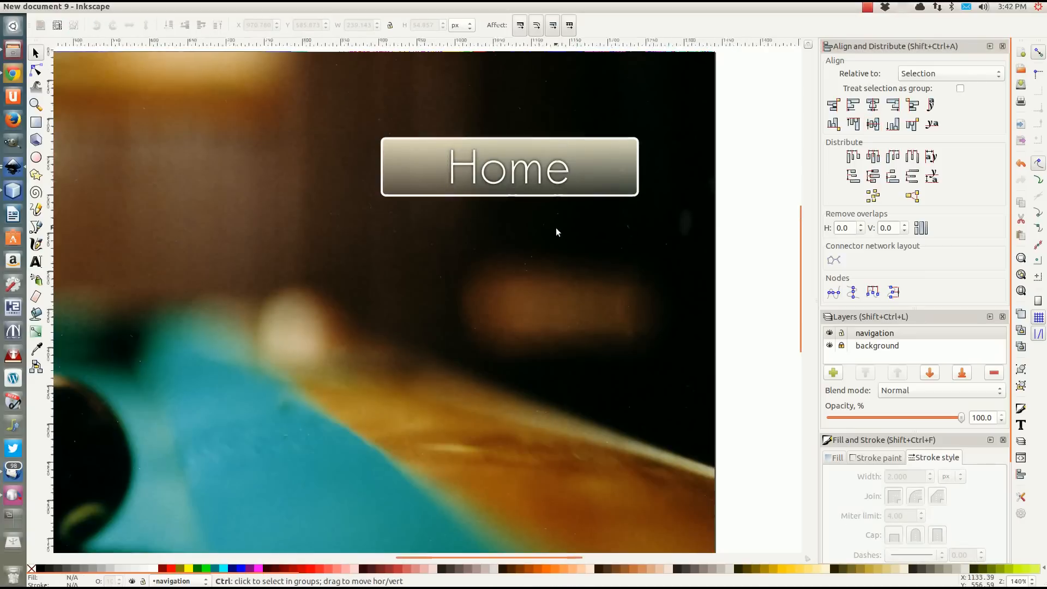
Set the white "Home" text's paragraph alignment to centered.
ctrl+scroll(557, 232, down, 2)
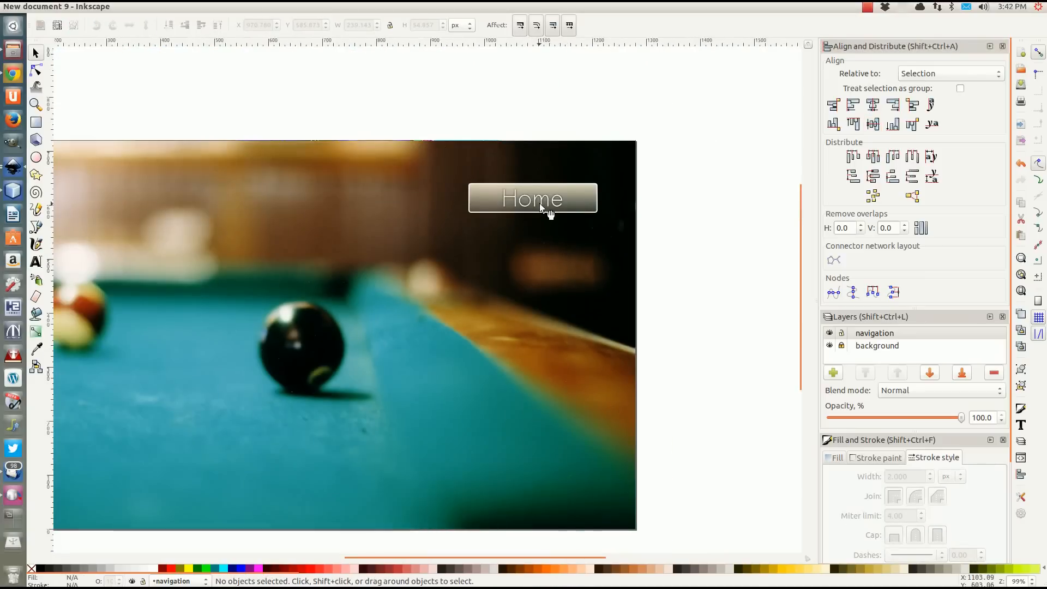
click(540, 208)
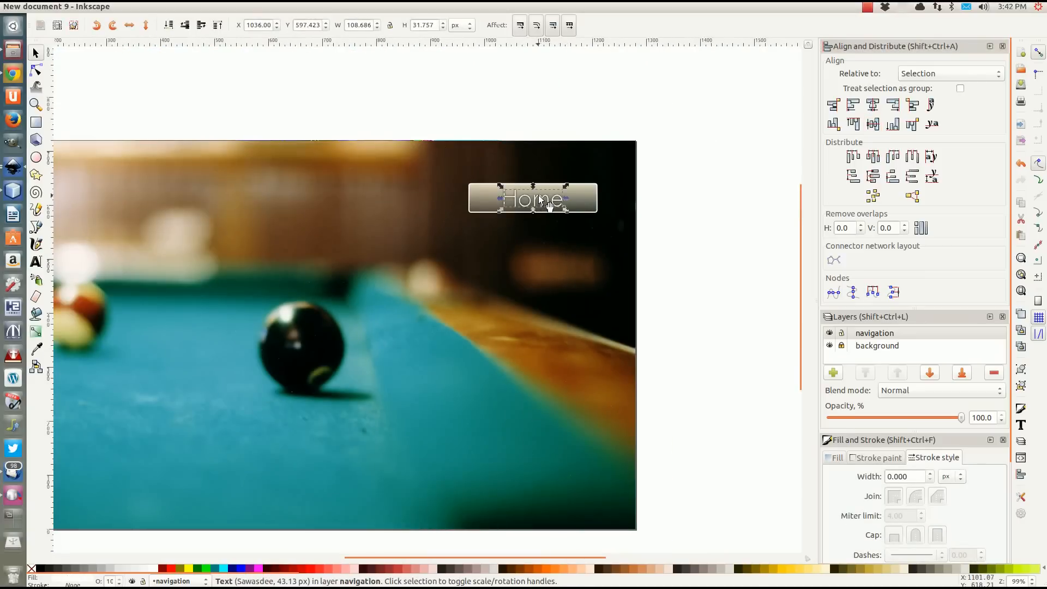
key(t)
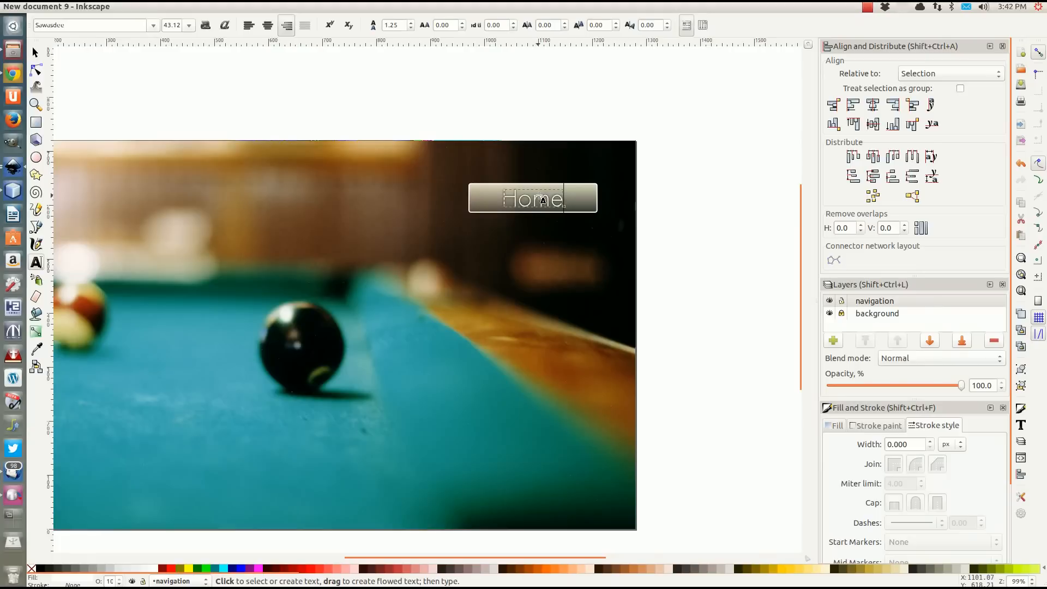
click(522, 196)
click(267, 25)
click(35, 53)
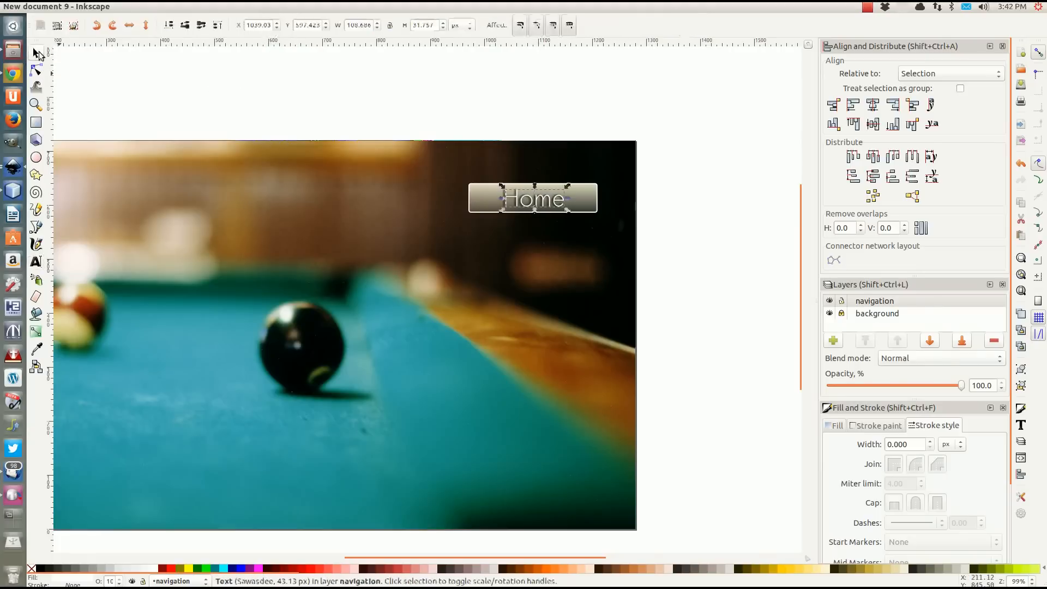
Set the blurred "Home" shadow text's paragraph alignment to centered as well.
scroll(562, 200, up, 1)
scroll(562, 199, up, 2)
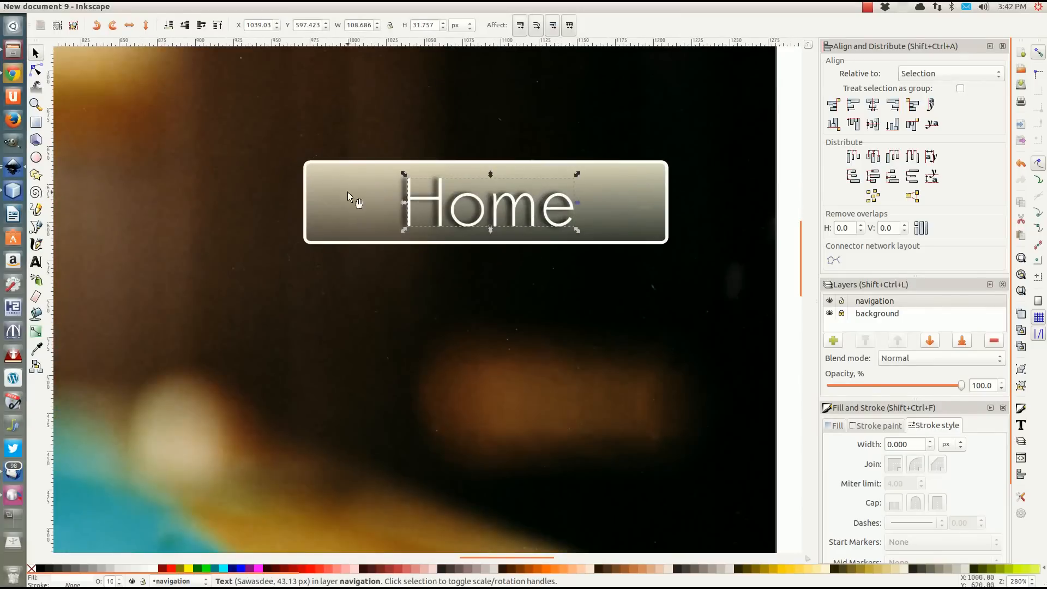
click(401, 189)
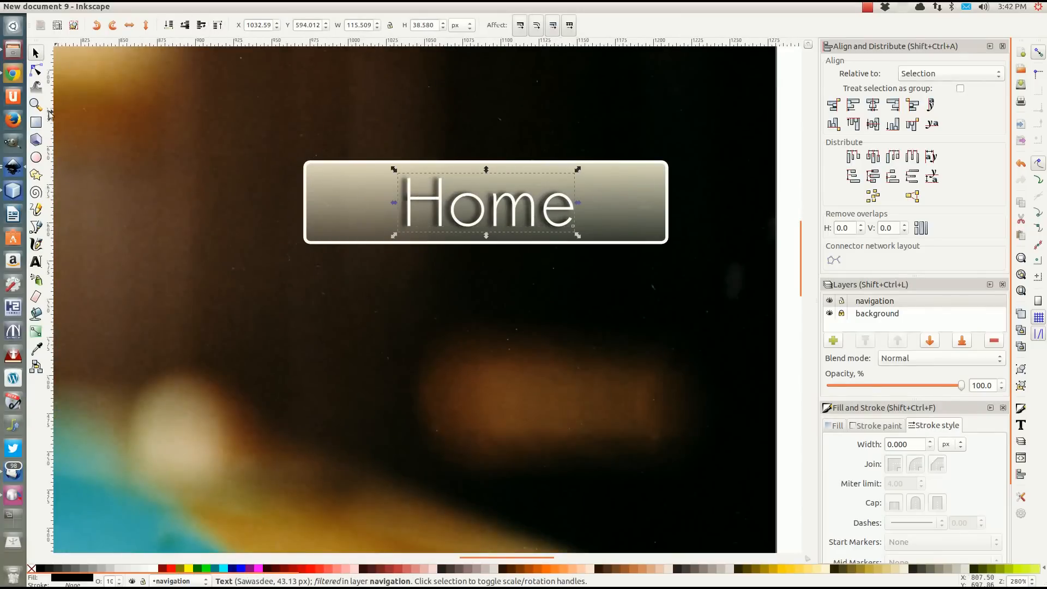
click(36, 263)
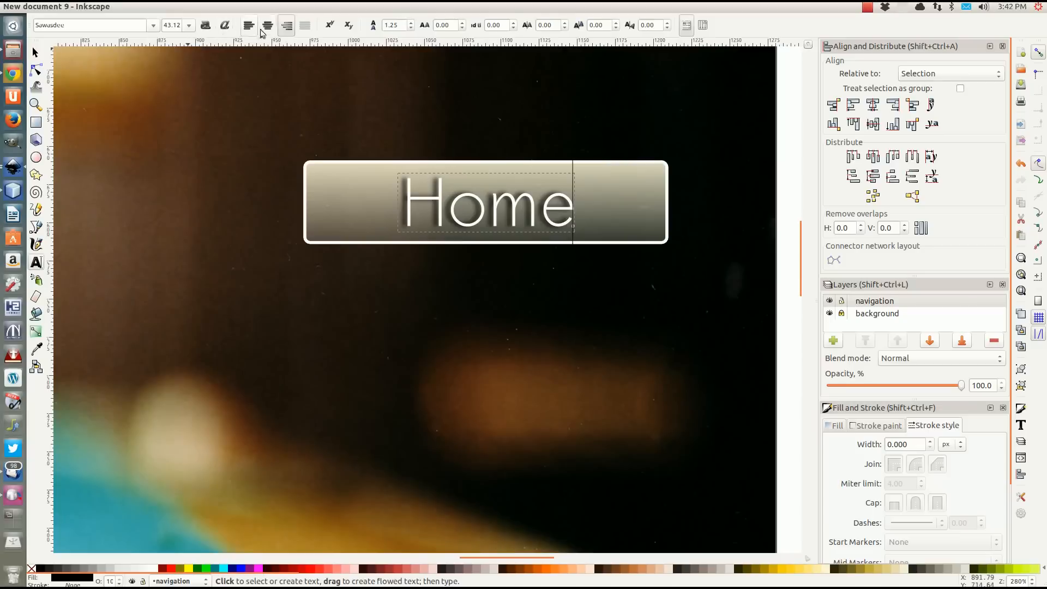
click(36, 53)
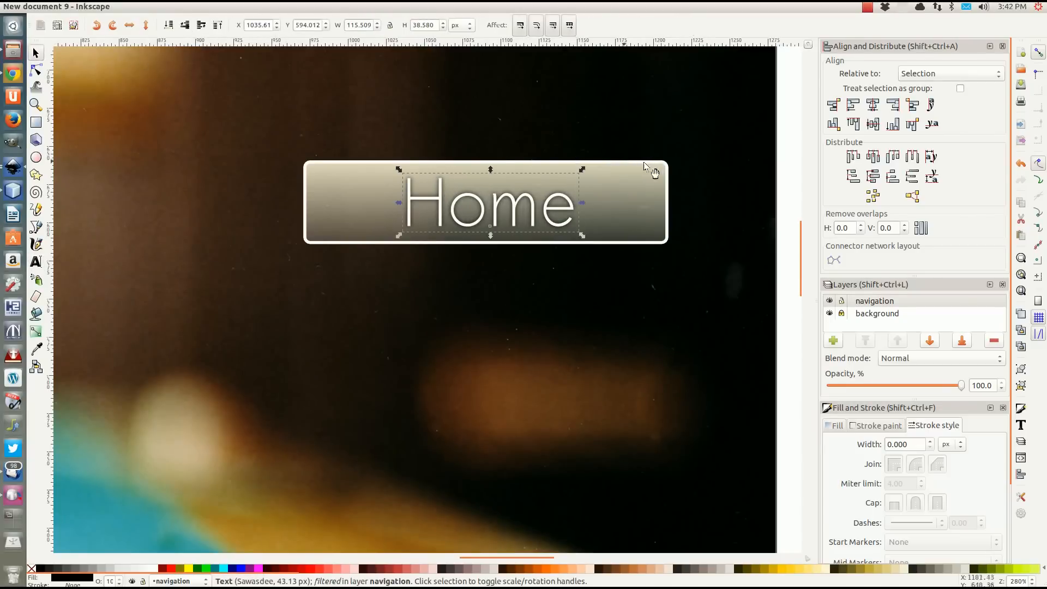
Realign the bar, the shadow and the white "Home" text to a common center on both axes.
click(793, 137)
drag(794, 109, 281, 279)
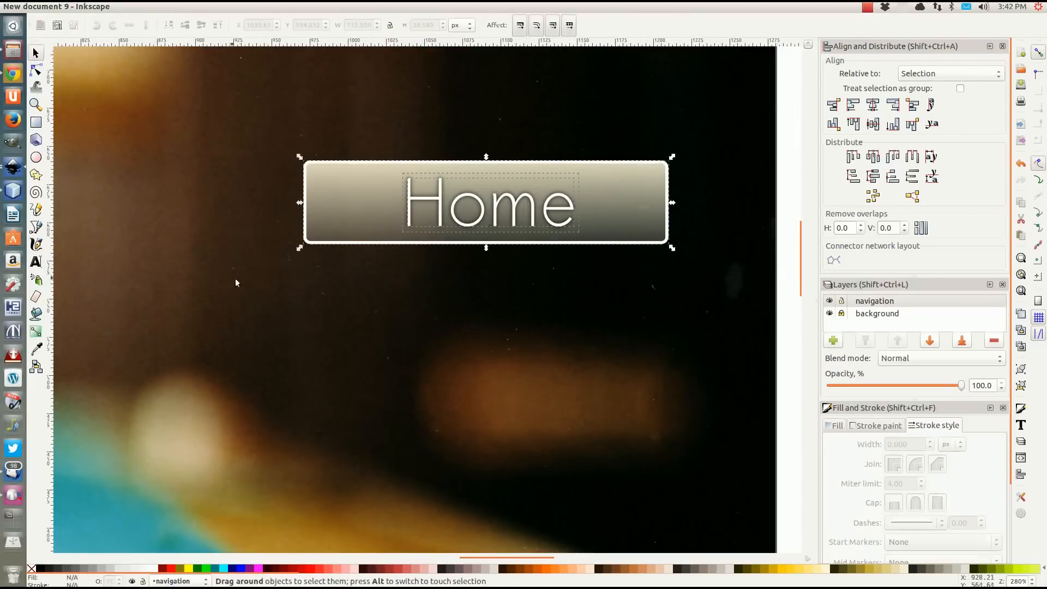
click(874, 107)
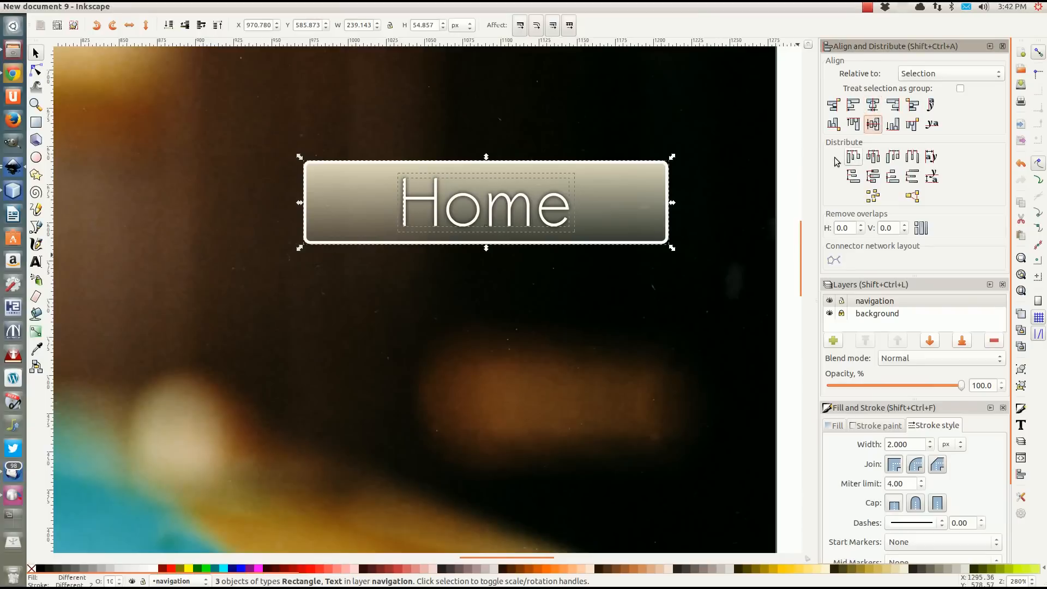
click(732, 260)
scroll(417, 276, down, 2)
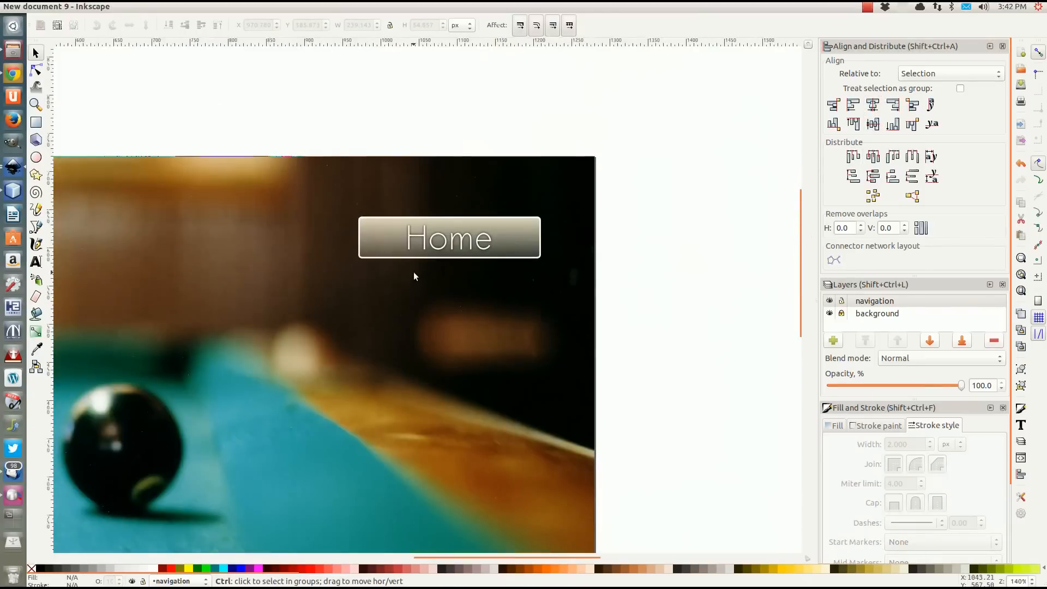
Shift the white "Home" text 20 px down off its shadow and move it back up to its original position.
scroll(416, 276, up, 2)
click(460, 228)
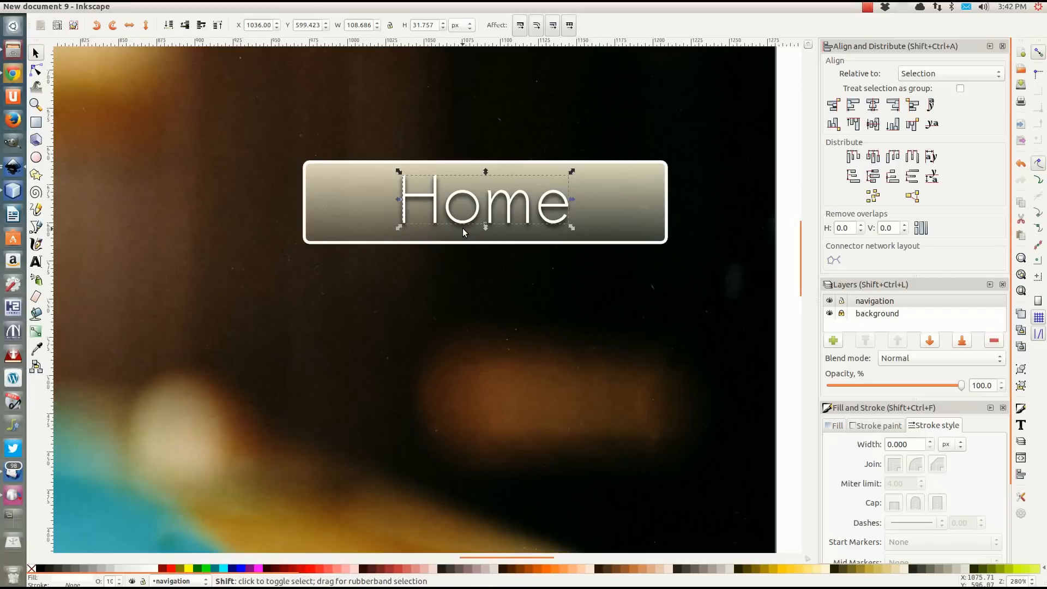
key(shift+Down)
scroll(464, 232, up, 1)
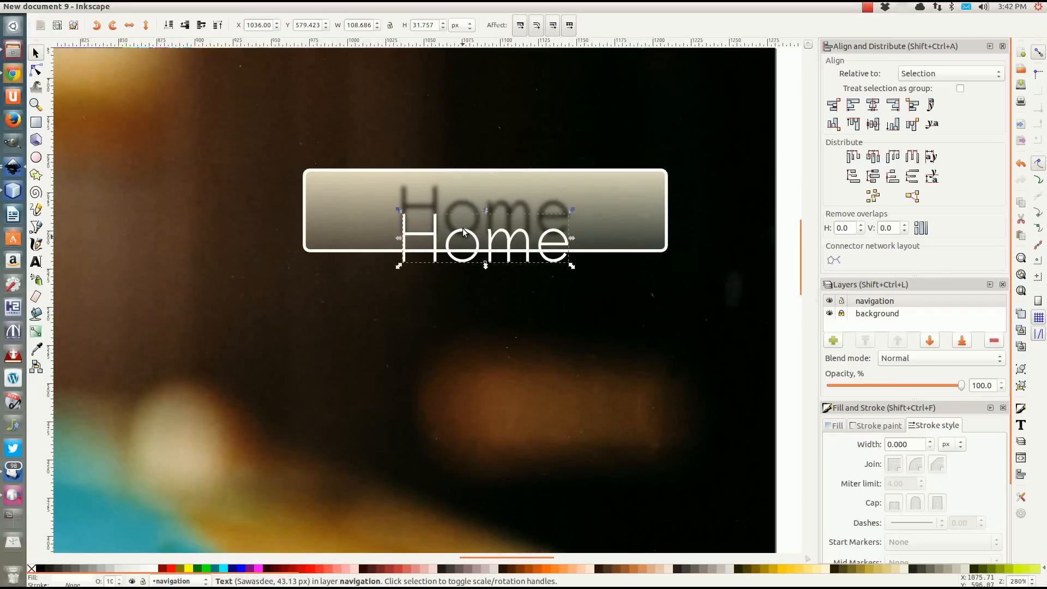
key(Up)
key(Up)
key(Up)
key(Up)
key(Up)
key(Up)
key(Up)
key(Up)
key(Up)
key(Up)
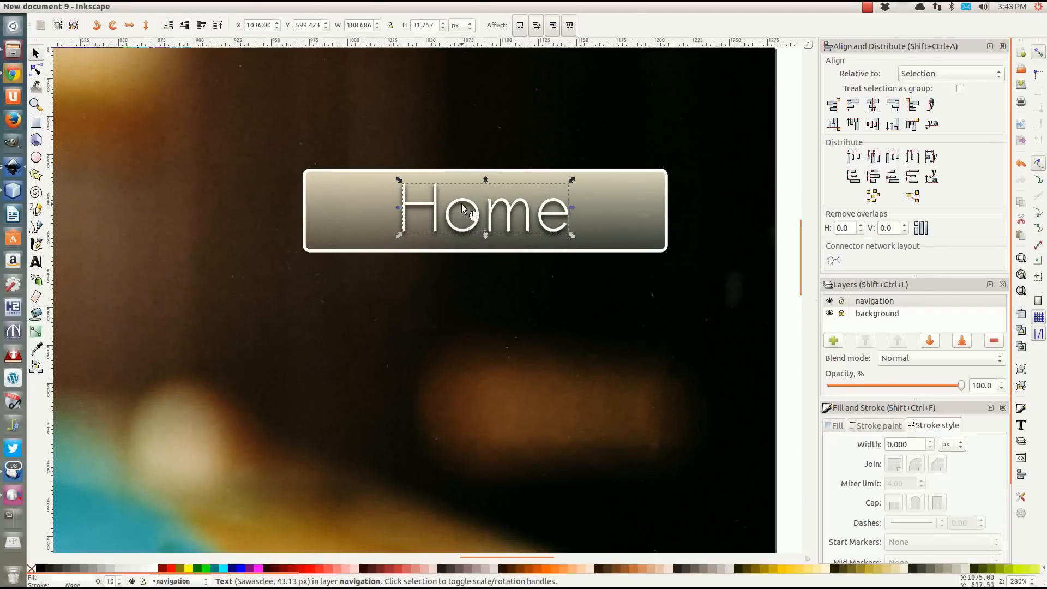
Nudge the white "Home" text slightly down over its shadow, and center the bar and both texts on the vertical axis.
drag(462, 201, 463, 203)
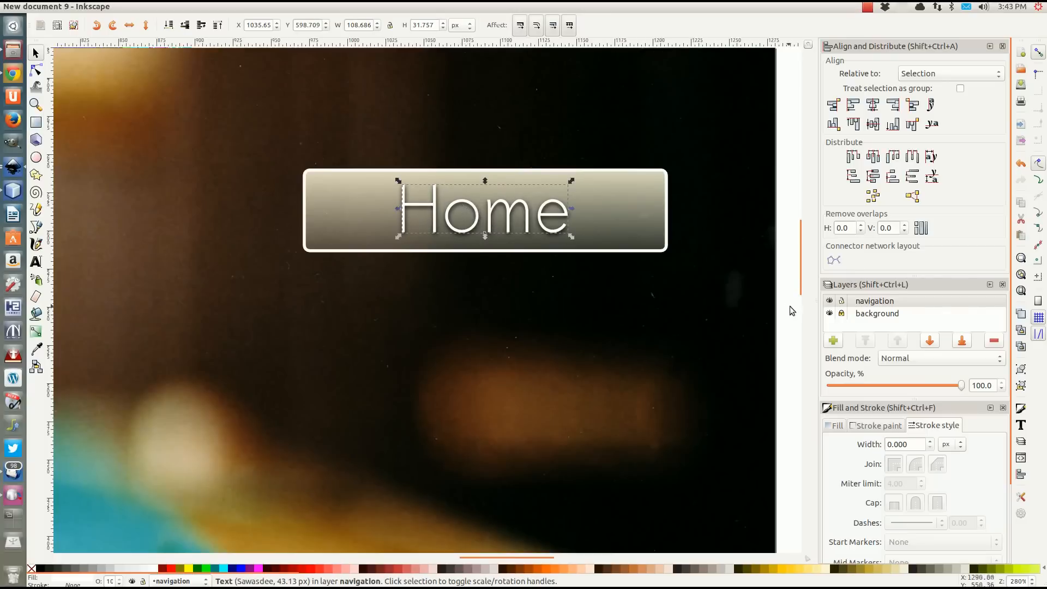
click(780, 252)
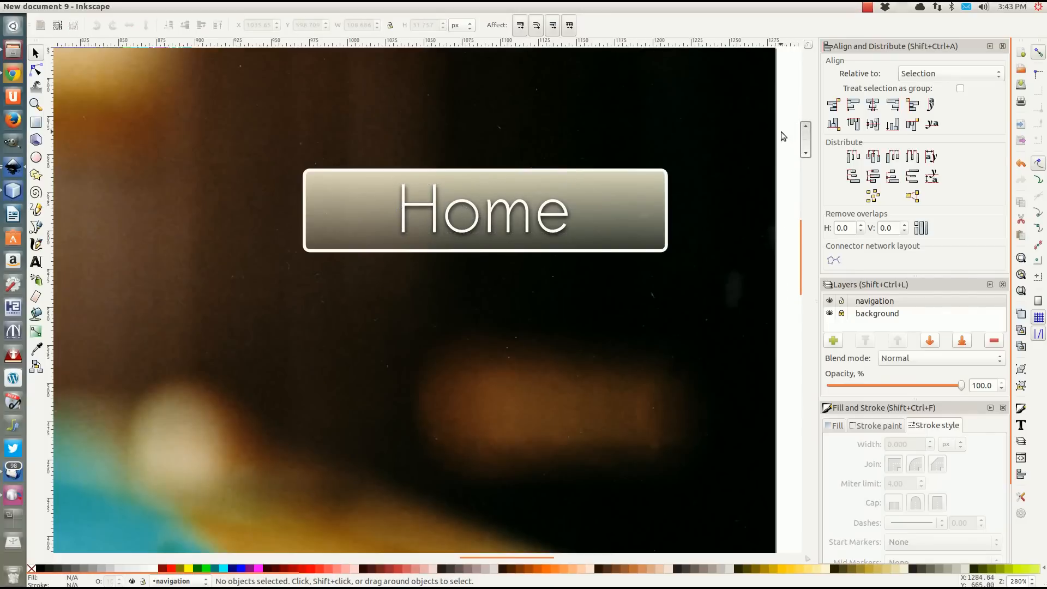
drag(783, 133, 289, 279)
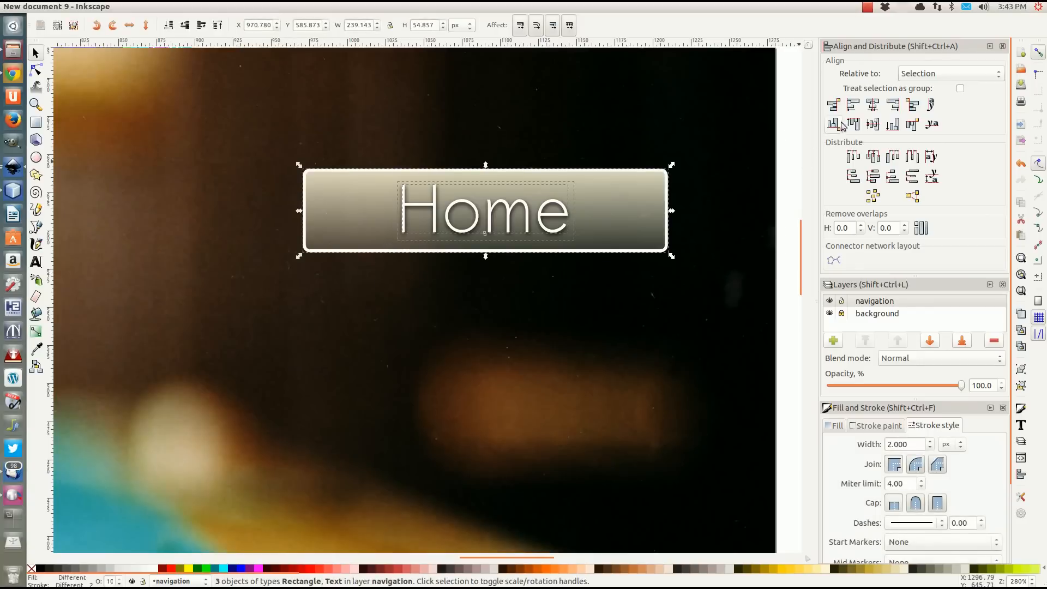
click(872, 104)
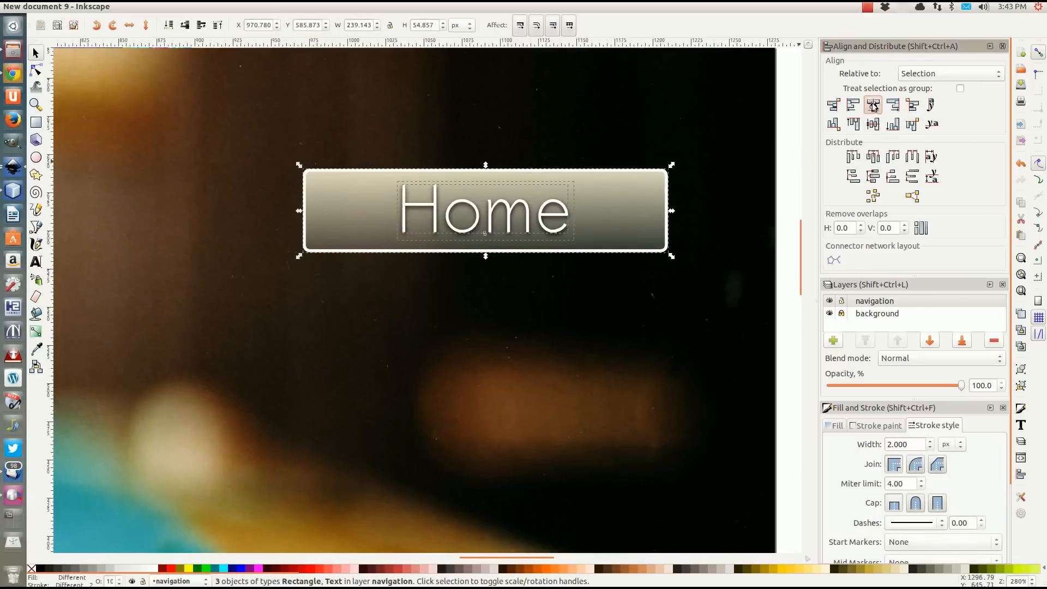
Group the navigation bar with its white and shadow "Home" texts into one button.
click(765, 211)
scroll(446, 303, down, 1)
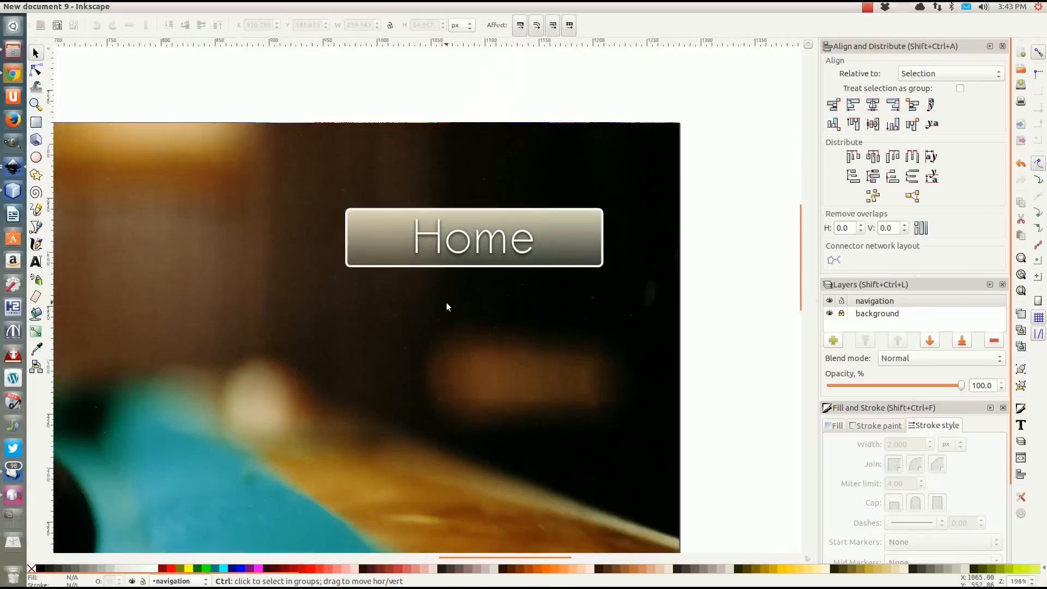
scroll(446, 307, down, 4)
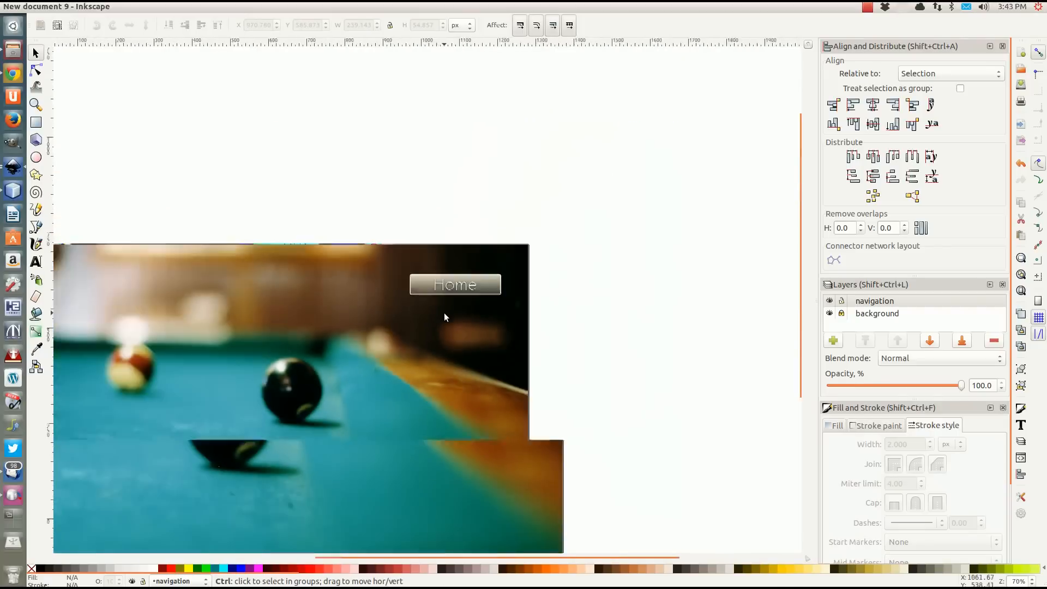
scroll(442, 335, up, 3)
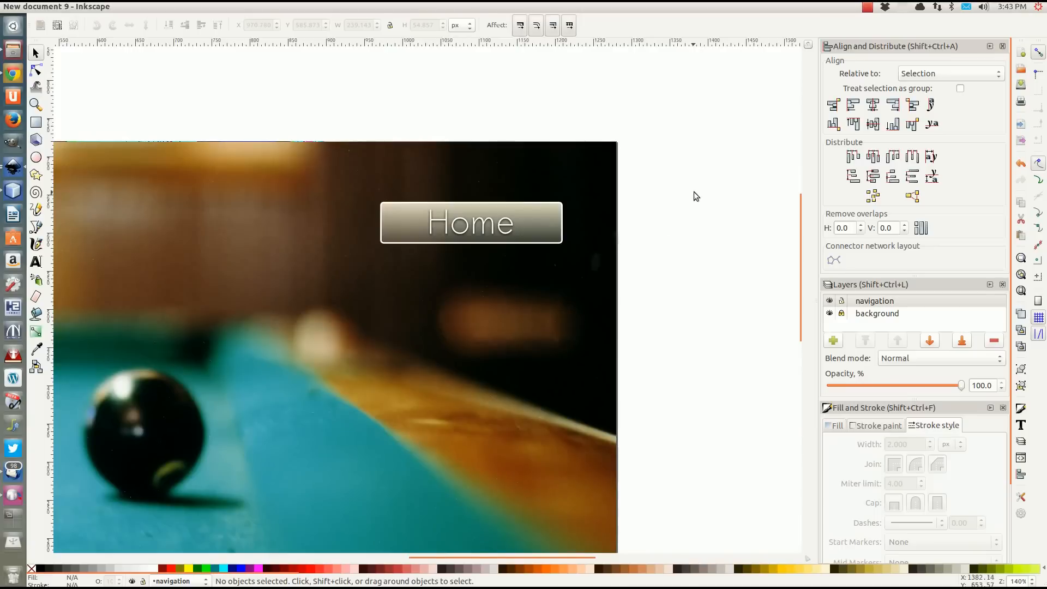
drag(676, 173, 352, 257)
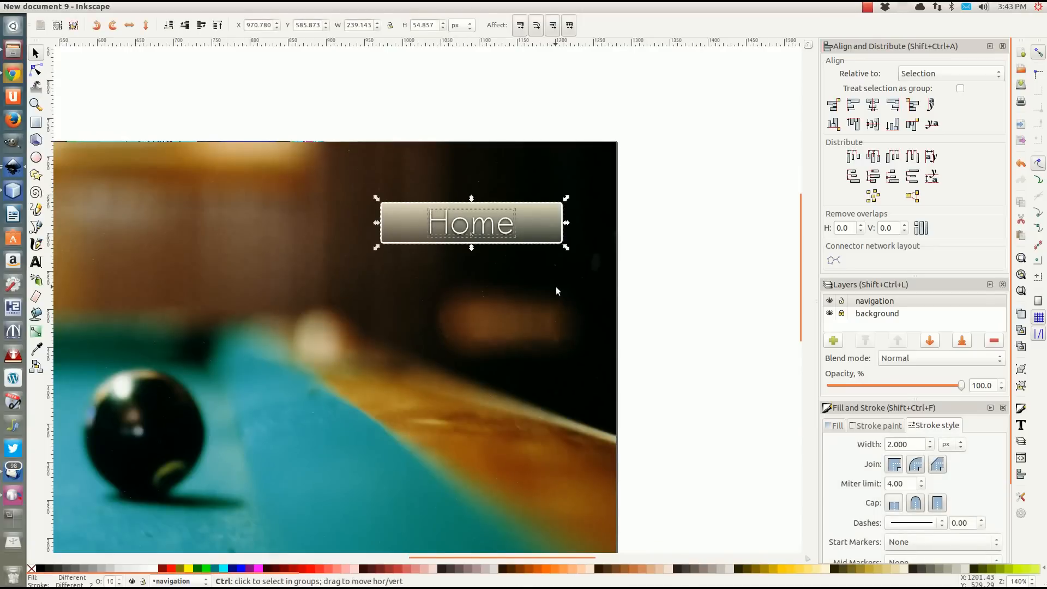
key(ctrl+g)
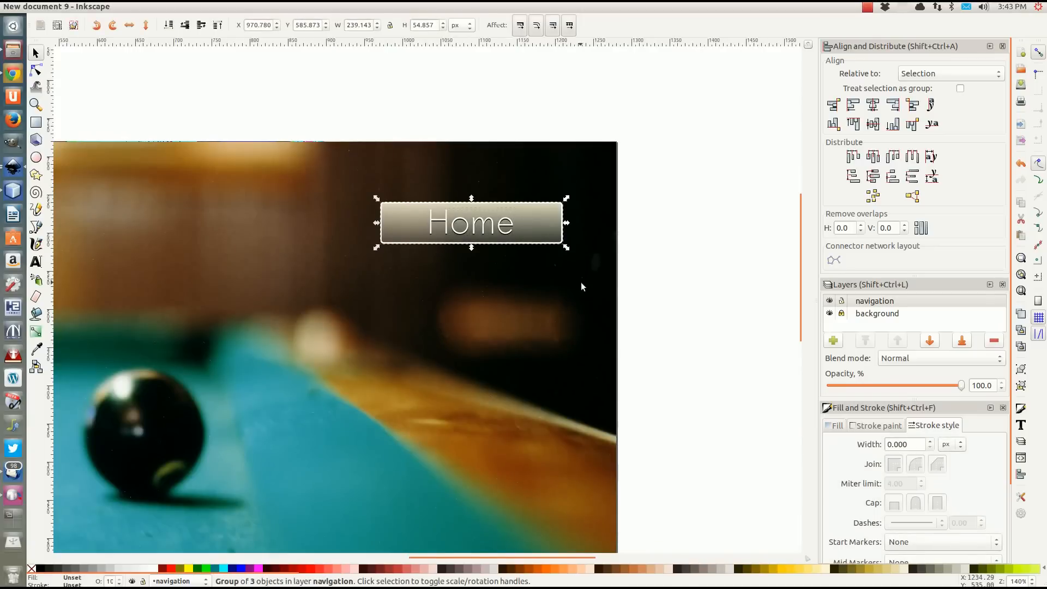
Move the grouped "Home" button slightly right and up, to about X 981, Y 593 px.
scroll(579, 282, down, 2)
click(525, 171)
scroll(525, 186, up, 4)
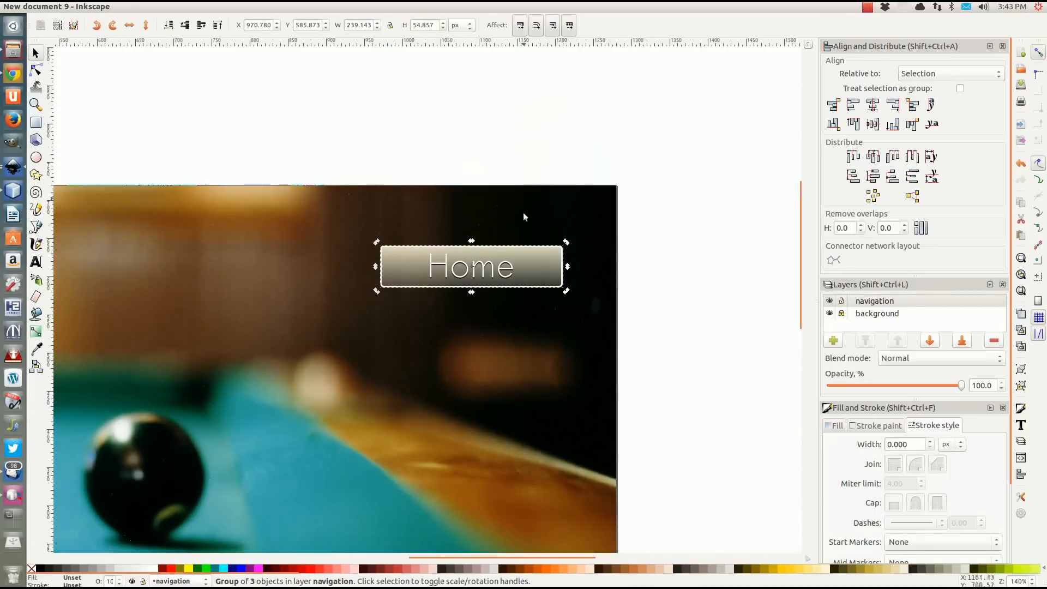
scroll(513, 267, up, 1)
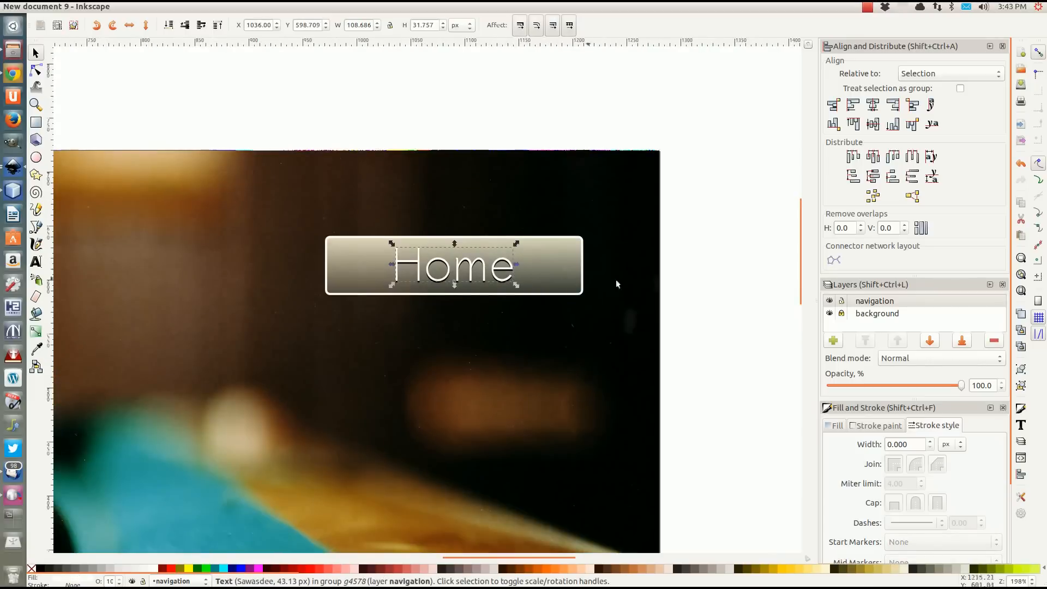
click(755, 279)
click(523, 276)
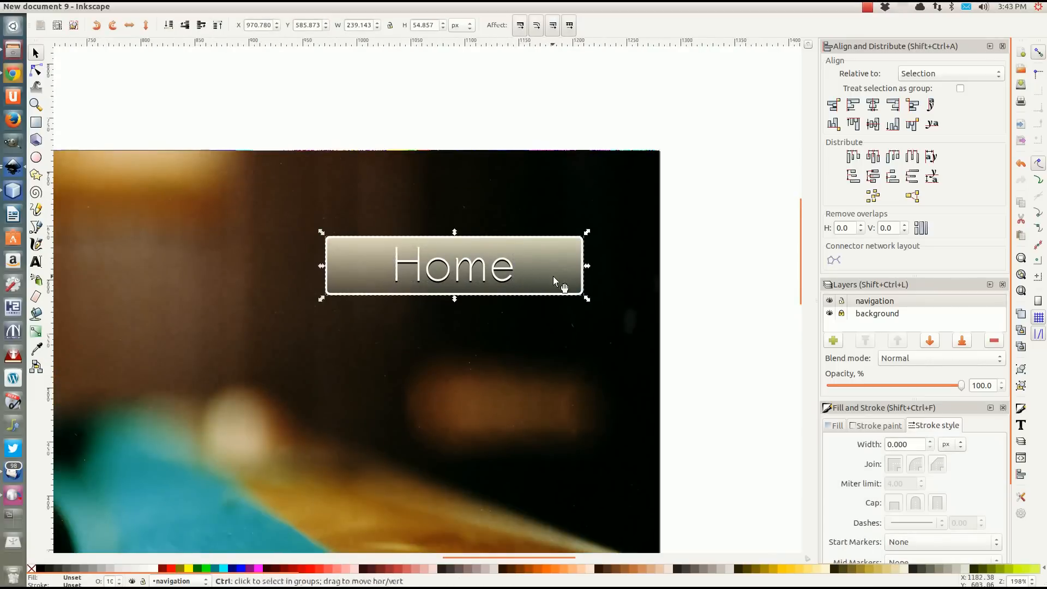
scroll(553, 276, up, 2)
scroll(528, 273, down, 2)
key(Escape)
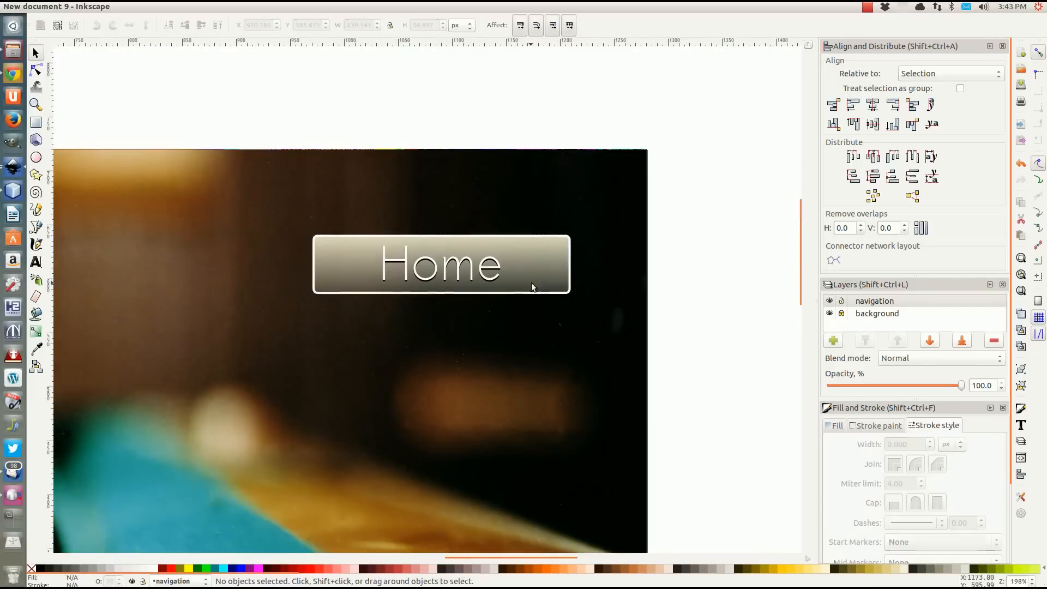
mouse_move(507, 273)
mouse_down()
mouse_move(530, 277)
mouse_move(519, 265)
mouse_up()
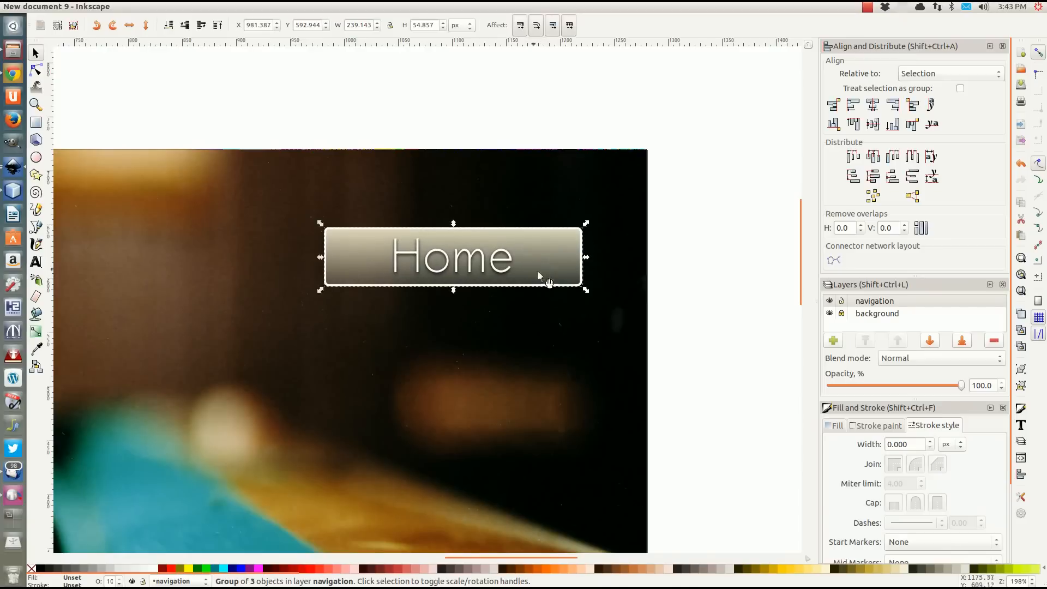
Duplicate the "Home" button and place the copy straight below the original with a small gap, at about Y 532 px.
scroll(658, 271, down, 2)
scroll(658, 271, down, 4)
scroll(658, 271, up, 4)
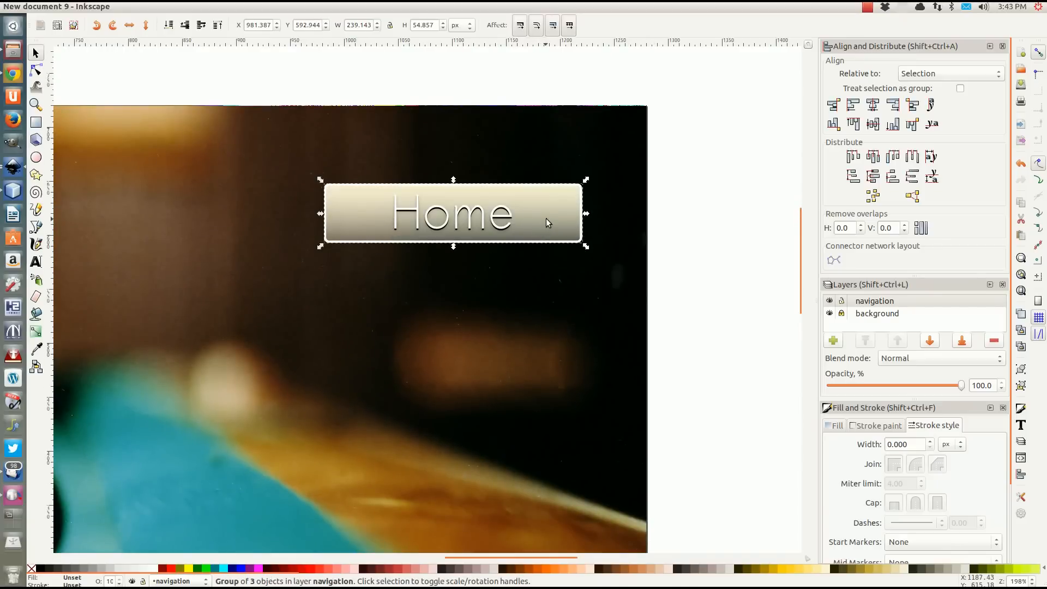
drag(547, 219, 549, 246)
drag(550, 248, 551, 288)
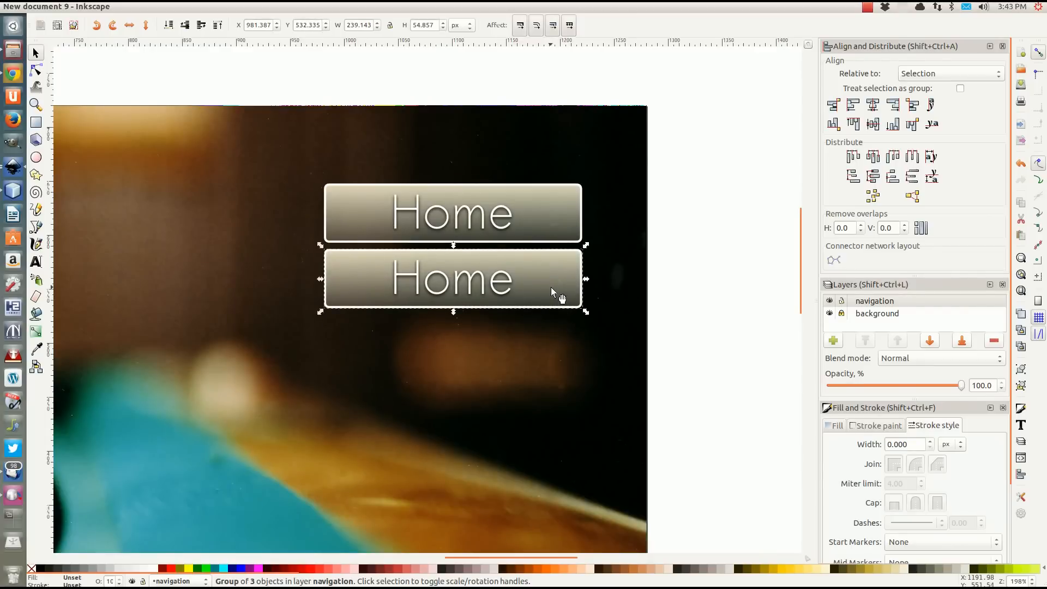
click(711, 294)
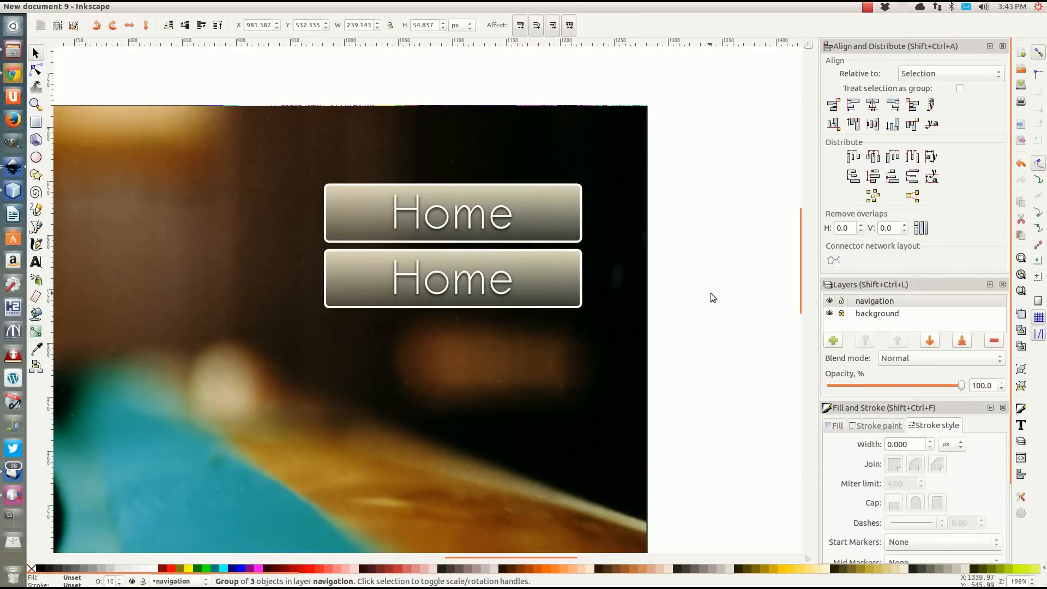
Duplicate the second "Home" button and move the copy about 61 px straight down as the third button.
click(542, 279)
key(ctrl+d)
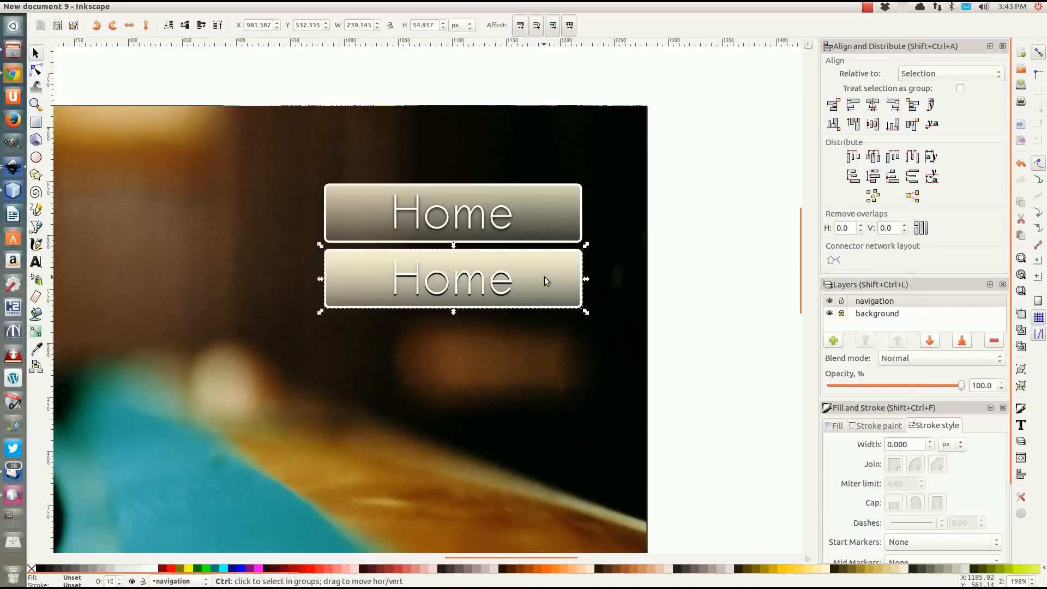
drag(544, 276, 545, 345)
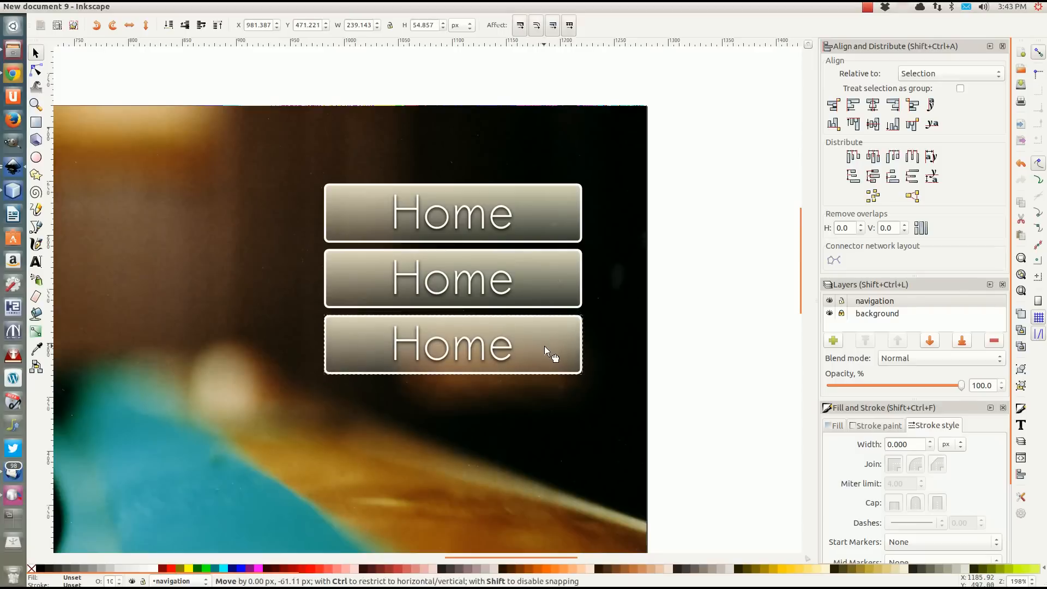
click(713, 344)
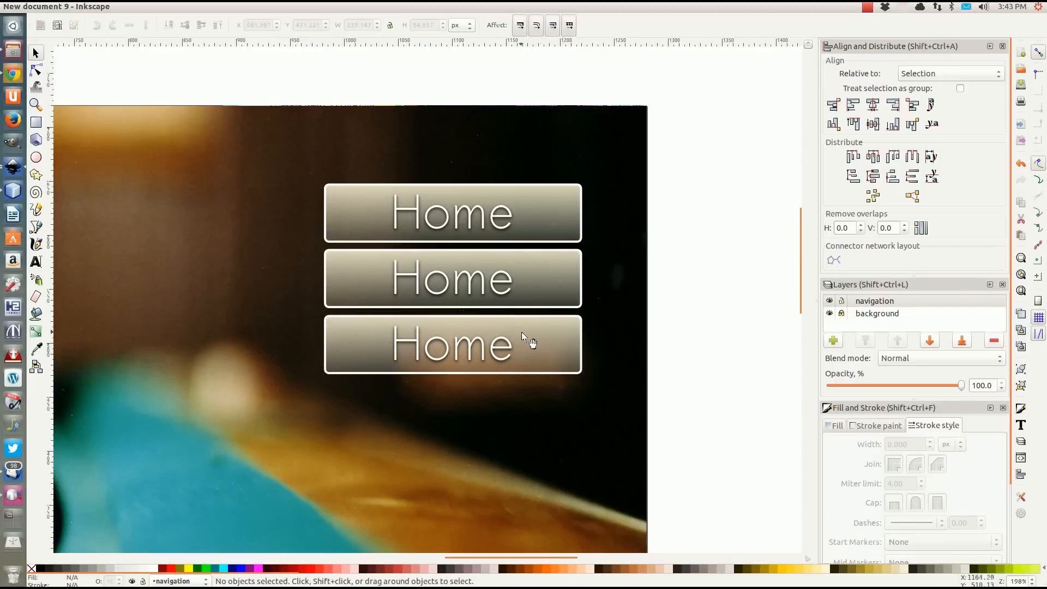
Duplicate the third "Home" button and place the copy straight below it as the fourth button in the column.
click(537, 333)
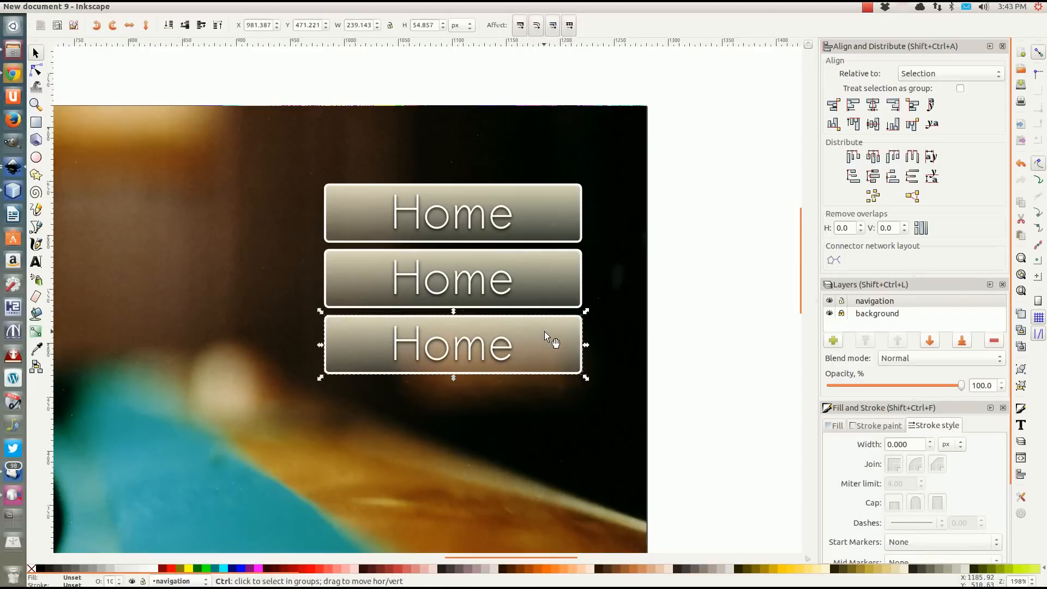
key(ctrl+d)
drag(545, 333, 545, 402)
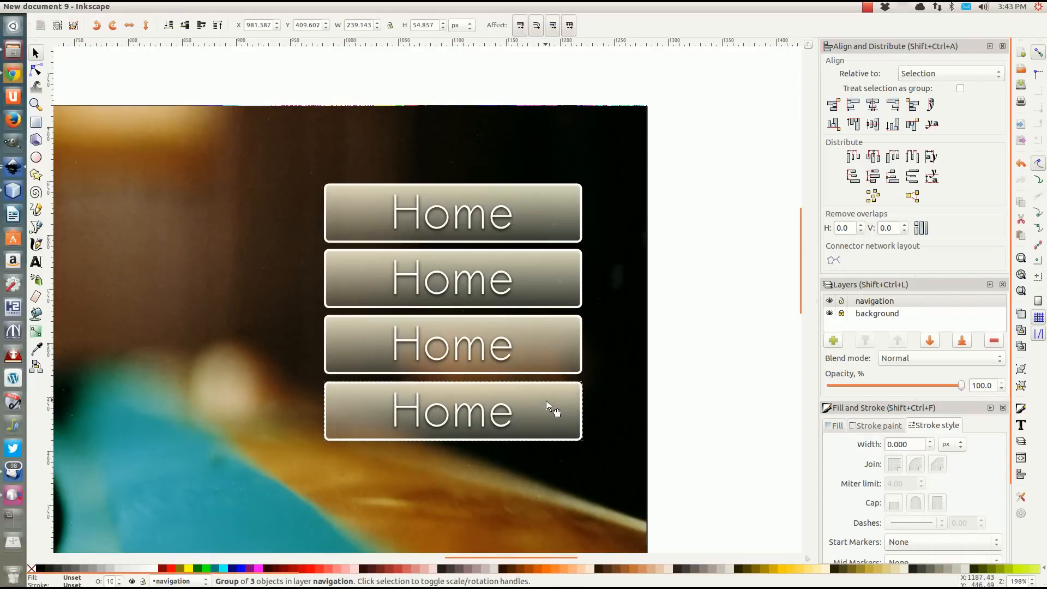
click(748, 396)
Move all four "Home" buttons together straight down the page to about Y 254 px.
scroll(620, 351, down, 6)
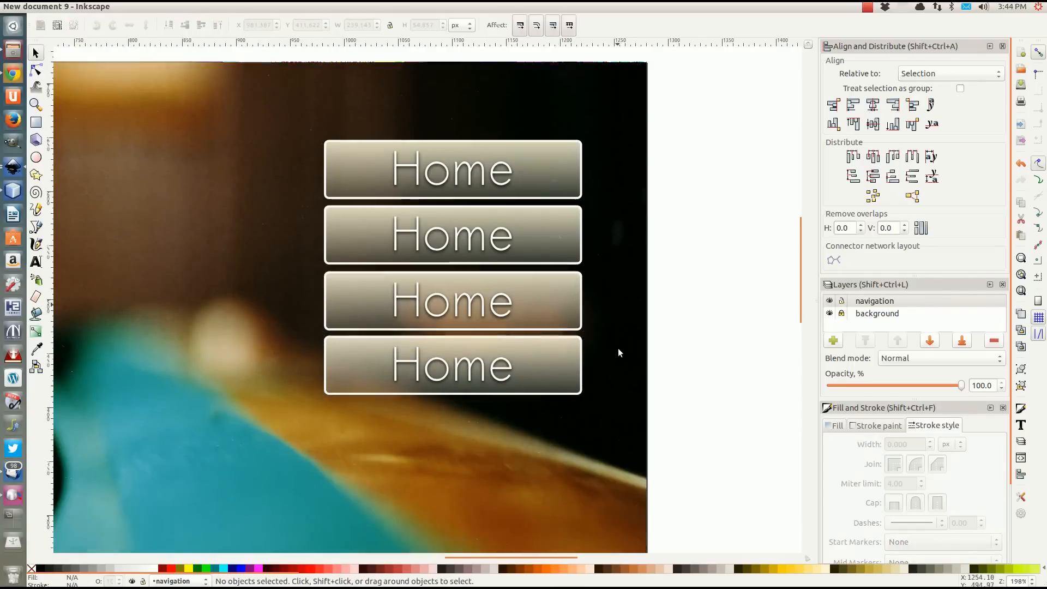
scroll(620, 350, up, 5)
ctrl+scroll(510, 309, down, 2)
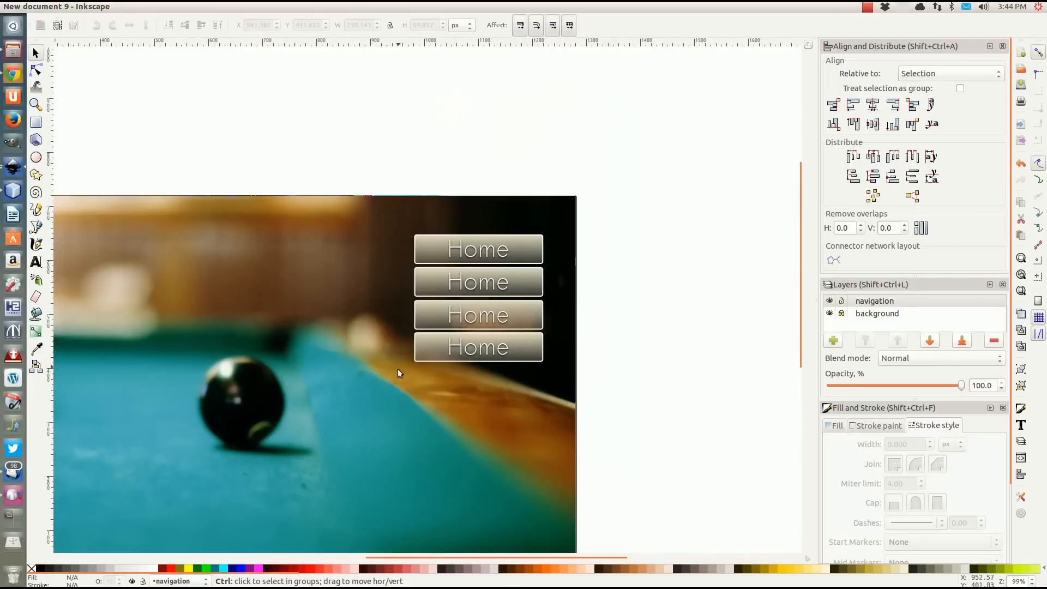
mouse_move(398, 370)
mouse_down()
mouse_move(493, 272)
mouse_move(508, 237)
mouse_up()
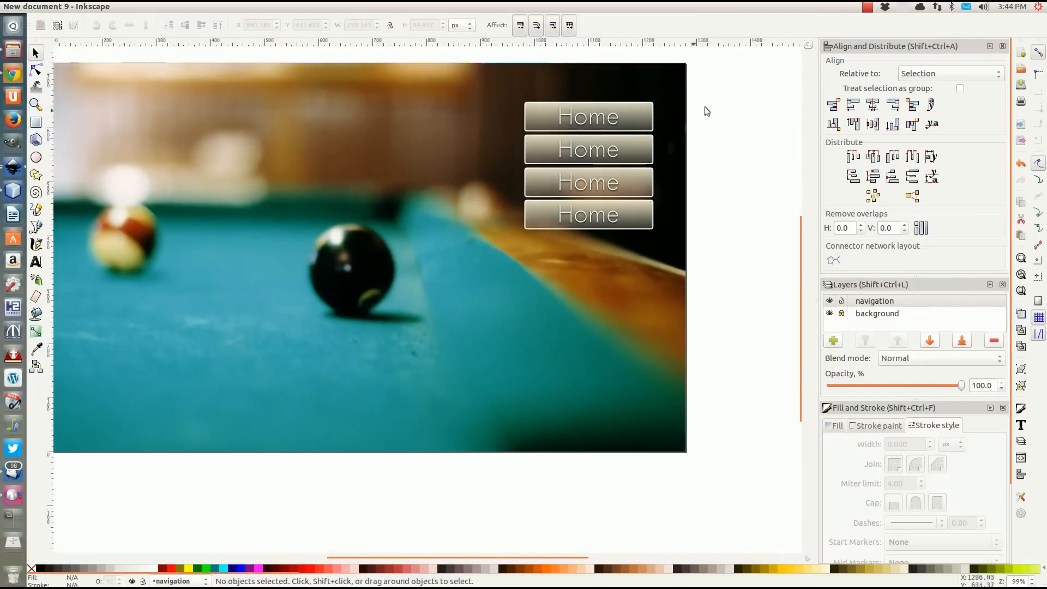
drag(725, 84, 492, 246)
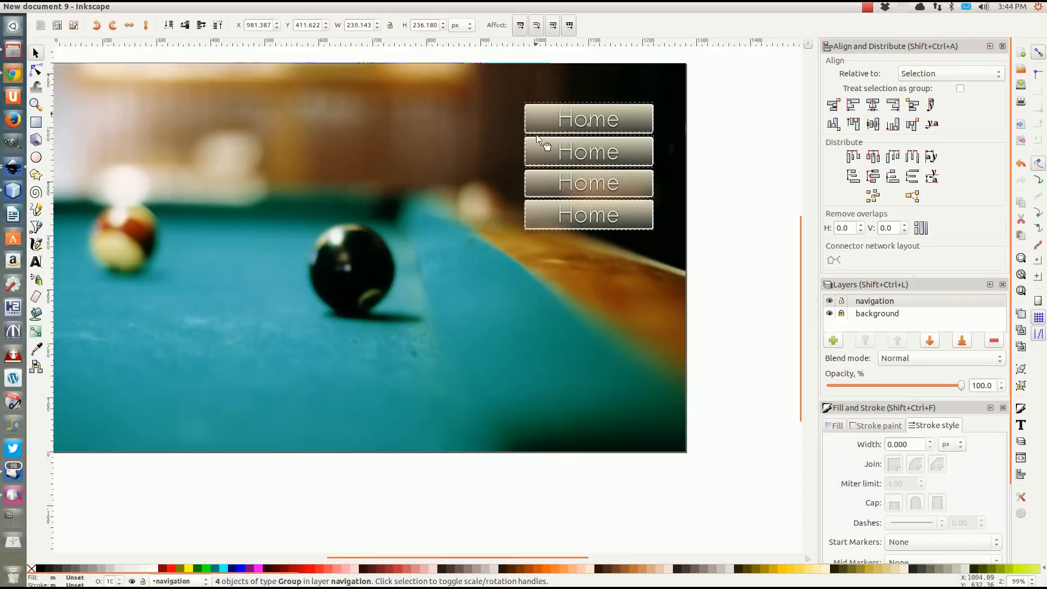
drag(538, 136, 532, 197)
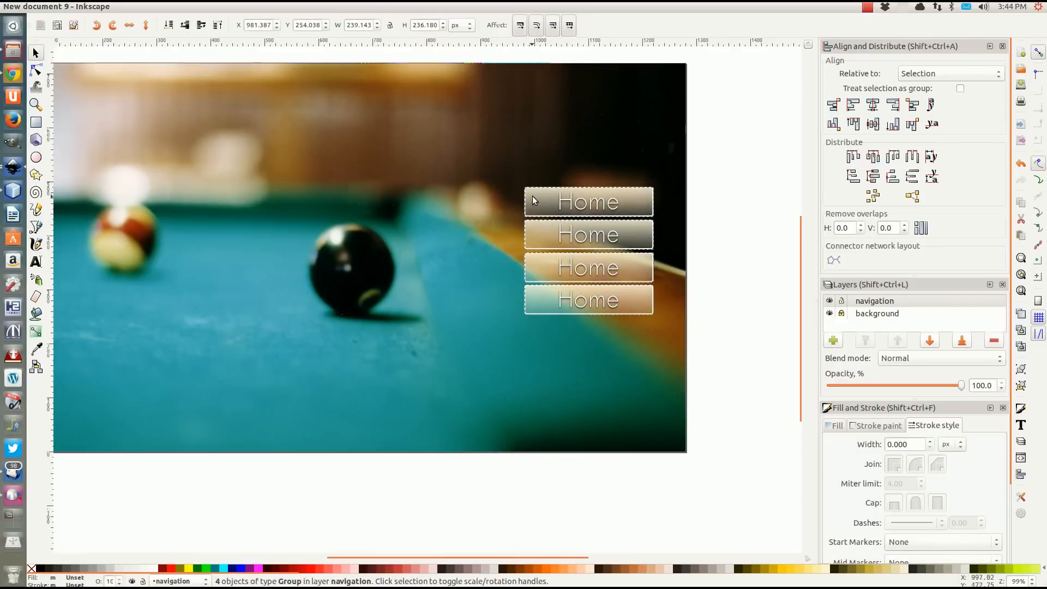
click(734, 209)
Draw a circle about 206 px across near the page's upper-left corner and scale it down to about 174 px.
mouse_move(191, 287)
mouse_down()
mouse_move(192, 297)
mouse_move(384, 318)
mouse_move(268, 335)
mouse_move(280, 320)
mouse_up()
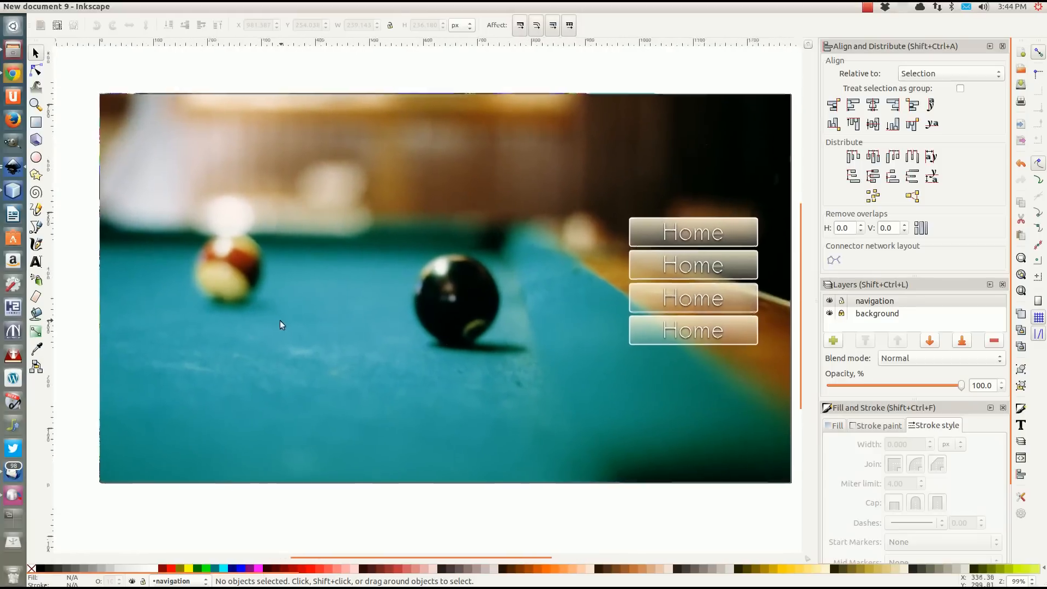
click(36, 158)
drag(137, 116, 247, 226)
click(36, 53)
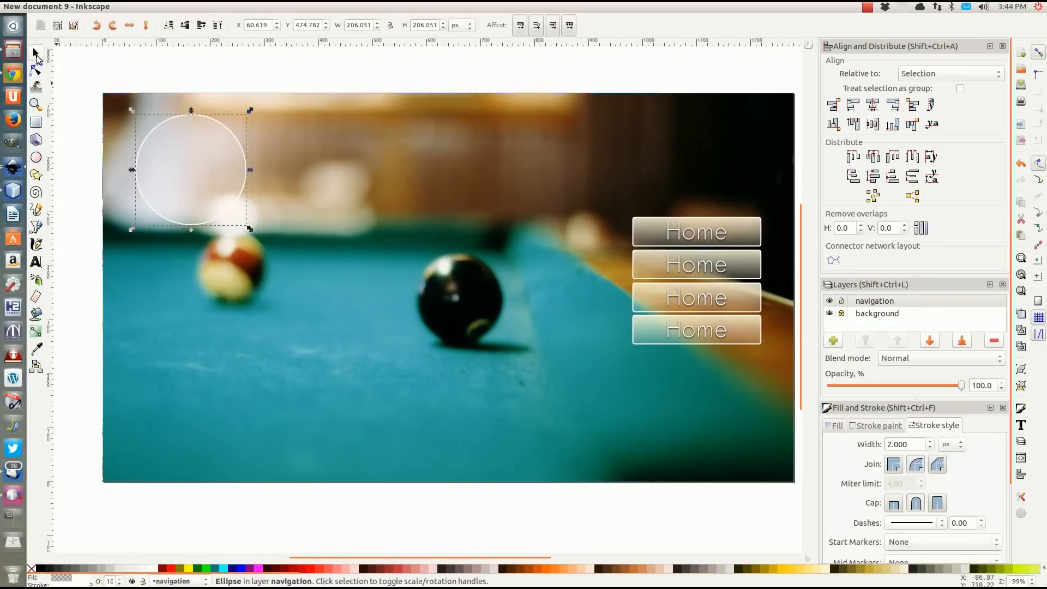
drag(173, 177, 170, 175)
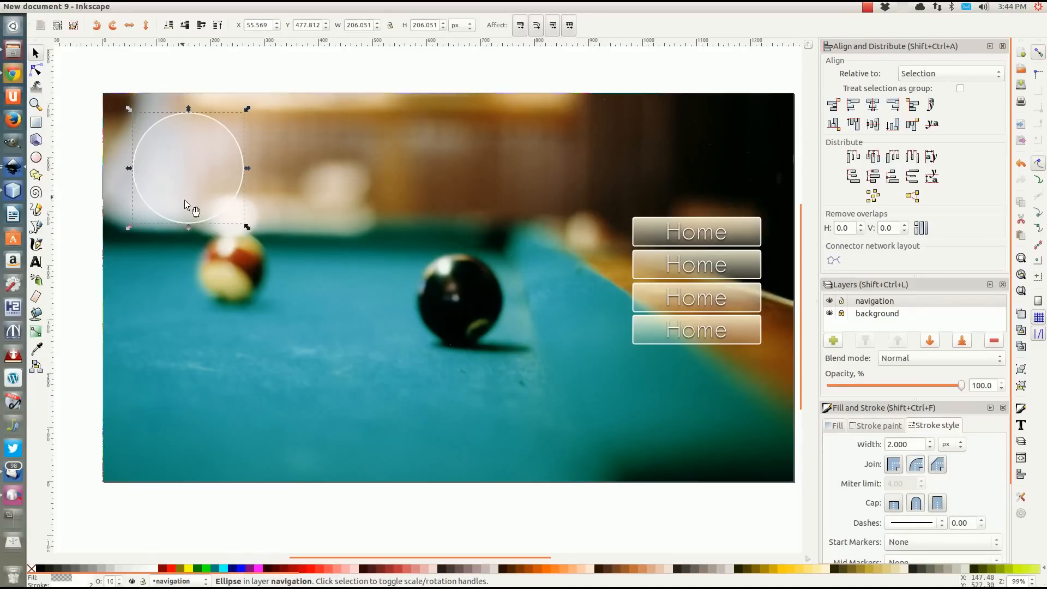
drag(247, 225, 227, 215)
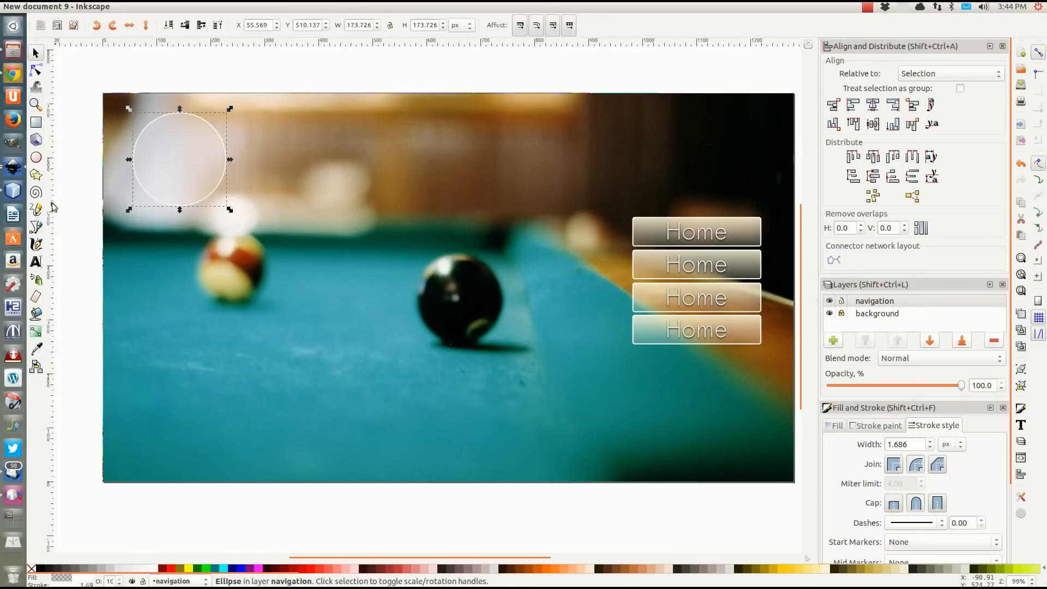
Add the text "POOLWEB.COM" beside the circle.
click(36, 261)
click(297, 169)
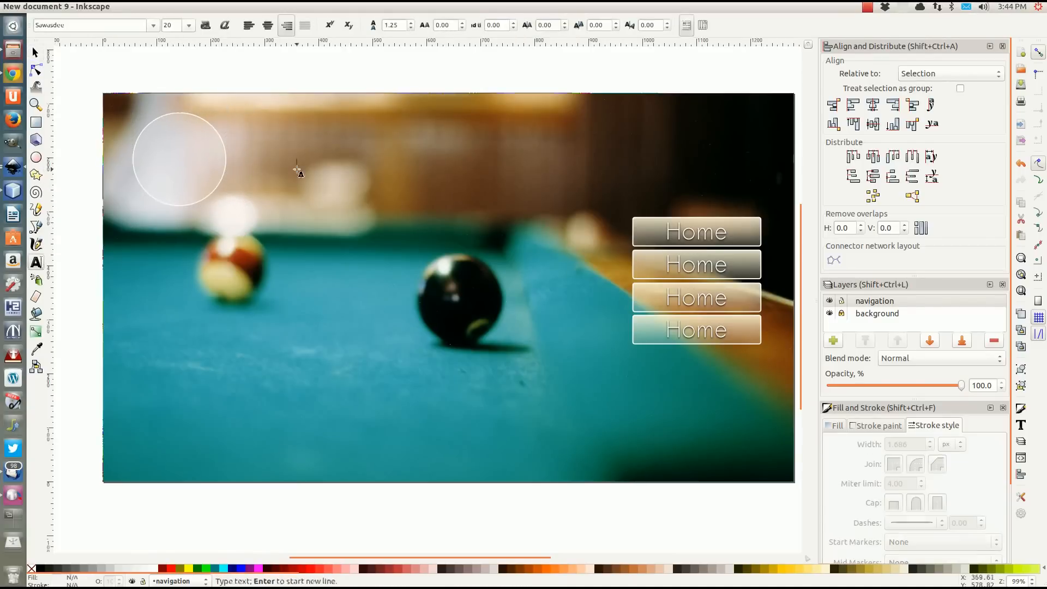
text(a)
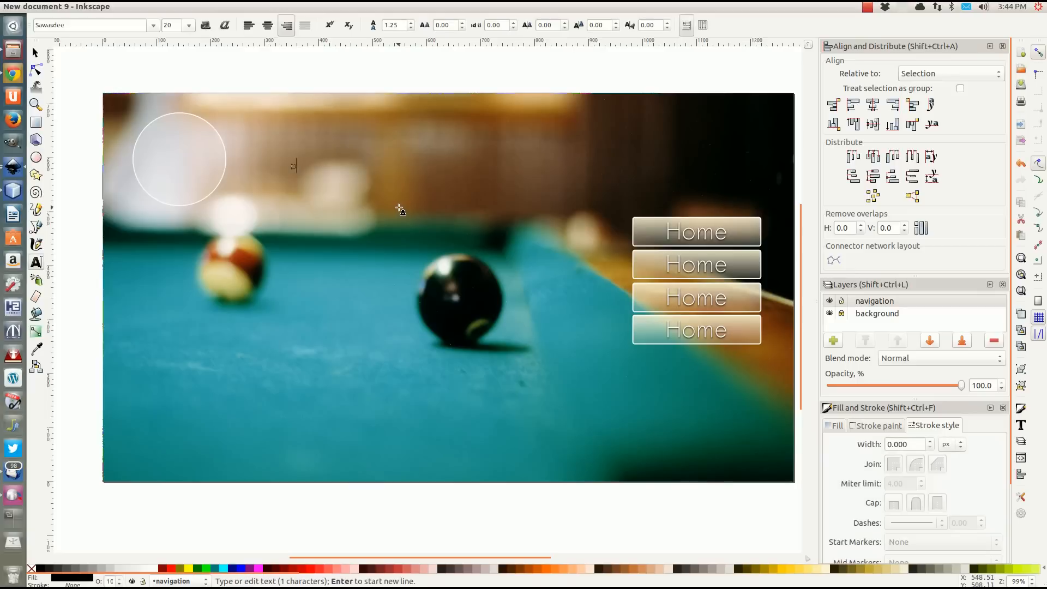
text(OOLWEB.COM)
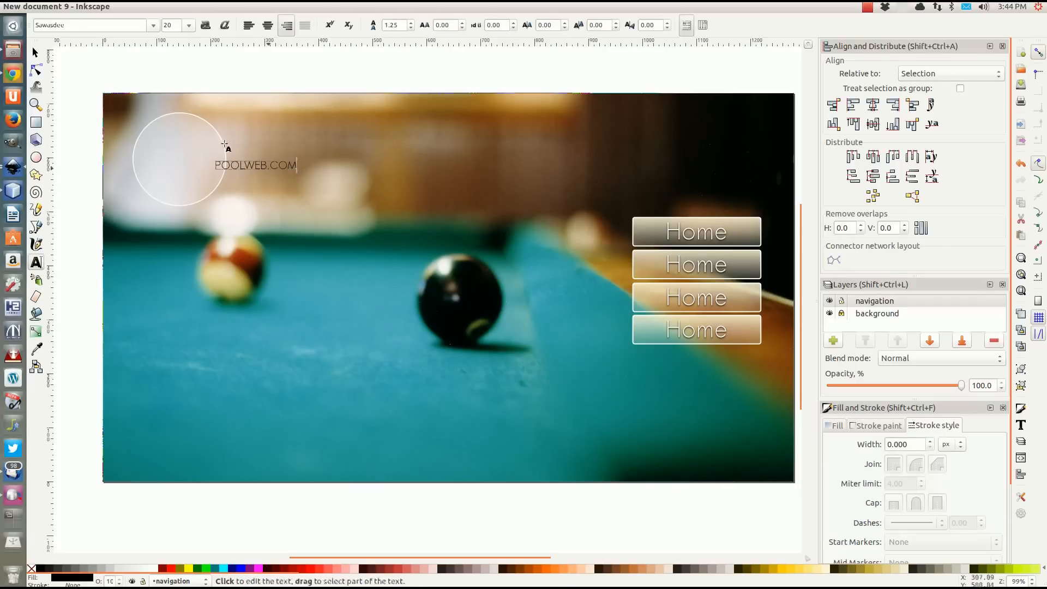
Enlarge the "POOLWEB.COM" text to about 491 px wide and move it so its first letters overlap the circle.
click(35, 53)
drag(300, 171, 477, 239)
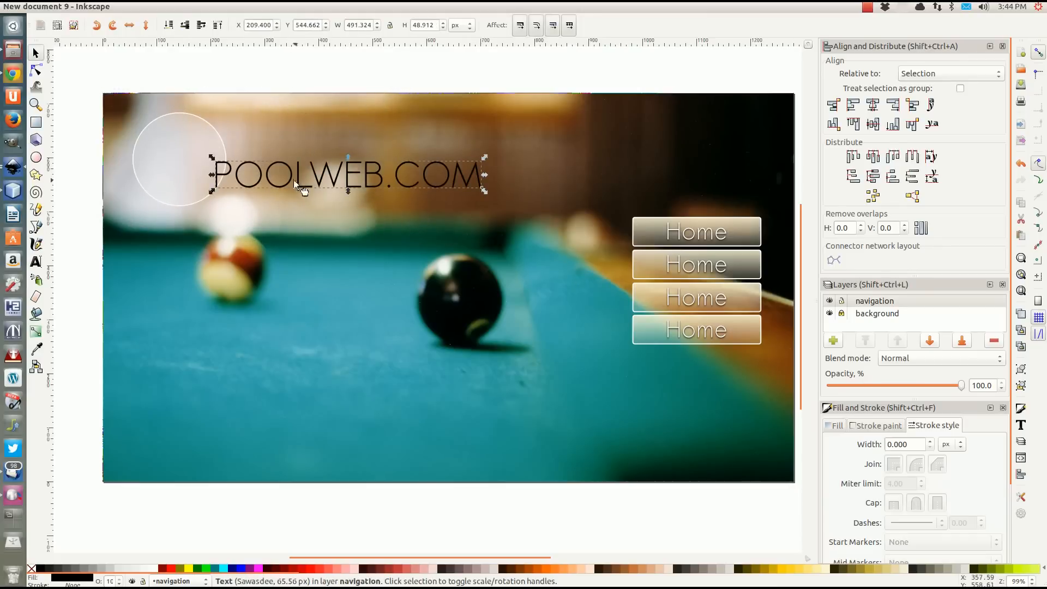
drag(295, 183, 250, 167)
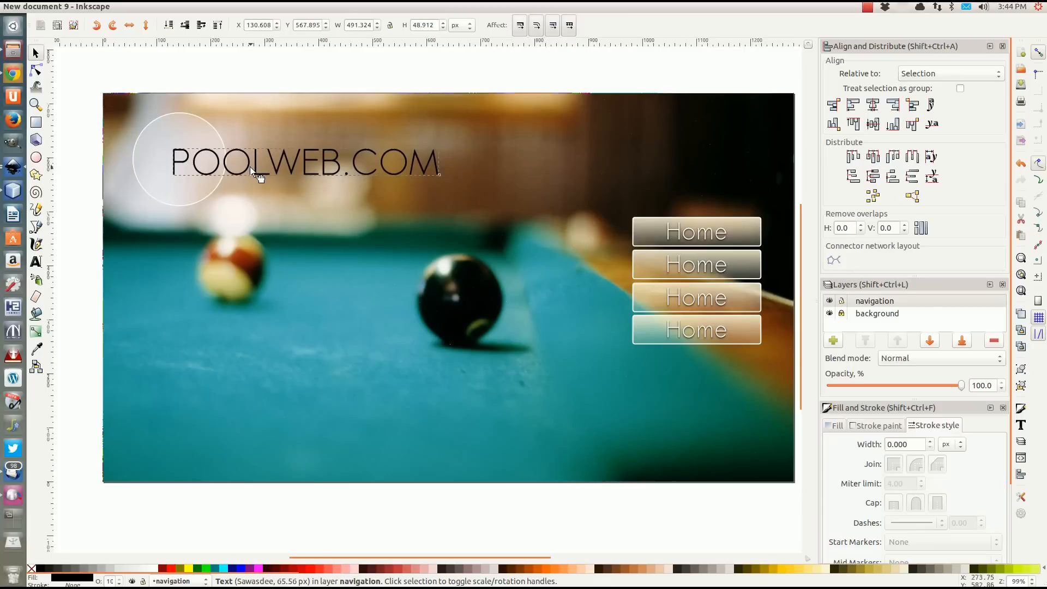
Make the letter "P" of "POOLWEB.COM" bold.
click(36, 262)
drag(190, 161, 151, 145)
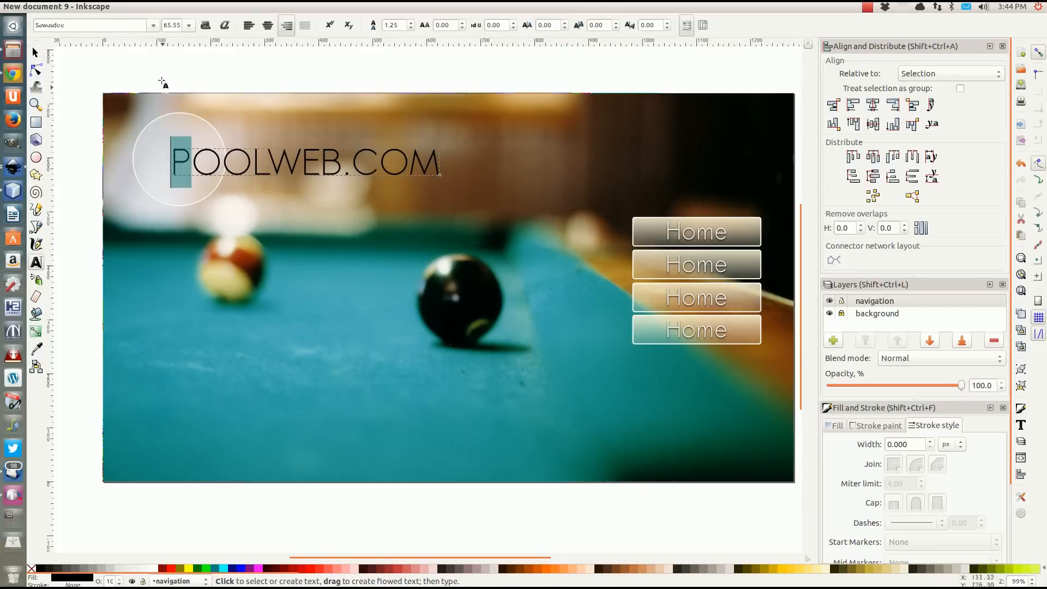
click(155, 26)
click(155, 26)
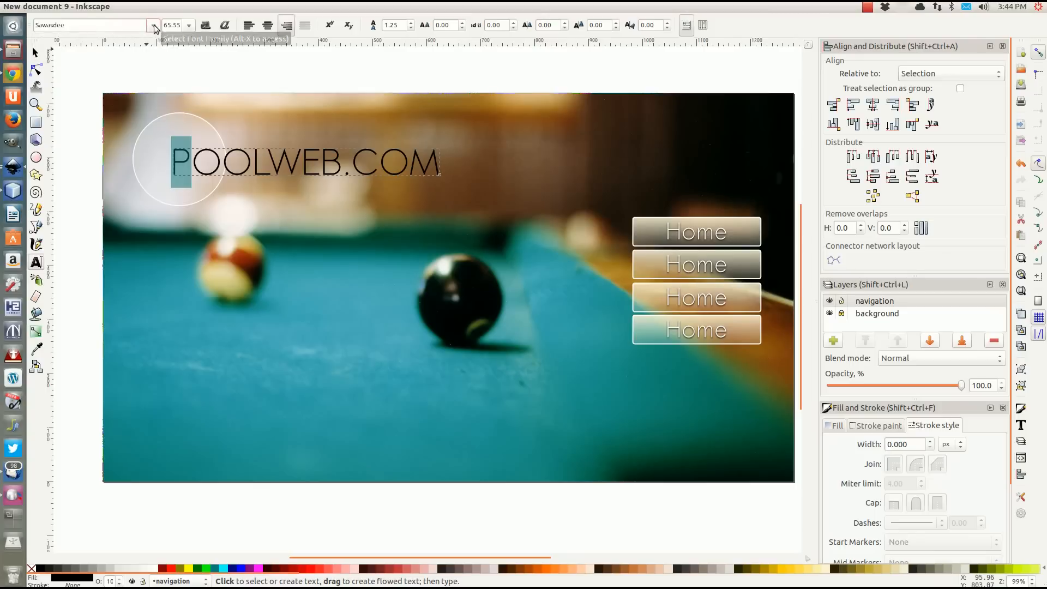
click(205, 25)
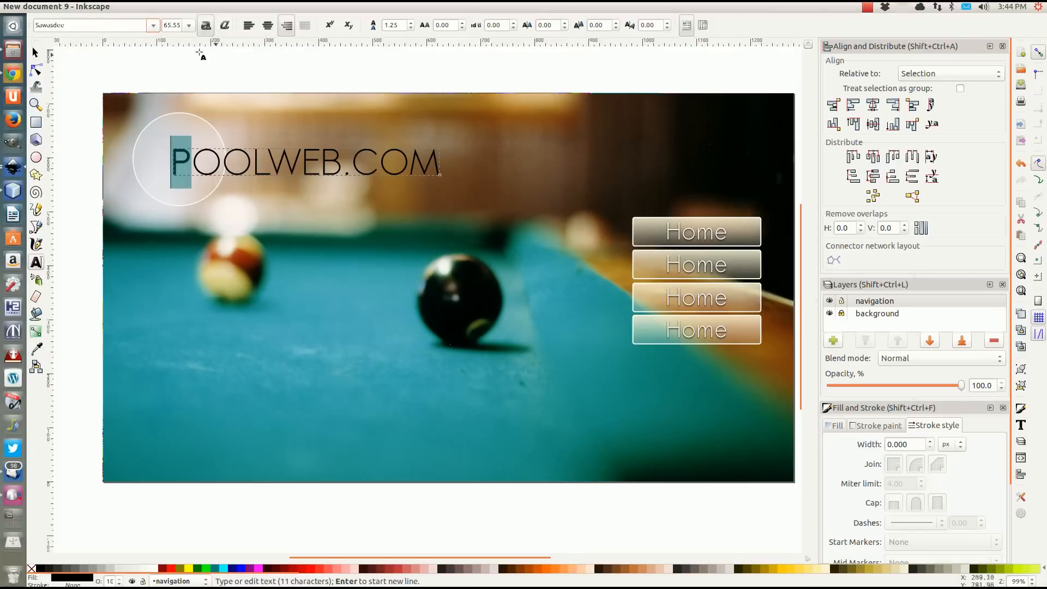
Set the letter "P" of "POOLWEB.COM" to the Impact font at size 72.
click(153, 26)
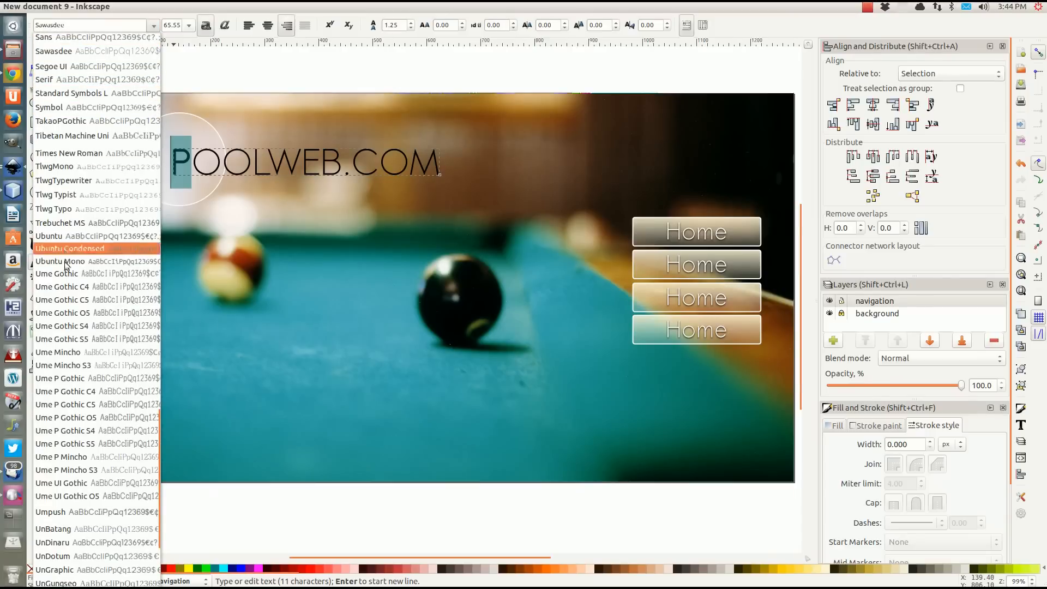
scroll(57, 194, up, 8)
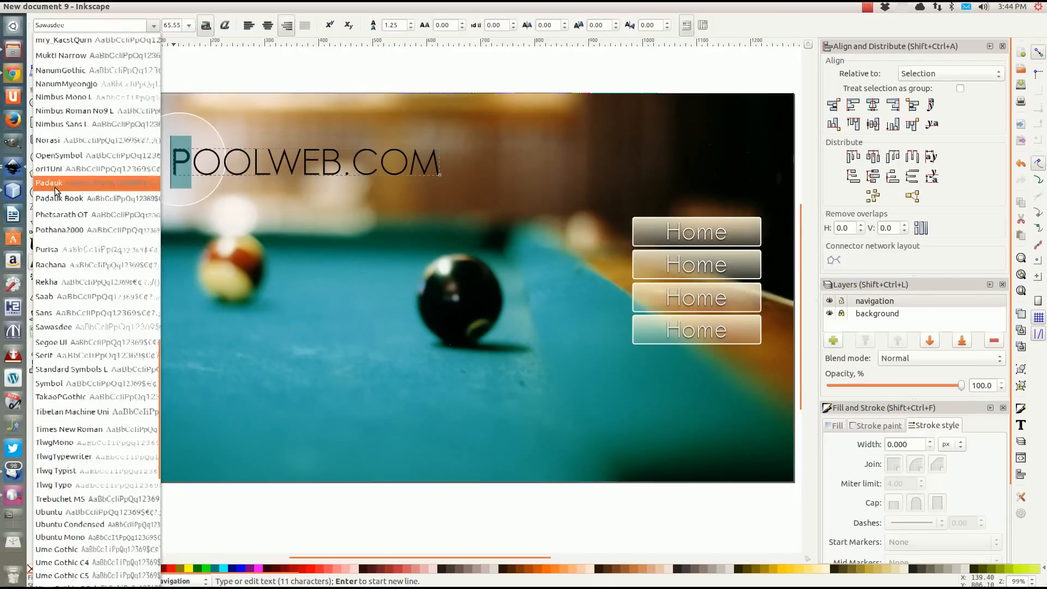
scroll(55, 187, up, 6)
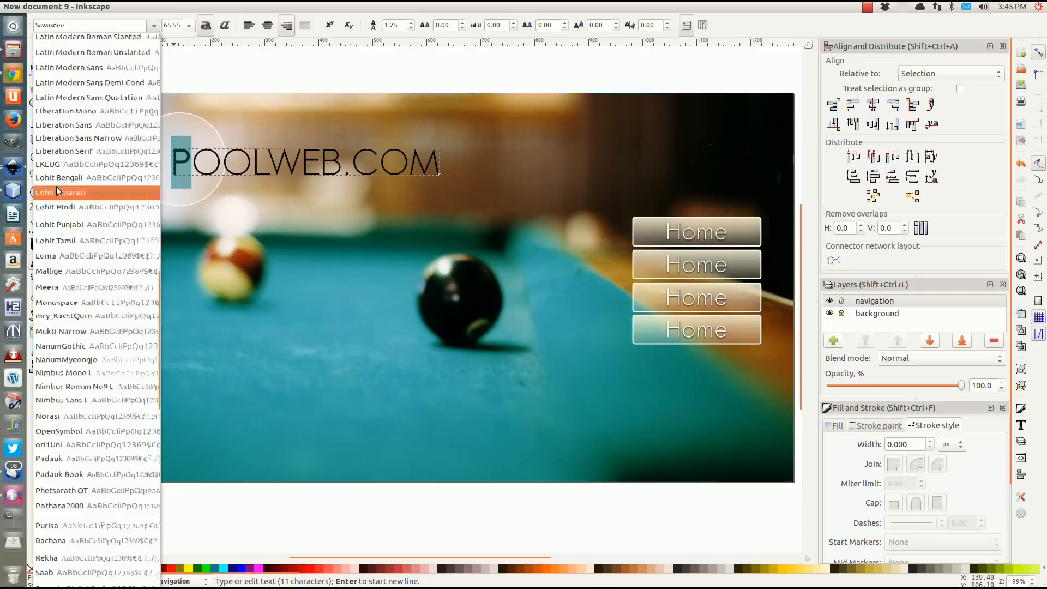
scroll(56, 187, up, 10)
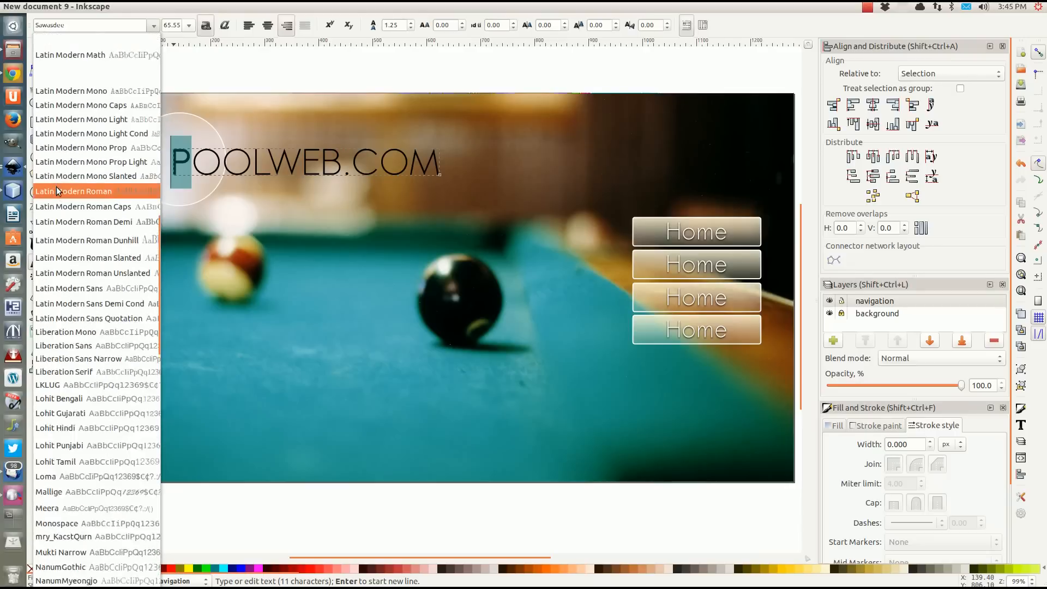
scroll(57, 189, up, 9)
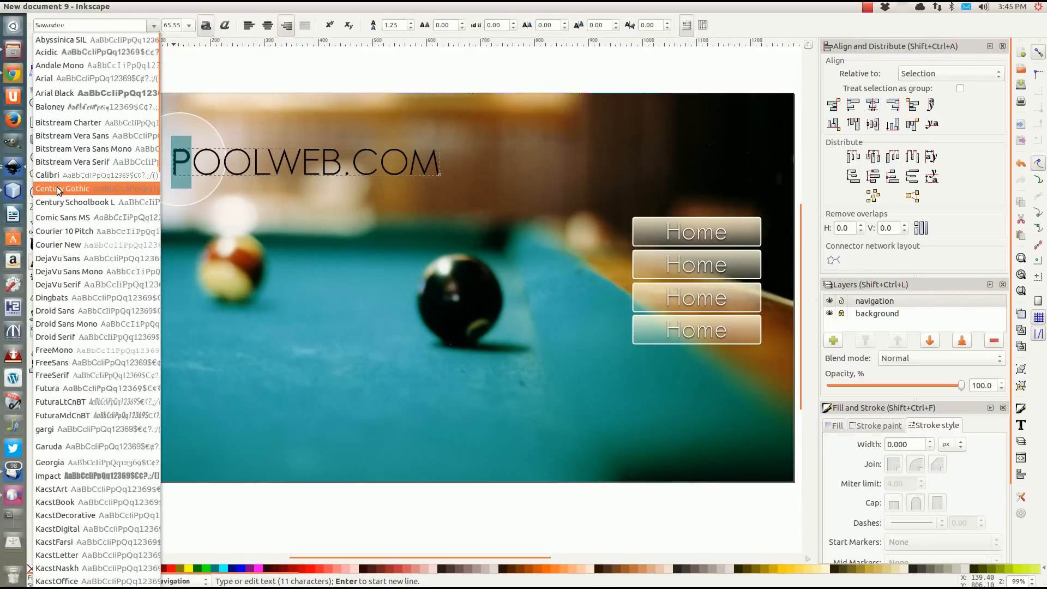
scroll(59, 190, down, 6)
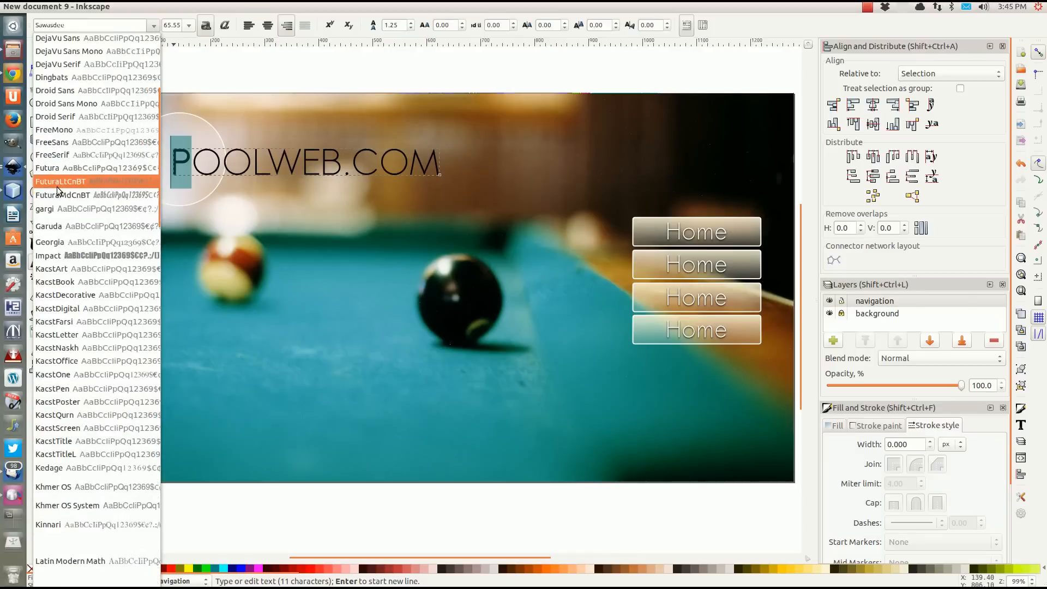
click(56, 255)
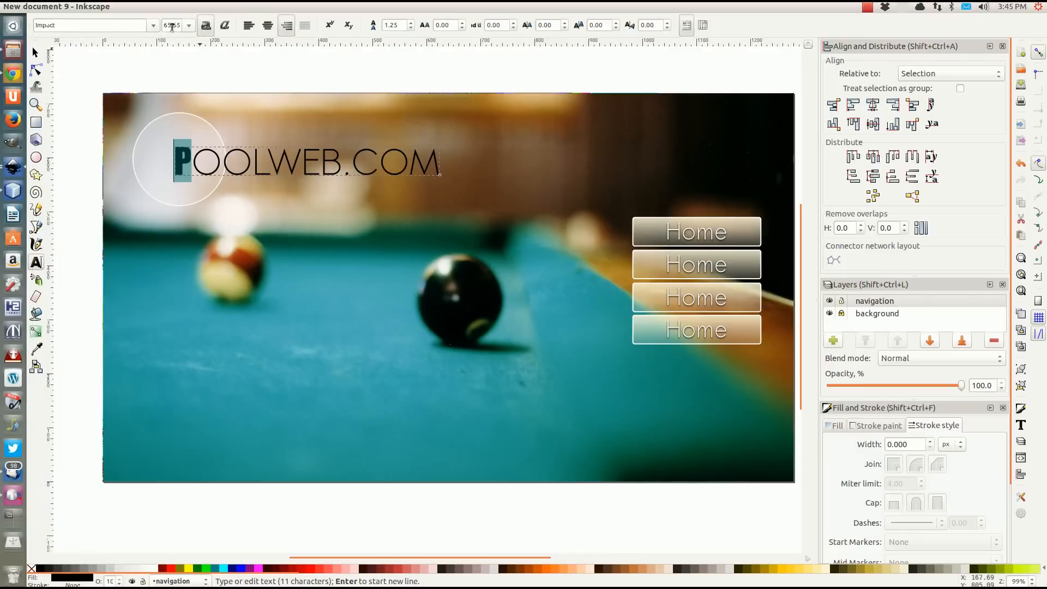
click(188, 25)
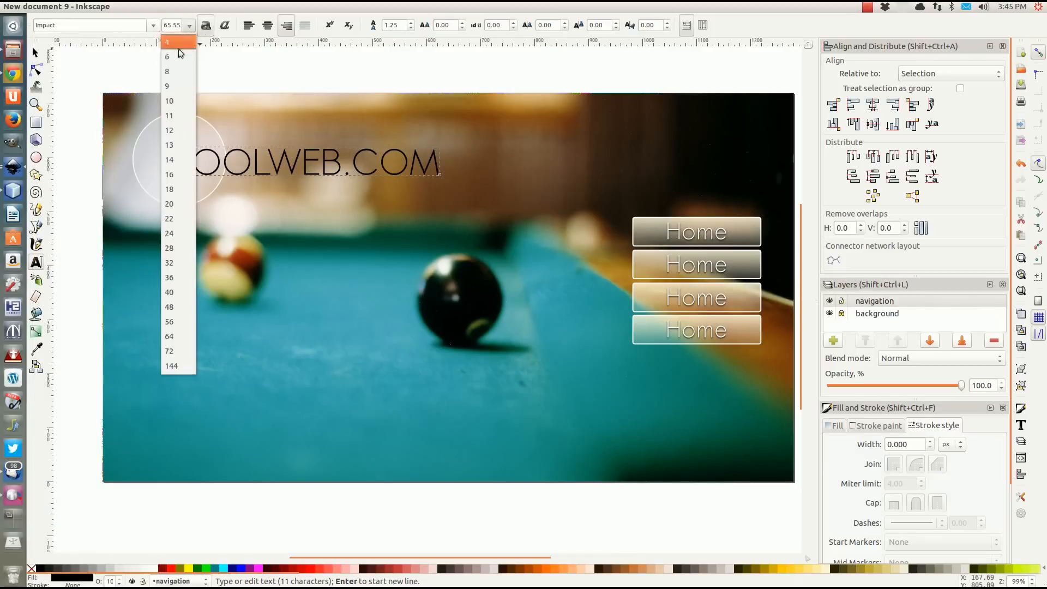
click(178, 350)
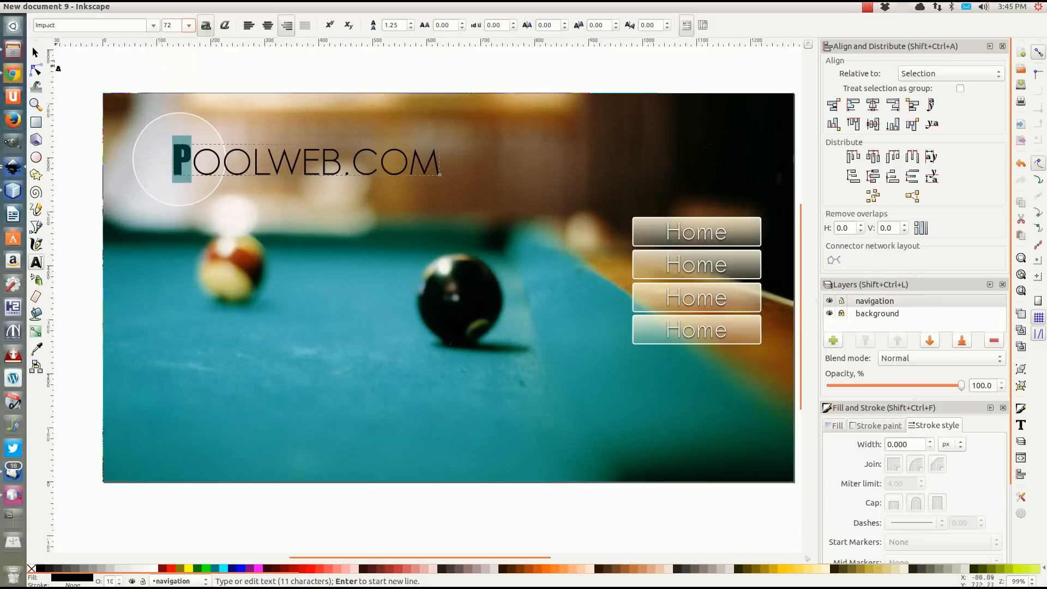
Move the "POOLWEB.COM" text about 3 px left and 3 px up, and deselect it.
key(F1)
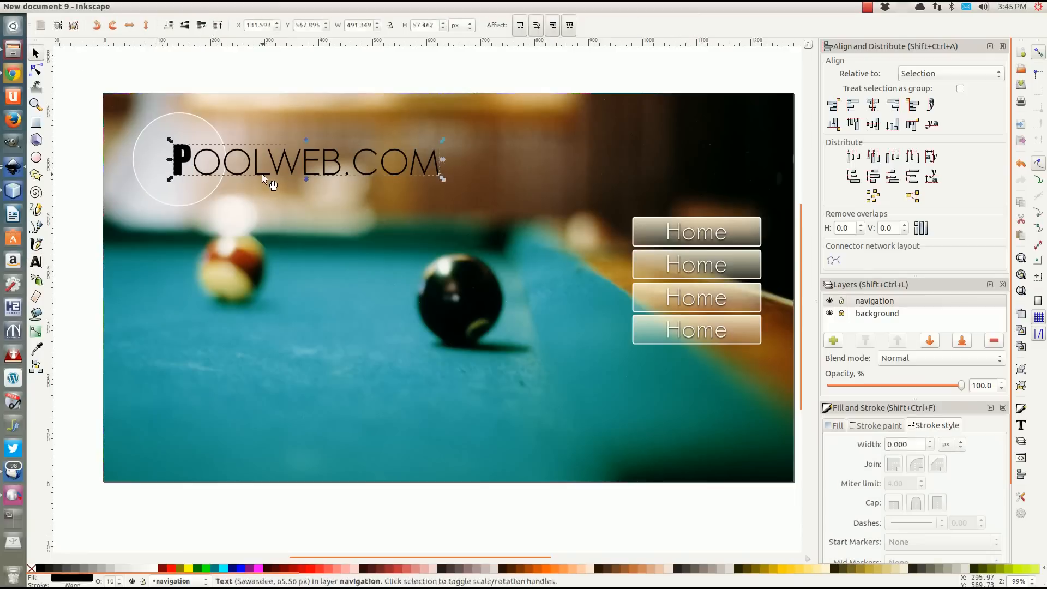
drag(262, 174, 260, 170)
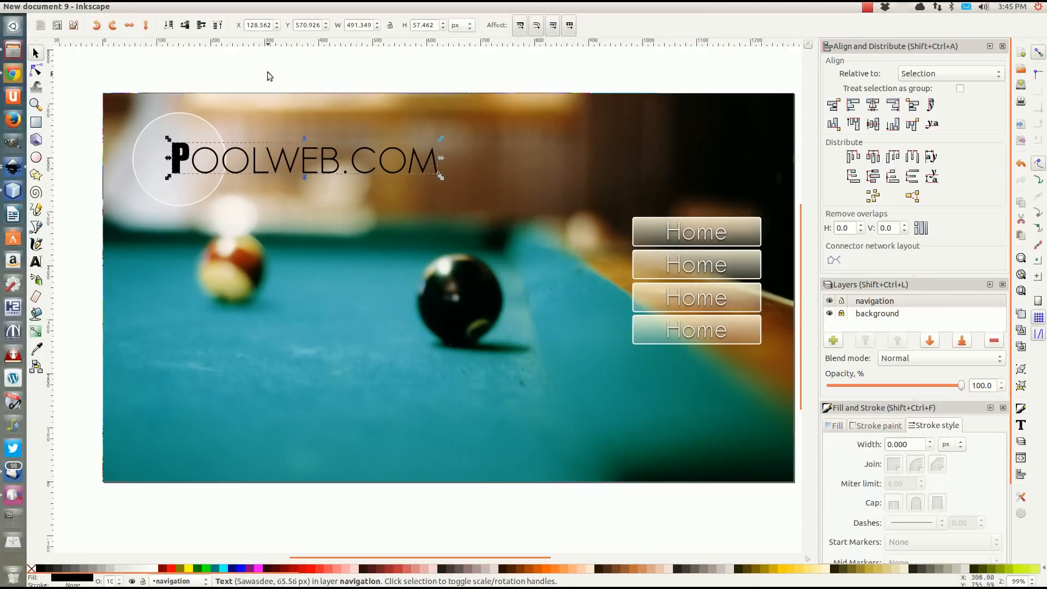
click(268, 73)
Add the footer text "poolweb.com ©" near the middle of the page's lower edge.
click(36, 262)
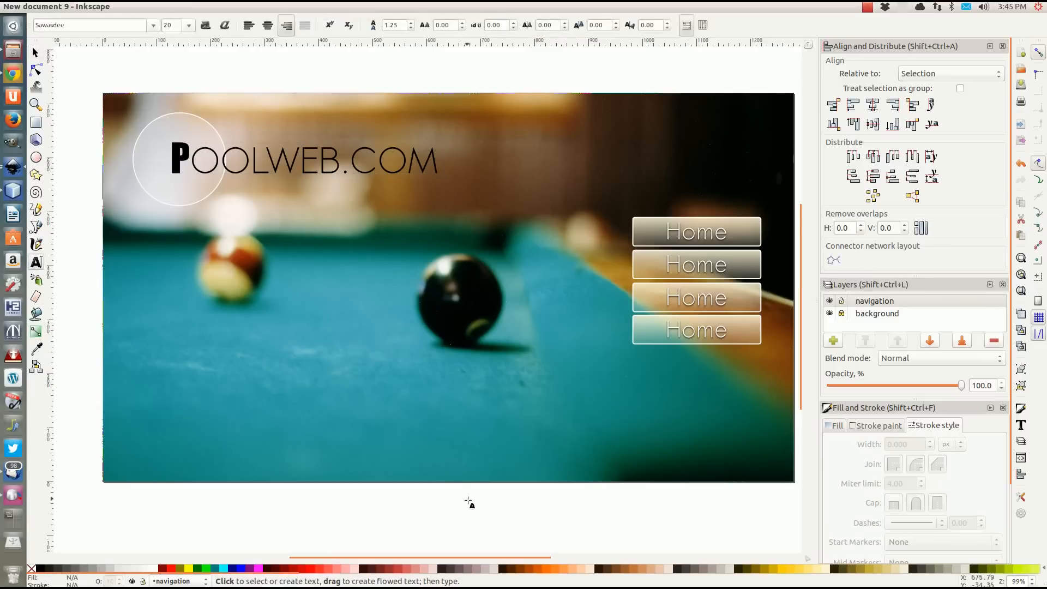
click(446, 467)
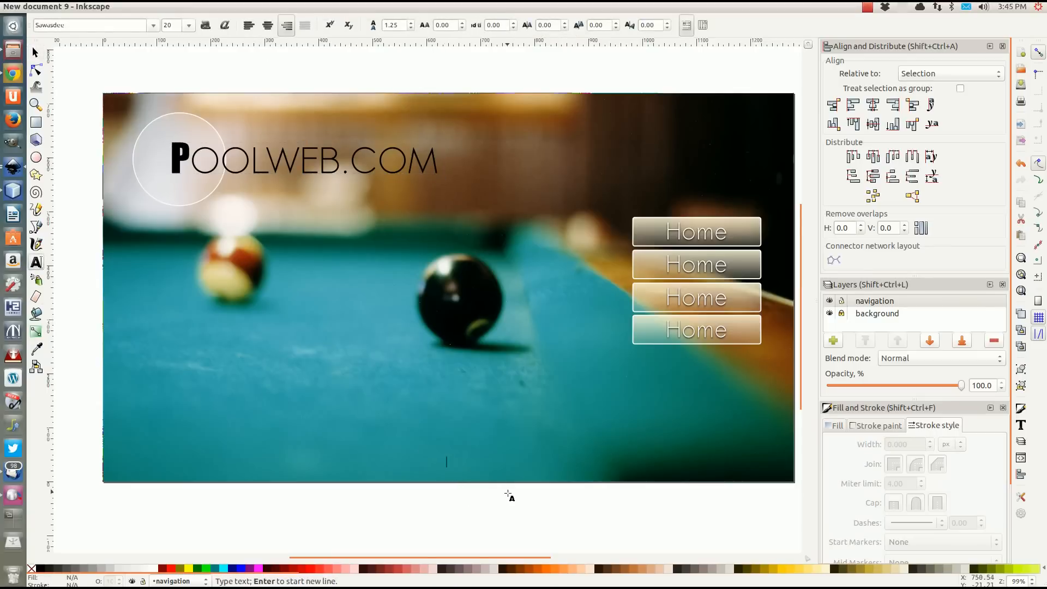
text(c)
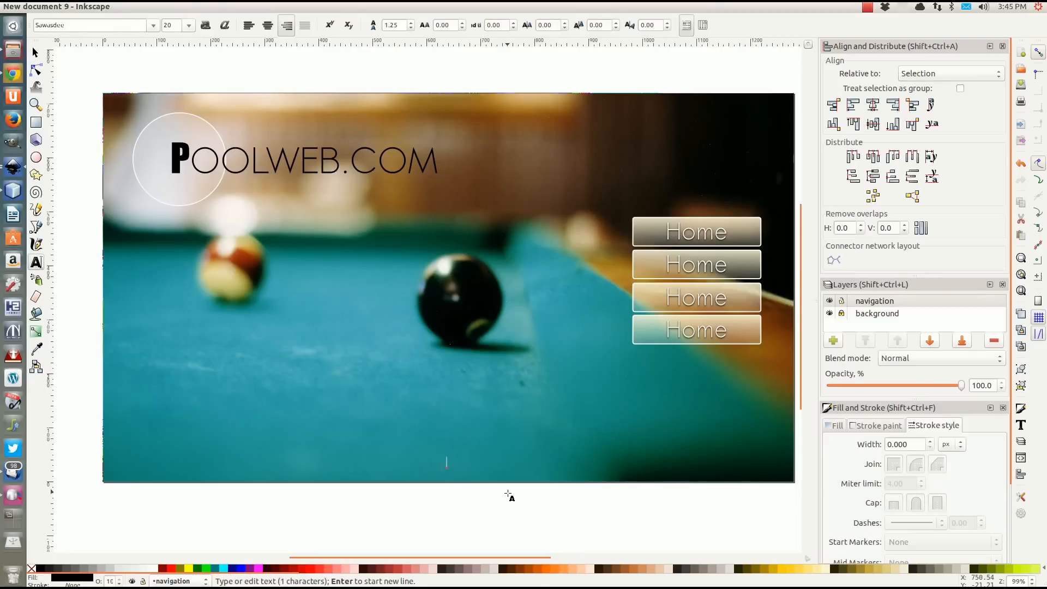
text(oolweb.co)
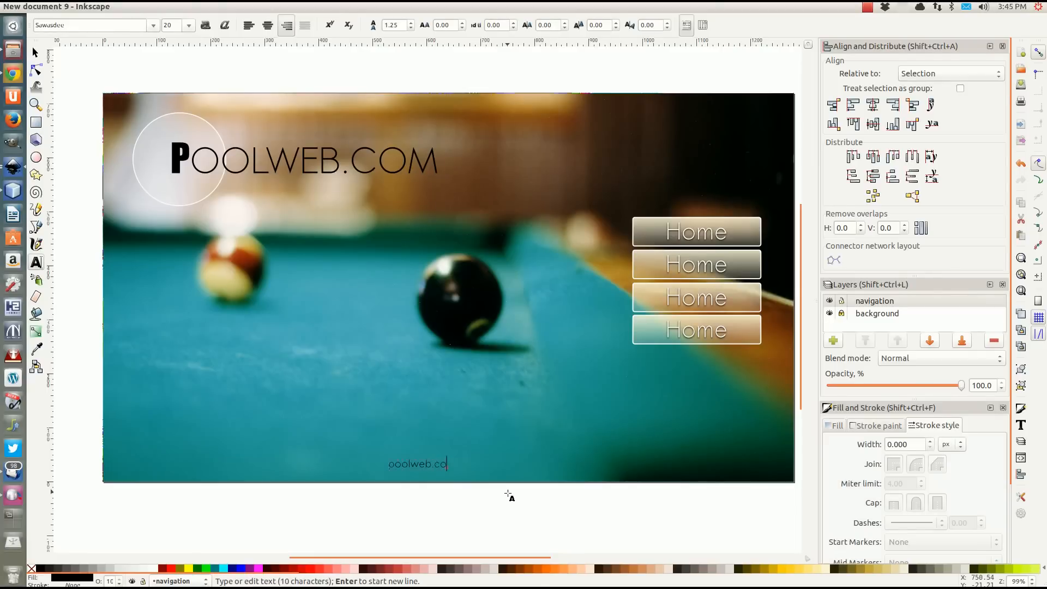
text(m ©)
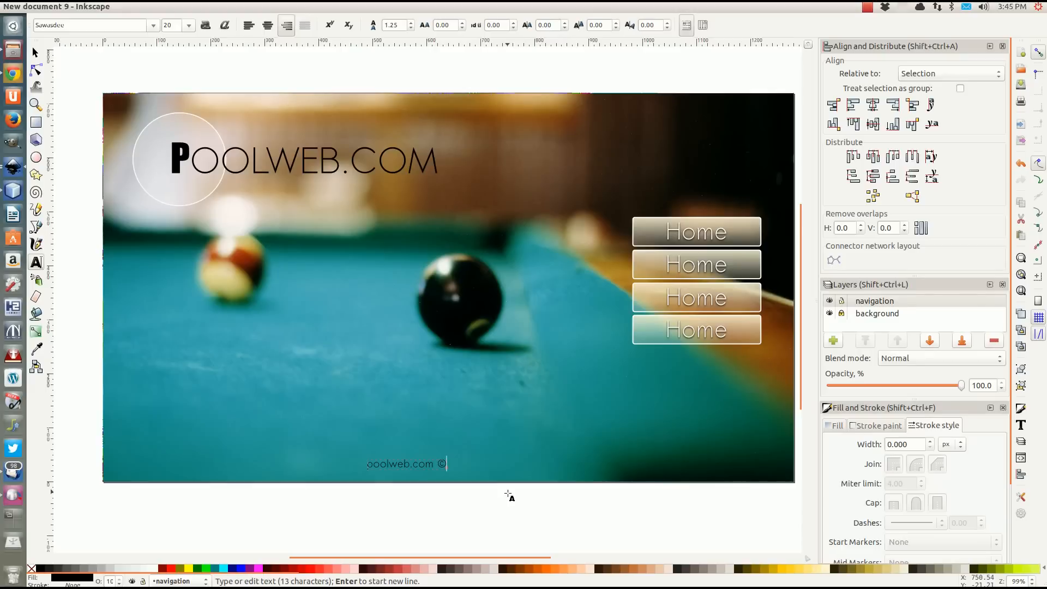
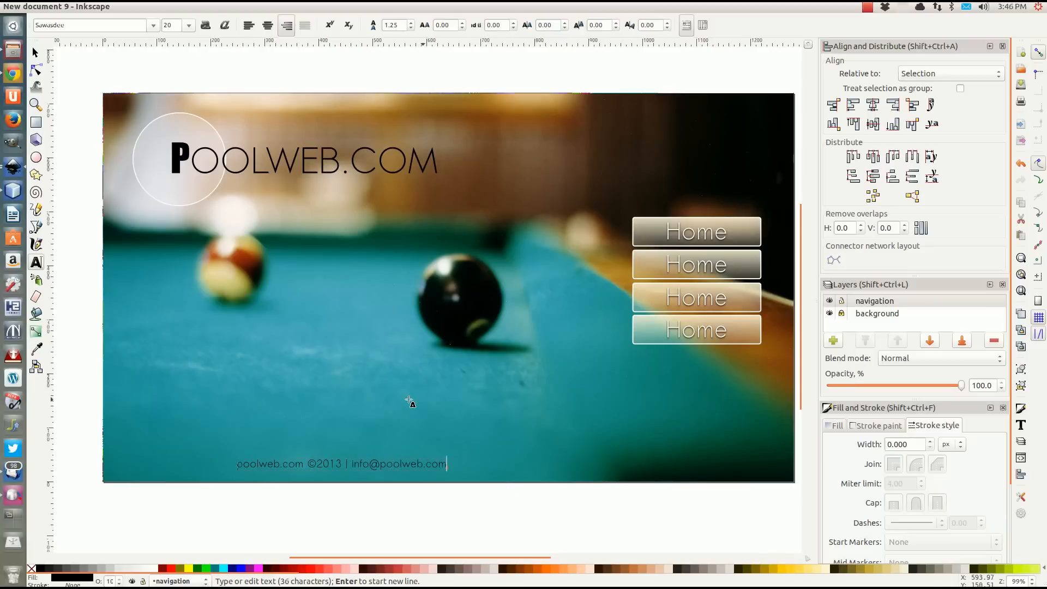
Move the footer text about 212 px right and 6 px up, and deselect it.
click(35, 53)
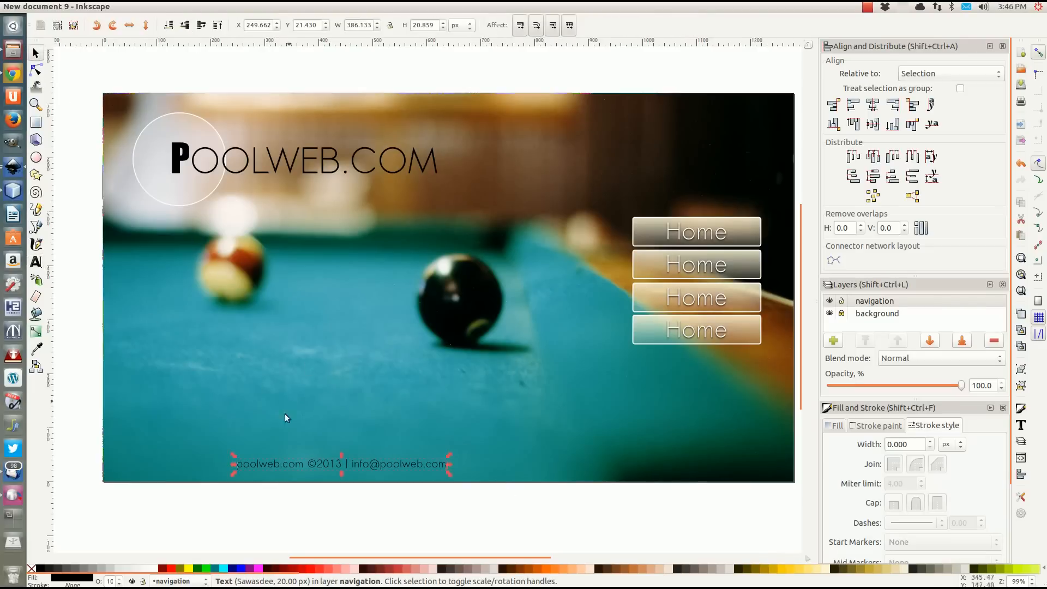
drag(277, 465, 393, 461)
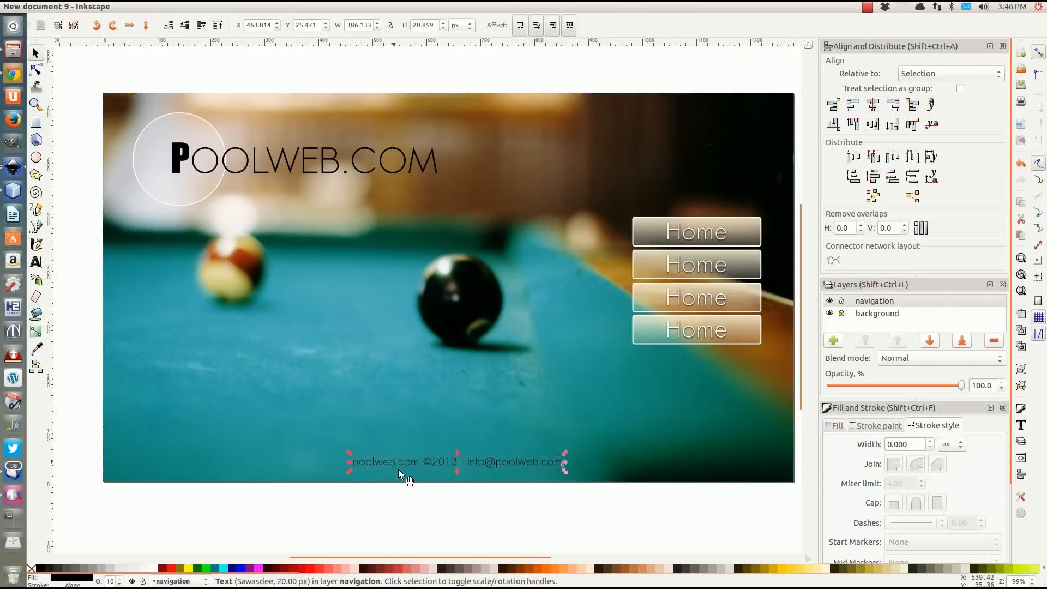
click(467, 523)
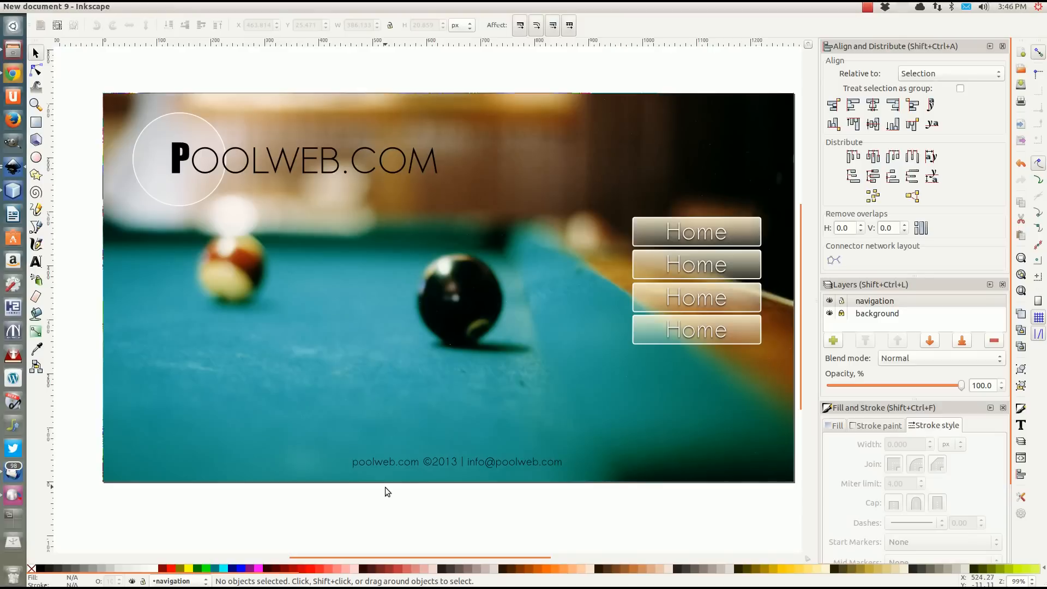
click(399, 463)
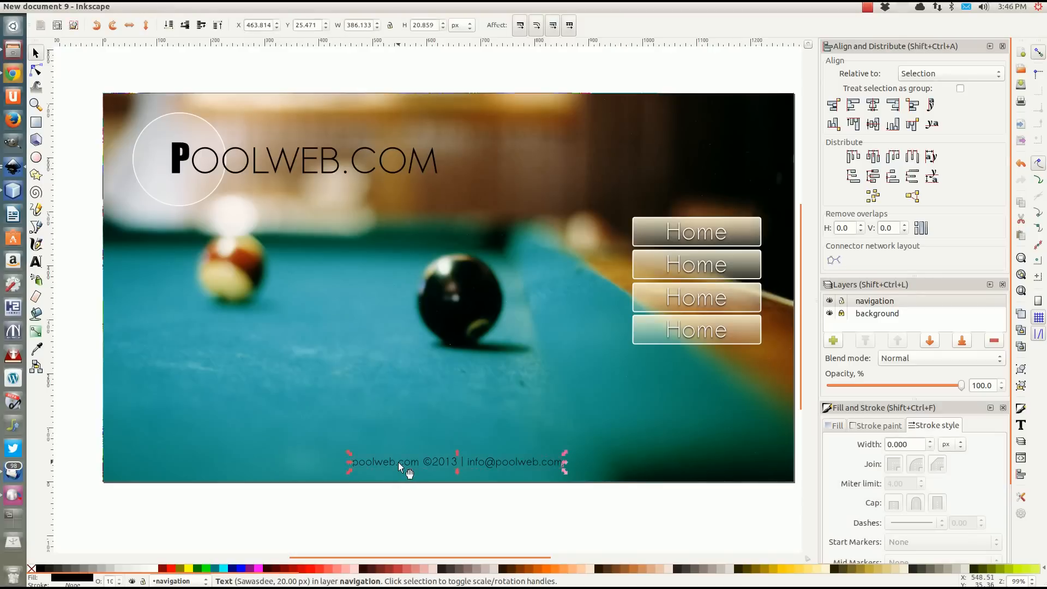
key(Left)
key(Up)
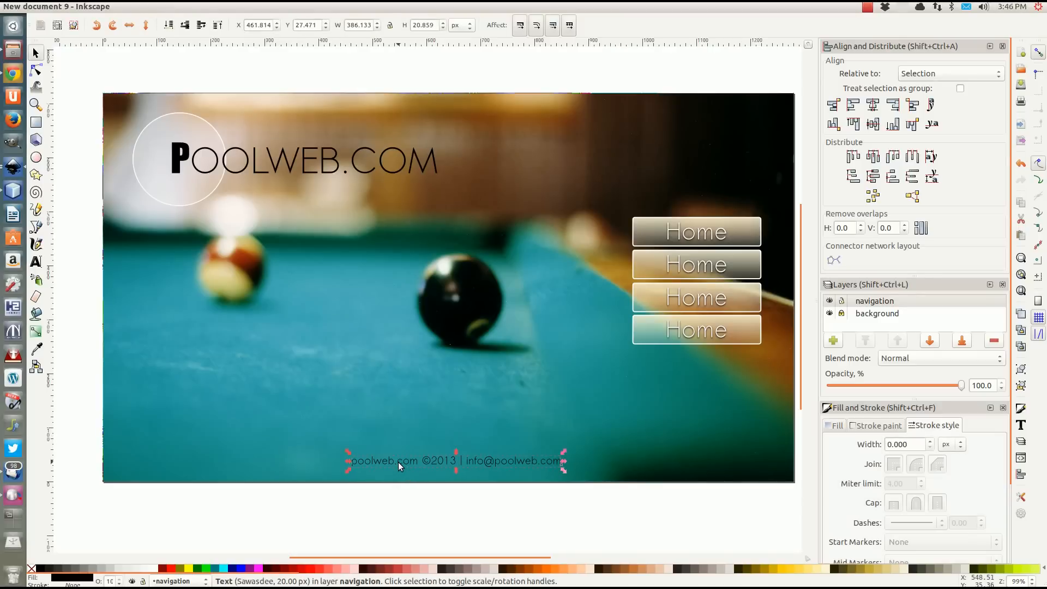
key(Escape)
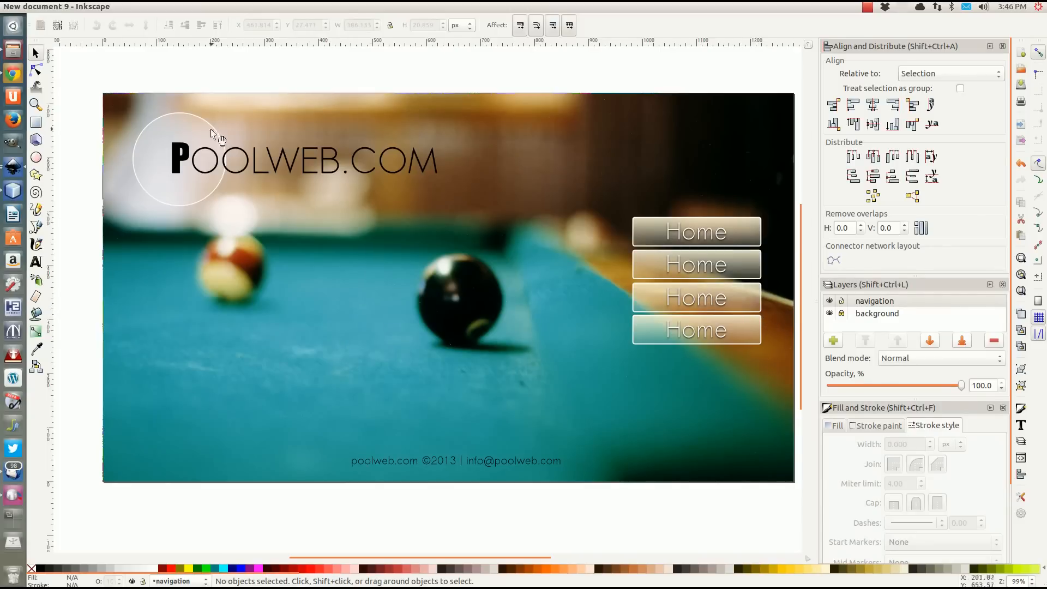
Group the logo circle with the "POOLWEB.COM" text.
click(194, 159)
click(197, 76)
click(169, 120)
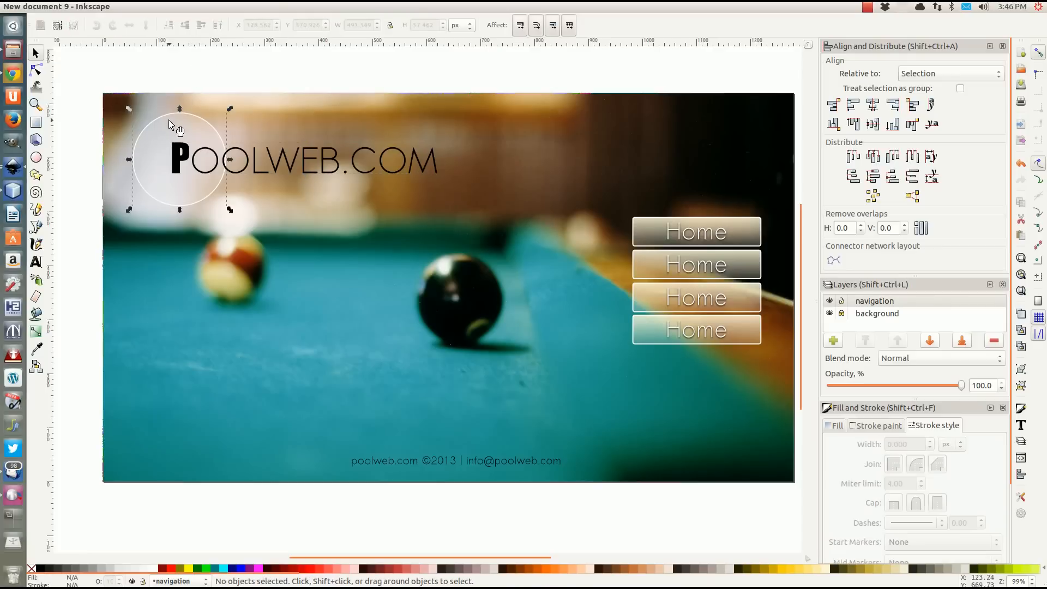
shift+click(254, 159)
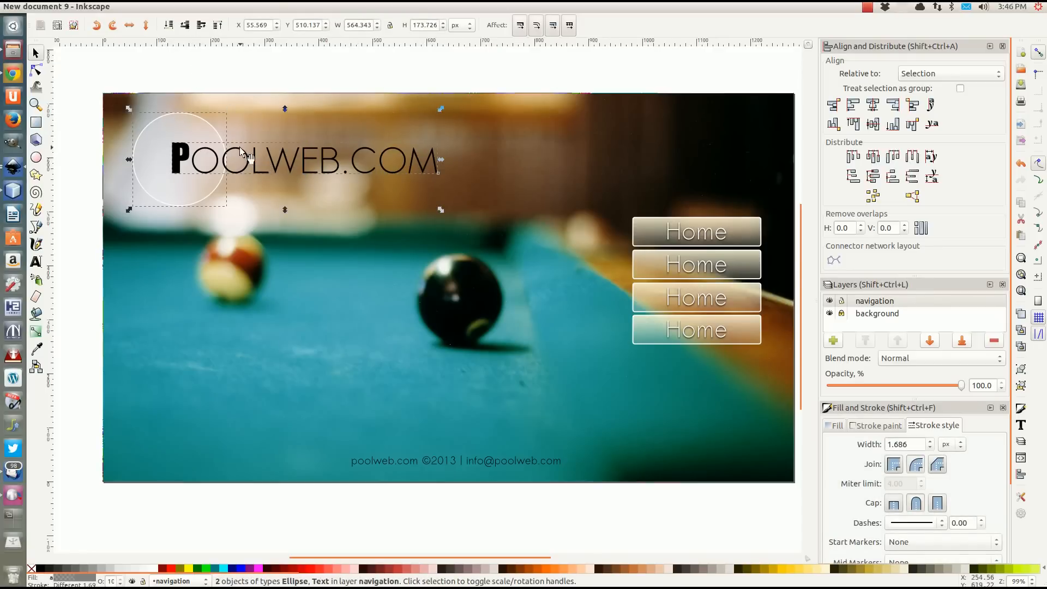
key(ctrl+g)
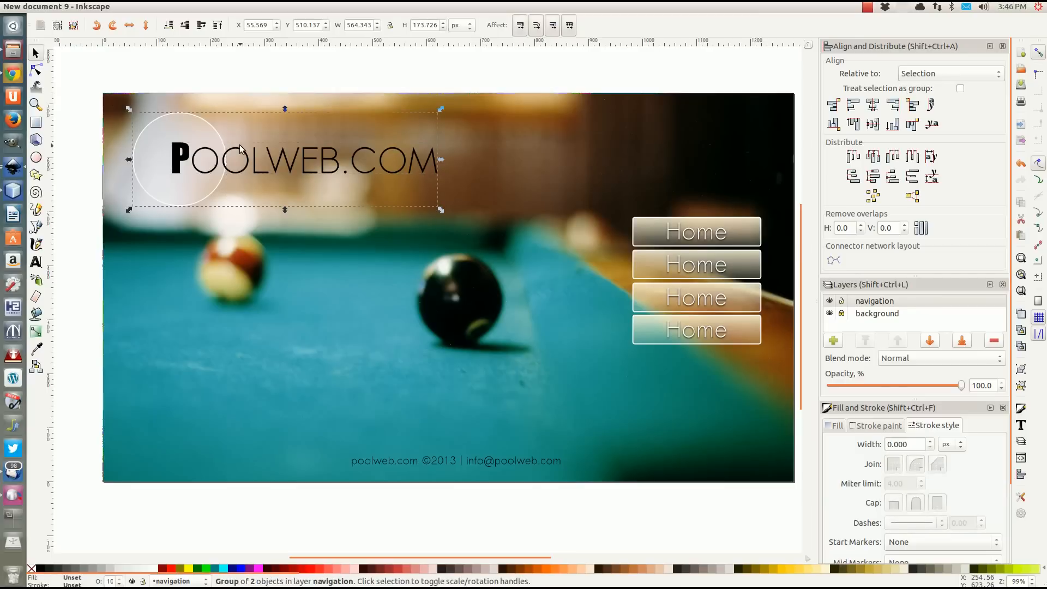
Change the white label of the second navigation button to "Mission" and deselect it.
click(689, 245)
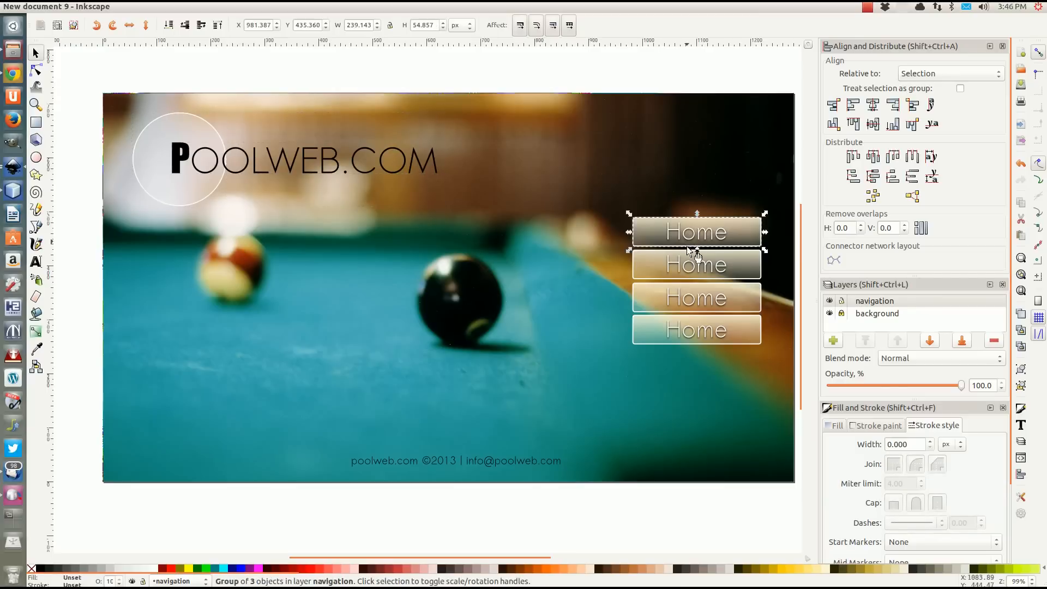
click(693, 267)
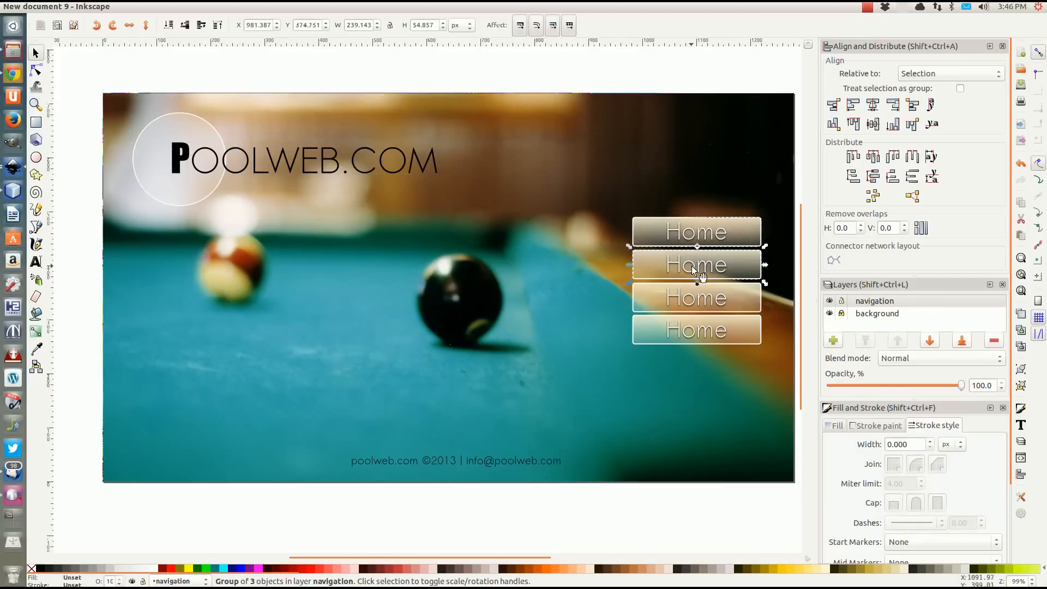
click(36, 262)
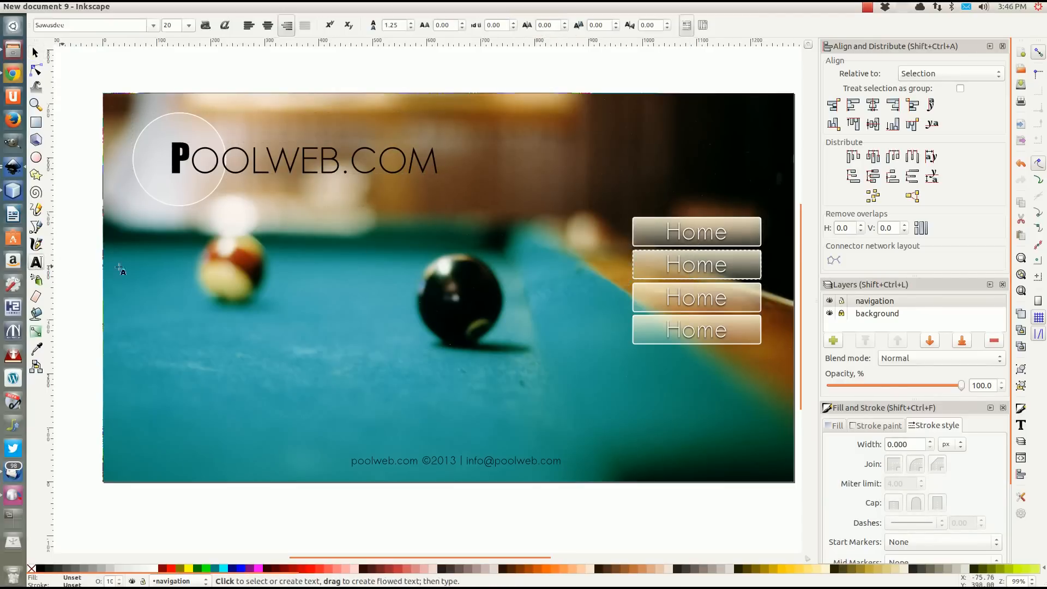
double_click(670, 265)
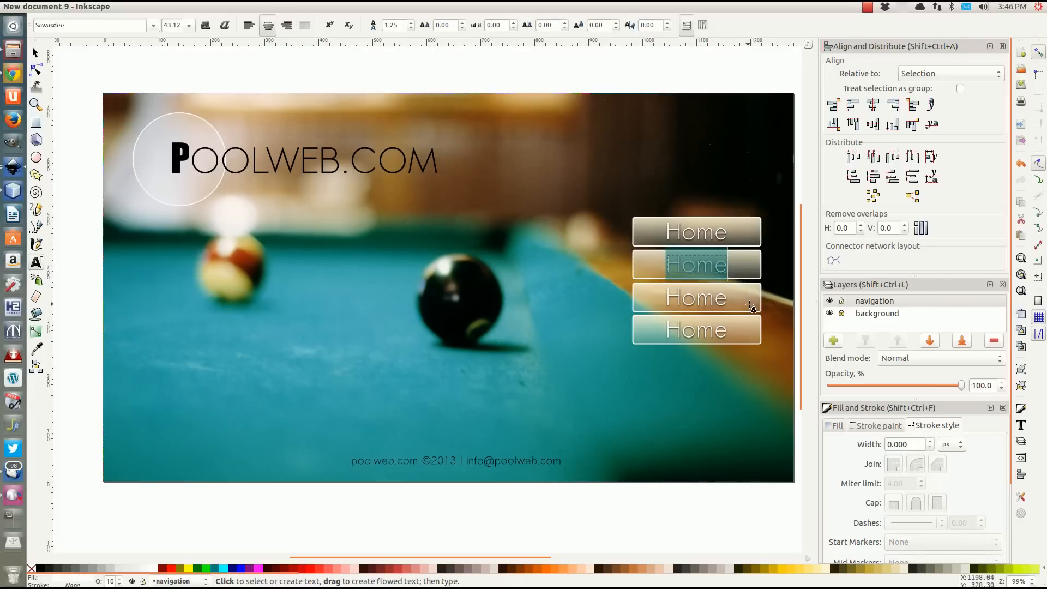
text(m)
key(BackSpace)
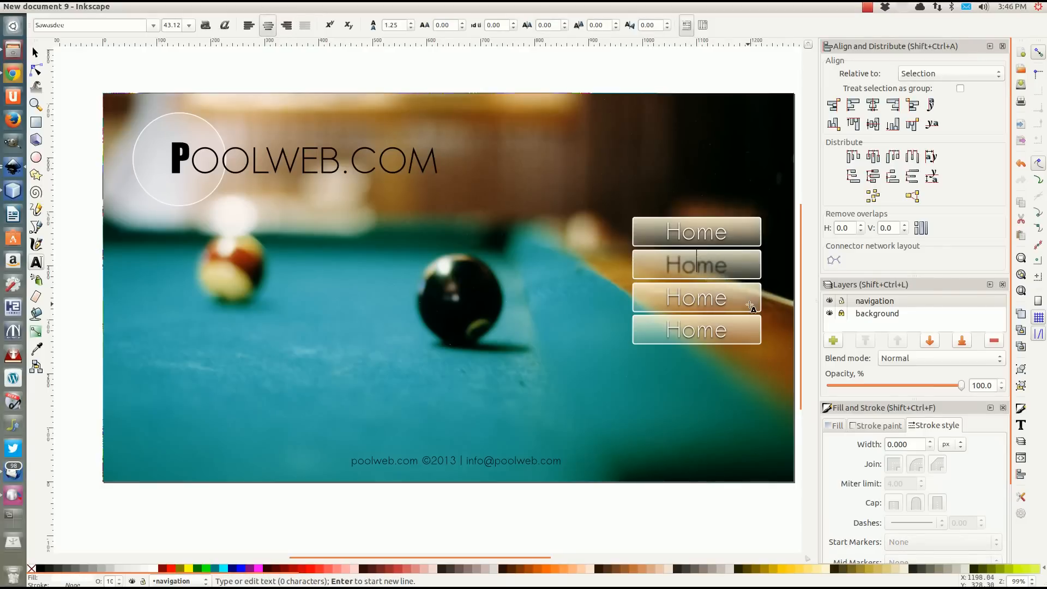
text(Mission)
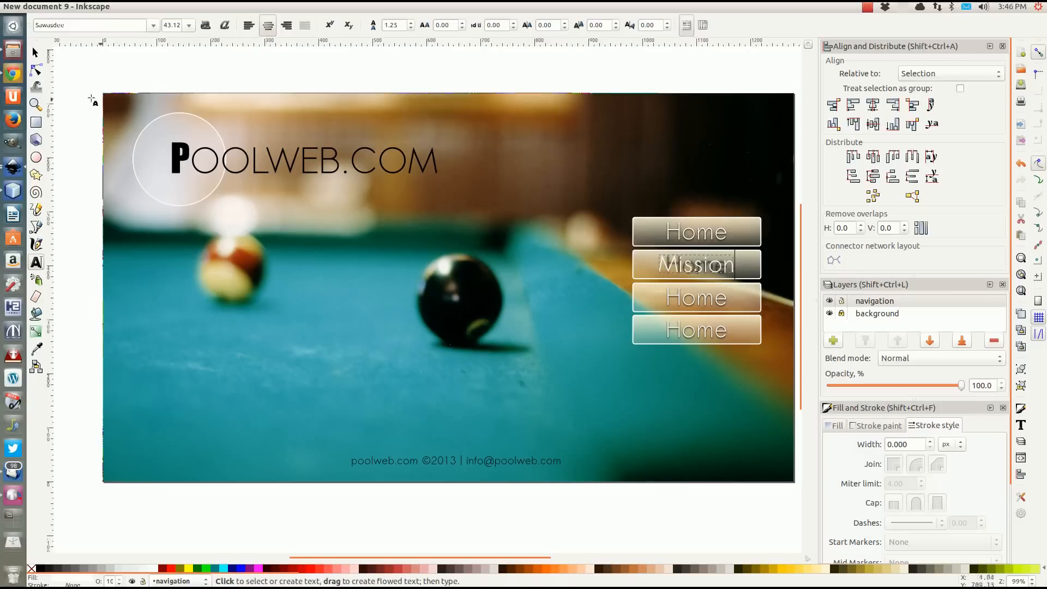
click(35, 53)
click(170, 68)
Change the blurred shadow text behind the second button's label to "Mission".
click(719, 275)
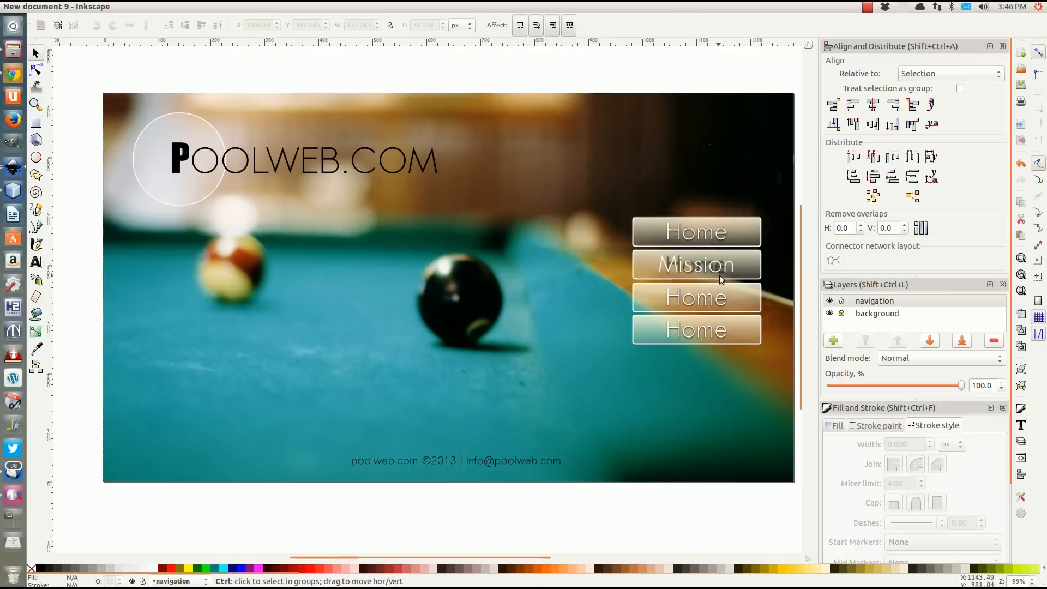
scroll(719, 275, up, 3)
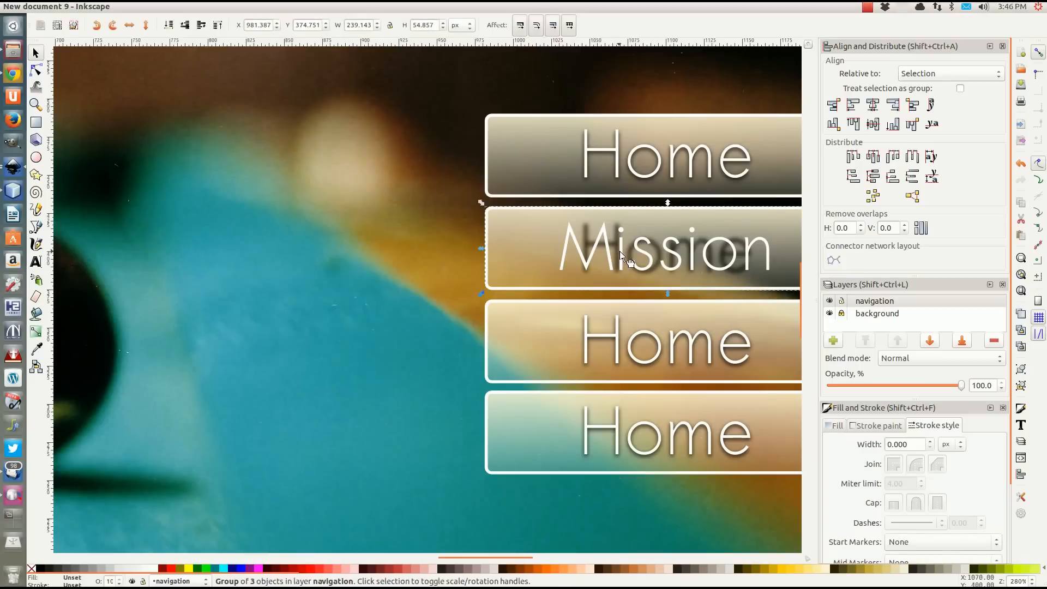
double_click(622, 256)
click(621, 257)
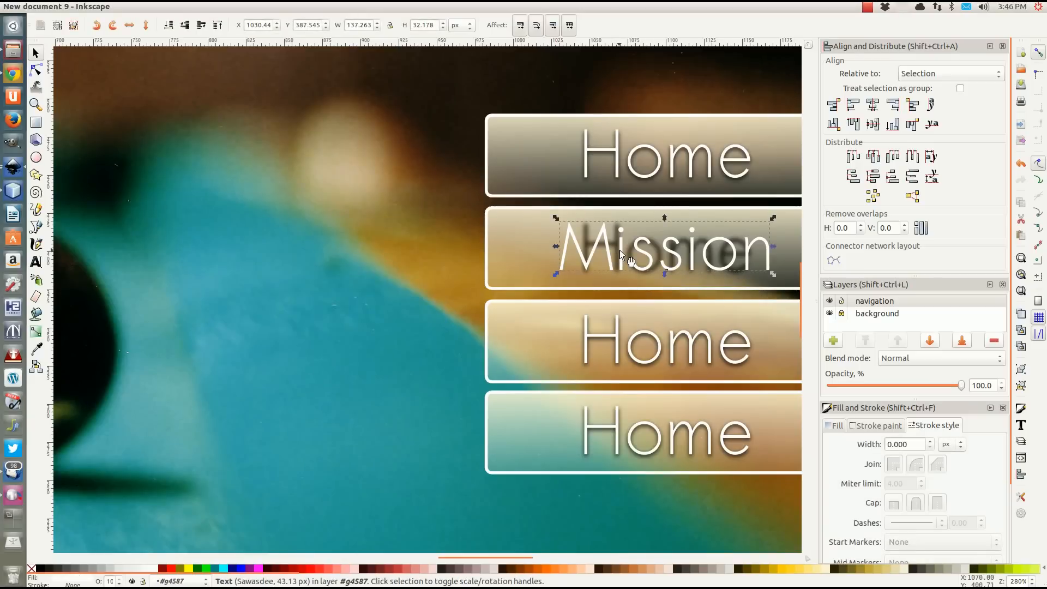
drag(620, 252, 643, 248)
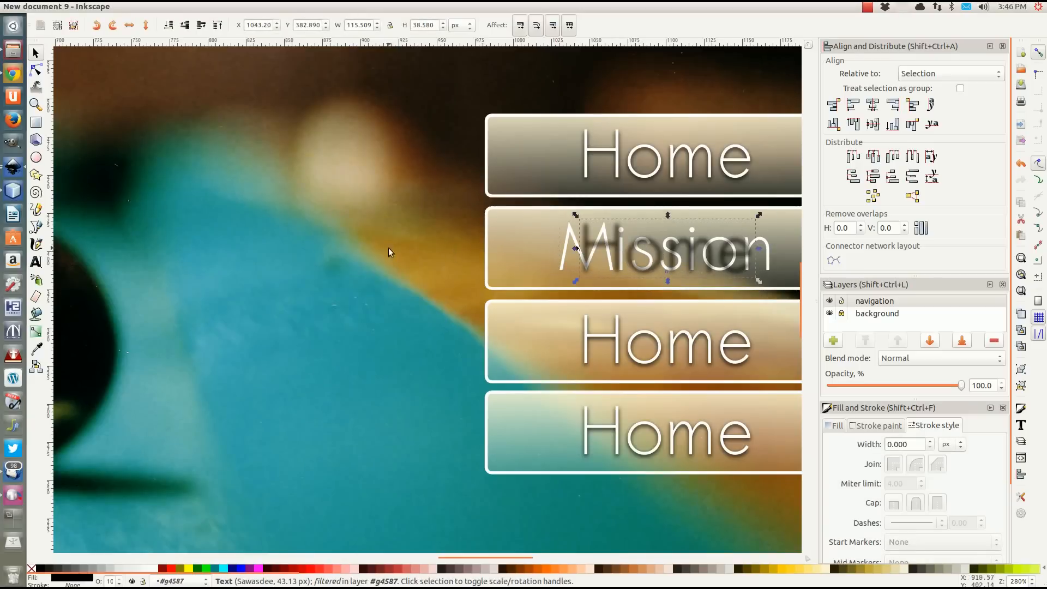
click(36, 261)
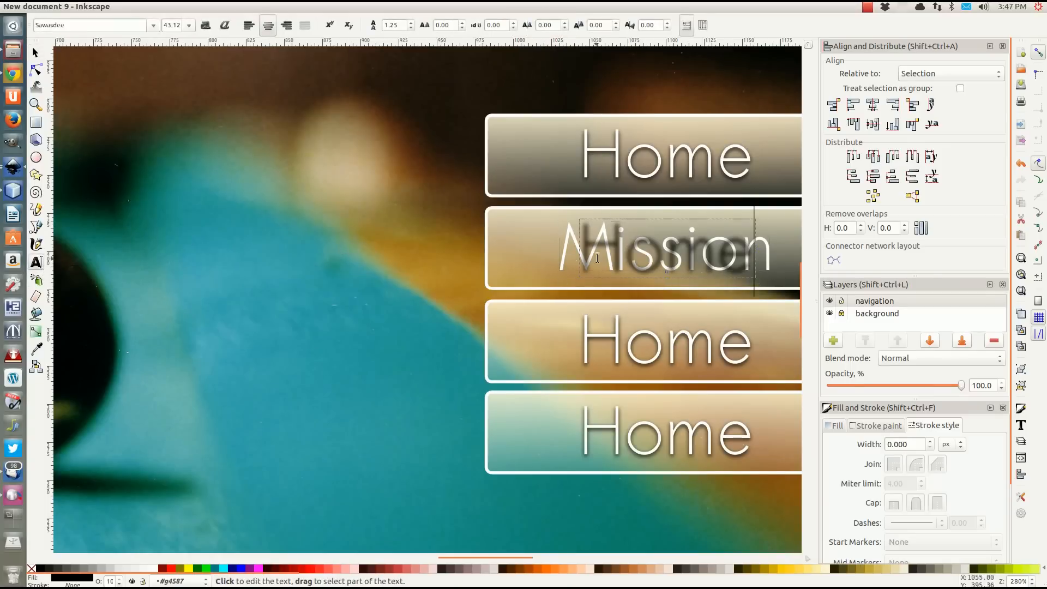
drag(586, 257, 730, 314)
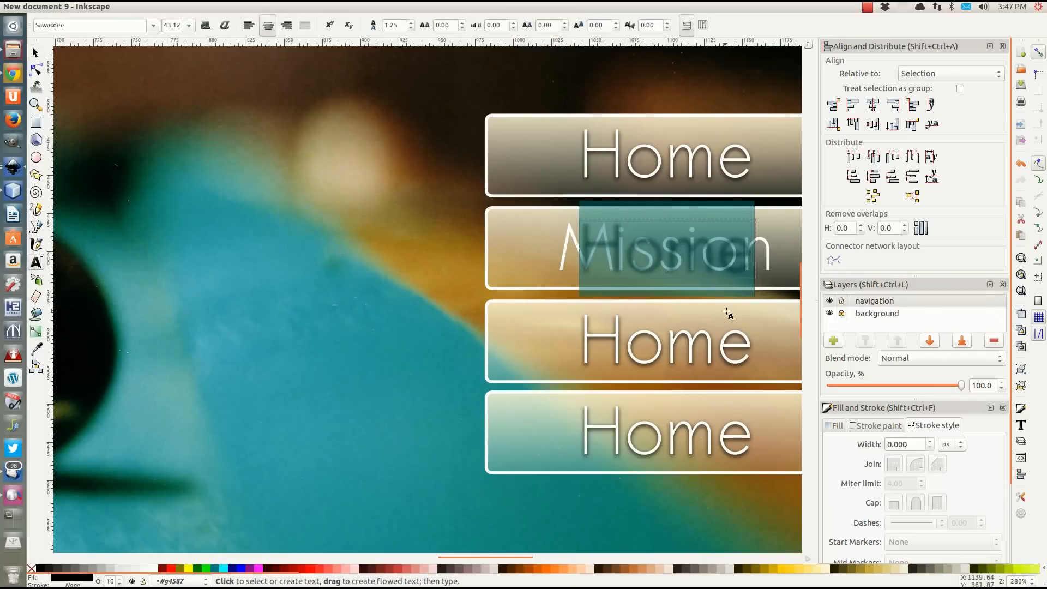
text(Mission)
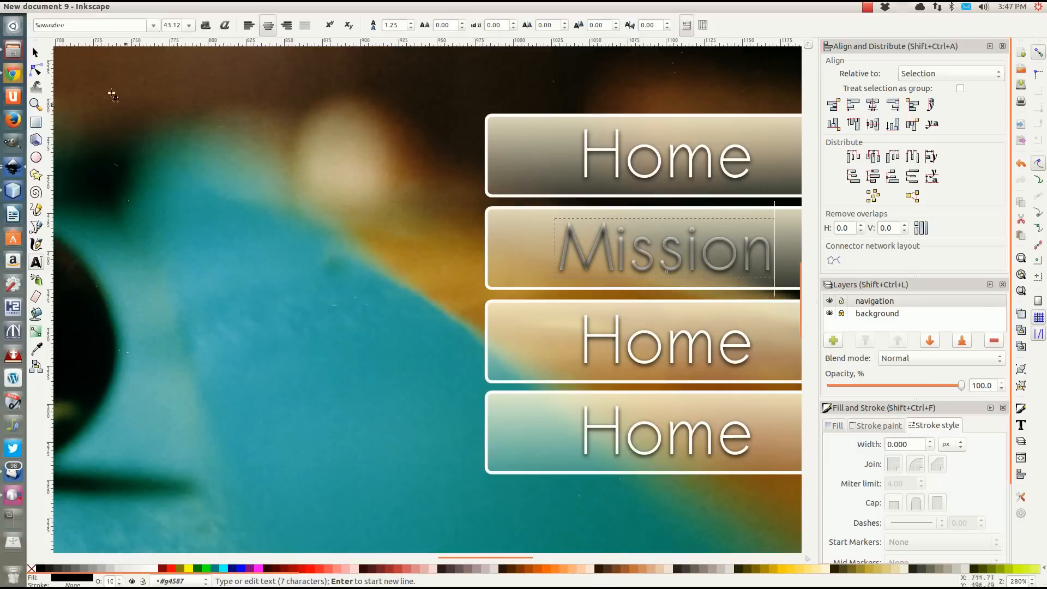
click(36, 52)
Try to lower the "Mission" shadow text beneath its white label.
key(ctrl+Page_Down)
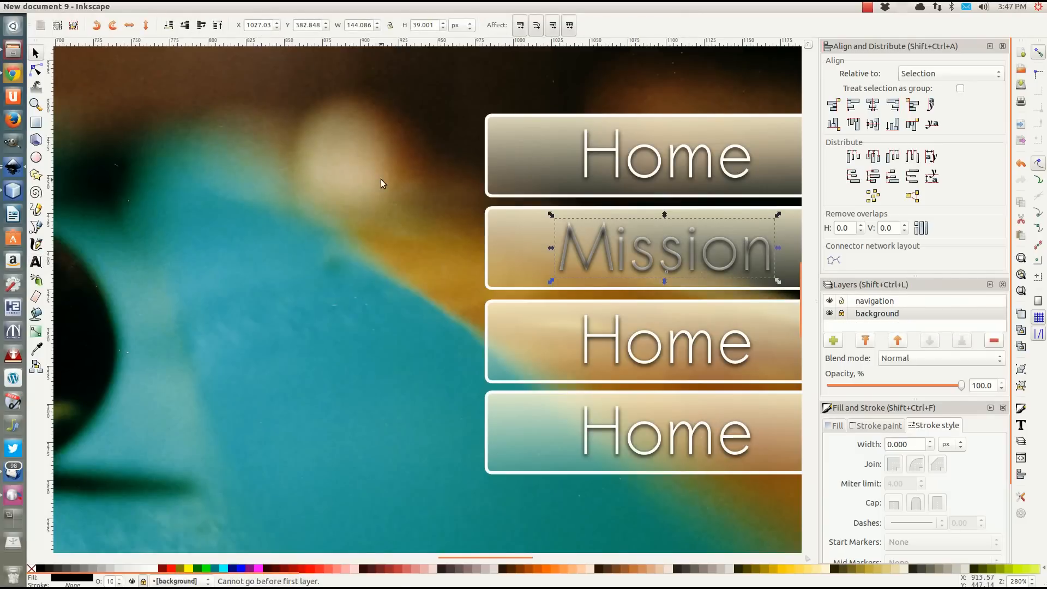
key(ctrl+Page_Up)
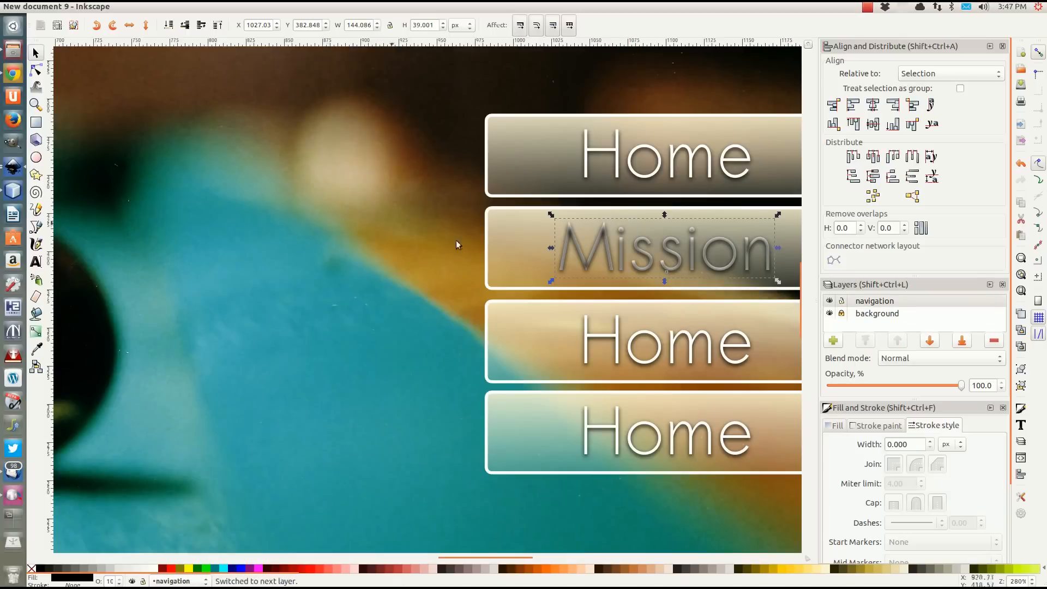
click(675, 254)
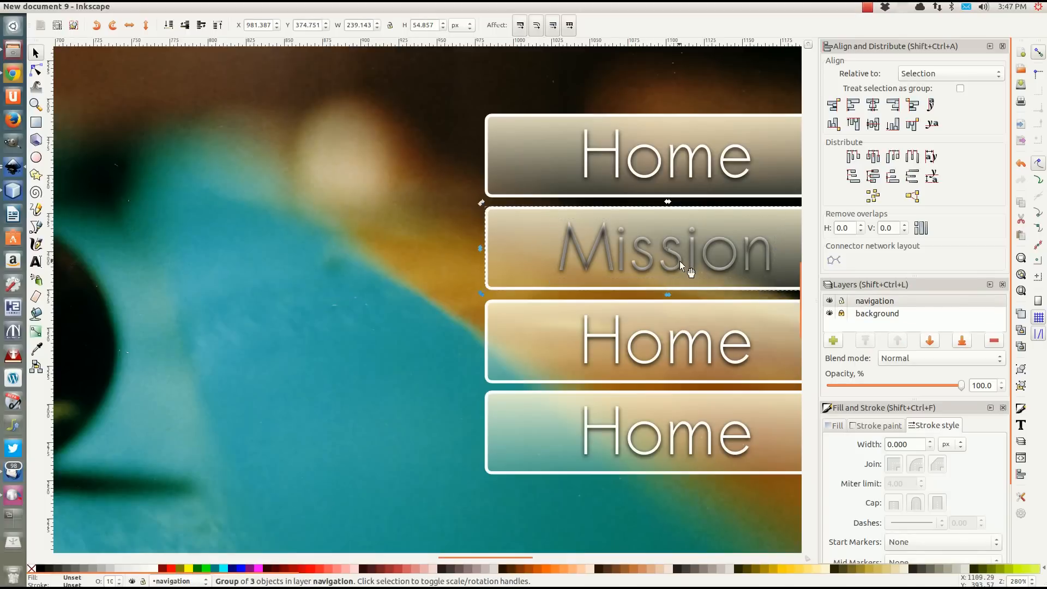
double_click(574, 263)
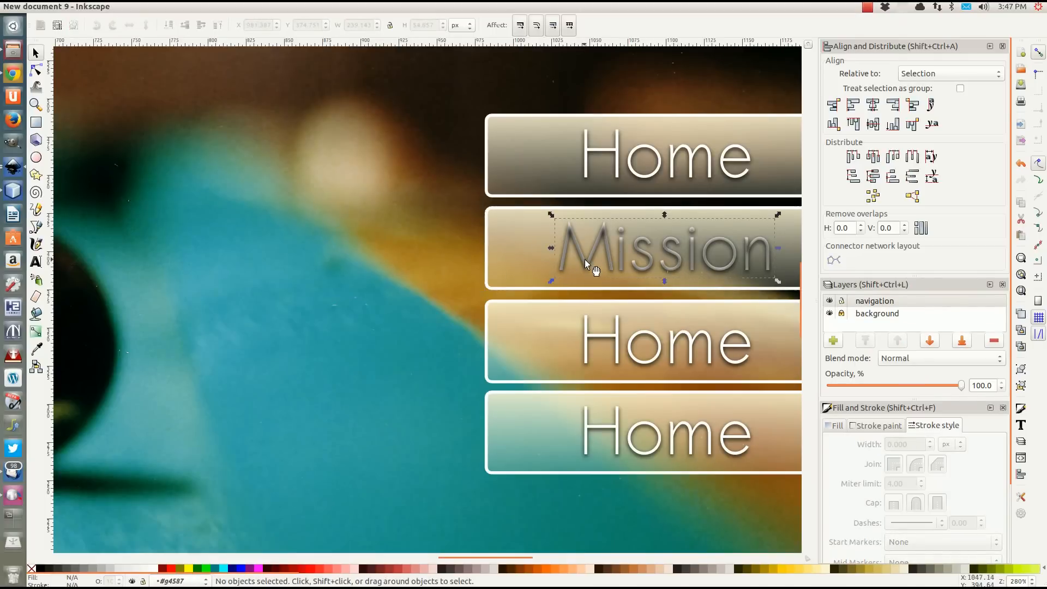
ctrl+click(585, 259)
key(ctrl+Page_Down)
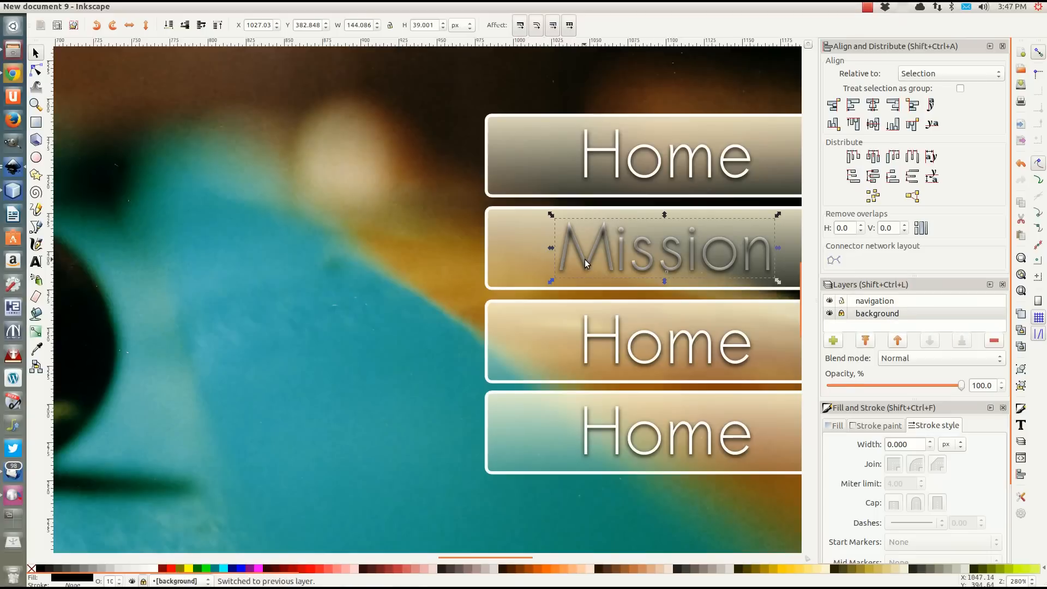
key(ctrl+Page_Up)
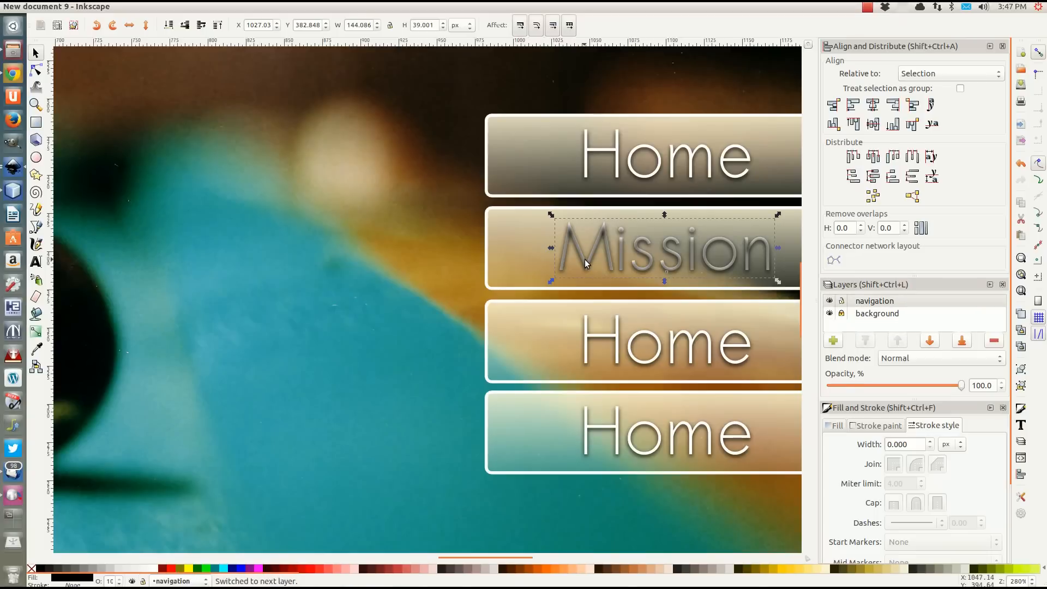
key(ctrl+Page_Up)
click(430, 244)
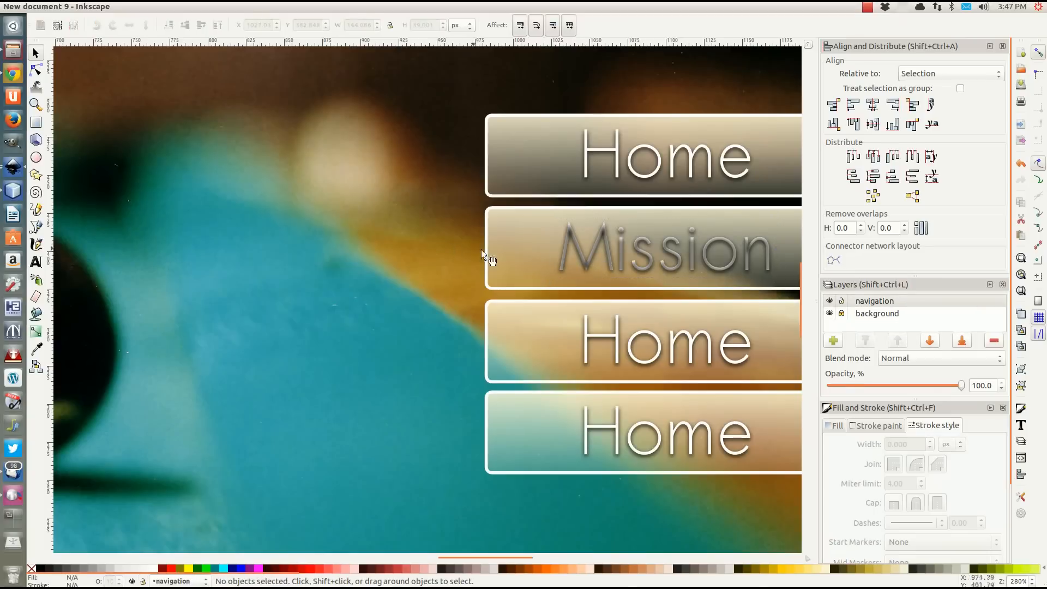
click(578, 233)
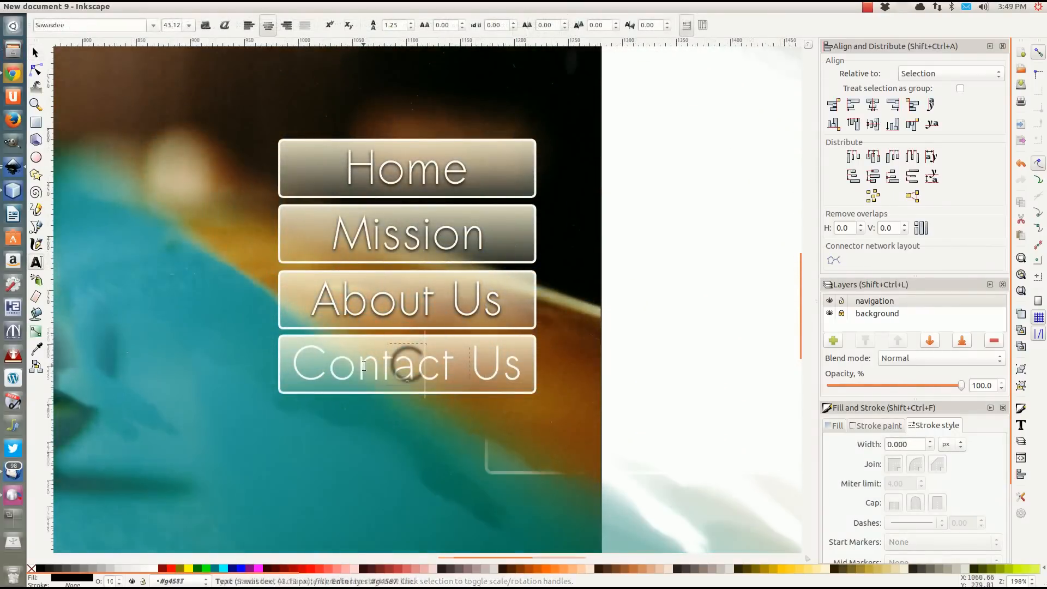
Complete the shadow text of the fourth navigation button as "Contact Us".
text(ta)
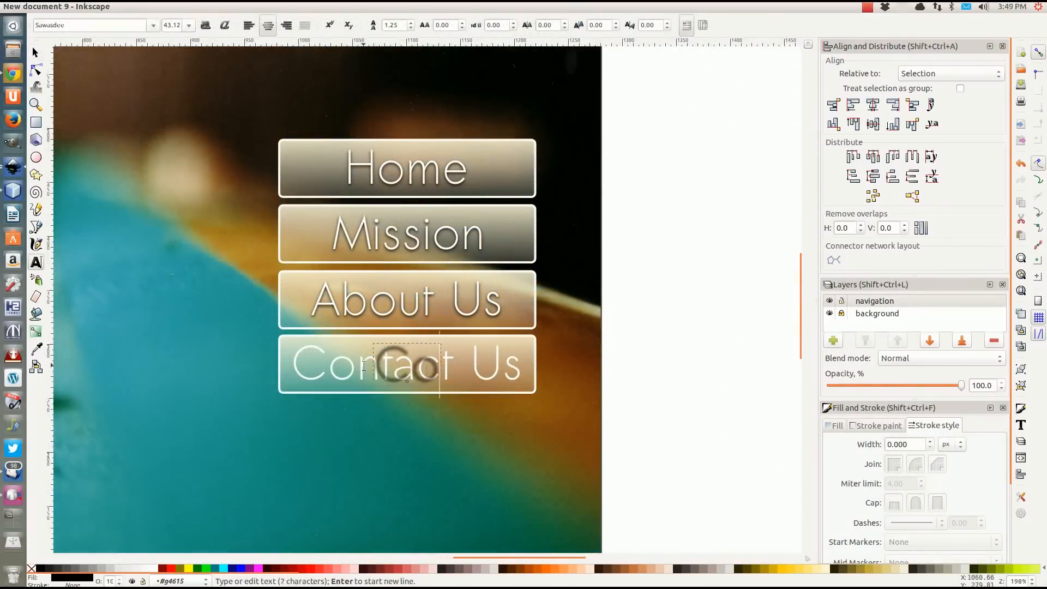
text(ct Us)
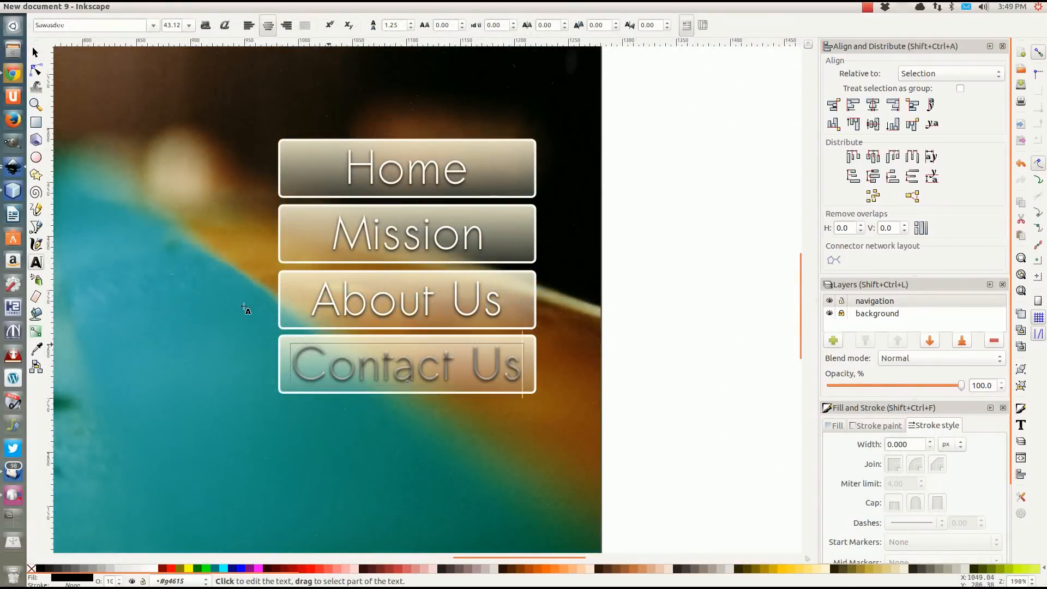
click(38, 57)
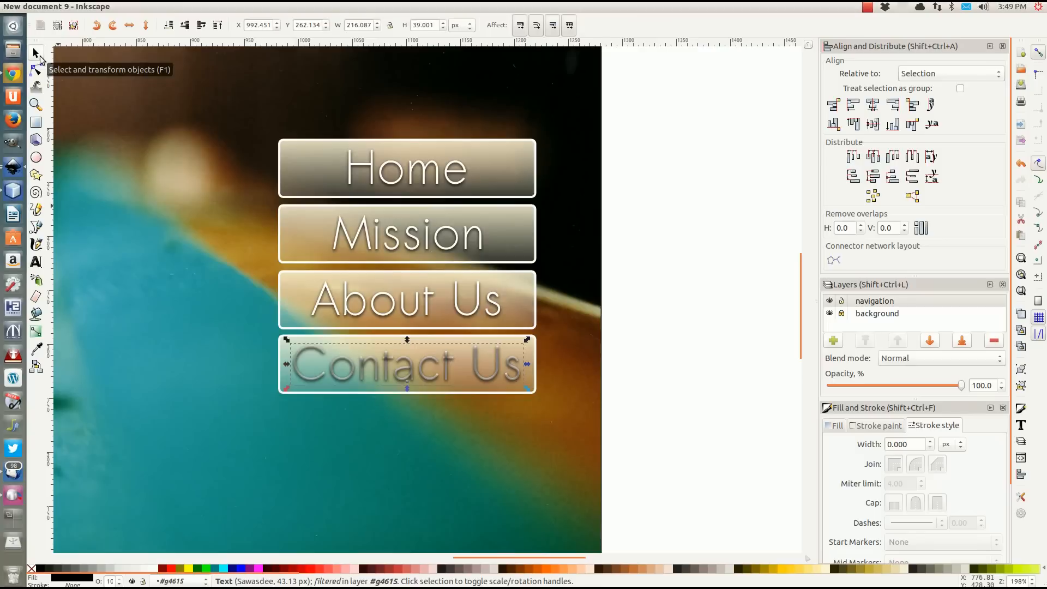
Deselect the "Contact Us" shadow text and lock the navigation layer.
click(637, 228)
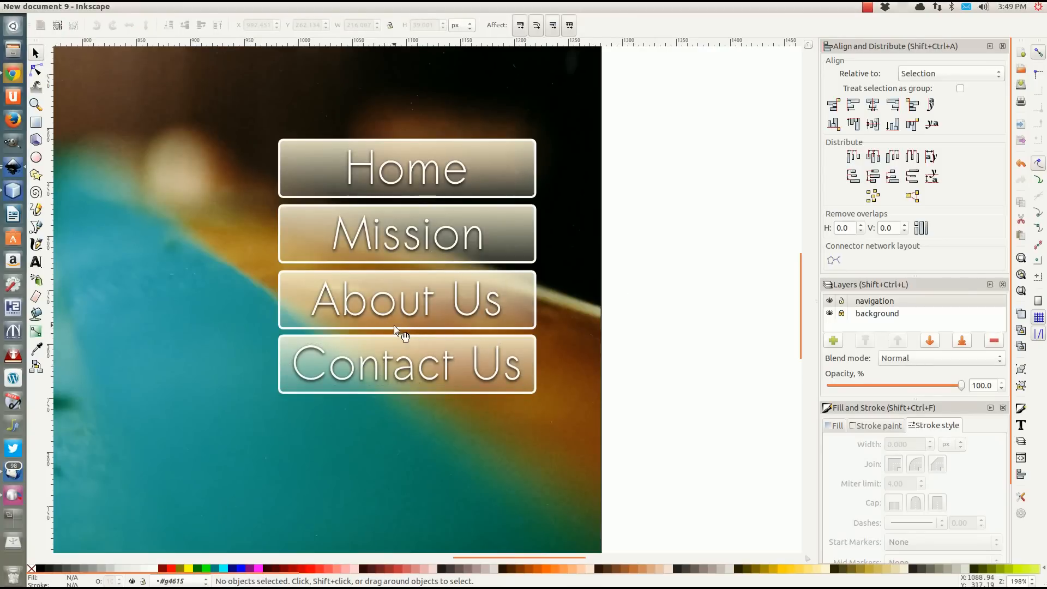
scroll(394, 326, down, 4)
scroll(394, 326, up, 2)
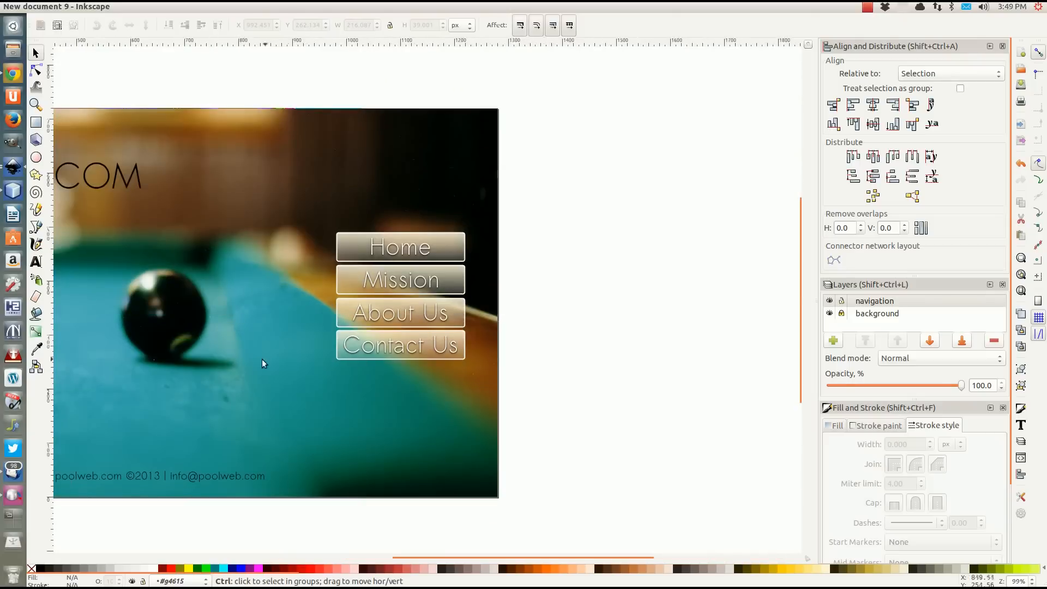
drag(237, 355, 495, 350)
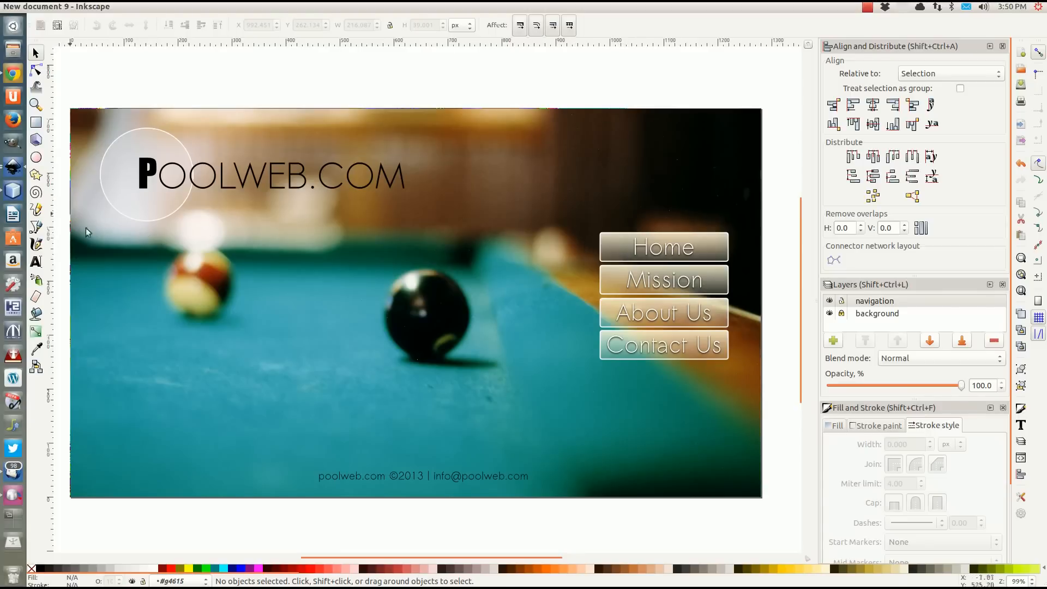
click(850, 302)
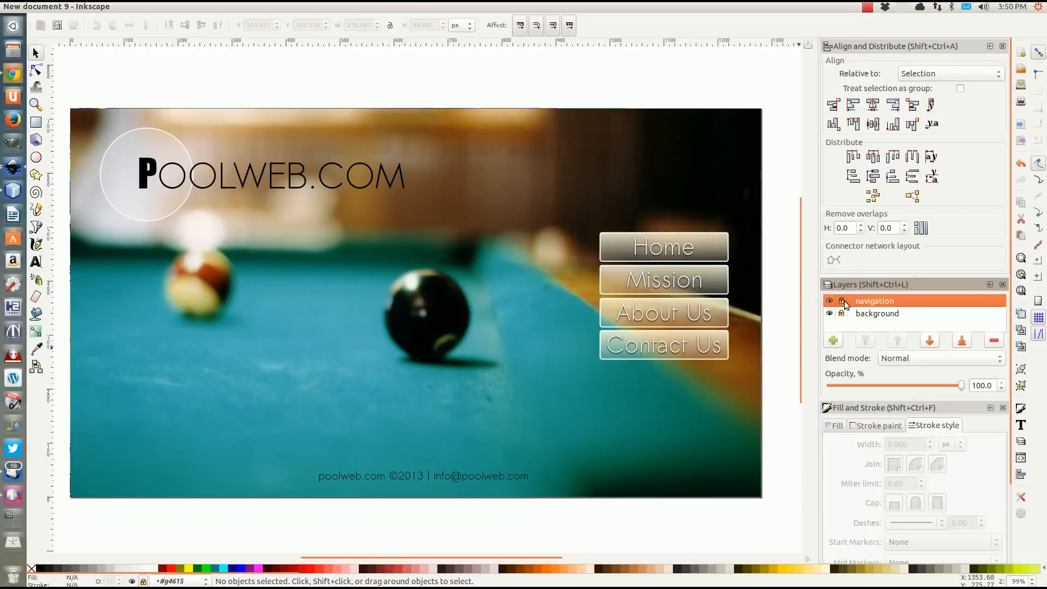
Add a layer named "body" with its position set above the current navigation layer.
click(832, 341)
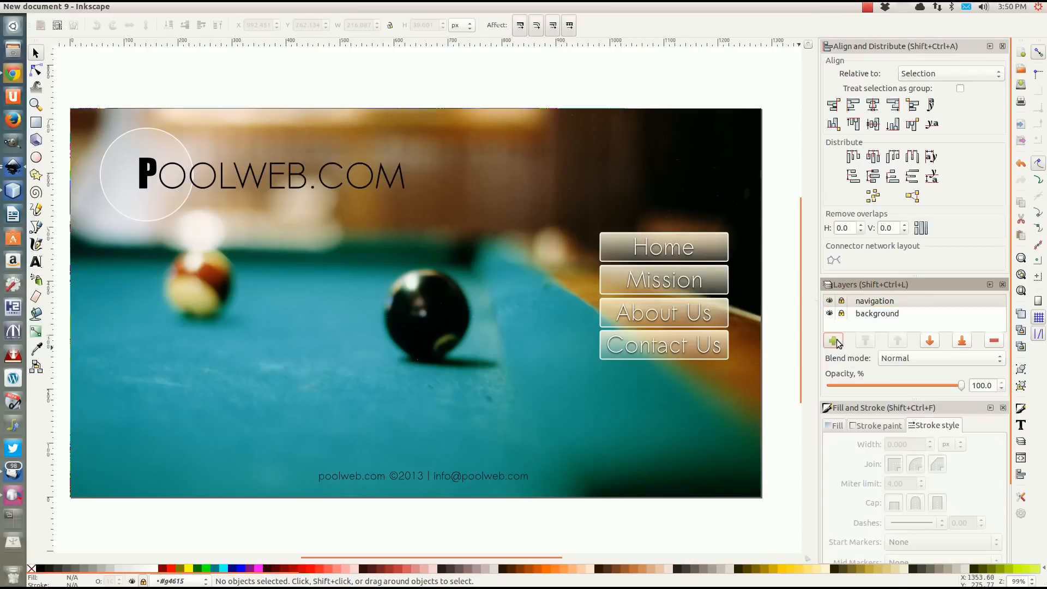
text(b)
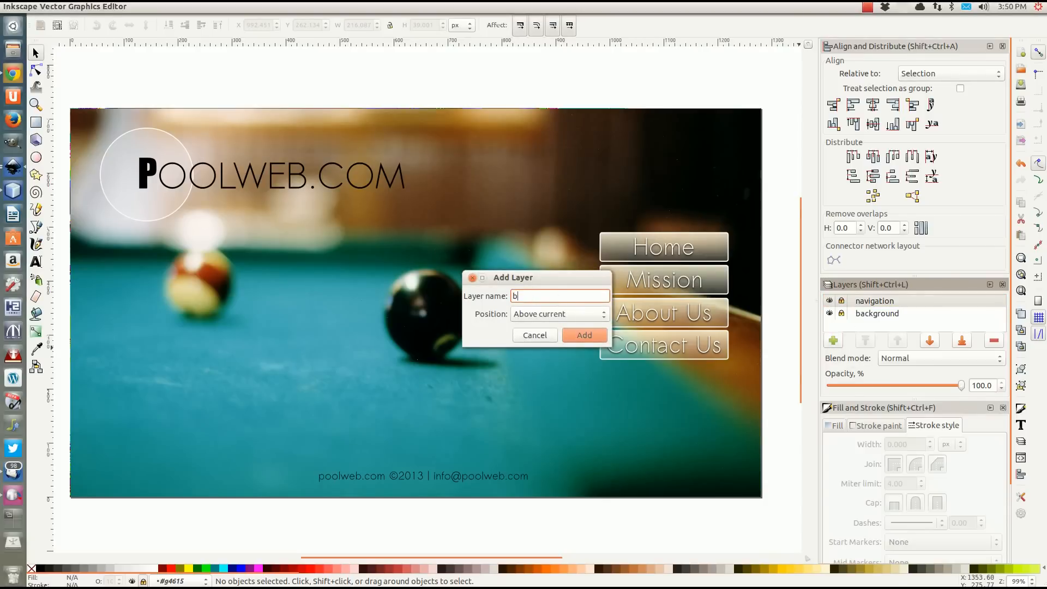
text(ody)
click(587, 335)
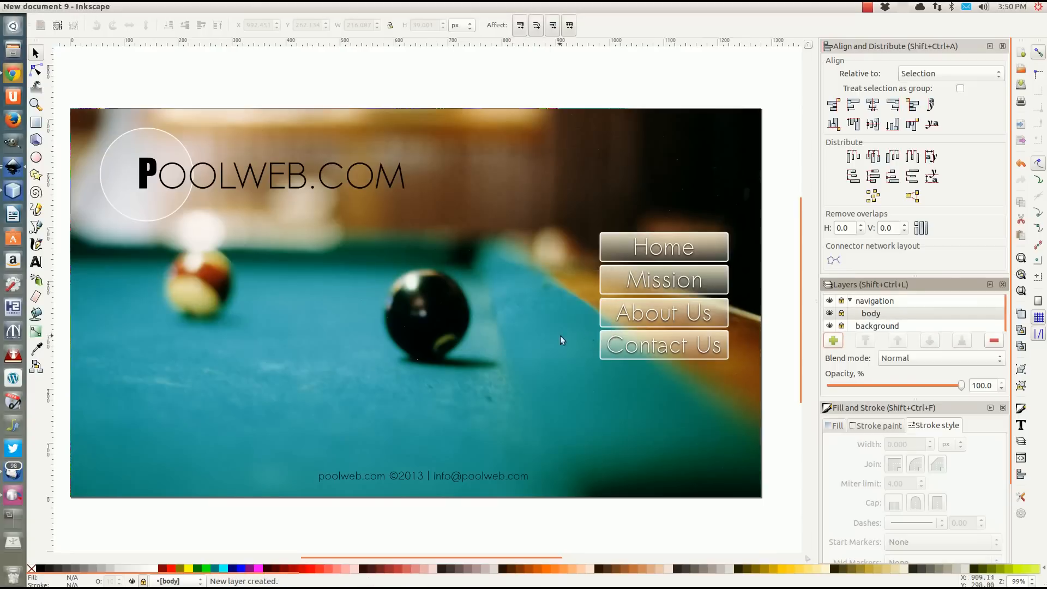
Try to take the "body" layer out of the navigation layer, and undo the layer's creation.
double_click(870, 314)
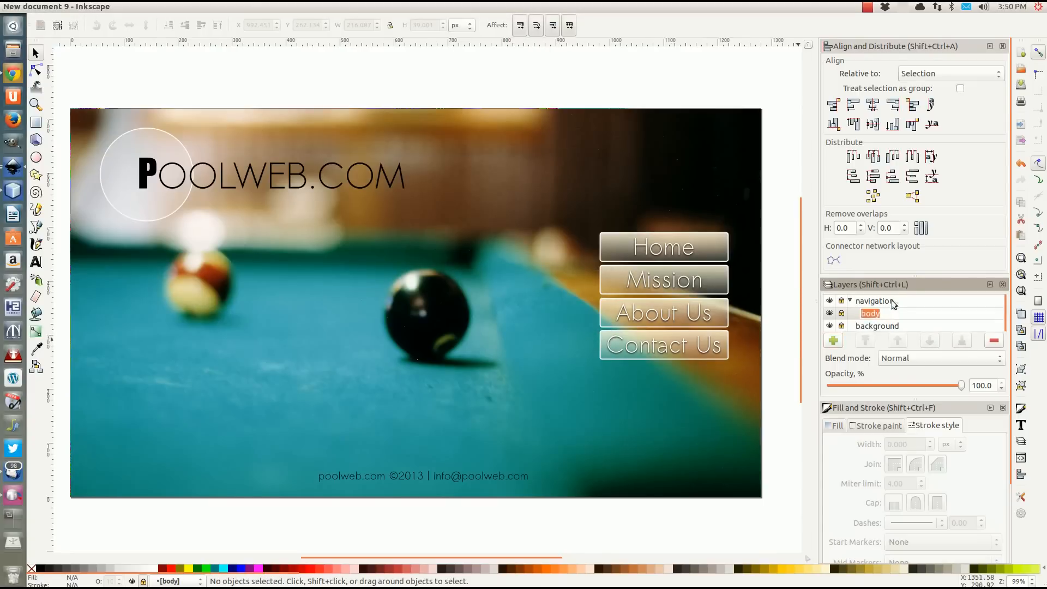
click(855, 314)
click(868, 317)
click(856, 314)
drag(858, 309, 861, 311)
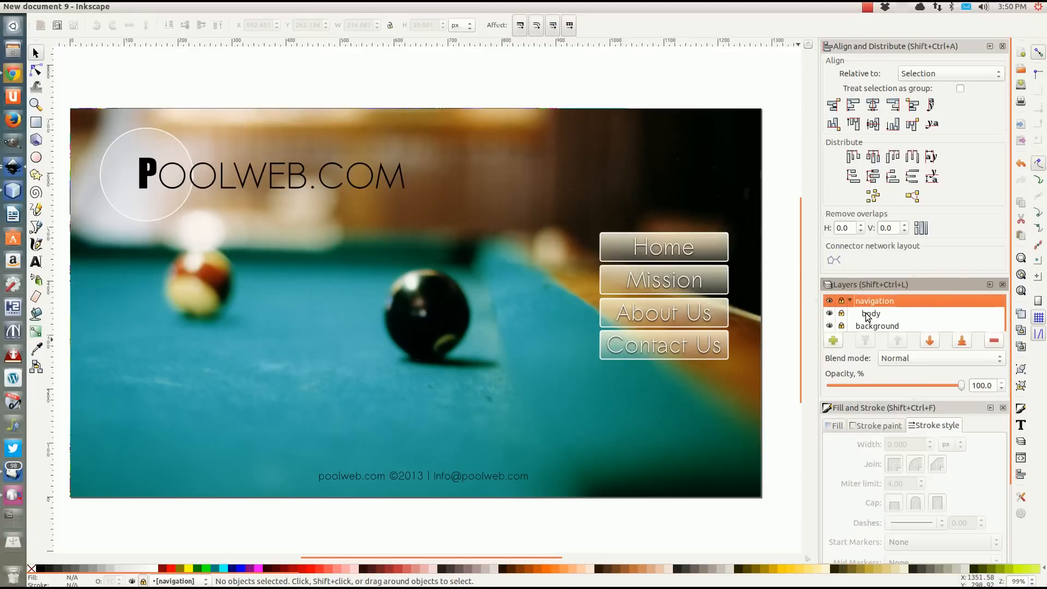
click(867, 317)
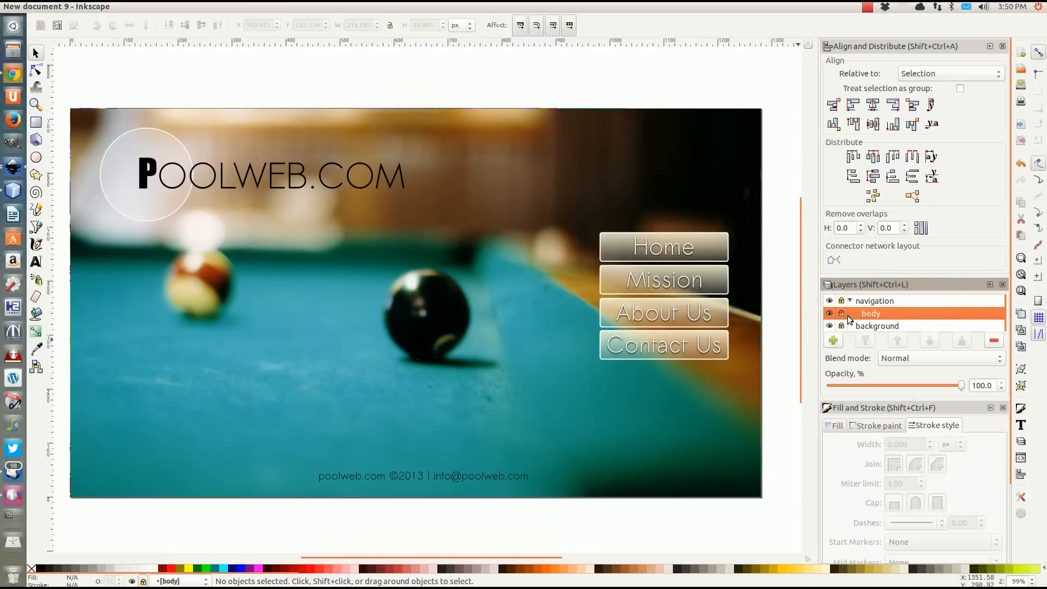
click(849, 301)
click(849, 301)
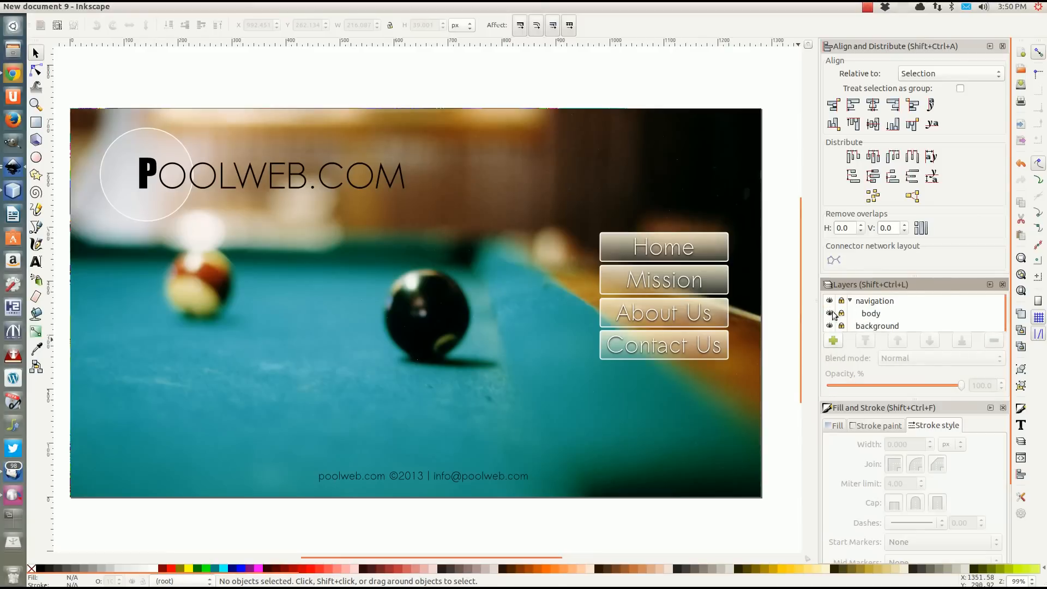
click(866, 315)
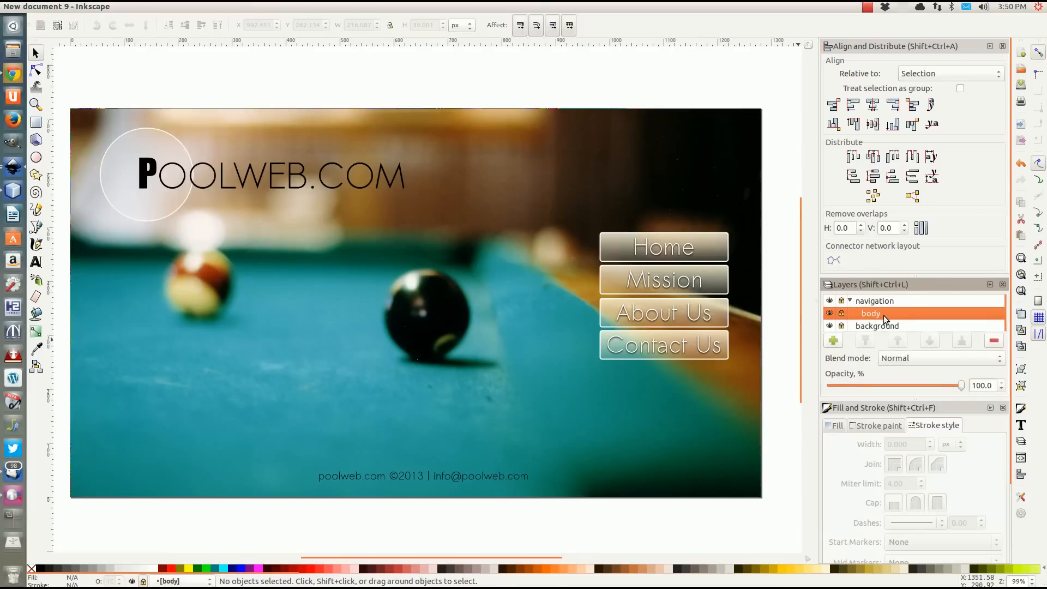
key(ctrl+z)
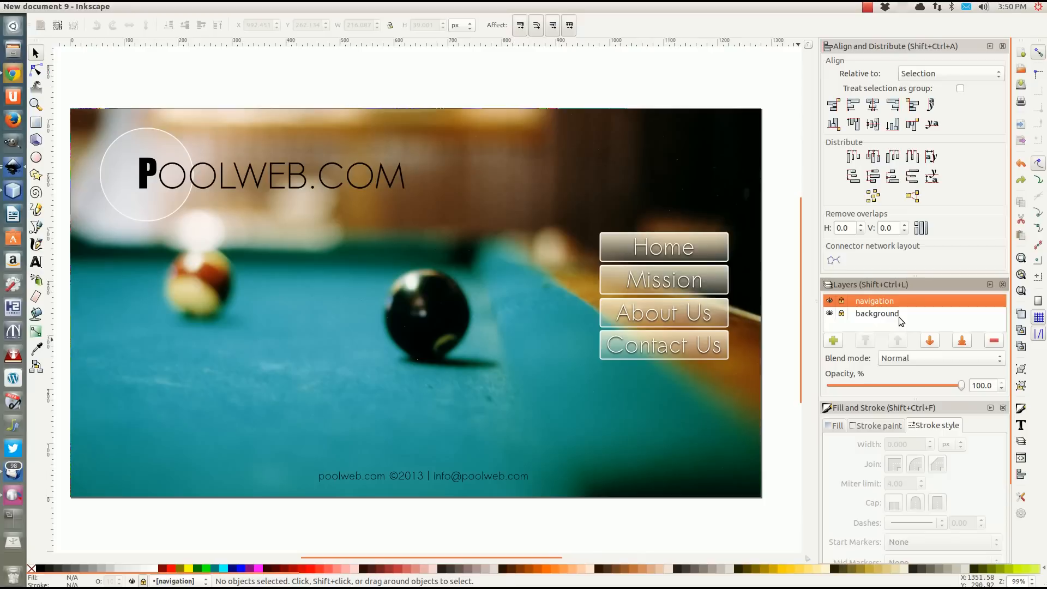
Add a layer named "Body" positioned above the current navigation layer.
click(833, 340)
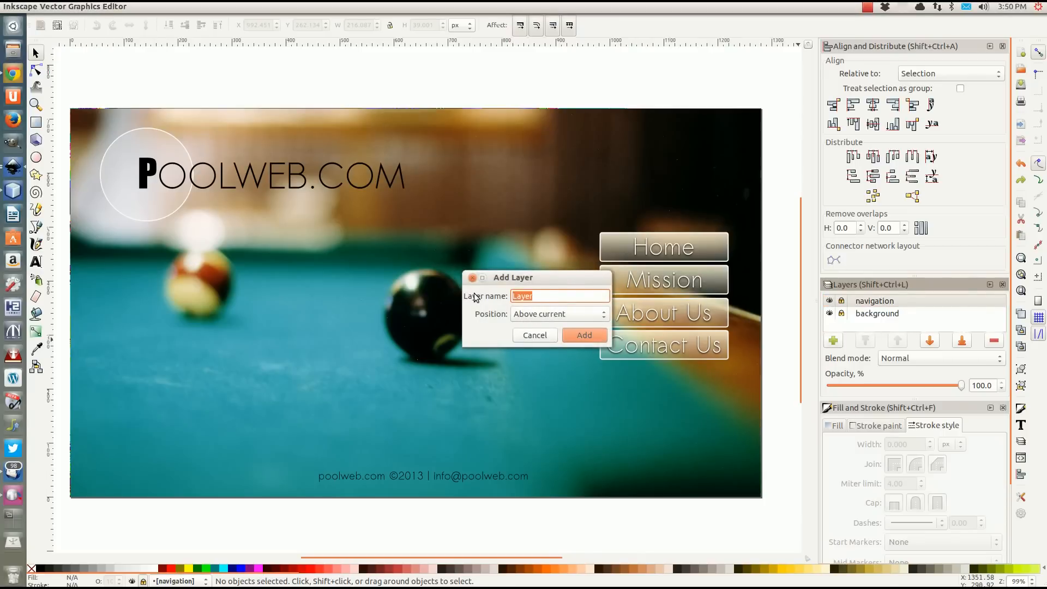
text(Body)
click(562, 315)
click(562, 314)
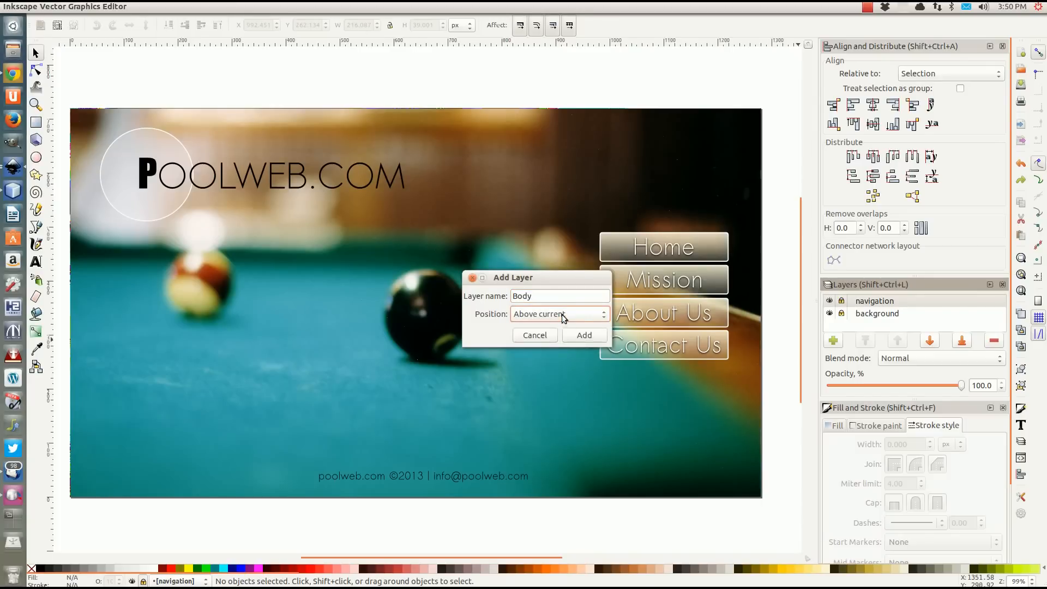
click(583, 334)
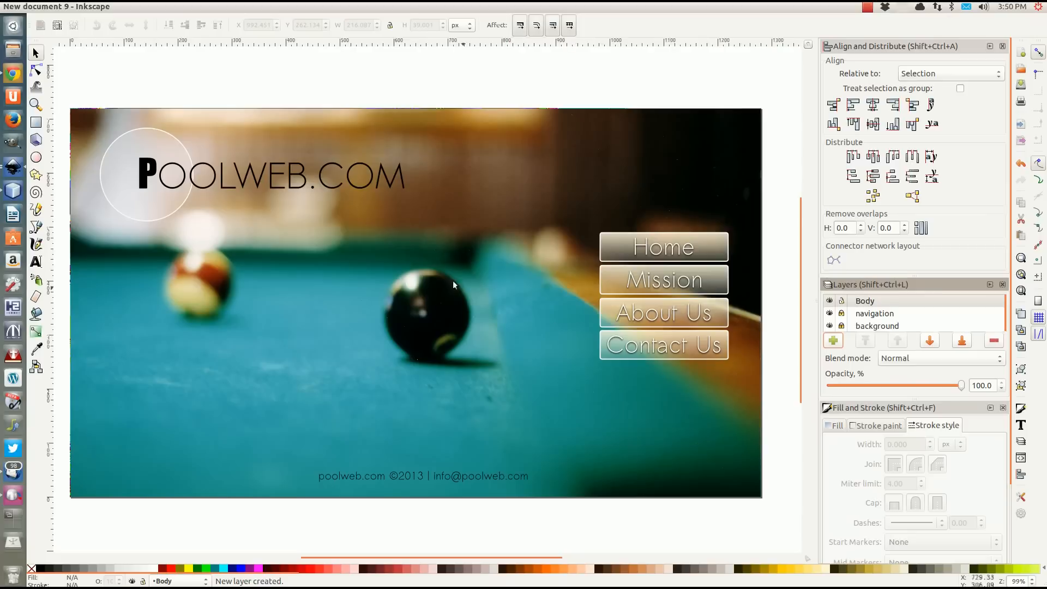
Draw a translucent content rectangle about 895 × 476 px between the logo and the footer, beside the navigation buttons, and deselect it.
click(36, 122)
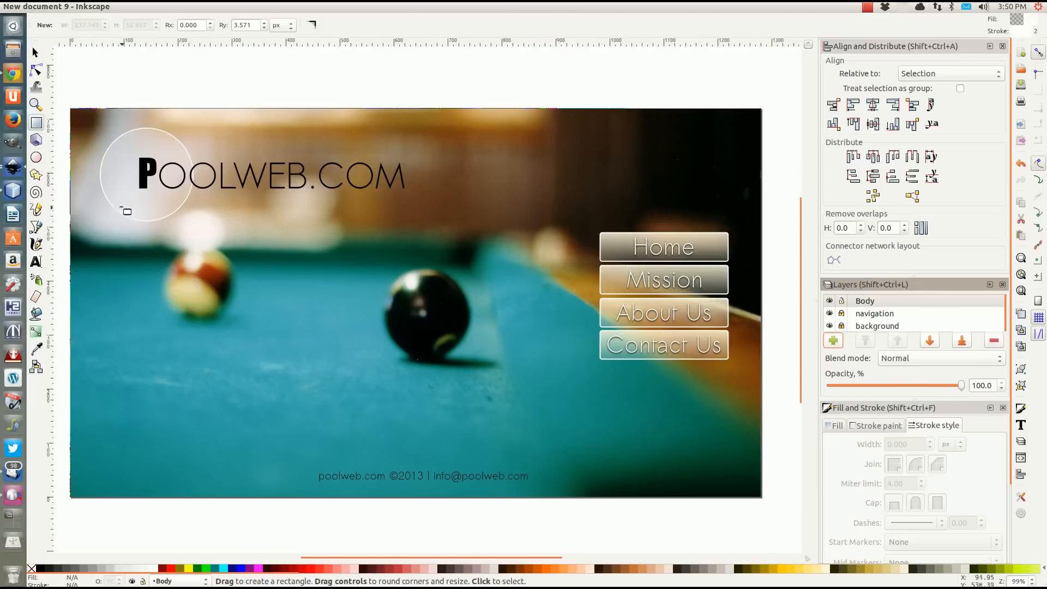
drag(109, 199, 584, 456)
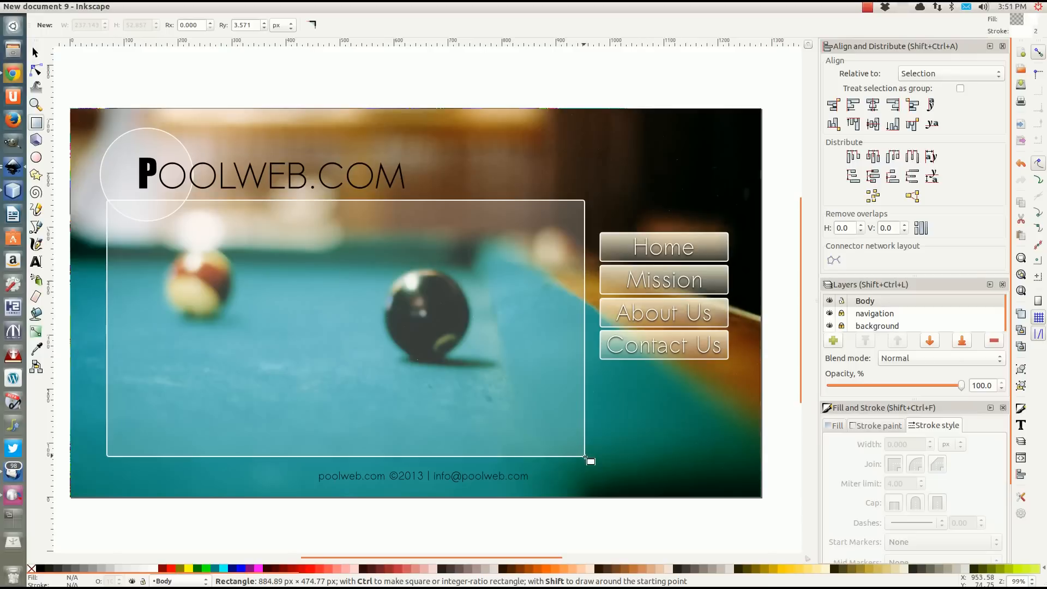
drag(585, 457, 590, 459)
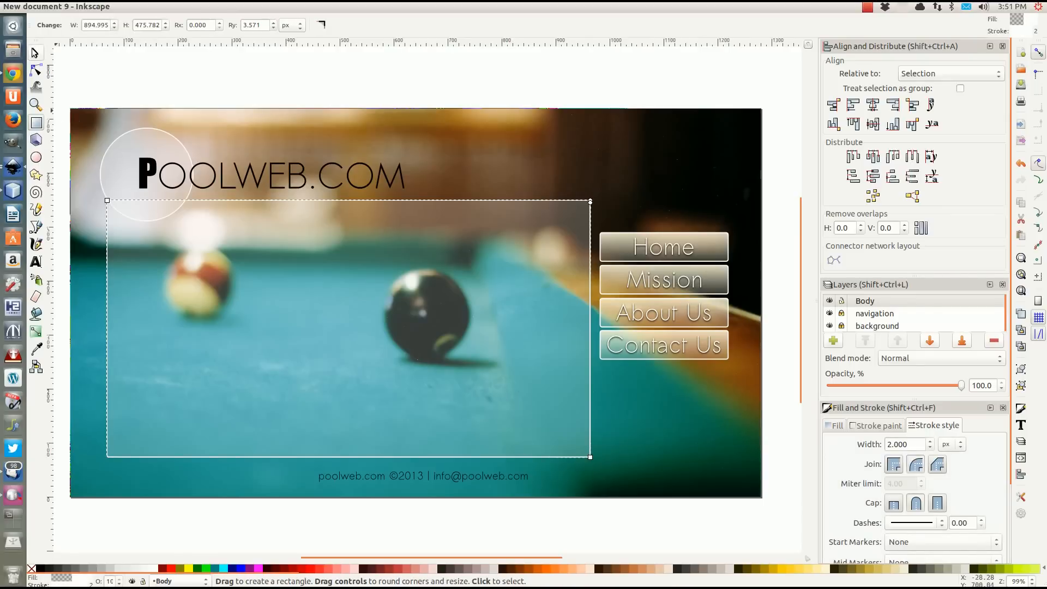
click(35, 53)
click(161, 82)
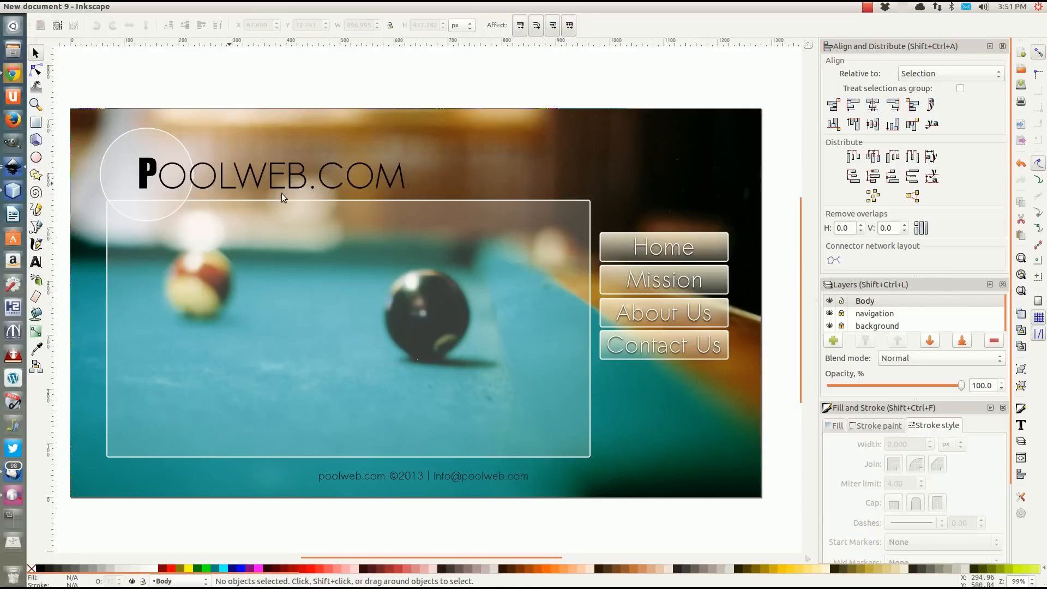
Unlock the navigation and background layers and select the POOLWEB.COM logo group.
click(841, 313)
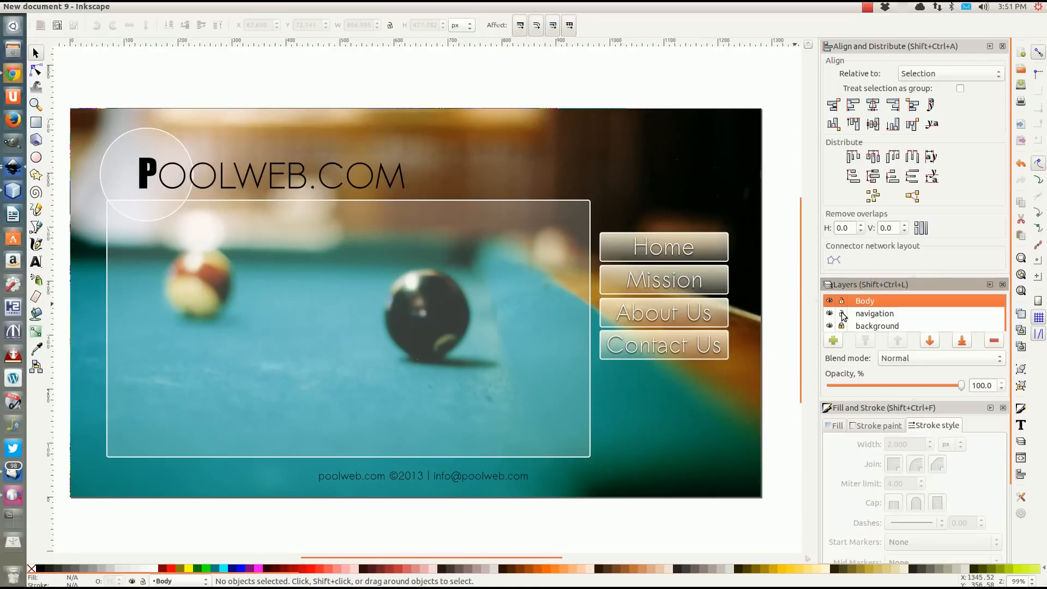
click(841, 326)
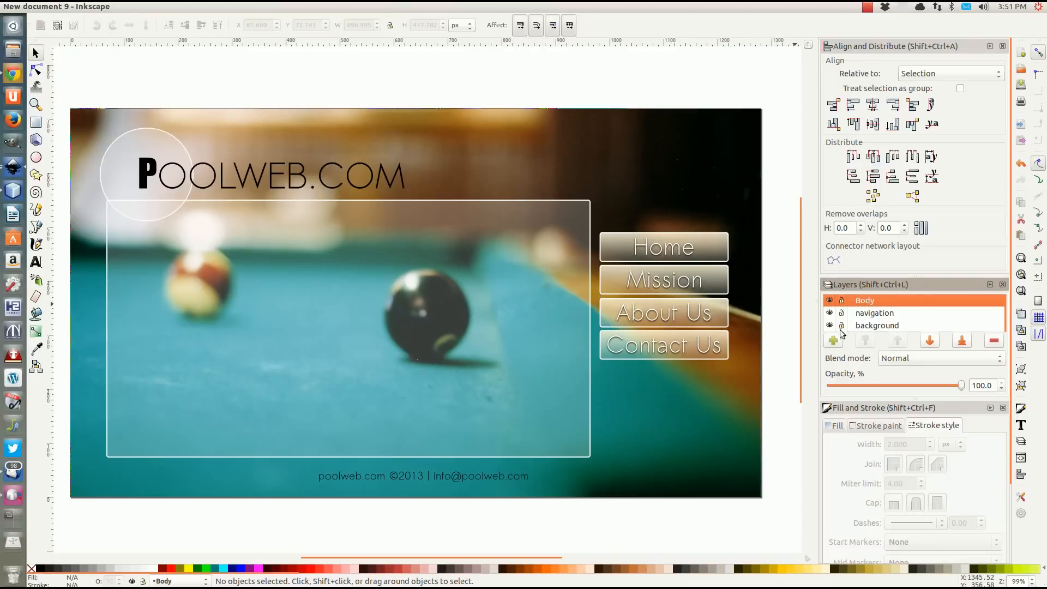
click(292, 275)
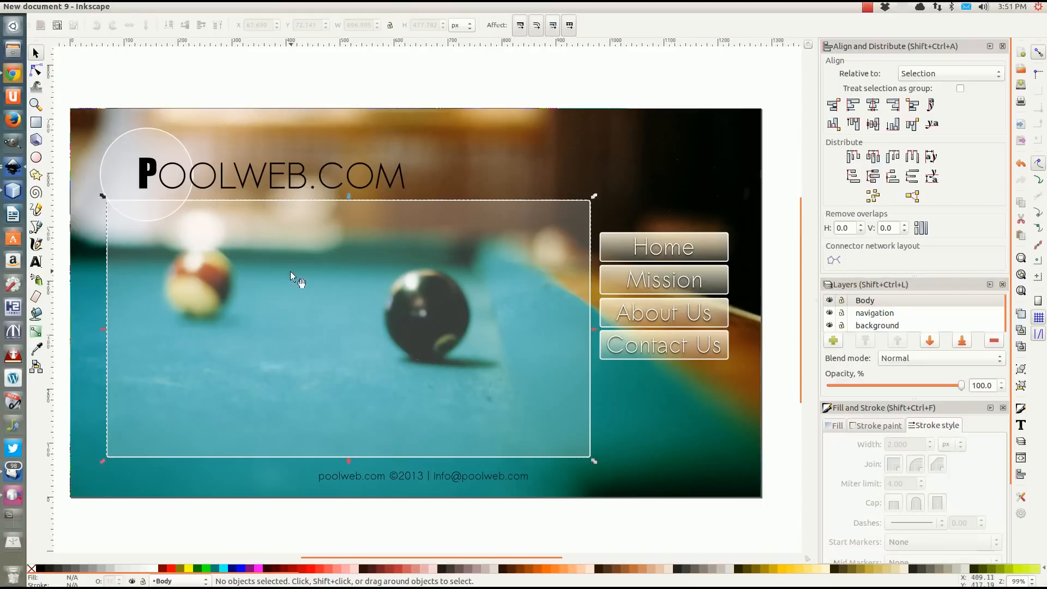
click(198, 173)
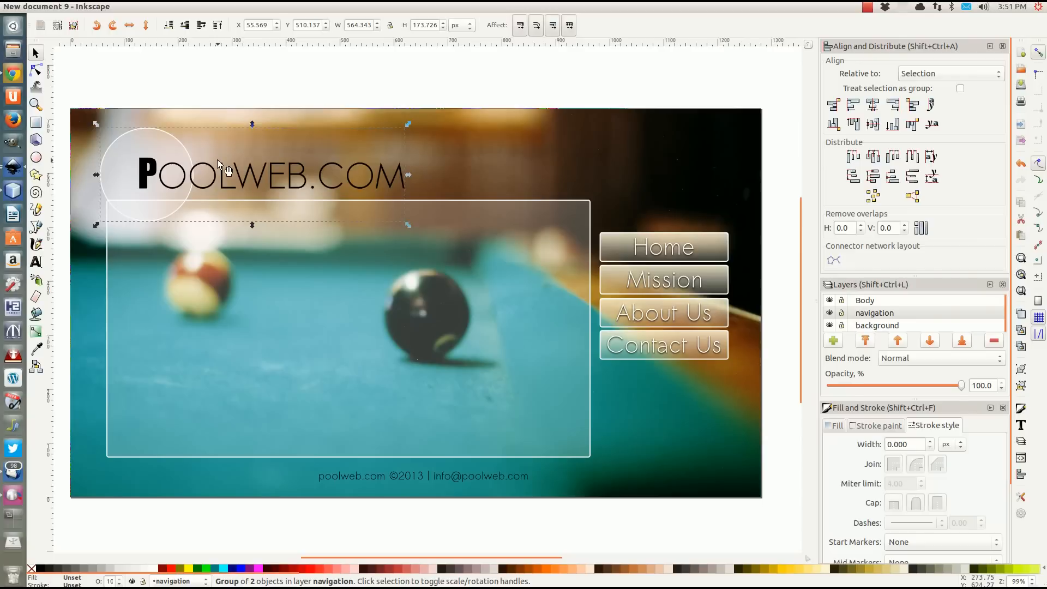
Start a bitmap export of the selected logo and create a folder named "Tutorial" inside RVA as its destination.
click(45, 7)
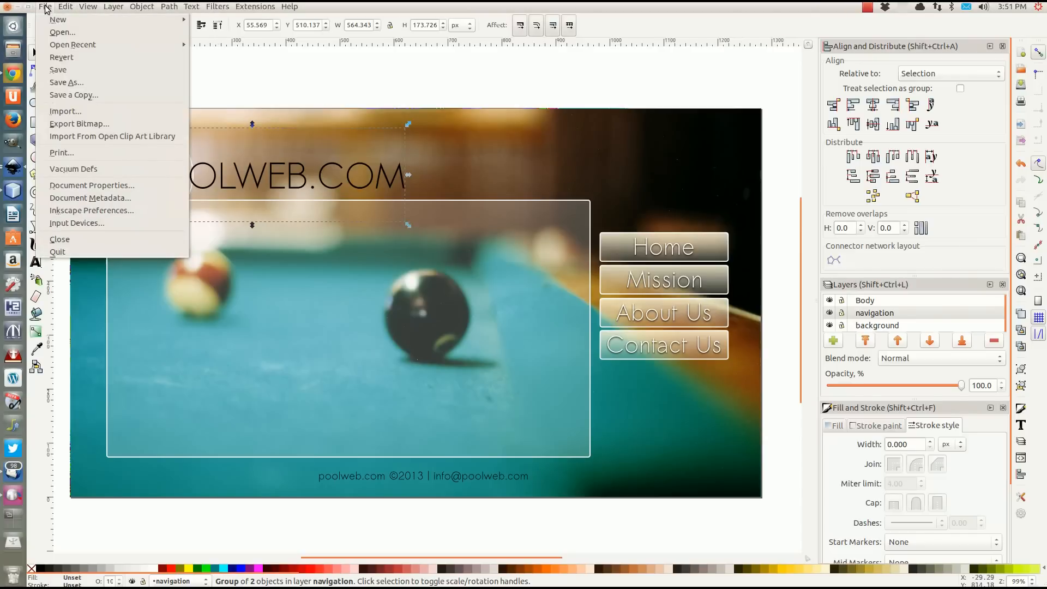
click(82, 124)
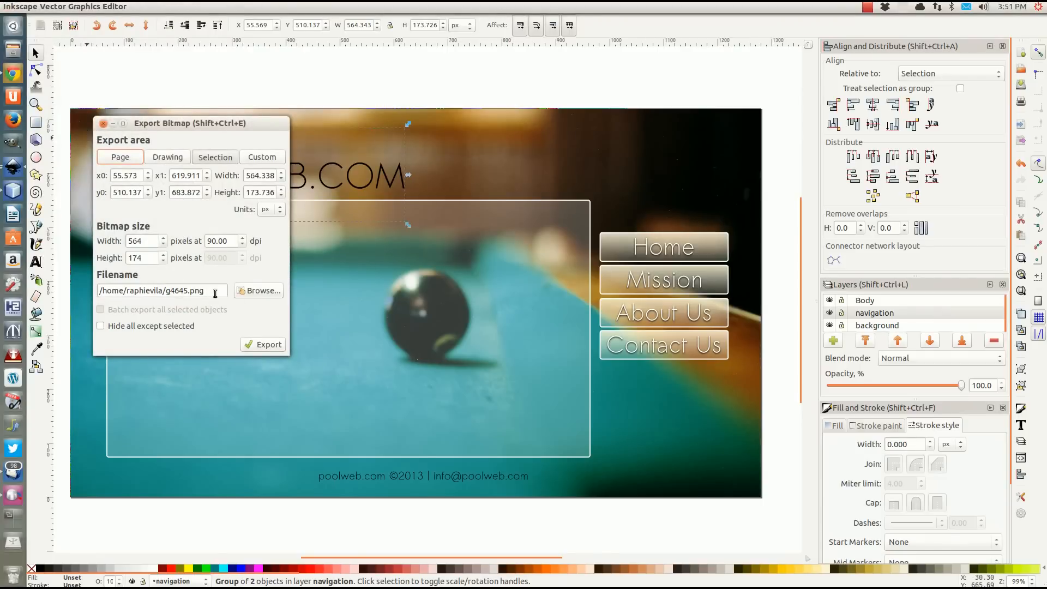
click(260, 291)
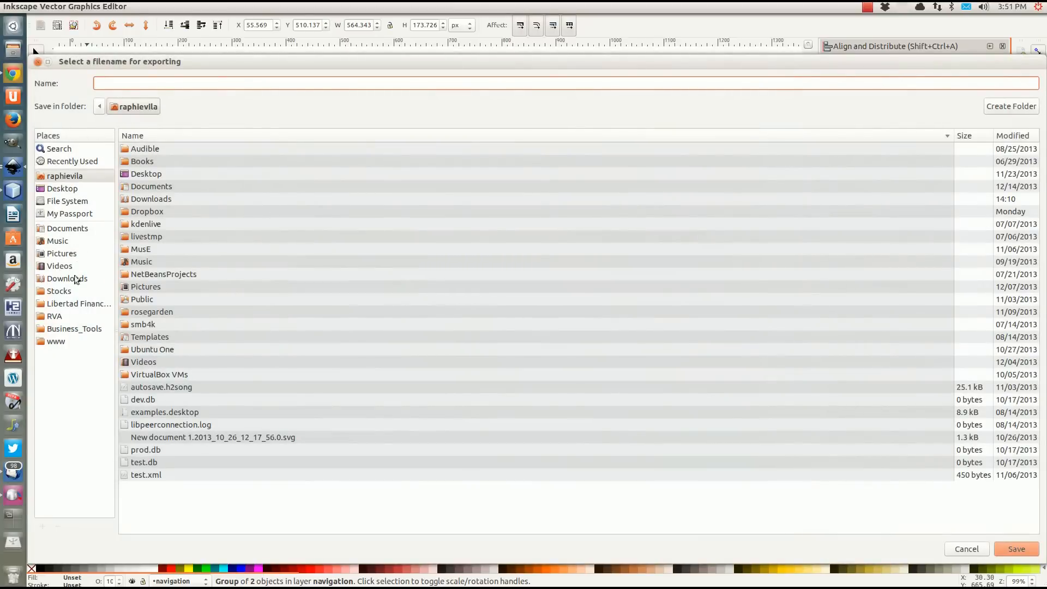
click(55, 317)
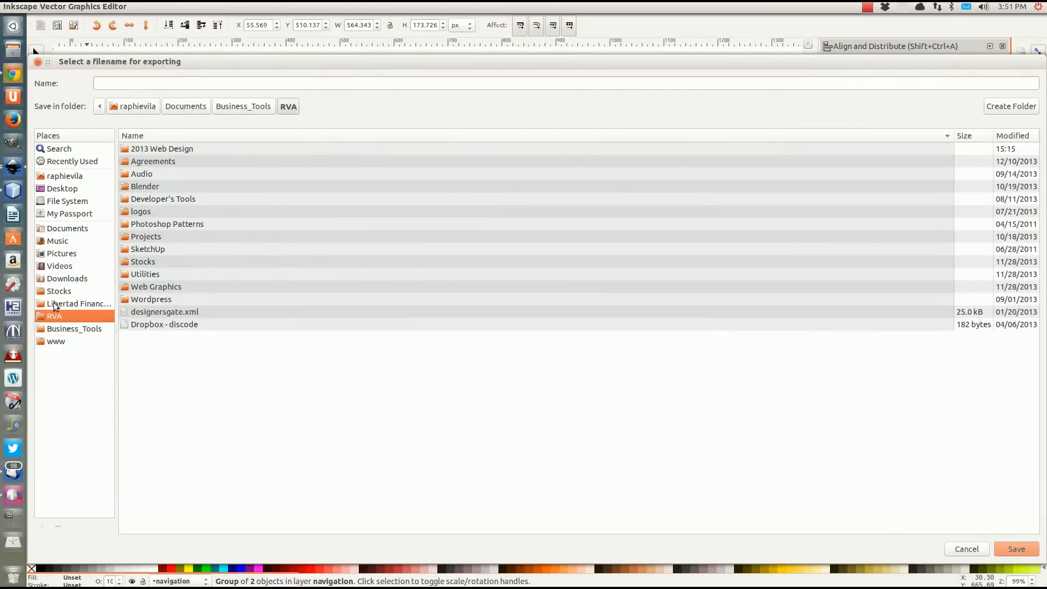
click(1030, 109)
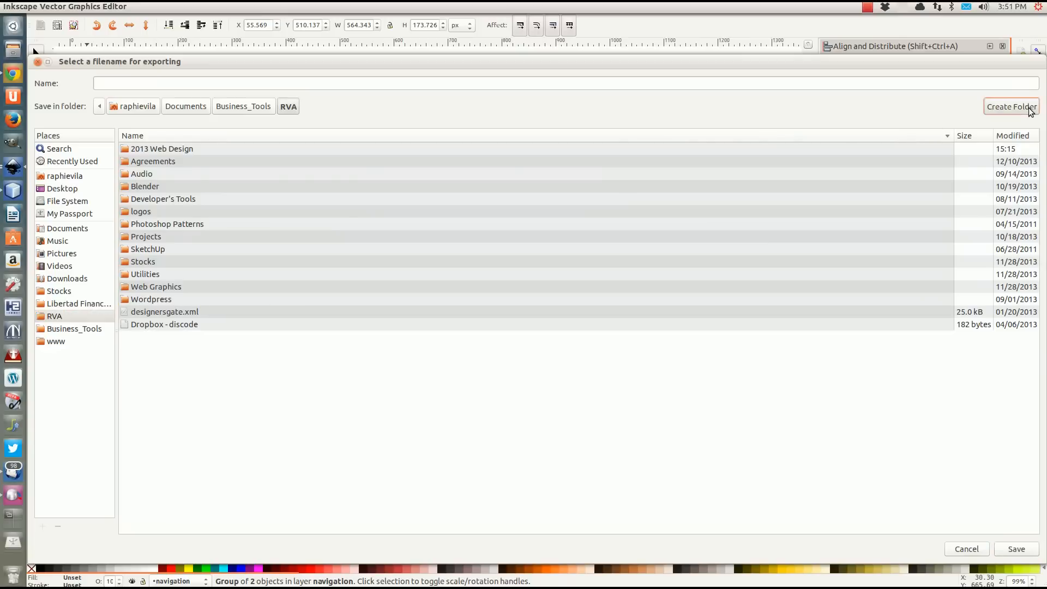
text(Tutorial)
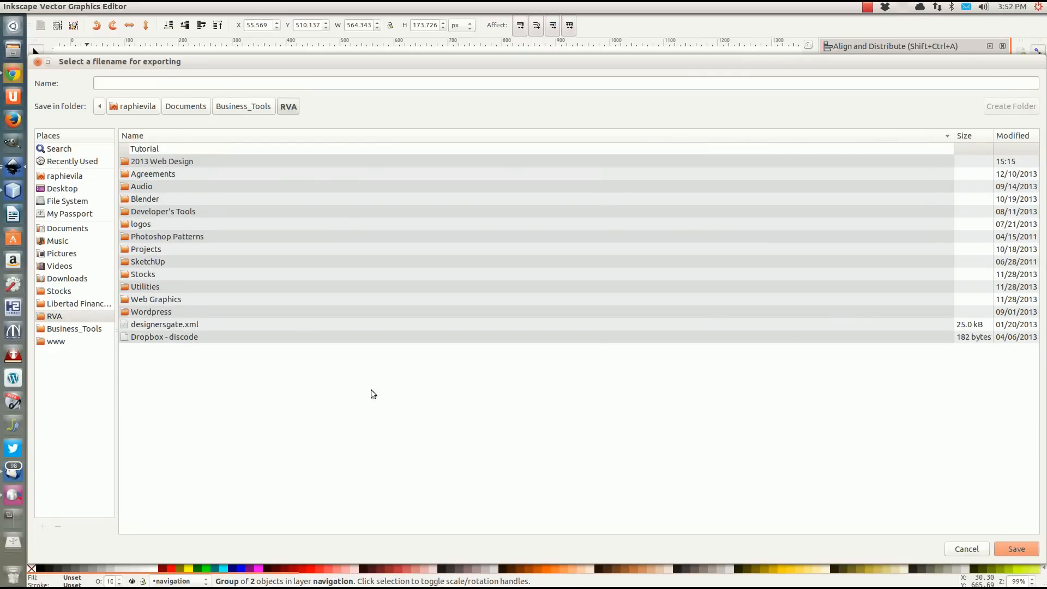
key(Return)
Name the export file logo.png in the Tutorial folder and export the logo selection.
click(166, 86)
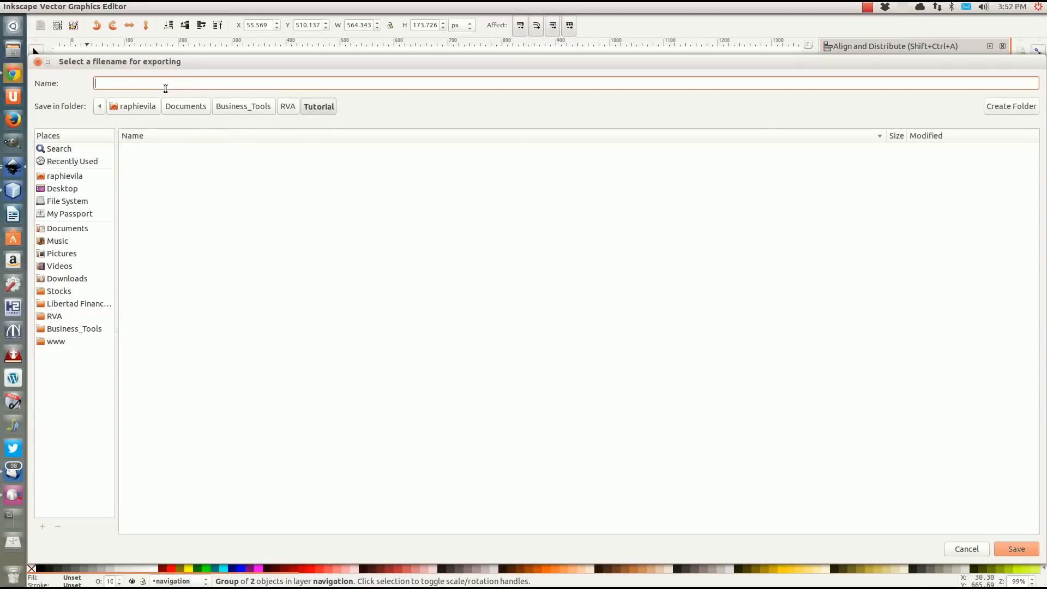
text(we)
key(BackSpace)
key(BackSpace)
click(1012, 551)
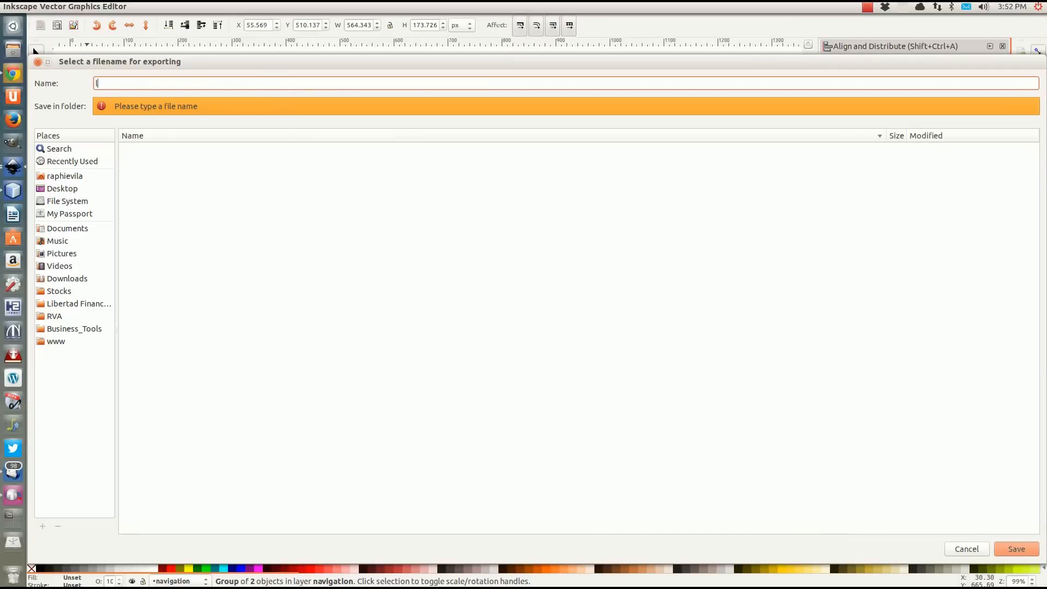
text(logo.png)
click(1016, 550)
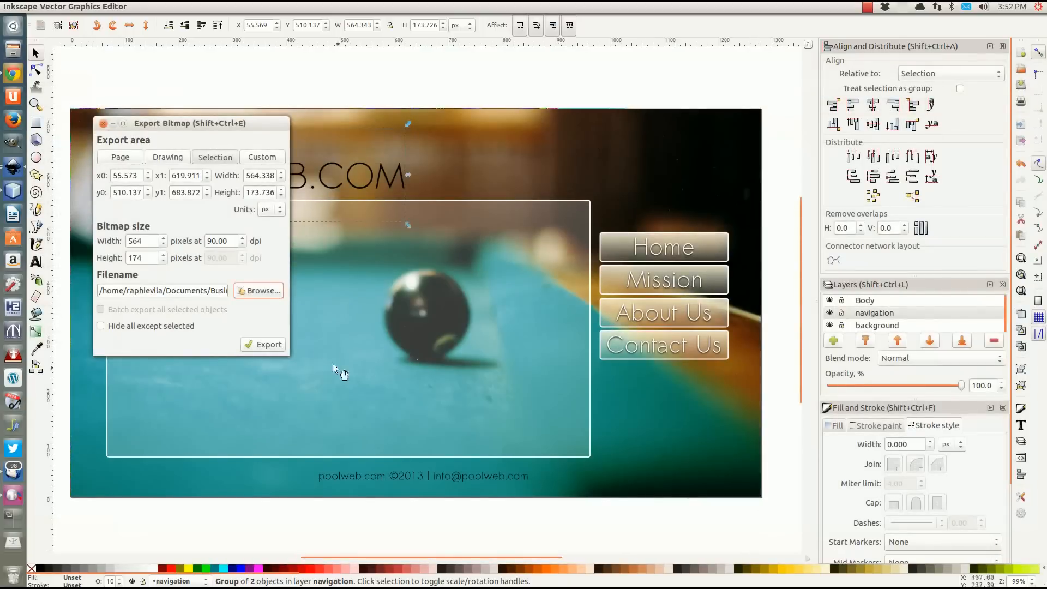
click(258, 349)
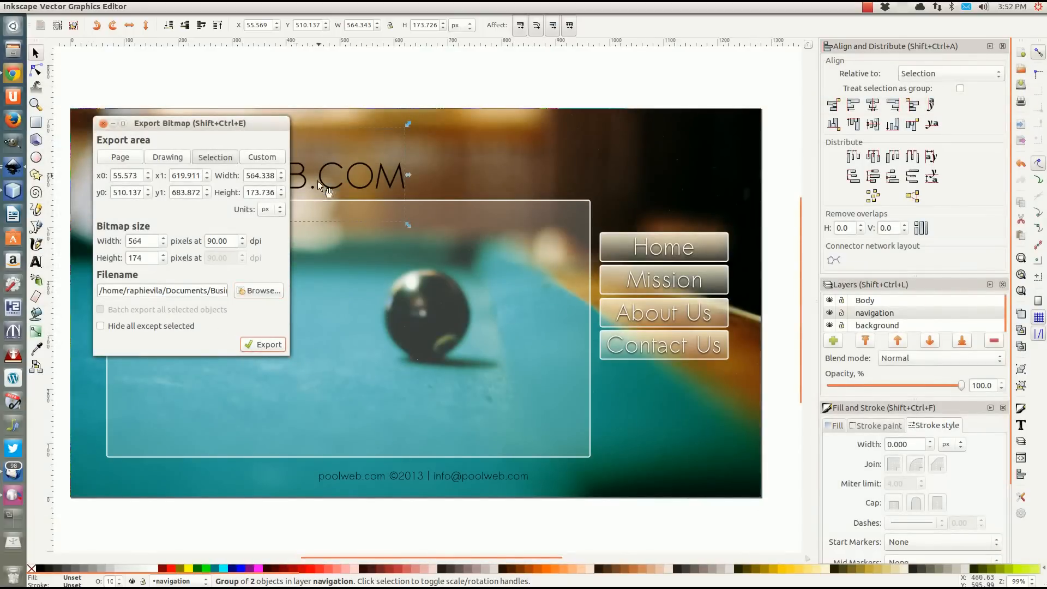
Enable hiding everything except the selection and re-export the logo, replacing the existing logo.png.
click(102, 326)
click(262, 346)
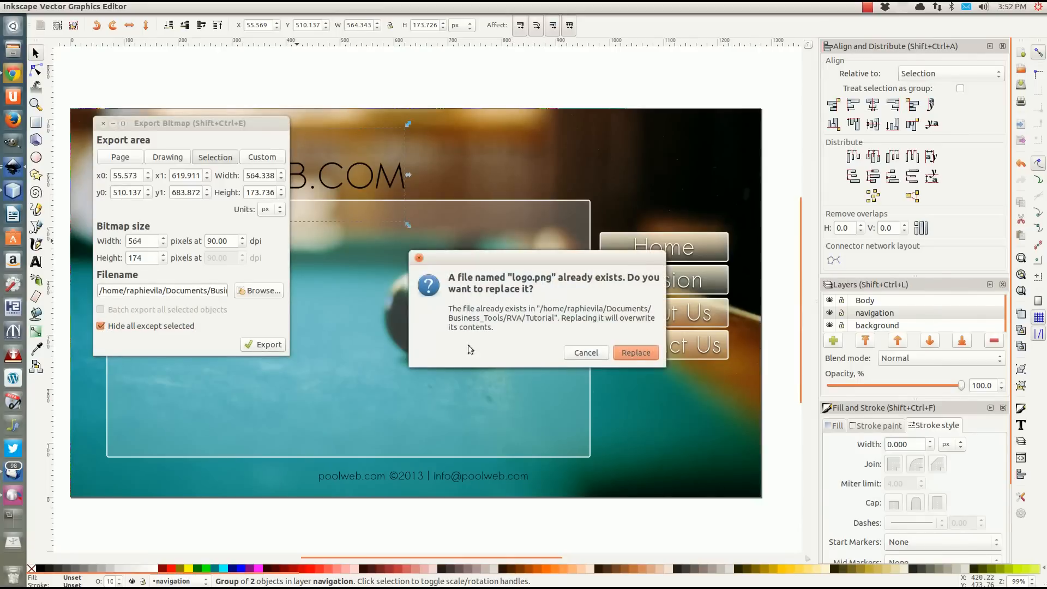
click(633, 352)
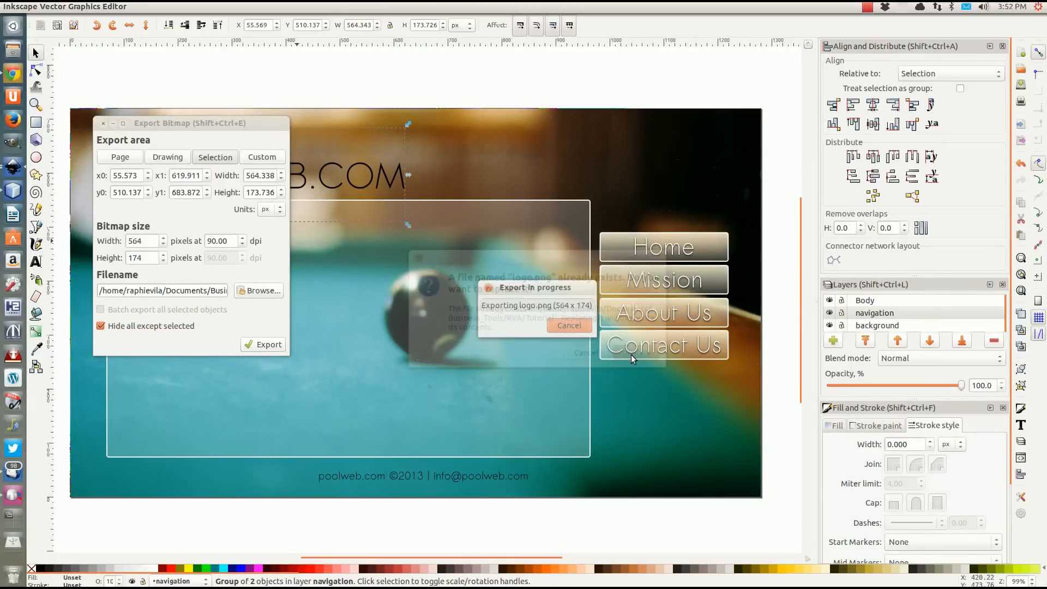
Export the Home navigation button on its own as home.png in the Tutorial folder.
click(680, 245)
drag(207, 289, 351, 290)
click(193, 290)
drag(189, 290, 208, 294)
text(h)
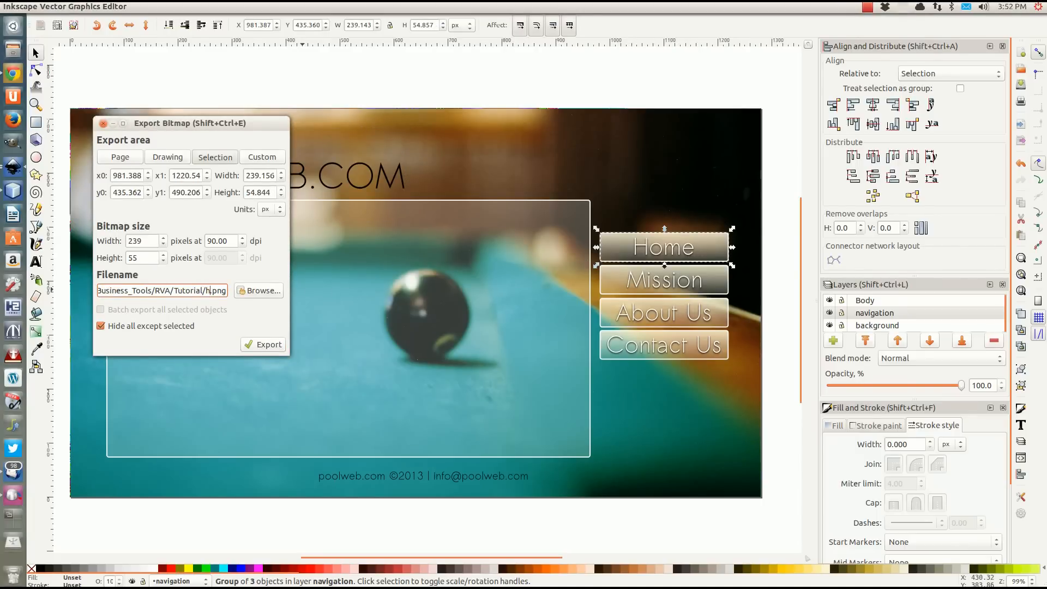
text(ome)
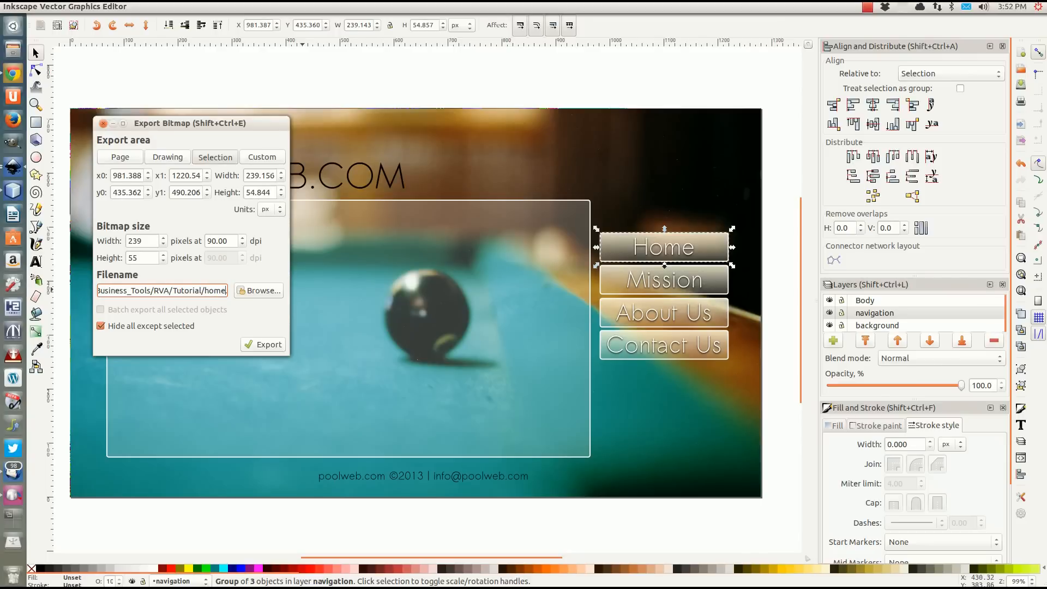
click(256, 349)
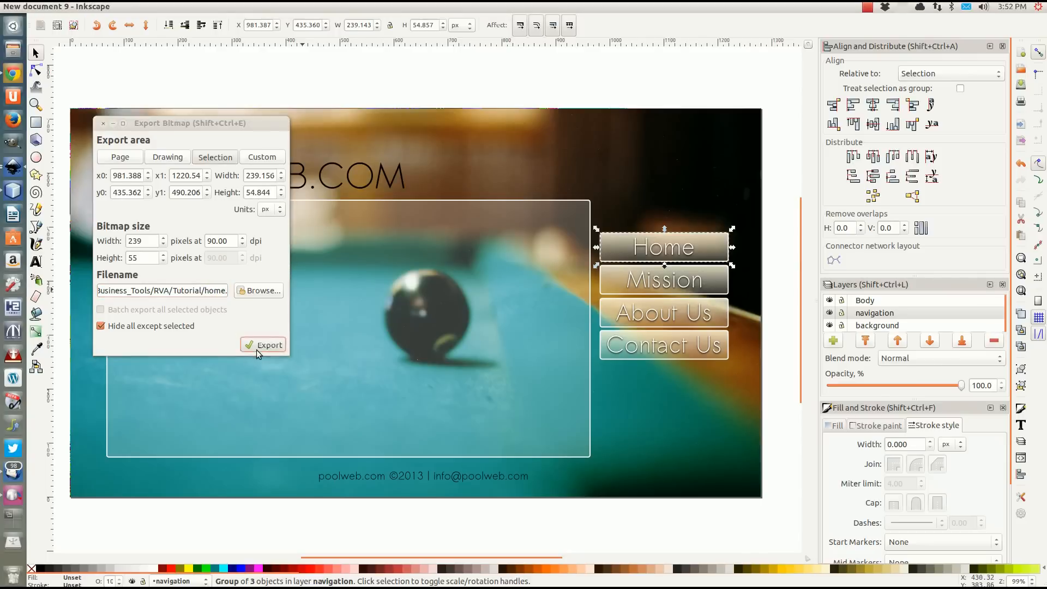
Export the Mission navigation button on its own as mission.png in the Tutorial folder.
click(638, 289)
click(215, 292)
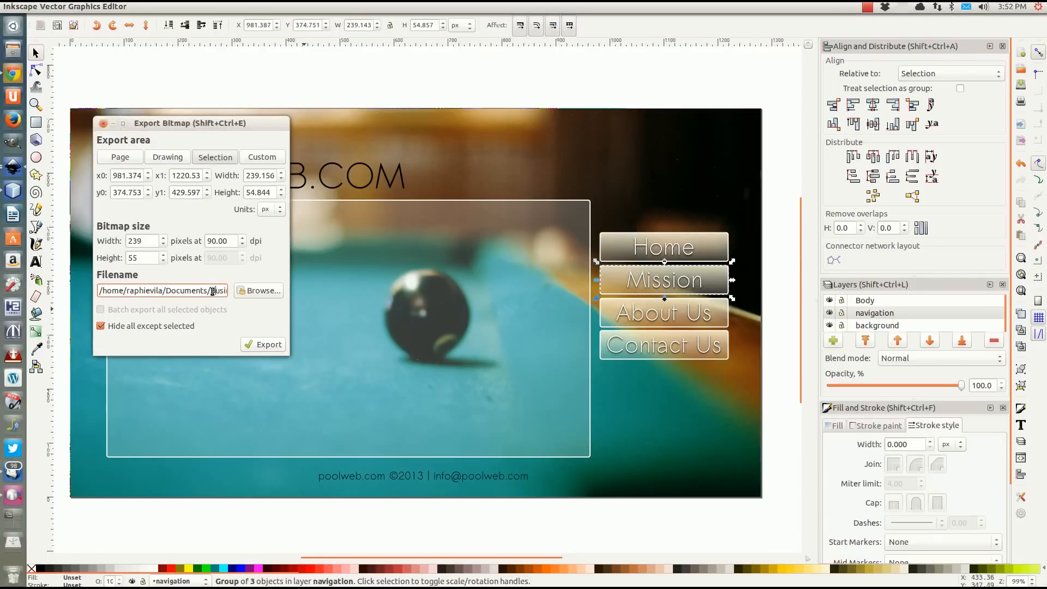
drag(214, 292, 284, 297)
click(189, 292)
drag(188, 291, 206, 292)
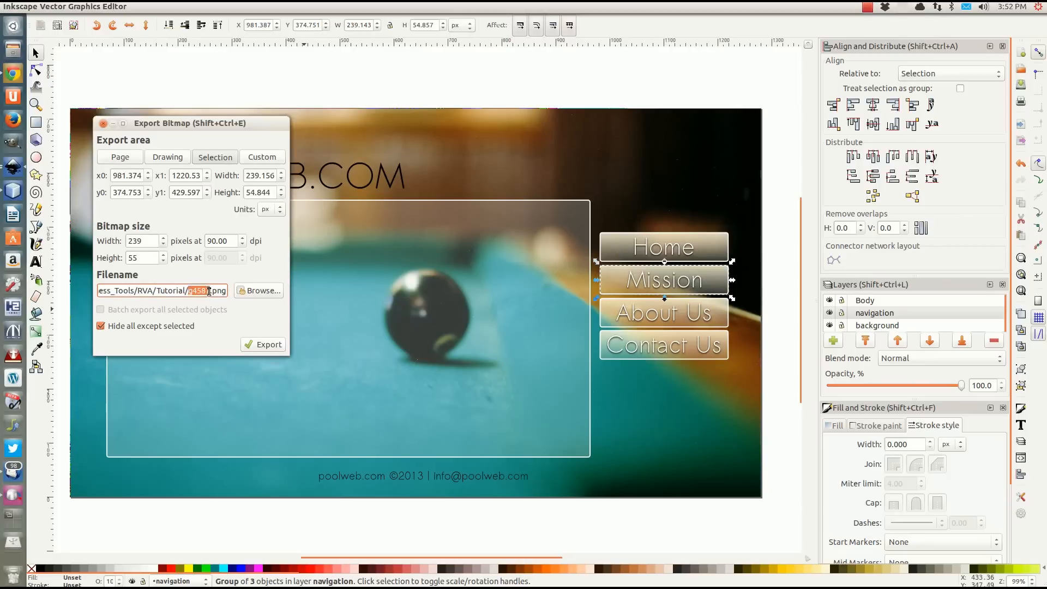
text(miss)
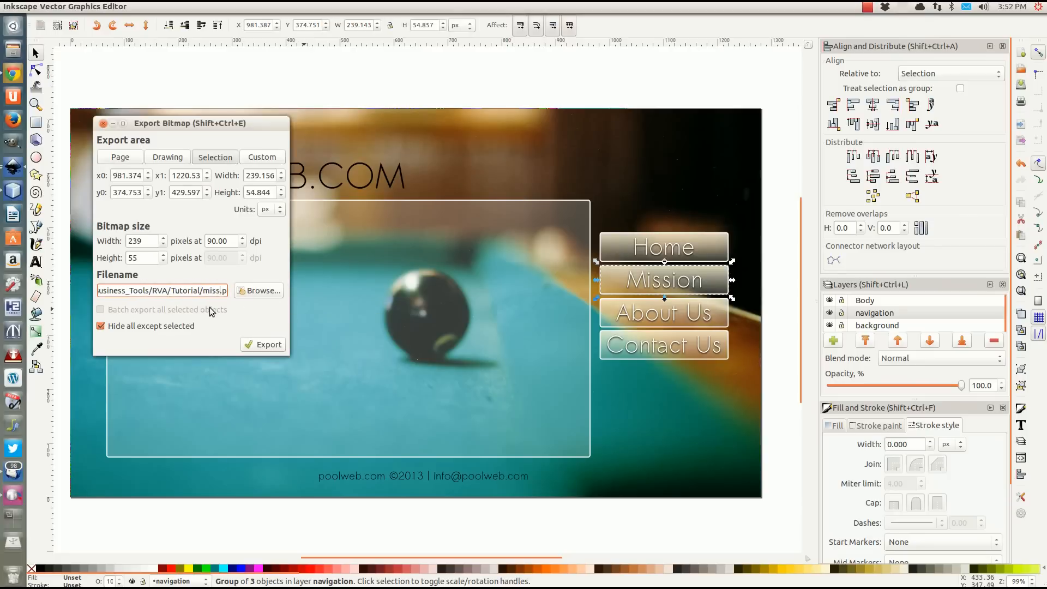
text(ion)
click(259, 342)
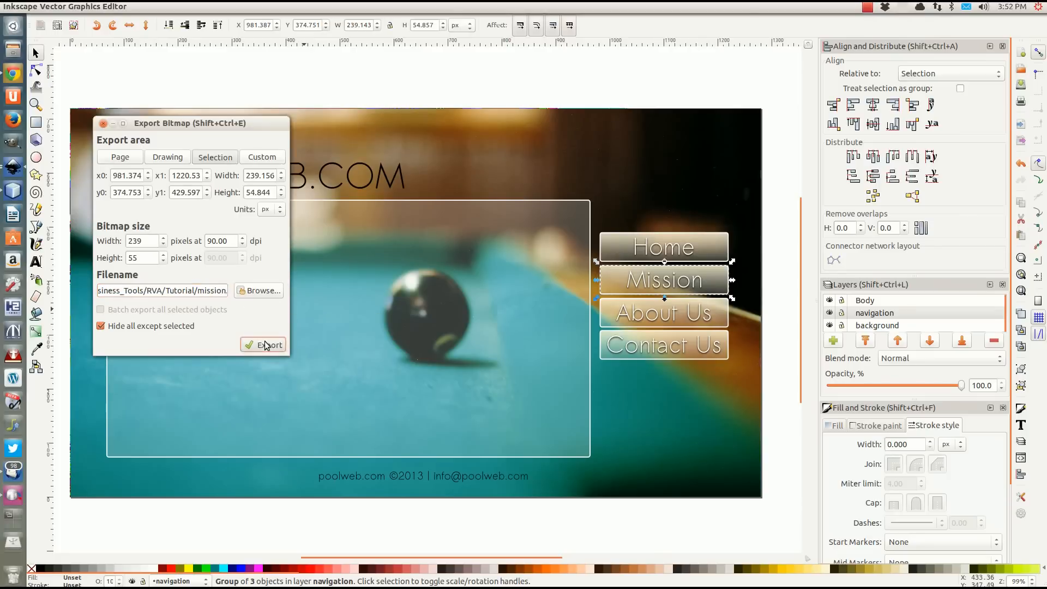
Export the About Us navigation button on its own as about.png in the Tutorial folder.
click(649, 326)
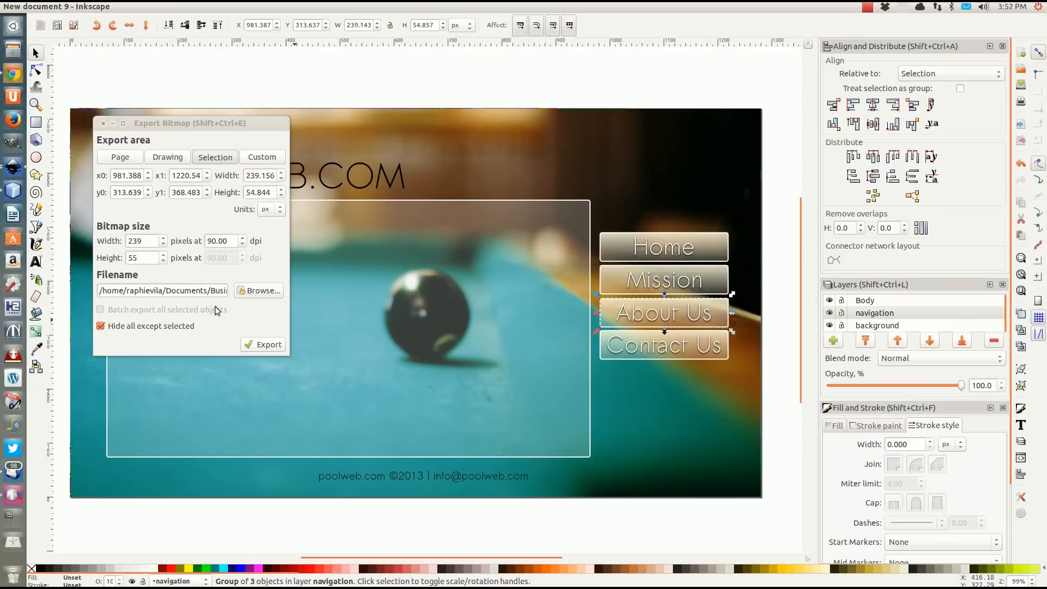
mouse_move(207, 293)
mouse_down()
mouse_move(238, 295)
mouse_move(209, 290)
mouse_up()
click(200, 293)
text(a)
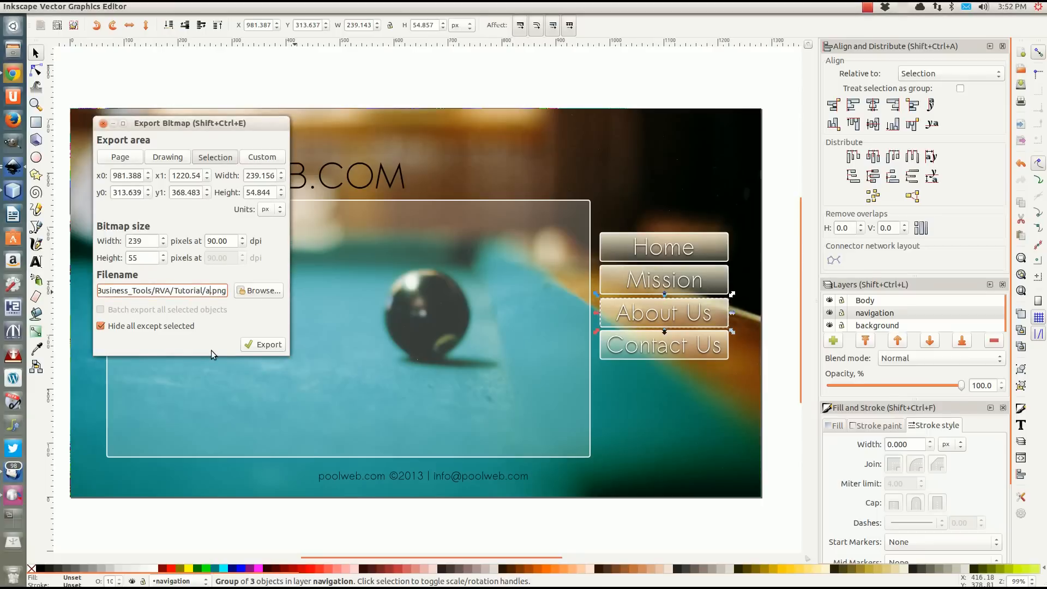
text(bout)
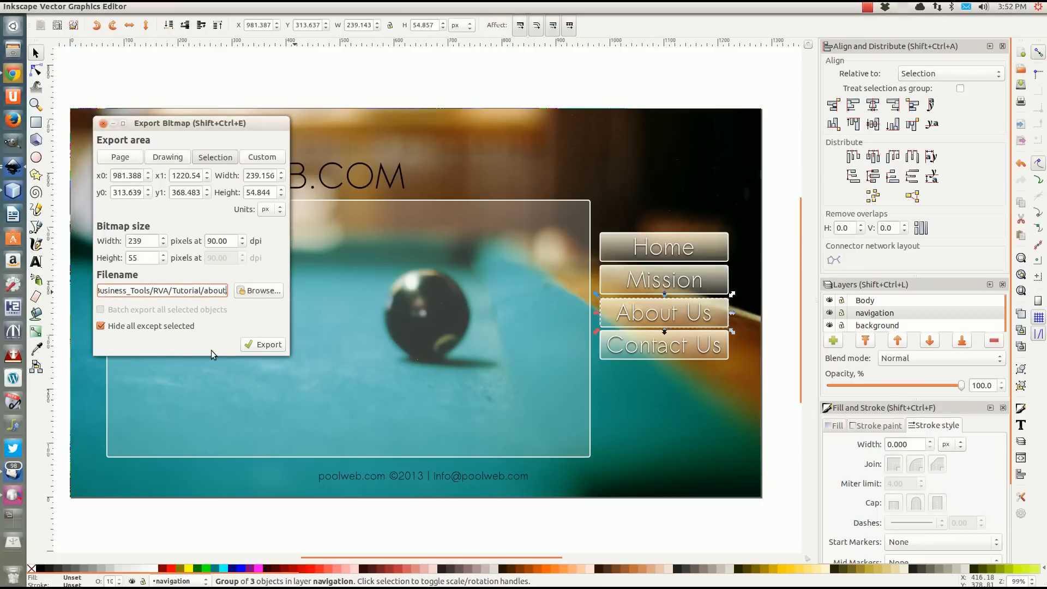
click(263, 345)
Export the Contact Us navigation button on its own as contact.png in the Tutorial folder.
click(657, 345)
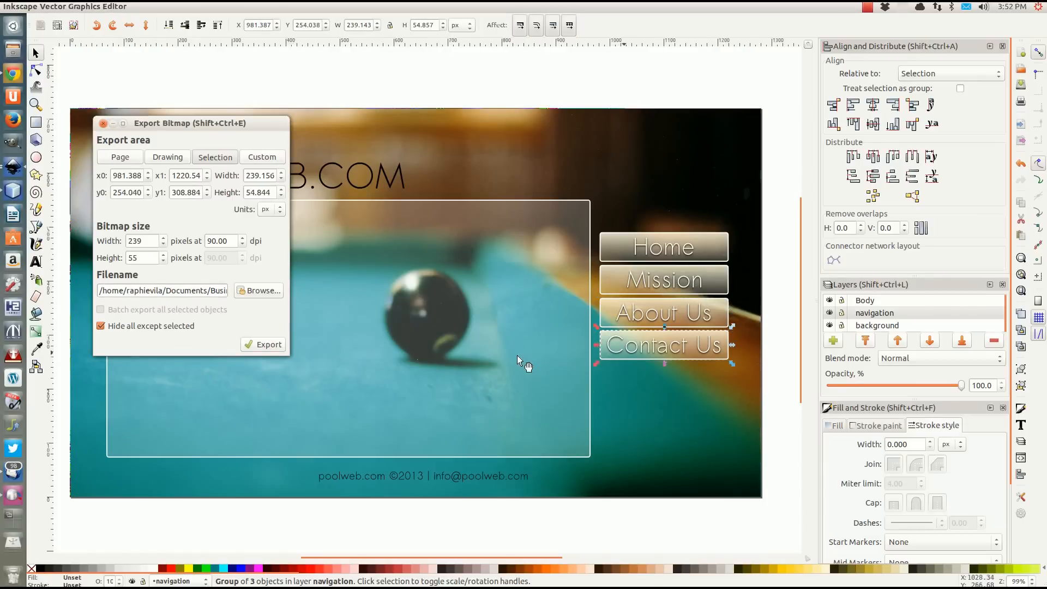
drag(212, 293, 270, 297)
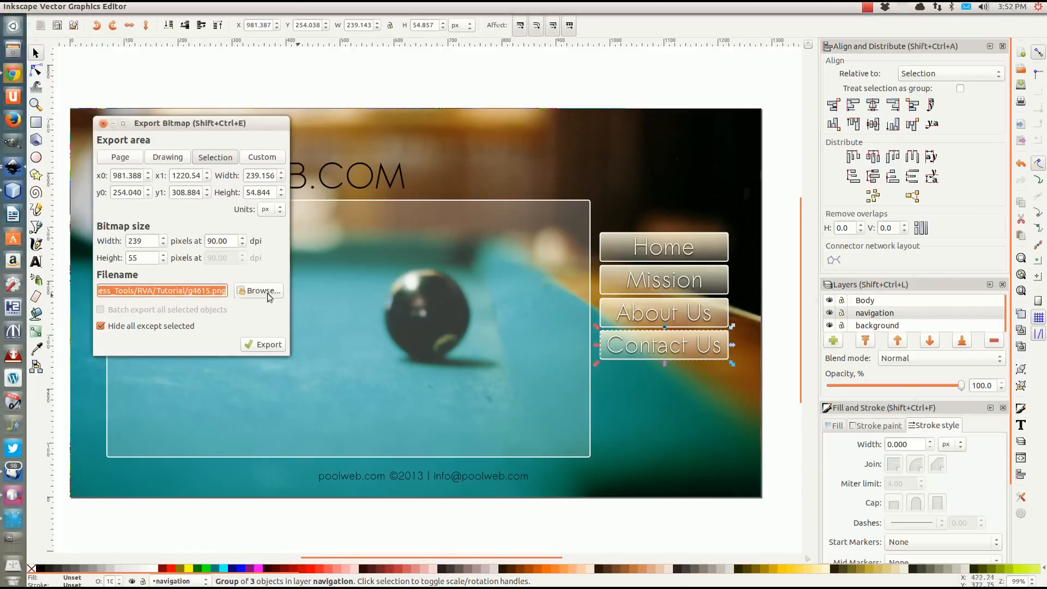
click(199, 292)
drag(188, 292, 199, 291)
text(c)
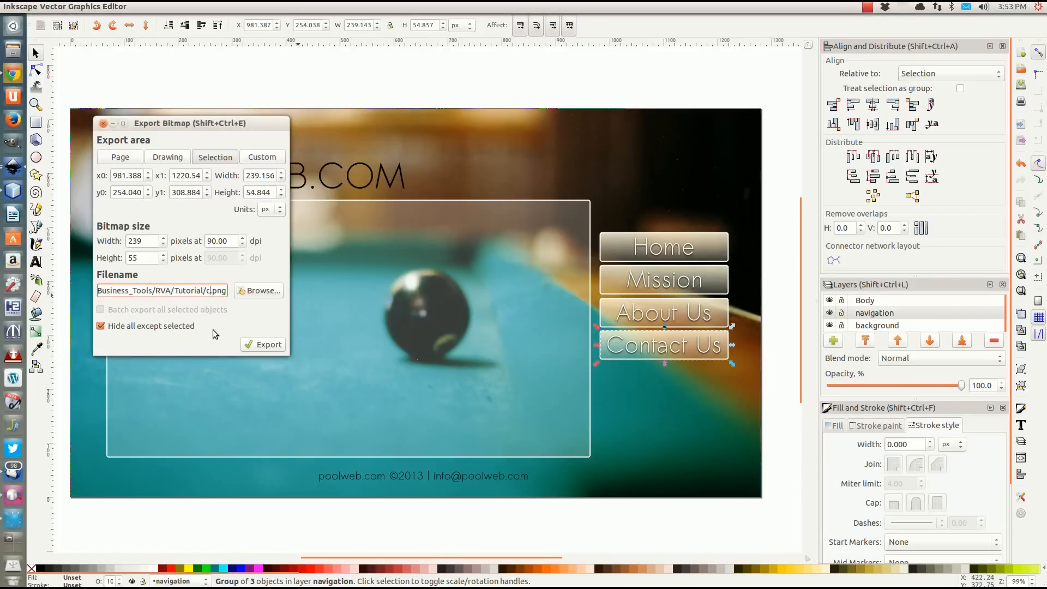
text(ontact)
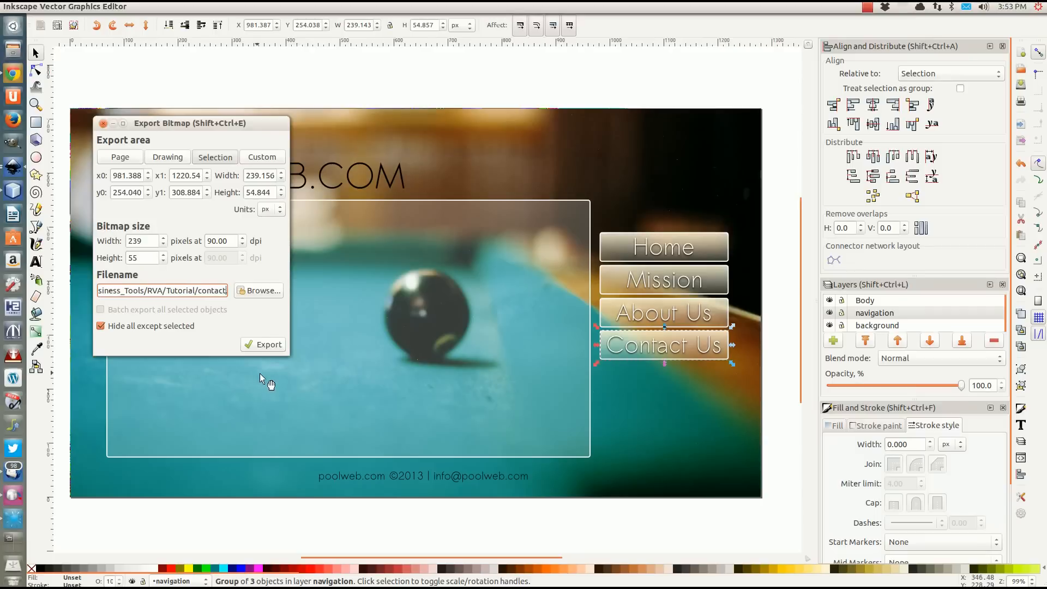
click(263, 344)
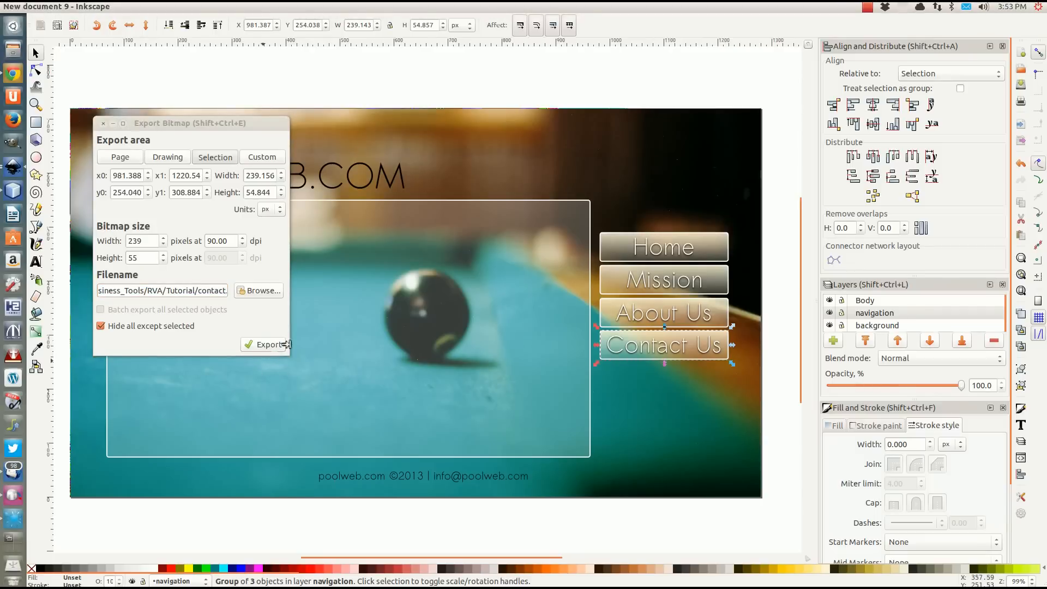
Export the translucent content rectangle on its own as body.png in the Tutorial folder.
click(357, 328)
click(214, 293)
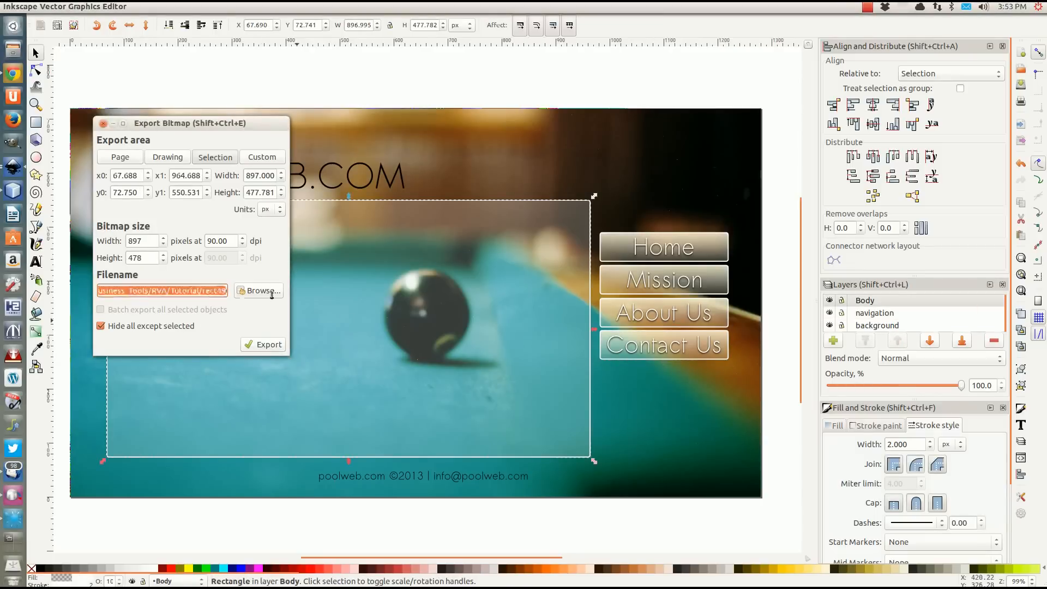
click(196, 296)
drag(178, 291, 208, 290)
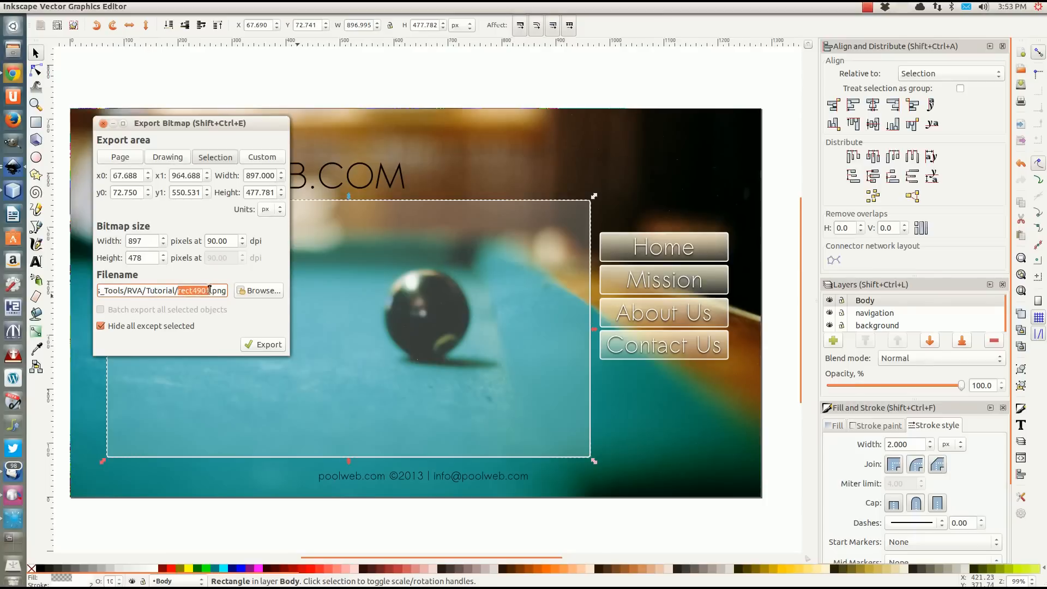
text(body)
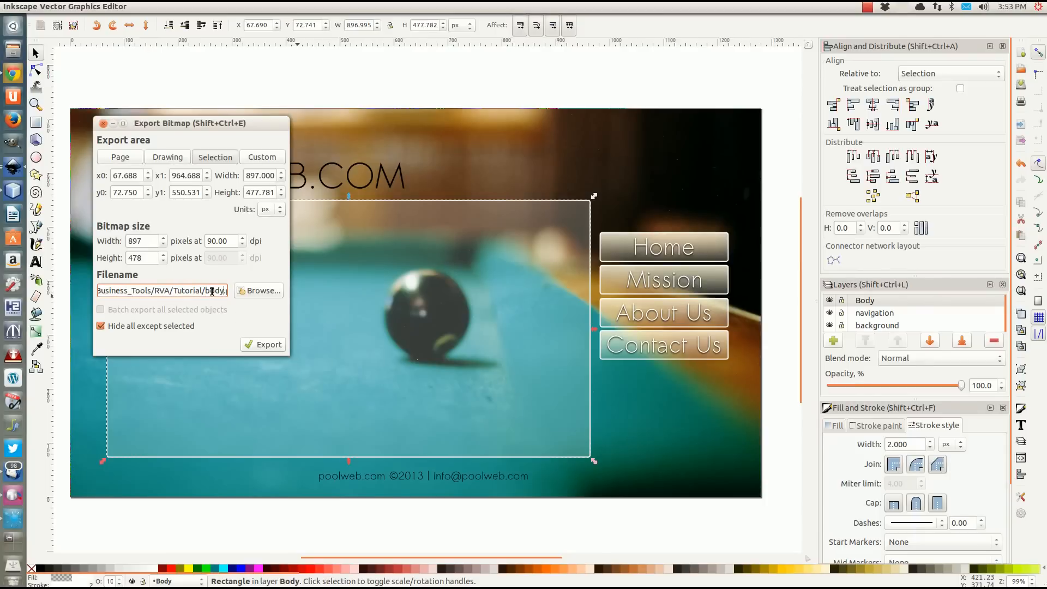
click(248, 343)
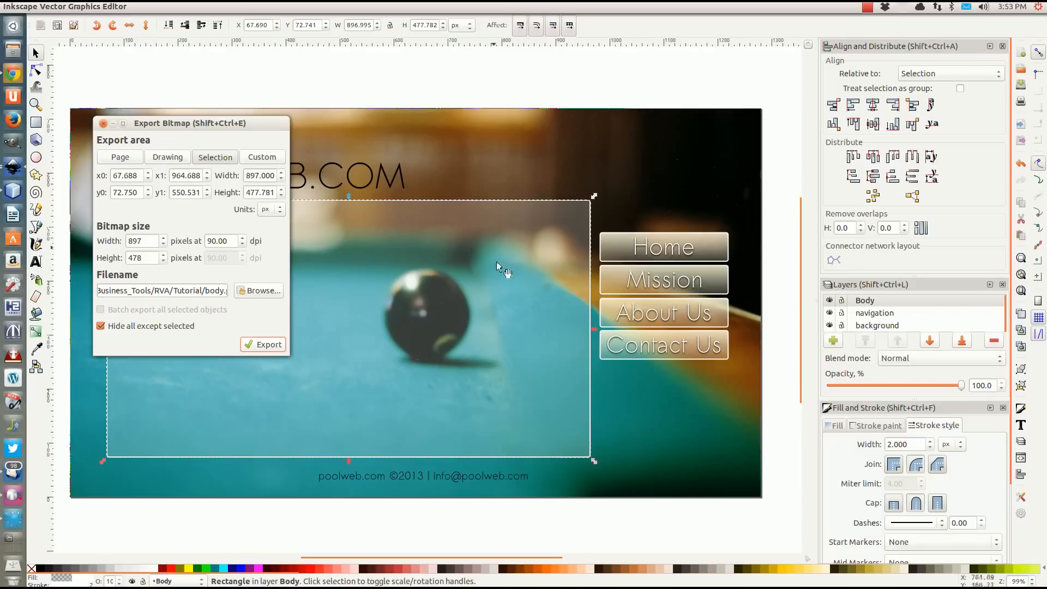
Export the masked background image, using the page as export area, as background.png in the Tutorial folder inside RVA.
click(518, 158)
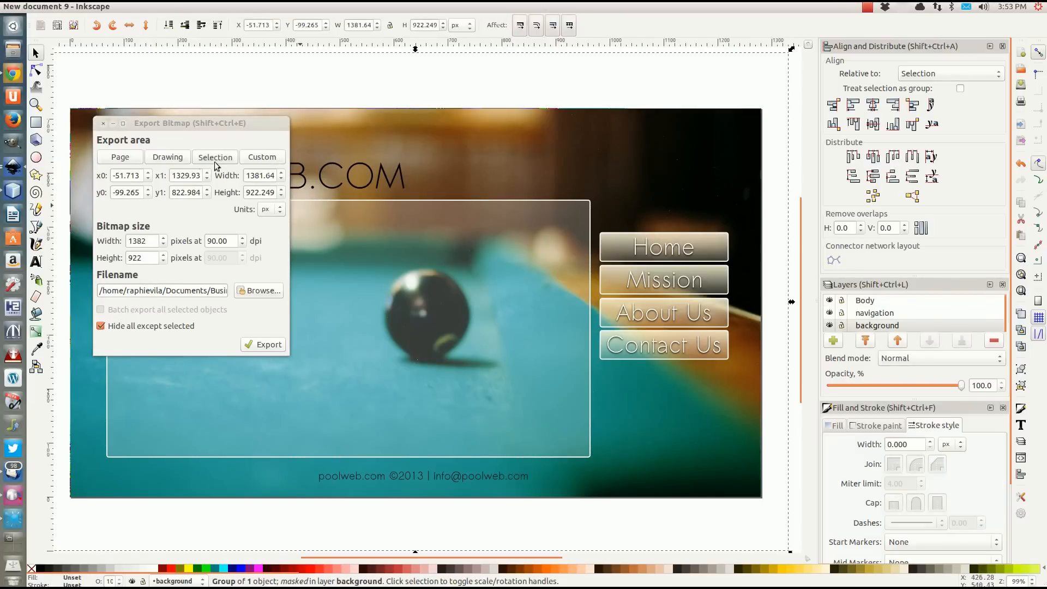
click(135, 160)
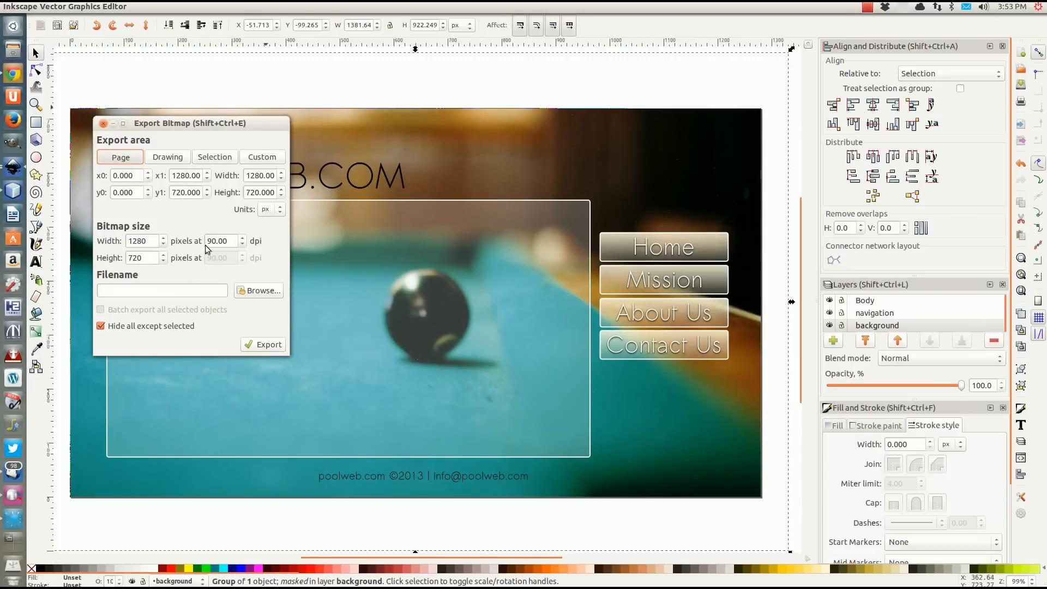
click(257, 291)
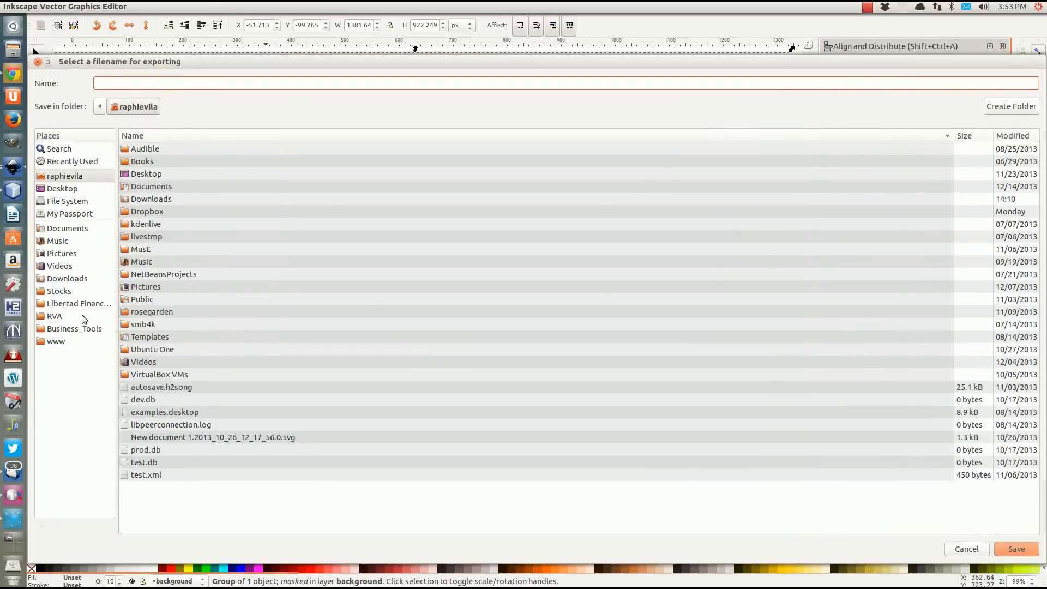
click(64, 317)
double_click(148, 276)
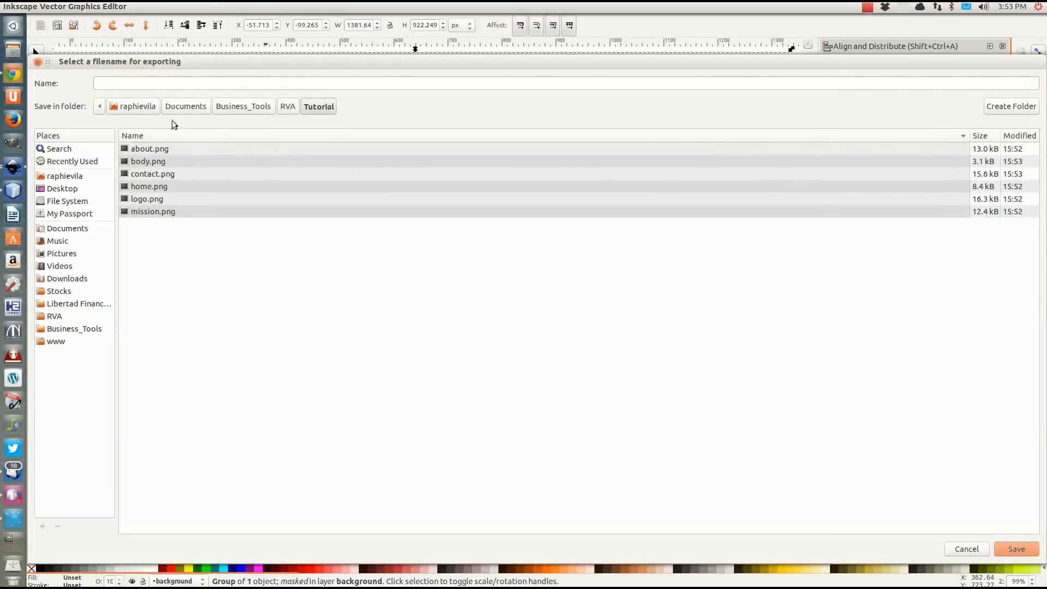
click(140, 84)
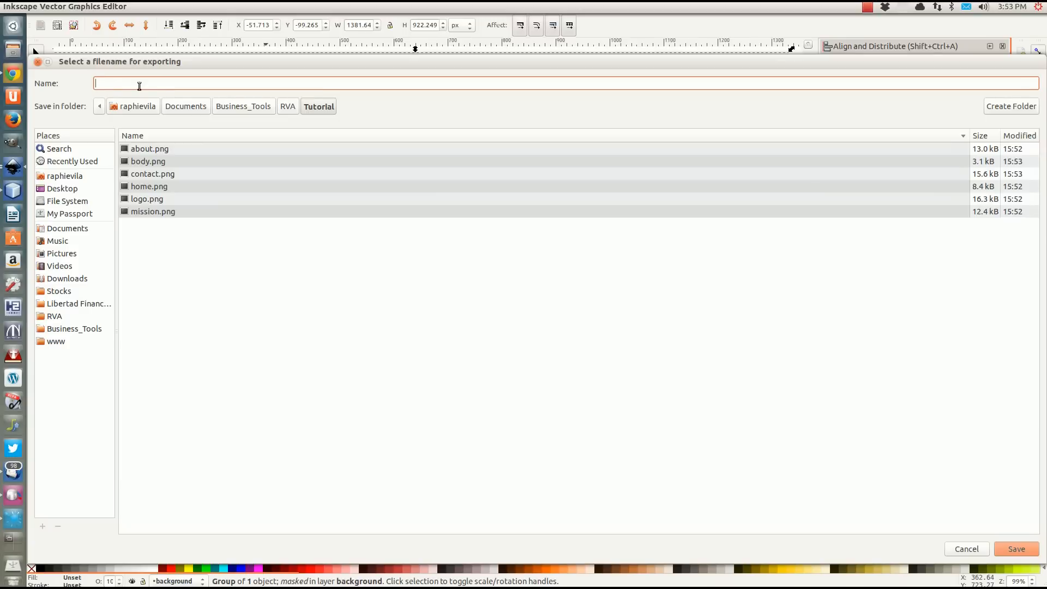
text(backgrour)
text(d.png)
click(1016, 550)
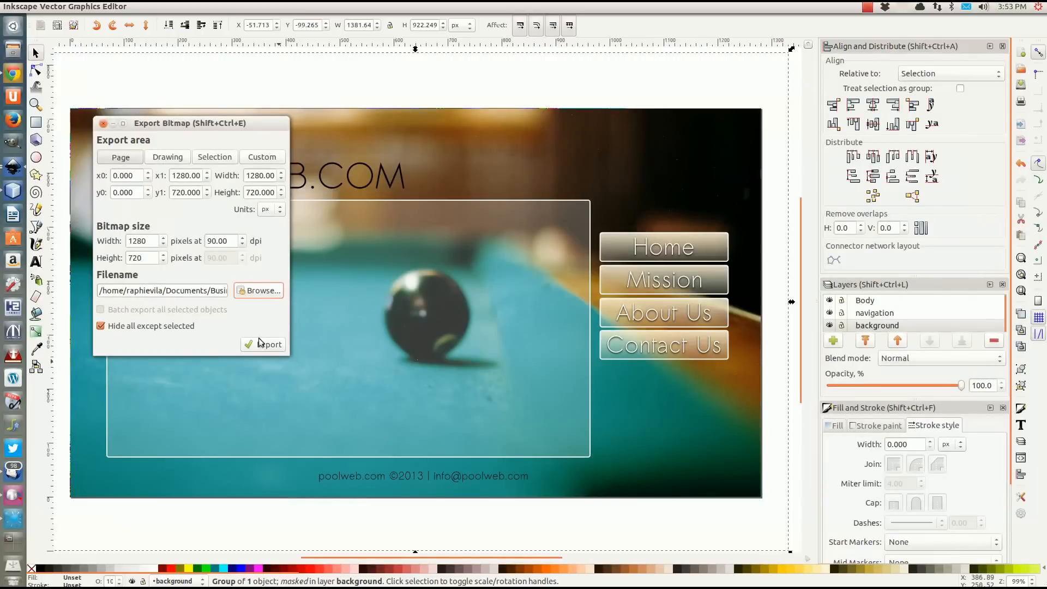
click(262, 344)
Export the footer copyright text as copy.png in the Tutorial folder, with the export area set to the selection.
click(378, 475)
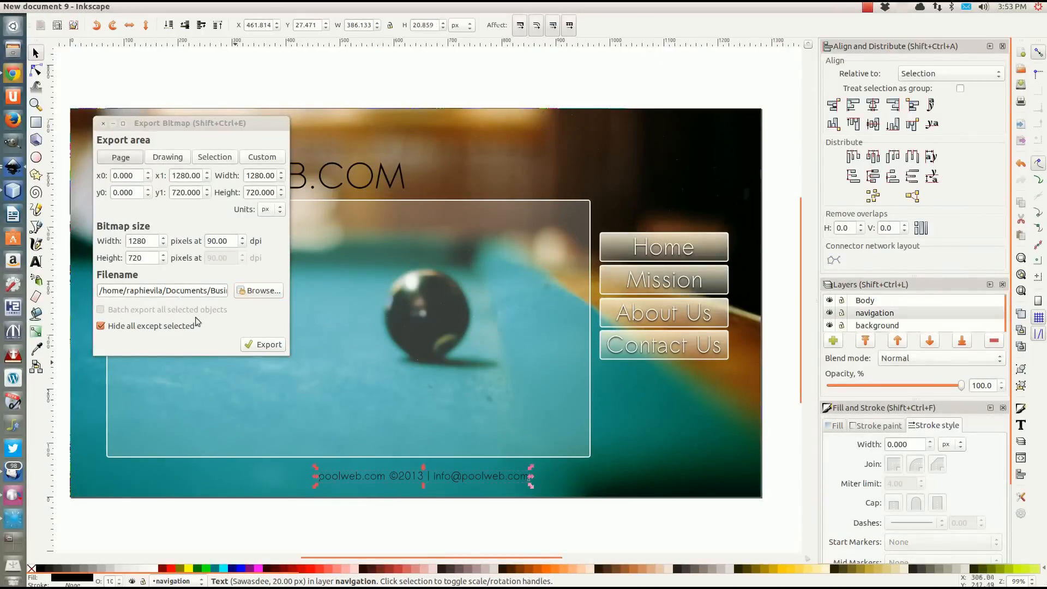
drag(209, 291, 284, 291)
click(187, 292)
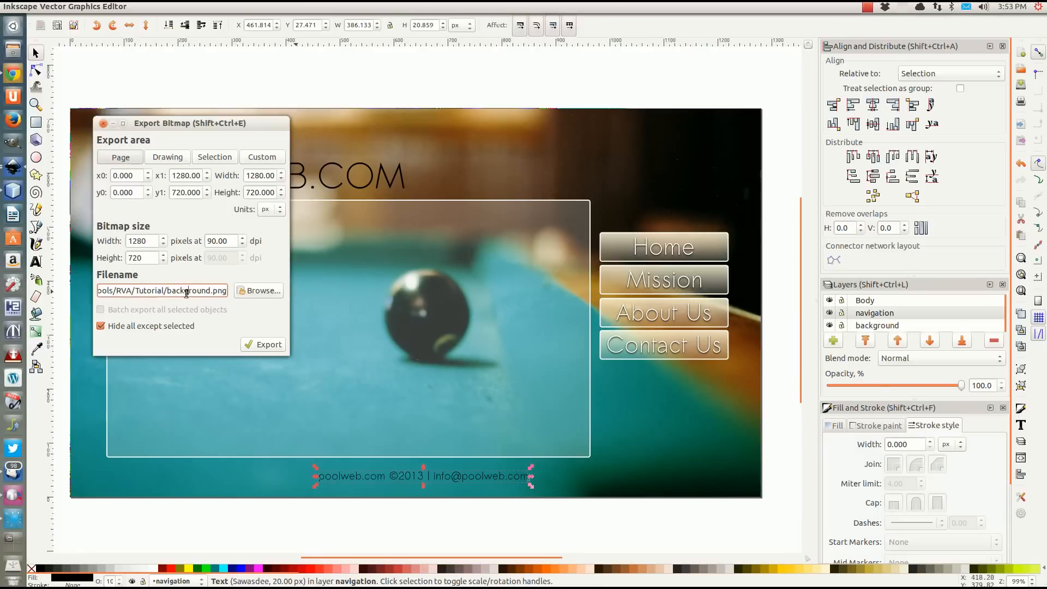
drag(167, 290, 210, 291)
text(copy)
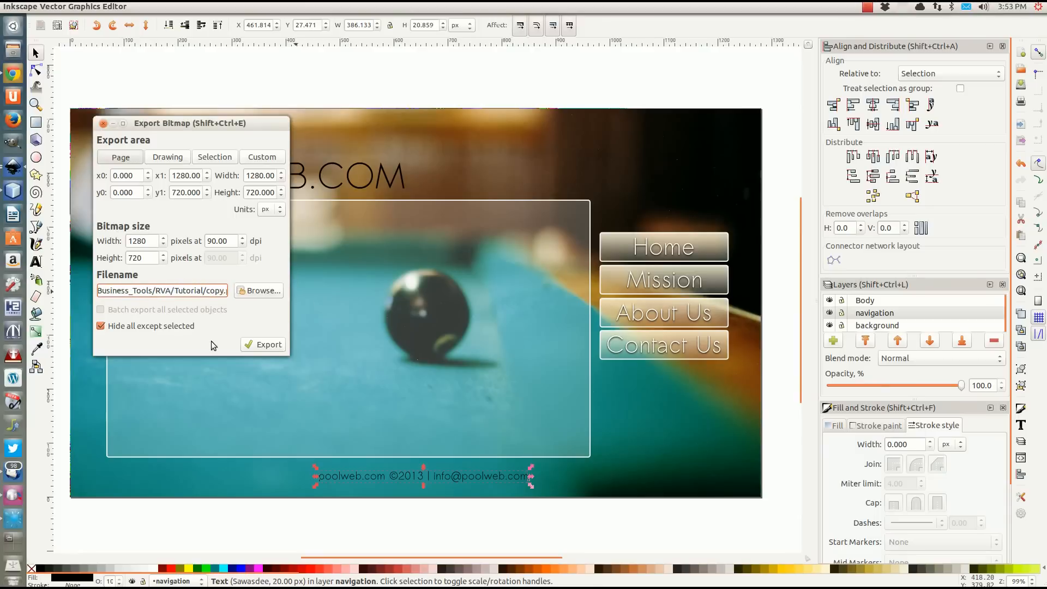
click(204, 157)
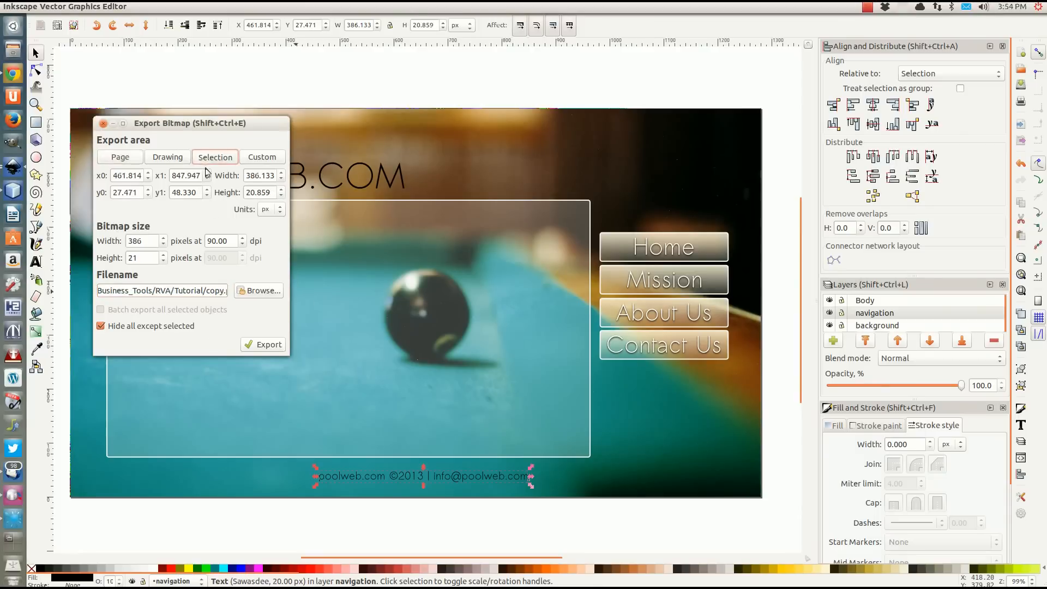
drag(193, 291, 271, 294)
click(200, 291)
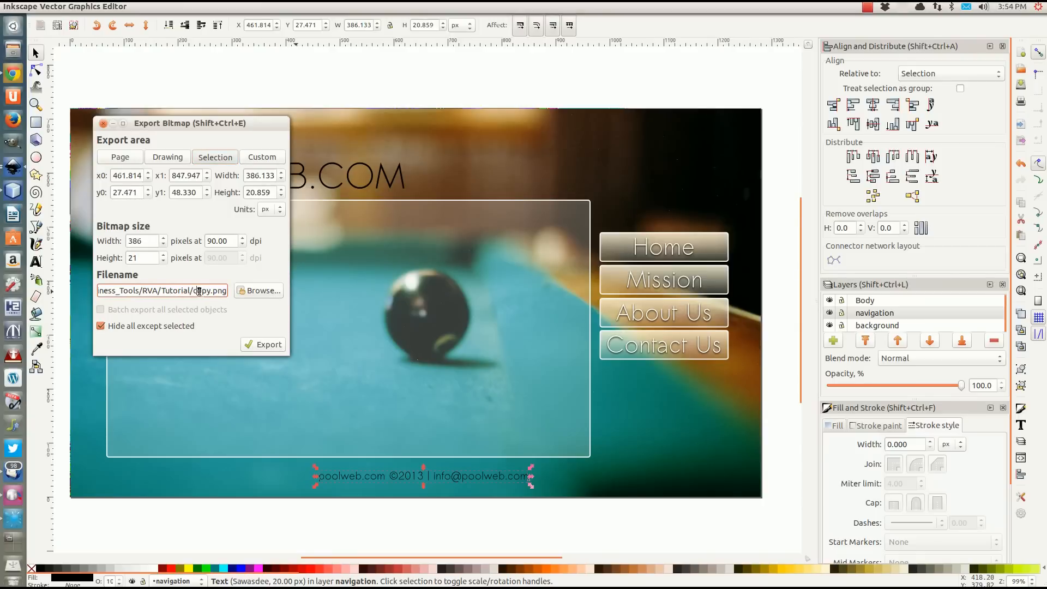
click(262, 345)
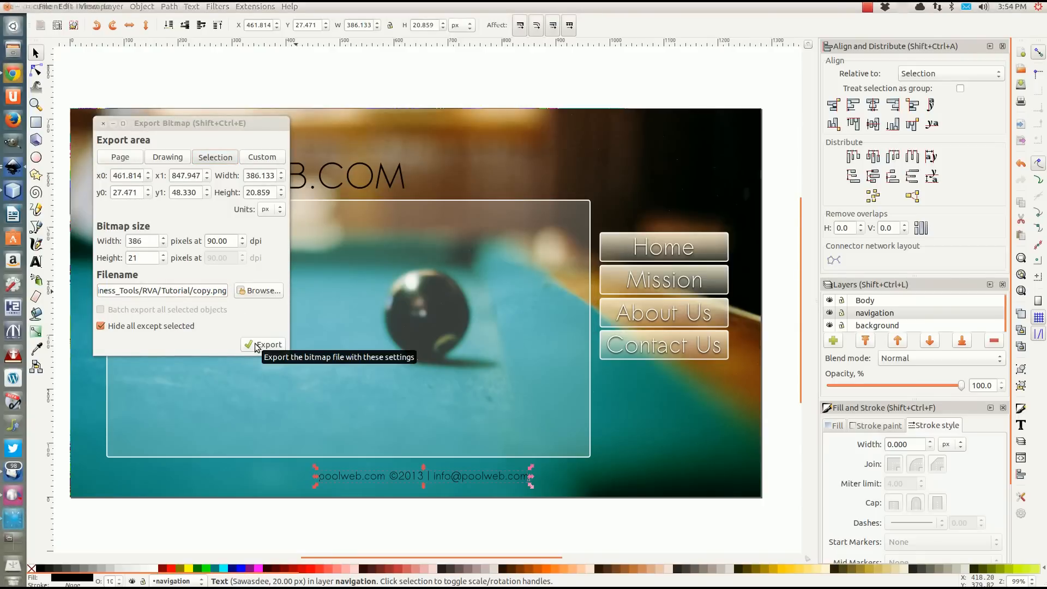
Close the bitmap export dialog, switch to the file manager and open logo.png from RVA's Tutorial folder in Image Viewer.
click(103, 123)
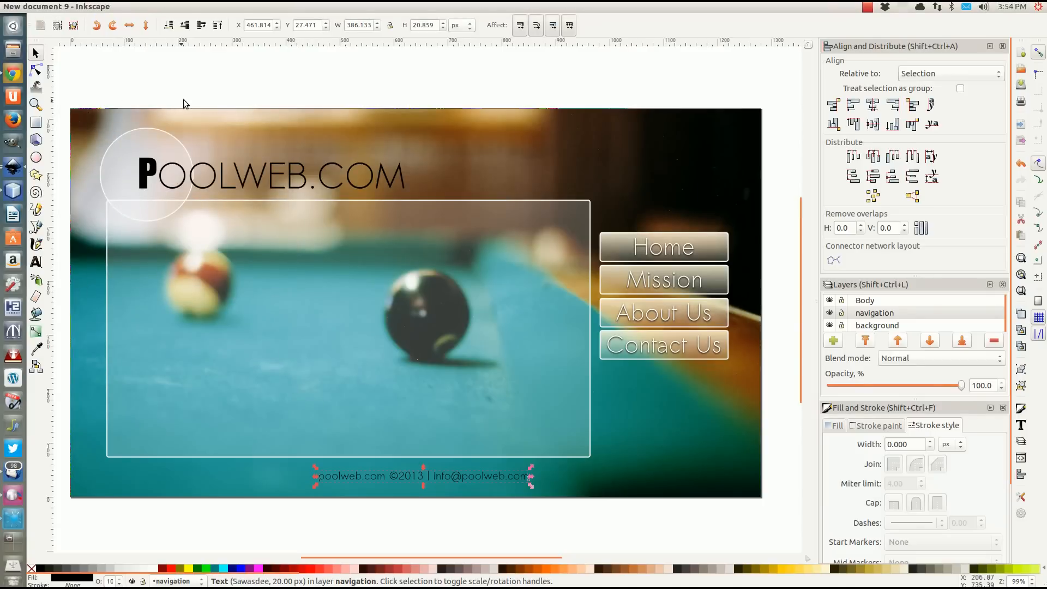
click(15, 53)
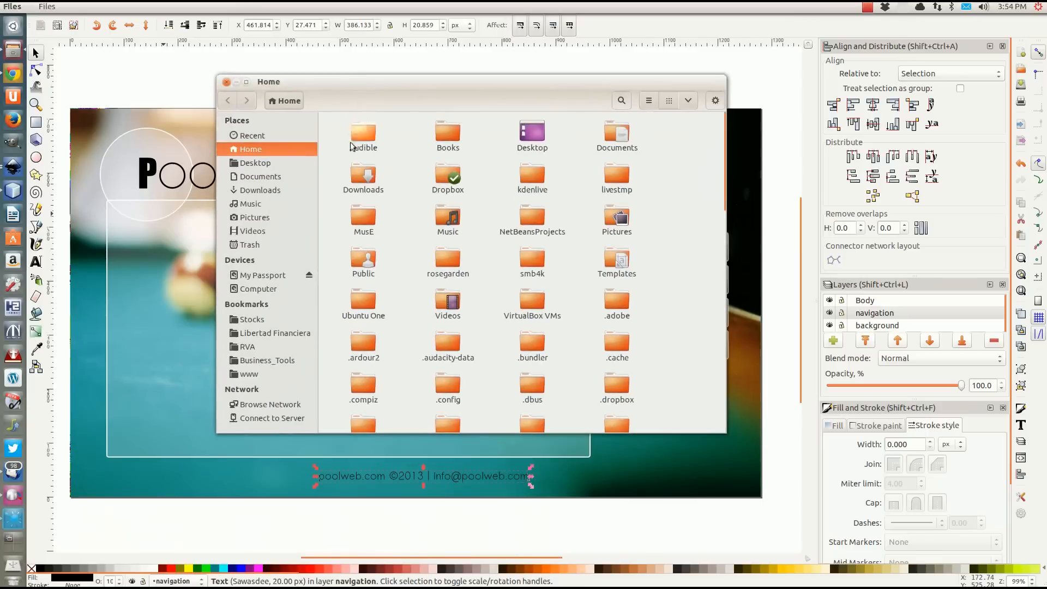
click(245, 350)
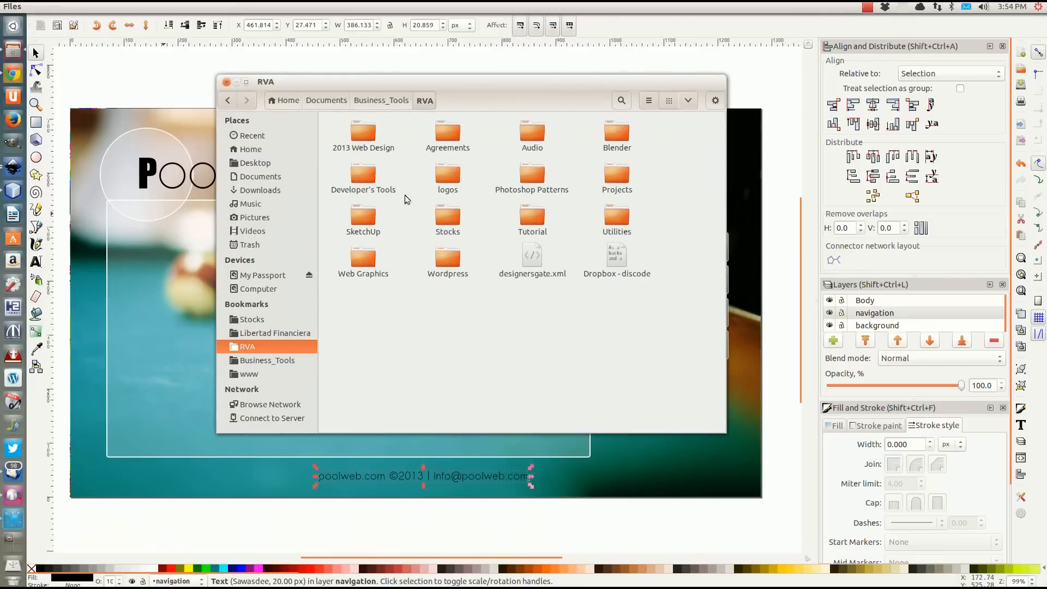
double_click(537, 216)
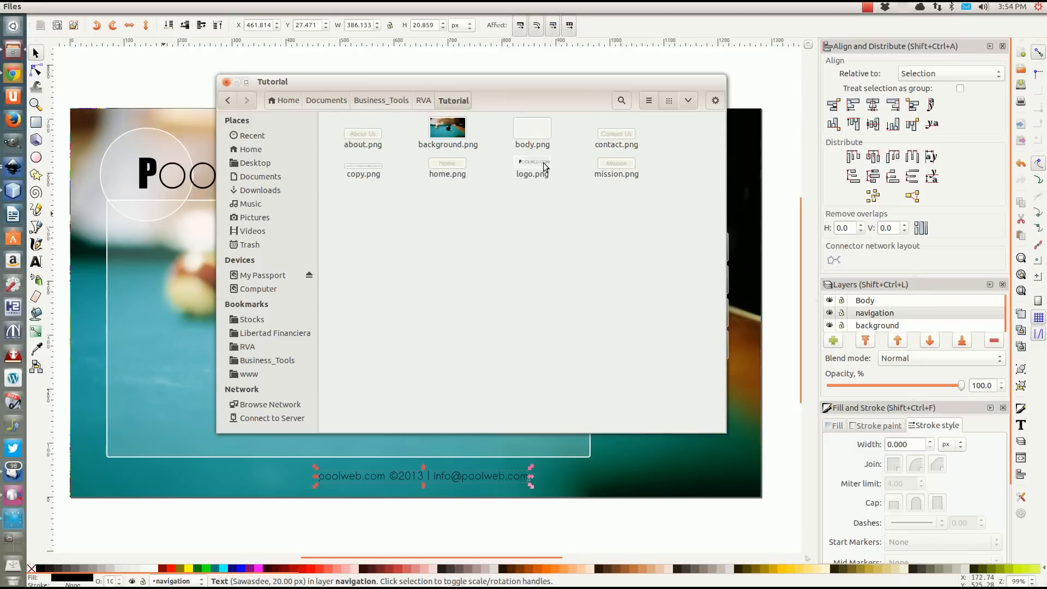
click(525, 167)
right_click(525, 166)
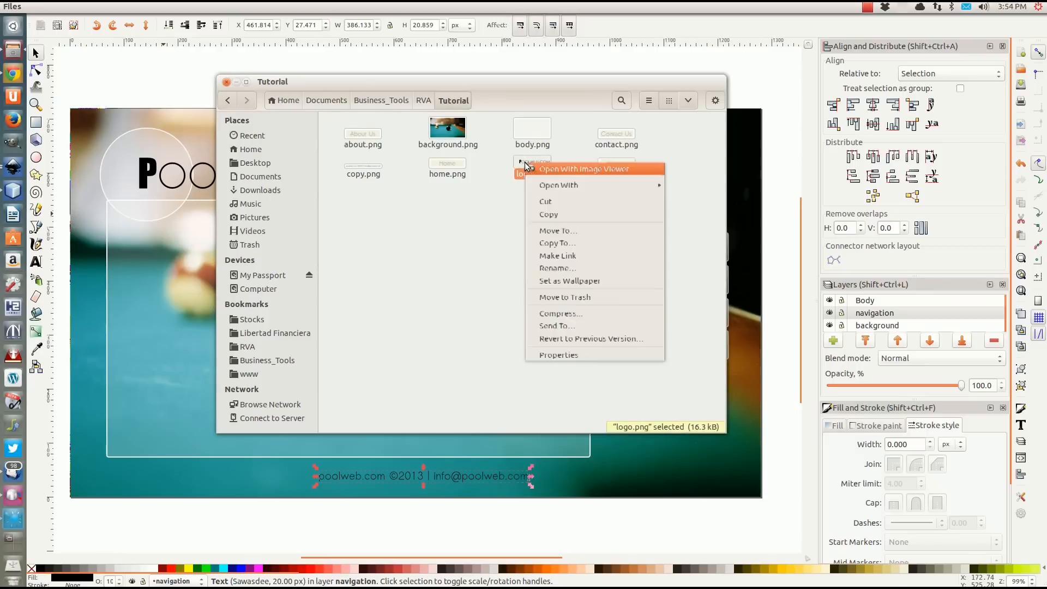
click(566, 169)
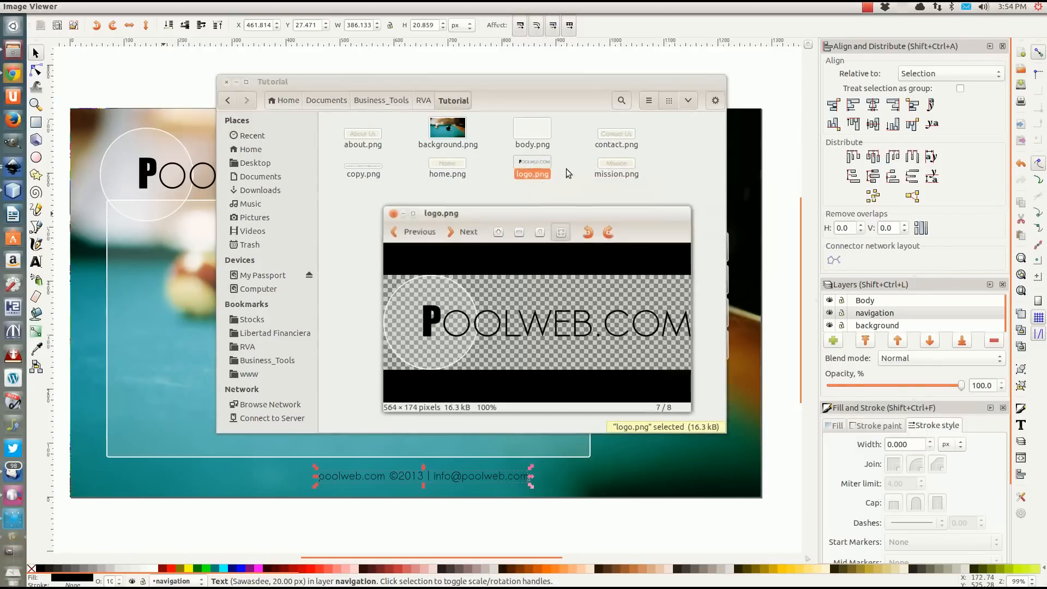
Look through all the exported PNG images in the Tutorial folder, and return to the Inkscape design.
click(468, 236)
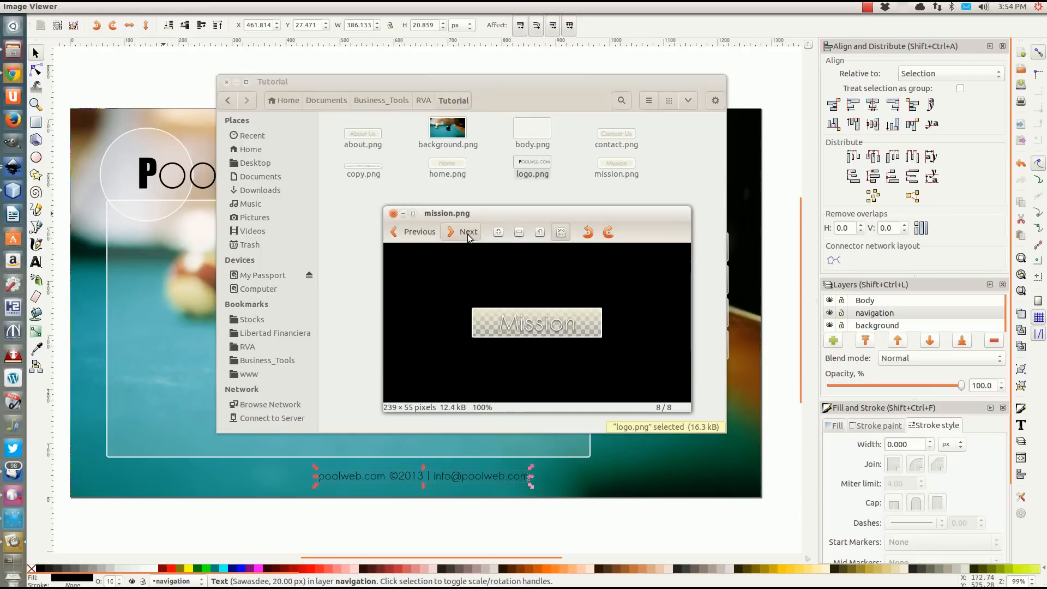
click(468, 236)
click(468, 235)
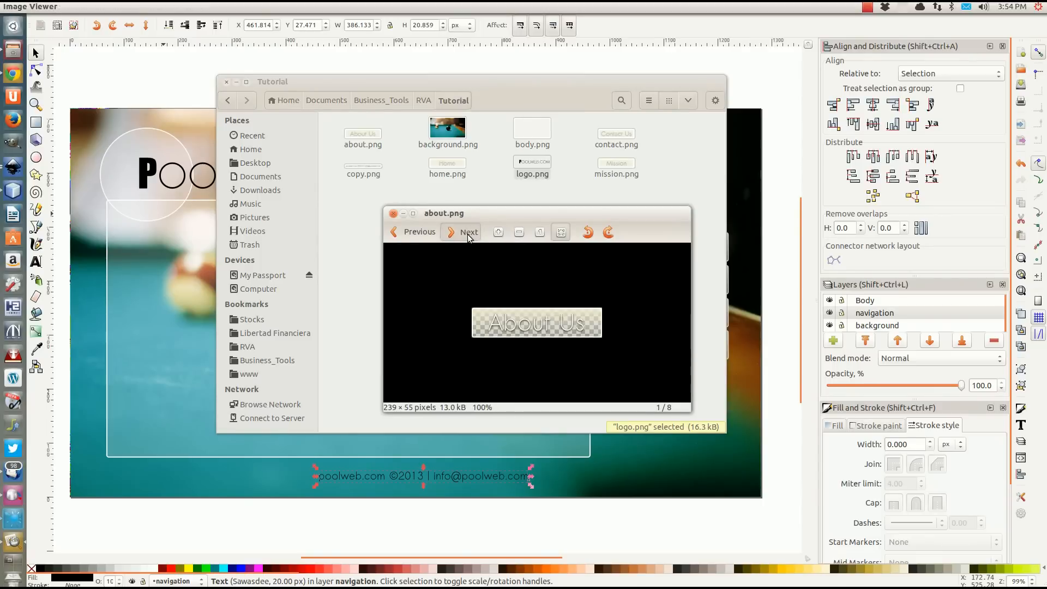
click(468, 236)
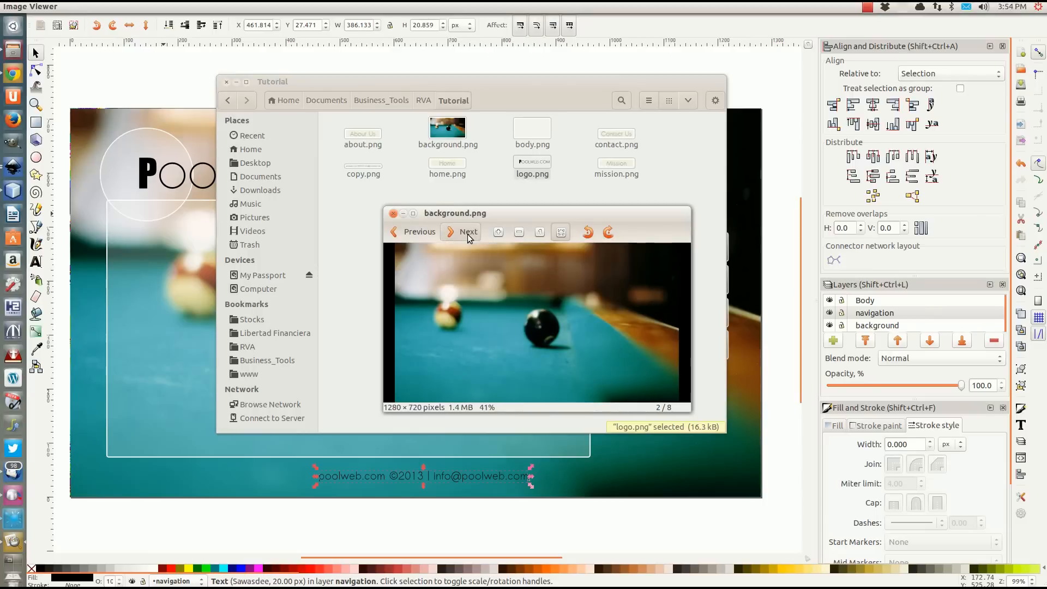
click(468, 235)
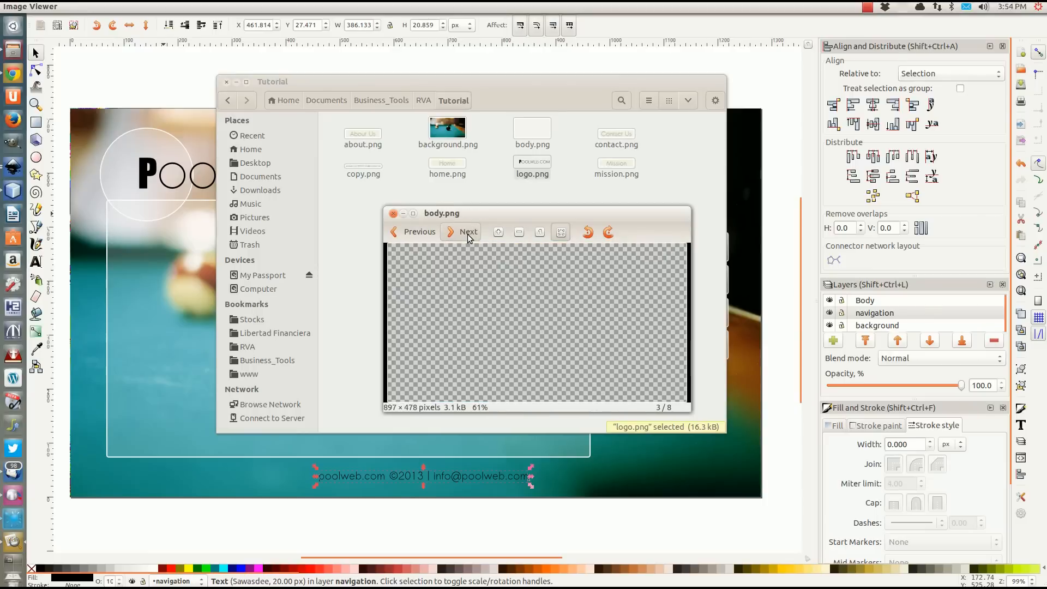
click(467, 234)
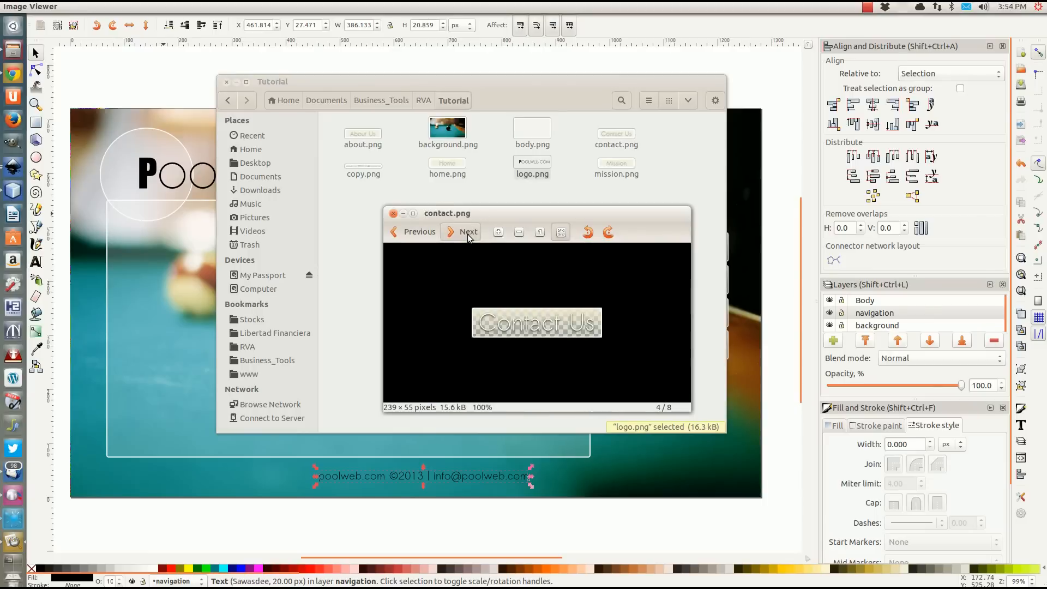
click(468, 235)
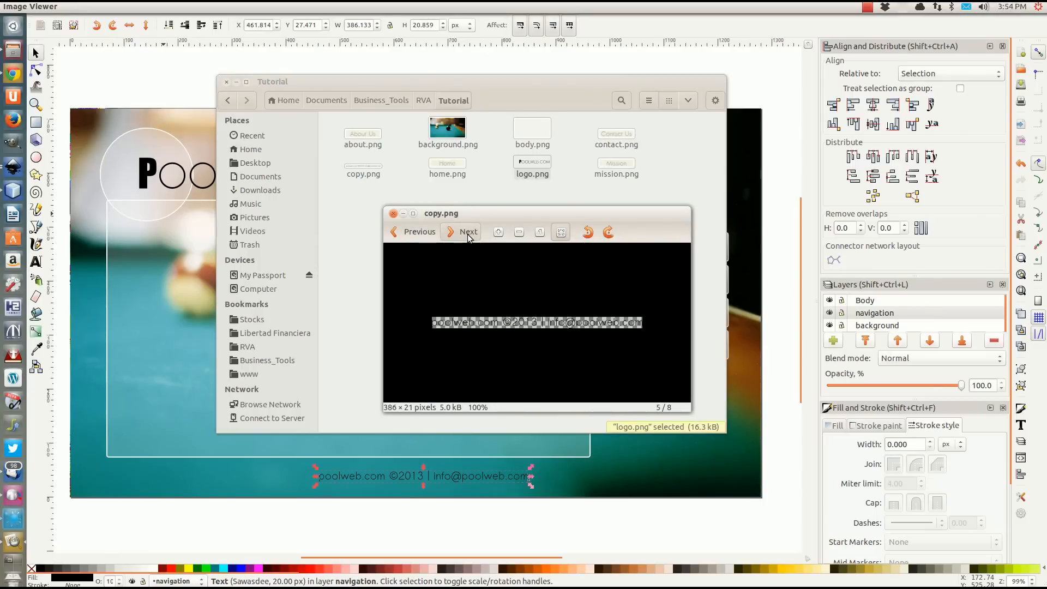
click(468, 236)
click(468, 236)
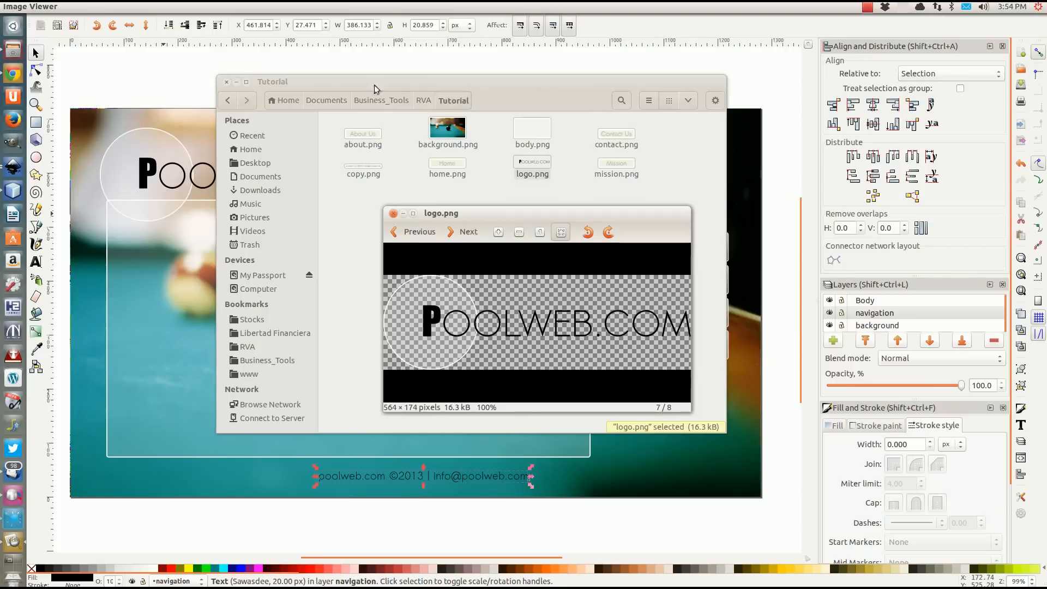
click(367, 57)
click(368, 56)
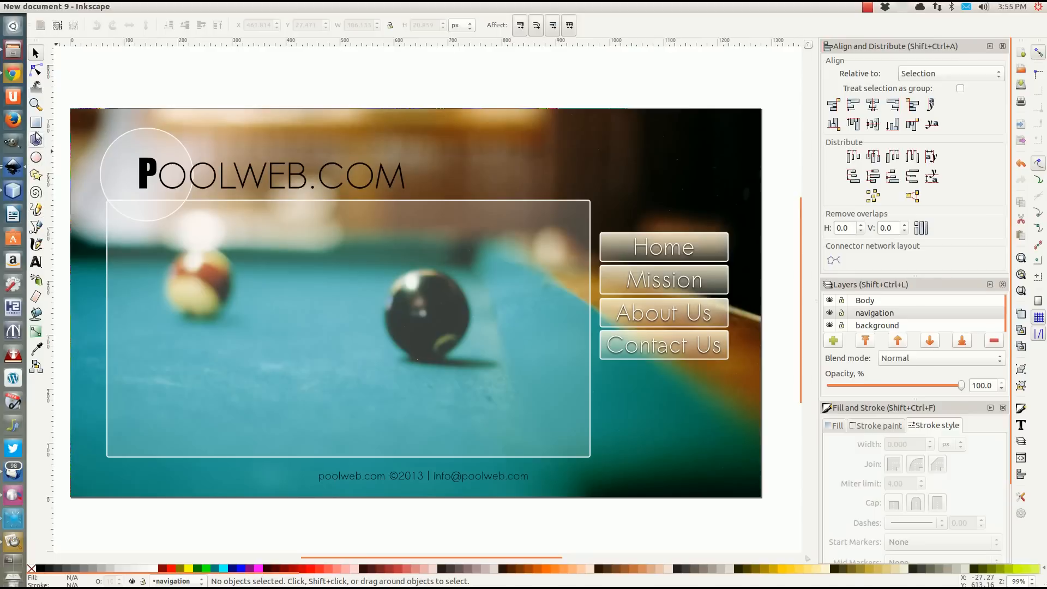
Draw a three-cornered star to the left of the black ball and scale it down to about 17 × 19 px.
click(37, 177)
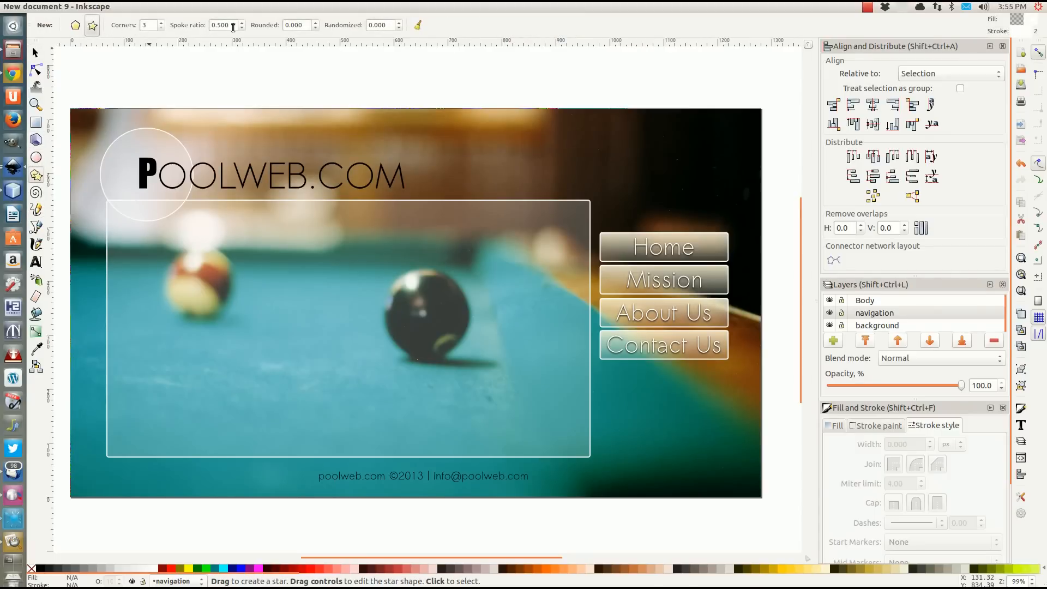
mouse_move(366, 295)
mouse_down()
mouse_move(380, 309)
mouse_move(380, 296)
mouse_up()
key(s)
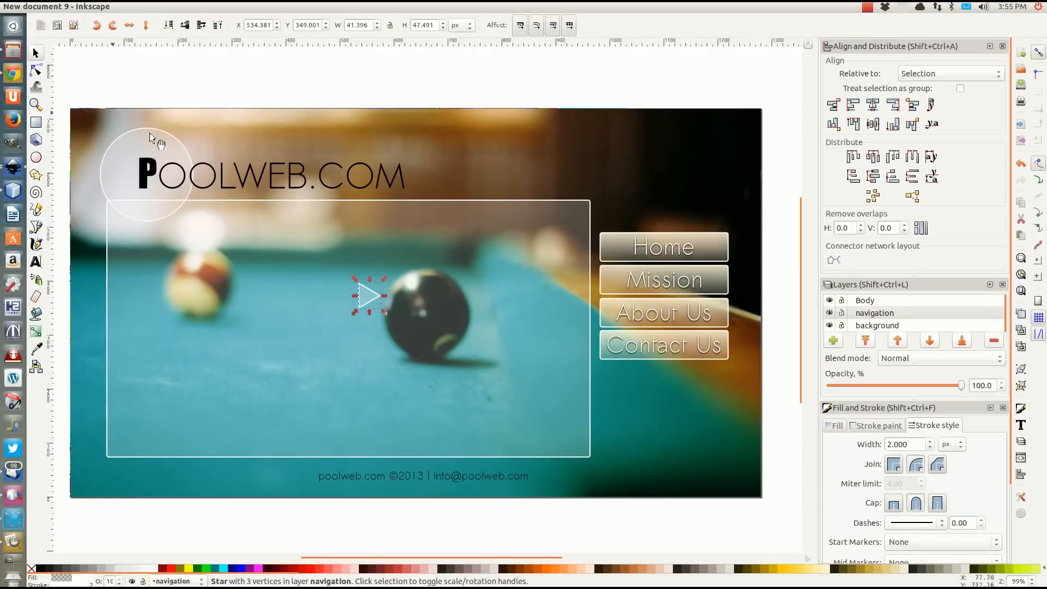
mouse_move(384, 310)
mouse_down()
mouse_move(371, 295)
mouse_move(490, 480)
mouse_up()
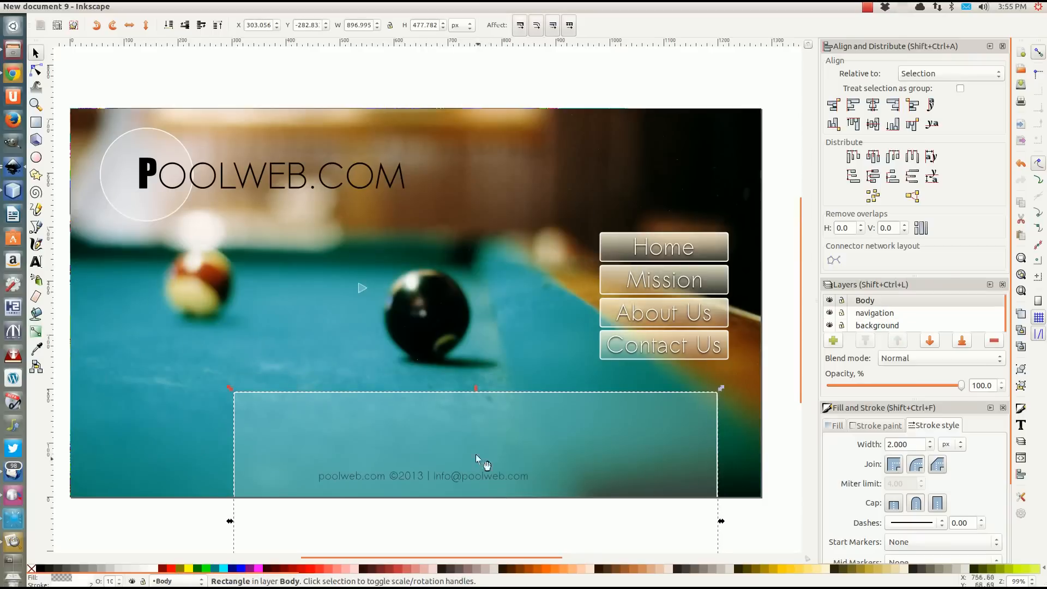
Undo the accidental move of the translucent content rectangle and lock the Body layer.
key(ctrl+z)
drag(470, 399, 469, 399)
key(ctrl+z)
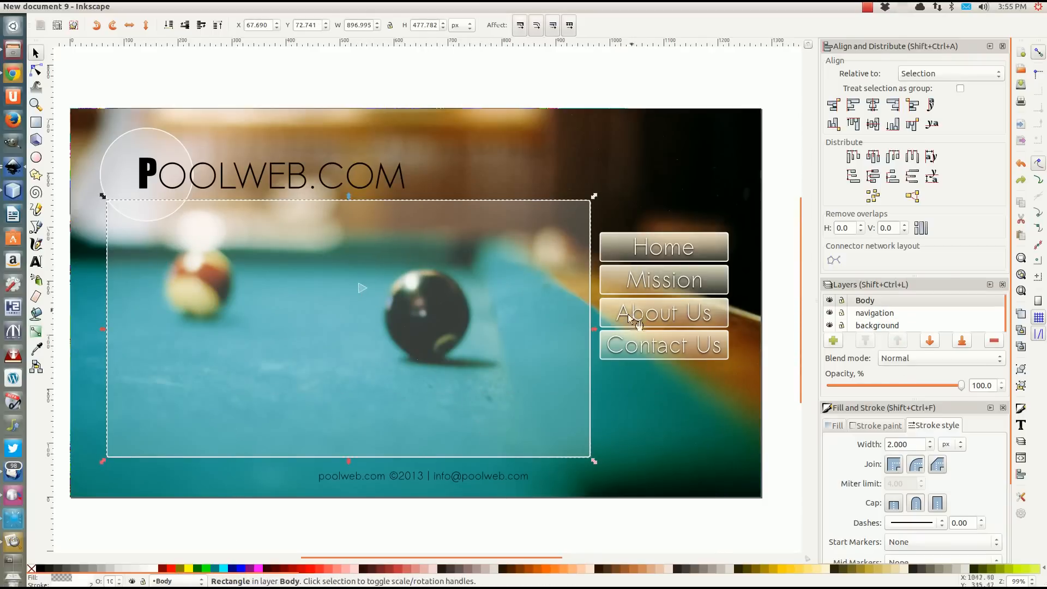
click(841, 301)
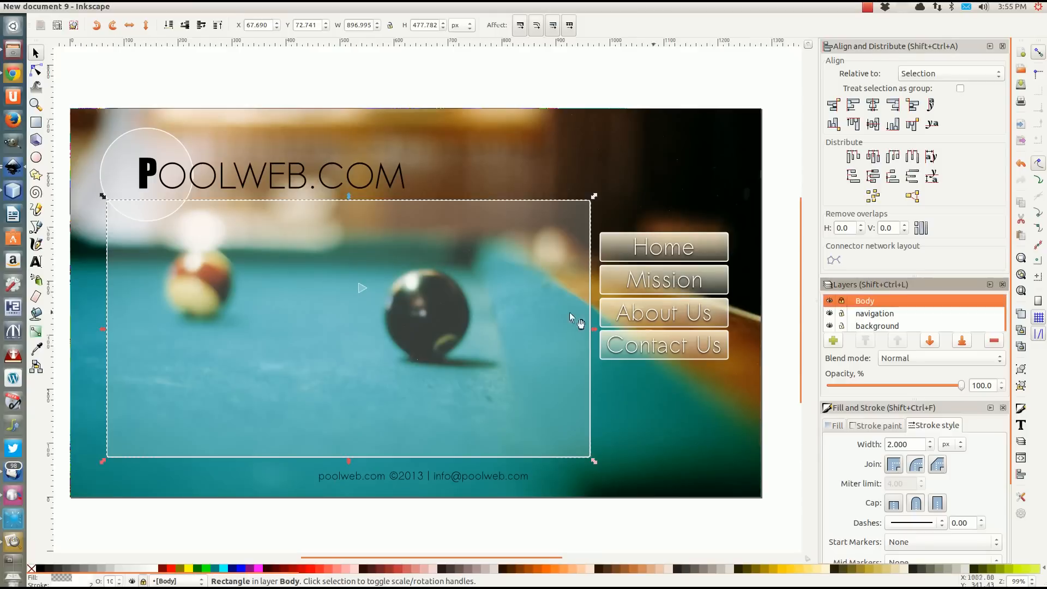
Move the small triangle just below the end of the footer text, at about X 774, Y 10 px, and rotate it slightly.
click(363, 289)
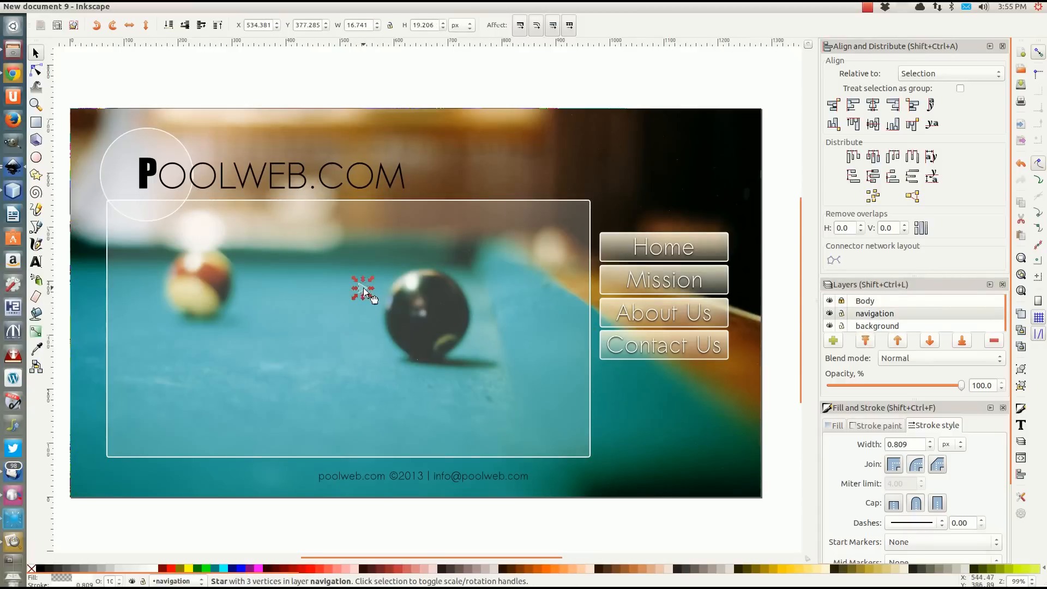
drag(364, 290, 560, 460)
click(558, 479)
click(561, 482)
click(557, 478)
scroll(555, 479, up, 3)
drag(551, 480, 369, 503)
scroll(428, 484, down, 6)
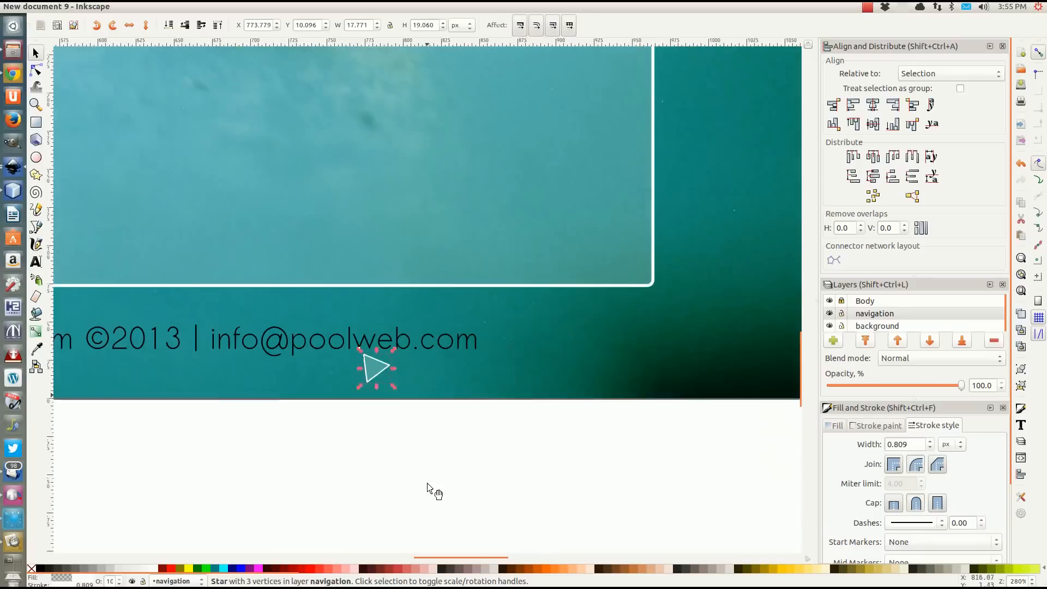
scroll(428, 484, up, 6)
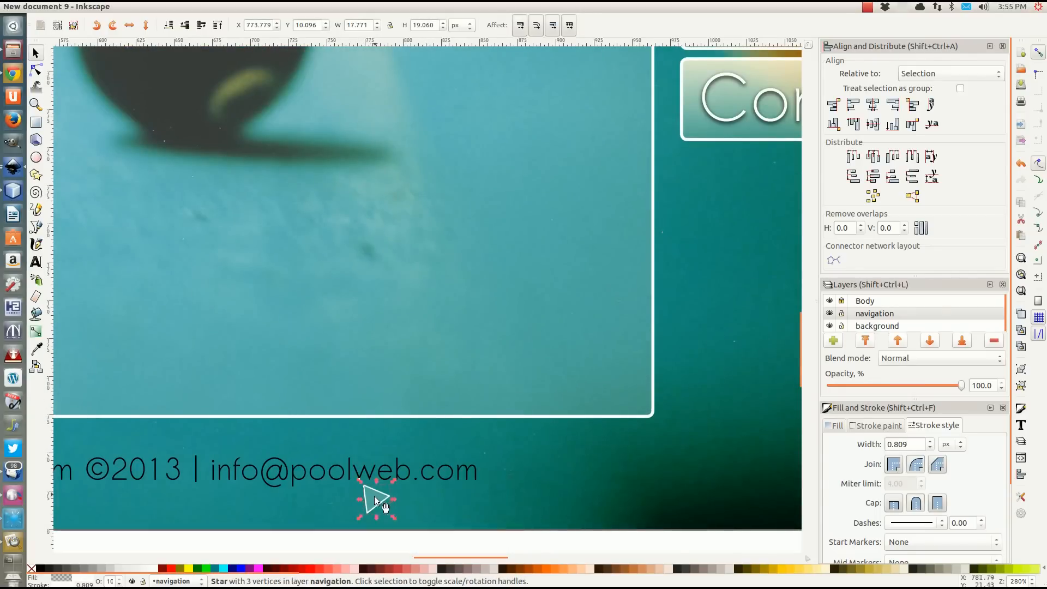
Start a bitmap export of the triangle and set its destination to a file named pointer in RVA's Tutorial folder.
click(45, 6)
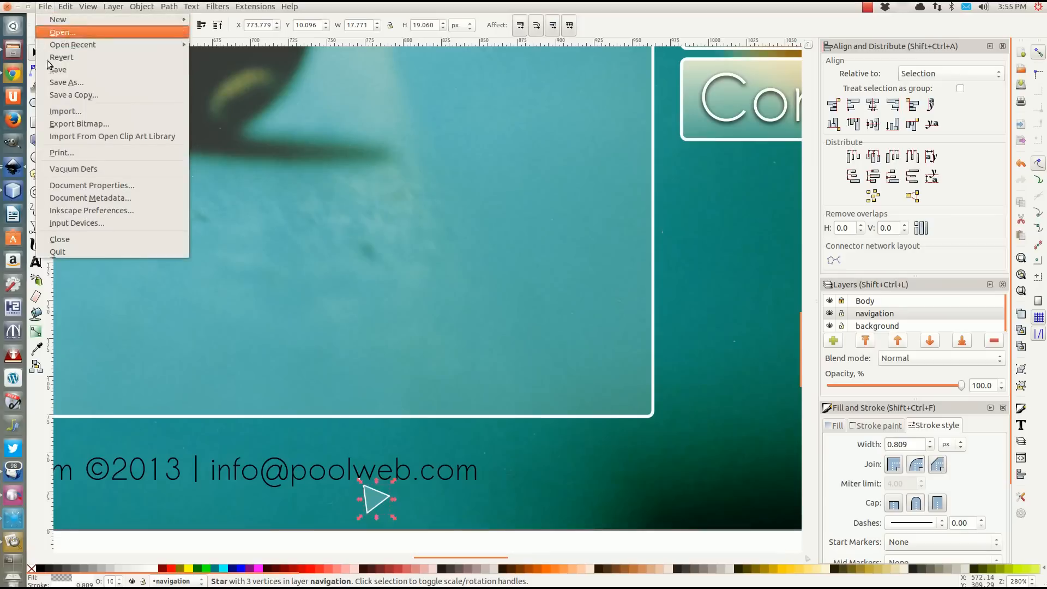
click(79, 124)
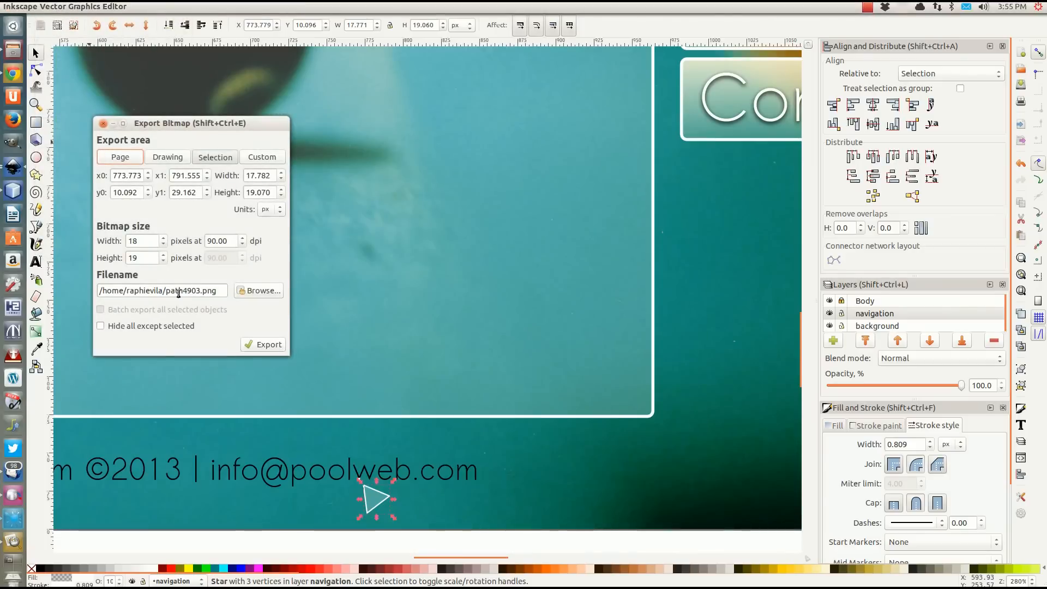
click(252, 291)
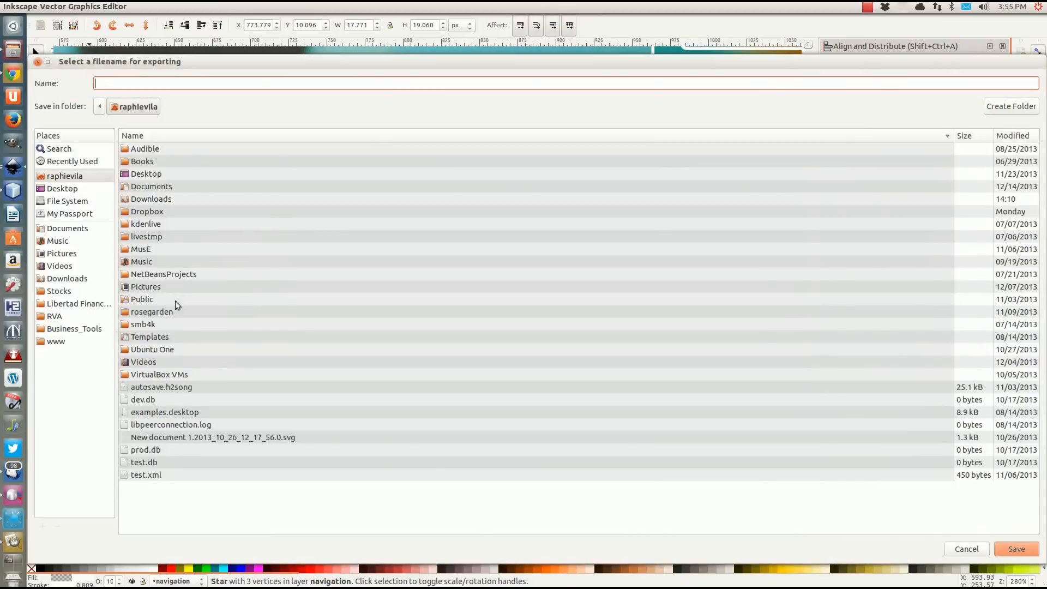
click(57, 316)
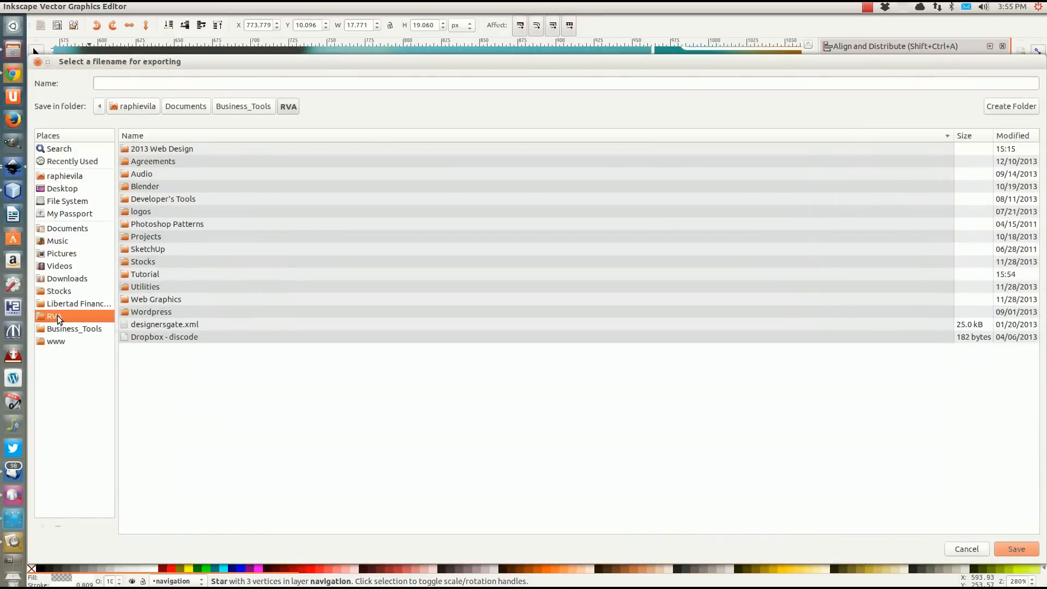
double_click(137, 274)
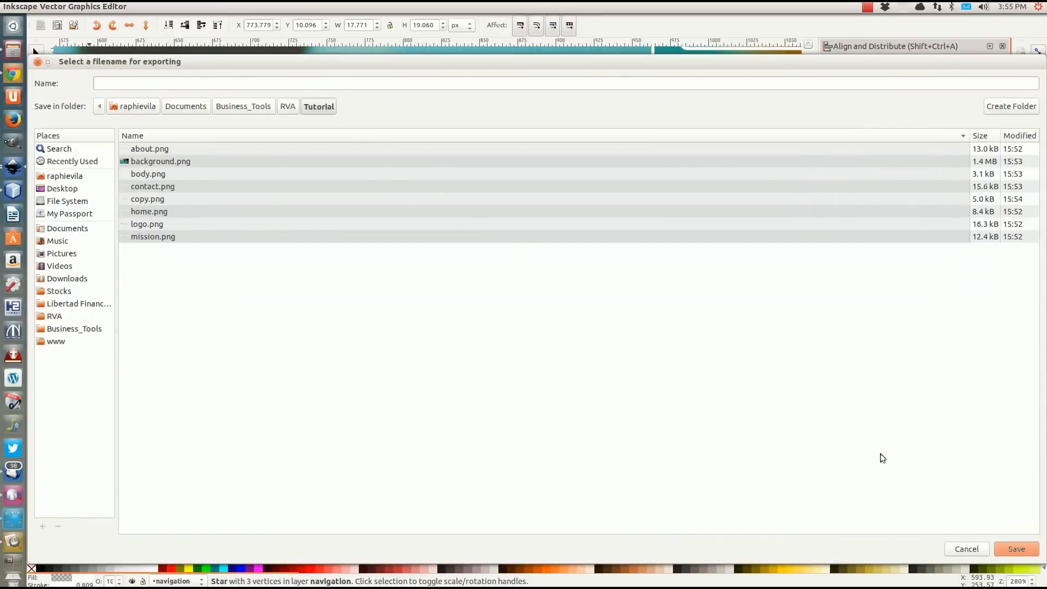
click(204, 82)
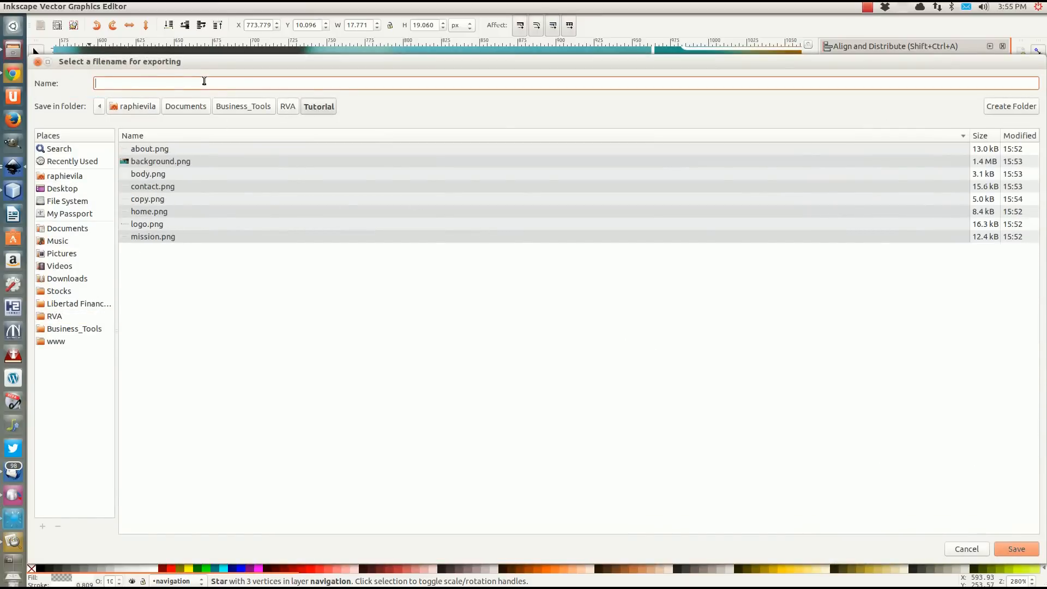
text(pointer)
click(1014, 550)
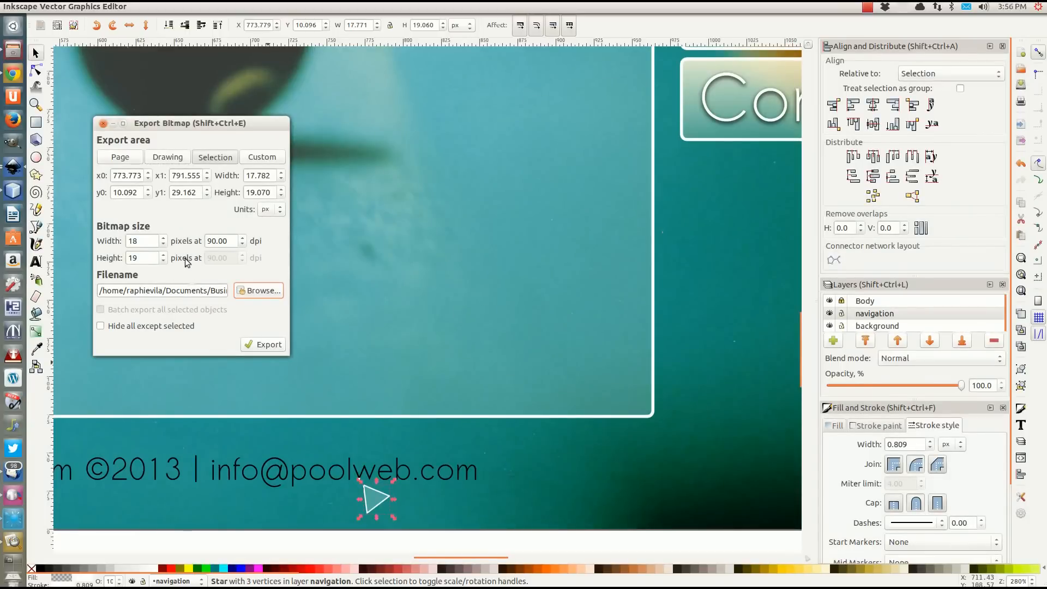
Complete the file name as pointer.png and export the triangle at 18 px wide with the export area set to the selection.
triple_click(210, 291)
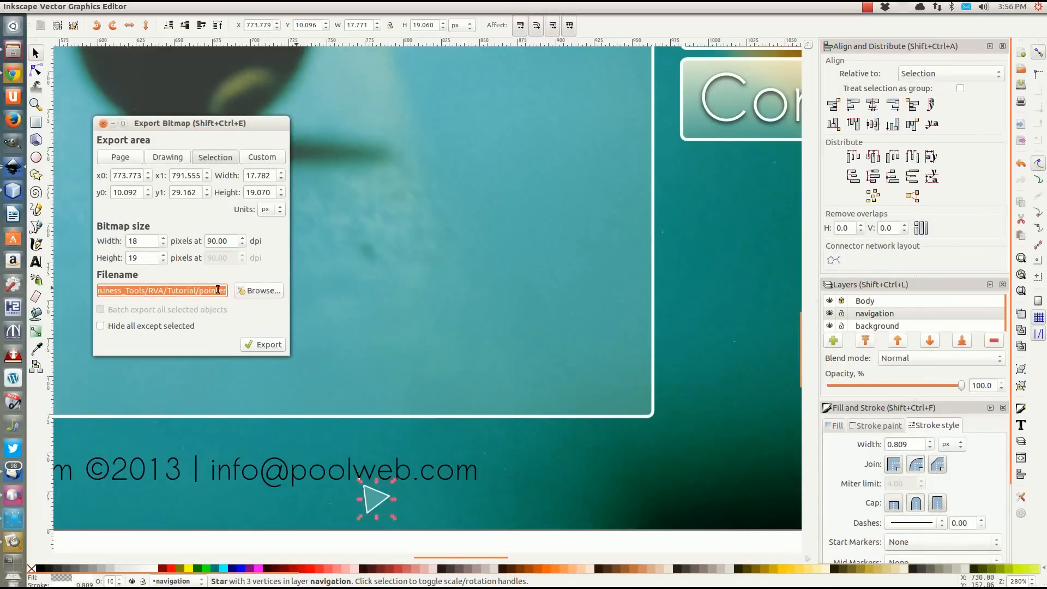
click(226, 292)
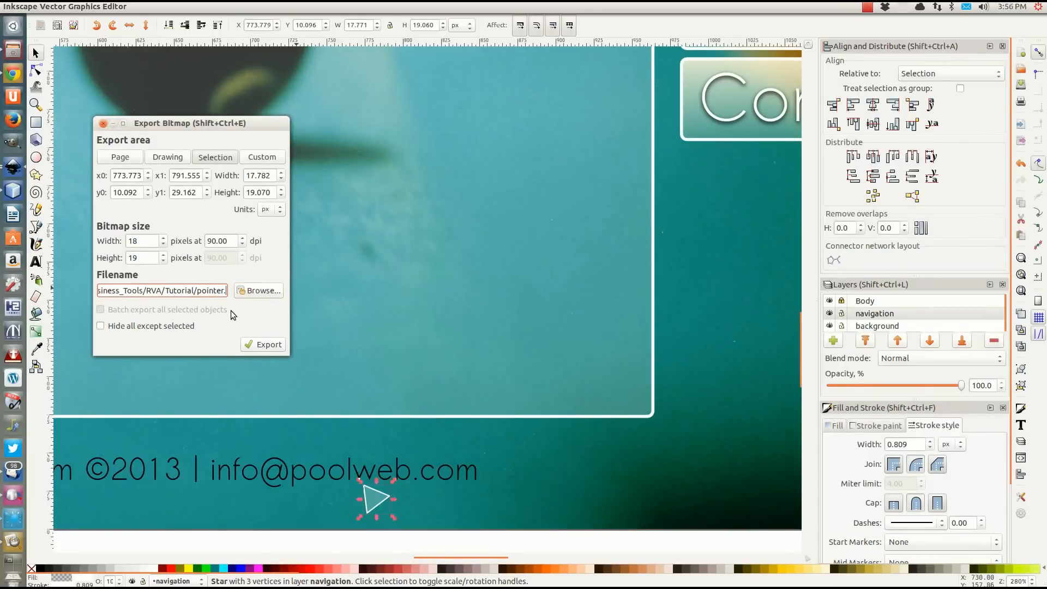
text(png)
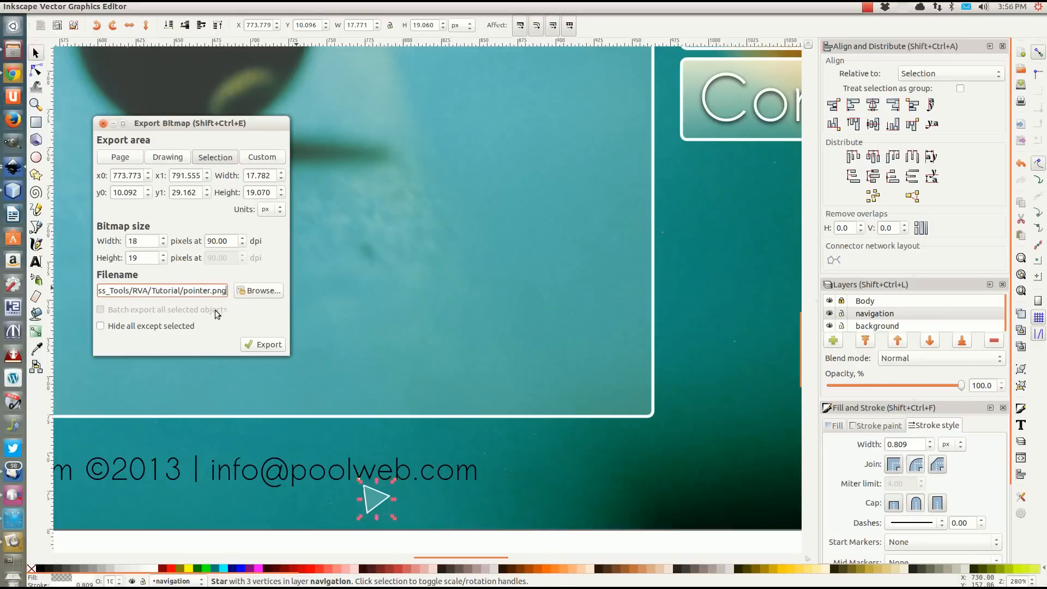
click(217, 158)
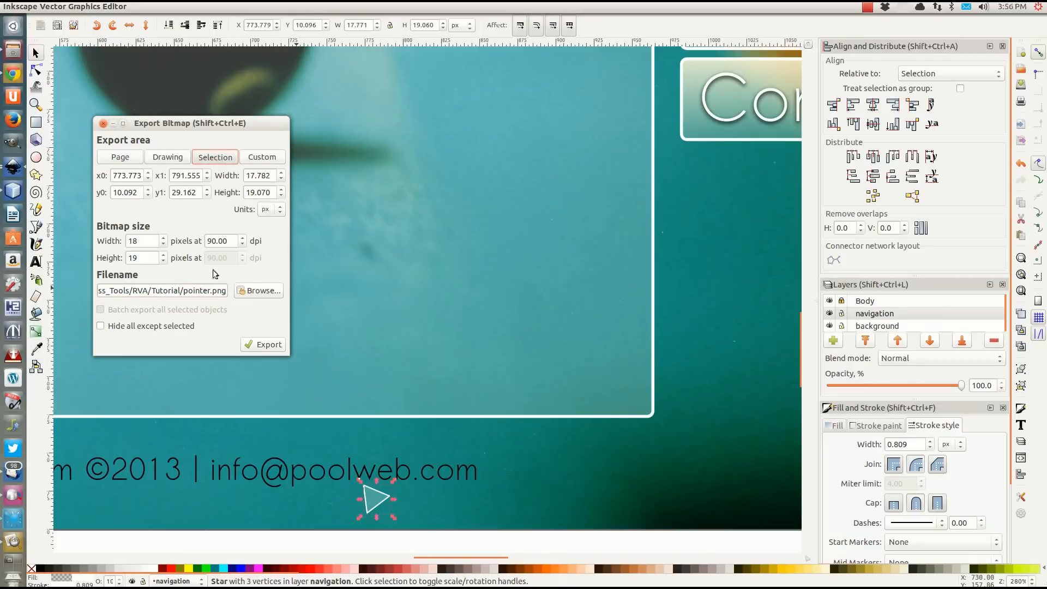
double_click(137, 240)
click(263, 347)
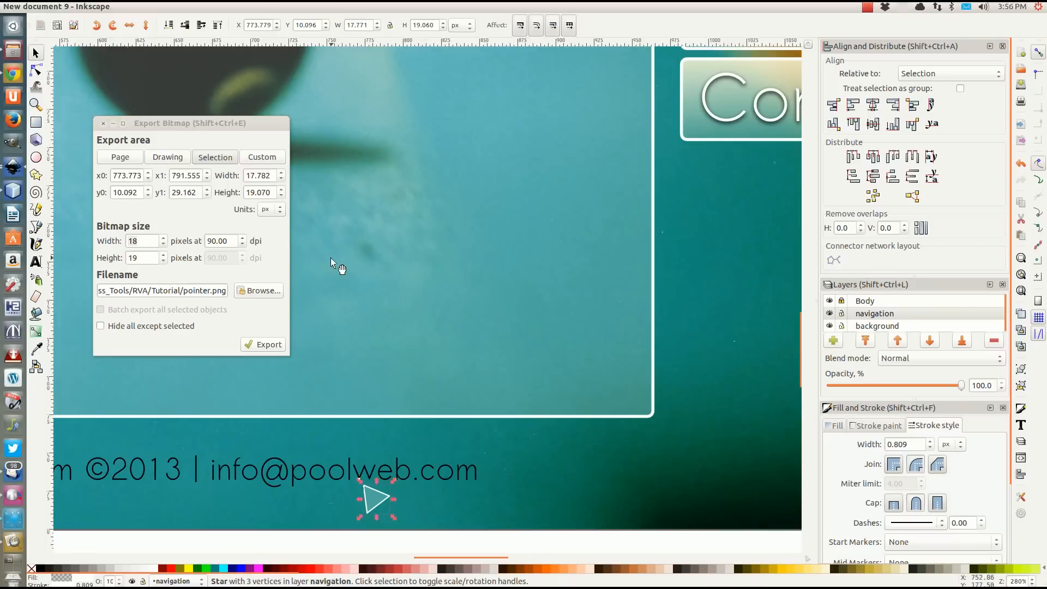
Try to dismiss the repeated script messages and PostScript export dialogs.
click(14, 190)
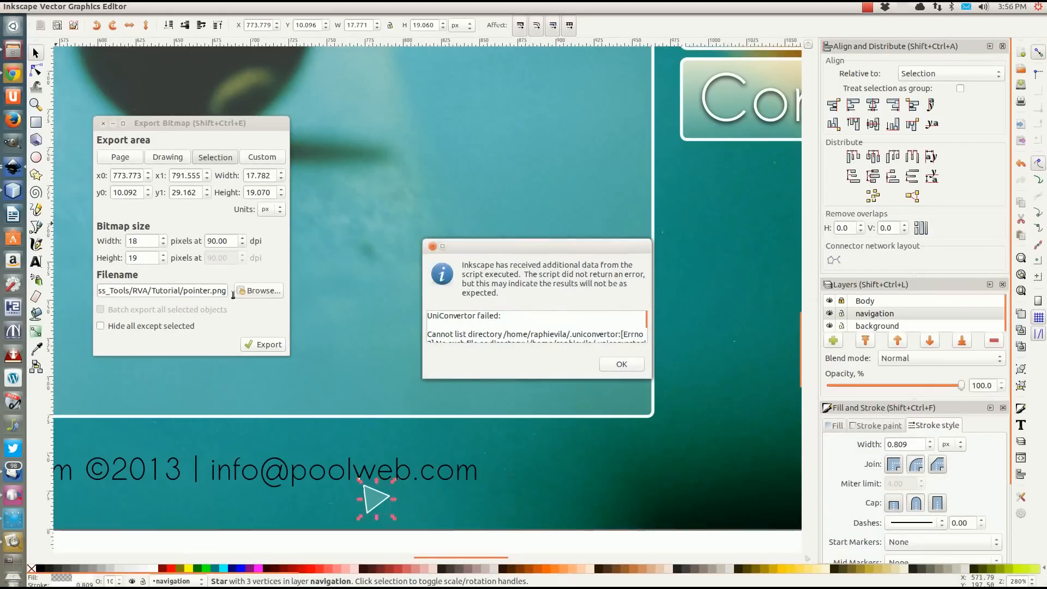
click(617, 364)
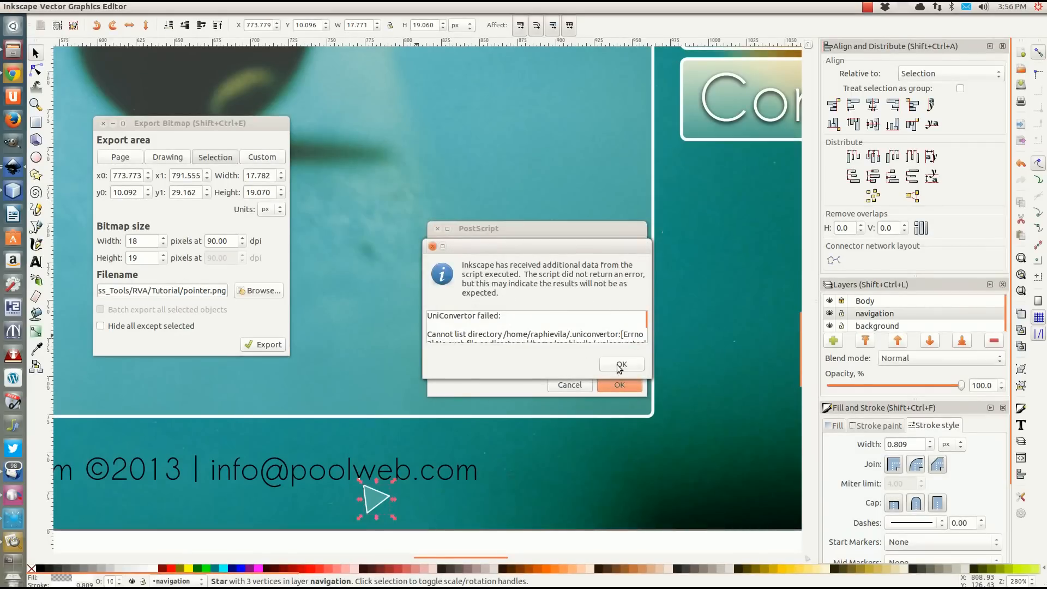
click(620, 367)
click(622, 368)
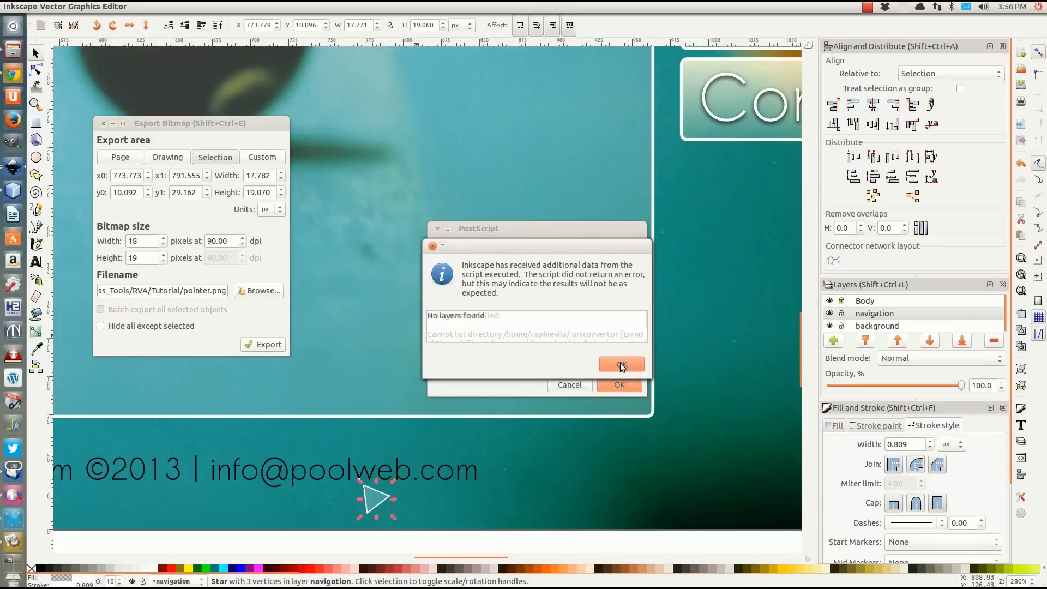
click(621, 365)
click(619, 385)
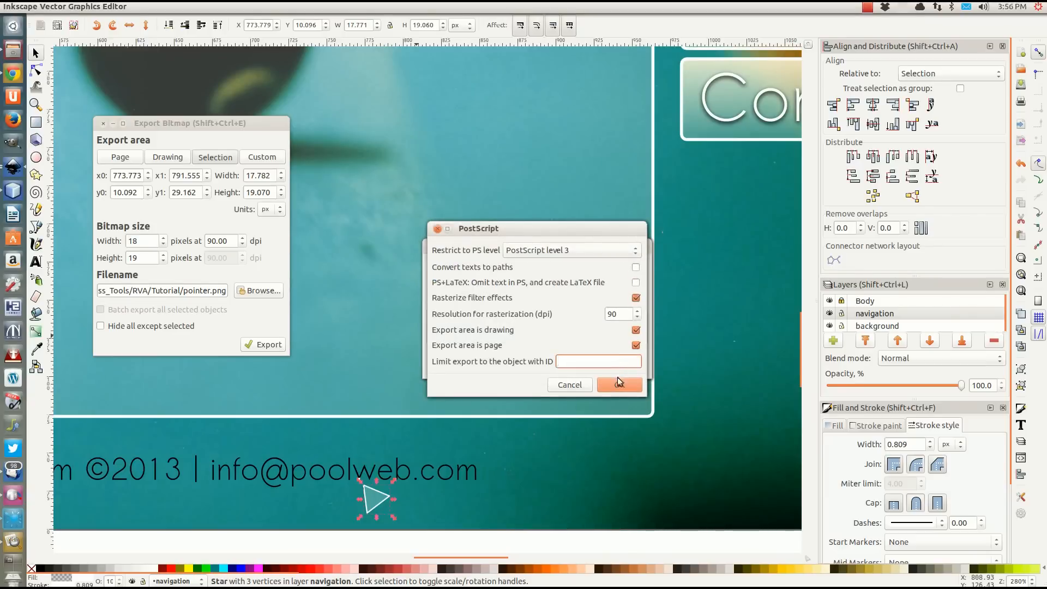
click(434, 248)
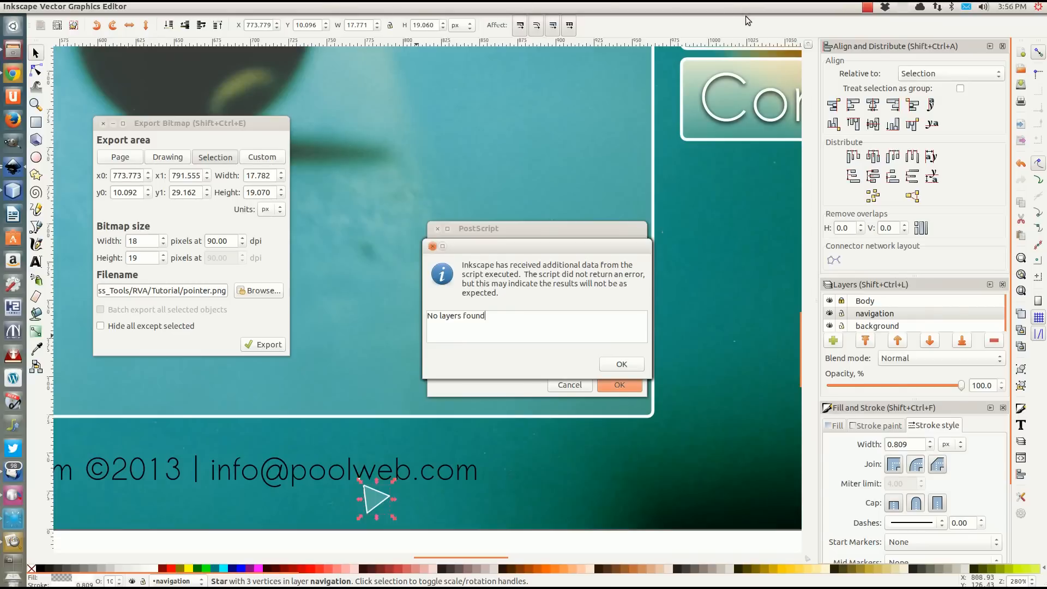
click(629, 369)
click(629, 368)
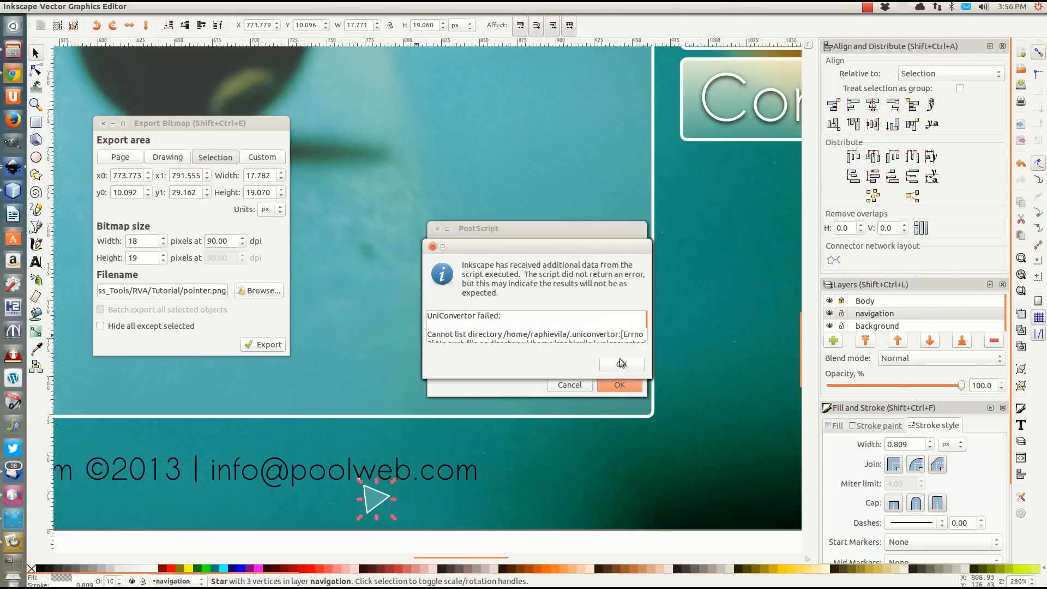
click(616, 365)
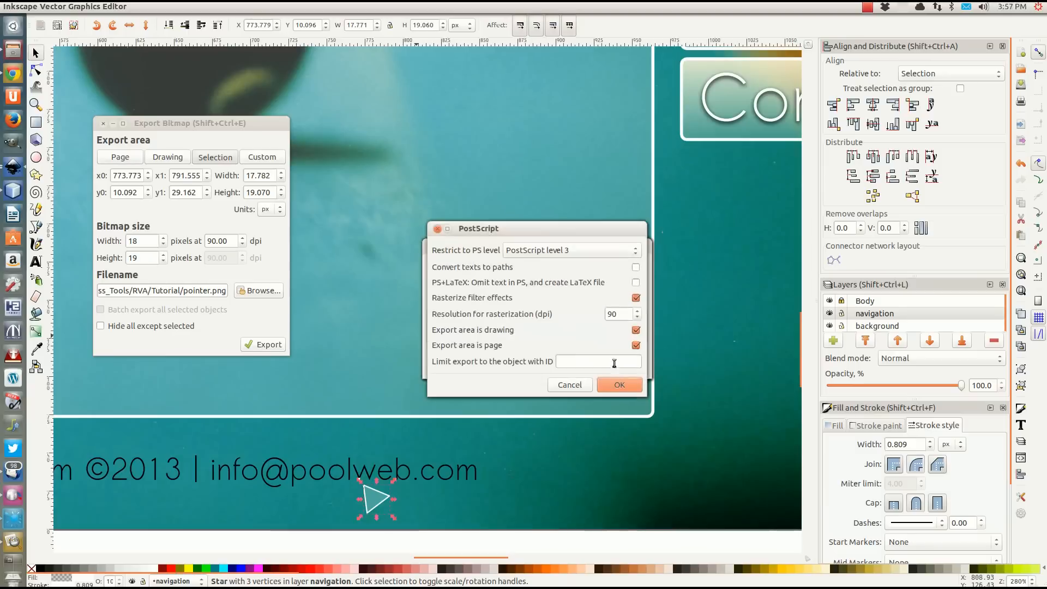
click(566, 387)
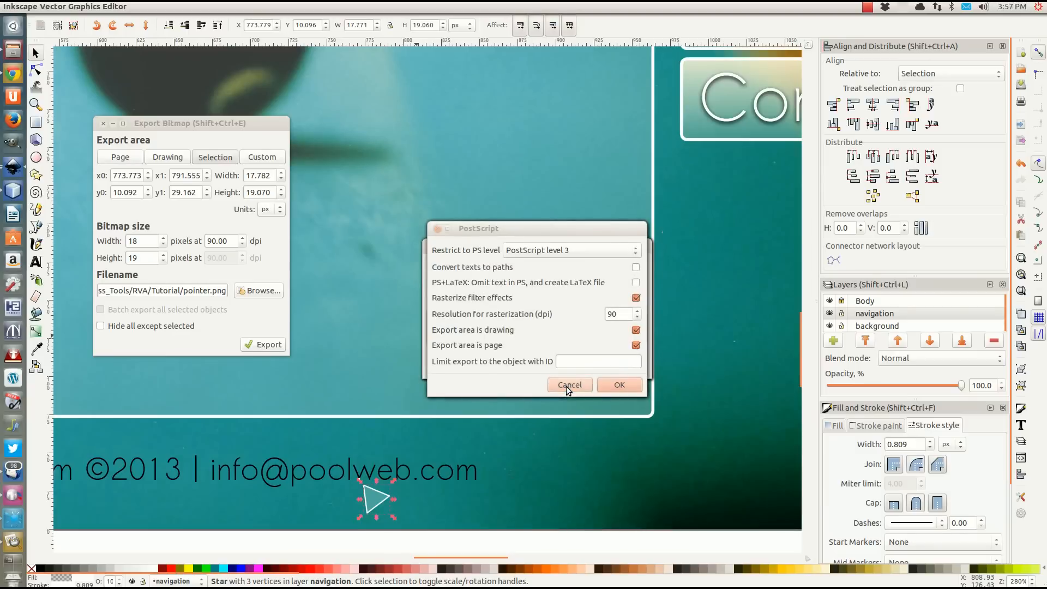
click(566, 388)
click(566, 387)
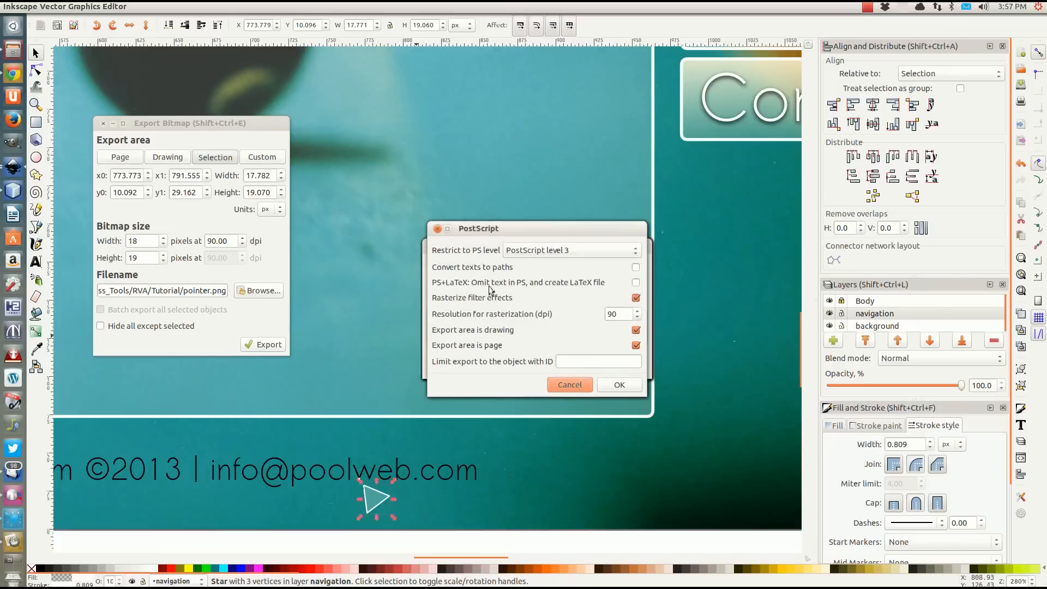
click(437, 229)
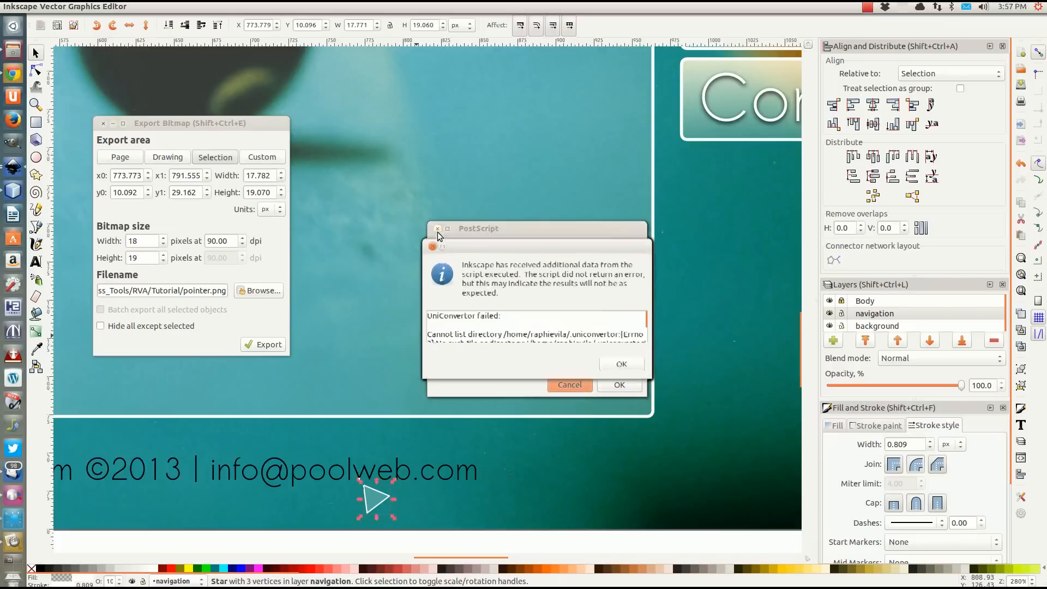
click(622, 364)
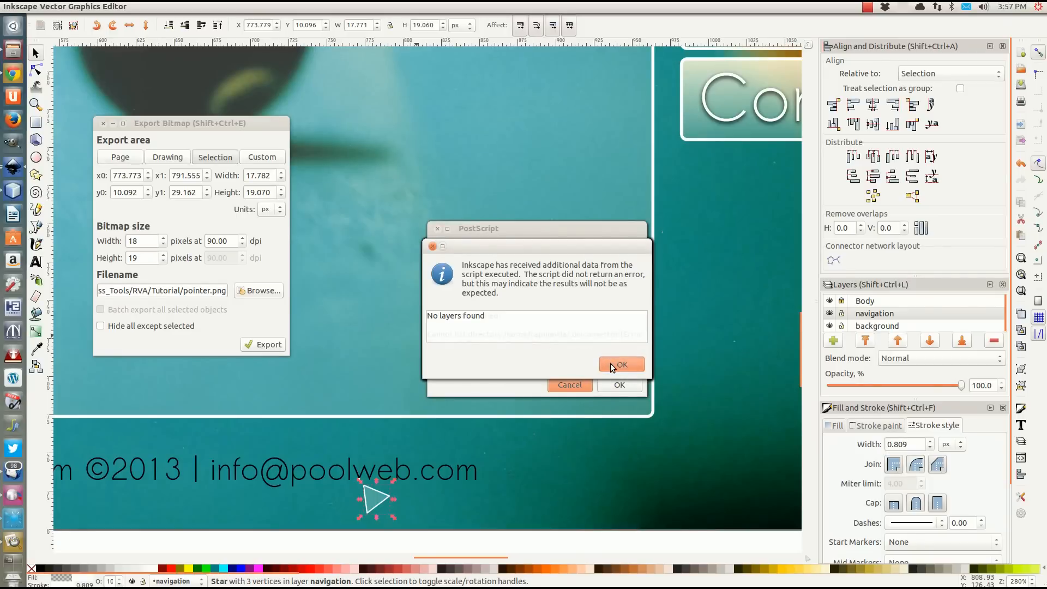
click(610, 363)
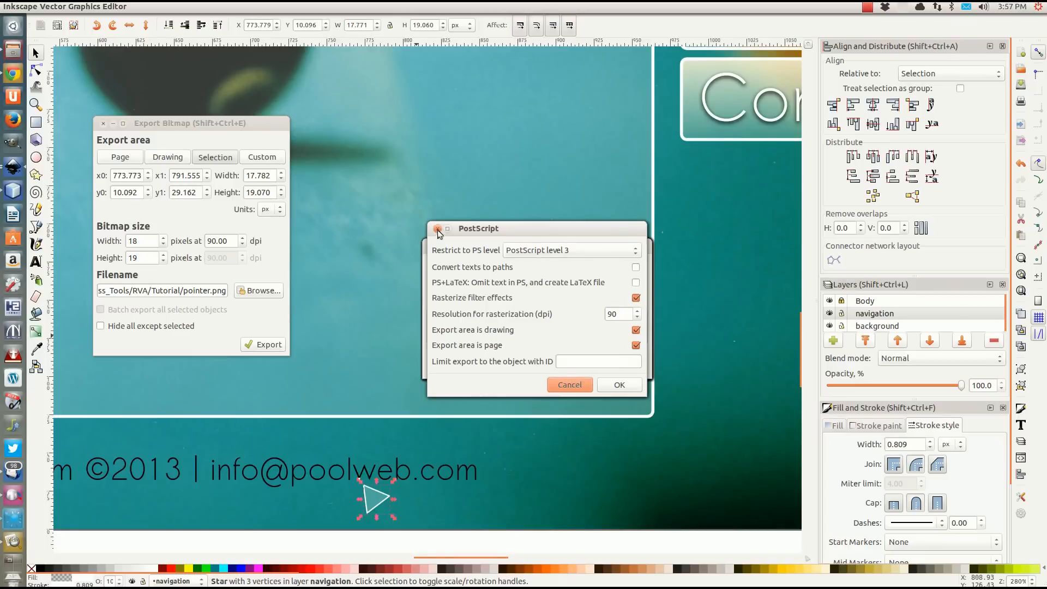
drag(532, 233, 401, 70)
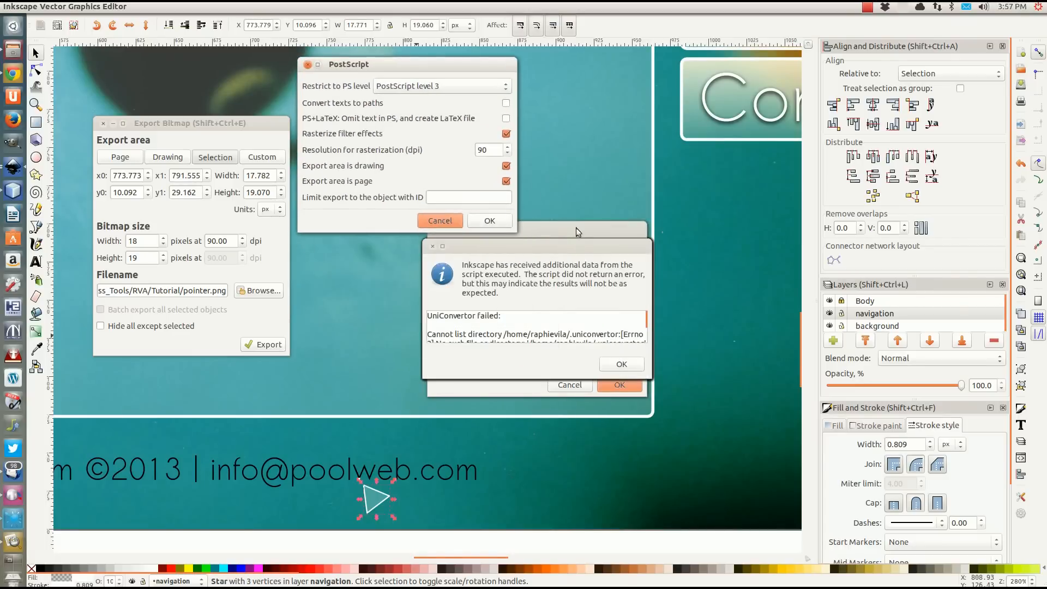
click(432, 247)
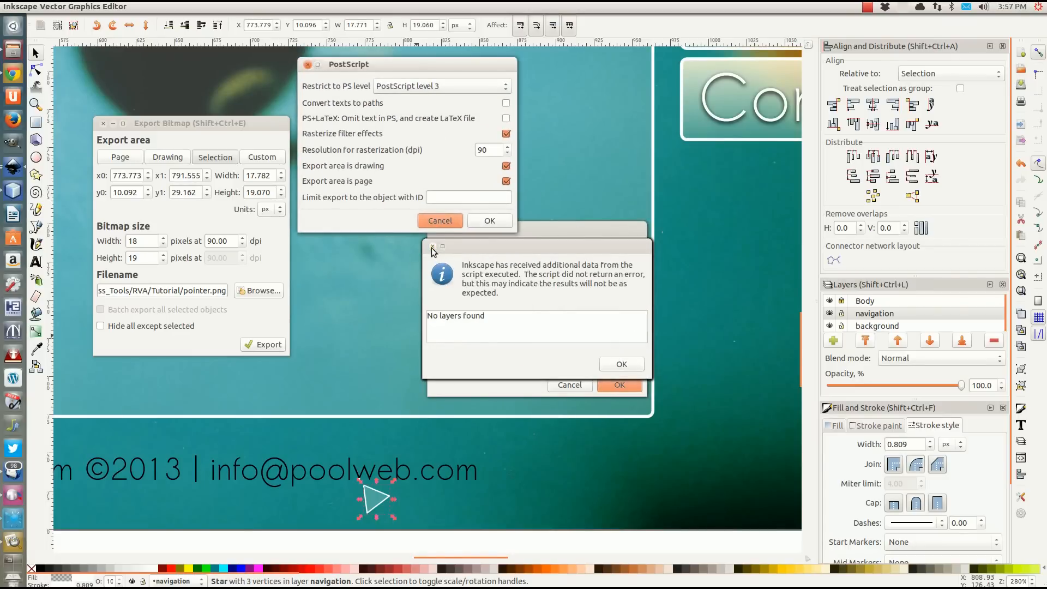
click(431, 246)
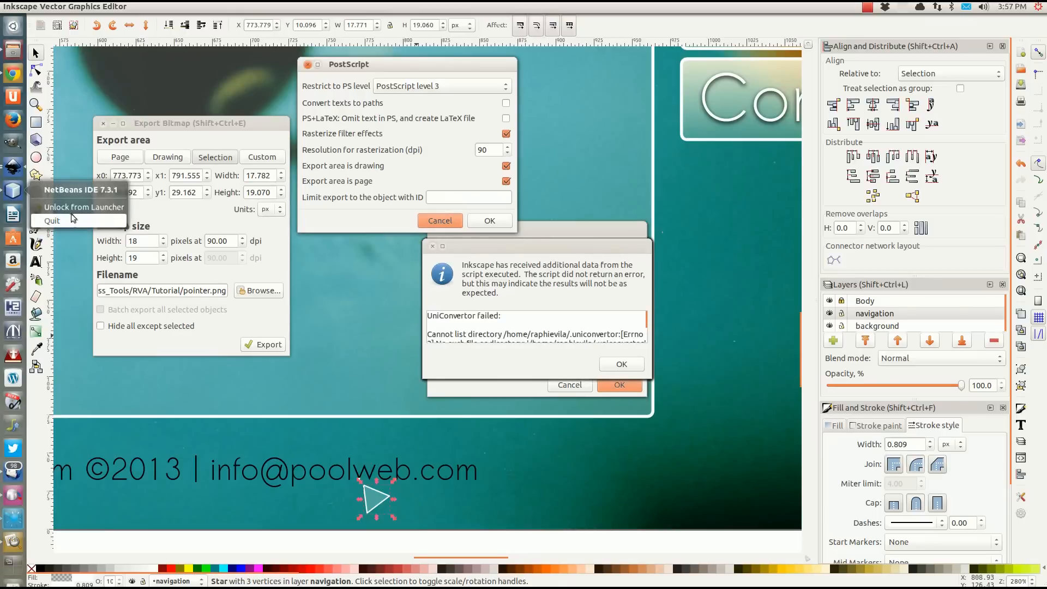
Quit Inkscape, choose to save the unsaved pool layout, and set RVA's Tutorial folder as its destination.
right_click(13, 165)
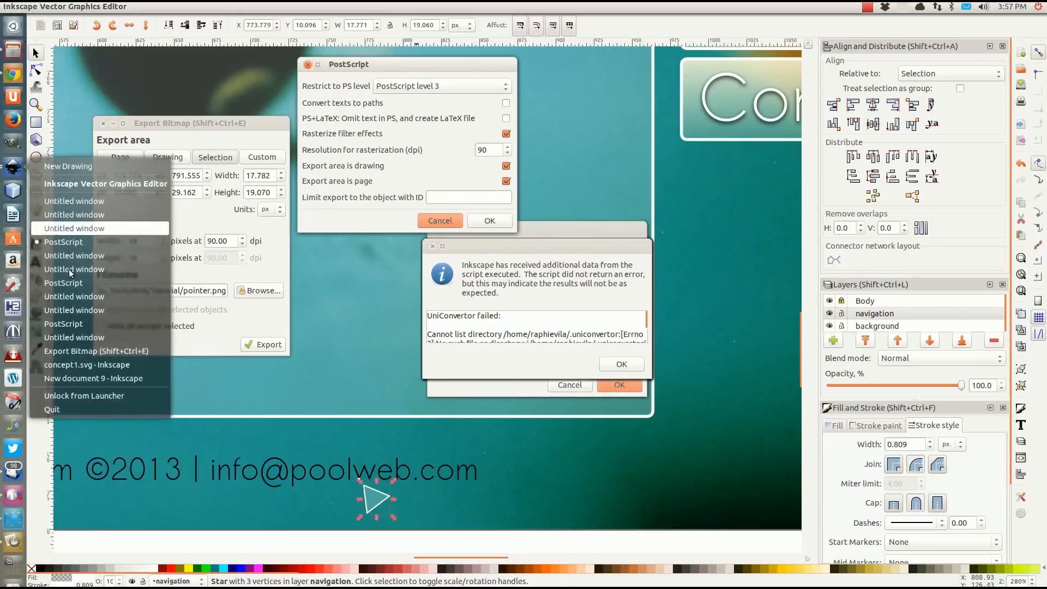
click(62, 410)
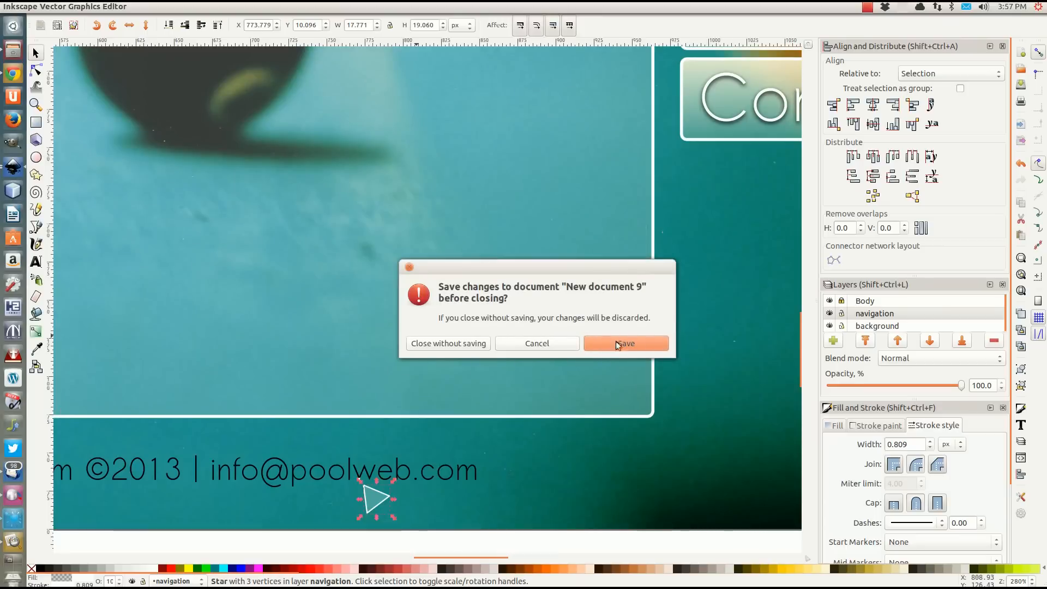
click(621, 344)
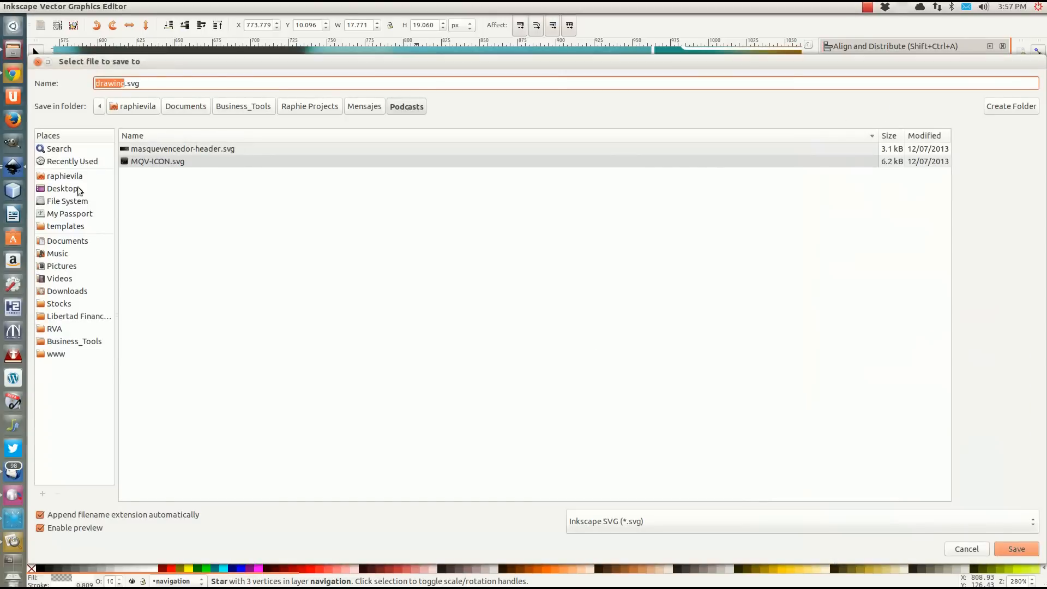
click(55, 328)
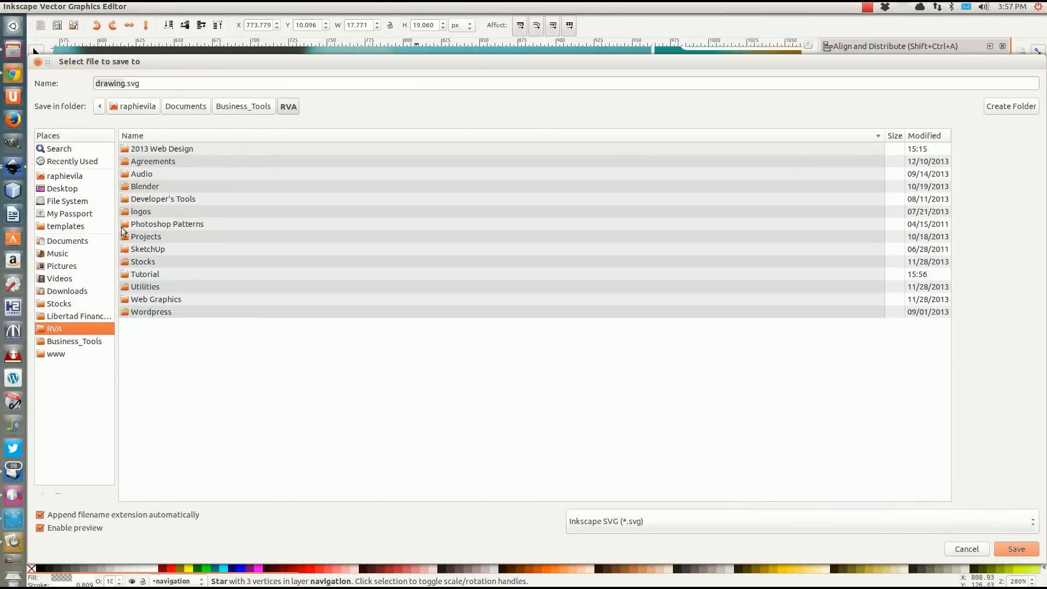
double_click(143, 274)
Save the pool layout as simple-layout.svg and save the changes to concept1.svg to finish quitting.
double_click(122, 83)
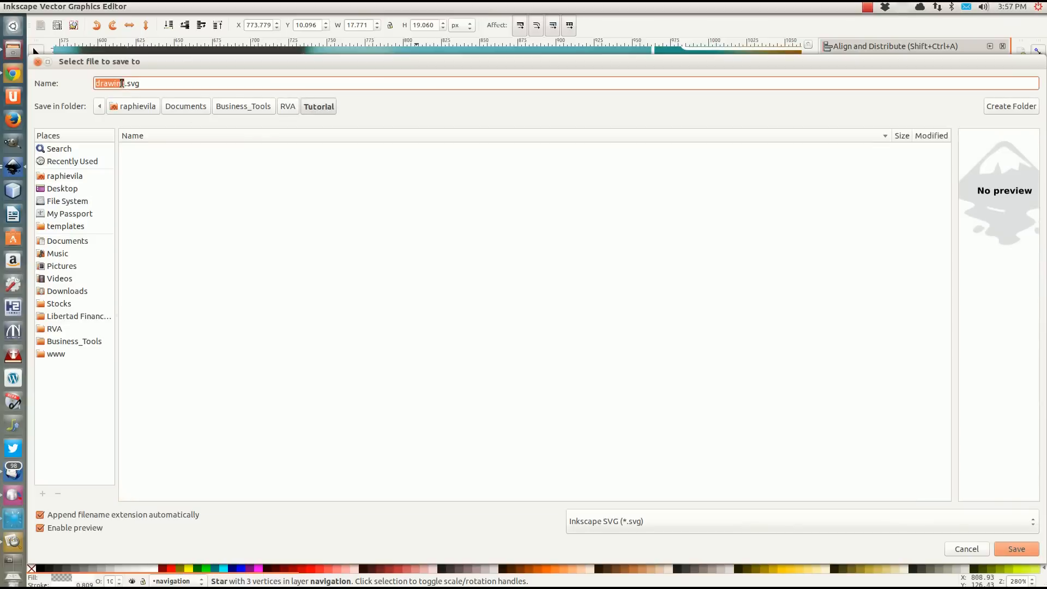
click(125, 83)
drag(126, 83, 90, 86)
text(mai)
key(BackSpace)
key(BackSpace)
key(BackSpace)
text(simple-layou)
click(1018, 550)
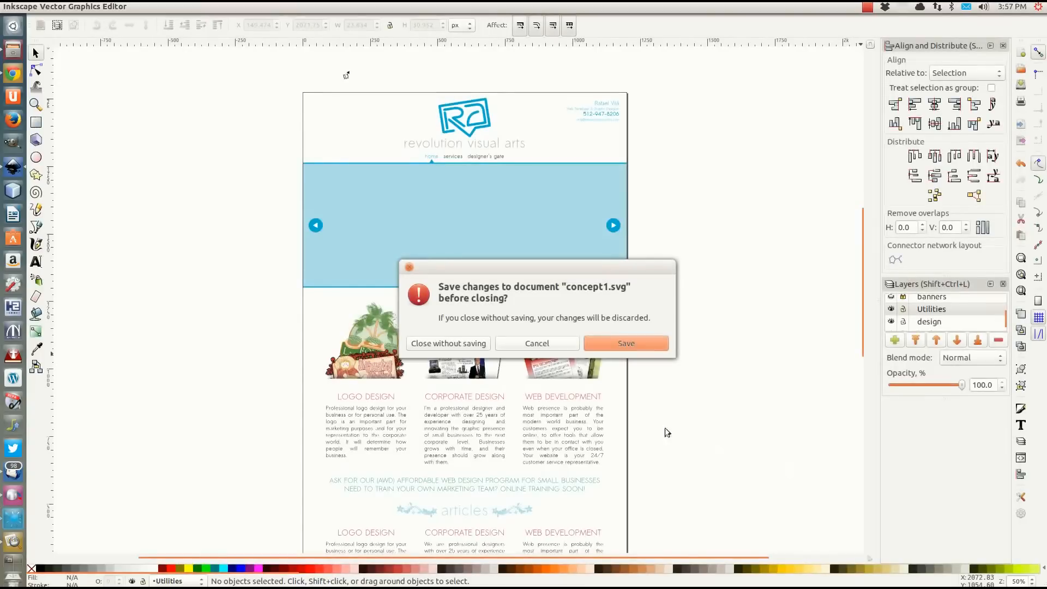
click(624, 344)
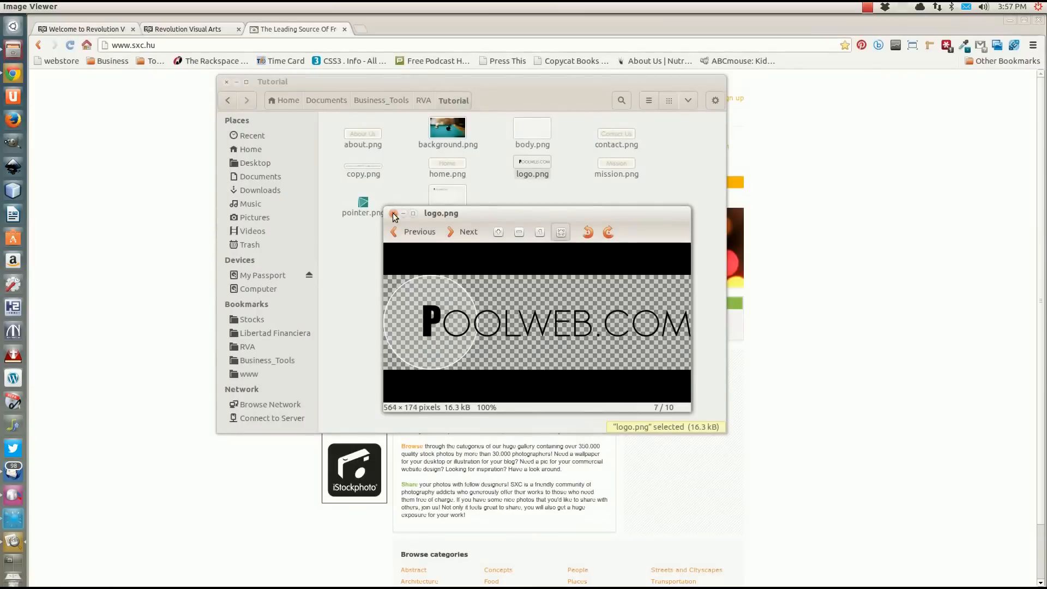
Close the logo.png preview and check the pointer.png thumbnail in the Tutorial folder.
click(393, 213)
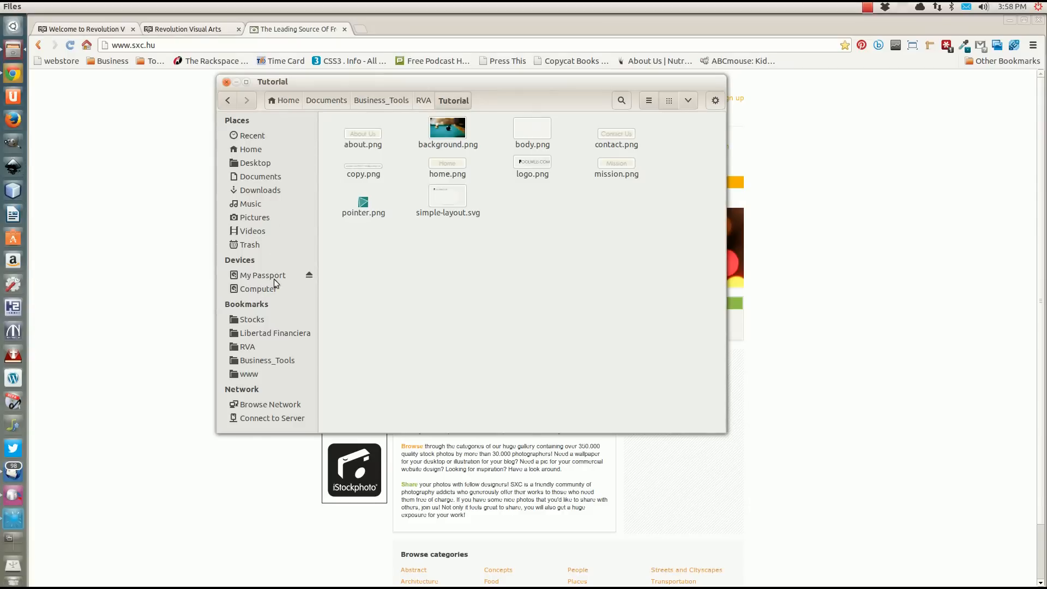
click(368, 209)
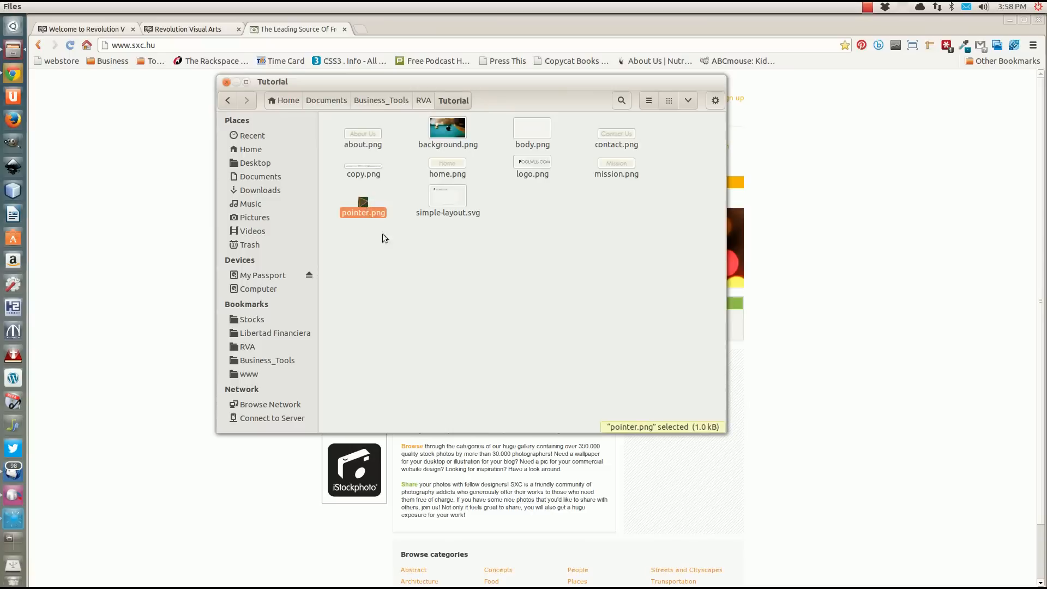
click(397, 258)
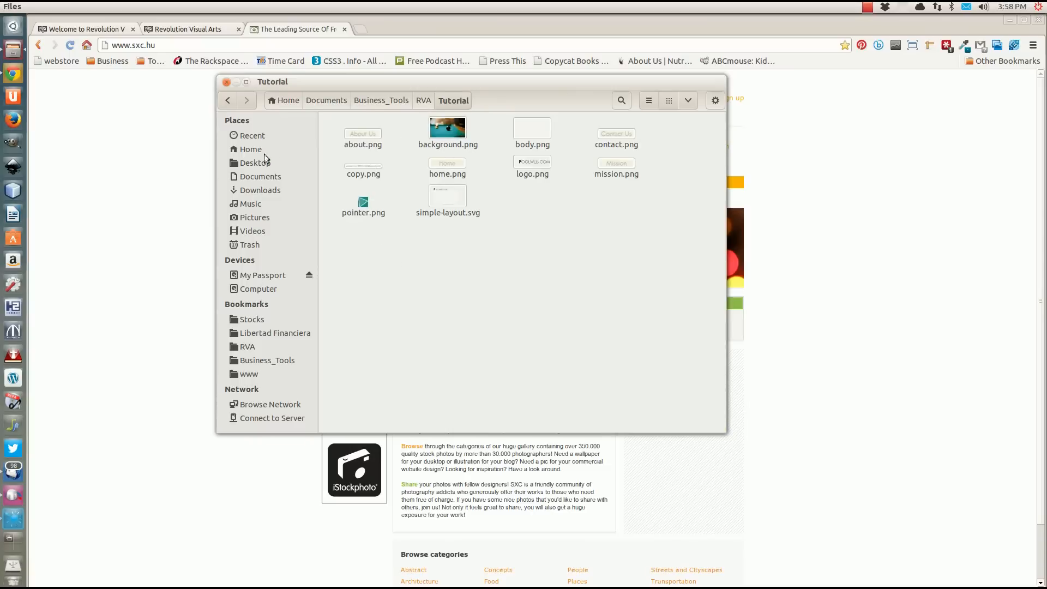
Preview simple-layout.svg in Image Viewer, then close the preview.
click(444, 198)
double_click(444, 198)
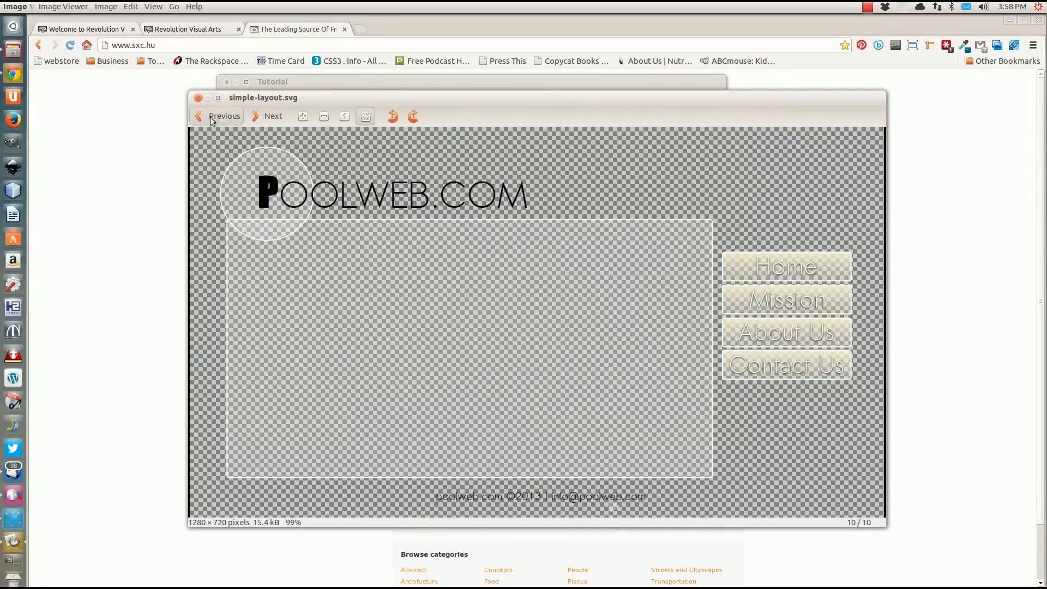
click(199, 99)
Open simple-layout.svg from the Tutorial folder in Inkscape.
right_click(436, 202)
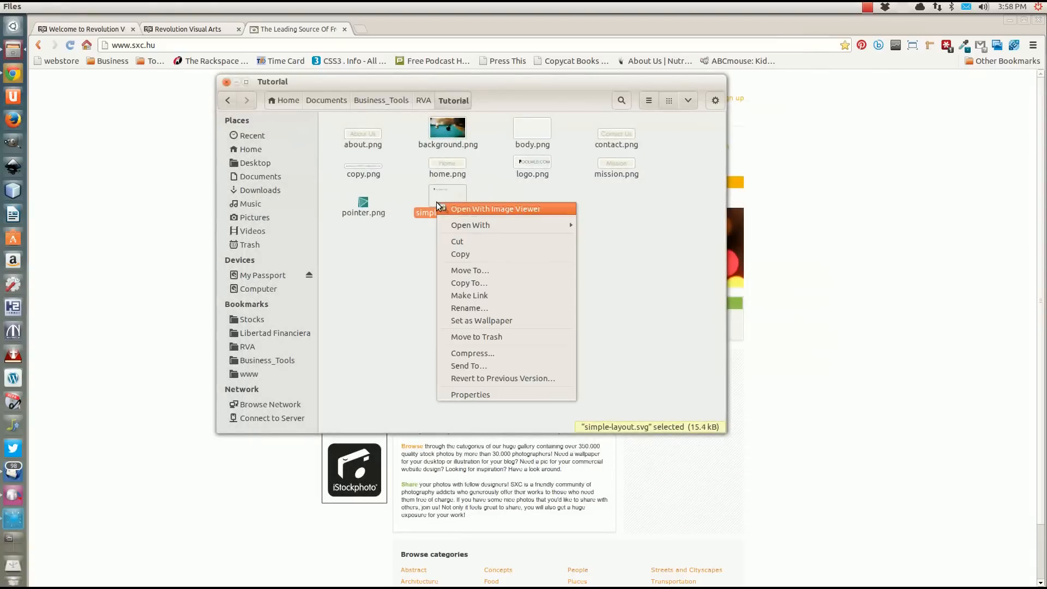
mouse_move(477, 225)
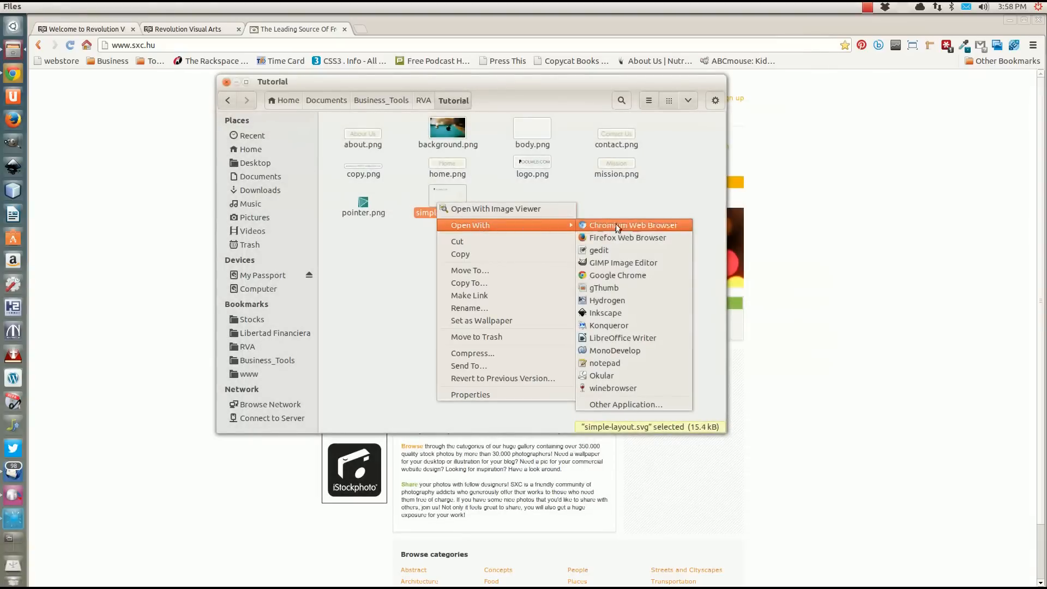
click(608, 312)
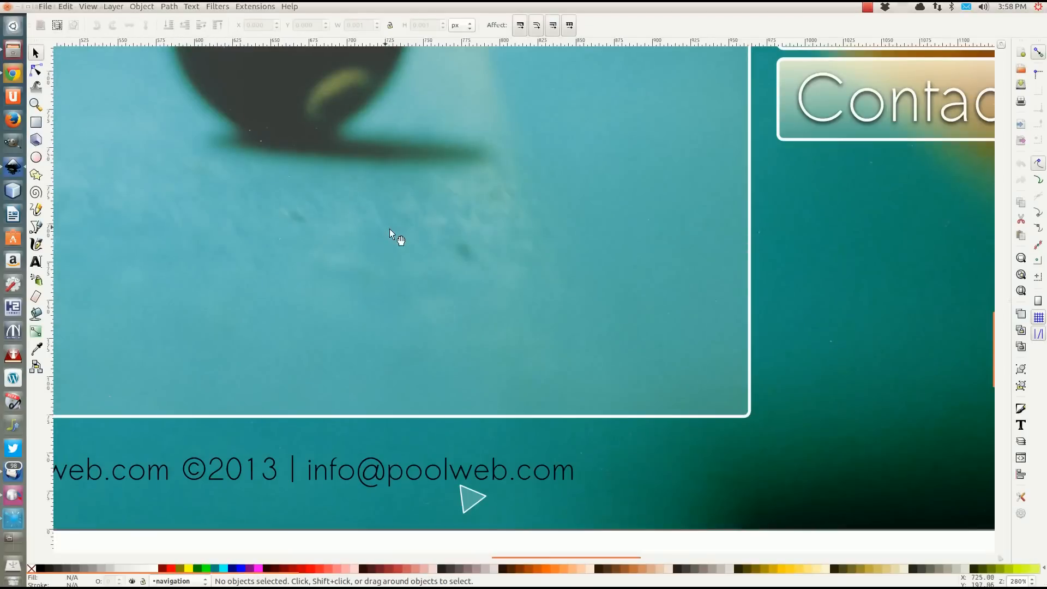
Export the small triangle again with all except the selection hidden, replacing the existing pointer.png.
click(469, 488)
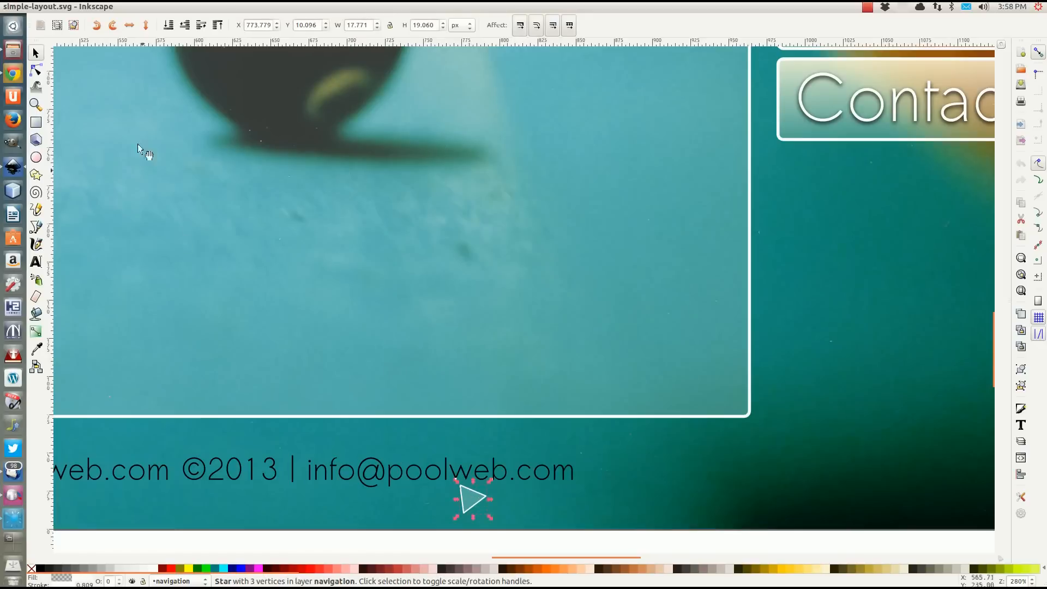
click(45, 7)
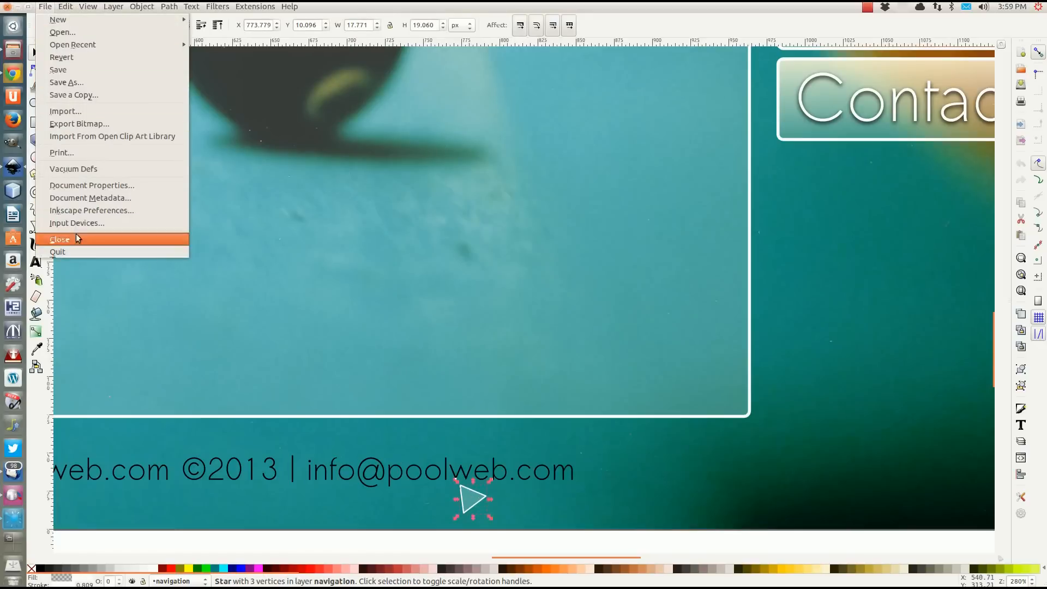
click(73, 125)
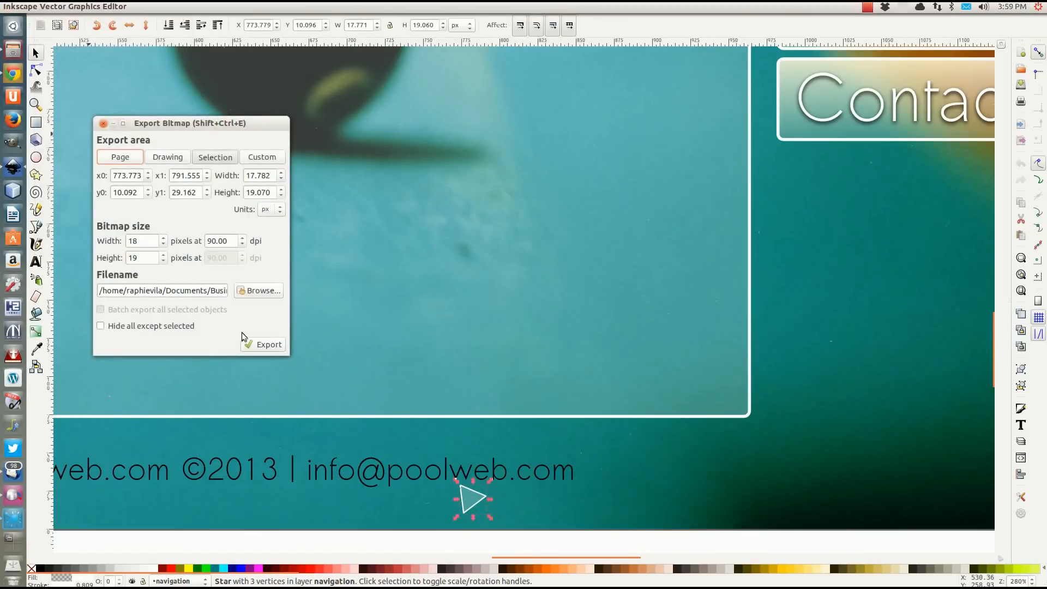
drag(180, 290, 248, 291)
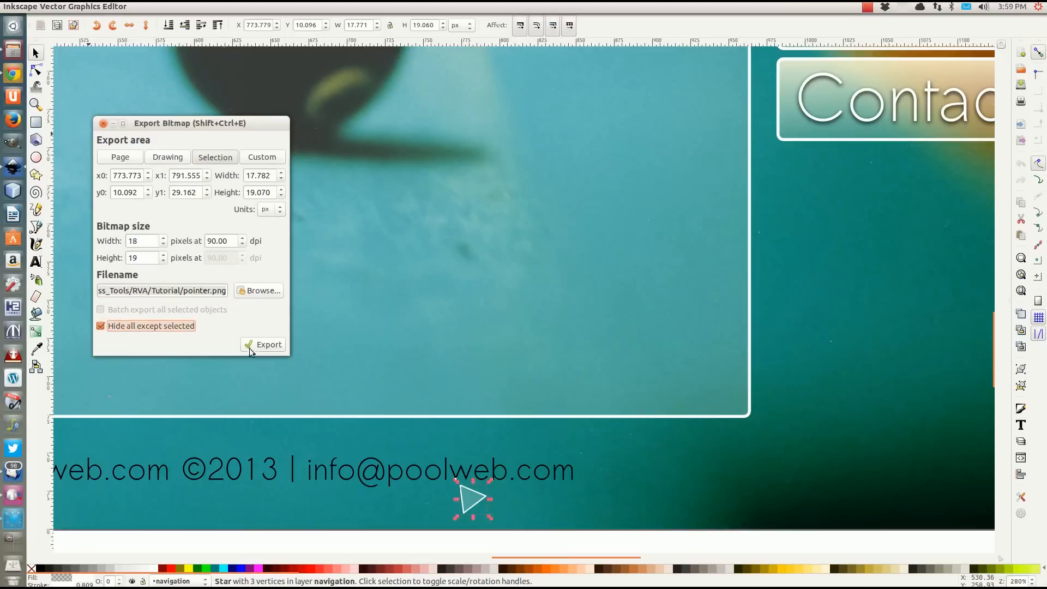
click(263, 347)
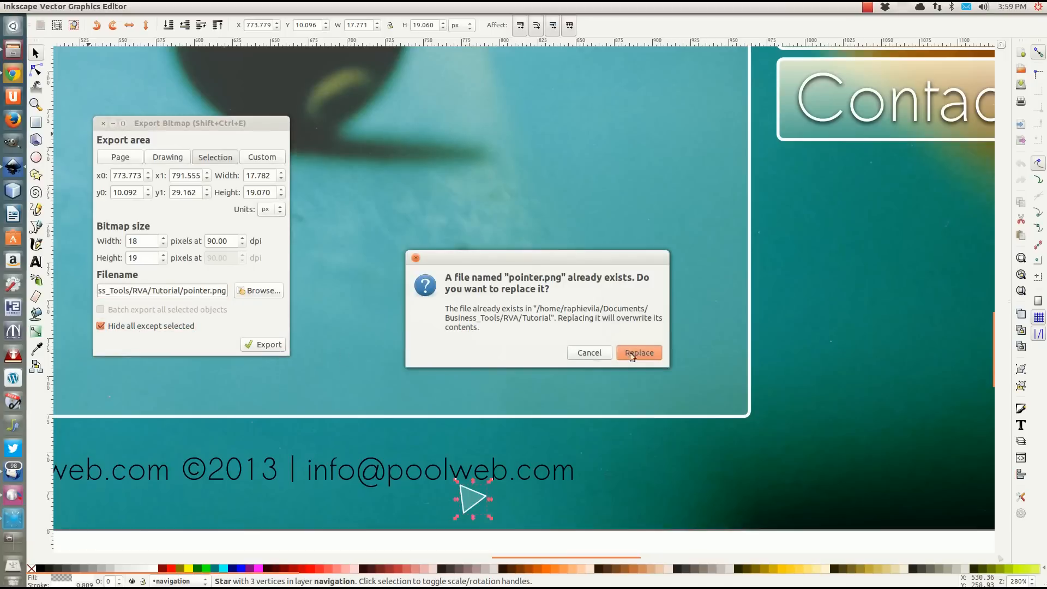
click(622, 352)
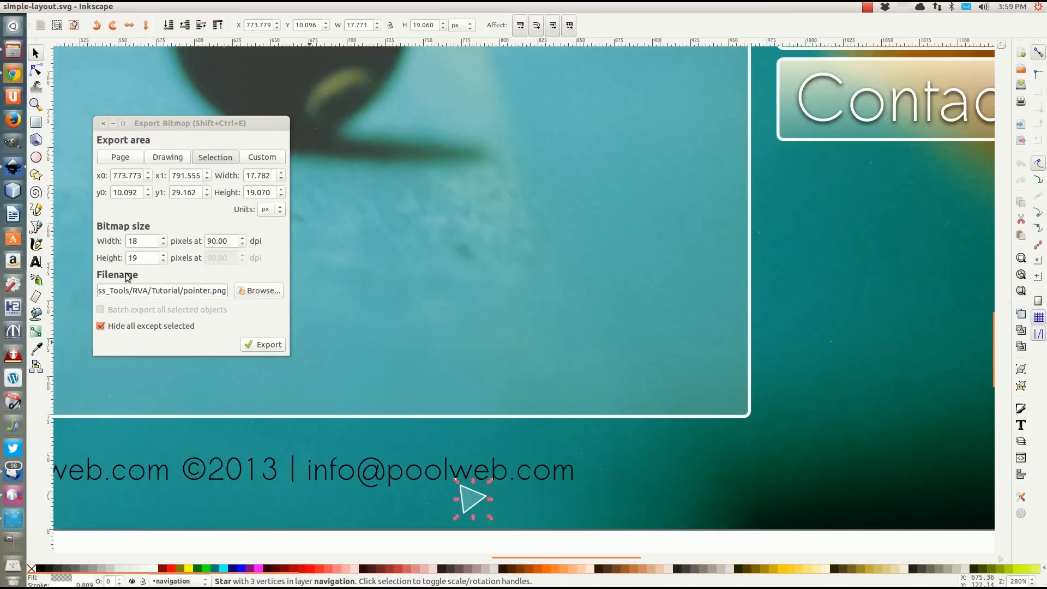
Close the bitmap export dialog and copy all files in the Tutorial folder.
click(102, 125)
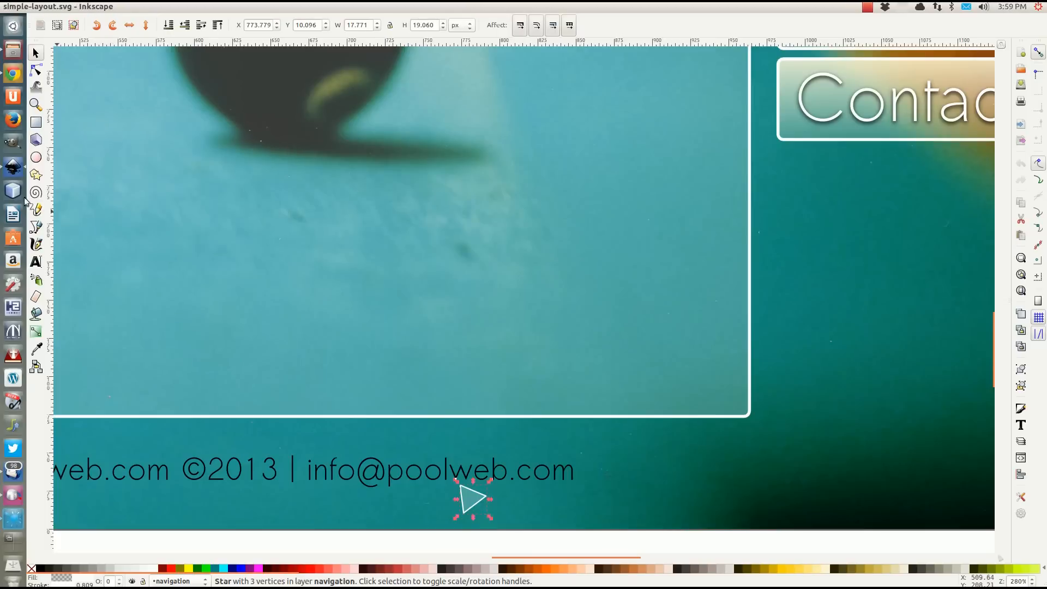
click(17, 54)
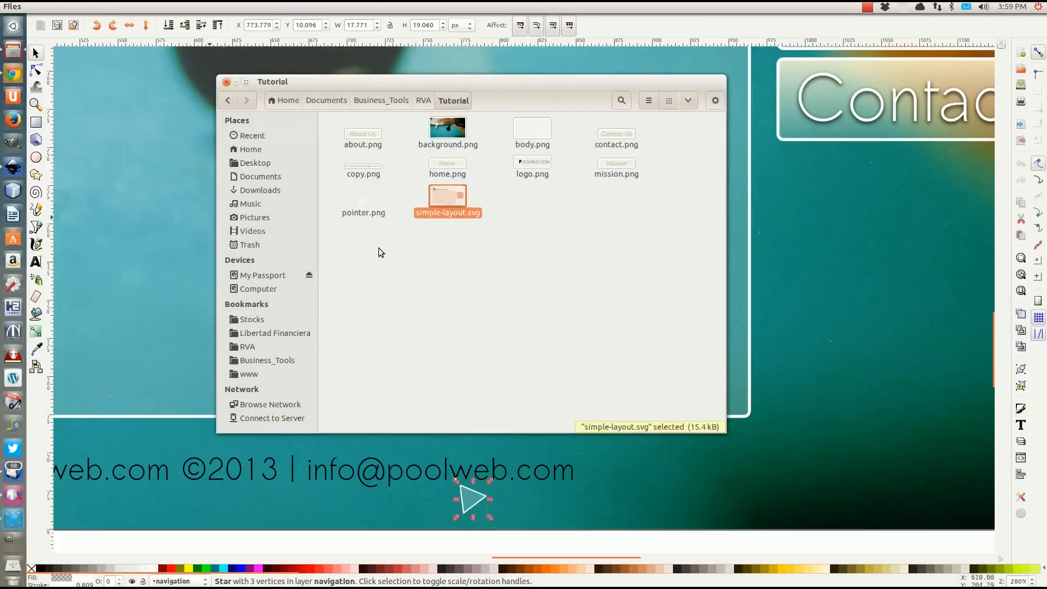
click(352, 238)
drag(349, 233, 664, 133)
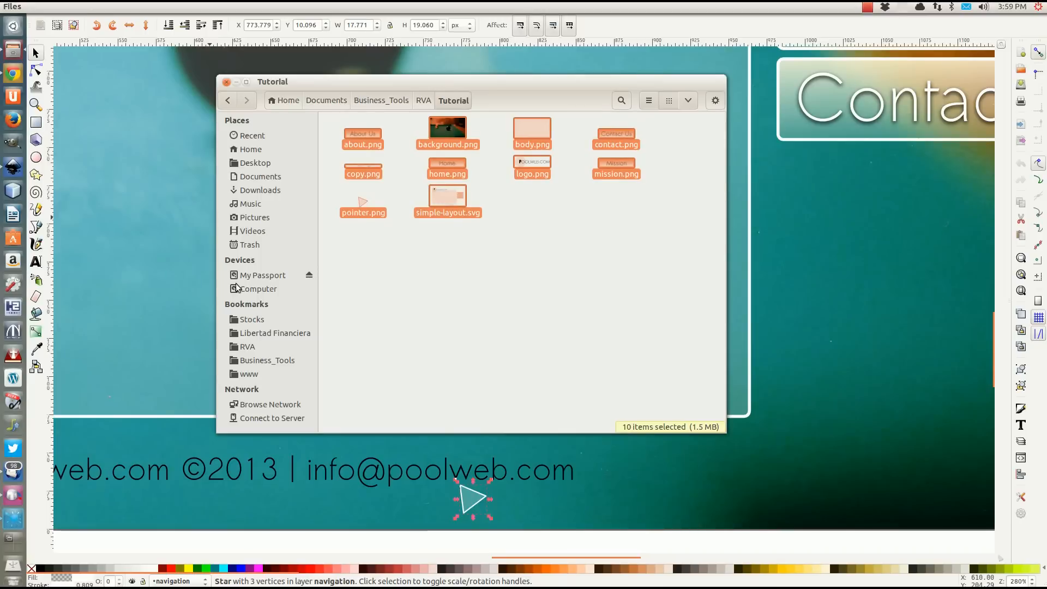
click(248, 375)
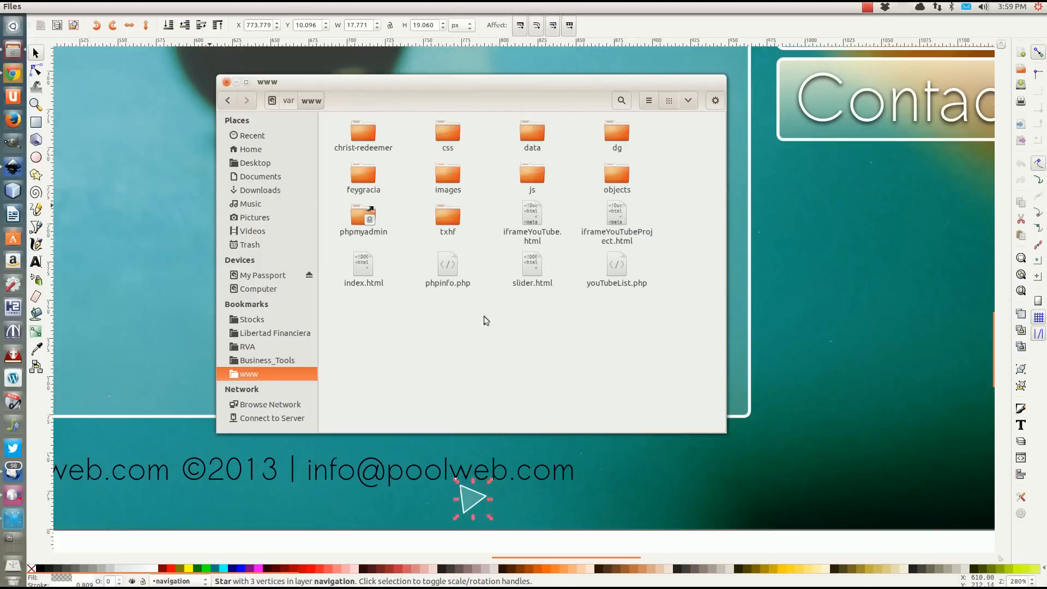
double_click(439, 185)
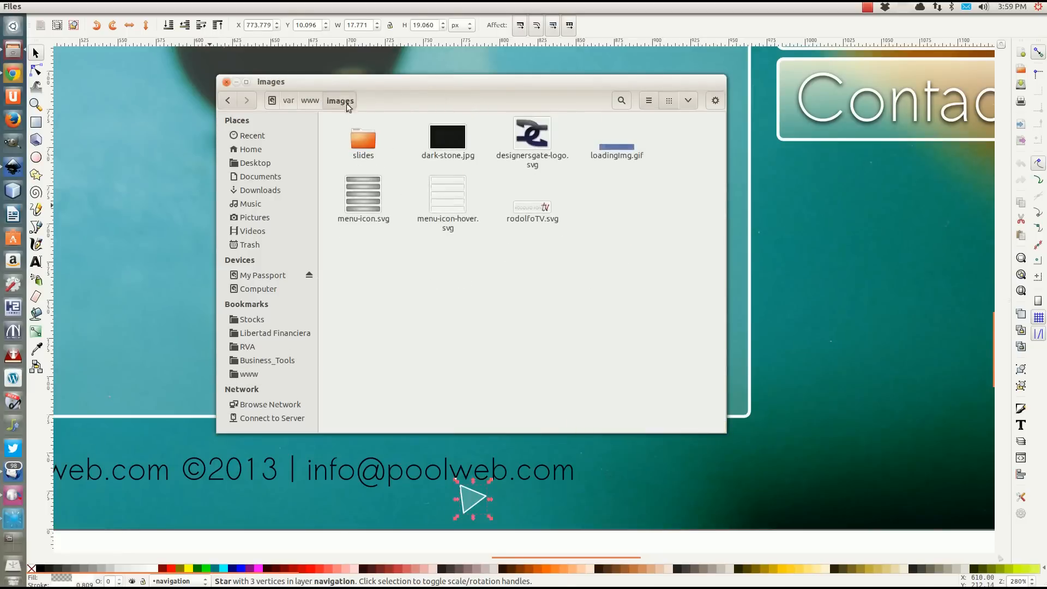
right_click(553, 314)
click(581, 326)
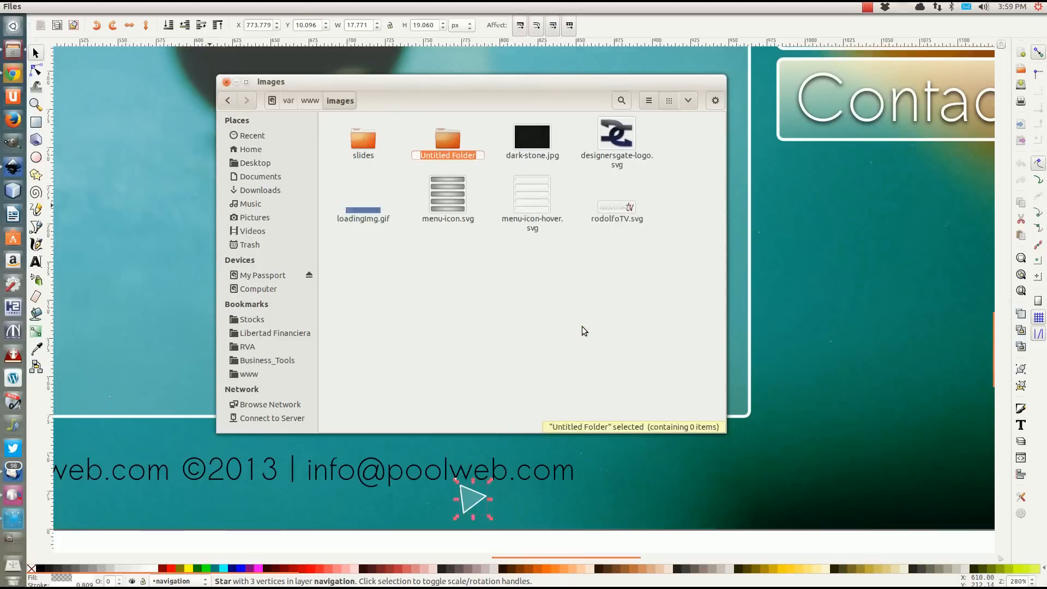
text(tutorial)
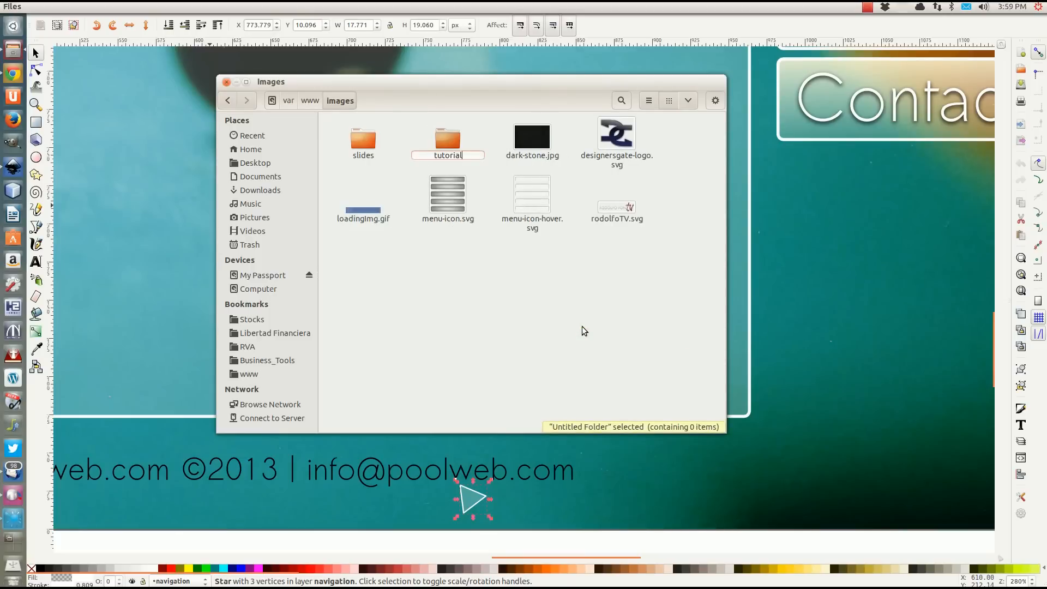
key(Return)
Paste the copied files into the new tutorial folder and close the file manager window.
double_click(449, 137)
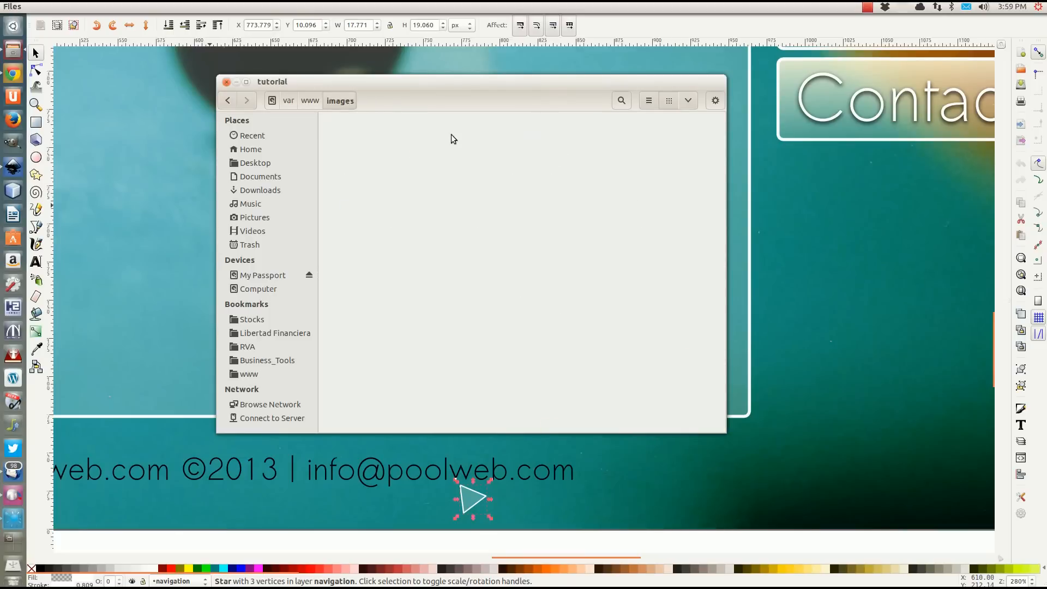
key(ctrl+v)
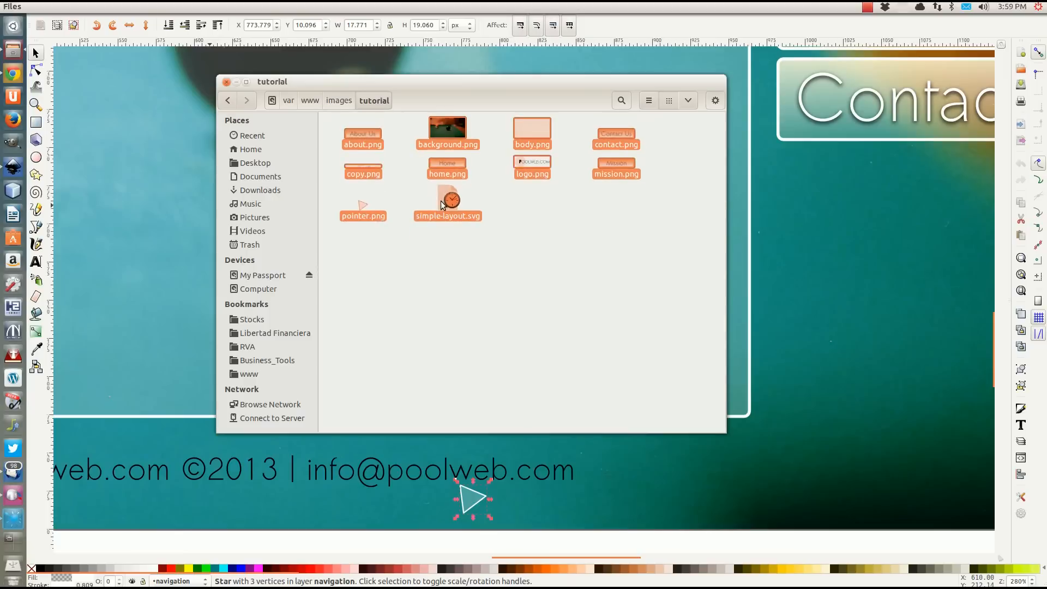
click(496, 270)
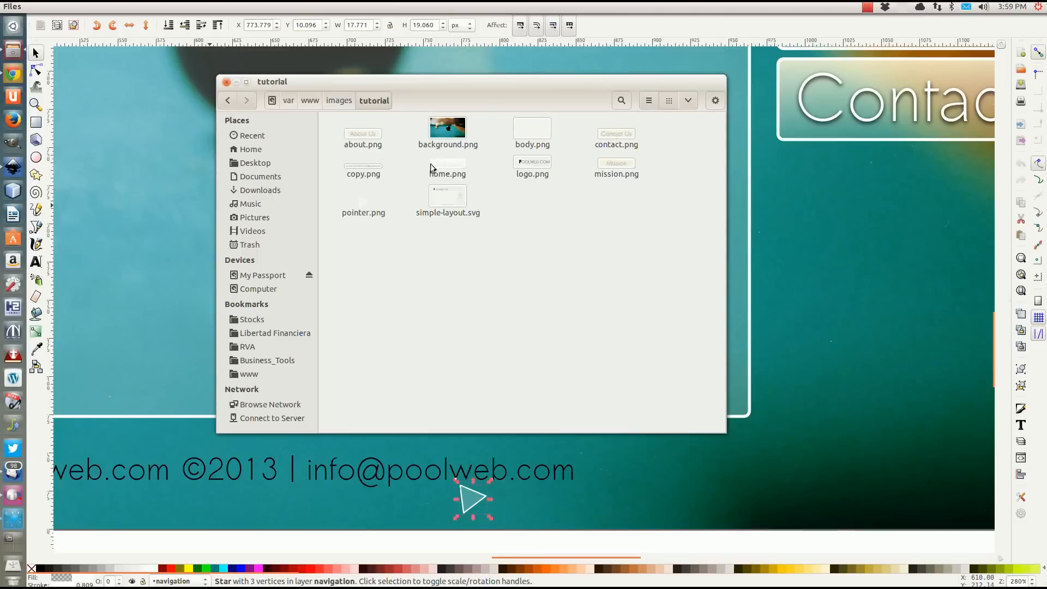
click(226, 82)
Save the layout drawing and dismiss the Ubuntu error report, ignoring future problems of this type.
key(ctrl+s)
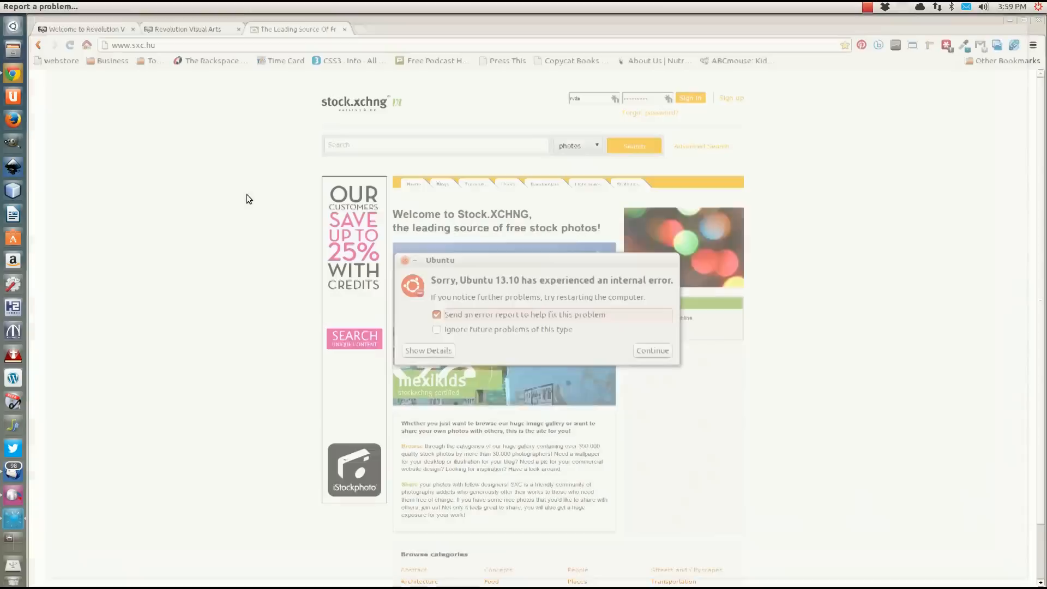
click(437, 330)
click(660, 353)
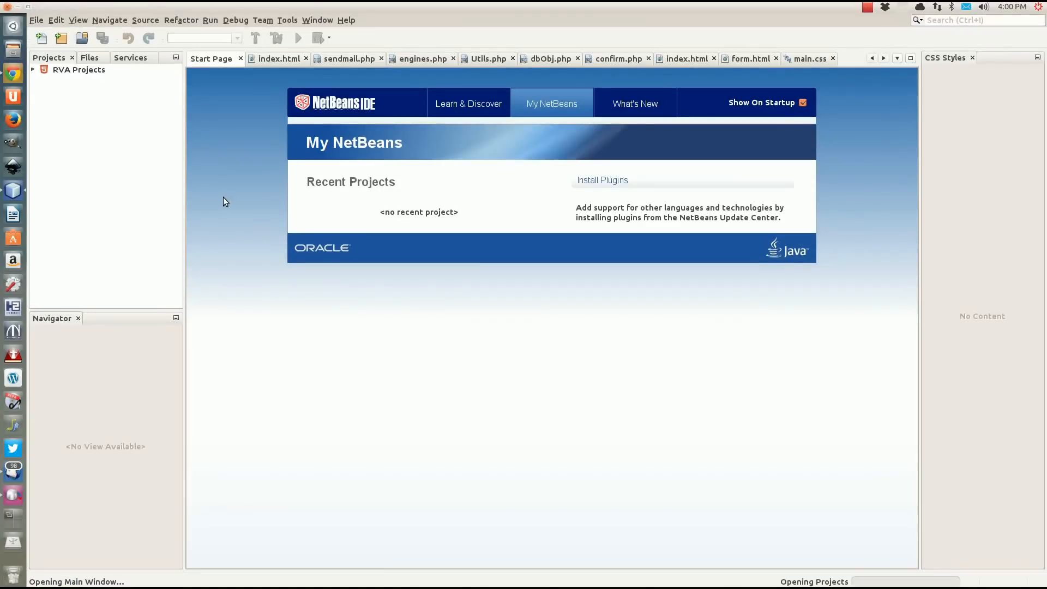
In NetBeans, expand RVA Projects, collapse the feygracia folder and check the images folder for the tutorial subfolder.
click(32, 70)
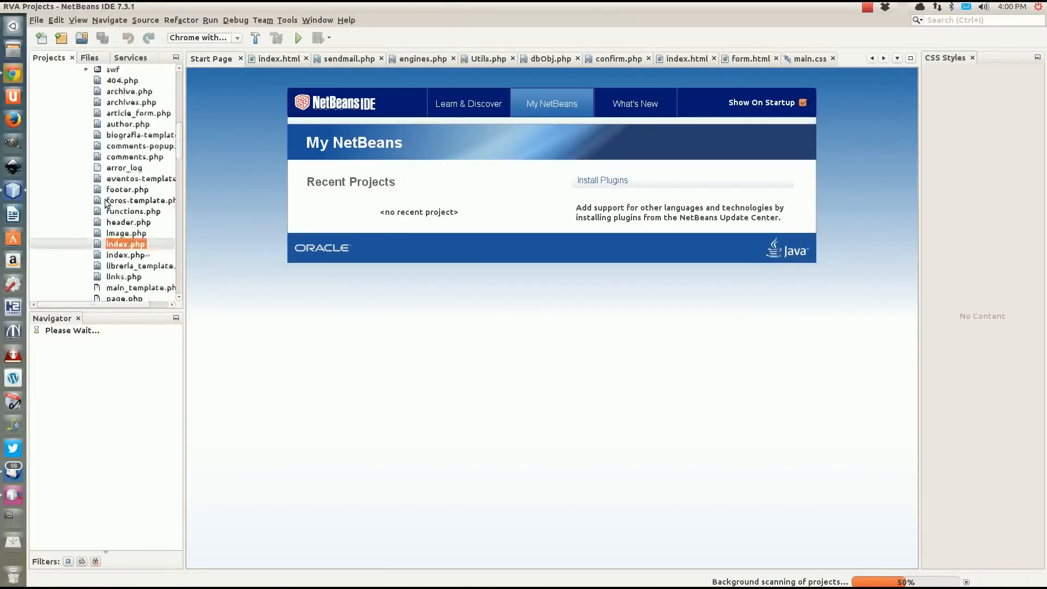
scroll(107, 203, up, 10)
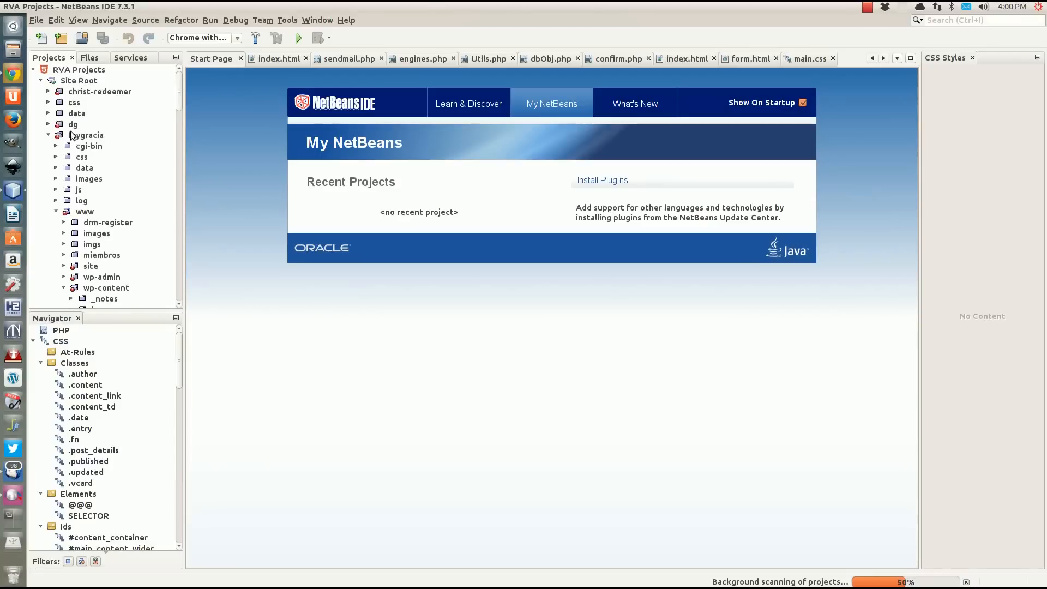
click(48, 135)
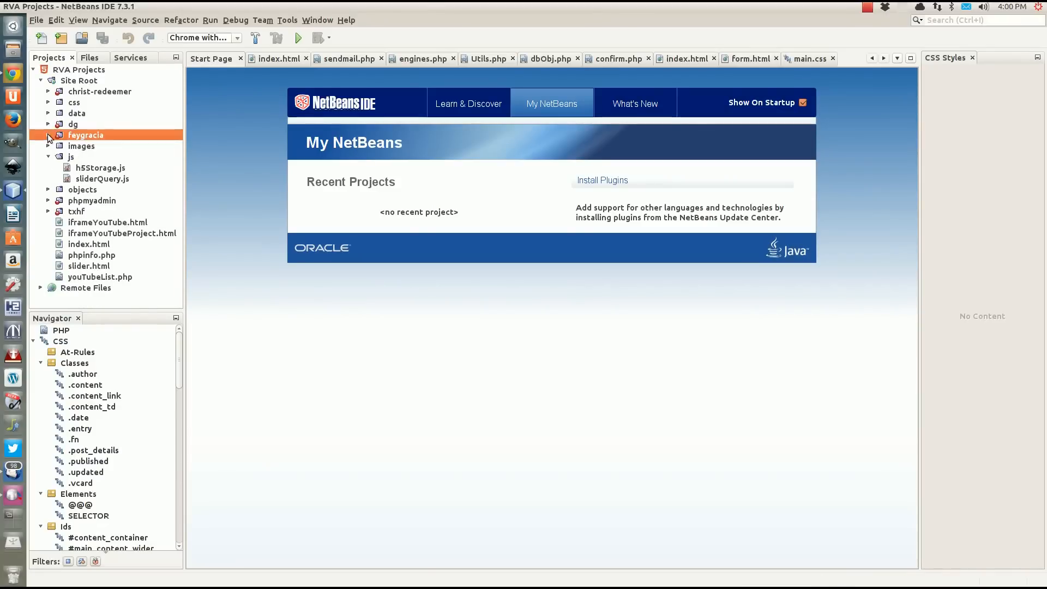
click(48, 146)
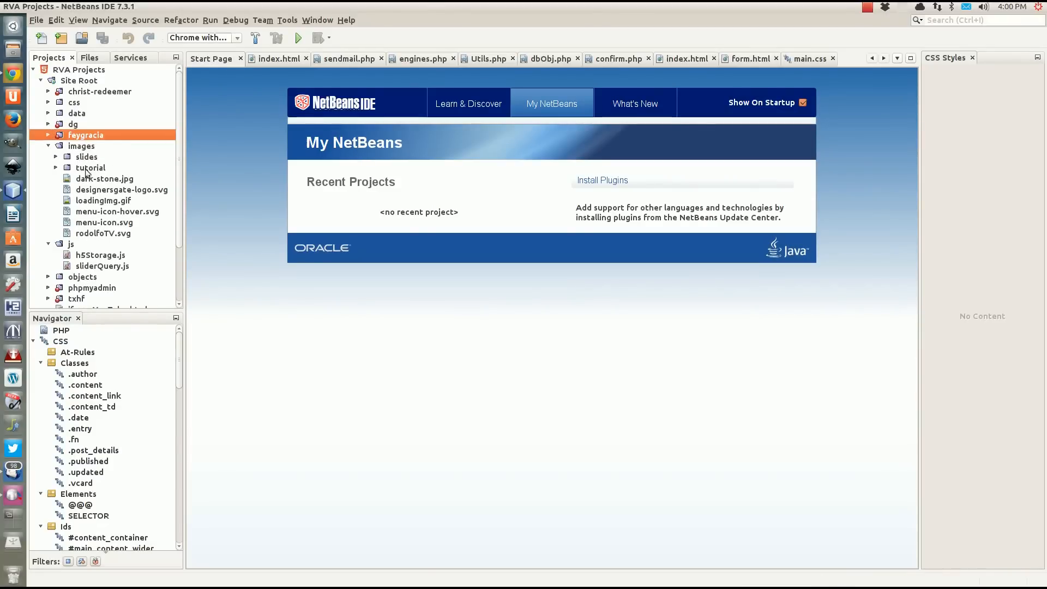
click(48, 147)
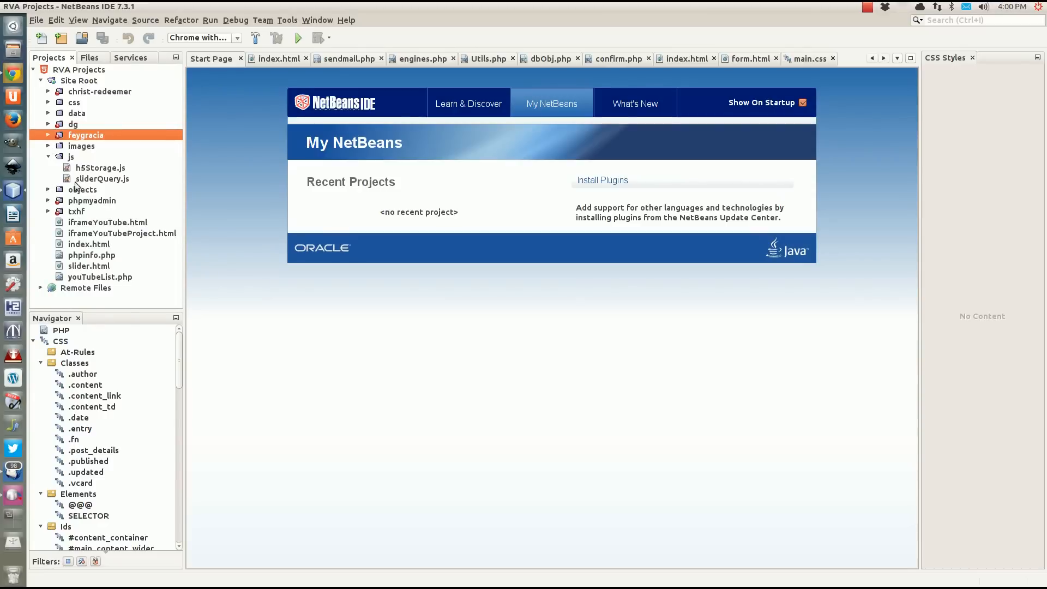
Create a new HTML file named inkscape_layout in the Site Root of RVA Projects.
right_click(76, 81)
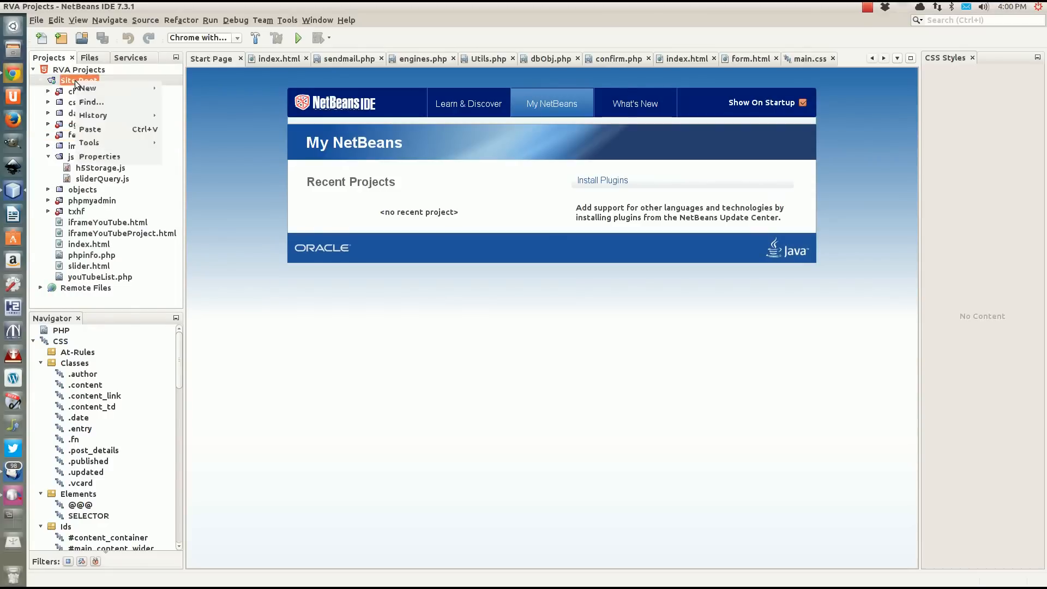
mouse_move(120, 87)
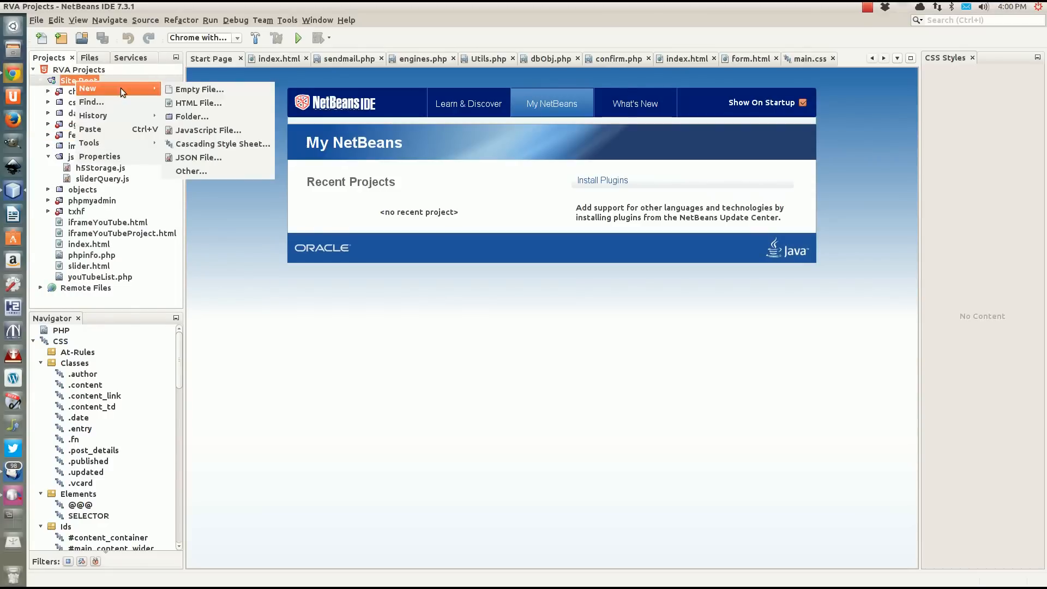
click(199, 102)
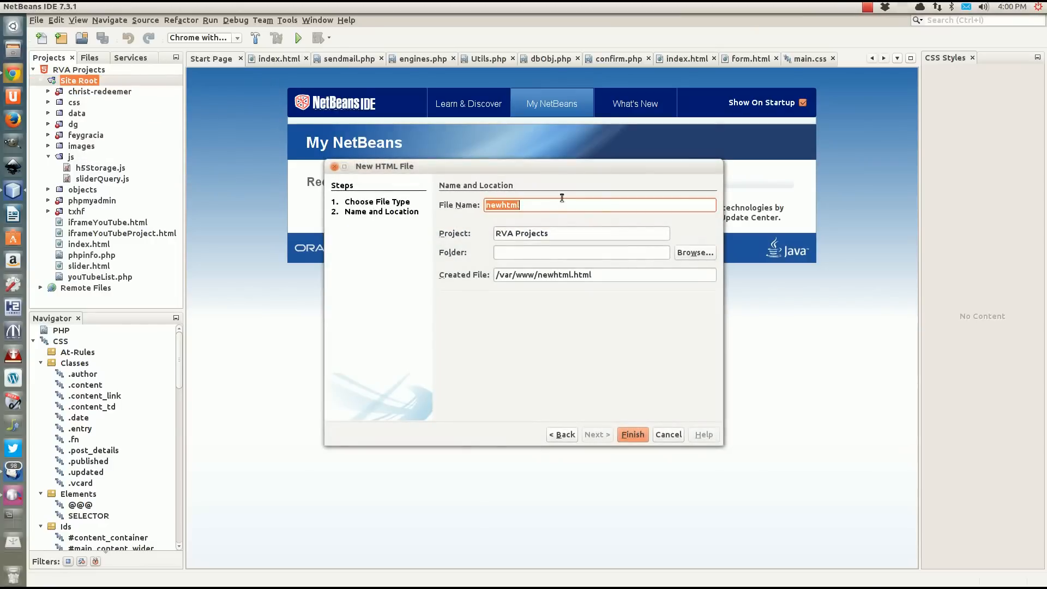
text(i)
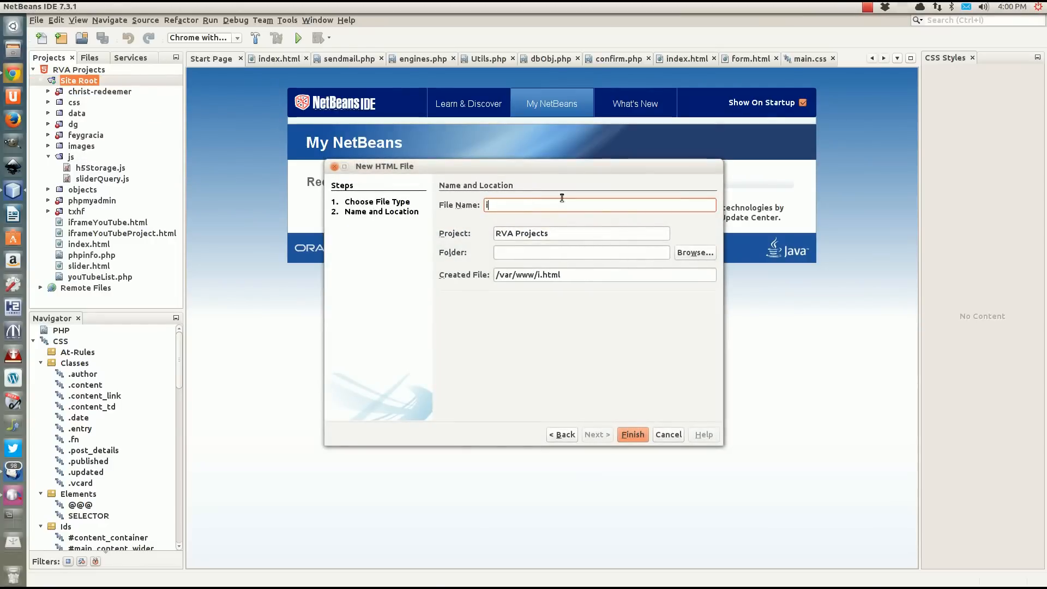
text(nkscape_)
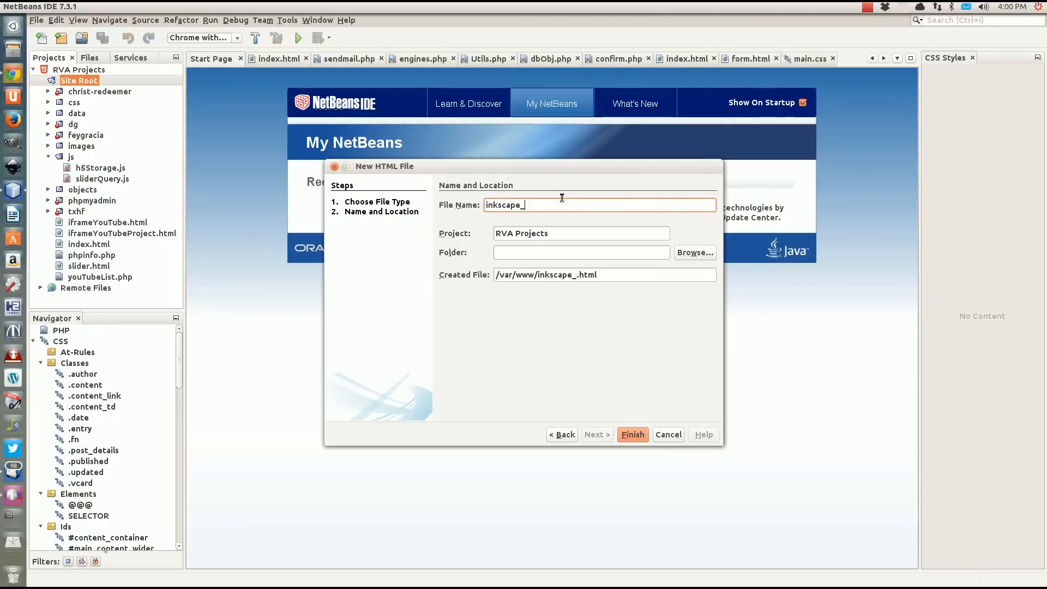
text(layout)
click(631, 436)
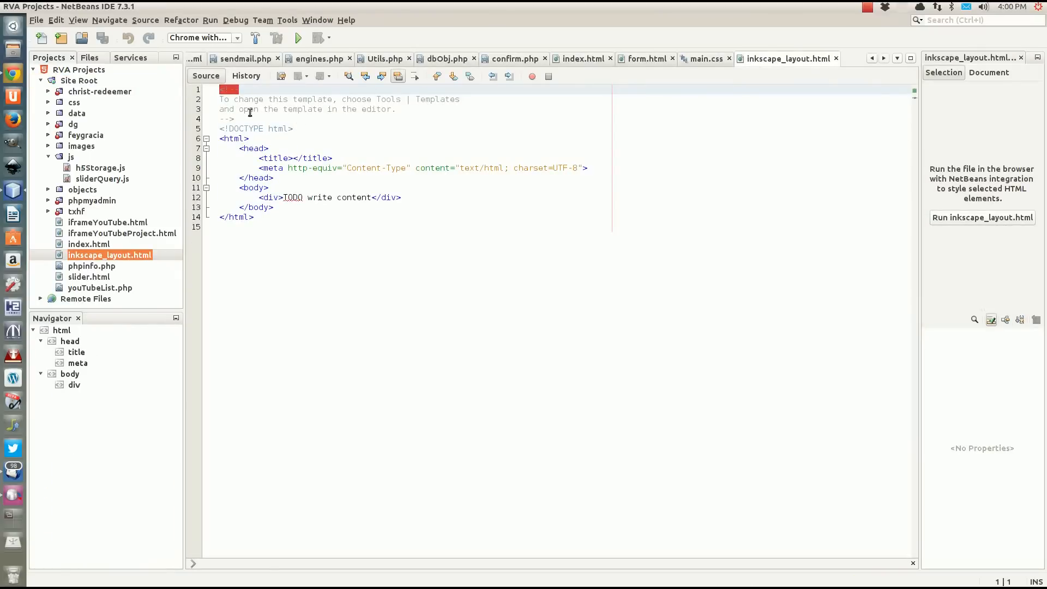
Delete the template comment above the DOCTYPE line, including the empty line it leaves.
drag(236, 124, 167, 57)
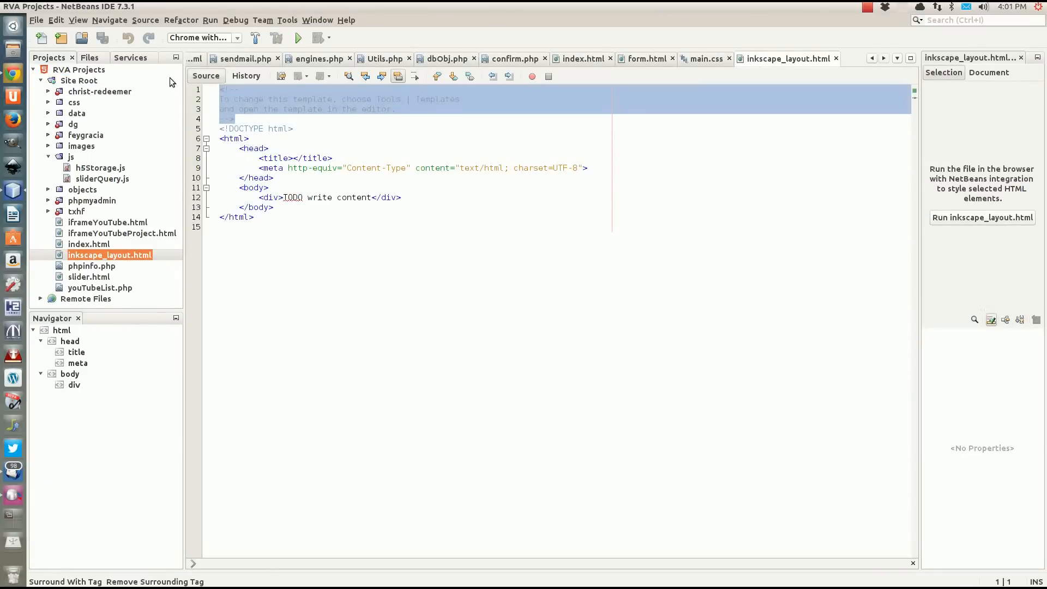
key(BackSpace)
key(Delete)
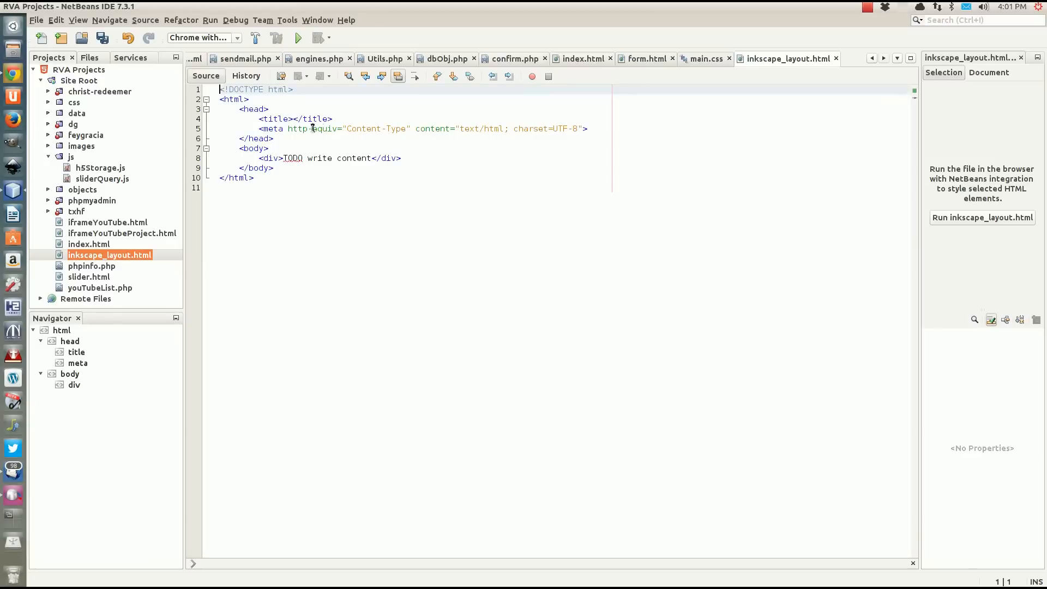
Set the page title to "Inkscape Layout Tutorial".
click(295, 119)
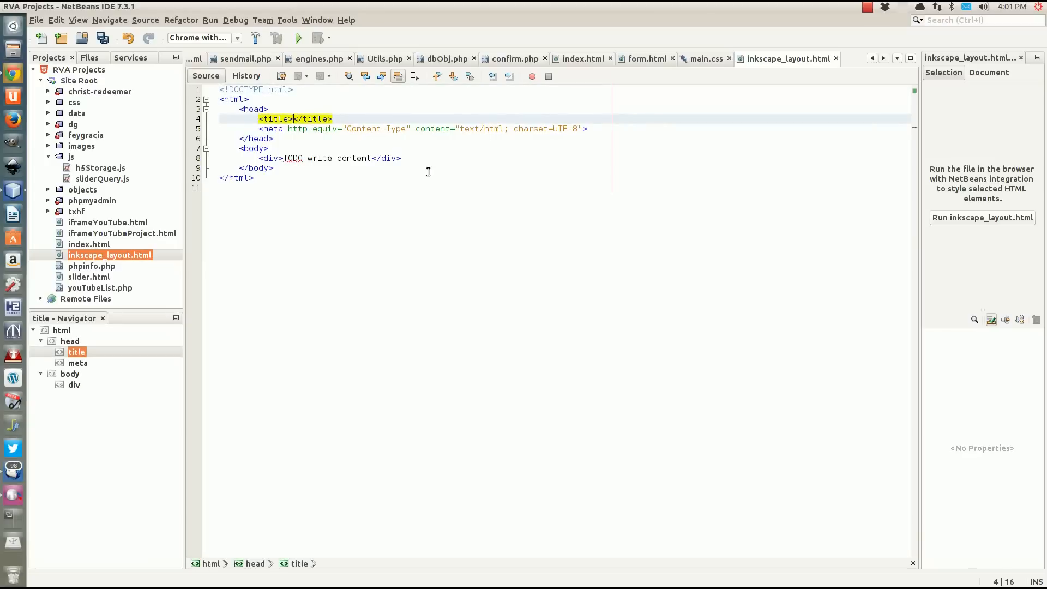
text(Inkscape)
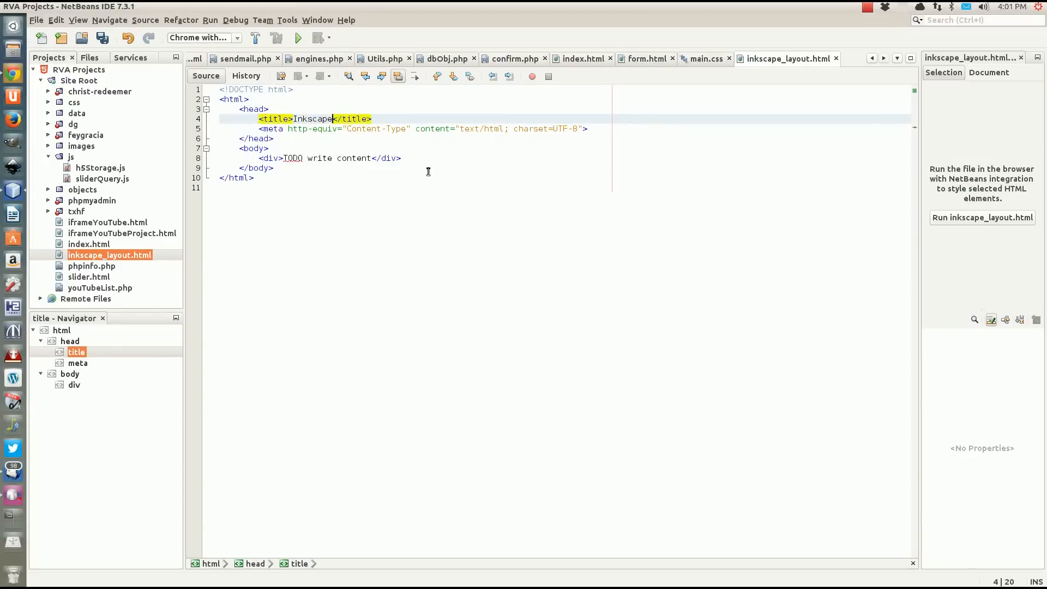
text( Layout)
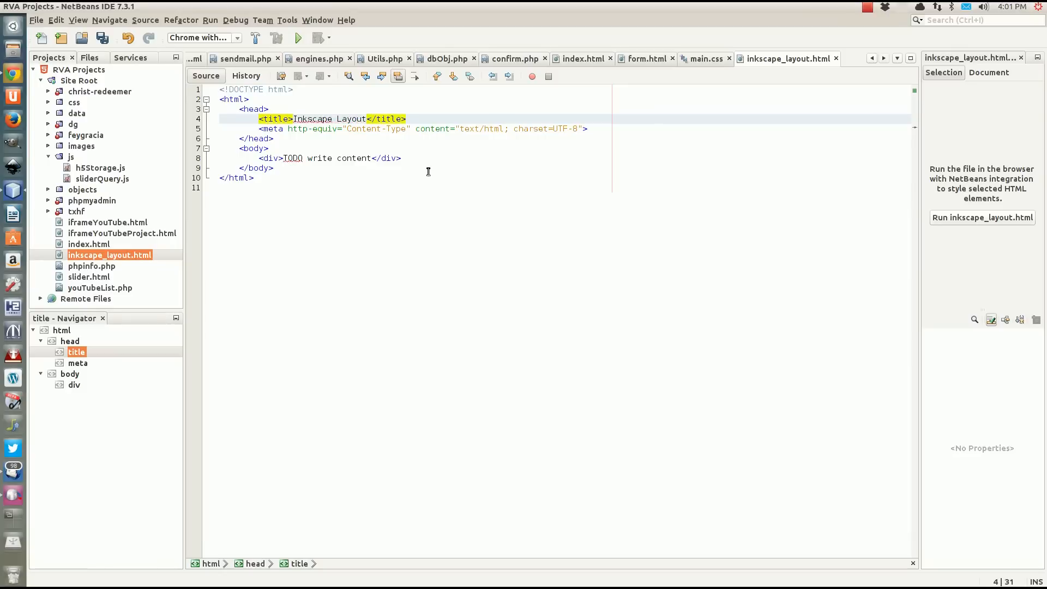
text( Tutria)
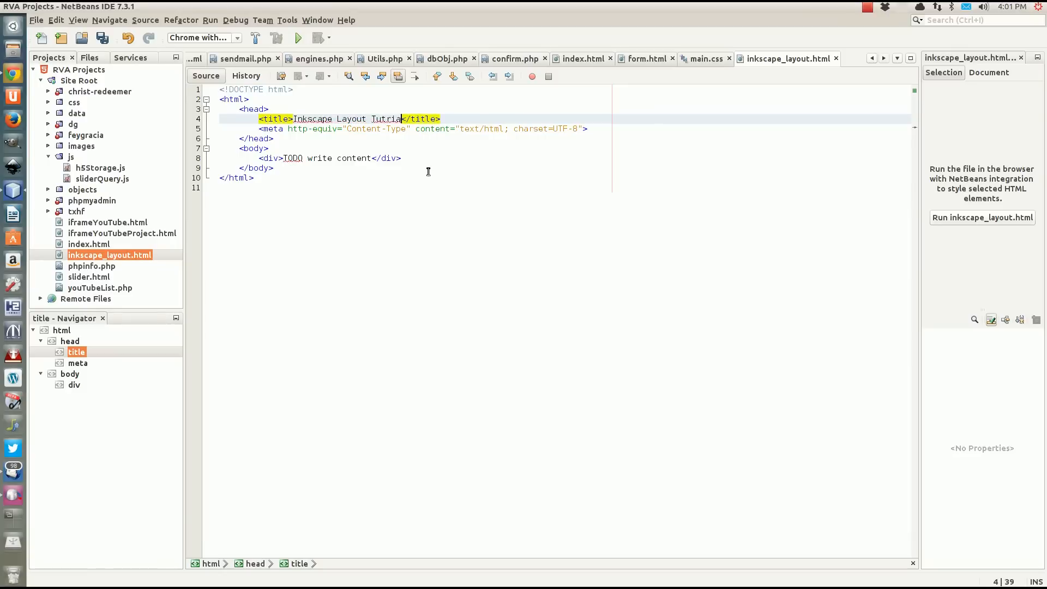
key(BackSpace)
key(BackSpace)
key(BackSpace)
text(orial)
Add a style element with type "text/css" below the meta tag in the head.
click(591, 129)
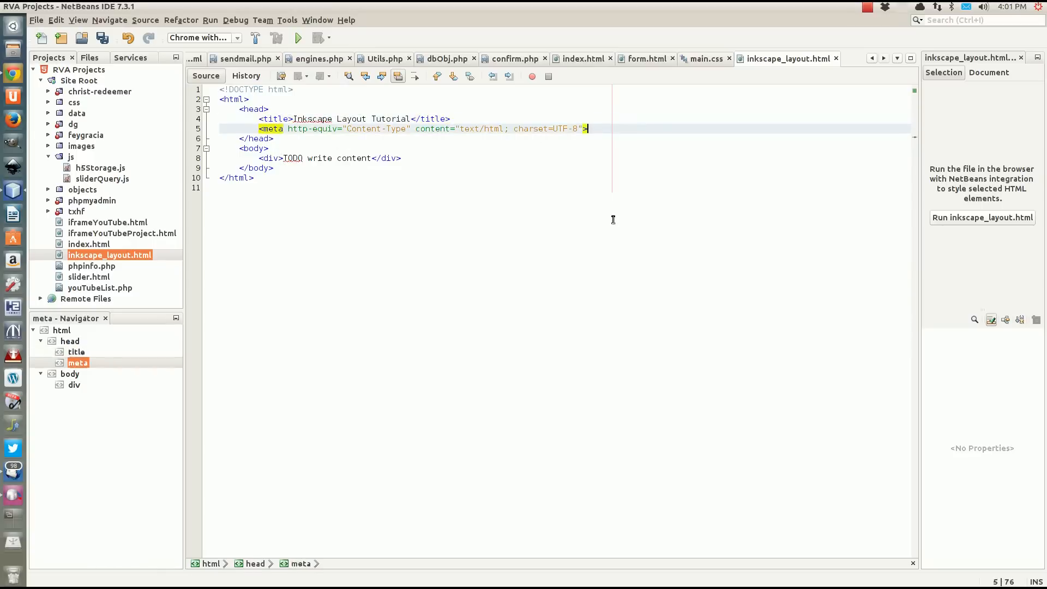
key(Return)
text(<)
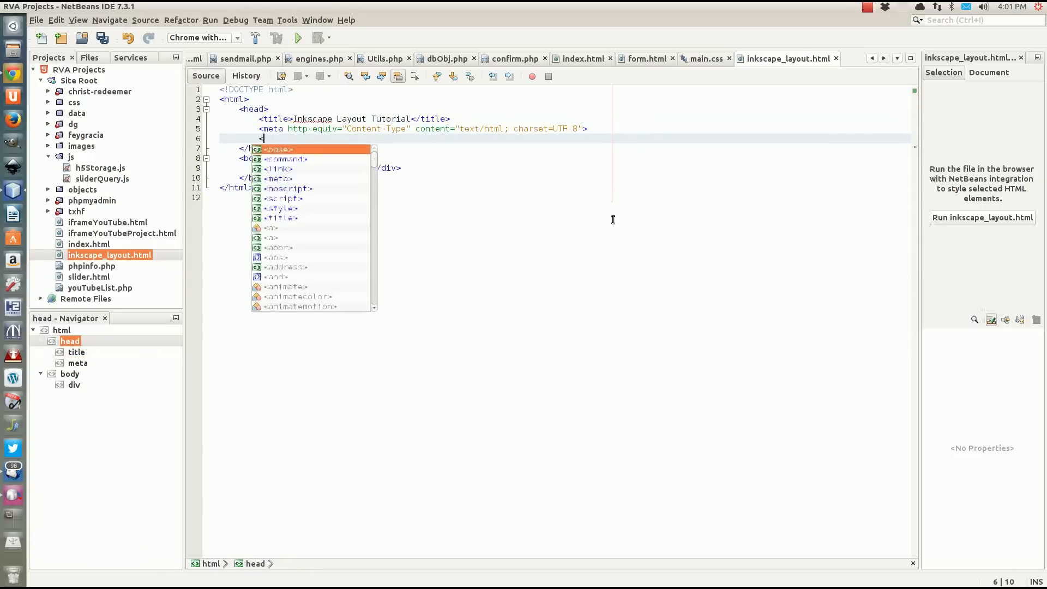
text(style)
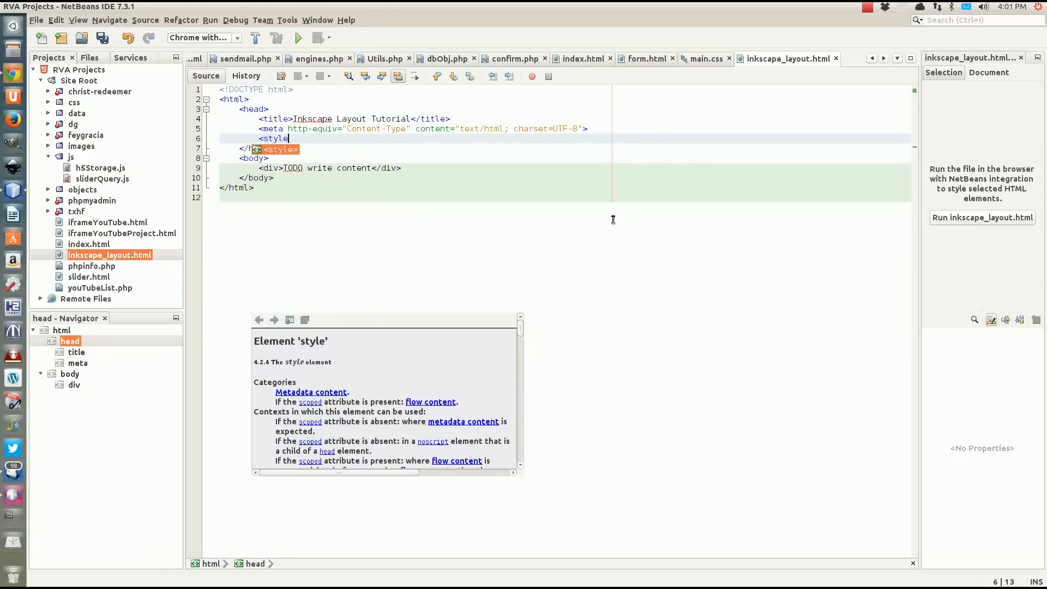
text( type=")
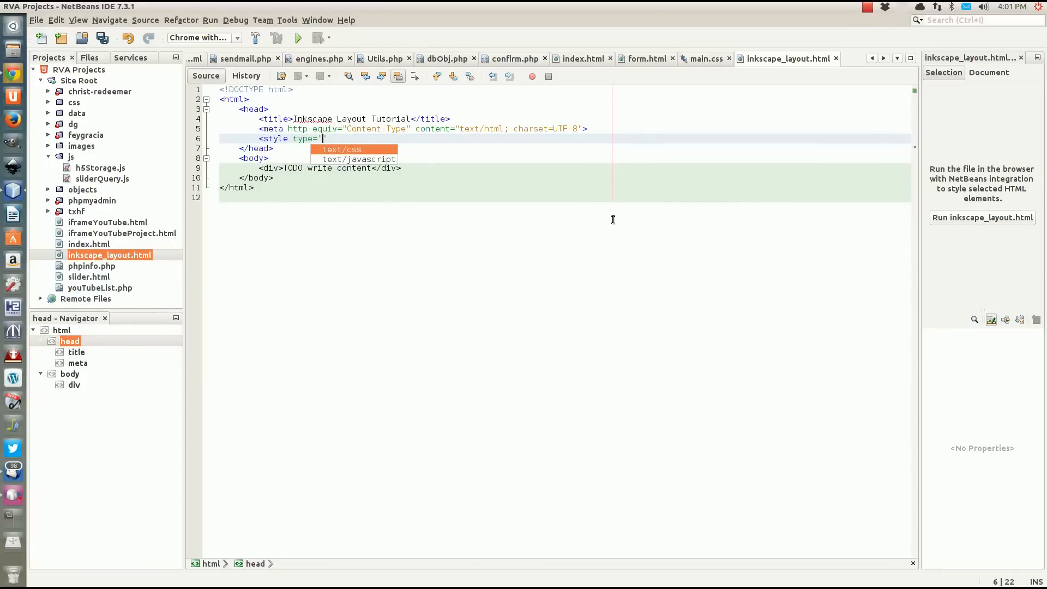
key(Return)
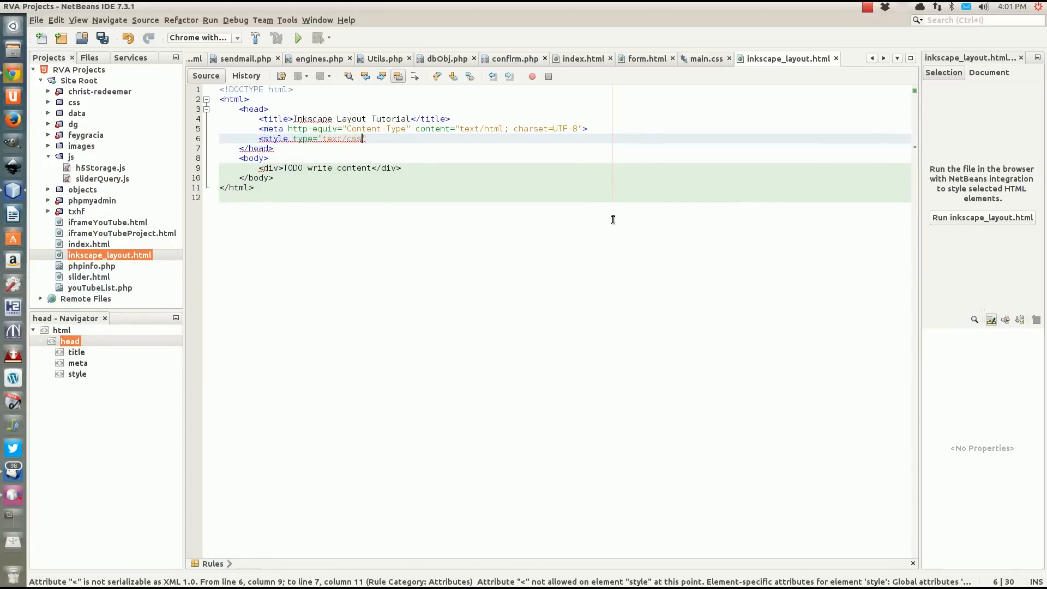
text(></style>)
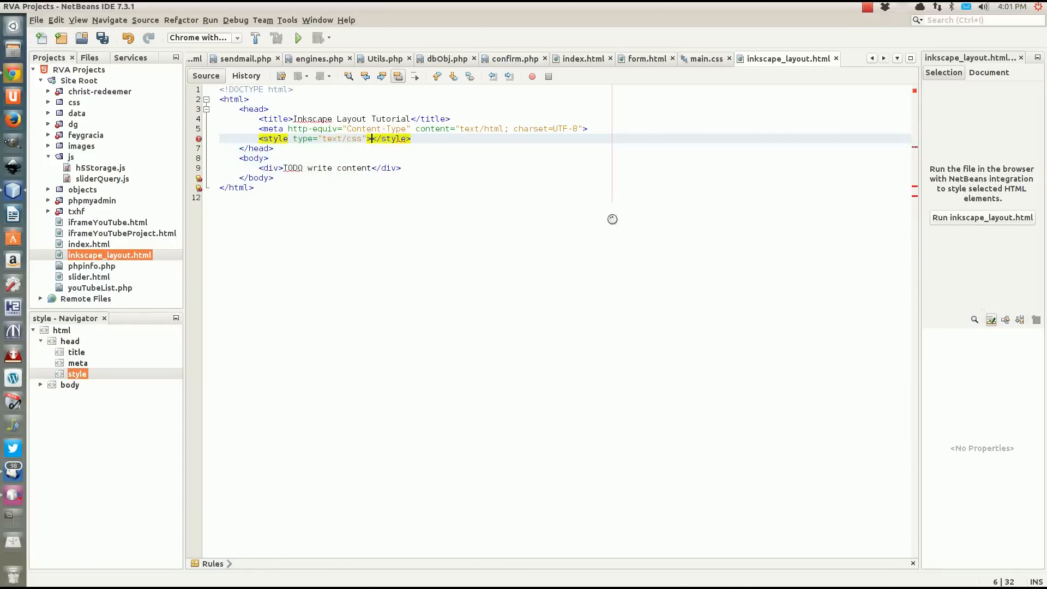
Open an empty line inside the style element and add an empty script element between the meta tag and the style element.
key(Return)
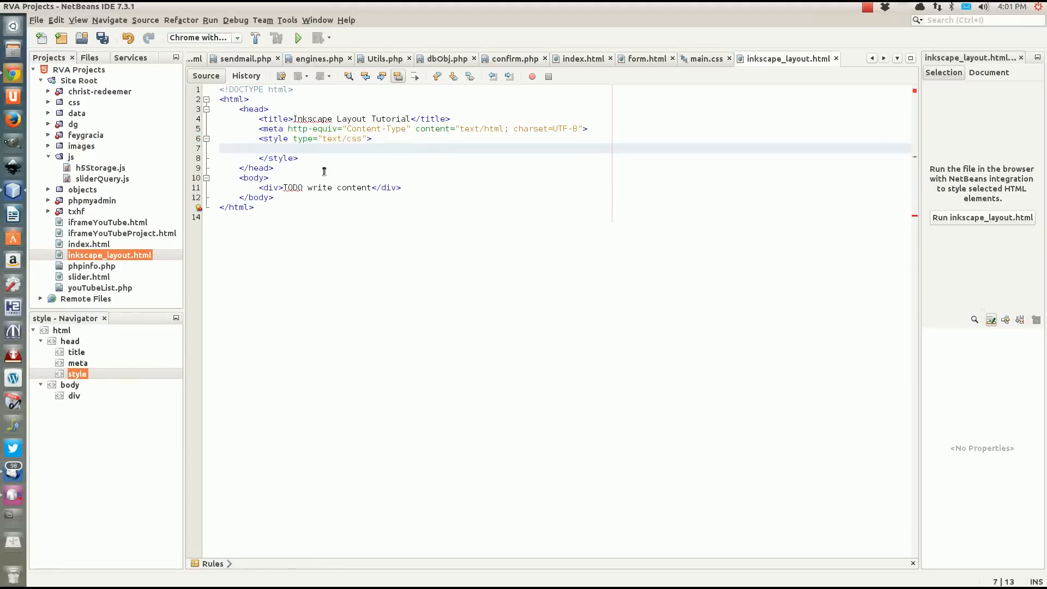
click(604, 138)
click(602, 128)
key(Return)
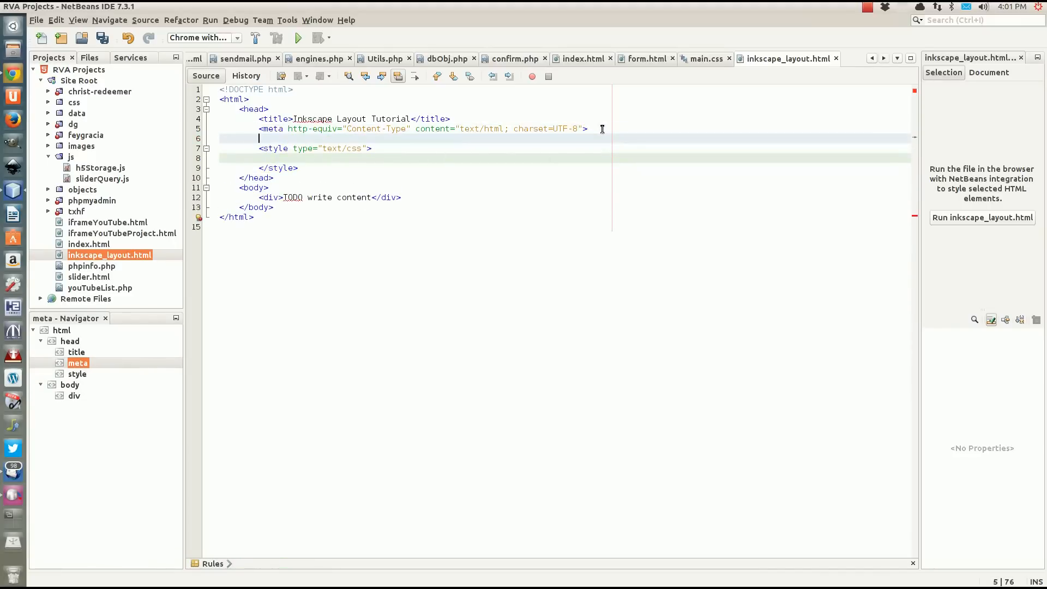
text(<)
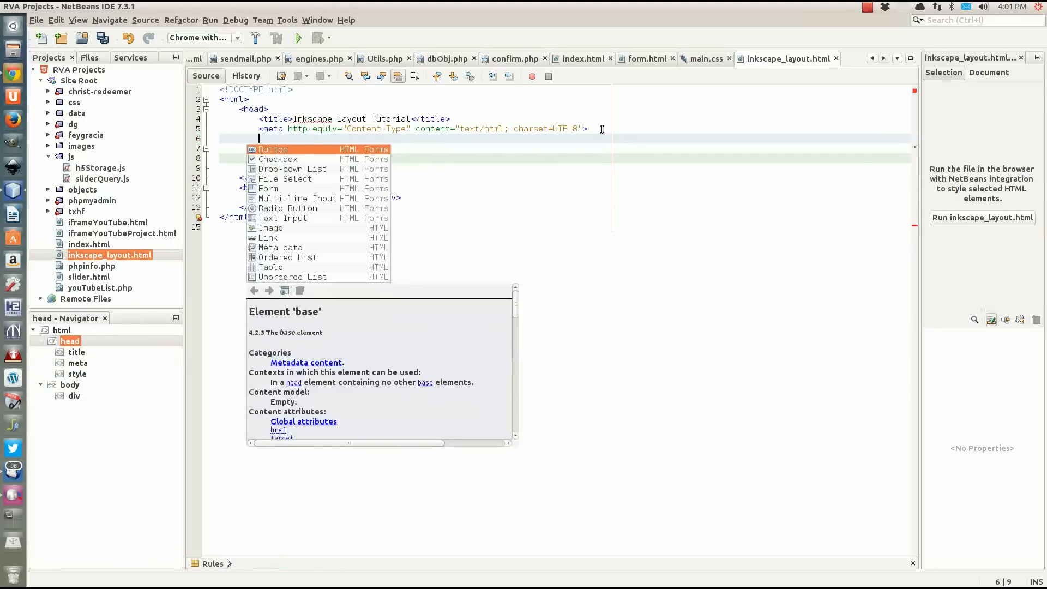
text(scri)
key(Return)
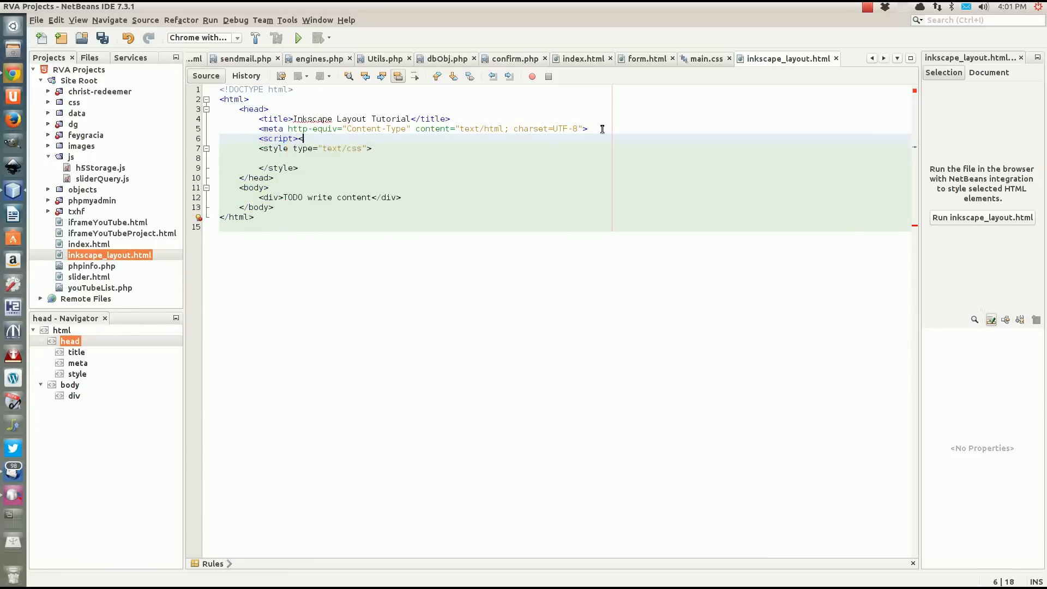
text(</script)
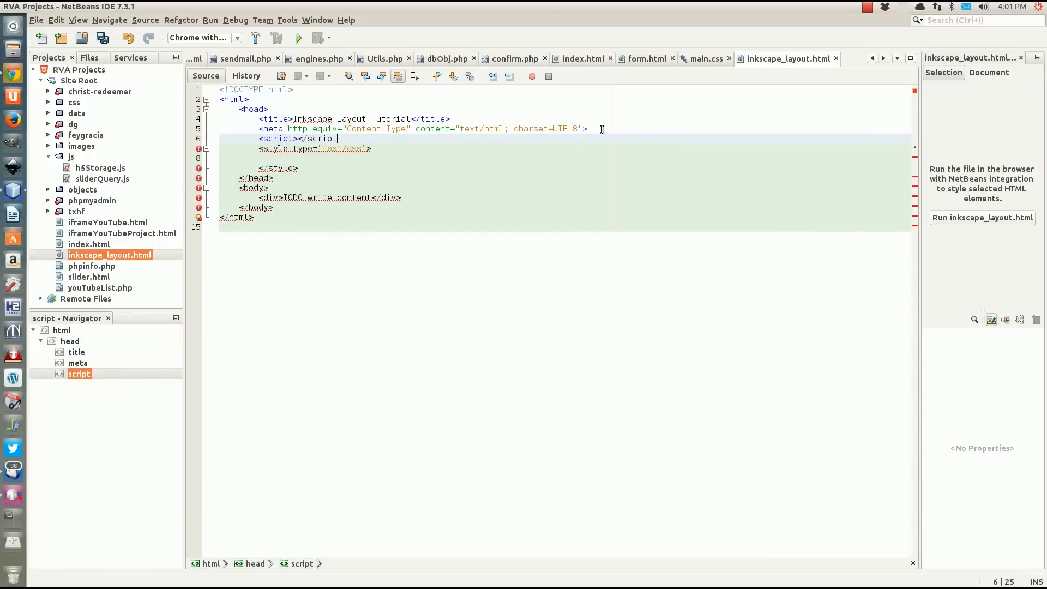
text(>)
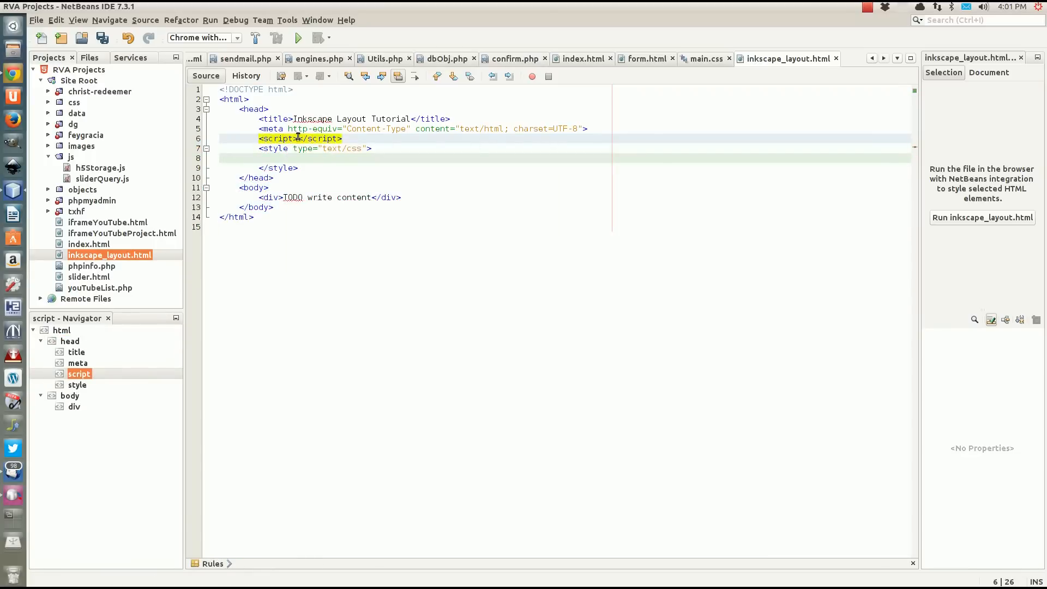
Give the script element the type "text/javascript" and open an empty line between its opening and closing tags.
click(298, 138)
text(type="")
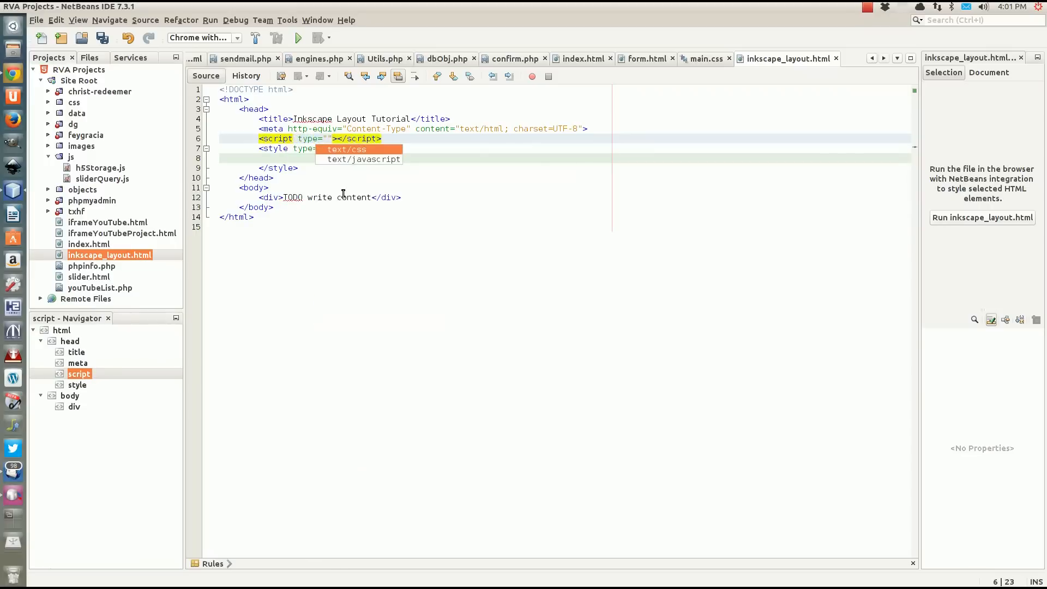
key(Down)
key(Return)
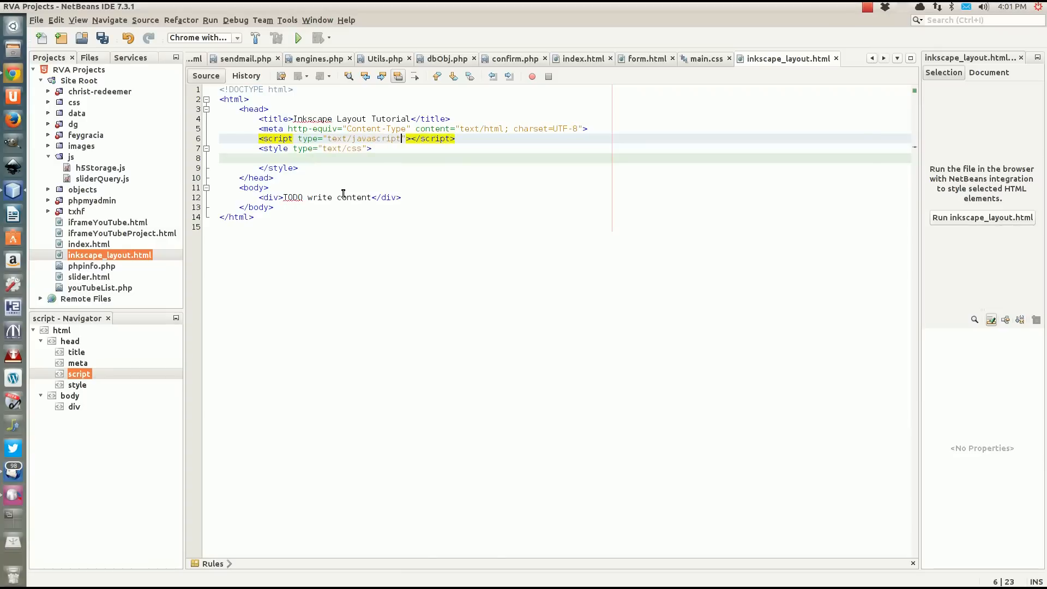
click(410, 138)
key(Return)
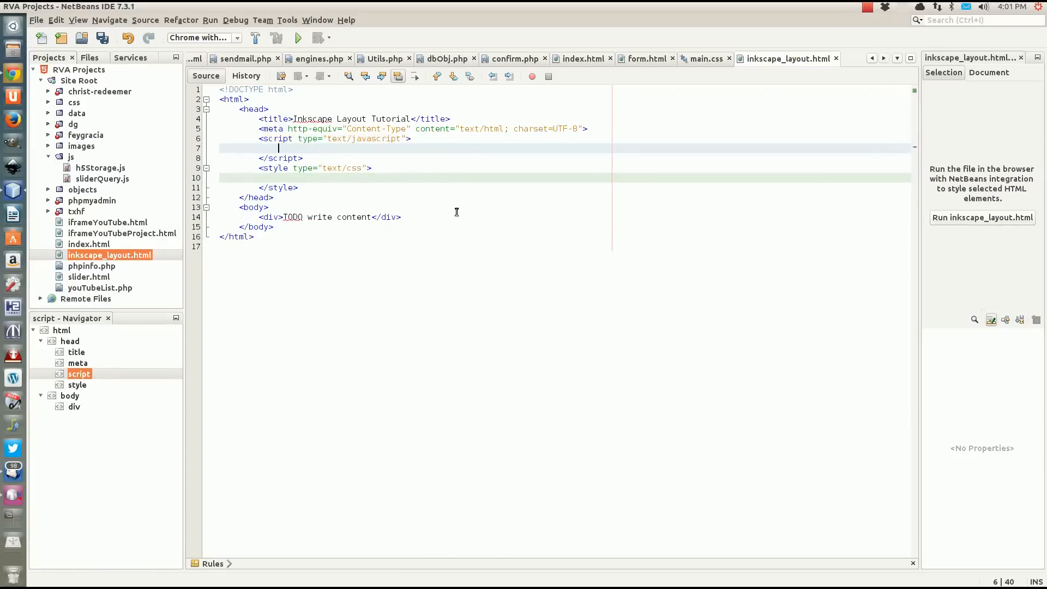
Insert an empty line between the meta tag and the script element in the head.
click(603, 133)
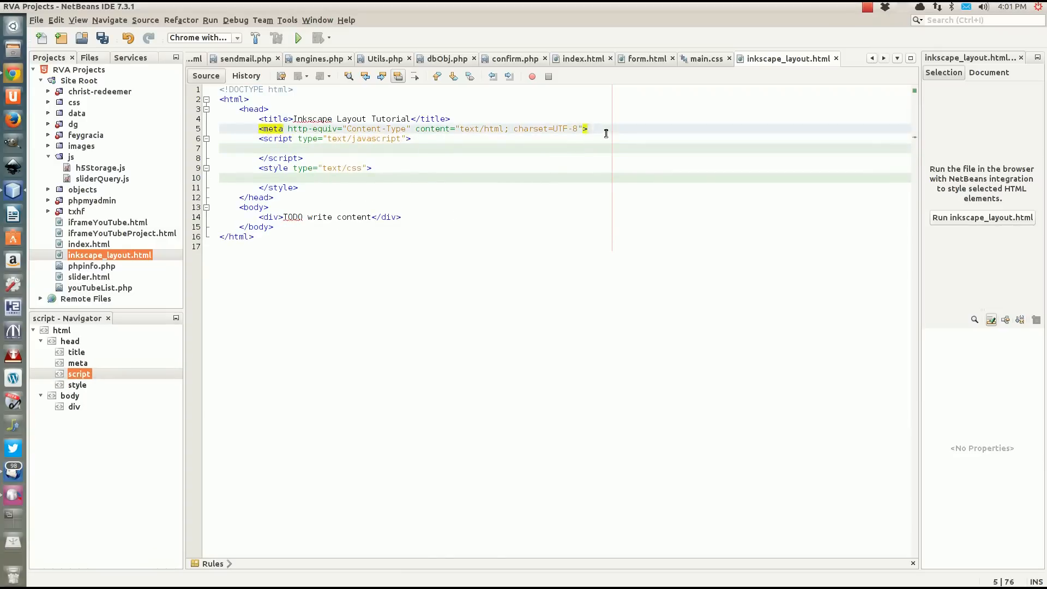
key(Return)
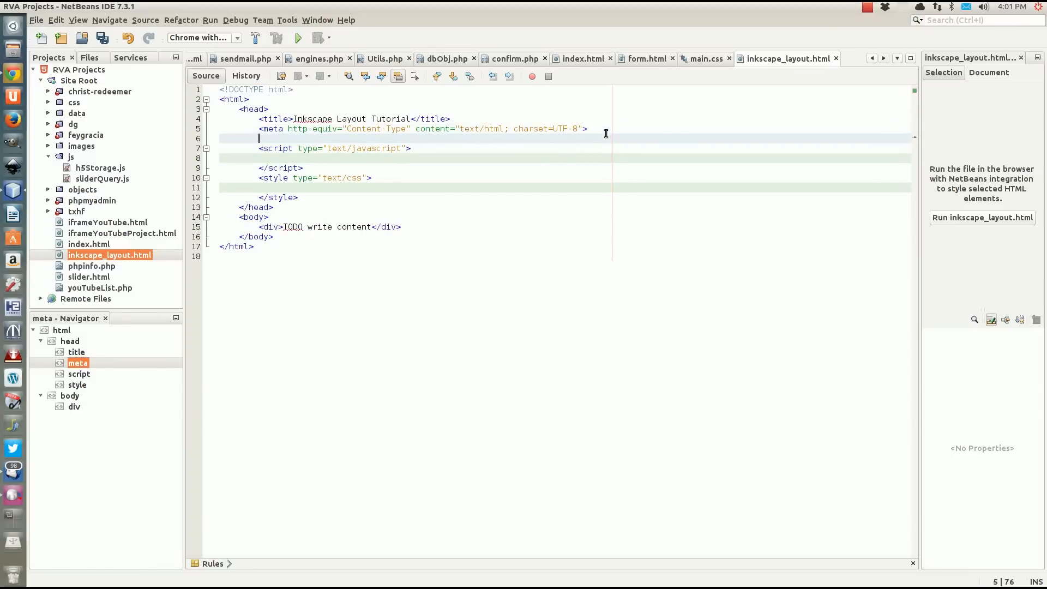
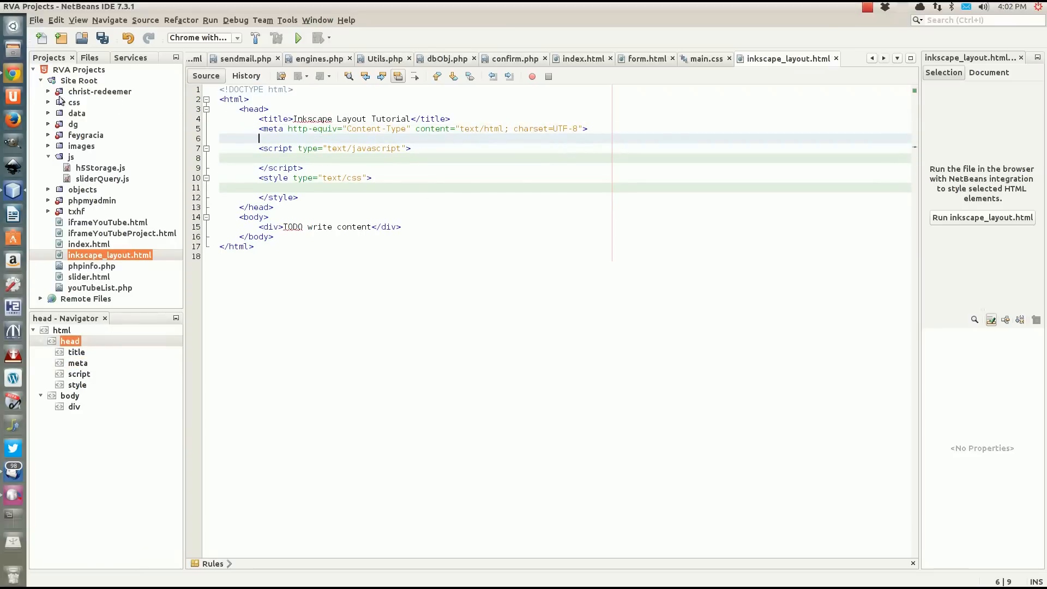
Switch to Chrome and search the web for "google jquery" in a new tab.
click(13, 73)
click(360, 30)
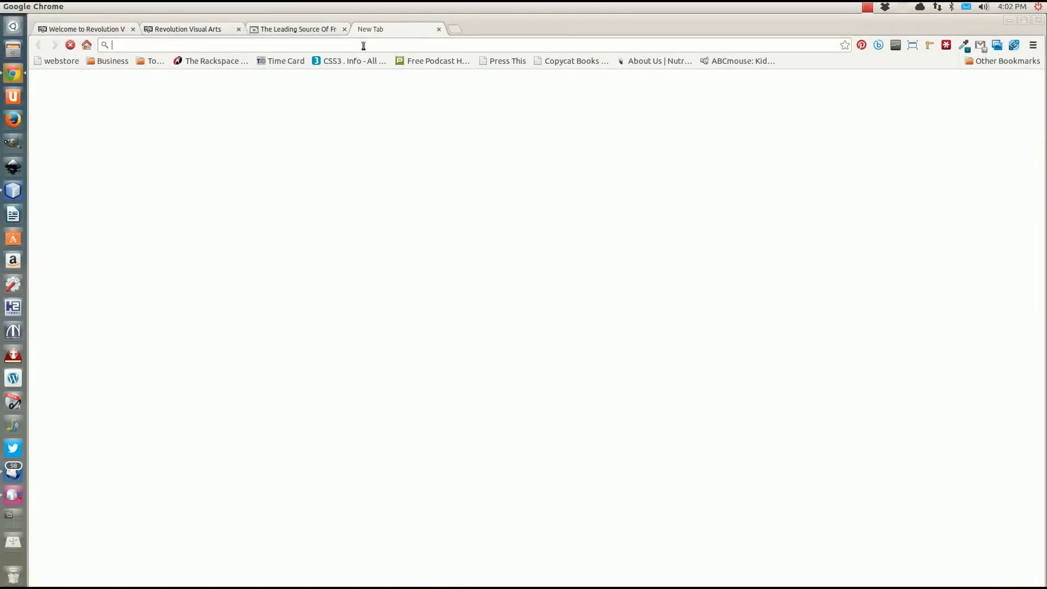
text(go)
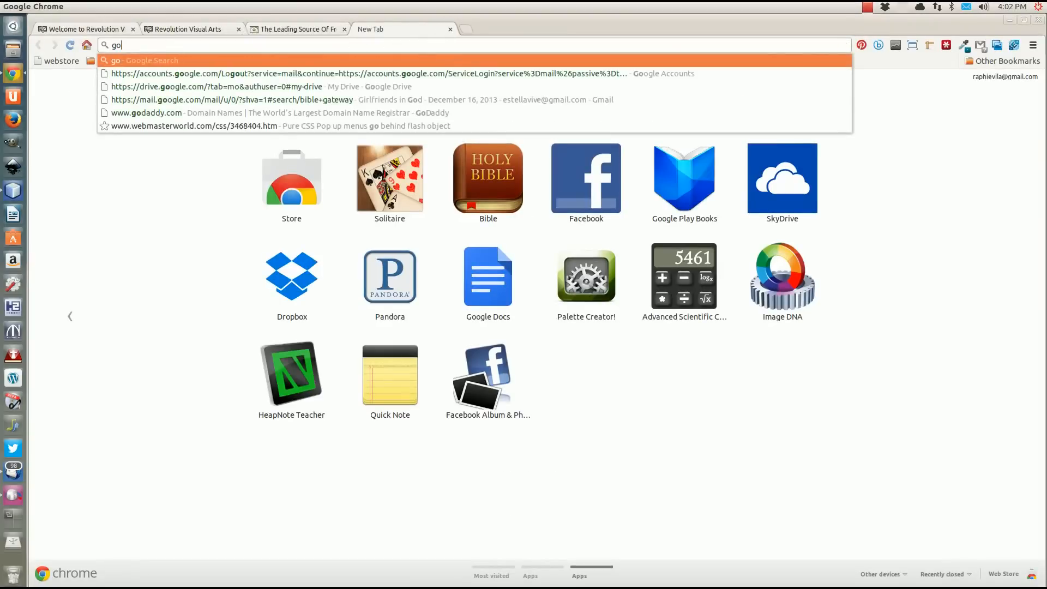
text(ogle)
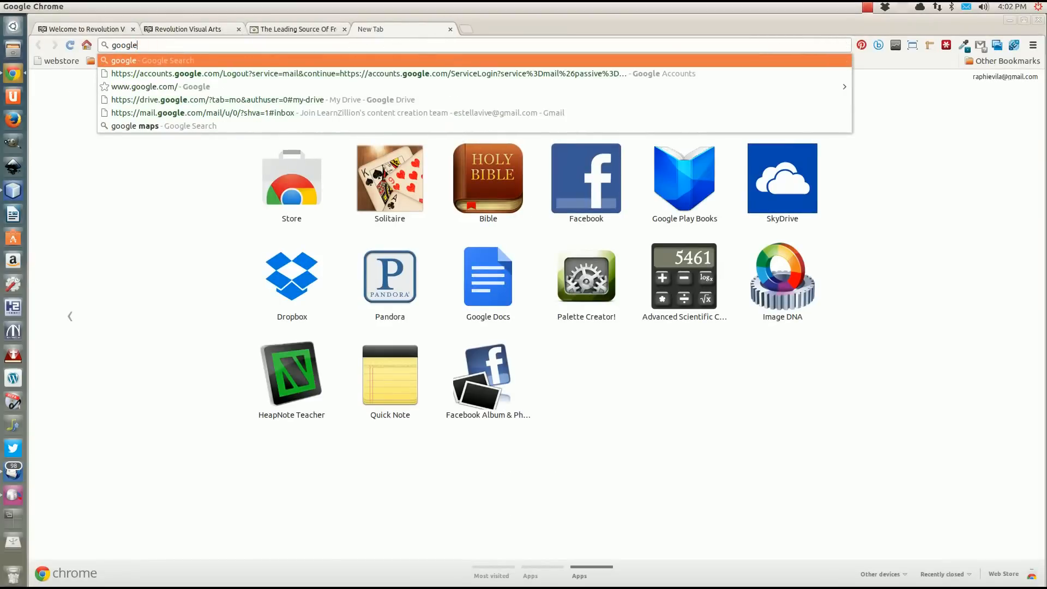
key(BackSpace)
key(BackSpace)
key(BackSpace)
key(BackSpace)
key(BackSpace)
key(BackSpace)
text(g)
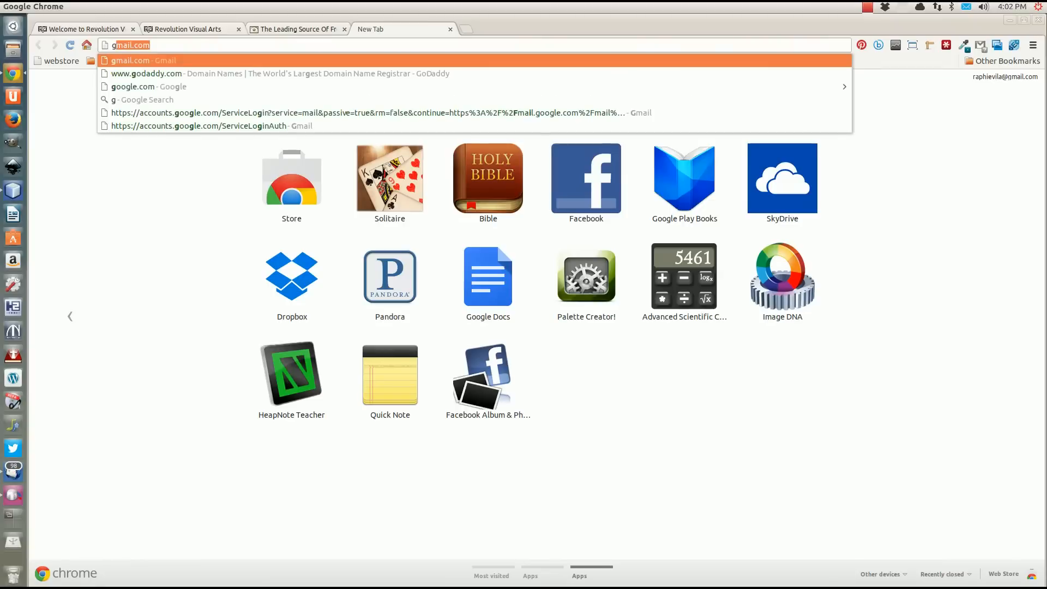
text(ooble)
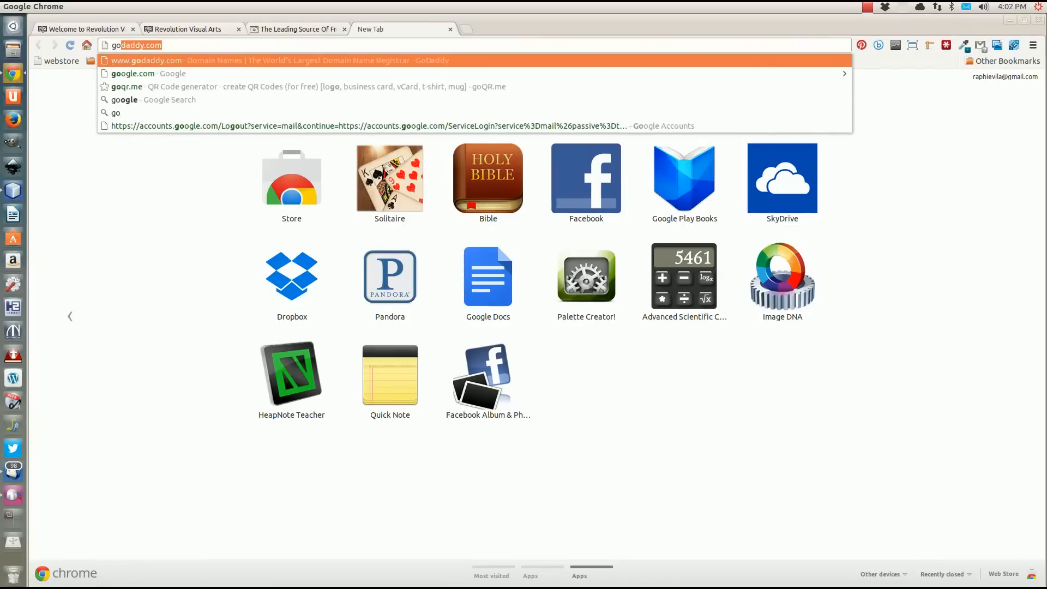
key(BackSpace)
key(BackSpace)
key(BackSpace)
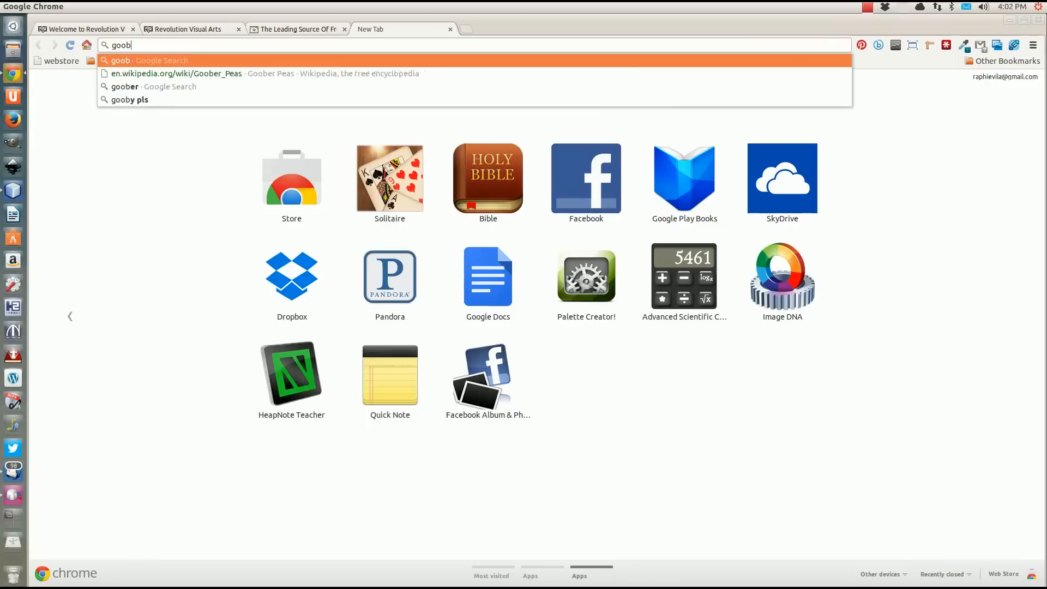
text(gle)
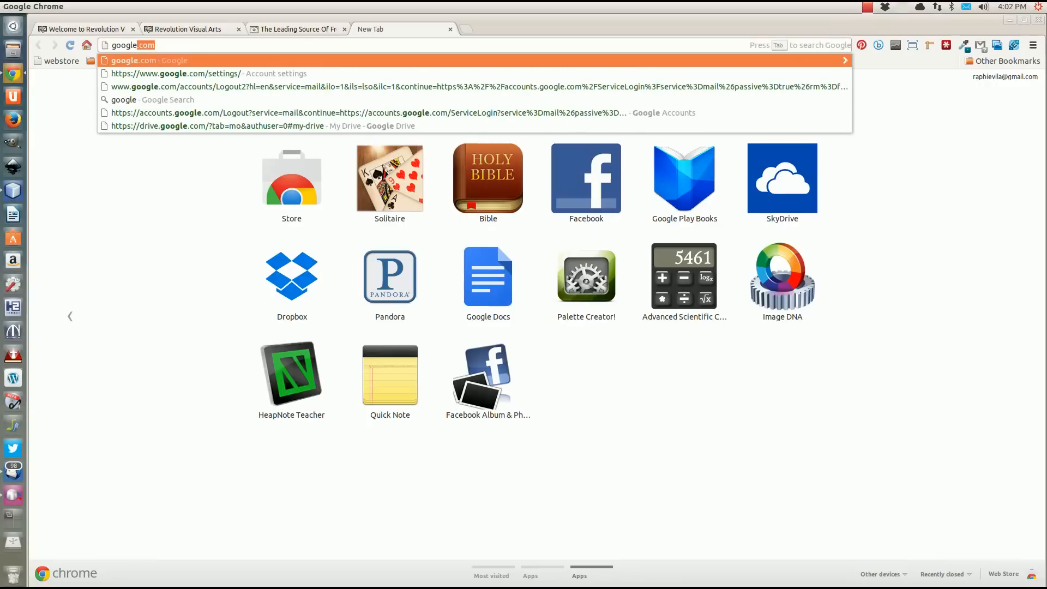
text( jque)
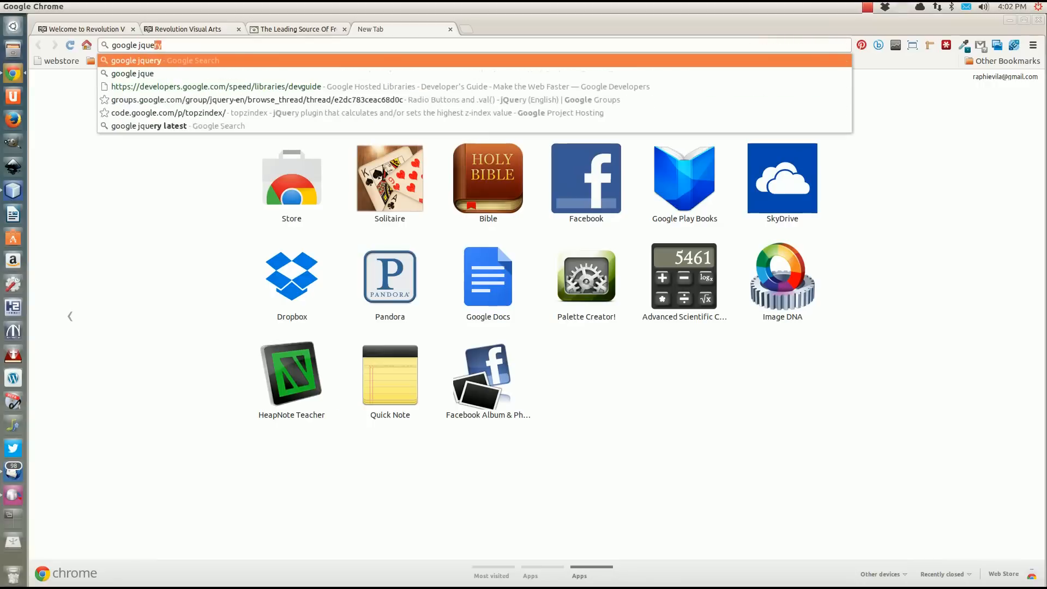
text(ry)
key(Return)
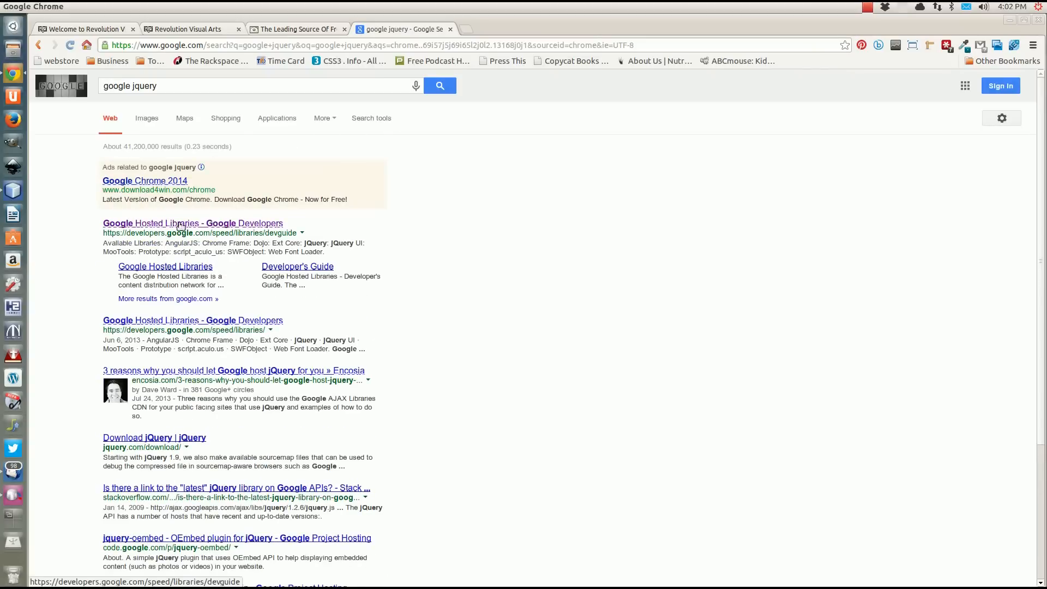
Open the Google Hosted Libraries developer's guide, copy the jQuery script snippet and check the available jQuery versions.
click(180, 225)
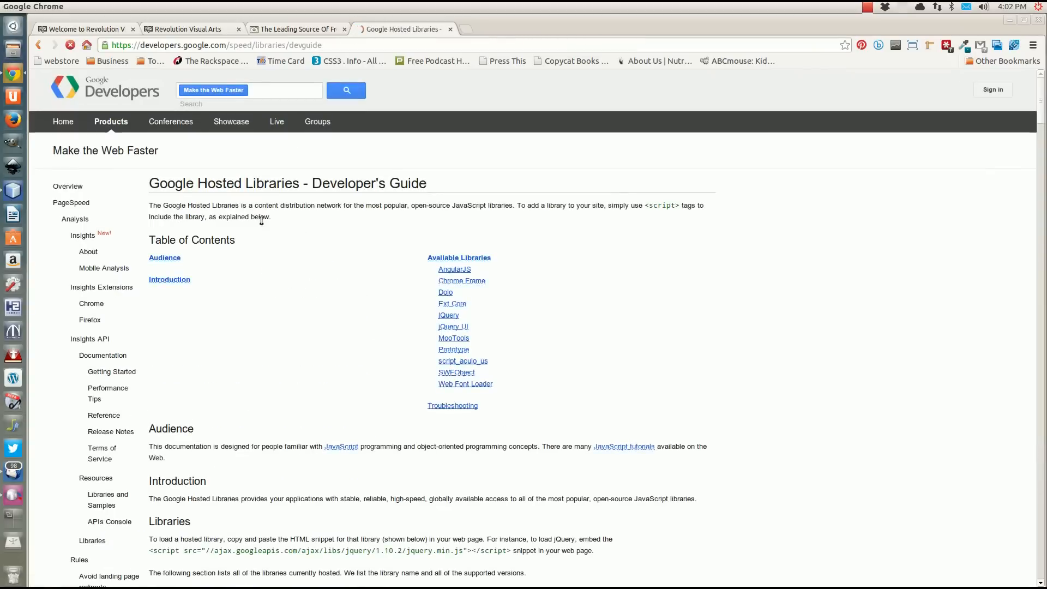
scroll(291, 357, down, 4)
scroll(290, 372, down, 6)
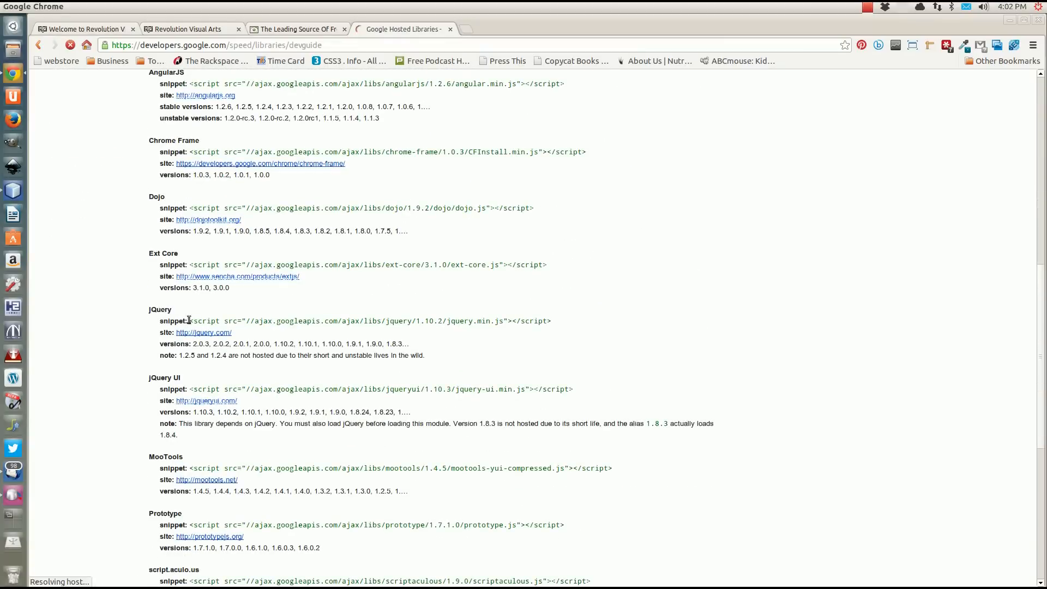
drag(188, 321, 531, 321)
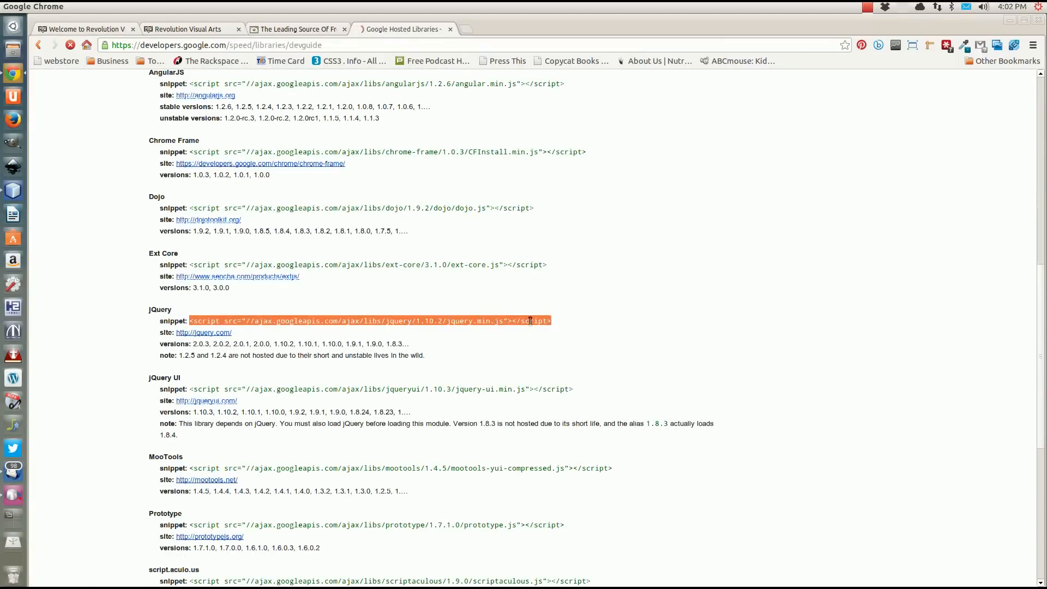
right_click(456, 323)
click(482, 334)
click(406, 343)
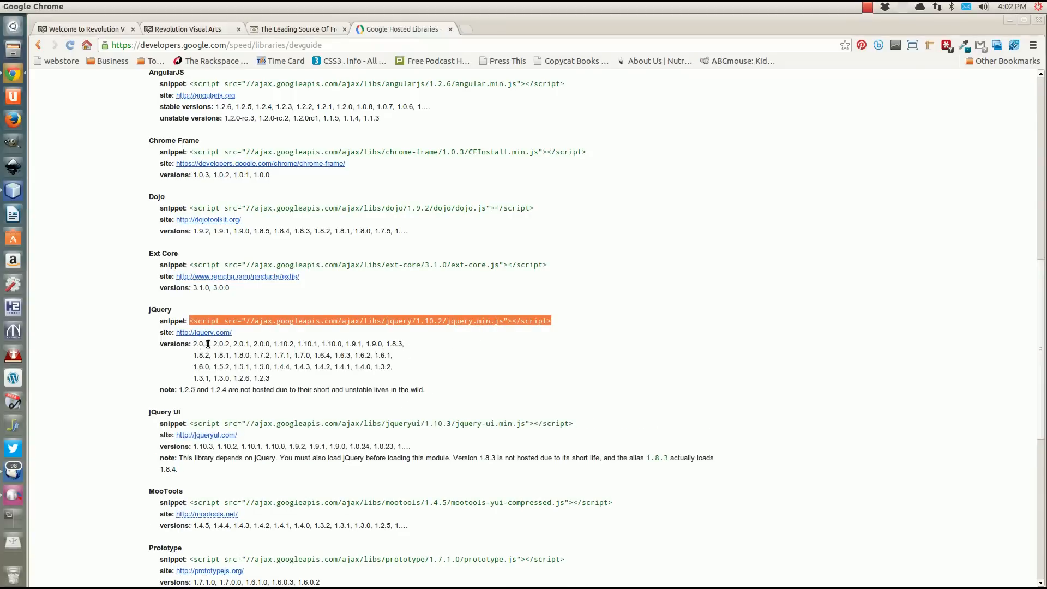
click(261, 344)
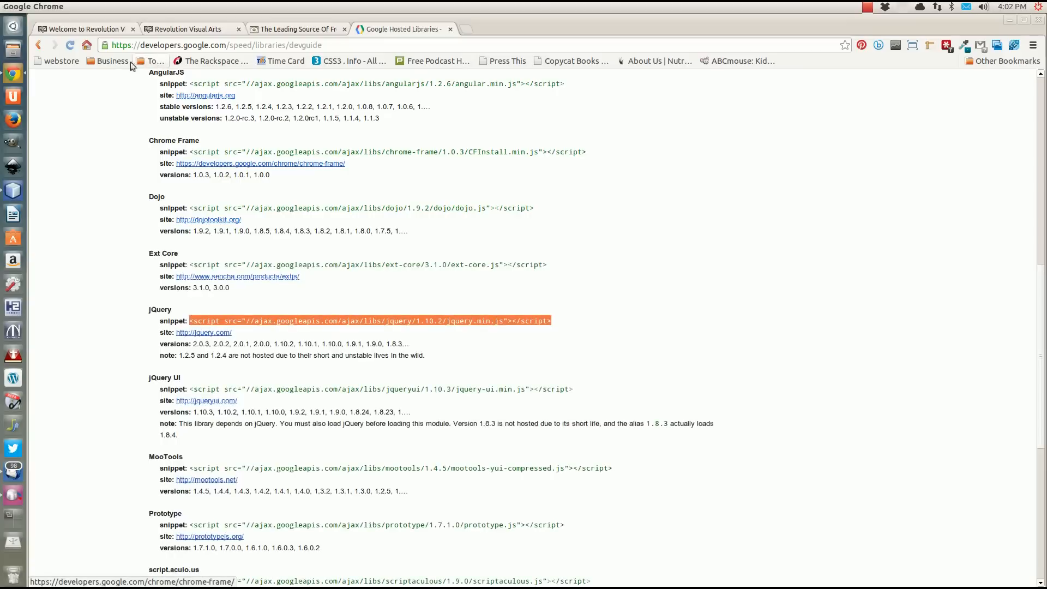
In NetBeans, paste the jQuery snippet below the meta tag, set its version to 2.0.3 and open an empty line beneath it.
click(15, 191)
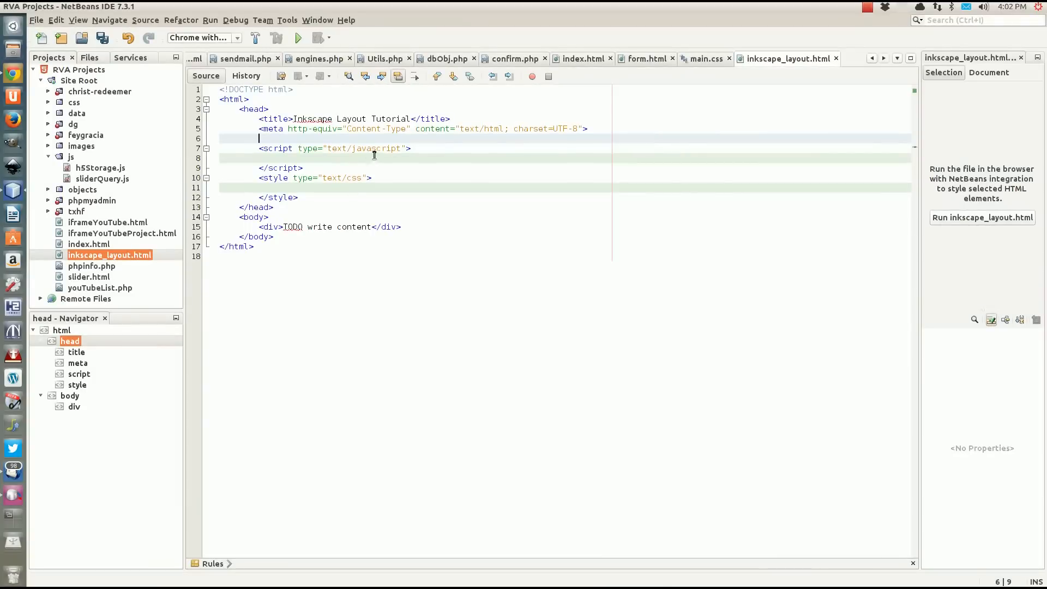
key(ctrl+v)
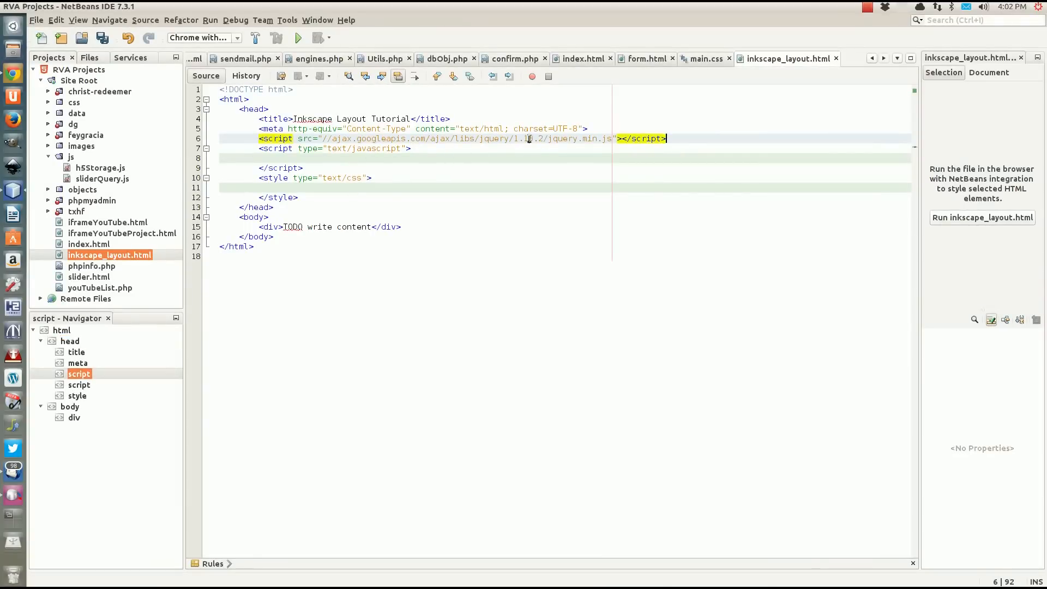
drag(514, 140, 544, 140)
text(20)
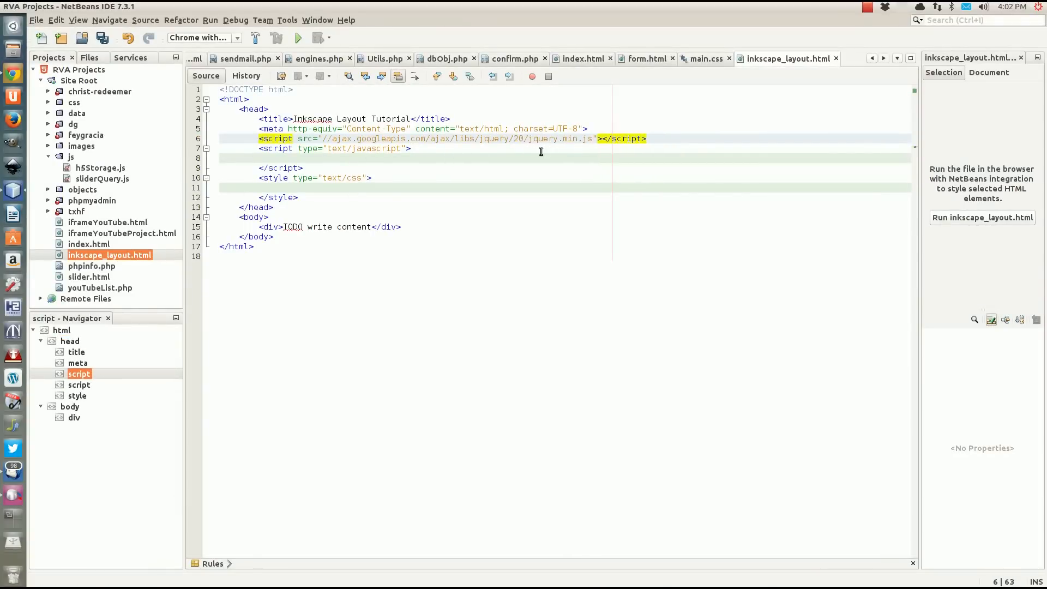
key(BackSpace)
text(.0.3)
drag(660, 138, 587, 131)
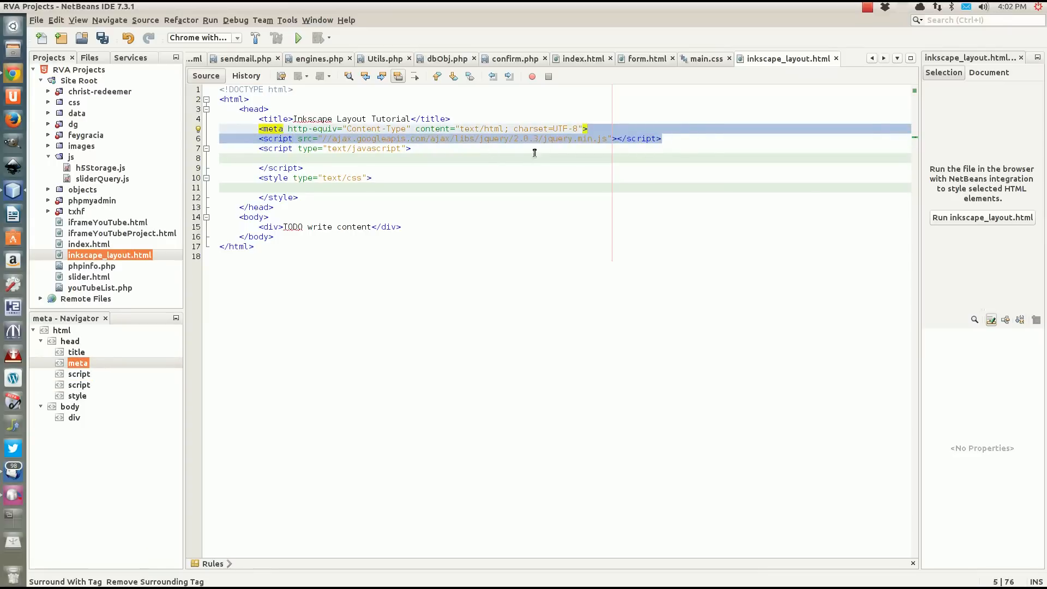
click(692, 138)
key(Return)
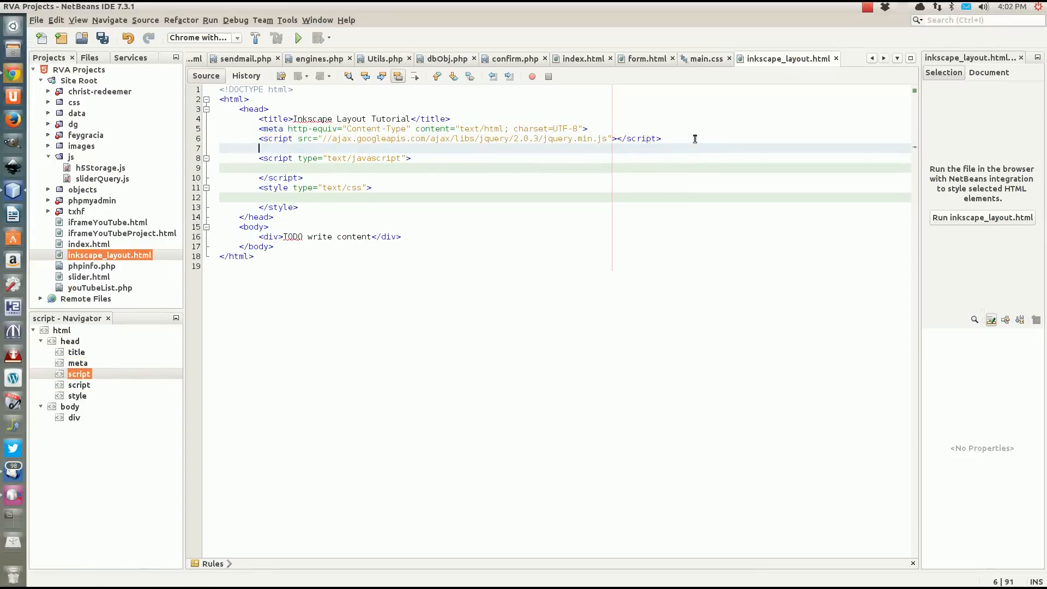
Switch to Chrome and copy the jQuery UI script snippet from the hosted libraries guide.
click(13, 73)
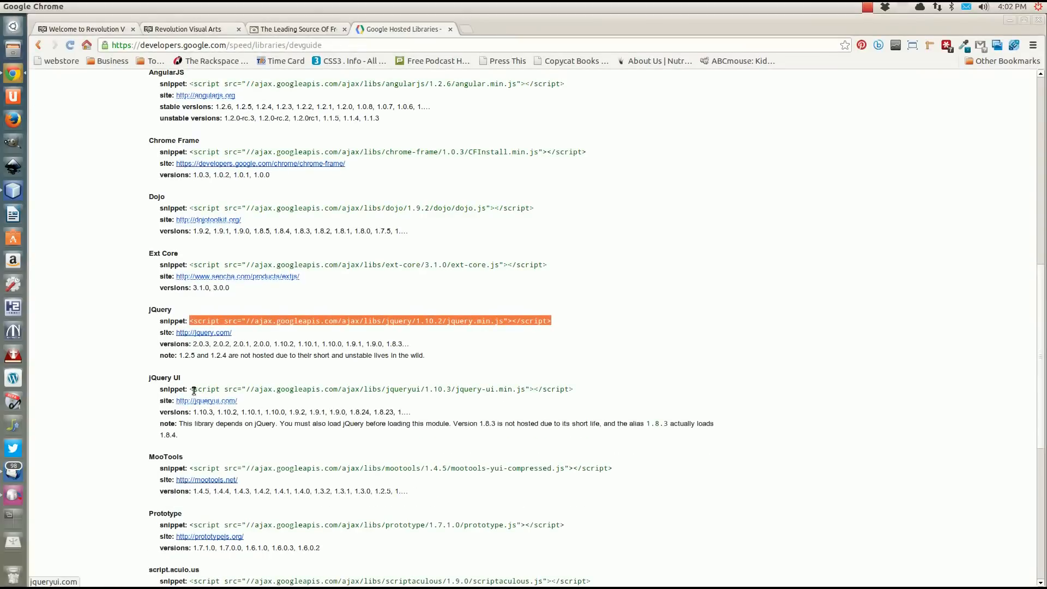
drag(190, 388, 538, 398)
right_click(448, 389)
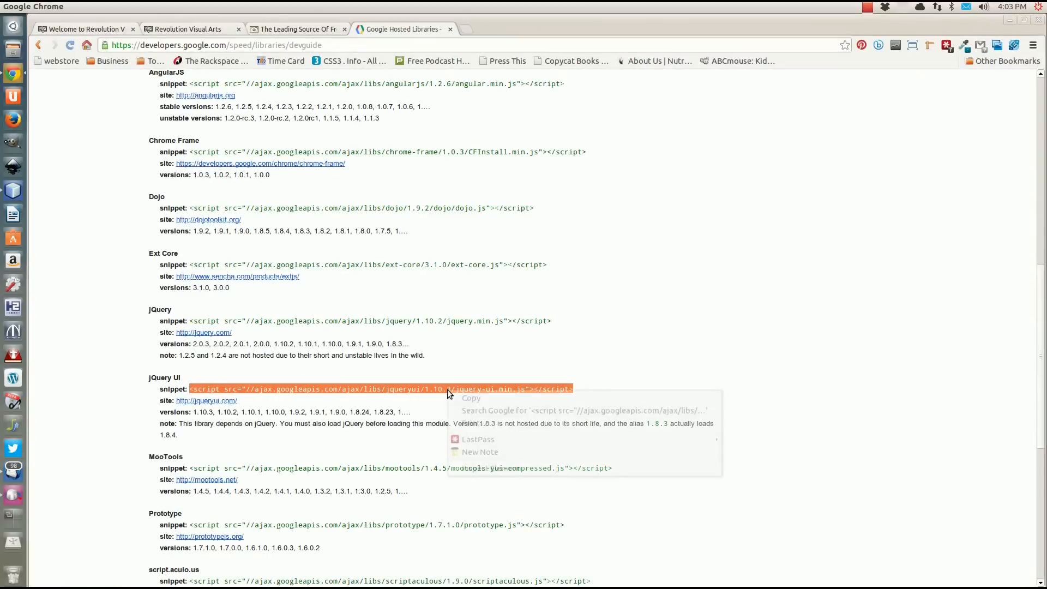
click(477, 398)
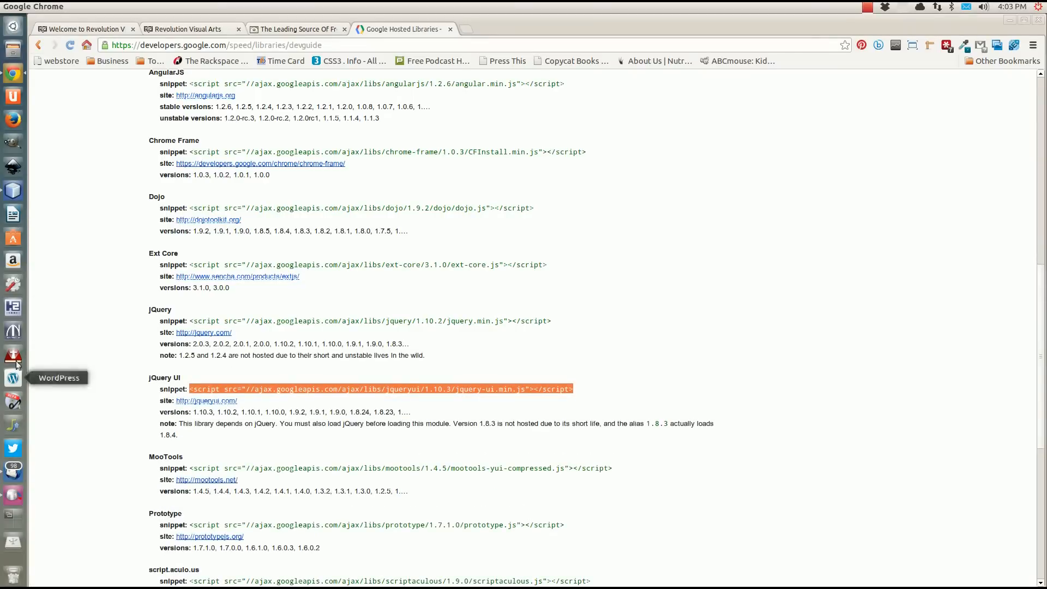
In NetBeans, paste the jQuery UI snippet directly below the jQuery script line and remove the surplus empty line under it.
click(14, 190)
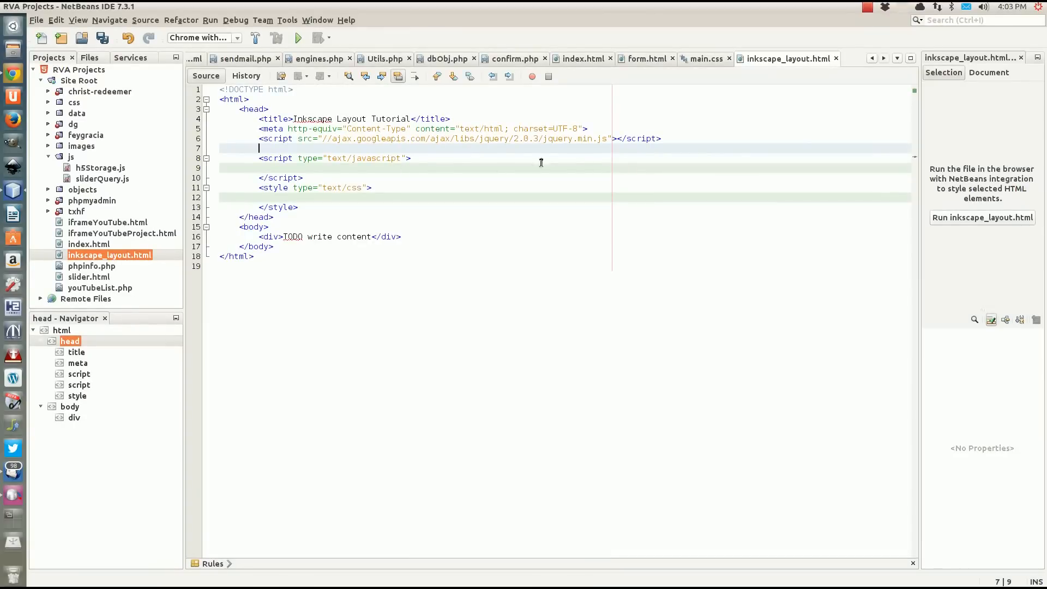
click(669, 139)
key(Return)
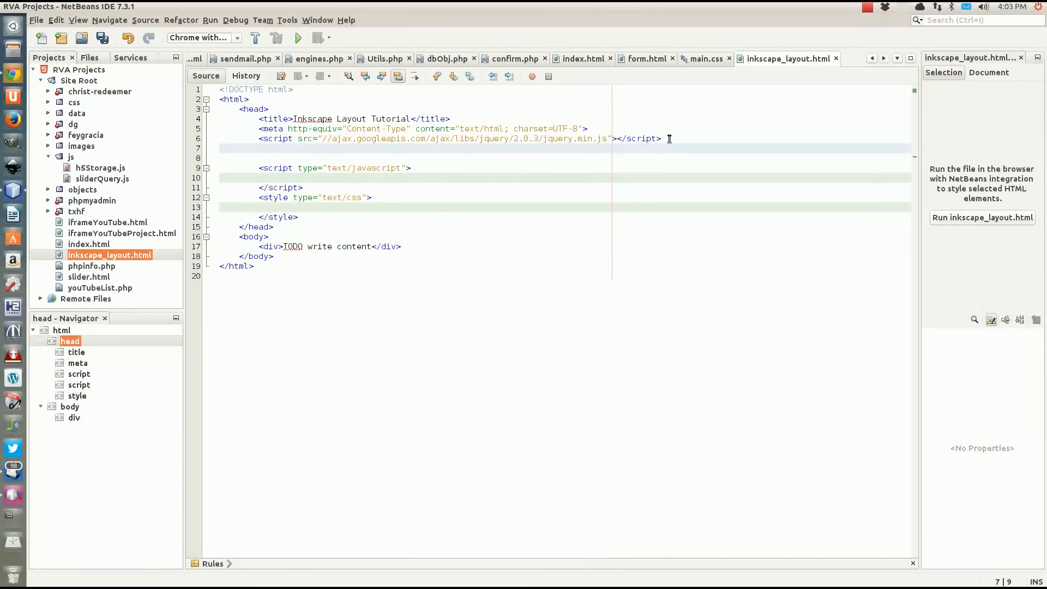
key(ctrl+v)
click(442, 158)
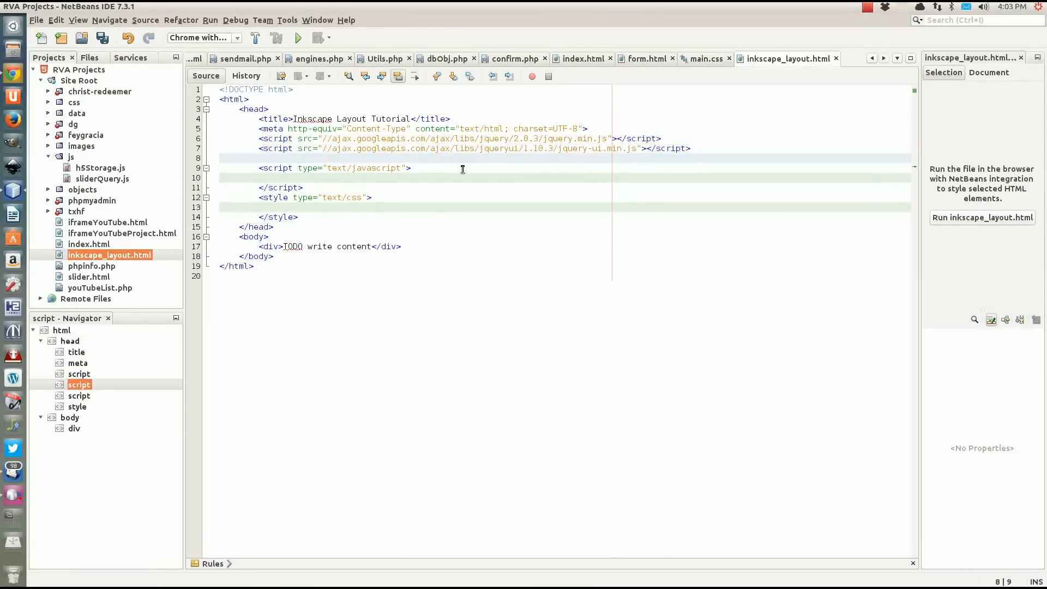
key(Delete)
click(442, 158)
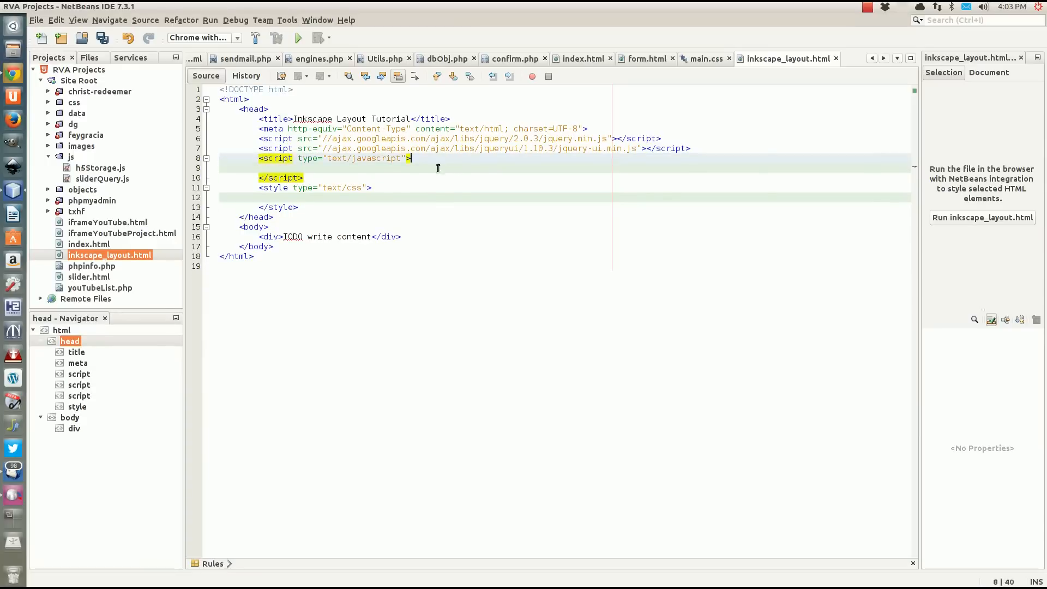
Start an empty CSS rule for body inside the style element.
click(341, 170)
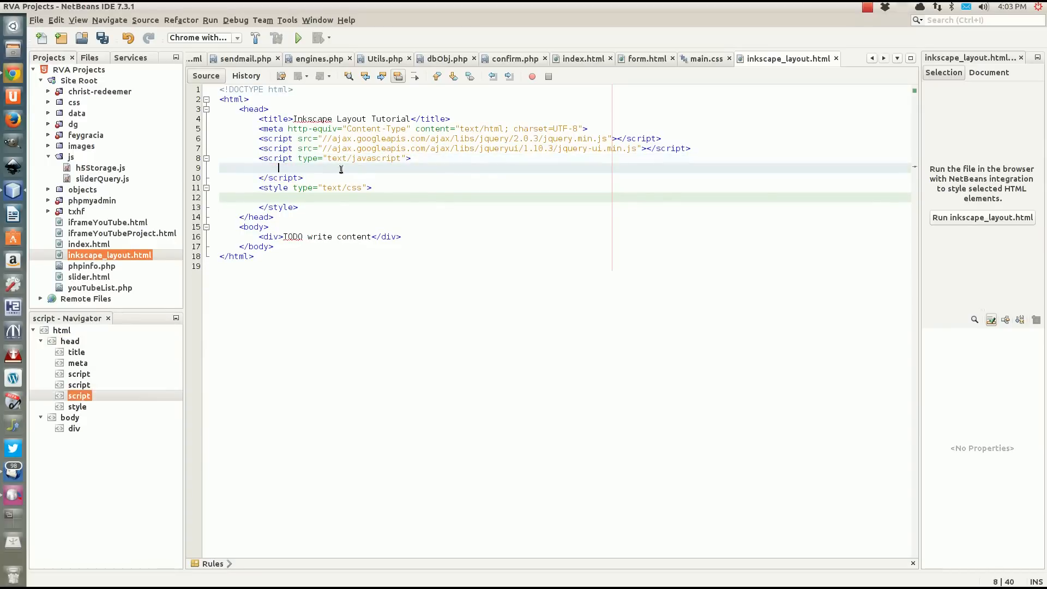
click(404, 199)
text(b)
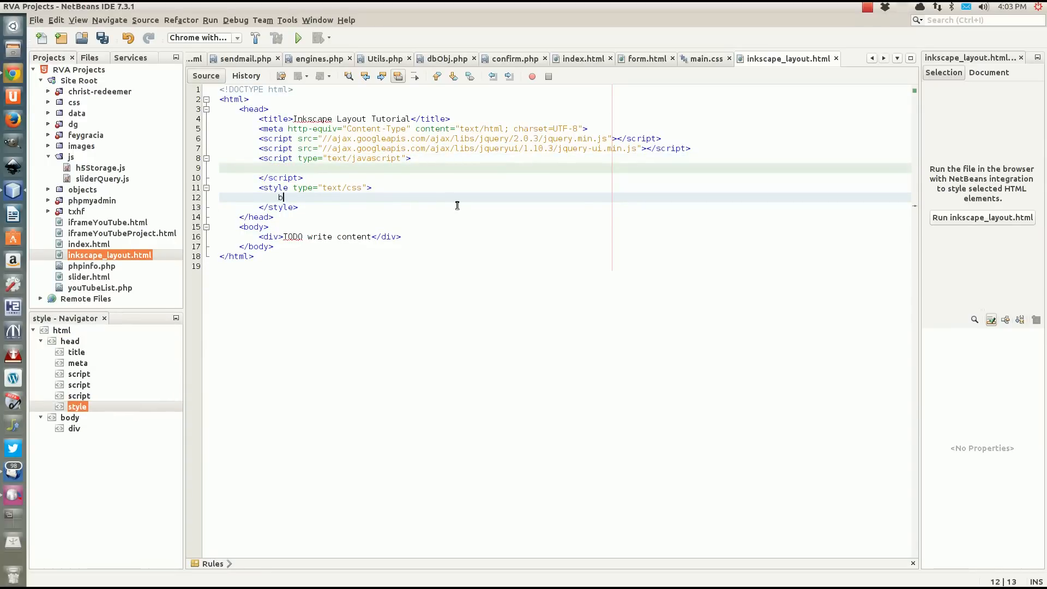
text(ody {)
key(Return)
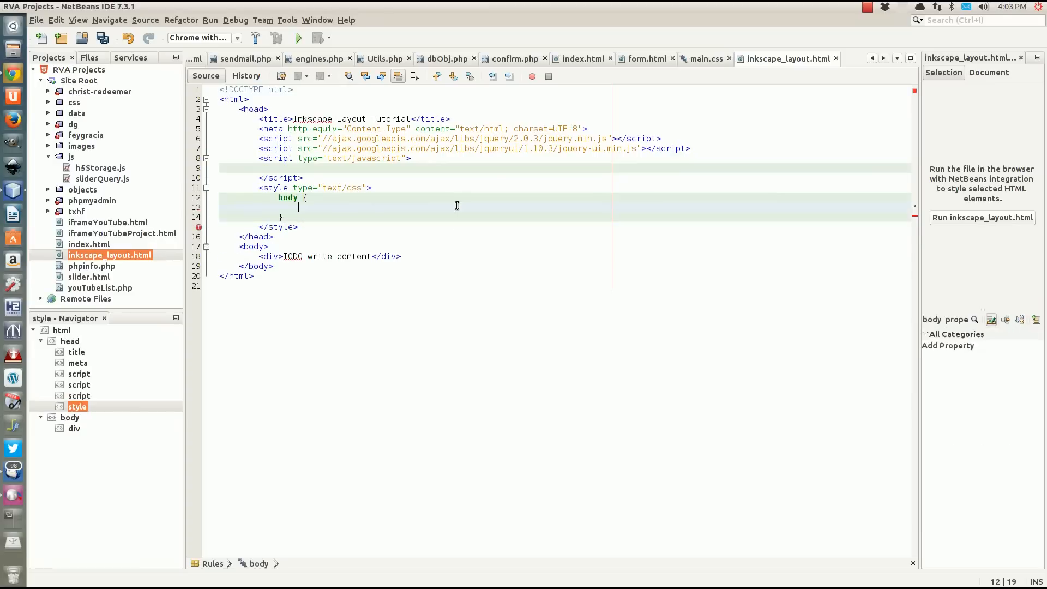
Add the declaration "background: black url() top left no-repeat;" to the body rule.
text(background:)
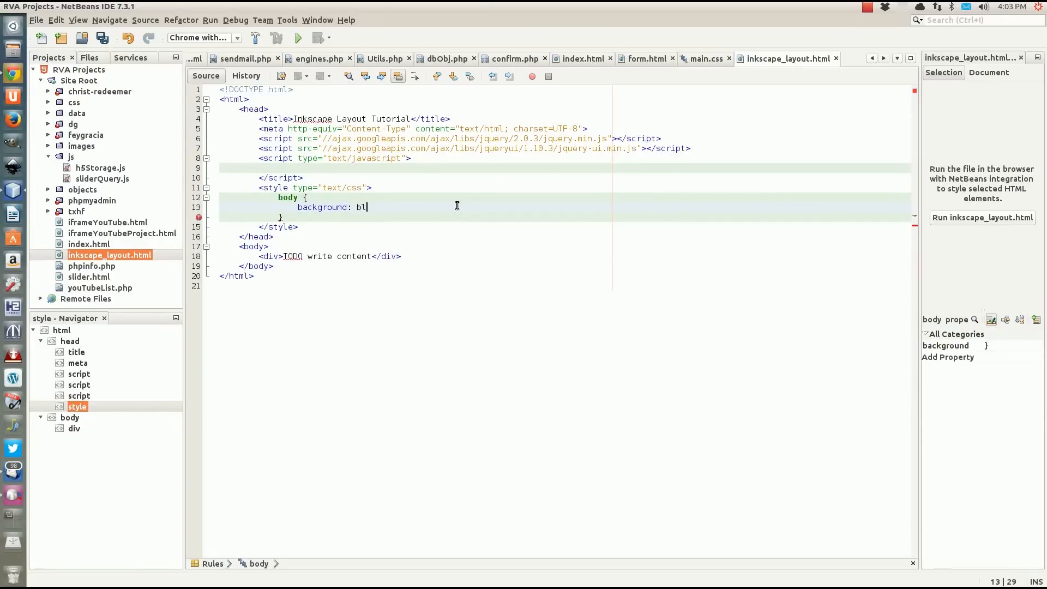
text( black url() )
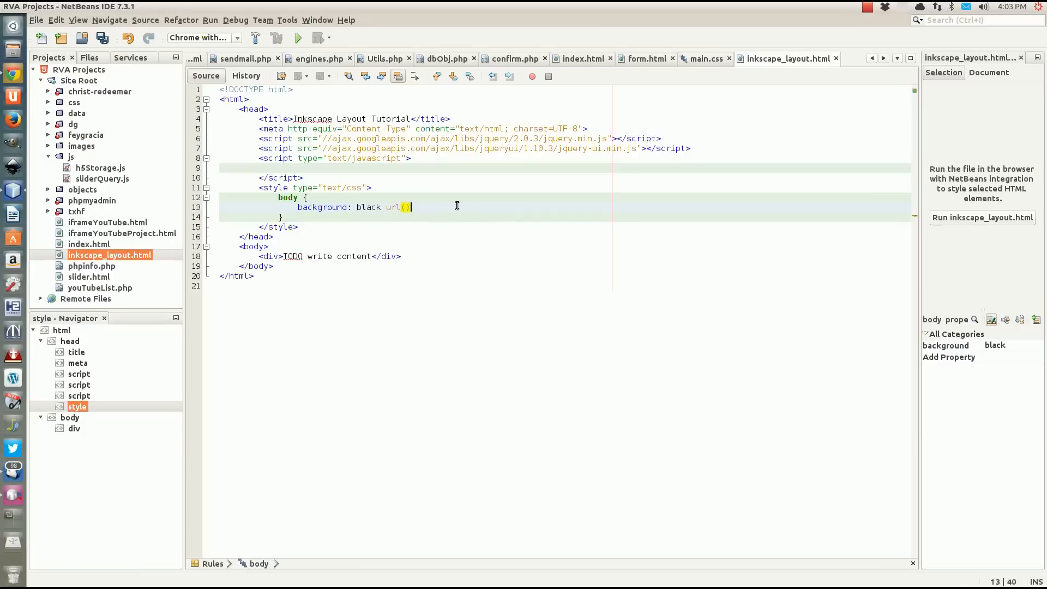
text(top)
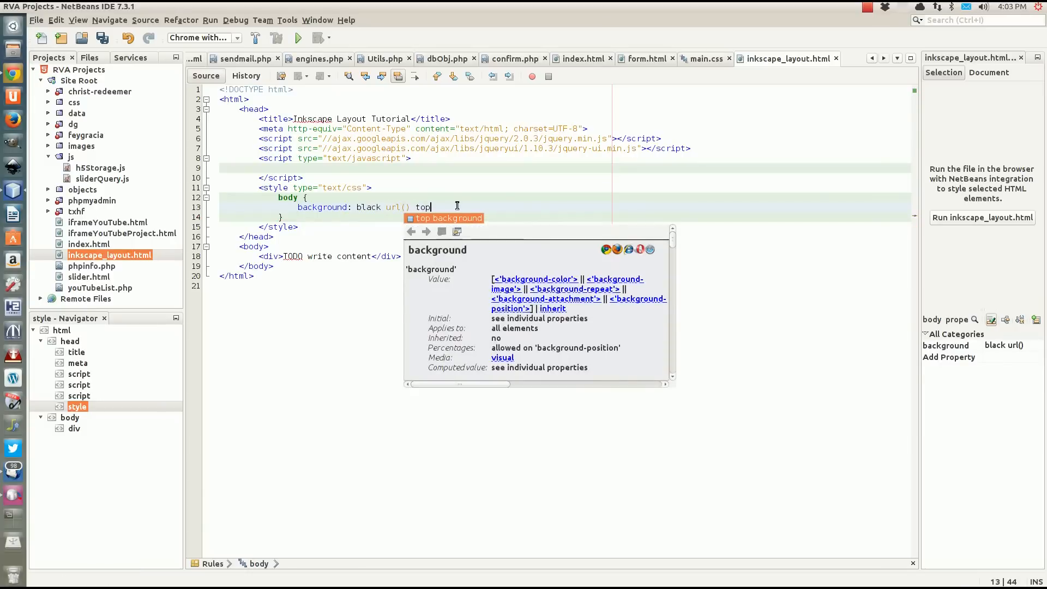
text( left)
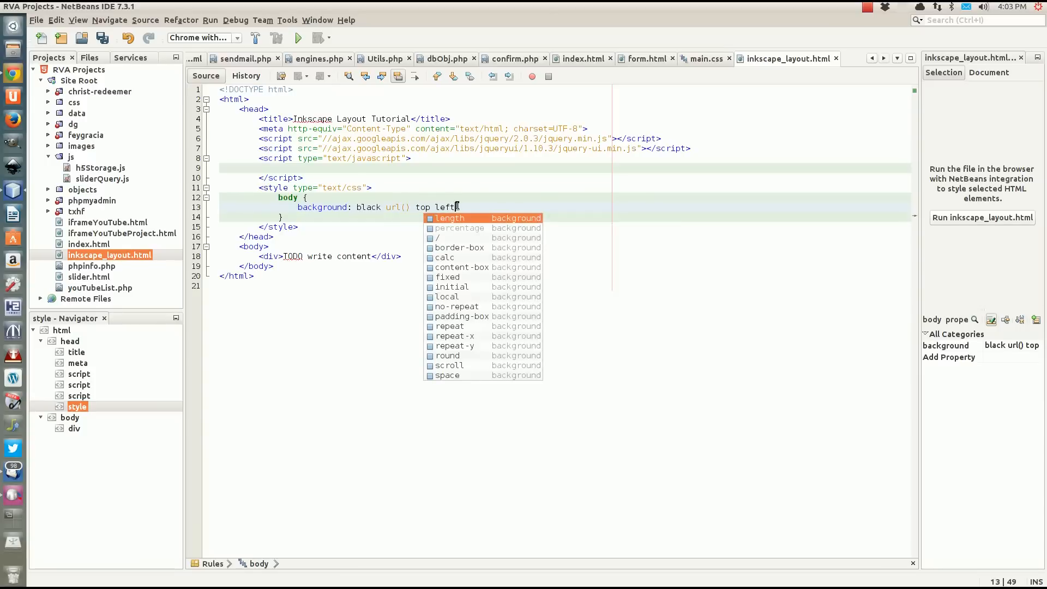
text( no)
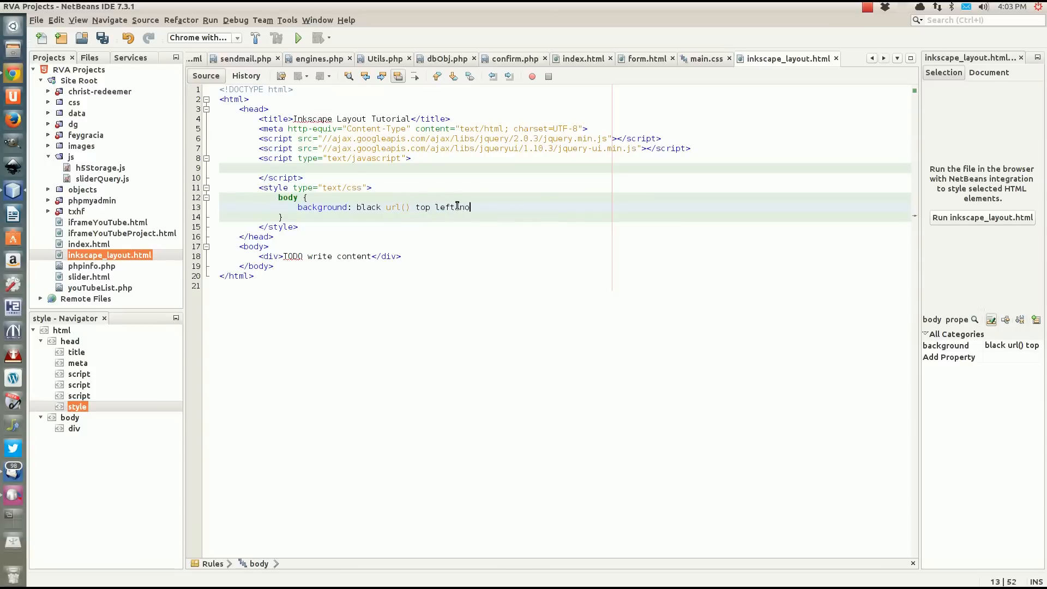
text(-)
key(Return)
text(;)
Set the body background's url to '/images/tutorial/background.png' and expand the images/tutorial project folder to check the file name.
click(405, 207)
text('/images/)
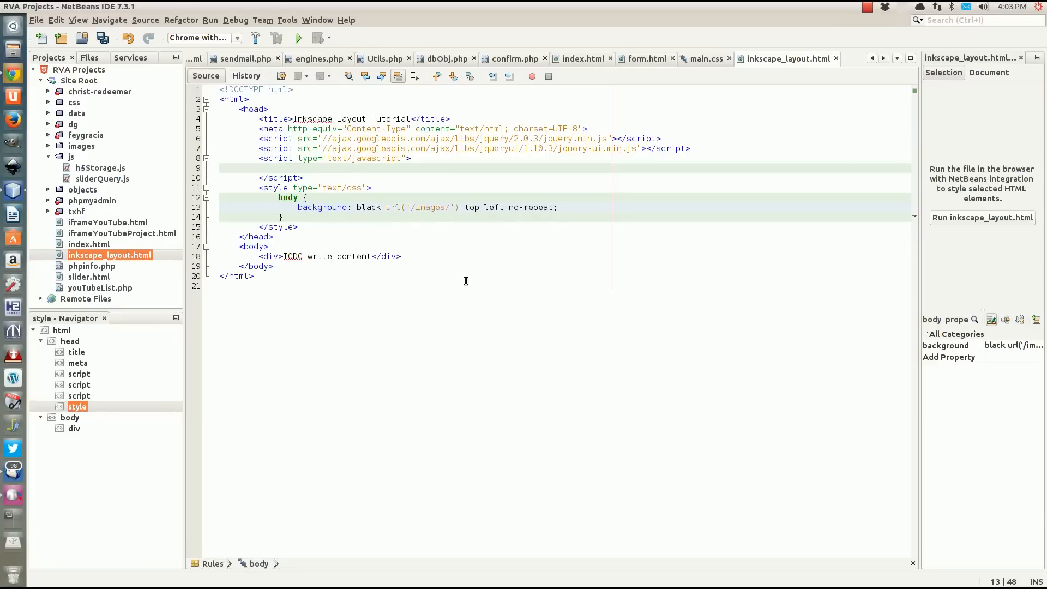
text(tut)
text(orial/ba)
text(ckground.)
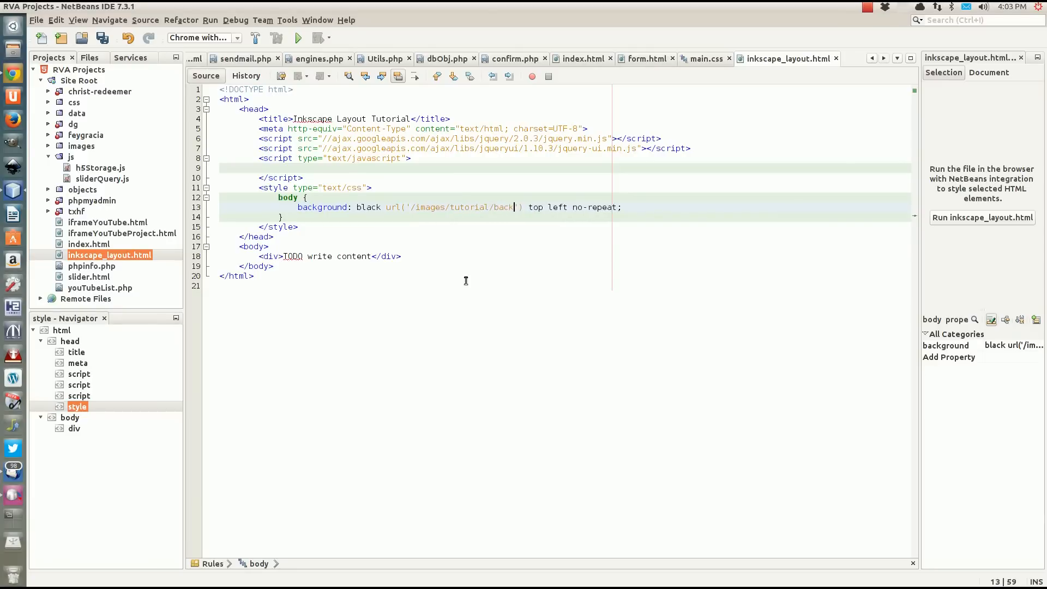
text(png')
click(48, 146)
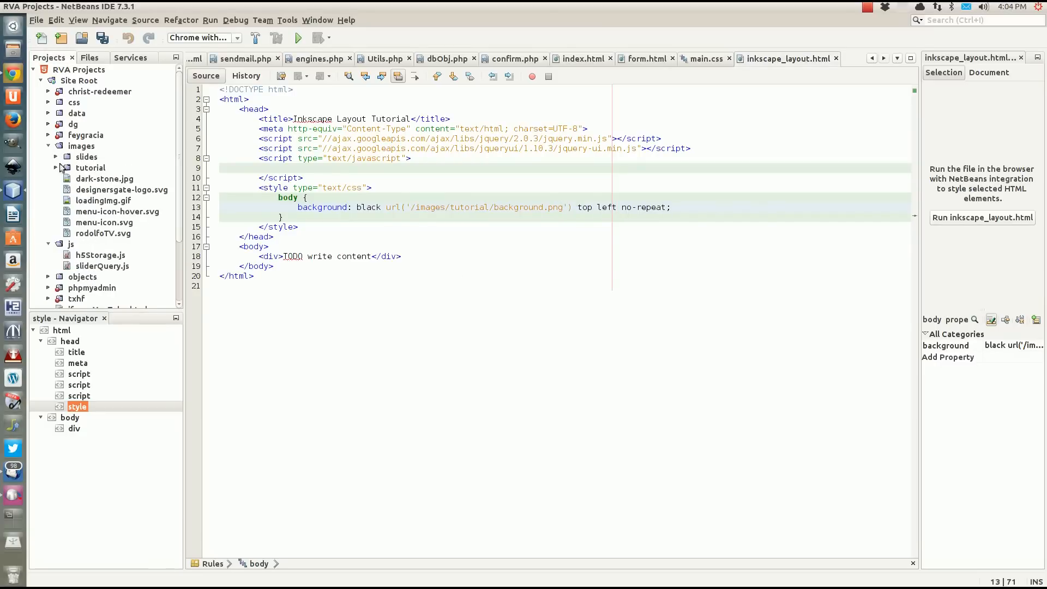
click(56, 168)
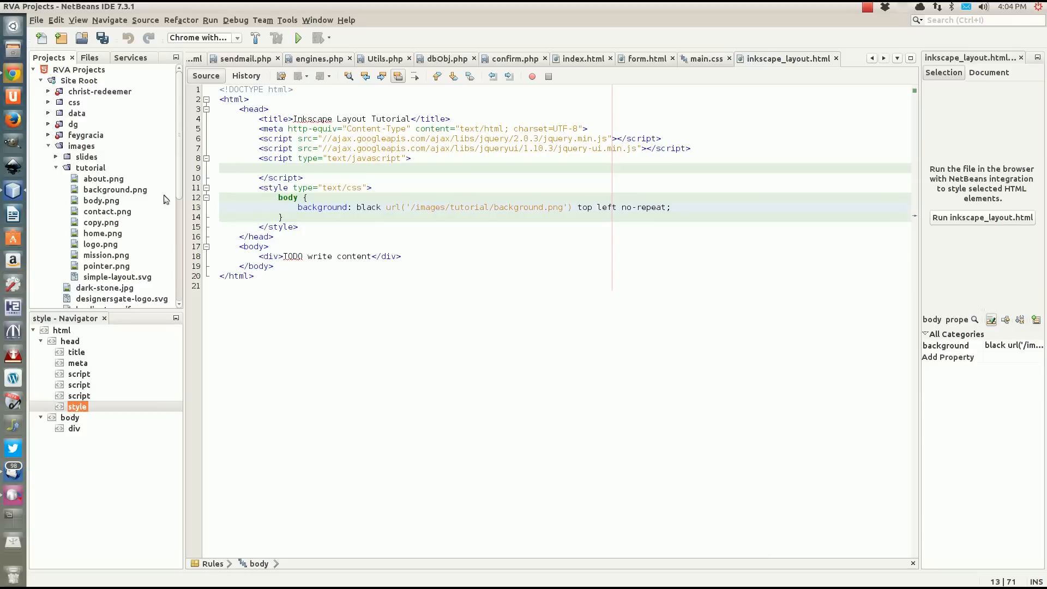
Add the declaration "background-size: cover;" below the background line in the body rule and save the file.
click(689, 213)
click(690, 212)
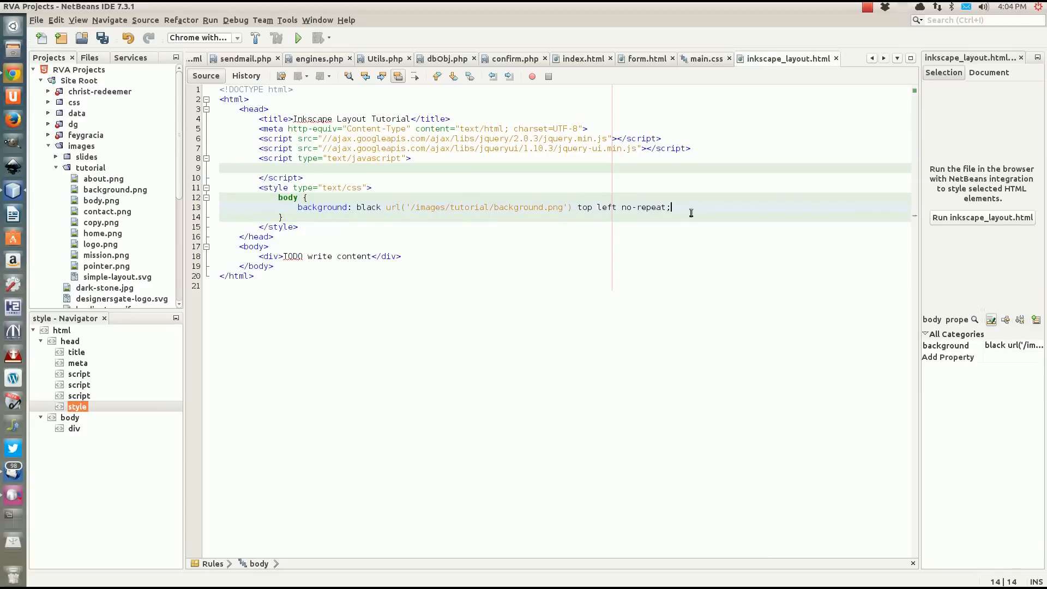
key(Return)
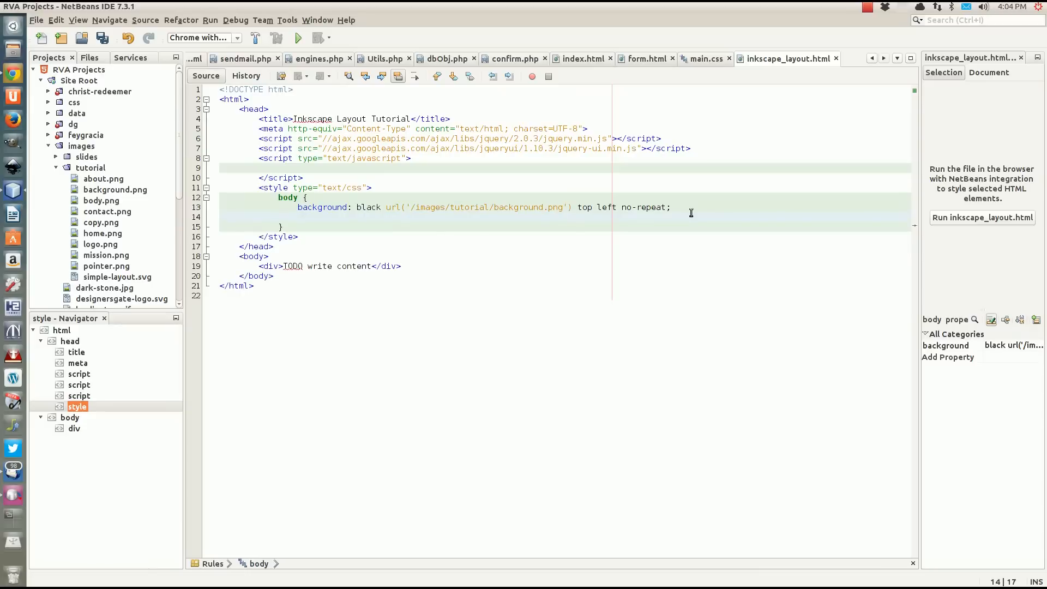
text(bac)
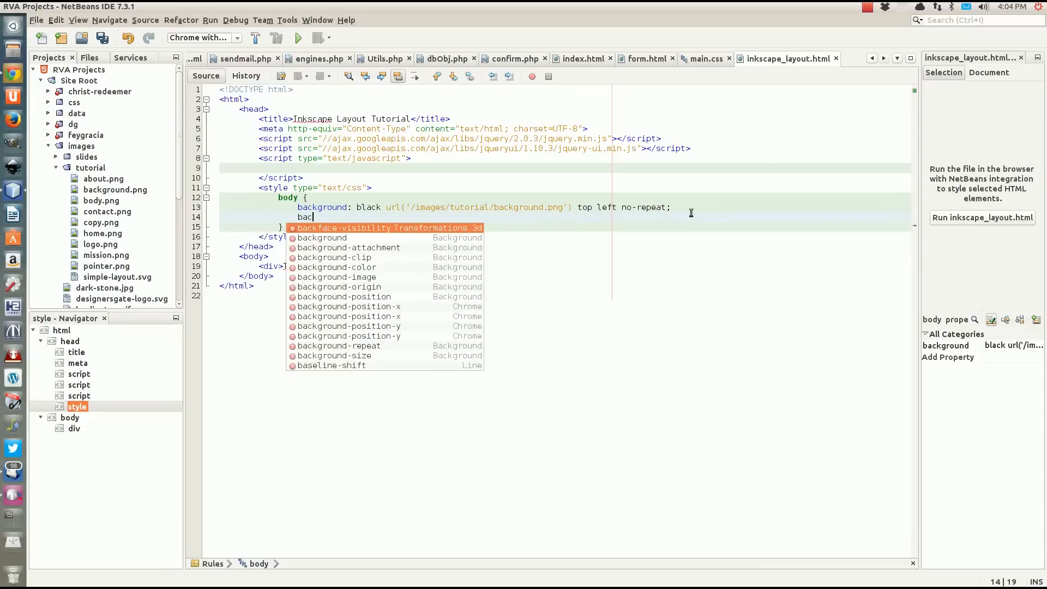
text(kground-)
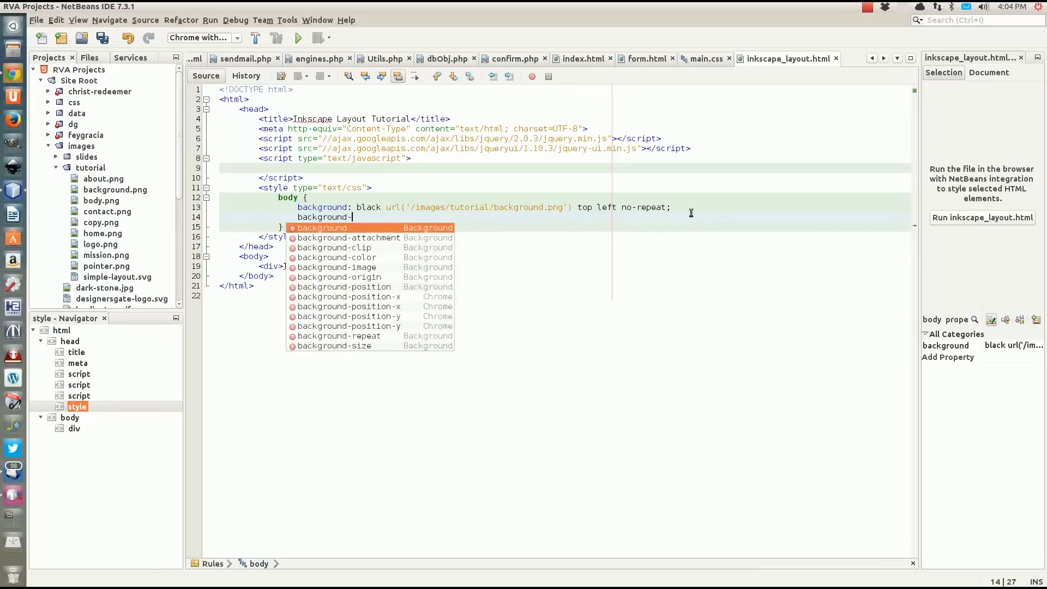
text(si)
key(Return)
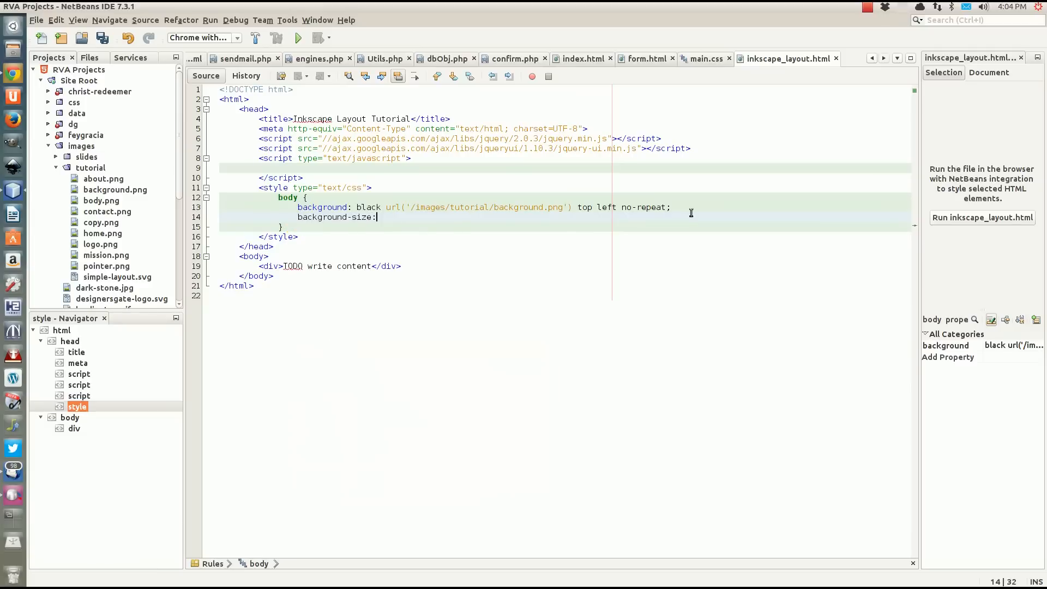
text(cover;)
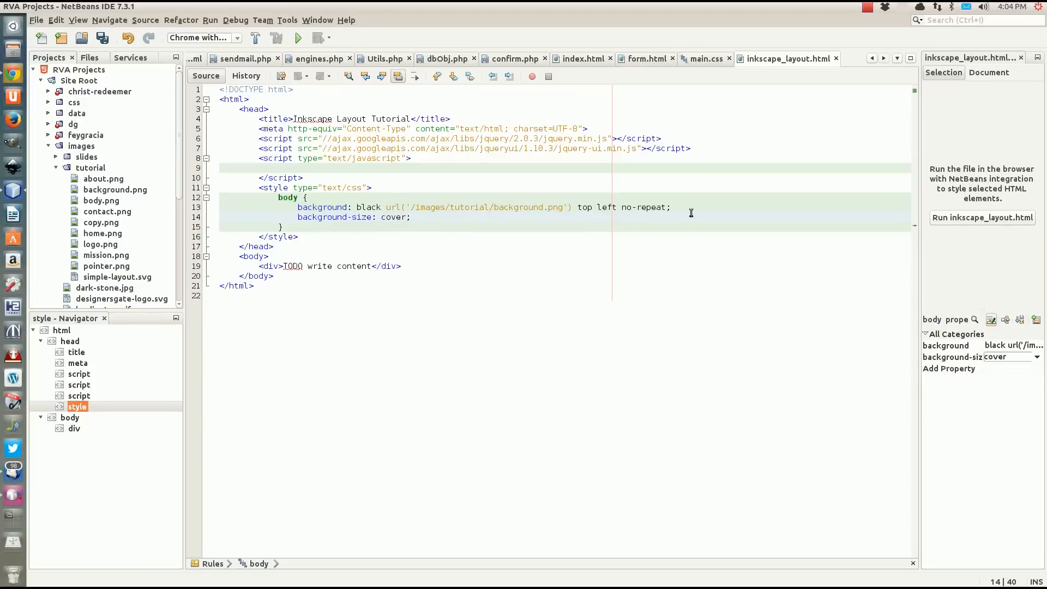
click(354, 231)
key(ctrl+s)
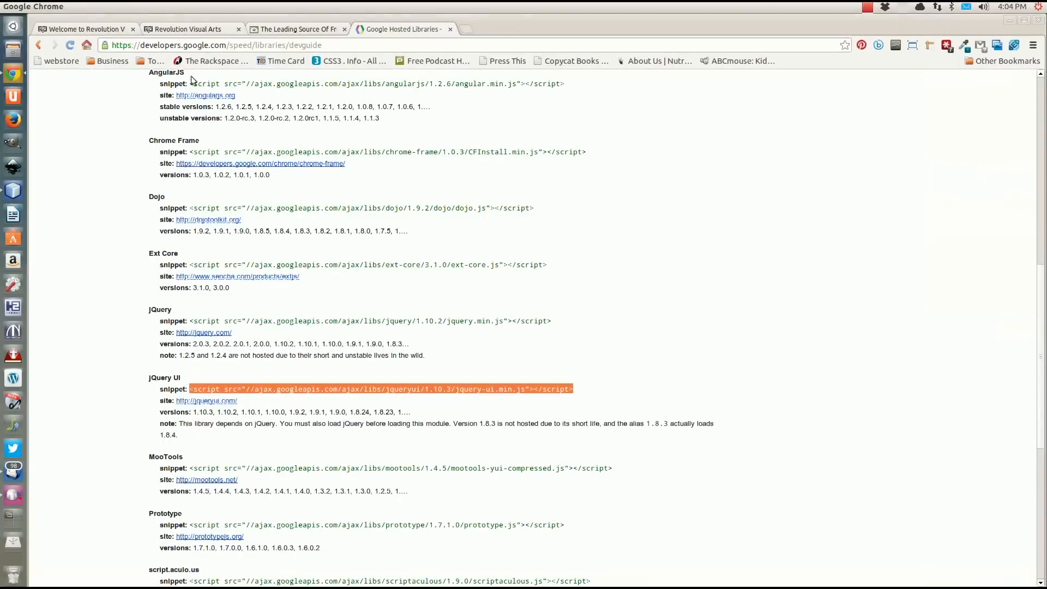
Switch to Chrome and open localhost/inkscape_layout.html in a new tab to preview the page background.
click(13, 74)
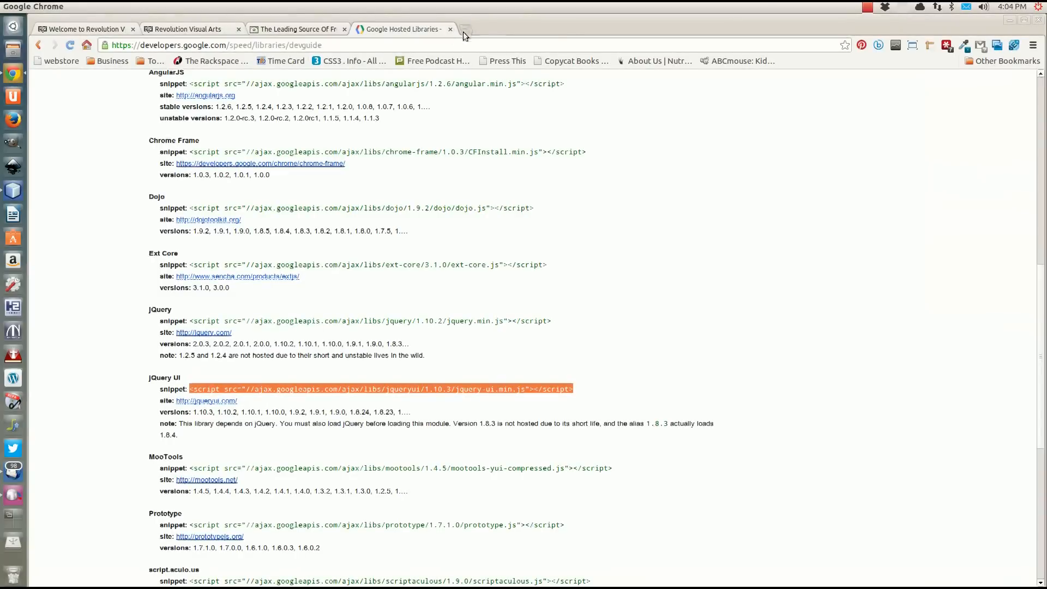
click(465, 30)
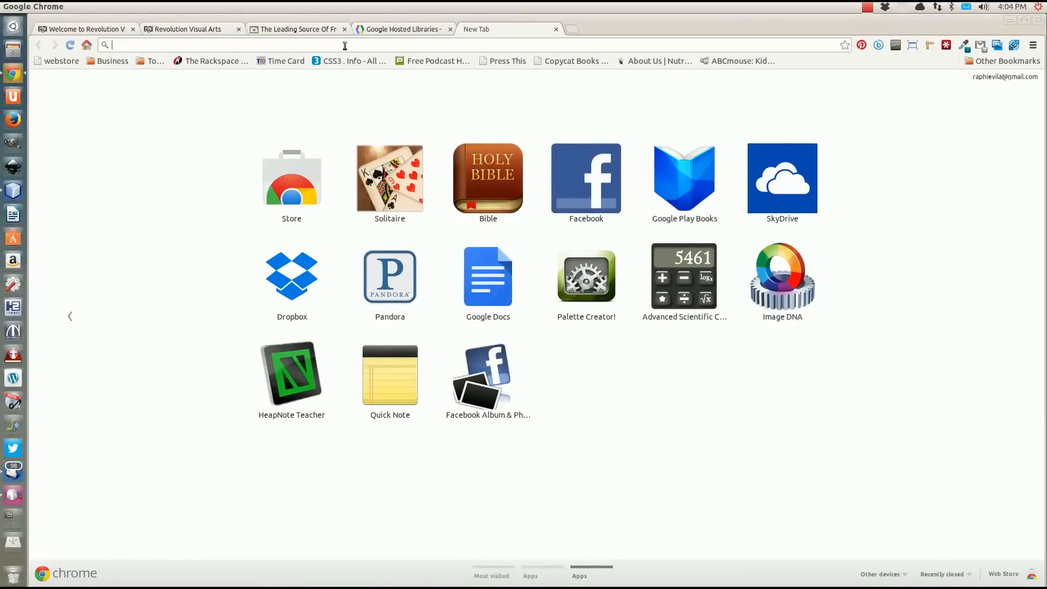
text(localhost)
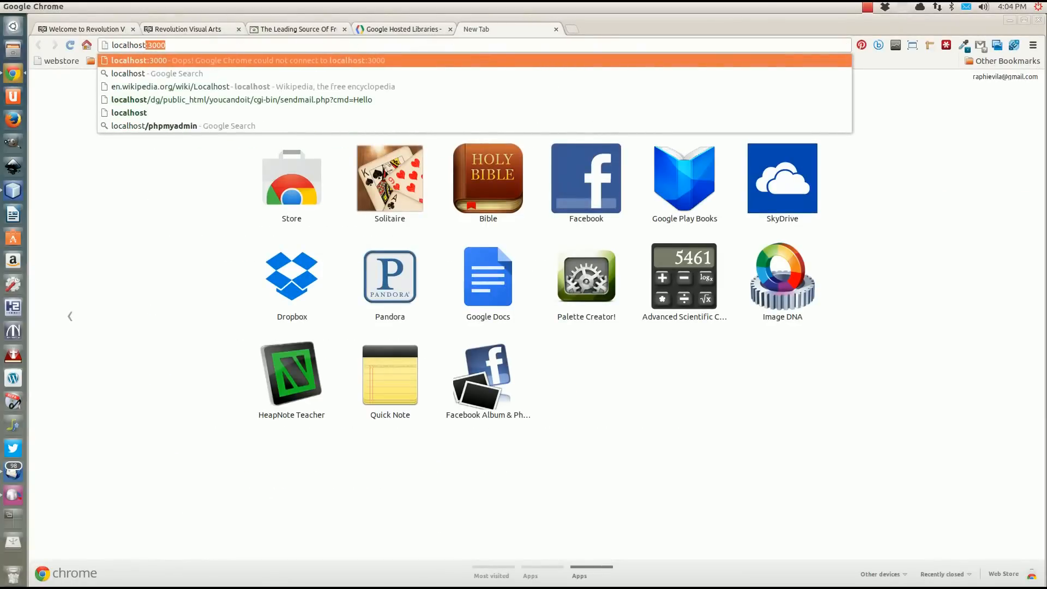
text(/)
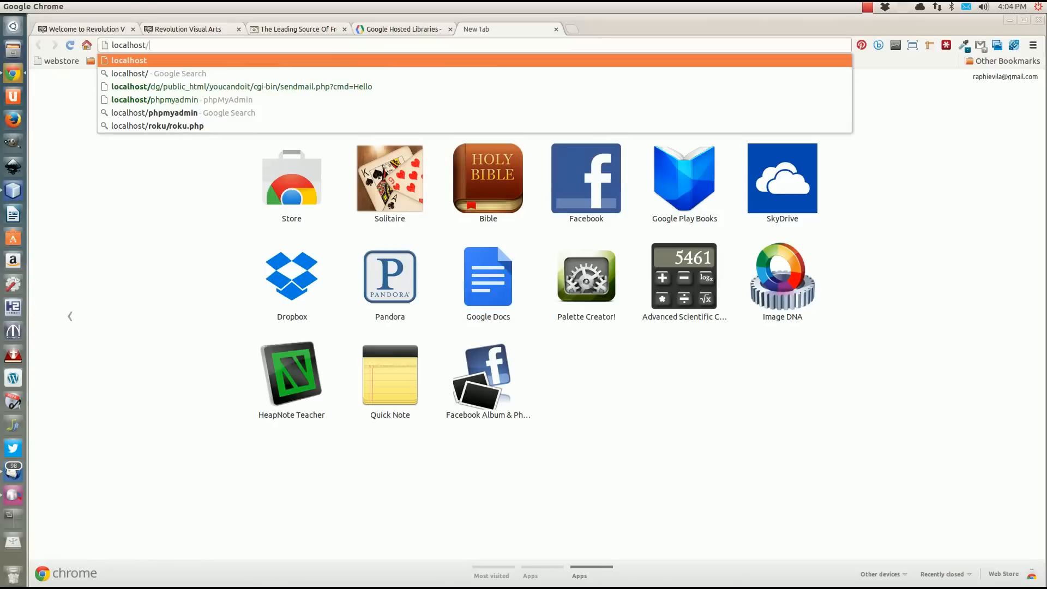
text(inksca)
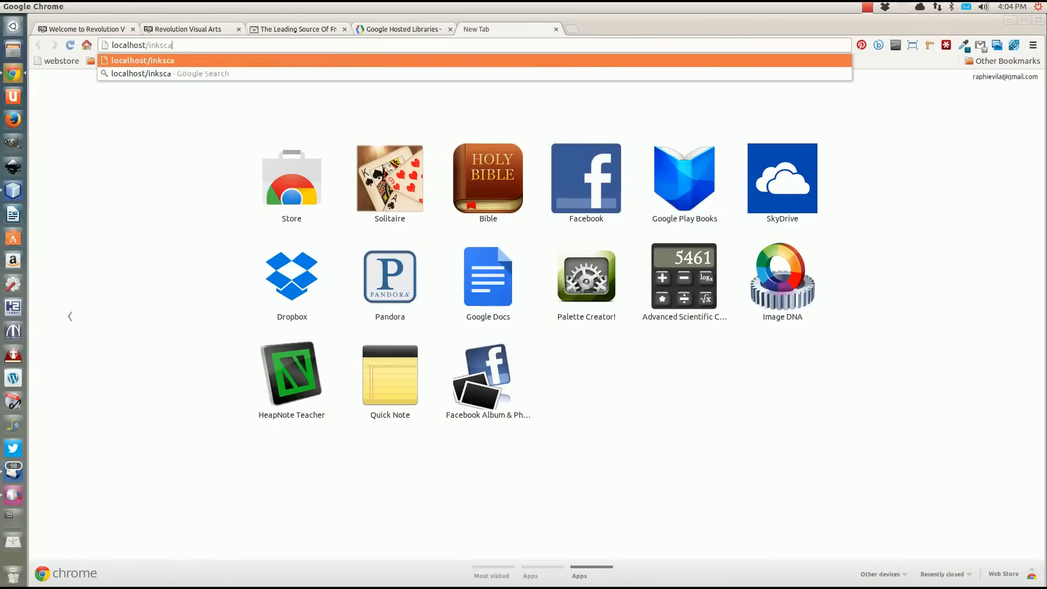
text(pe_layout)
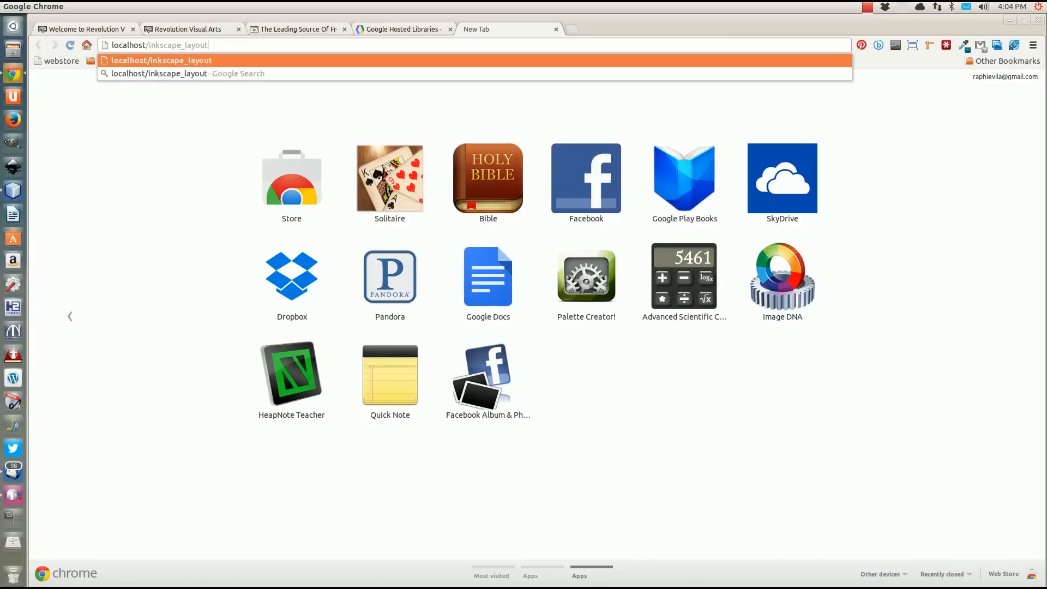
text(.html)
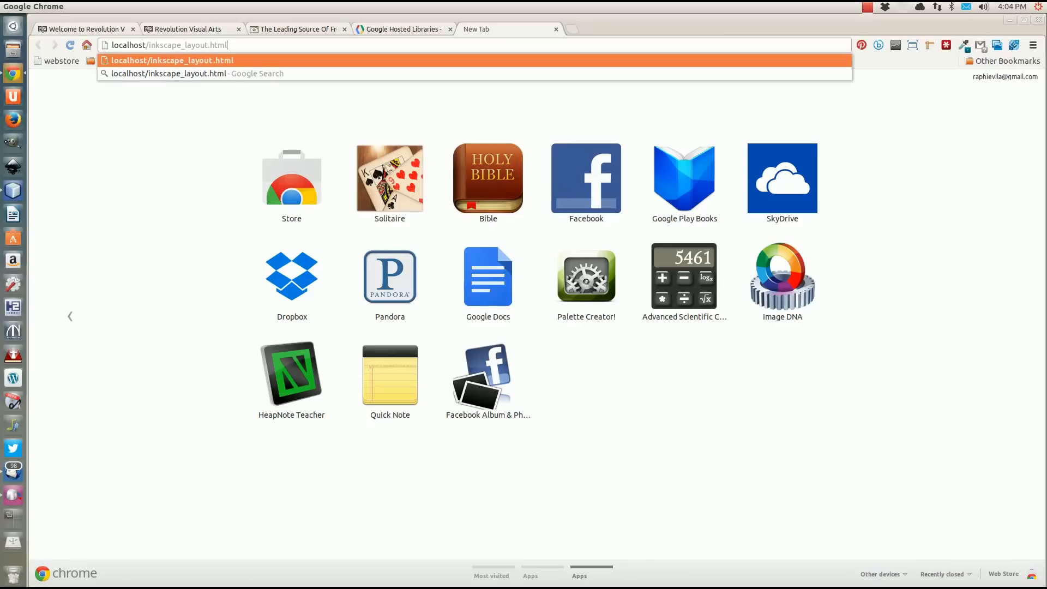
key(Return)
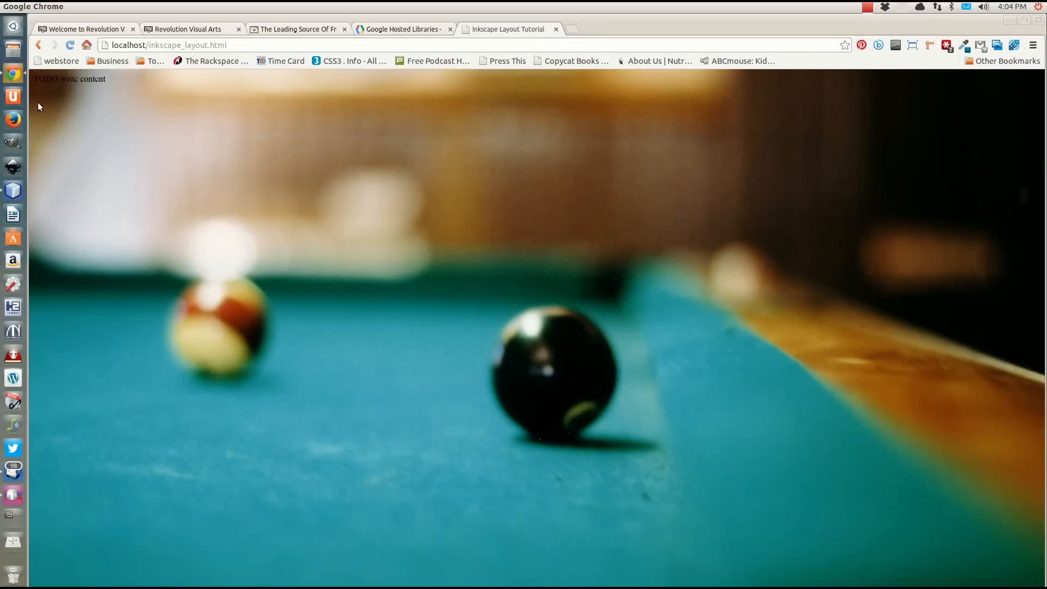
Return to NetBeans and start an empty #nav rule below the body rule in the style element.
click(19, 198)
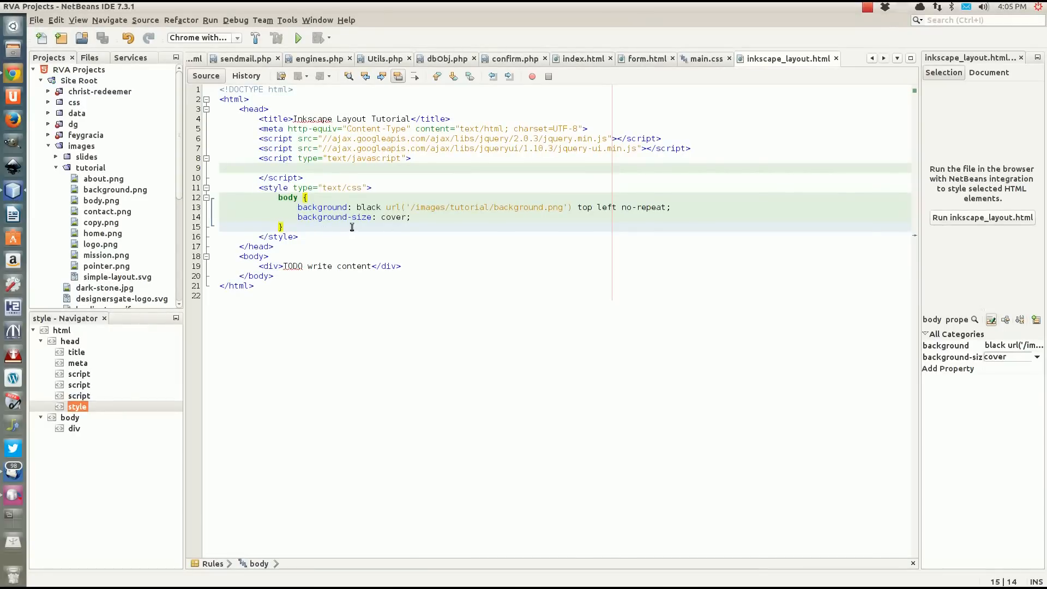
key(Return)
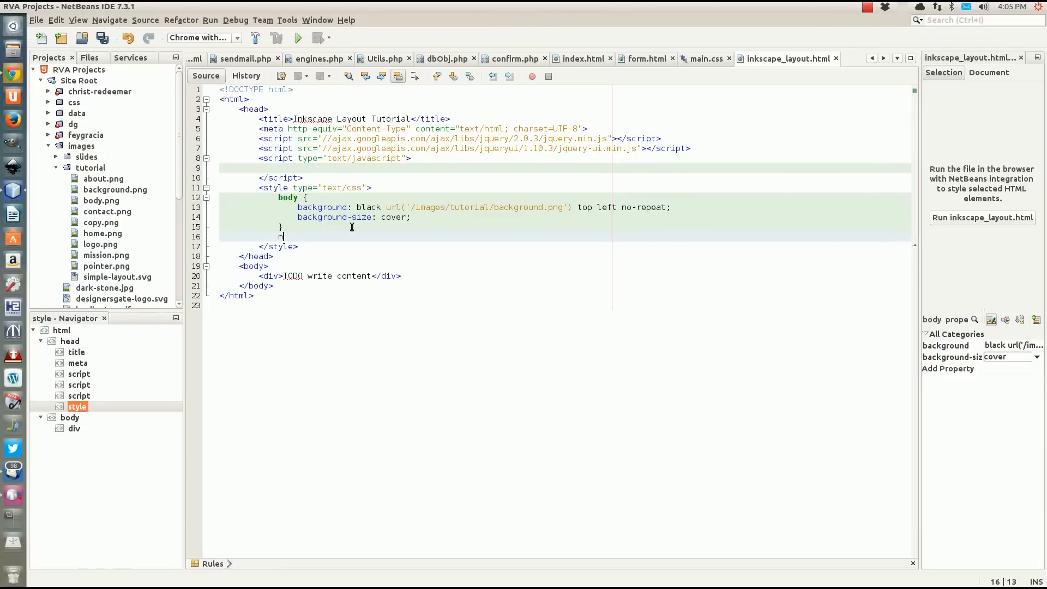
key(BackSpace)
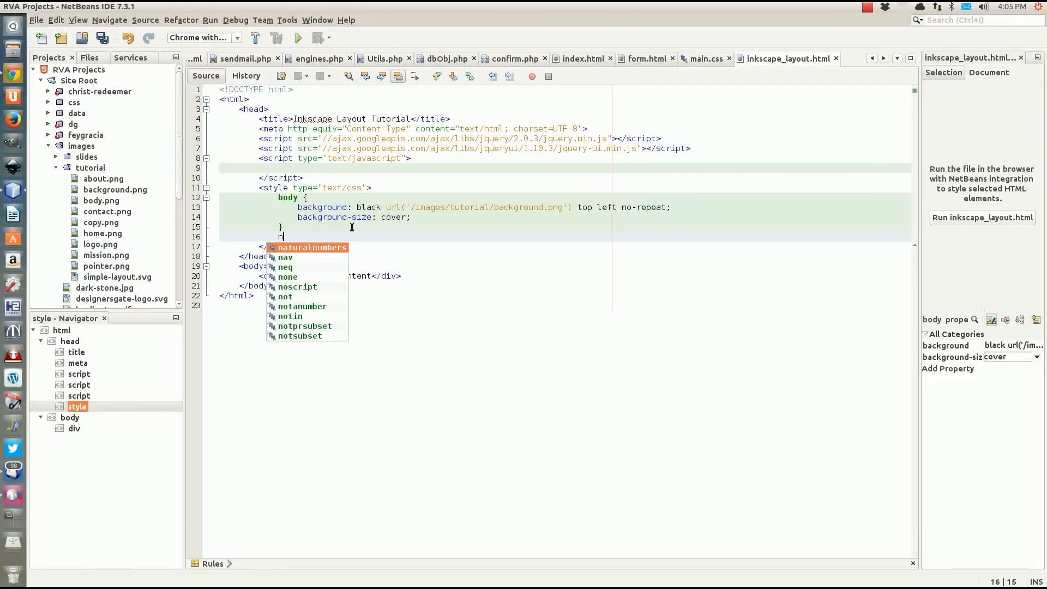
key(BackSpace)
text(#)
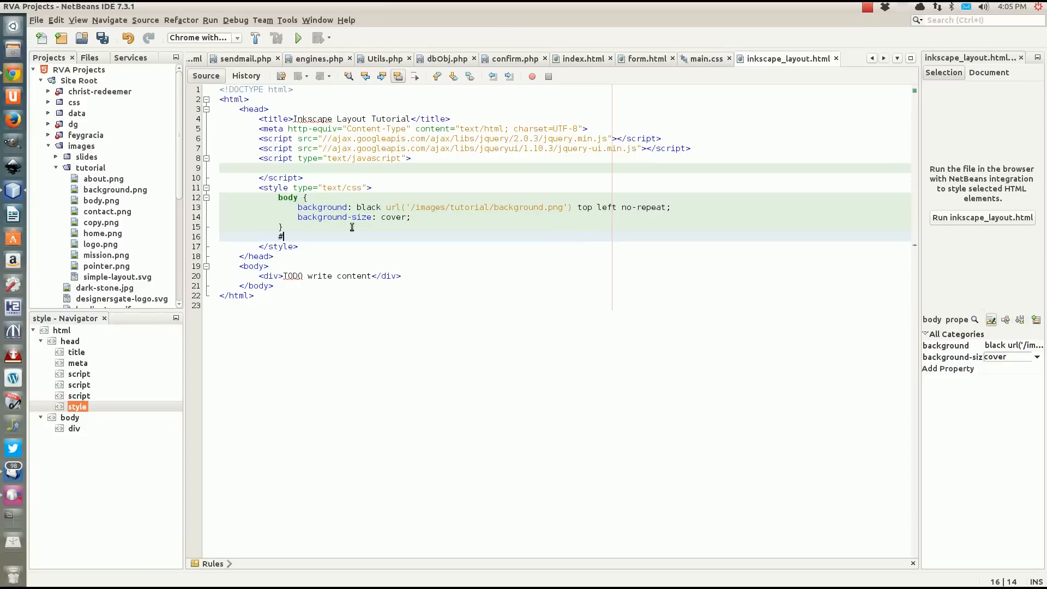
text(na)
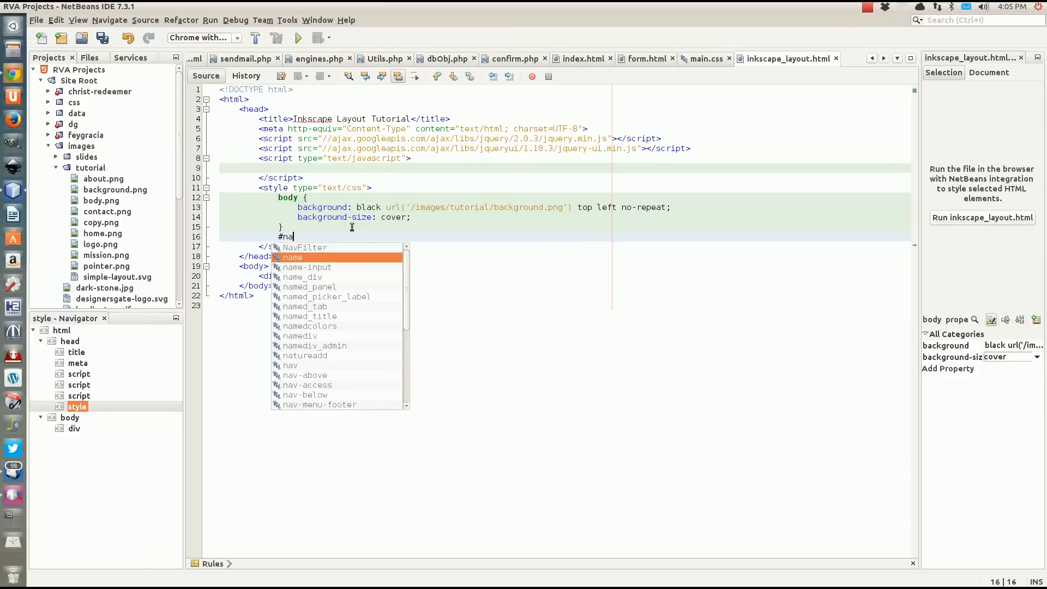
text(v {)
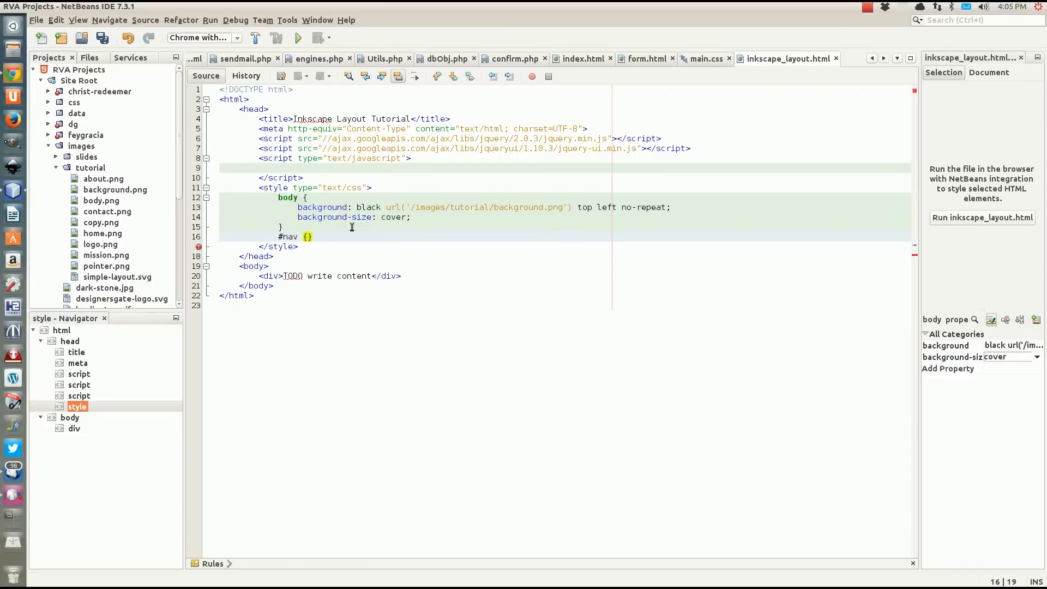
key(Return)
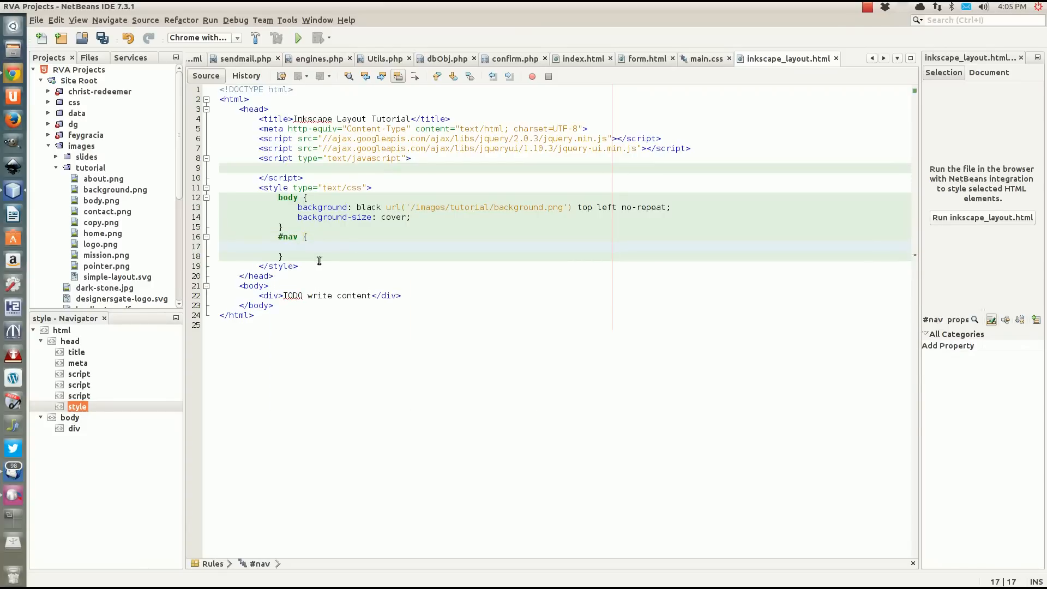
Insert an empty nav element below the placeholder div in the page body.
click(434, 295)
key(Return)
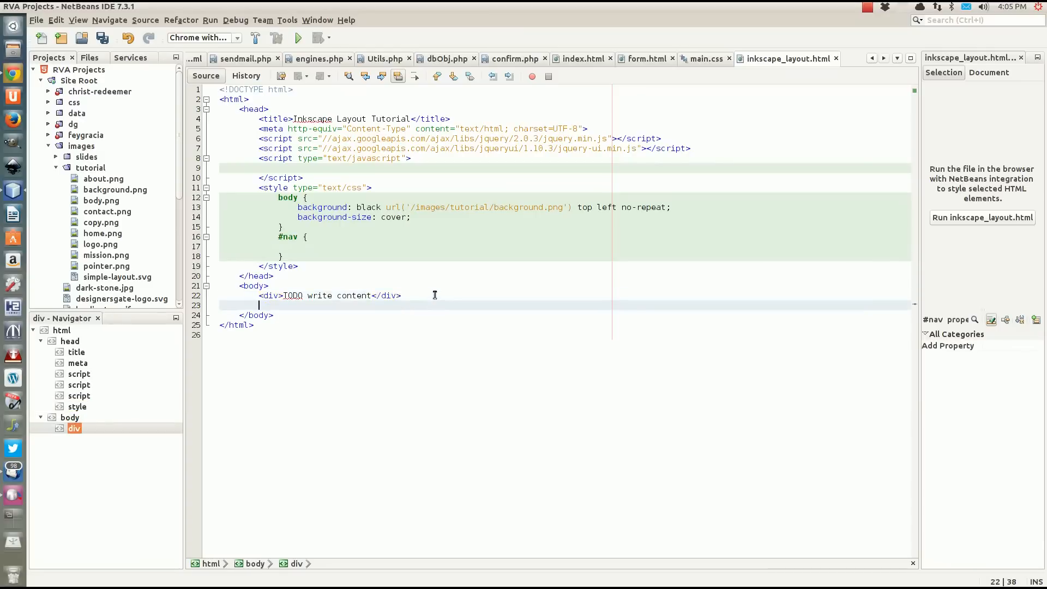
text(<nav></nav>)
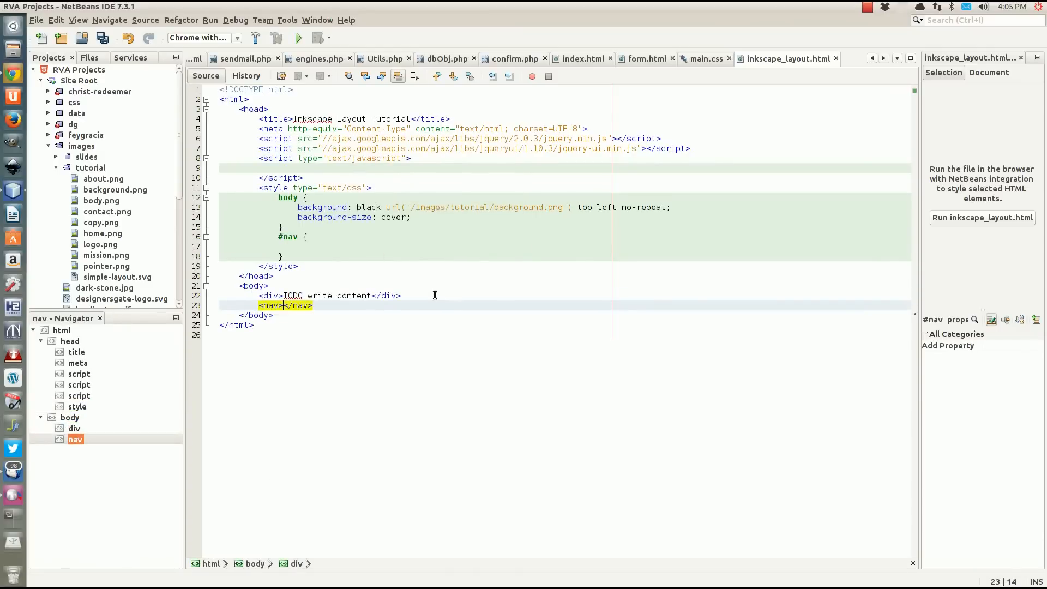
key(Return)
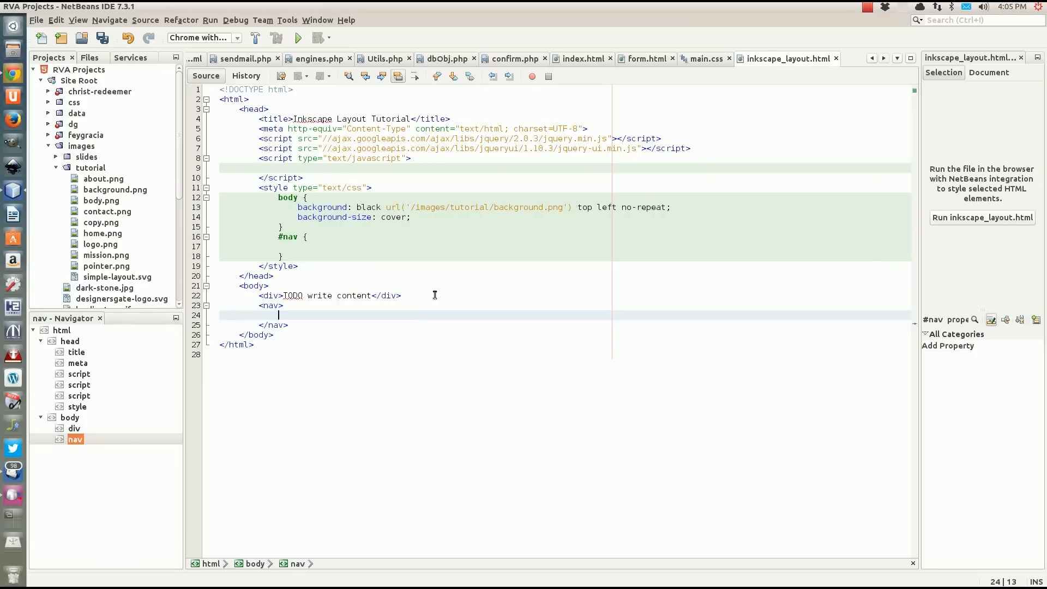
Change the #nav selector to nav and add "position: absolute;" to the rule, followed by a blank line.
click(283, 237)
key(BackSpace)
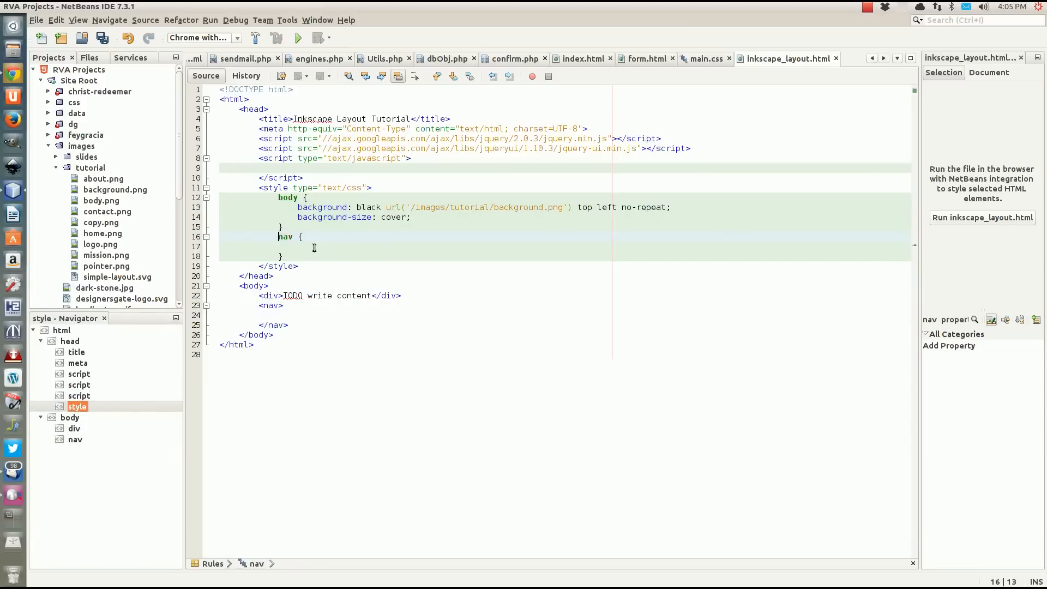
text(position)
key(Escape)
text(: absolute;)
key(Down)
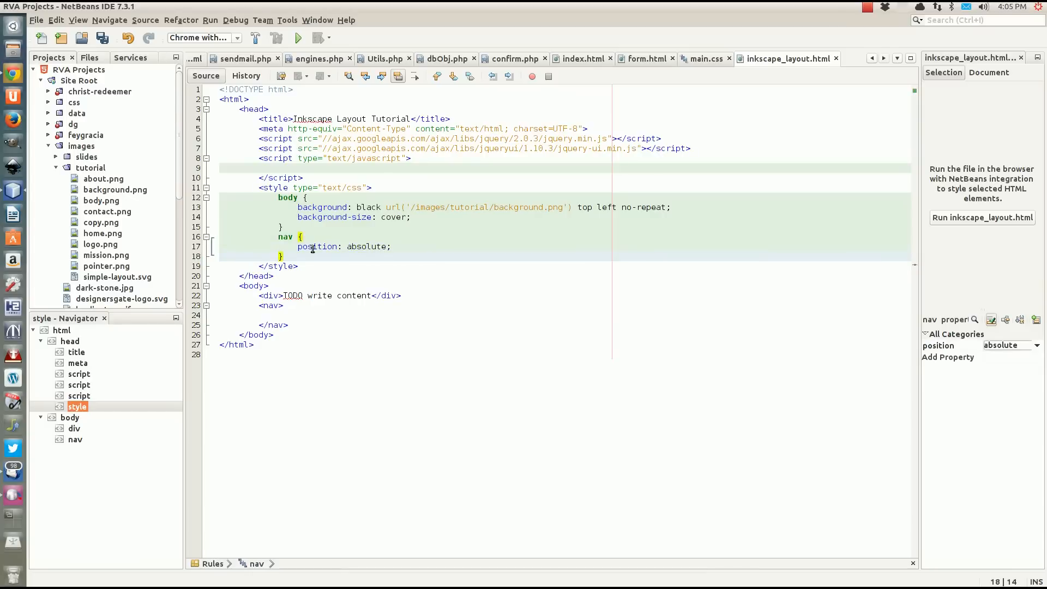
click(403, 250)
key(Return)
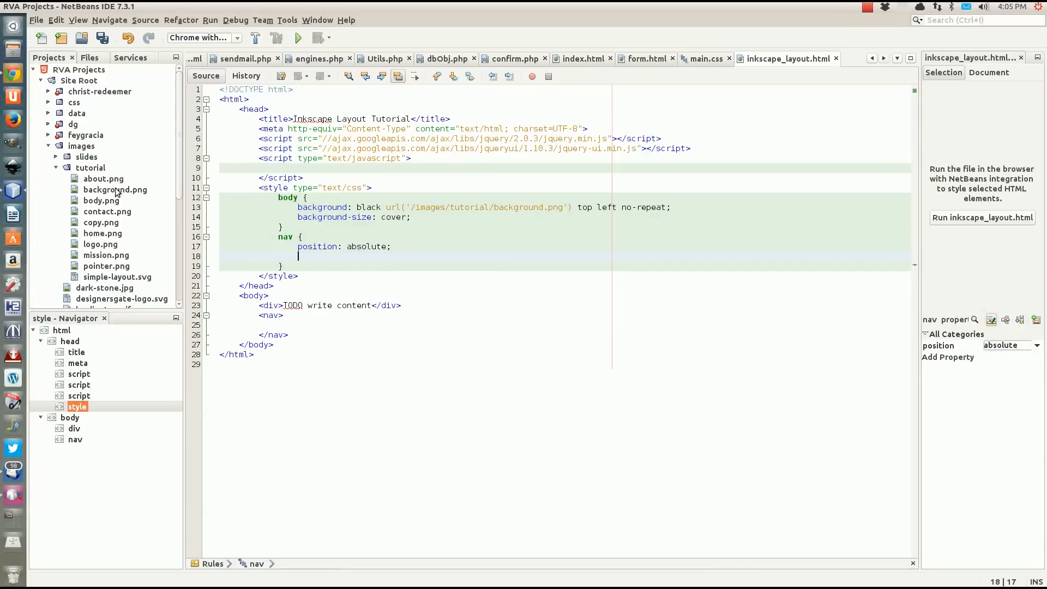
Check the dimensions of home.png in the tutorial images folder and open the Calculator.
click(97, 236)
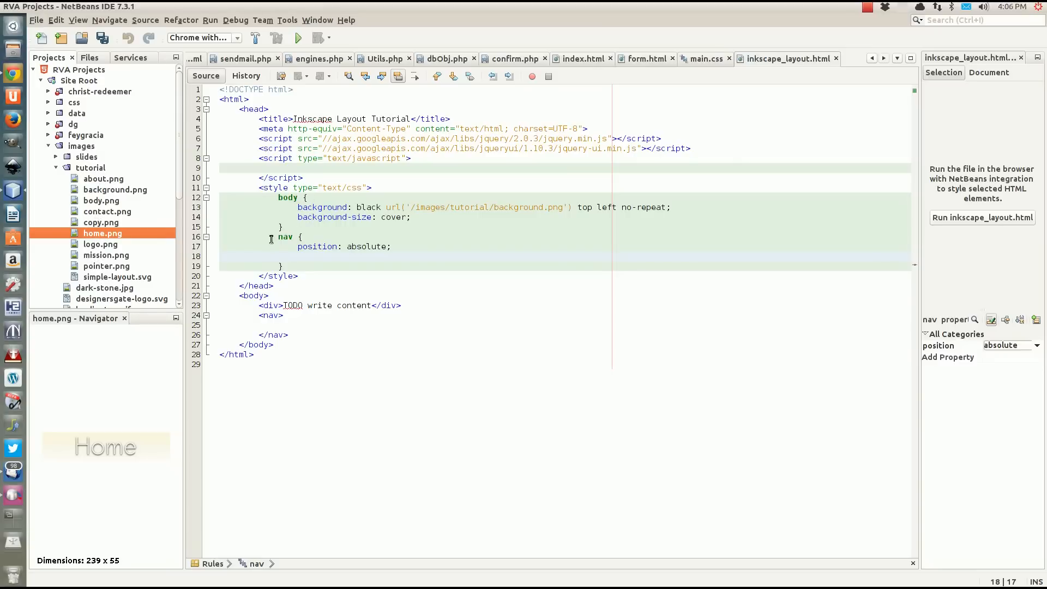
click(10, 28)
text(de)
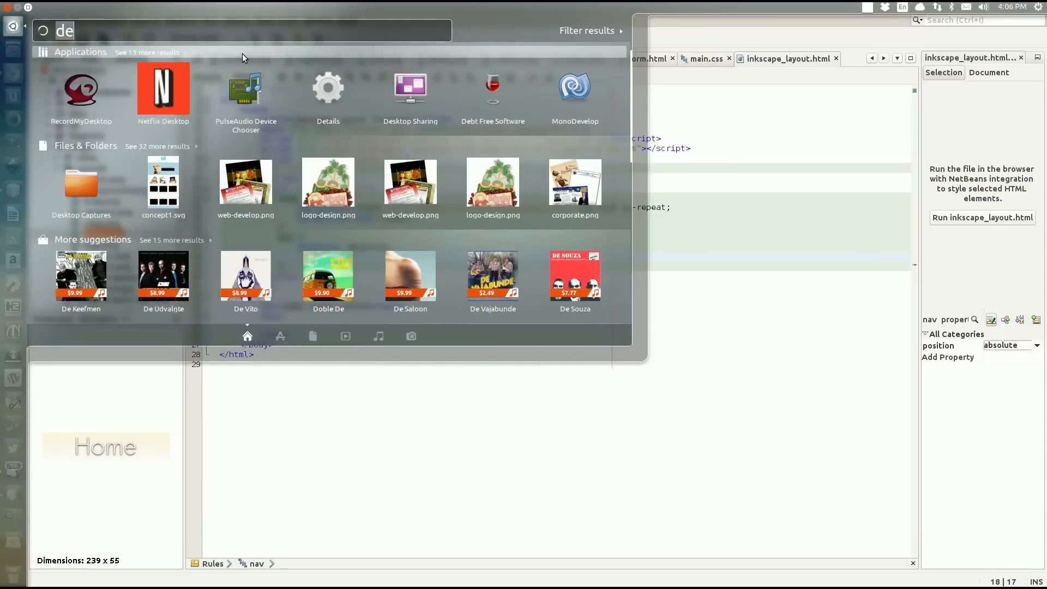
text(cal)
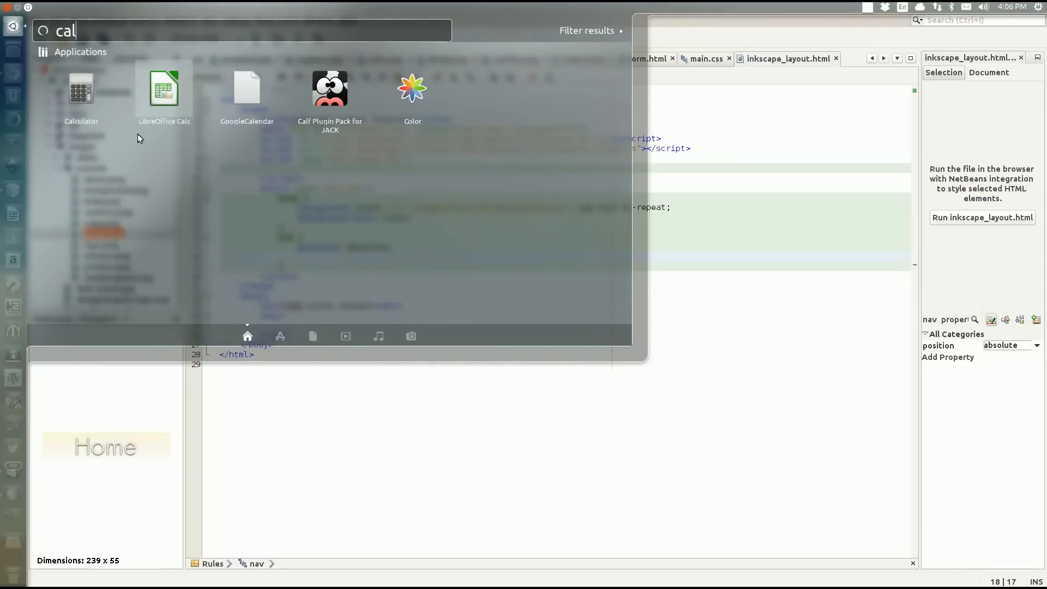
click(82, 96)
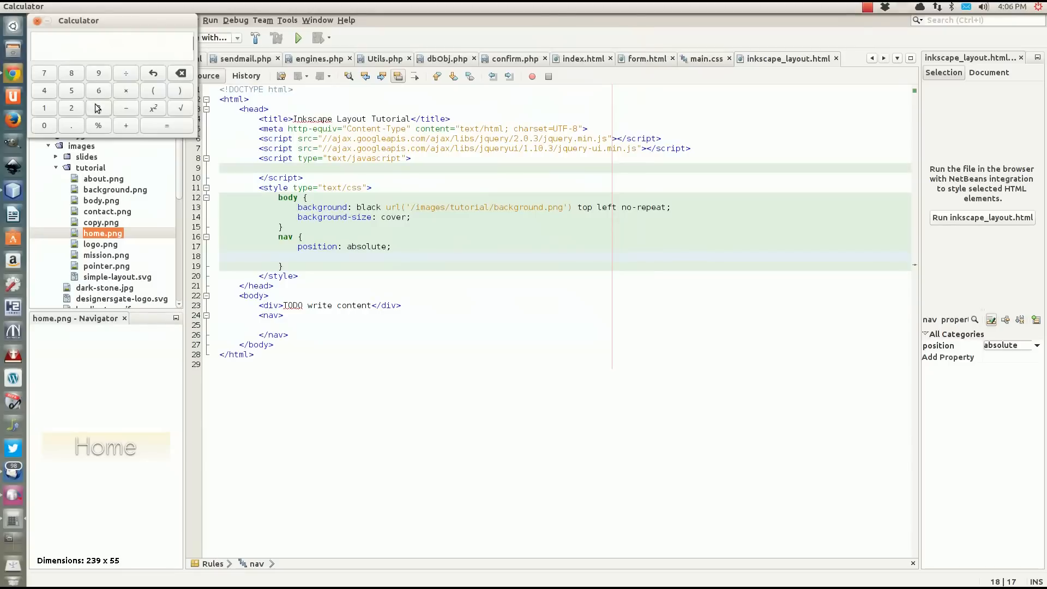
Multiply 55 by 4 in the Calculator and close it.
click(72, 92)
click(72, 92)
click(126, 90)
click(53, 92)
click(148, 126)
click(37, 21)
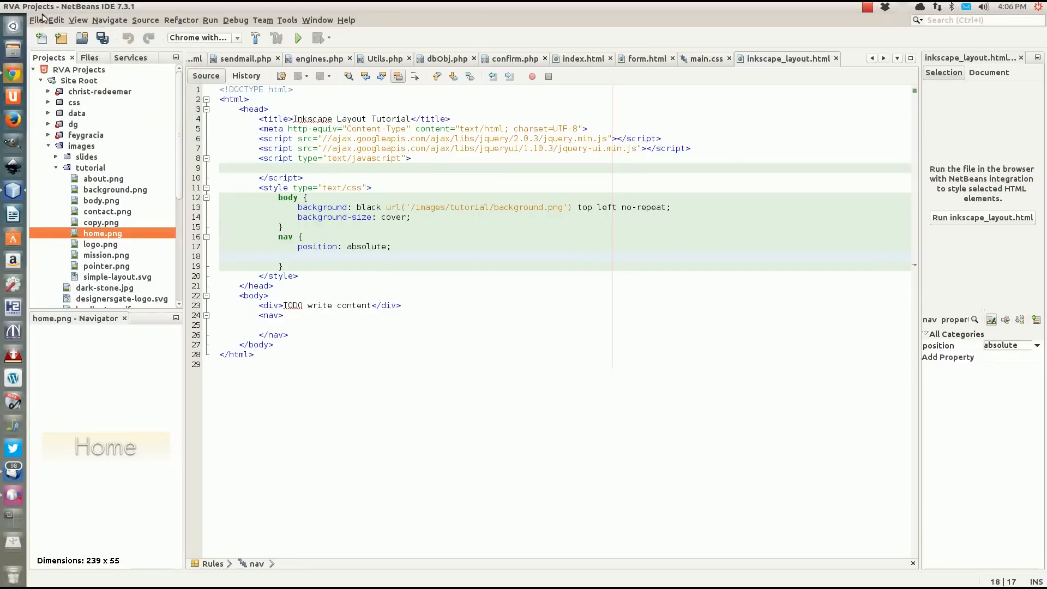
Add "top: 50%;" below the position declaration in the nav rule.
click(403, 248)
click(370, 256)
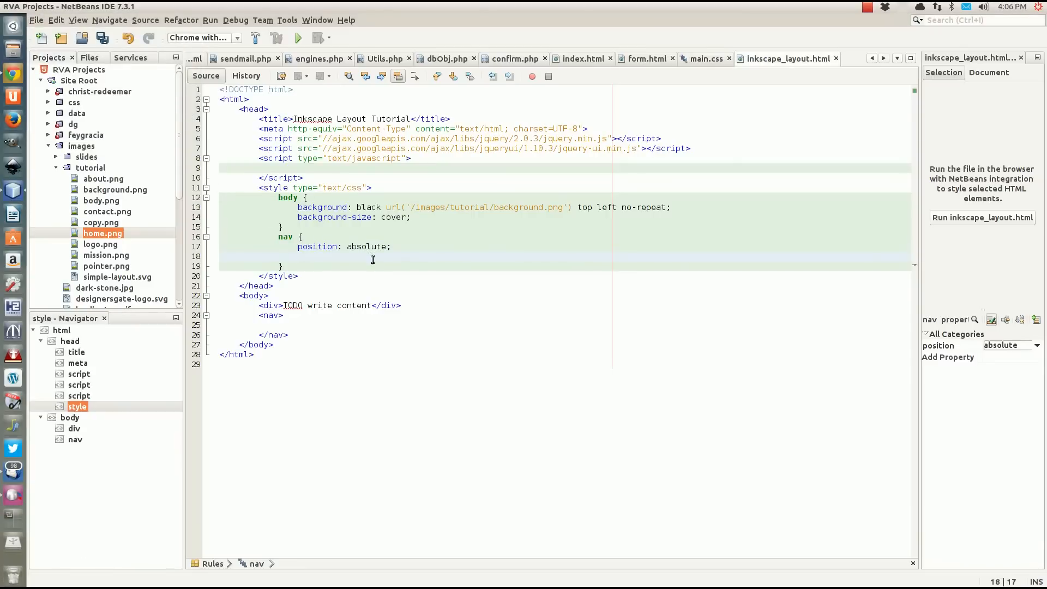
text(top:)
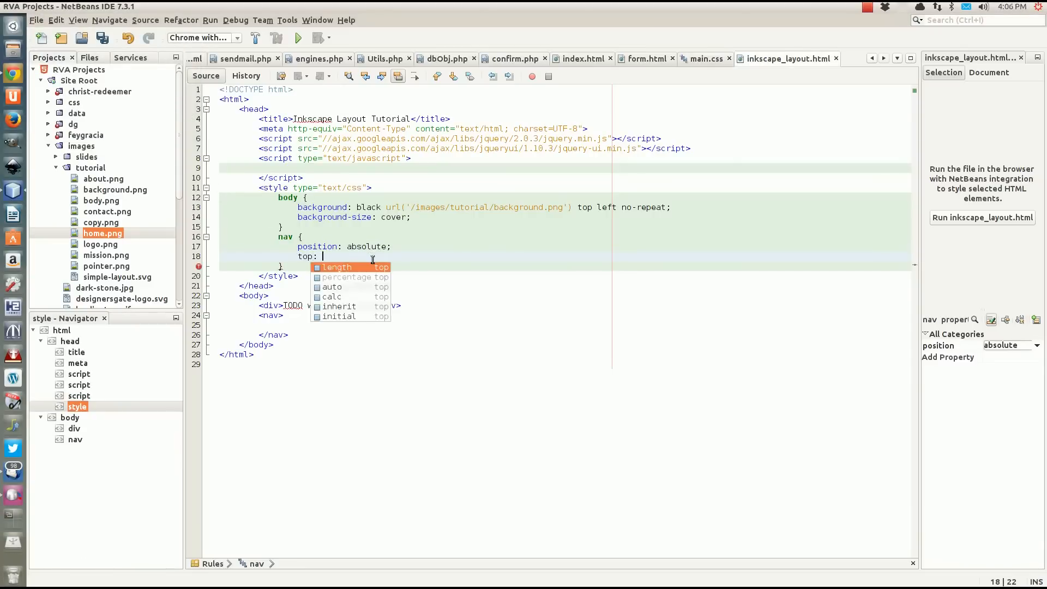
text( 50%;)
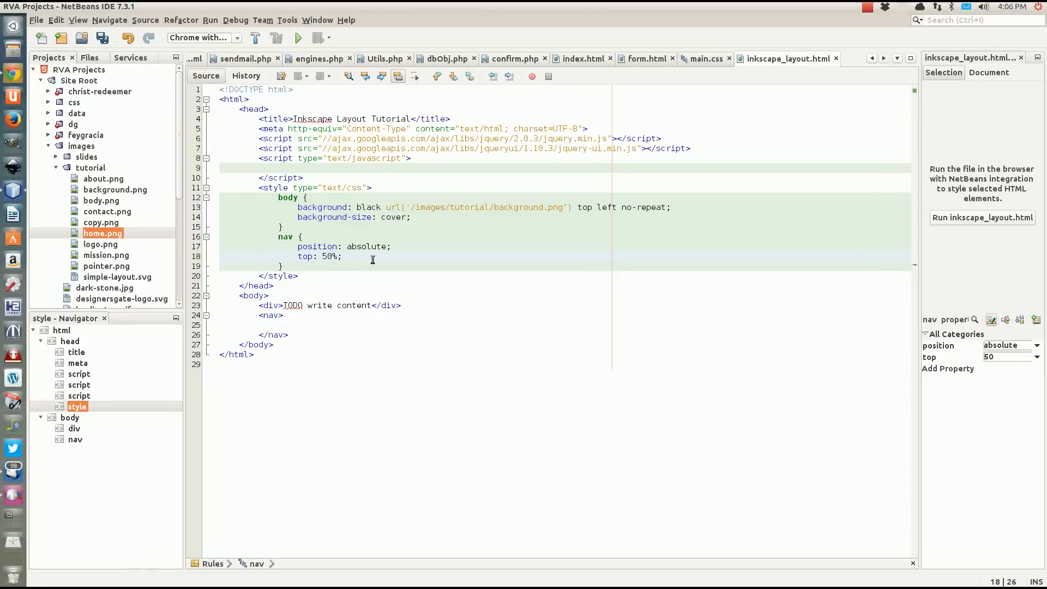
key(Return)
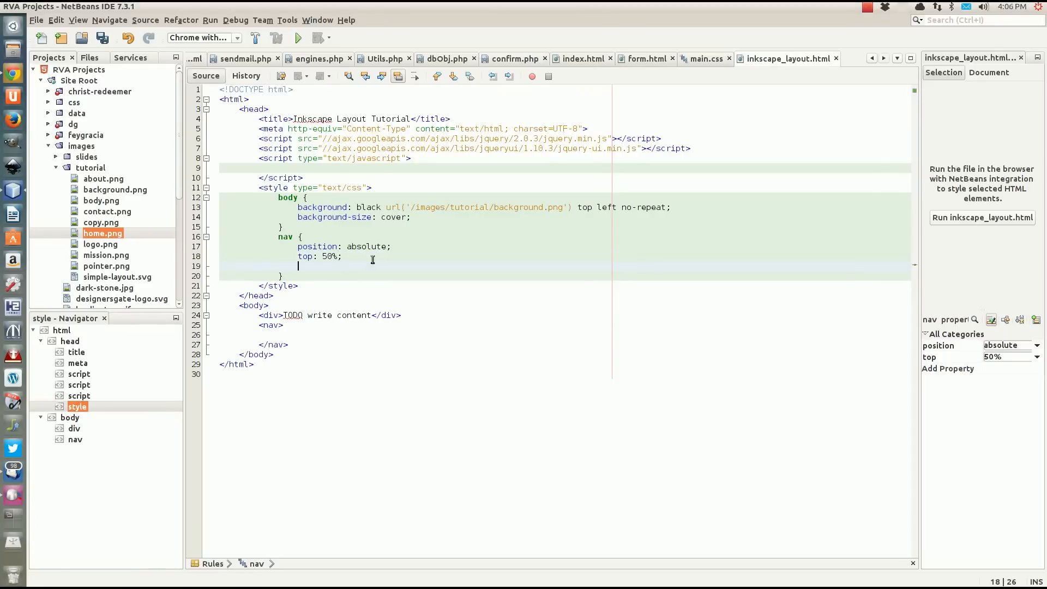
Add "margin-top: -110px;" below the top declaration in the nav rule.
text(margin)
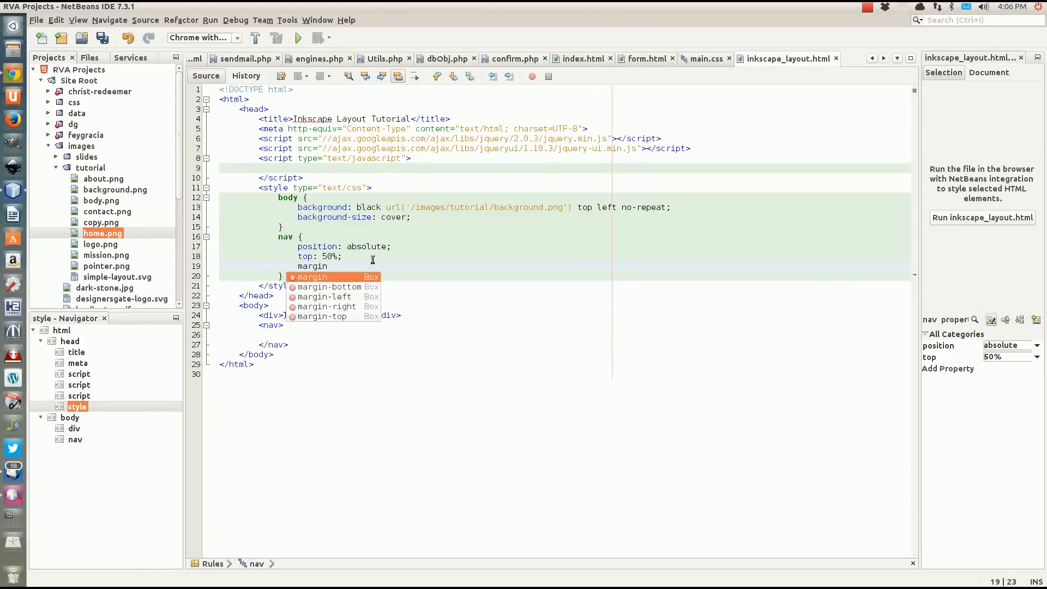
text(-top: )
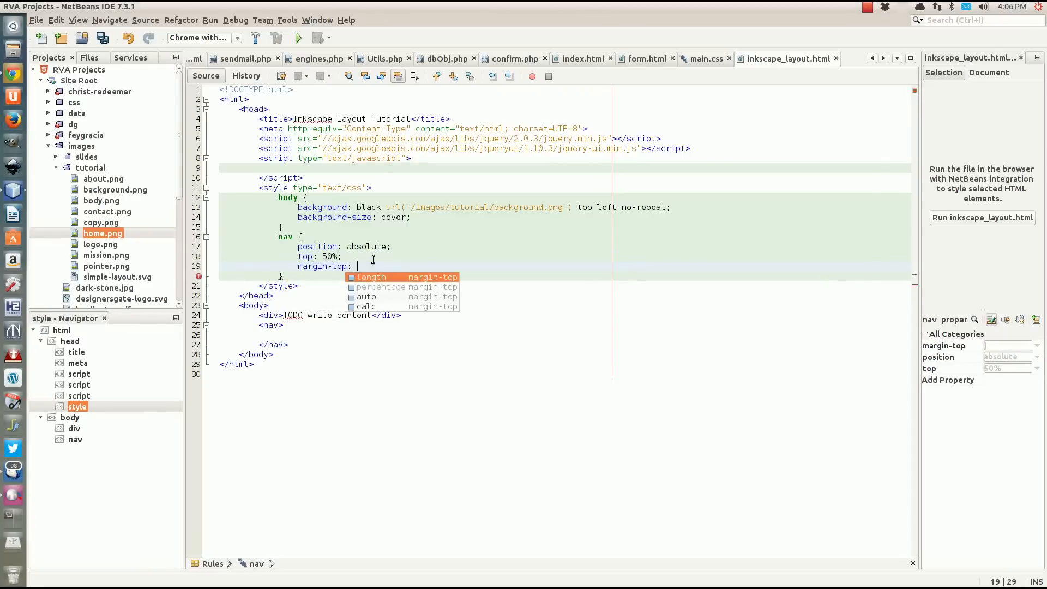
text(110px;)
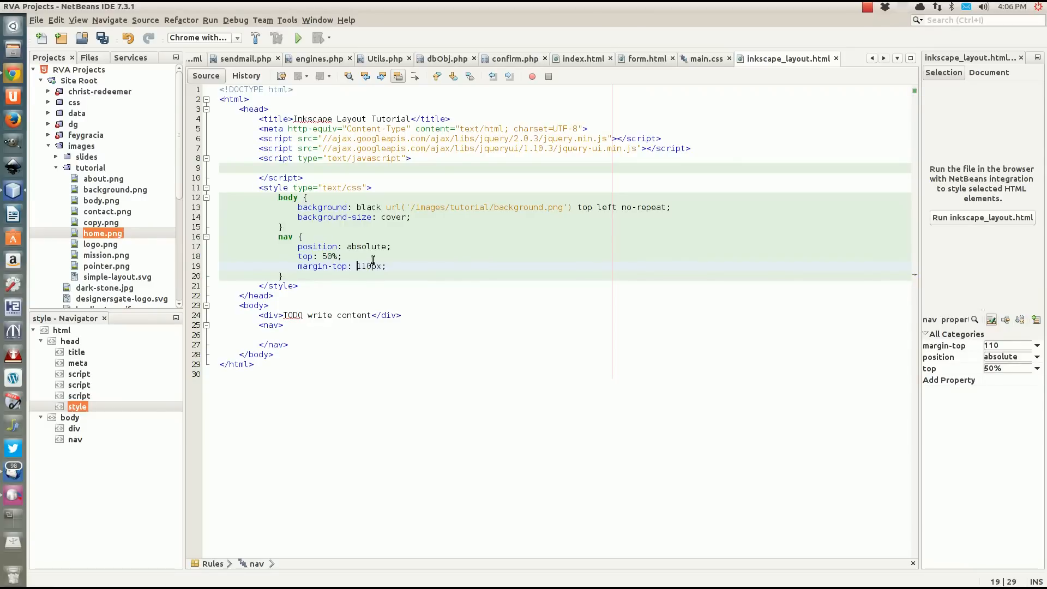
text(-)
Insert an empty div with the id "home" inside the nav element.
click(281, 335)
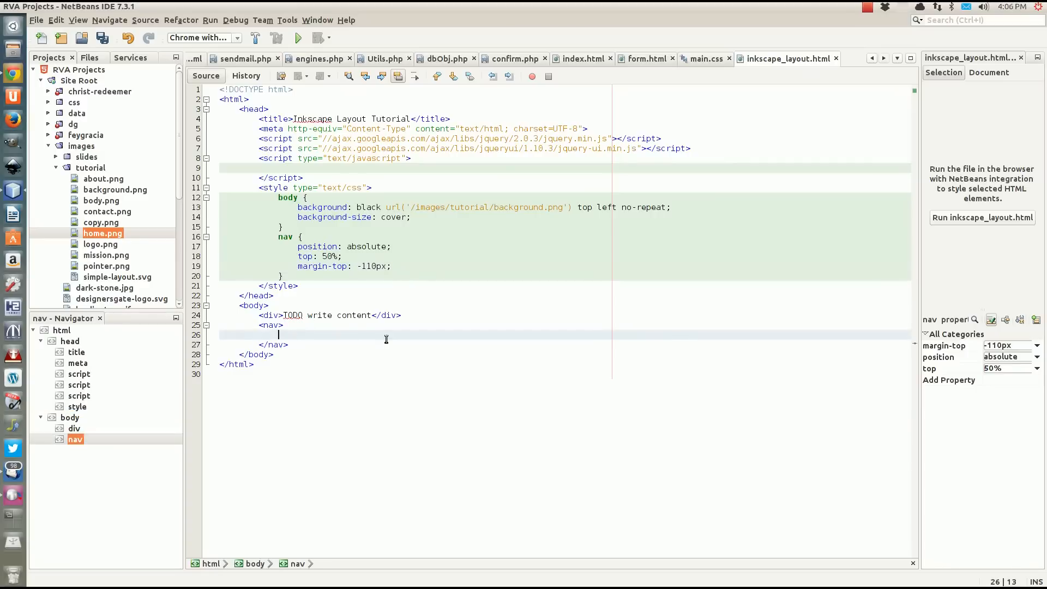
text(<div)
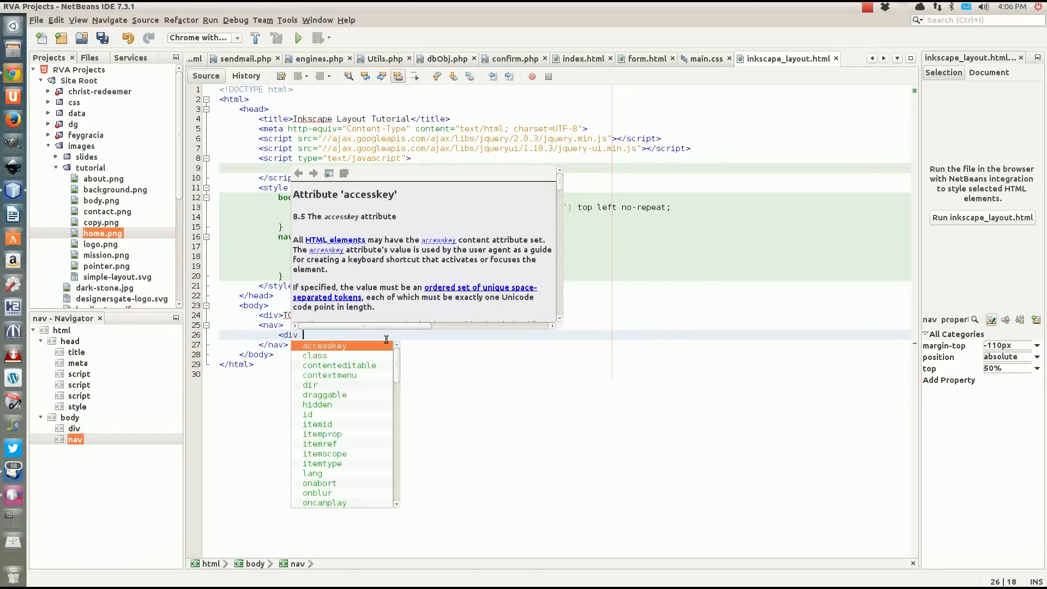
text( id)
key(Return)
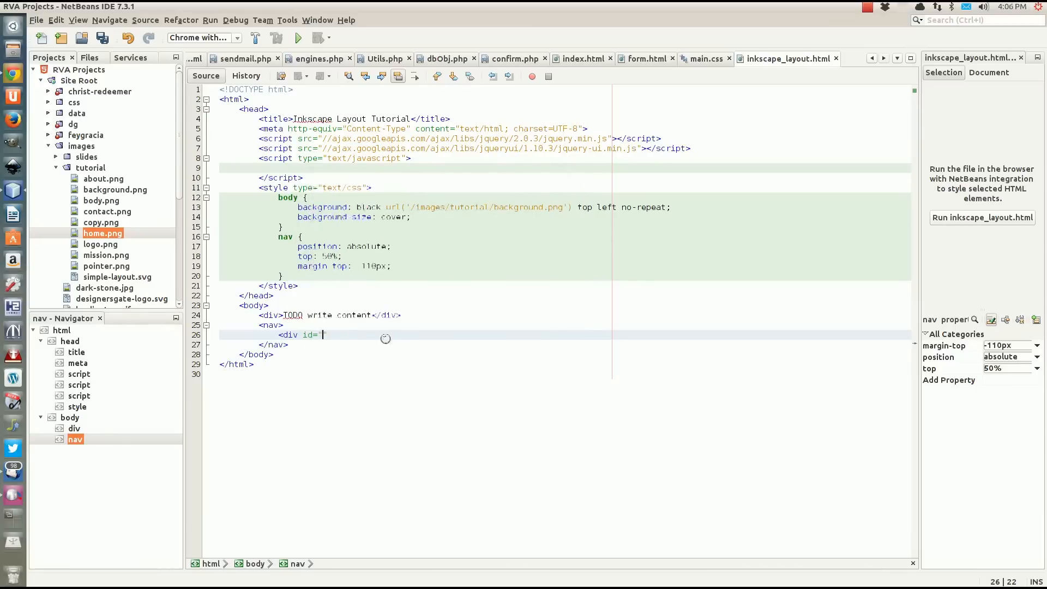
text(home")
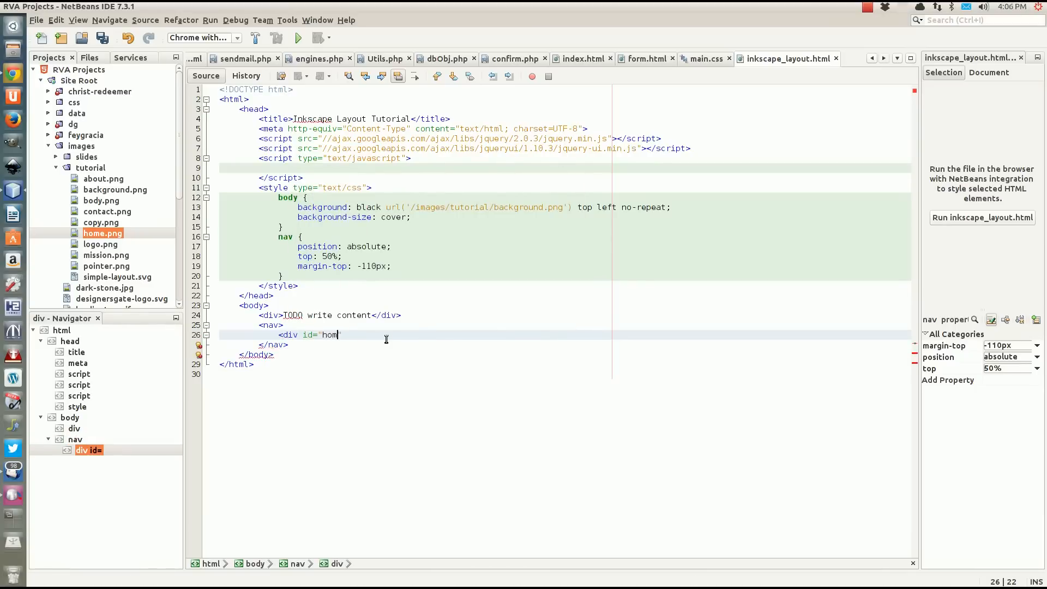
text(></div>)
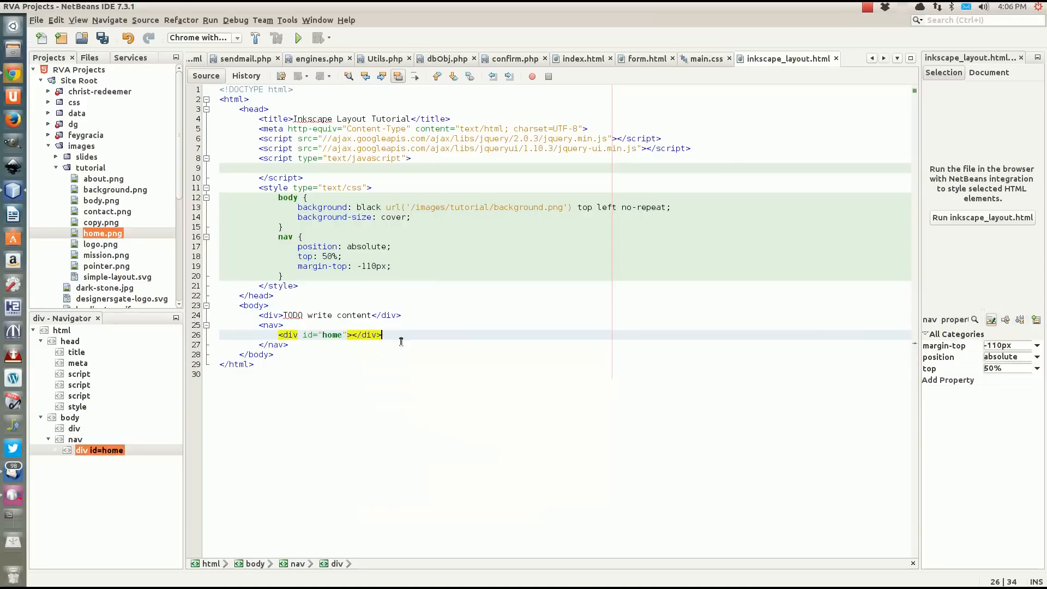
Recheck the dimensions of home.png and add the class "navButtons" to the home div.
click(96, 235)
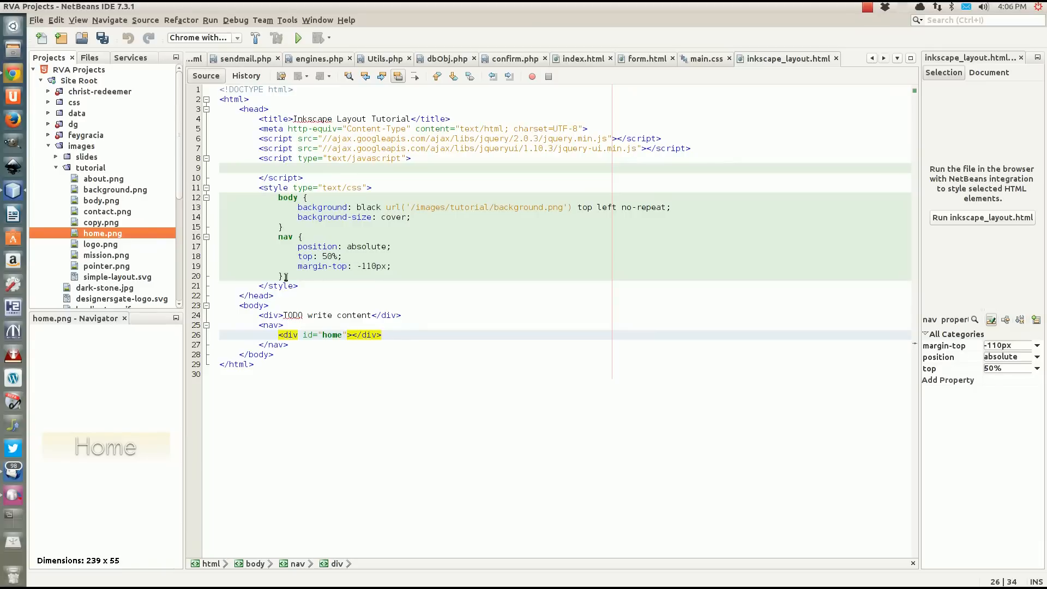
click(348, 336)
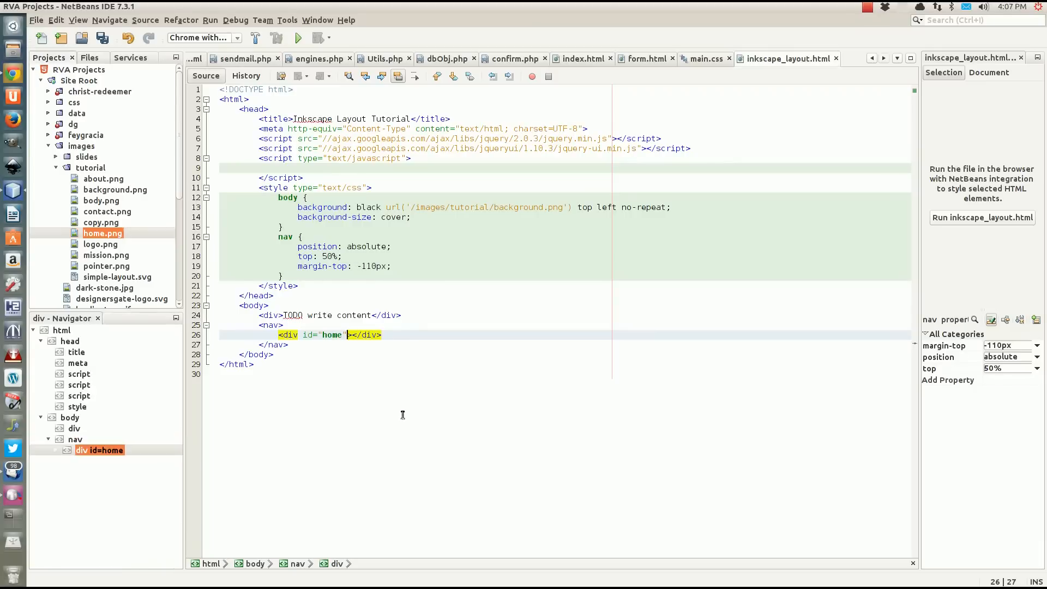
text(class)
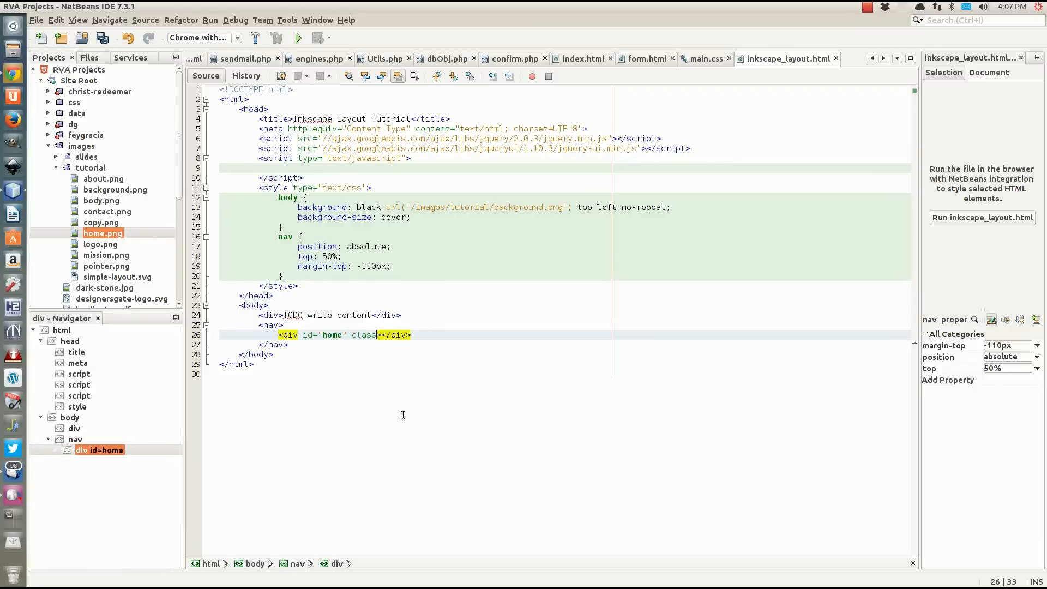
text(="navButtons)
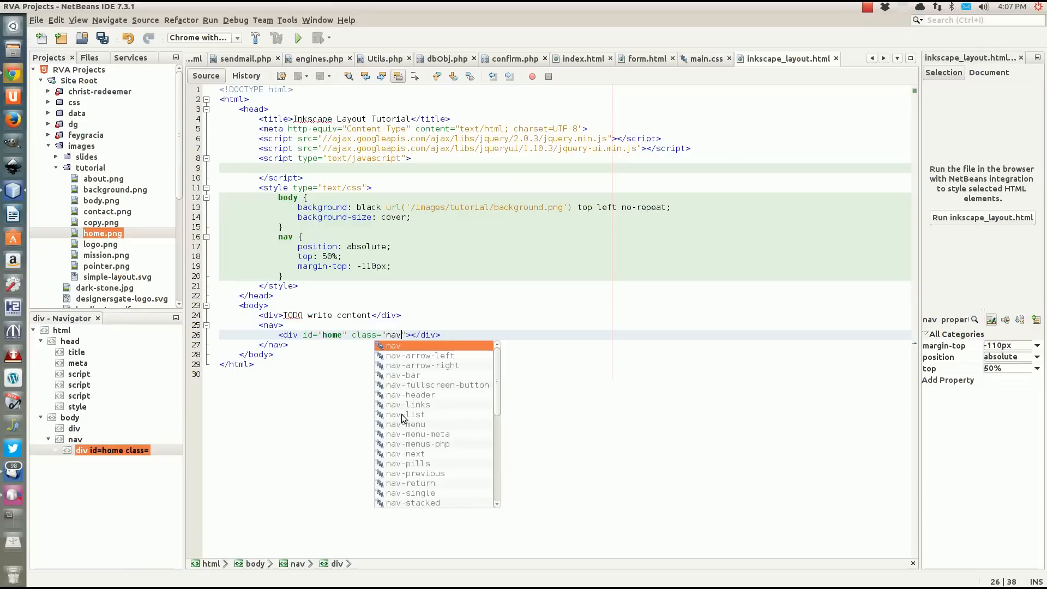
Start an empty .navButtons rule below the nav rule in the style element.
click(300, 275)
key(Return)
text(.)
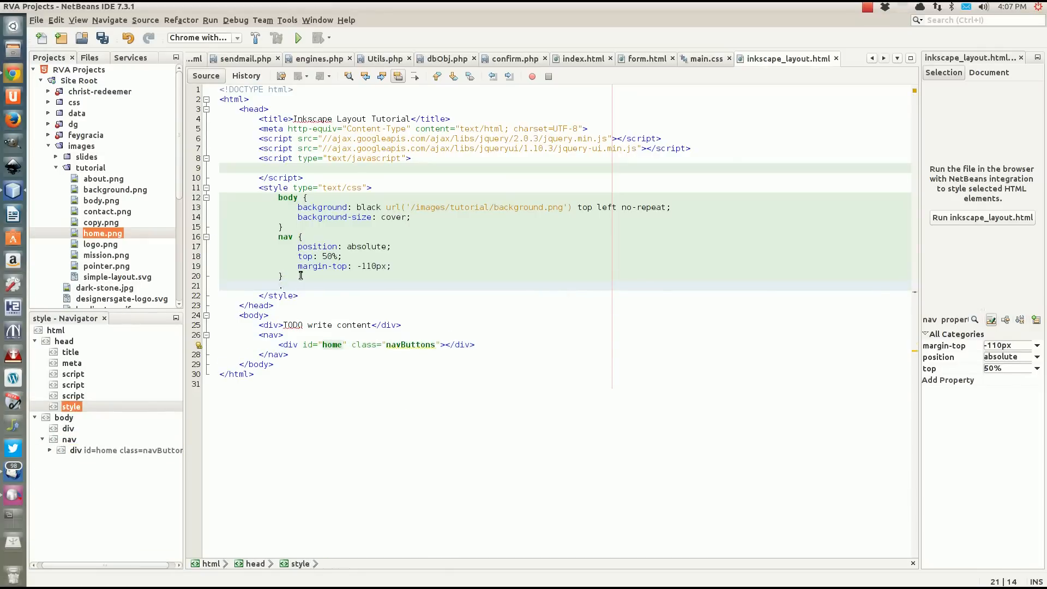
text(navButtons)
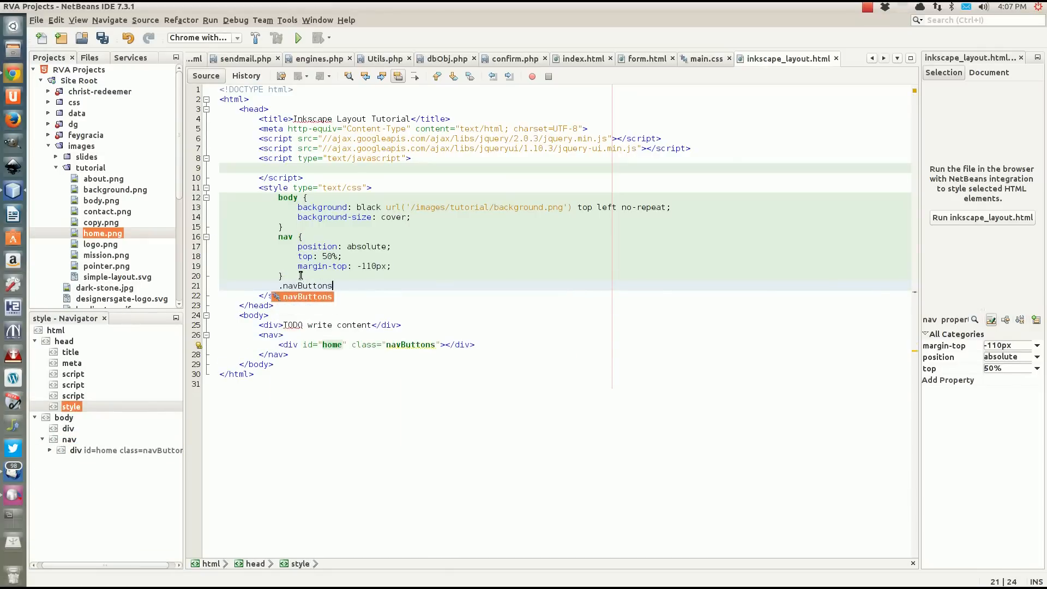
text( {)
key(Return)
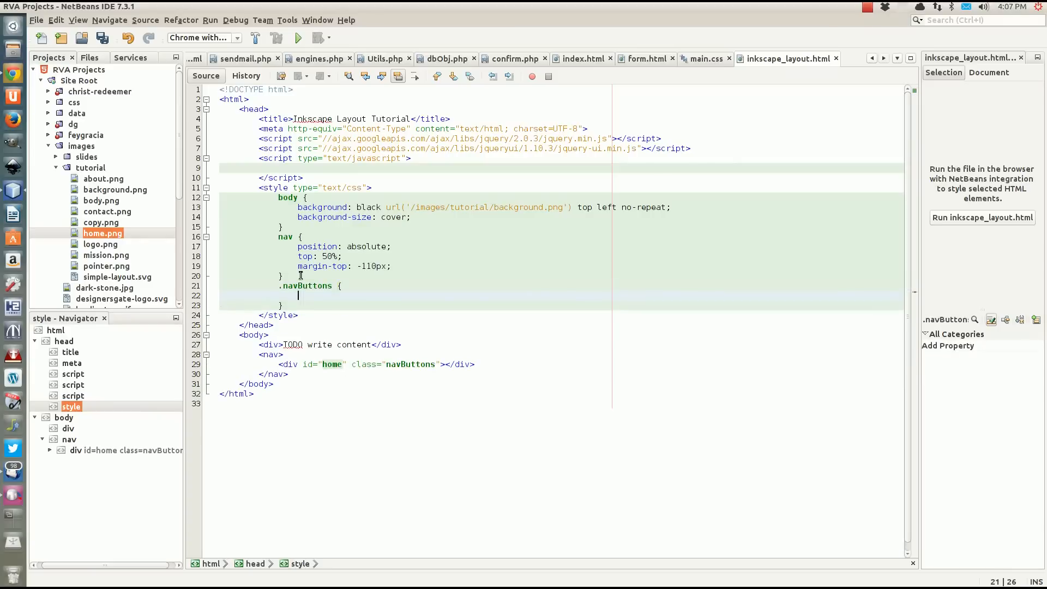
Add "display: block;" and "position: relative;" to the .navButtons rule.
text(display: block;)
key(Return)
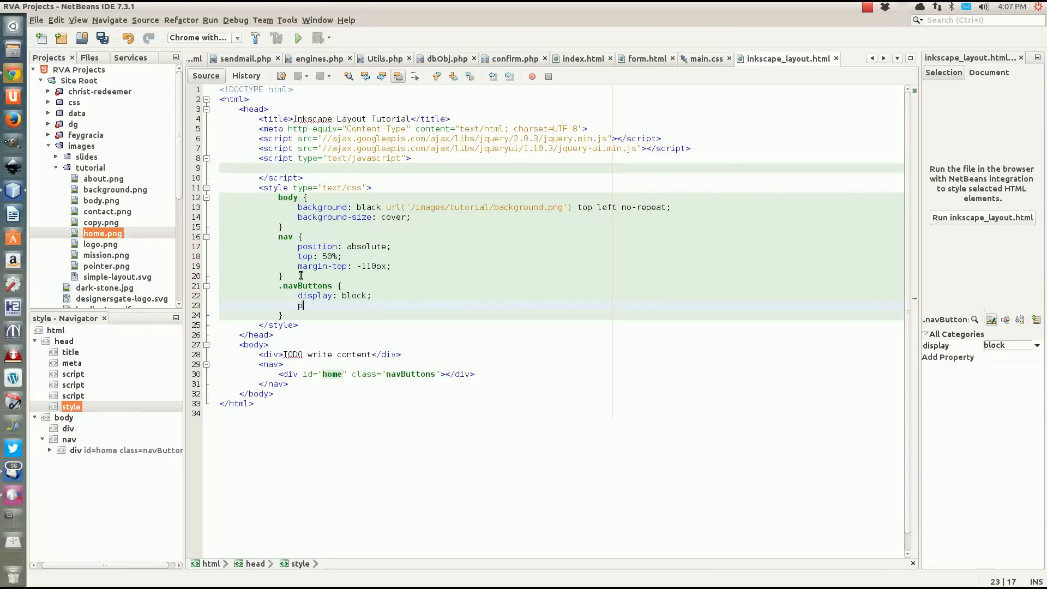
text(position: r)
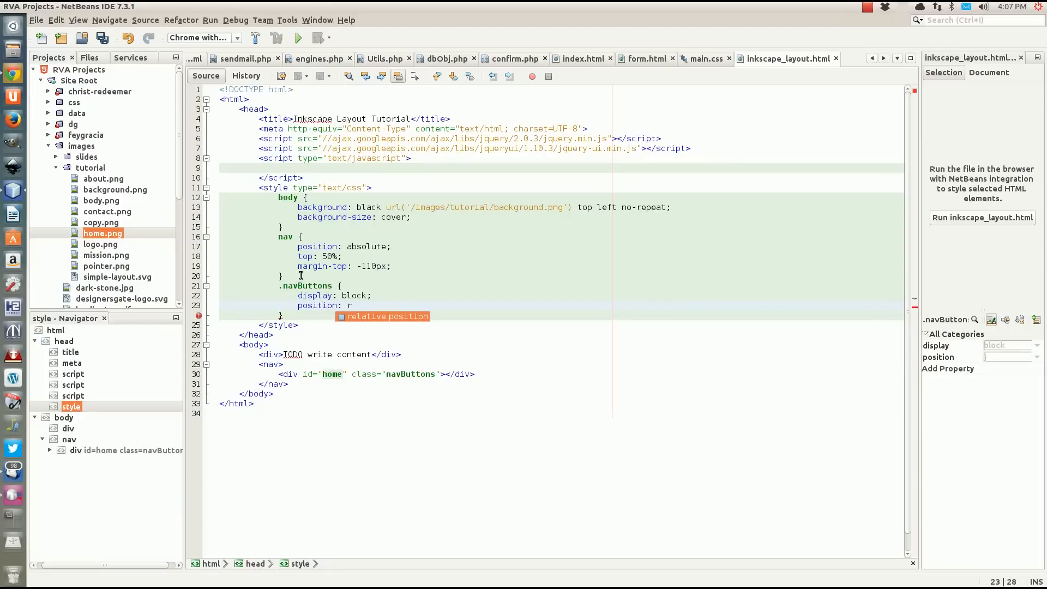
text(elative;)
key(Return)
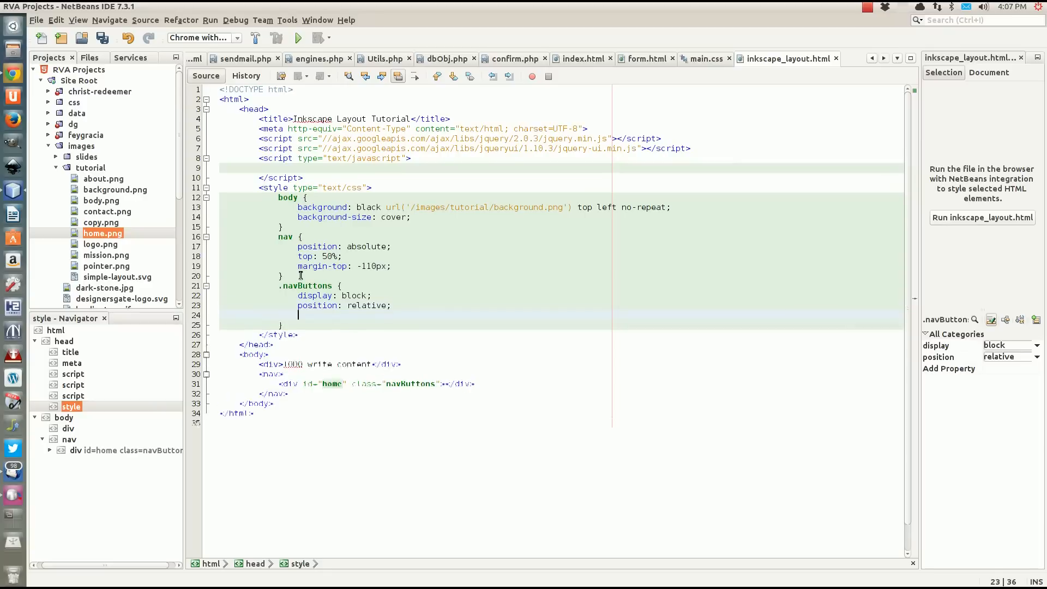
Set the .navButtons rule's width to 239px and height to 55px.
text(width)
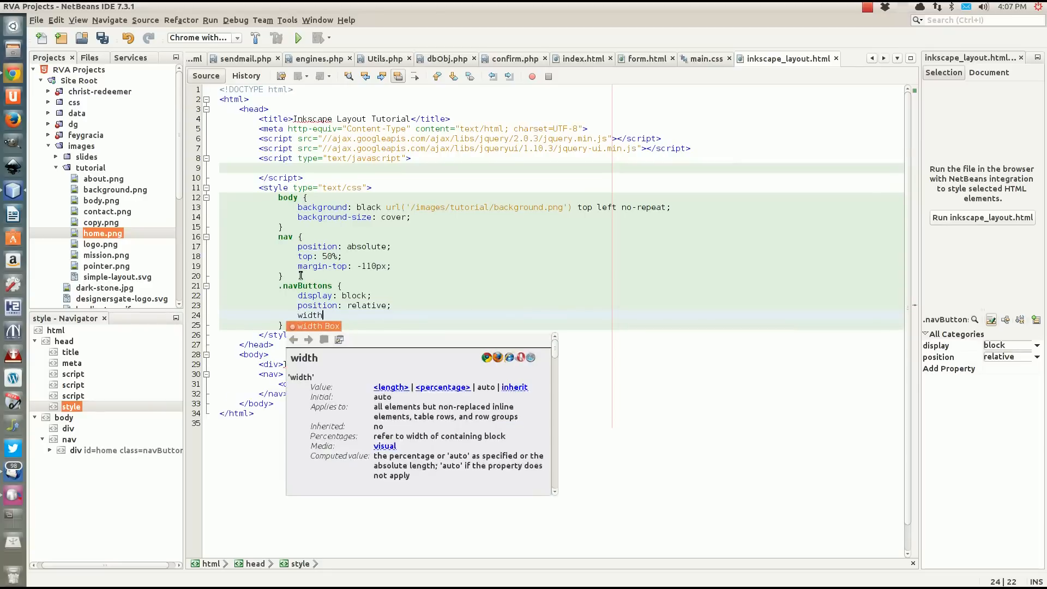
text(: )
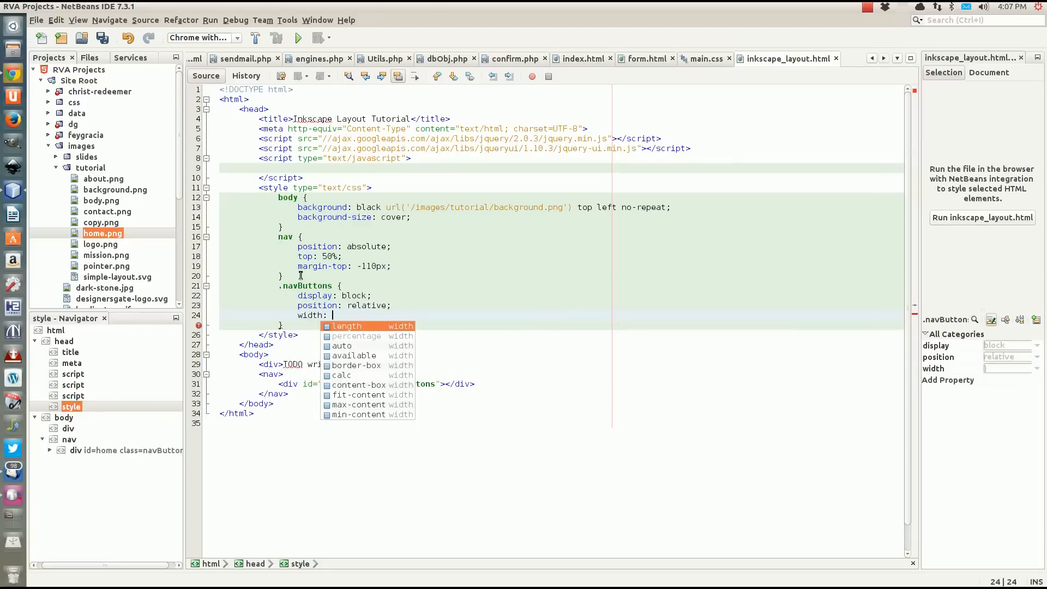
text(239)
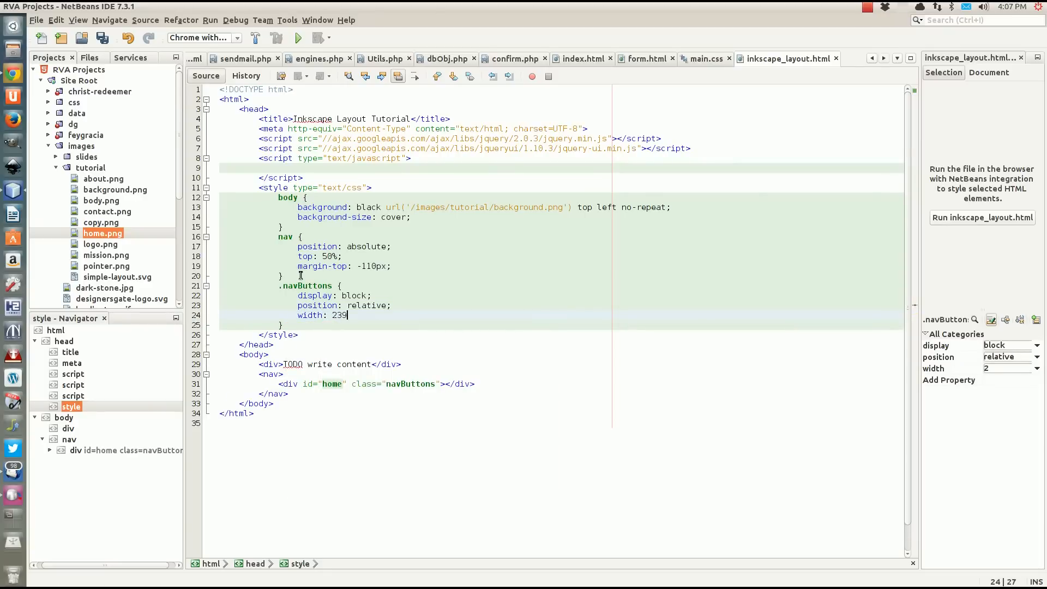
text(px;)
key(Return)
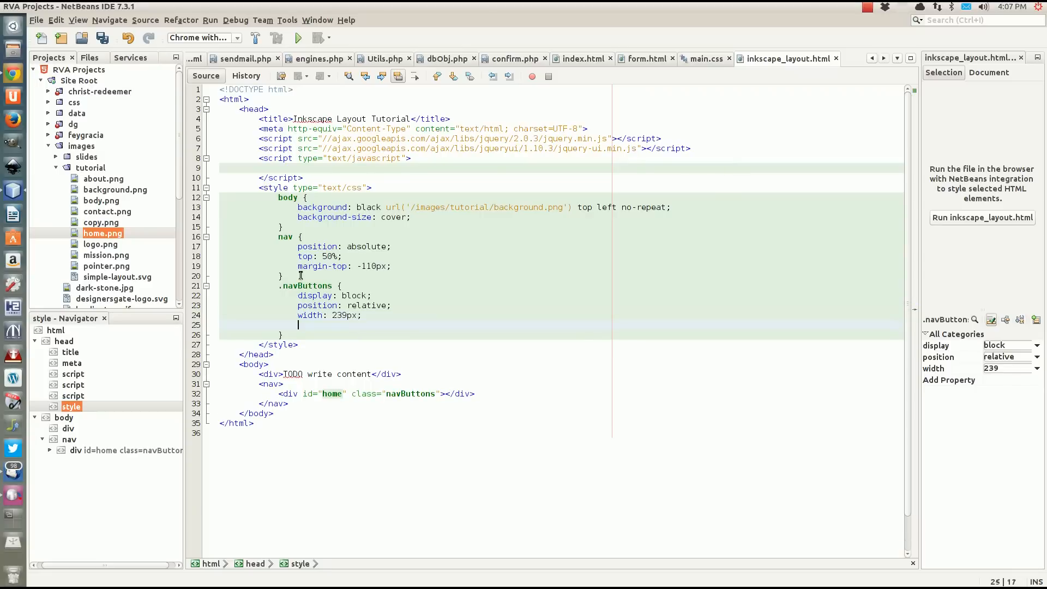
text(height)
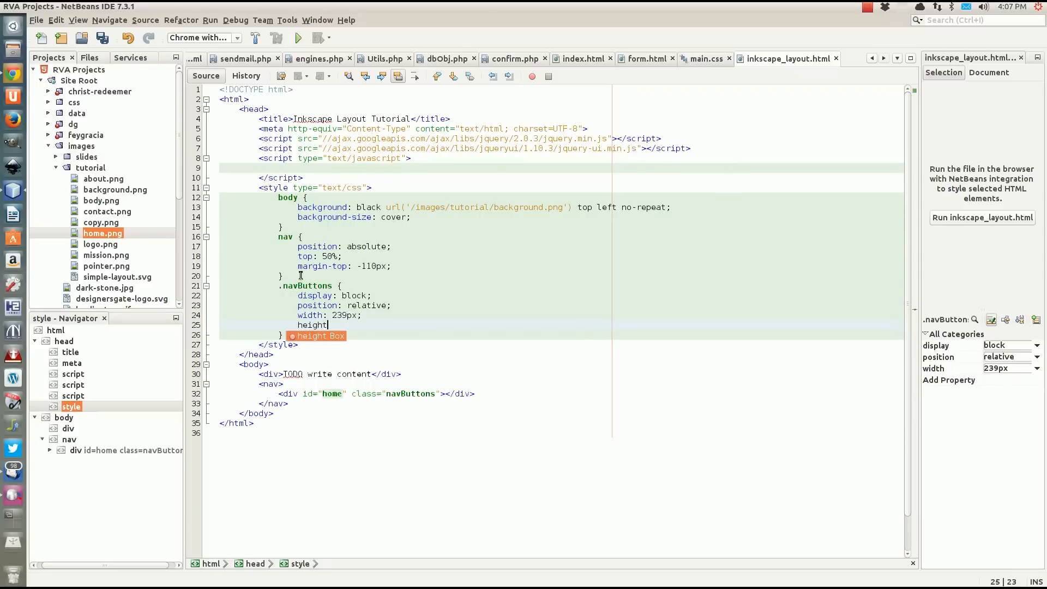
text(: 55)
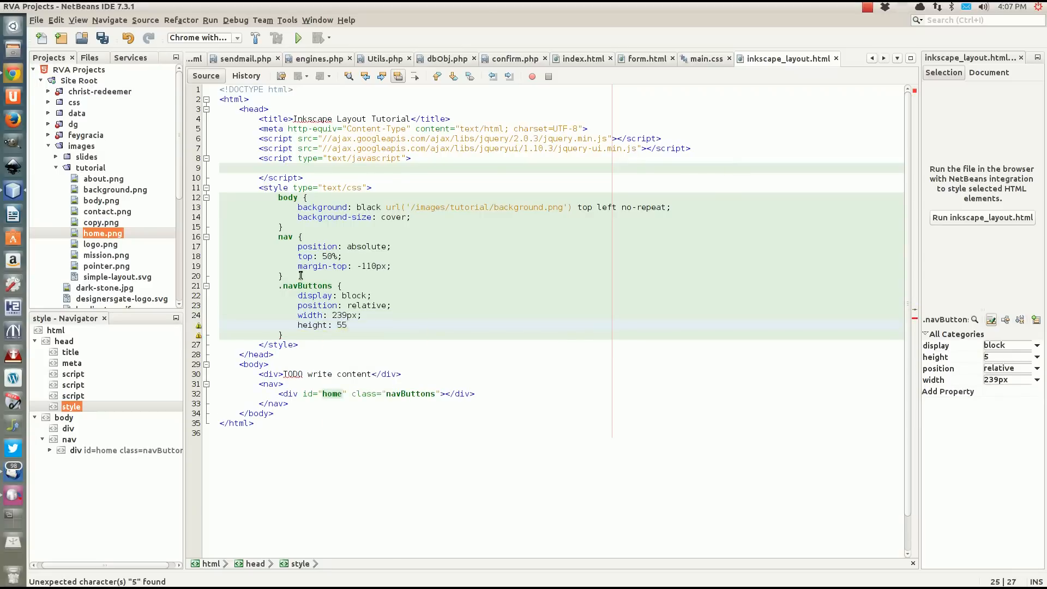
text(px;)
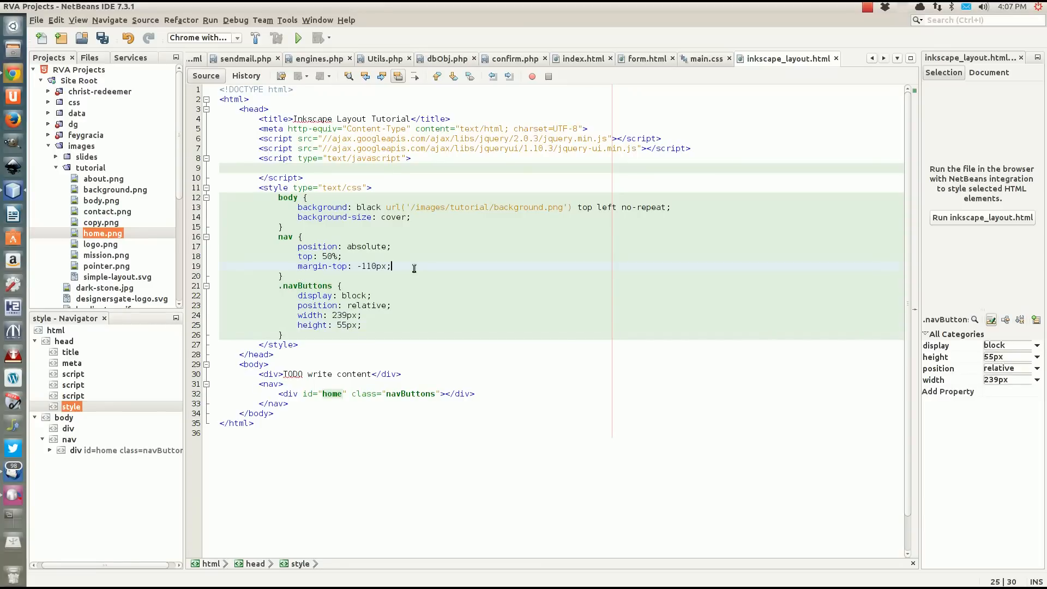
Add "right: 50px;" to the nav rule below its margin-top declaration.
key(Return)
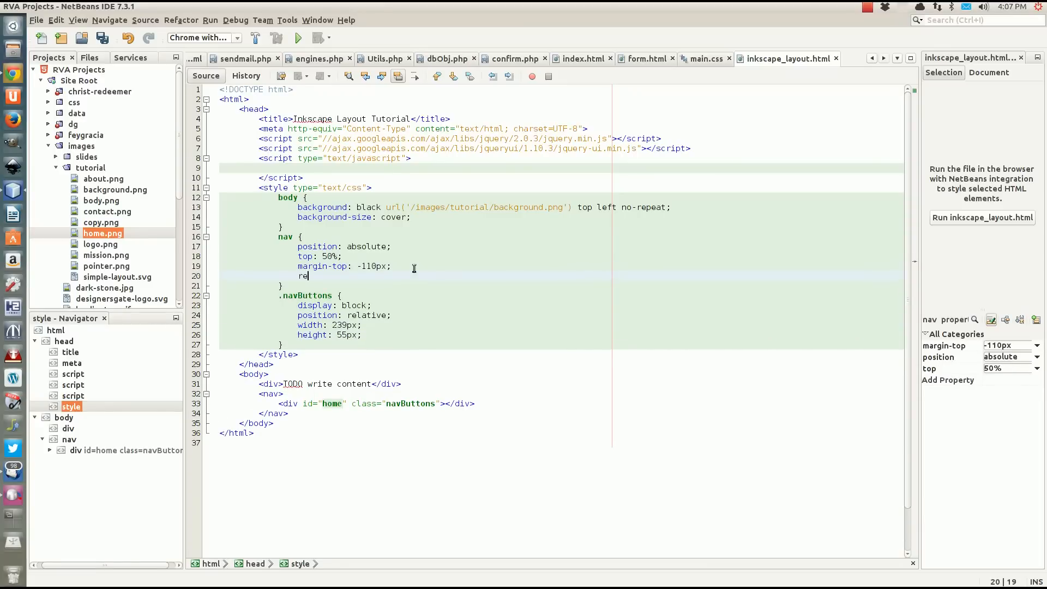
text(re)
key(BackSpace)
text(igth)
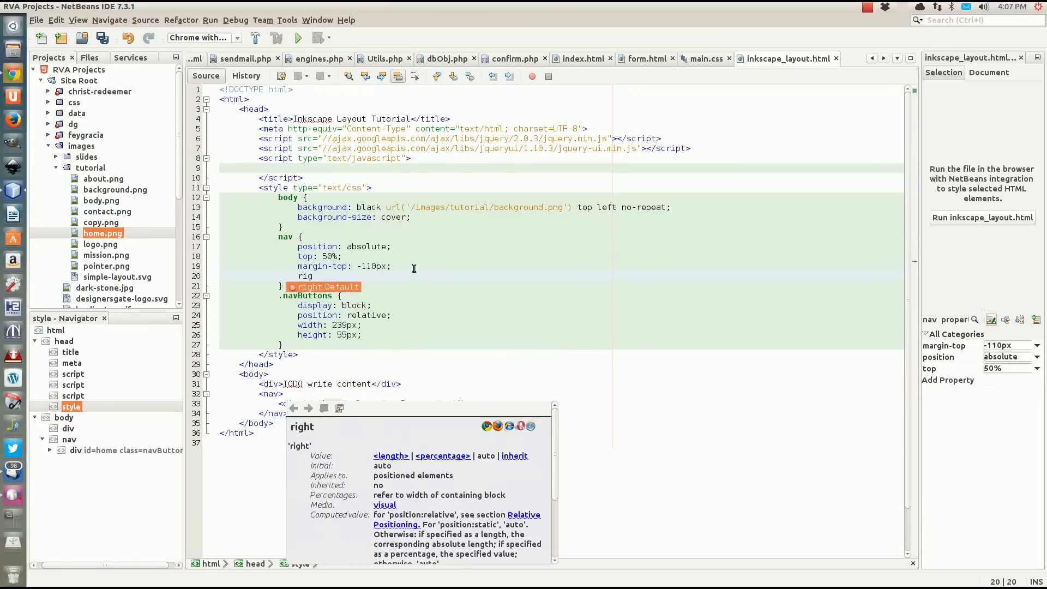
key(BackSpace)
key(BackSpace)
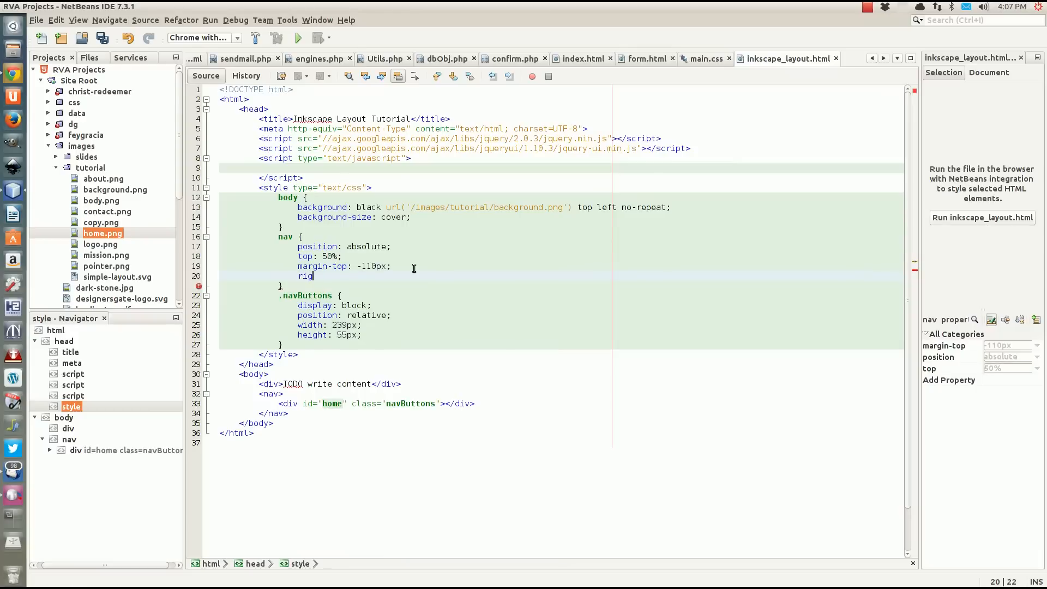
text(ht)
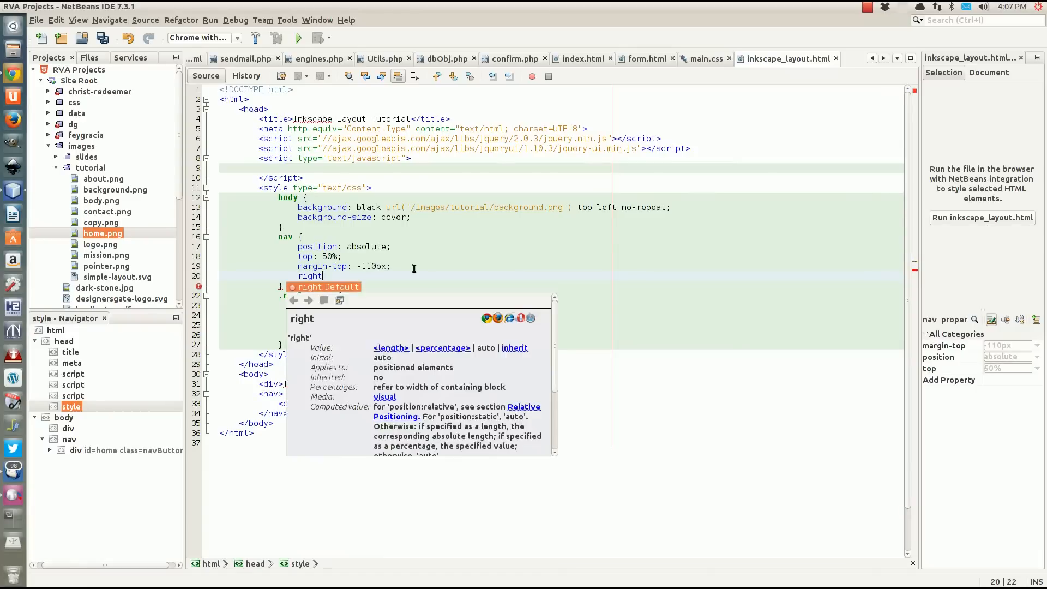
text(: 50px;)
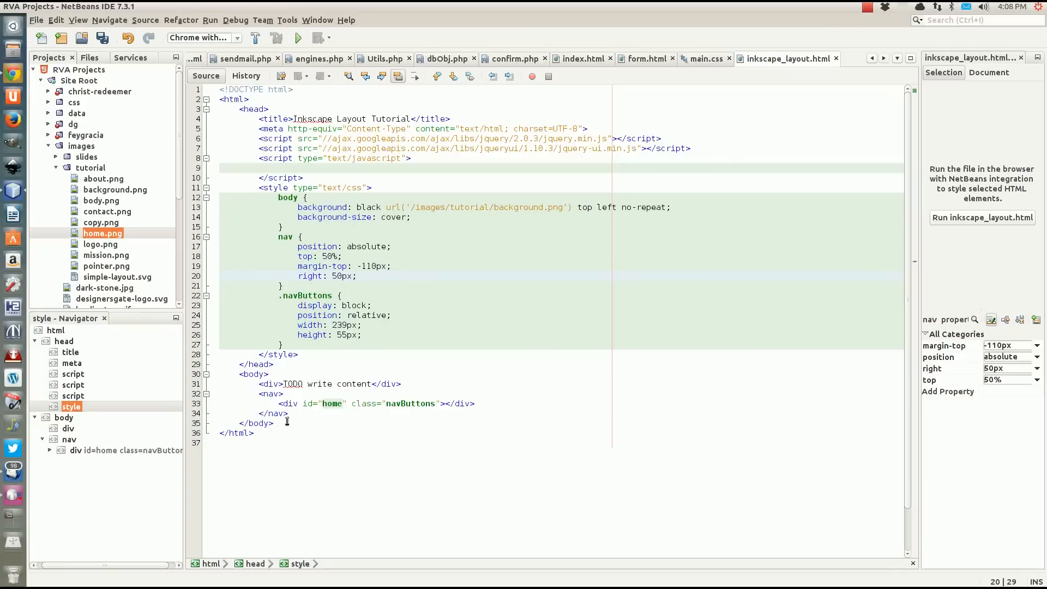
Duplicate the home div line three times inside the nav element.
drag(488, 404, 490, 393)
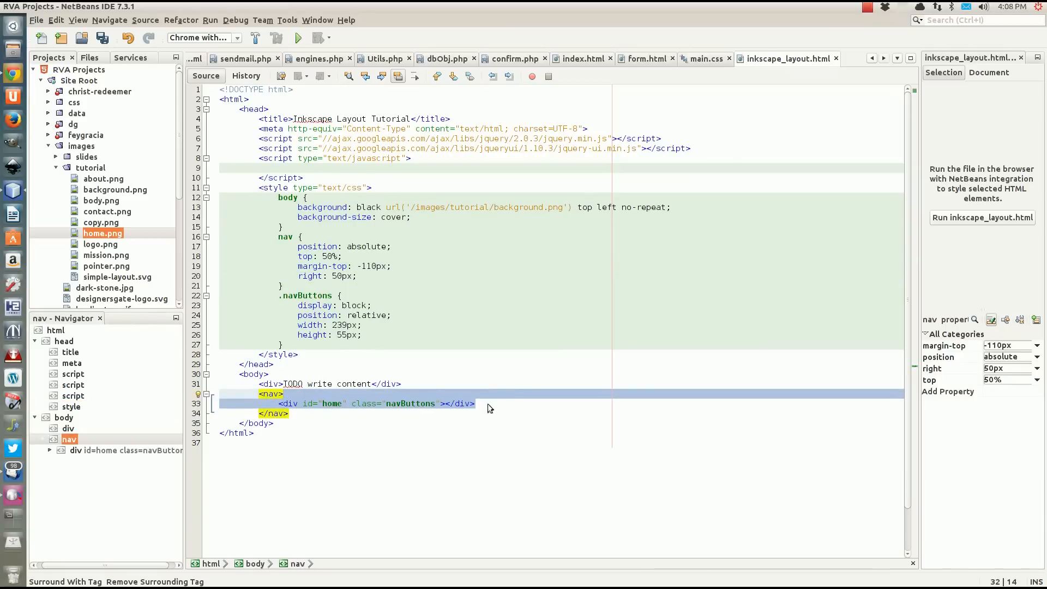
click(502, 405)
key(ctrl+shift+Down)
key(ctrl+shift+Down)
key(ctrl+shift+Down)
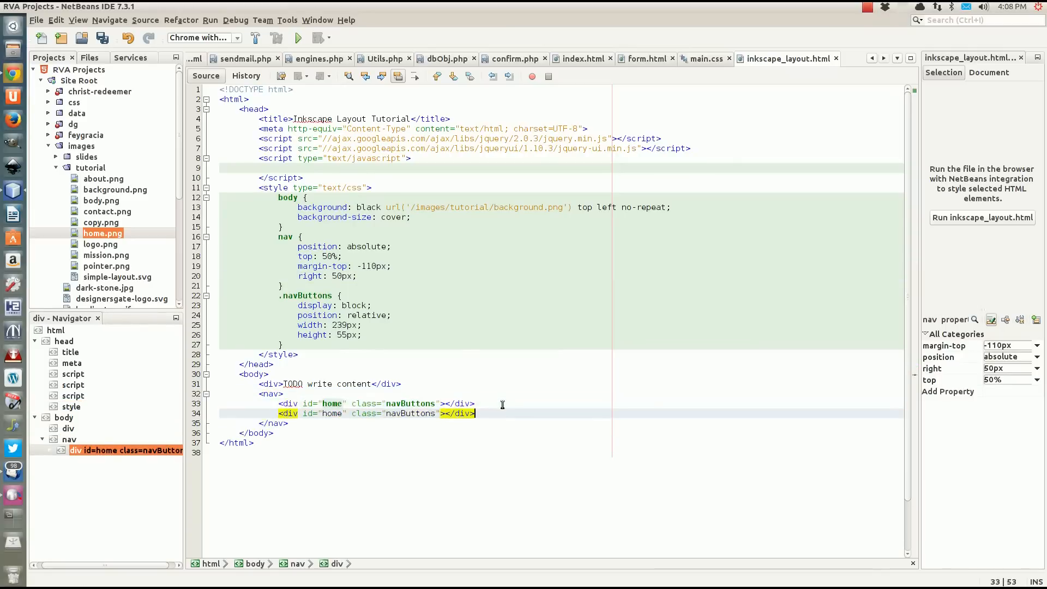
Set the ids of the three duplicated divs to "mission", "about" and "contact", in that order.
click(341, 413)
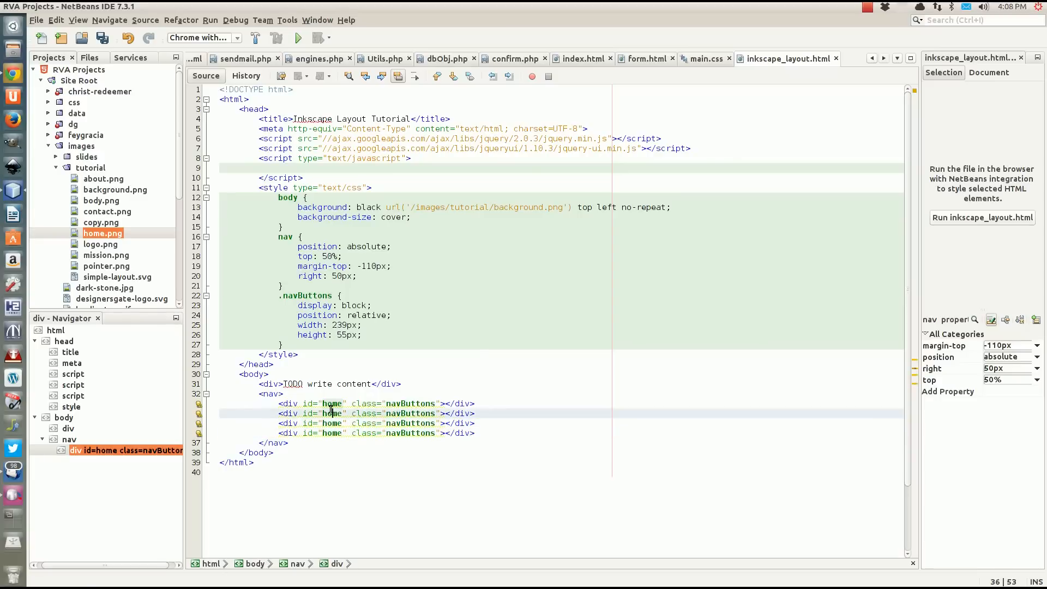
double_click(330, 410)
text(mission)
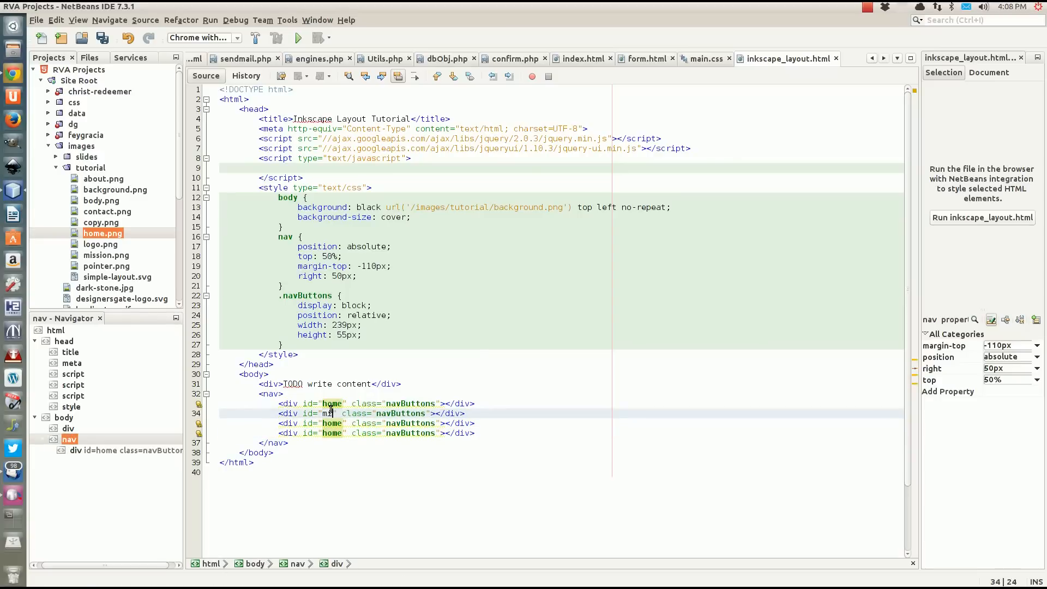
double_click(335, 423)
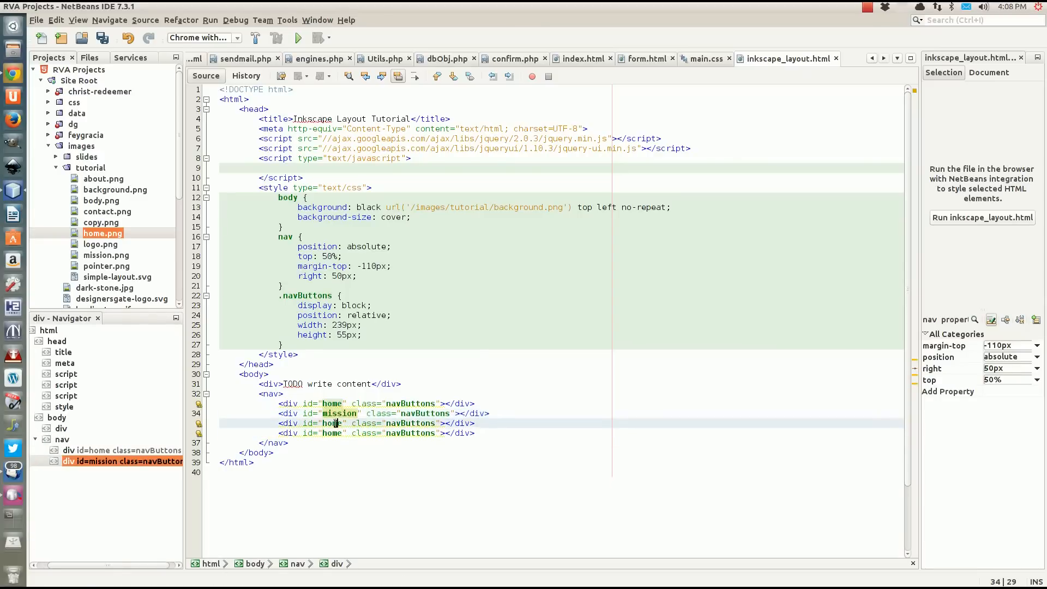
text(about)
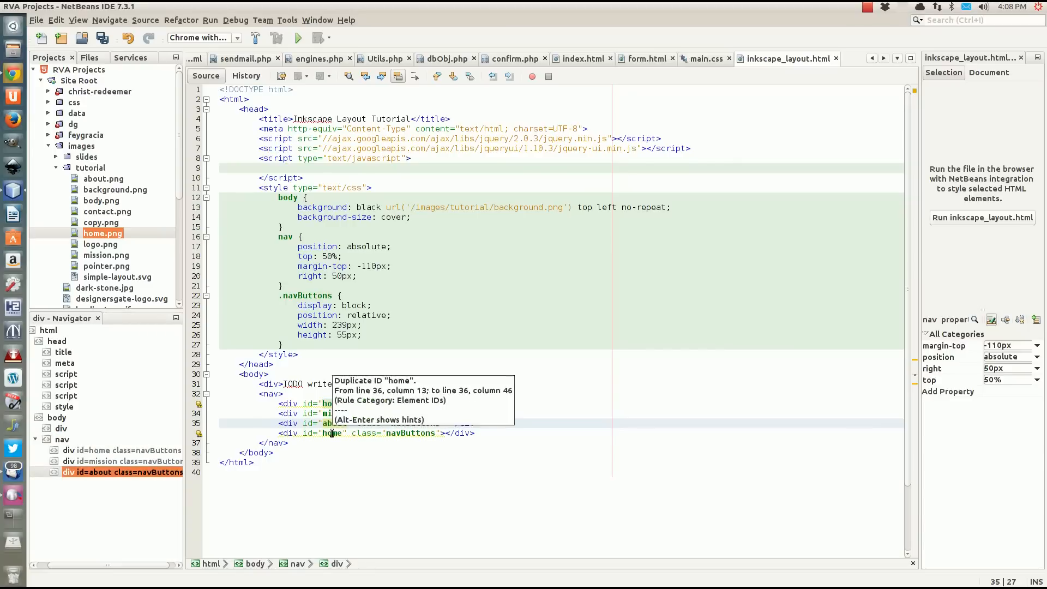
double_click(332, 432)
text(conte)
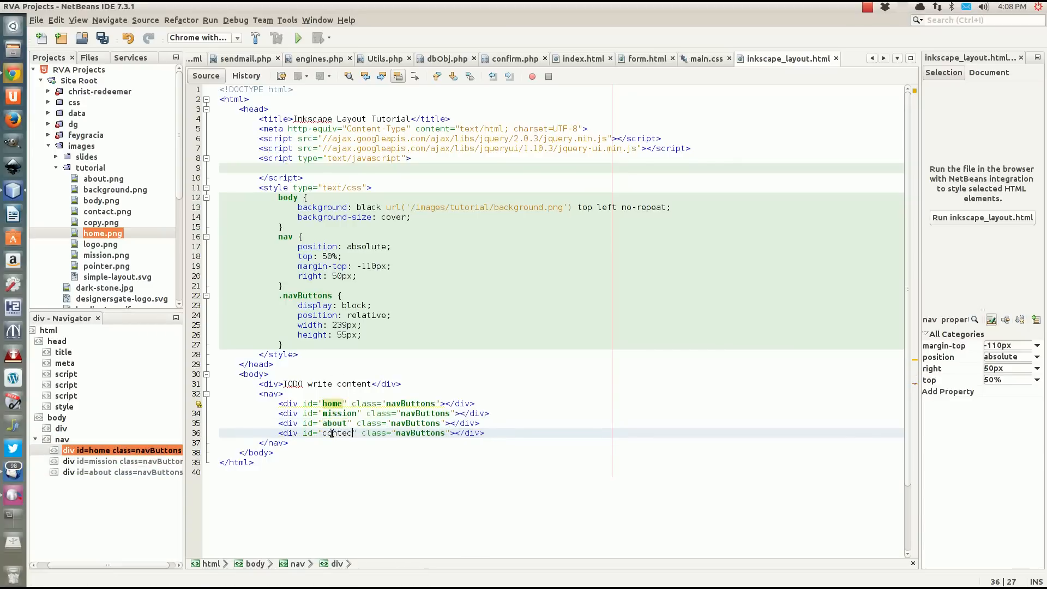
text(ct)
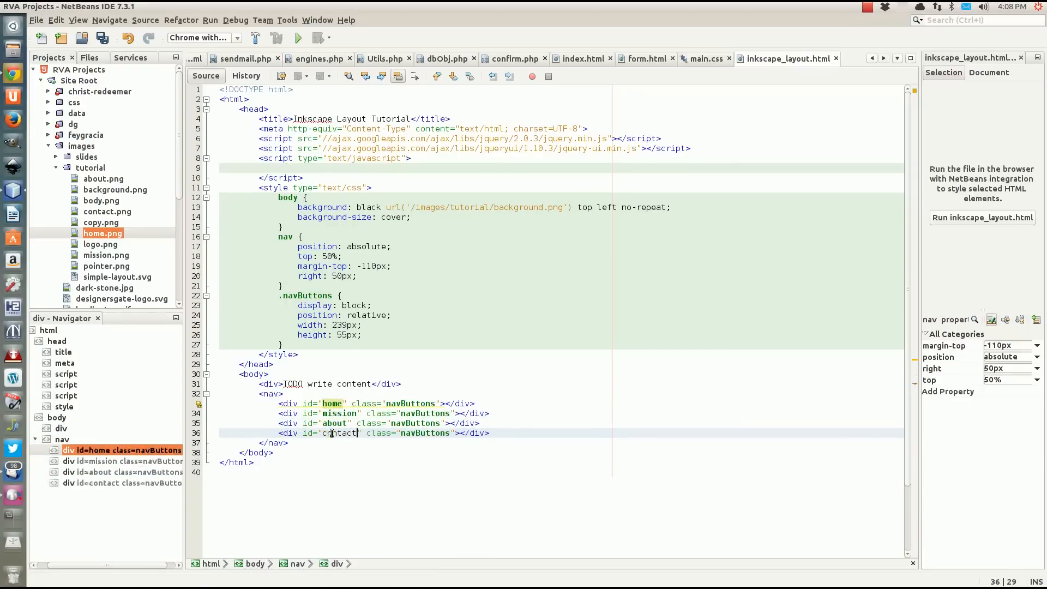
Start an empty #home rule below the .navButtons rule in the style element.
click(335, 345)
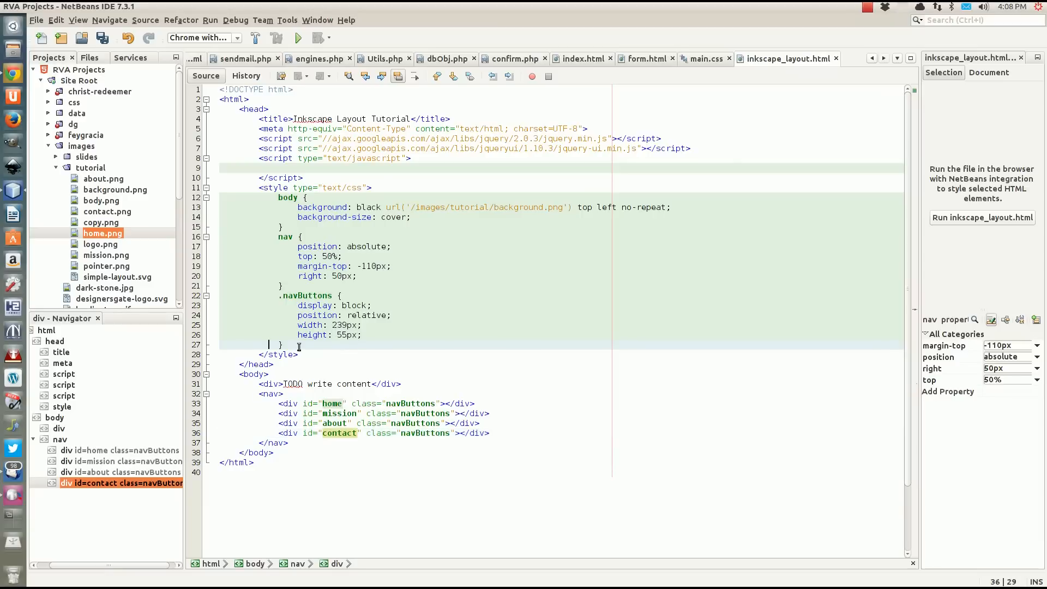
key(Return)
text(#)
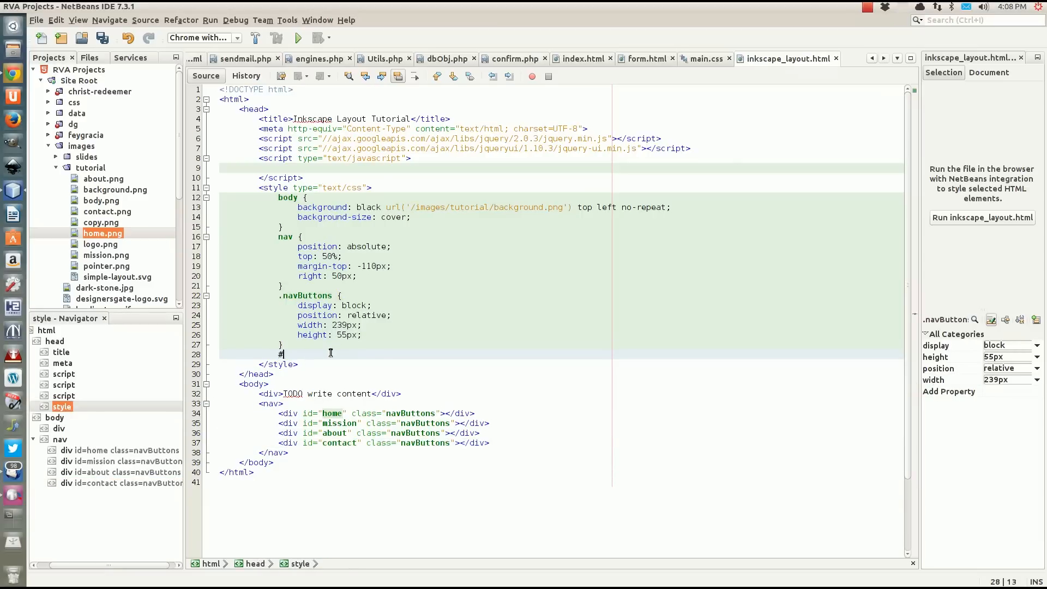
text(home {)
key(Return)
Add "background: transparent url() top left no-repeat;" to the #home rule.
text(background:)
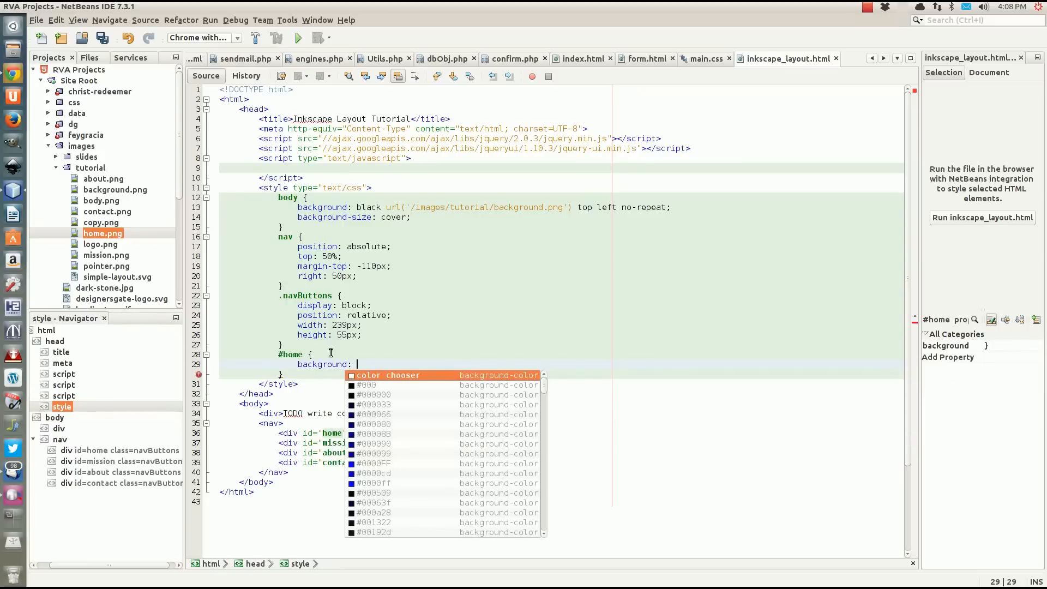
text( tran)
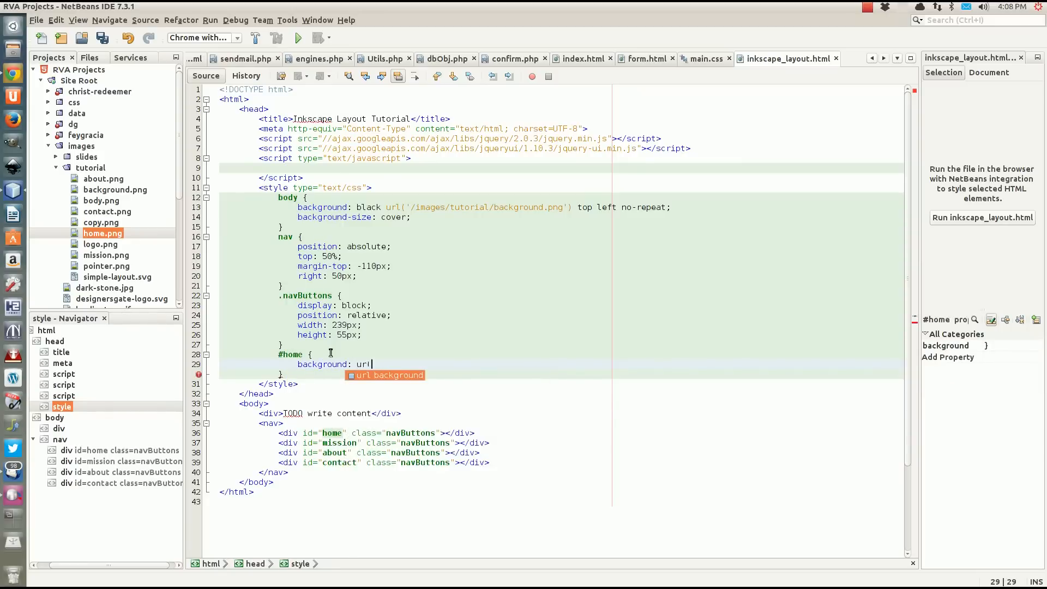
key(Return)
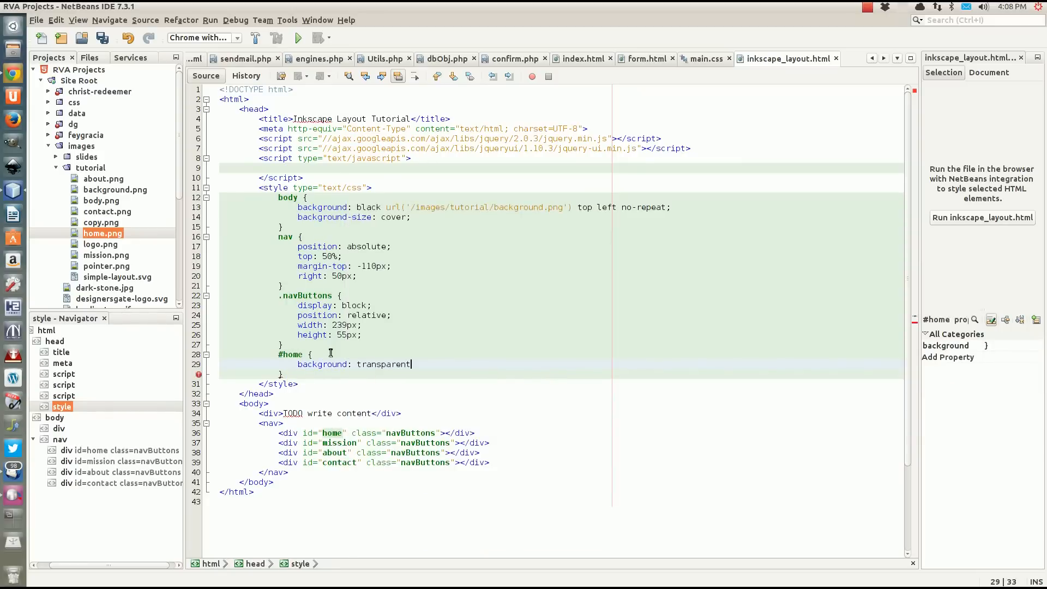
text(url)
key(Return)
text(too)
key(BackSpace)
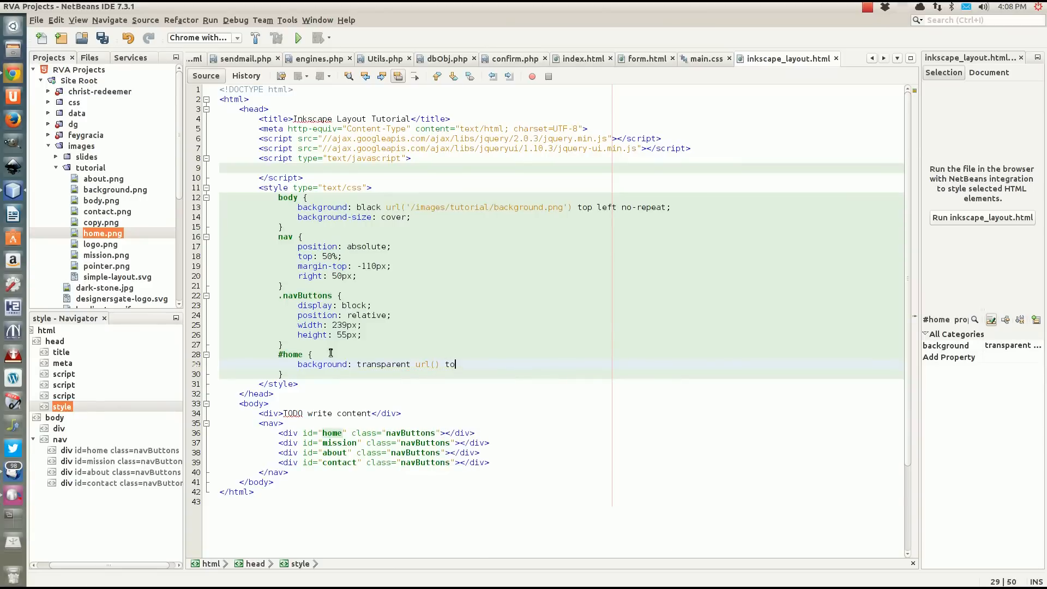
text(p left no-repeat;)
Fill in the #home background URL with '/images/turorial/home.png'.
click(436, 365)
text('/images/turorial)
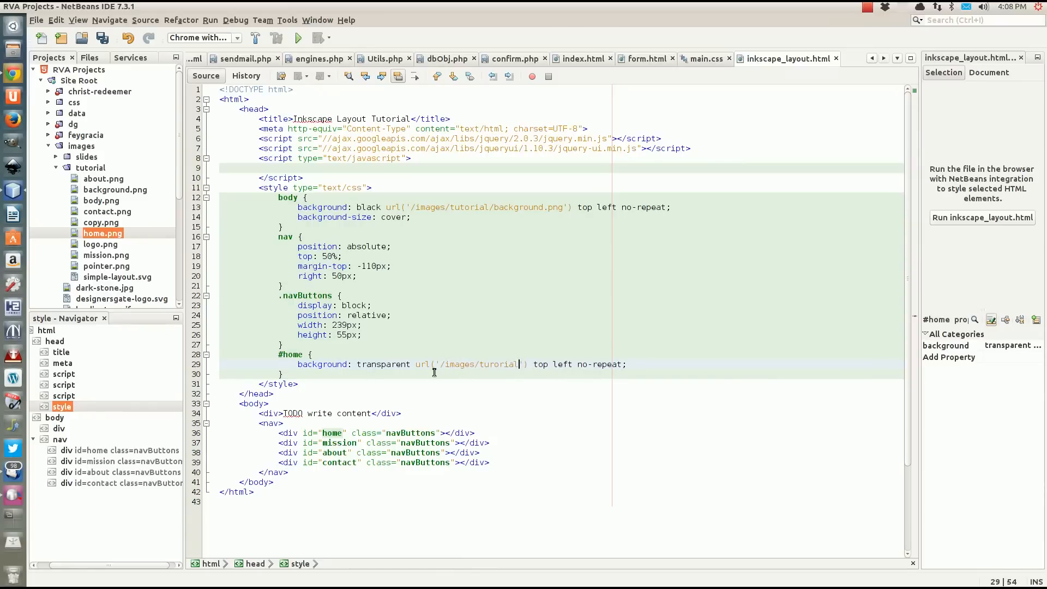
text(/h)
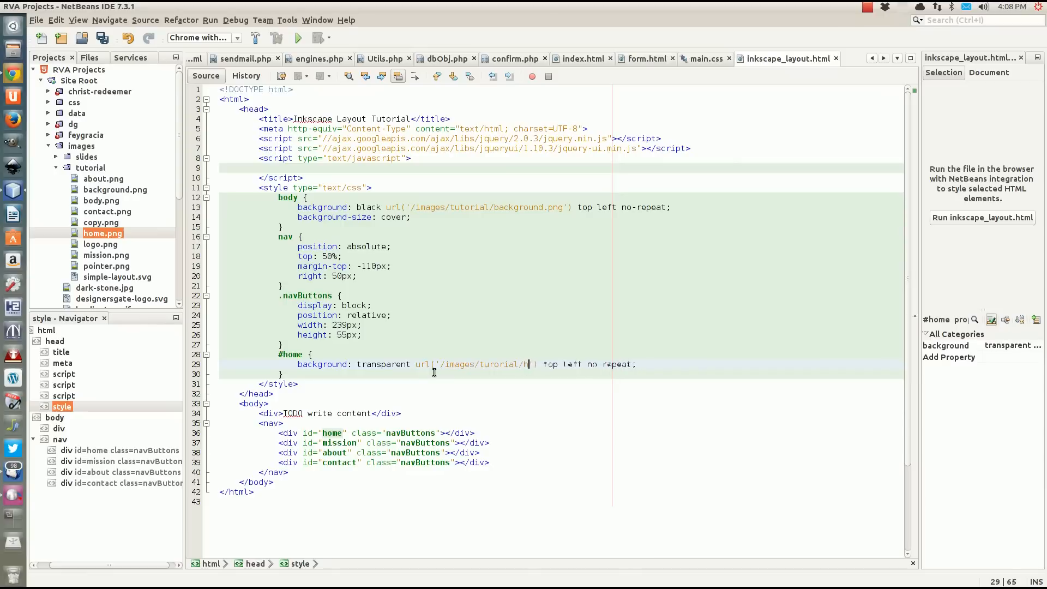
text(ome.png)
Duplicate the #home rule below itself as a #mission rule with mission.png as its background image.
drag(295, 375, 290, 345)
key(ctrl+c)
click(292, 375)
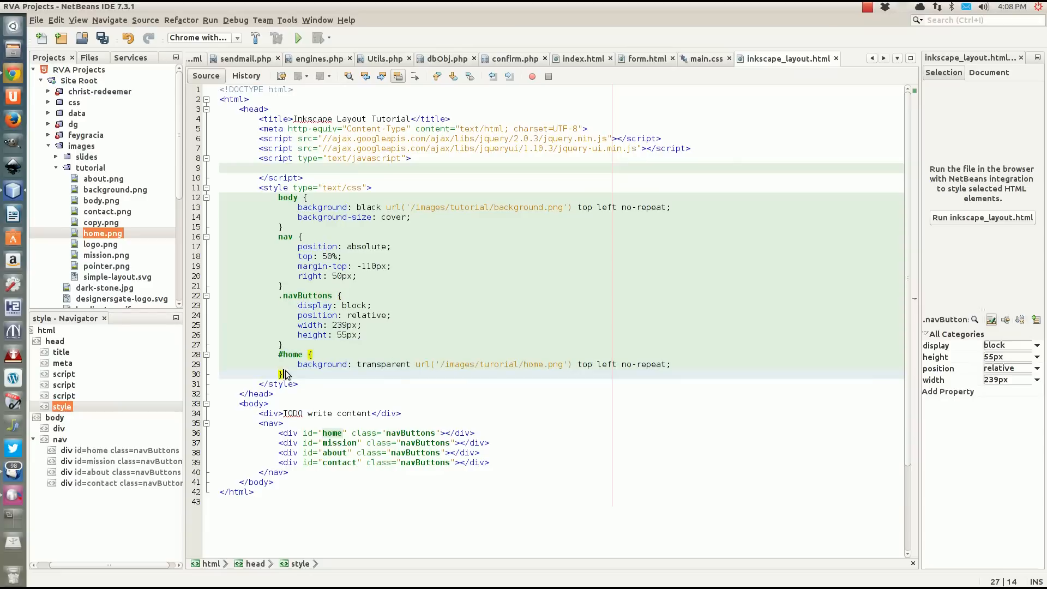
key(ctrl+v)
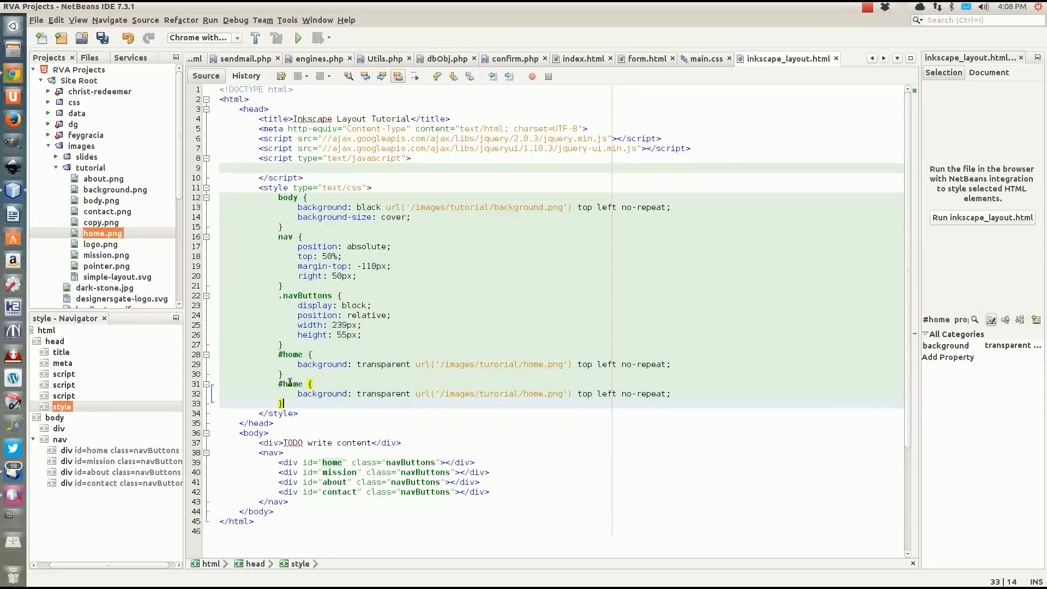
double_click(292, 385)
text(mission)
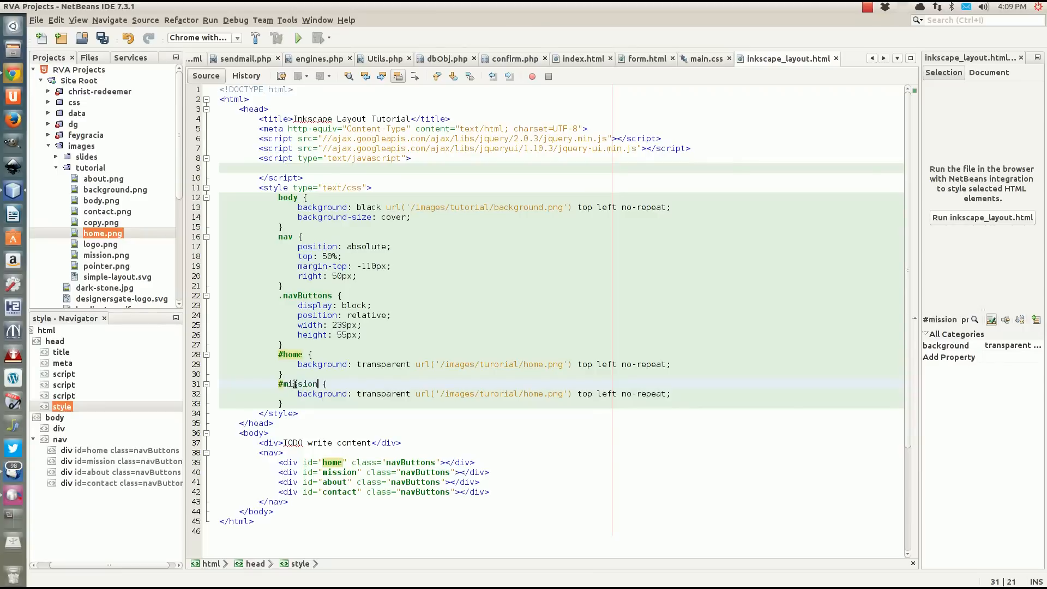
drag(524, 394, 543, 393)
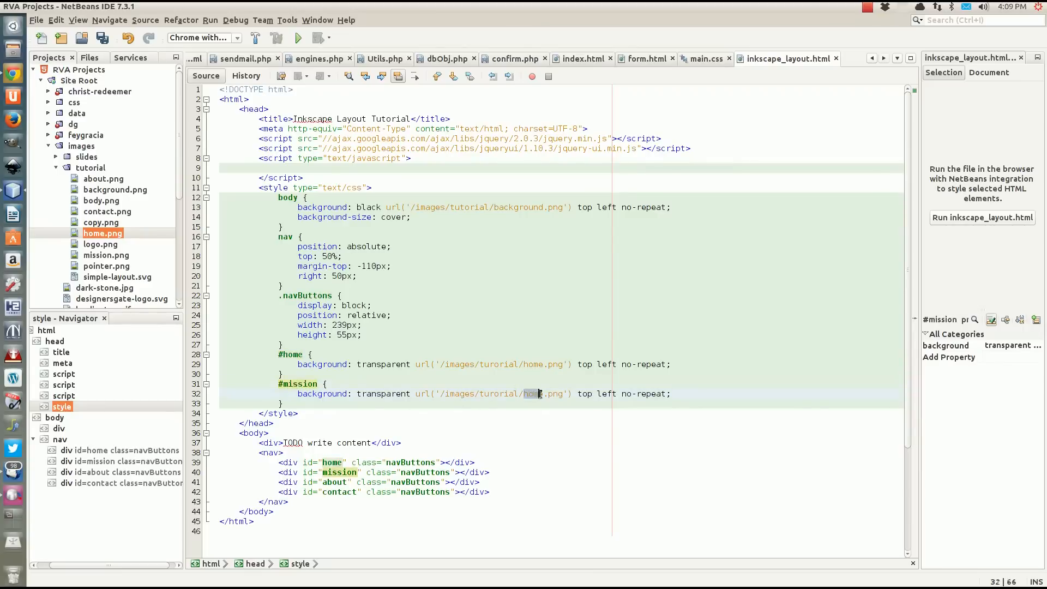
text(mission)
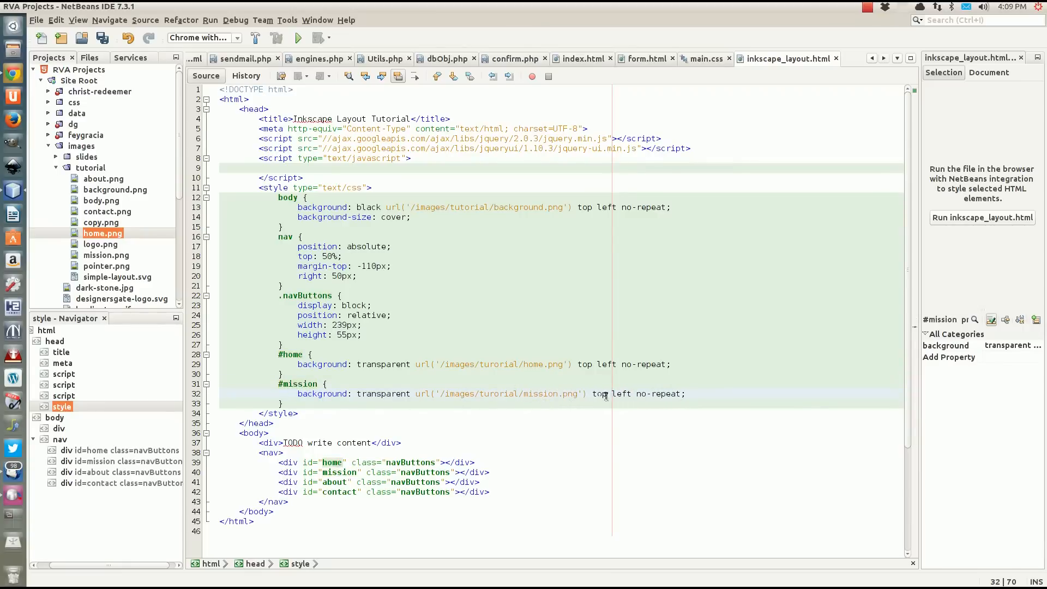
Duplicate the #mission rule below itself as an #about rule with about.png as its background image.
drag(284, 403, 283, 375)
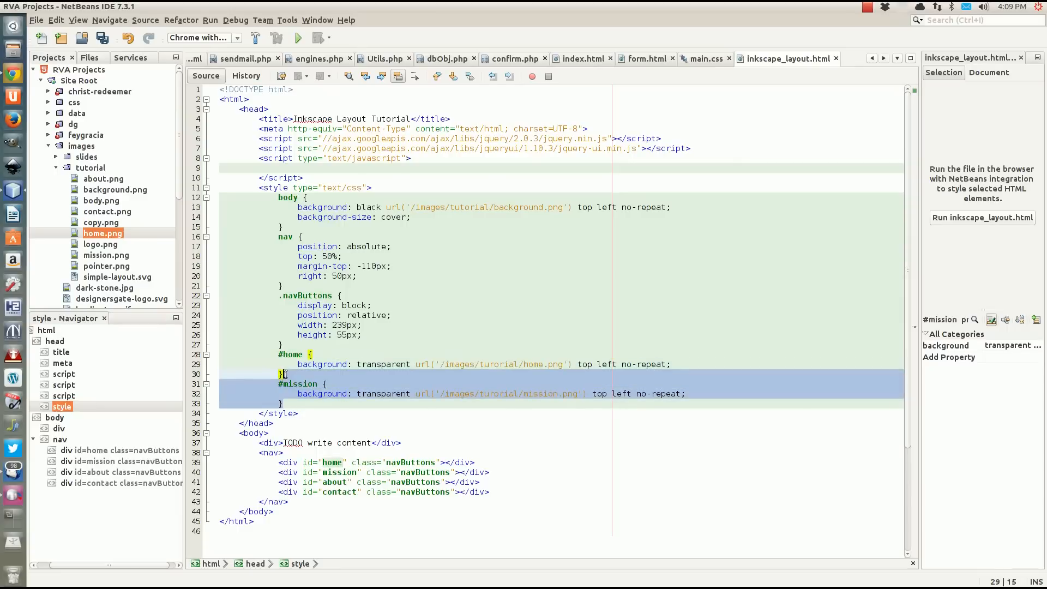
click(289, 393)
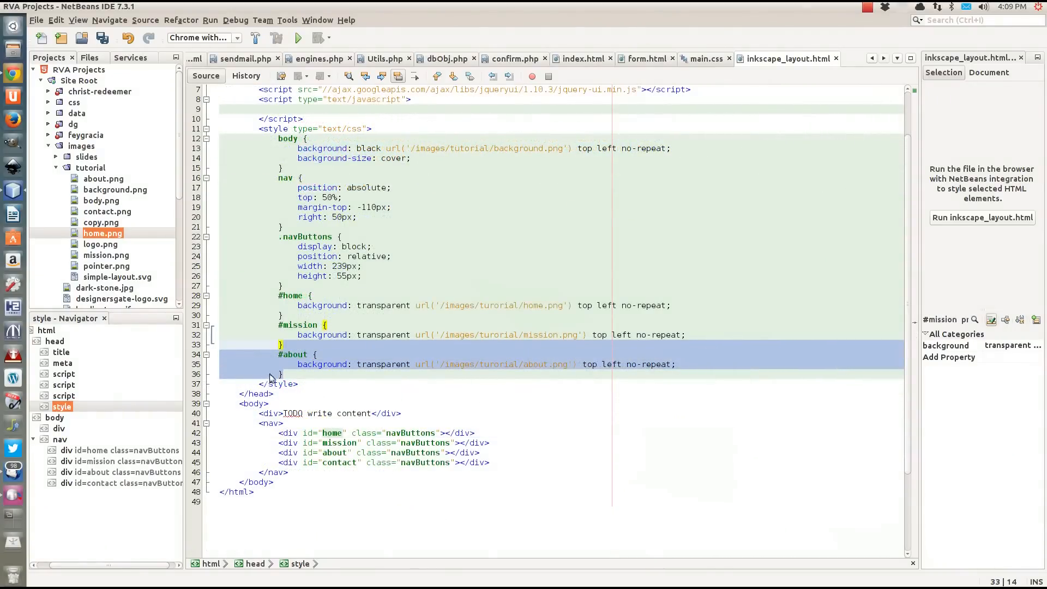
Duplicate the #about rule below itself as a #contact rule with contact.png as its background image, and save the file.
click(311, 379)
text(#about { background: transparent url('/images/turorial/about.png') top left no-repeat; })
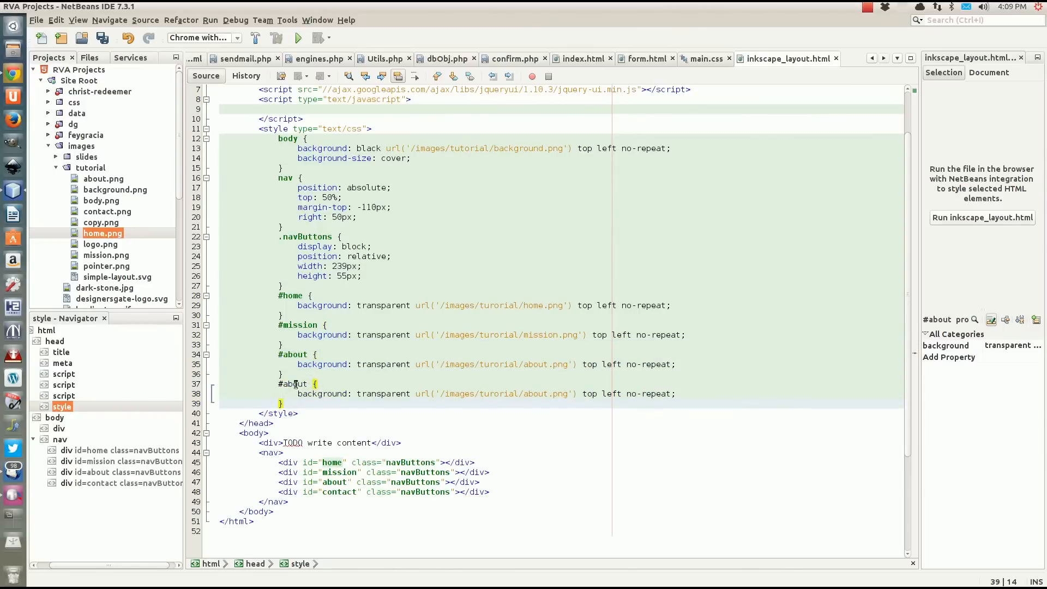
double_click(295, 384)
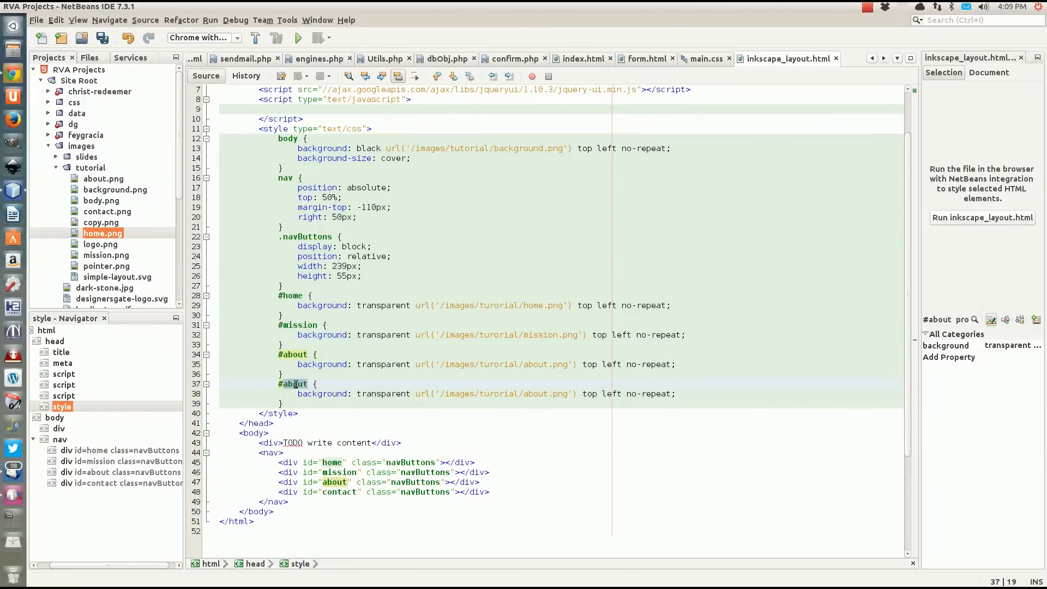
text(contact)
double_click(528, 393)
text(contac)
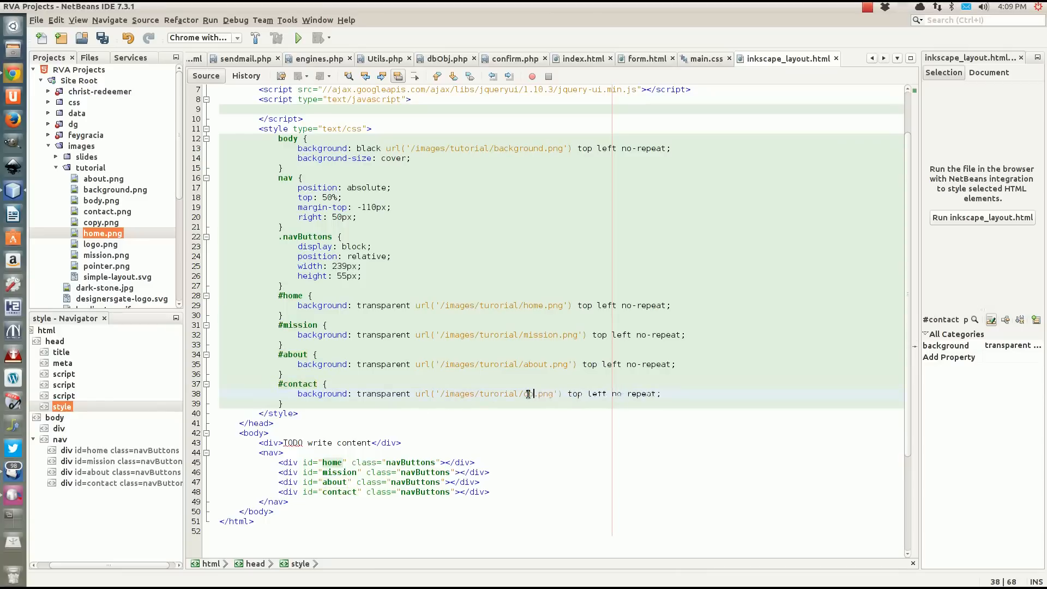
text(t)
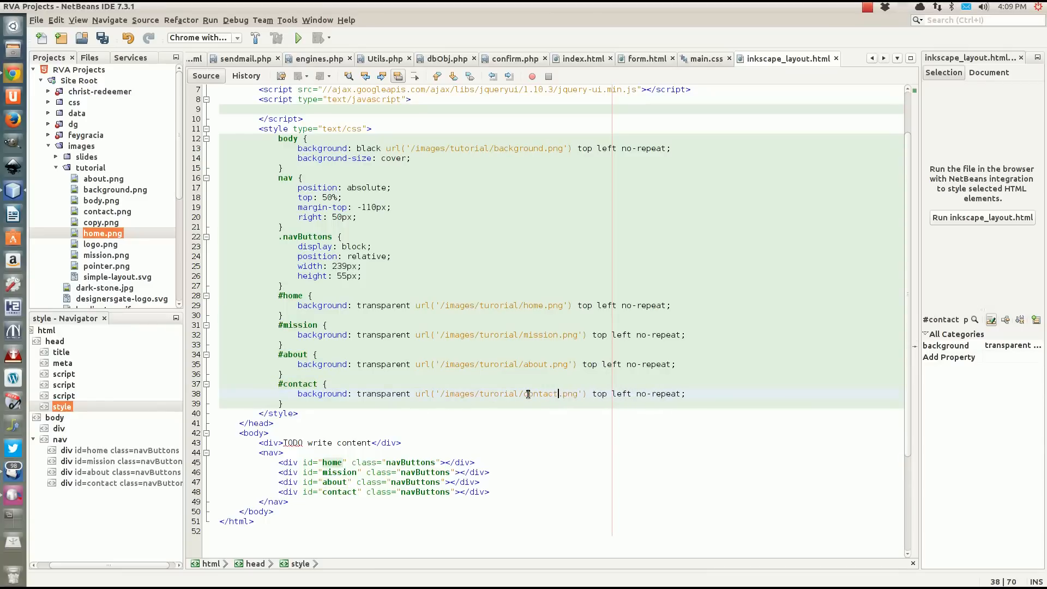
click(286, 405)
key(ctrl+s)
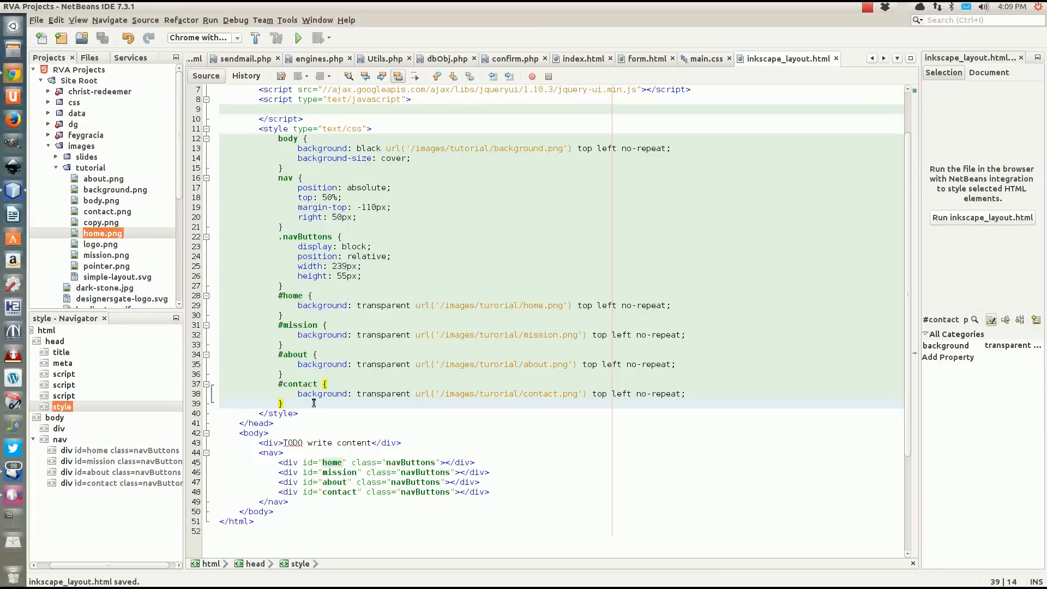
Add an empty .navButtons:hover rule directly below the .navButtons rule.
click(290, 286)
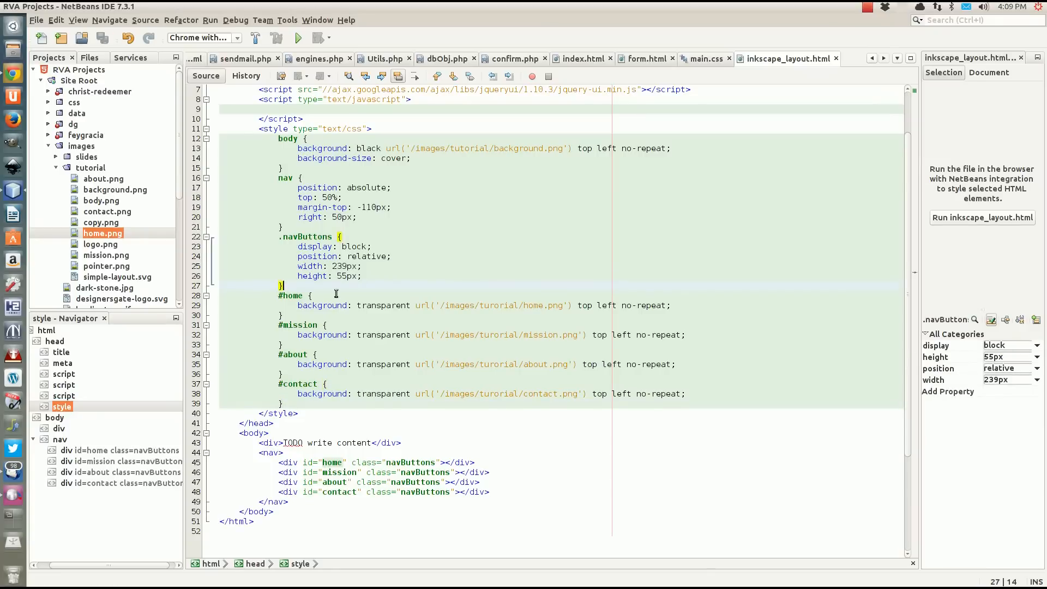
key(Return)
text(.na)
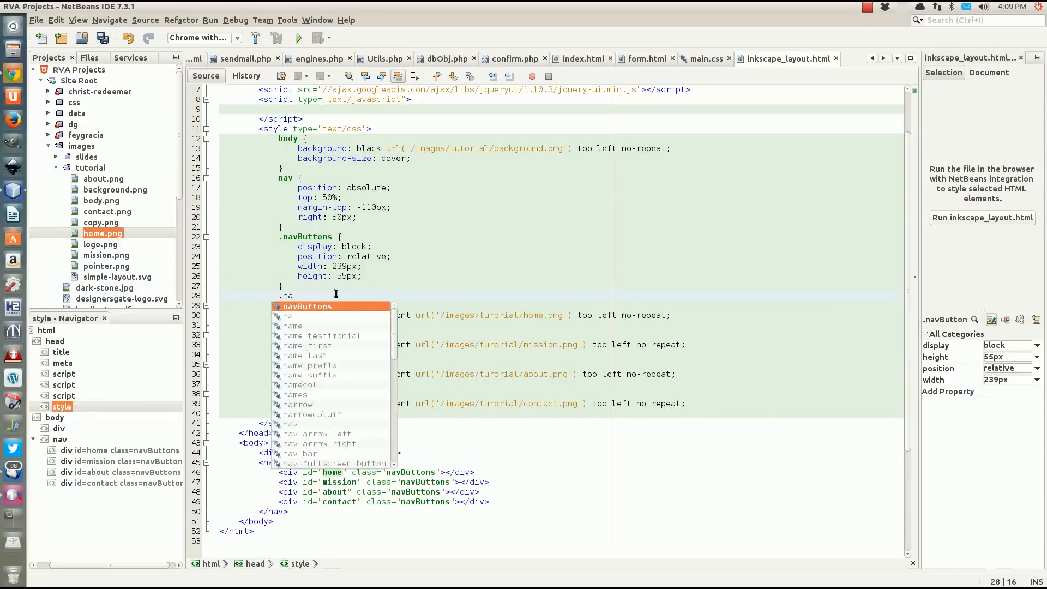
text(vButtons)
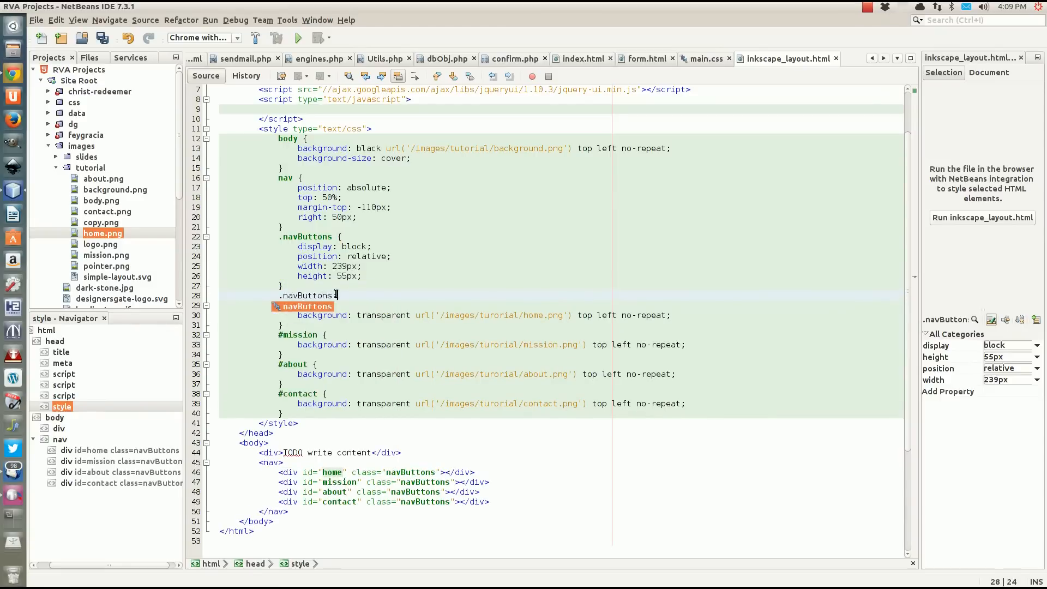
text(: hover {)
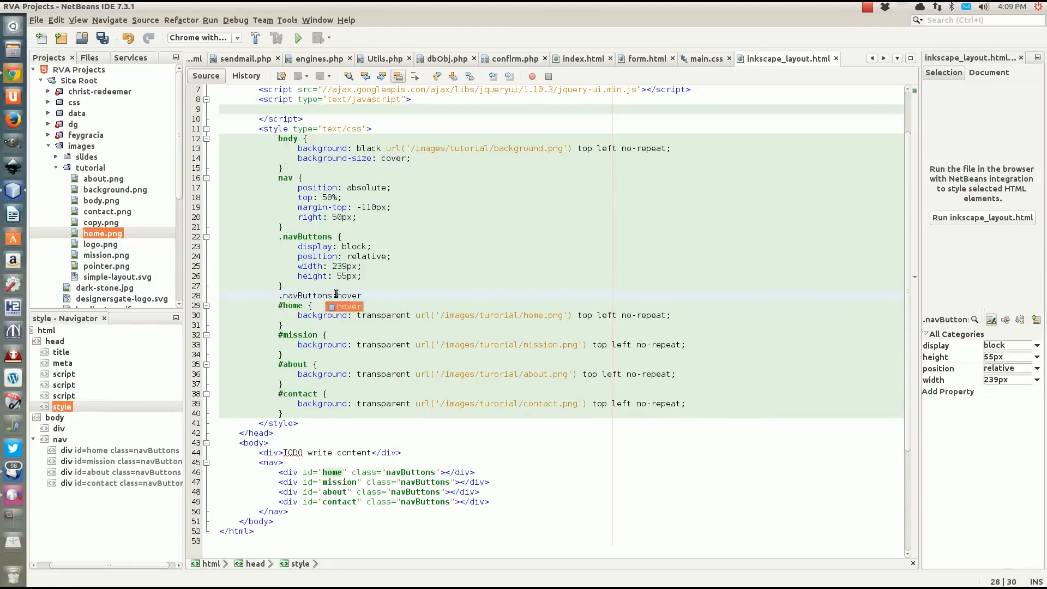
key(Return)
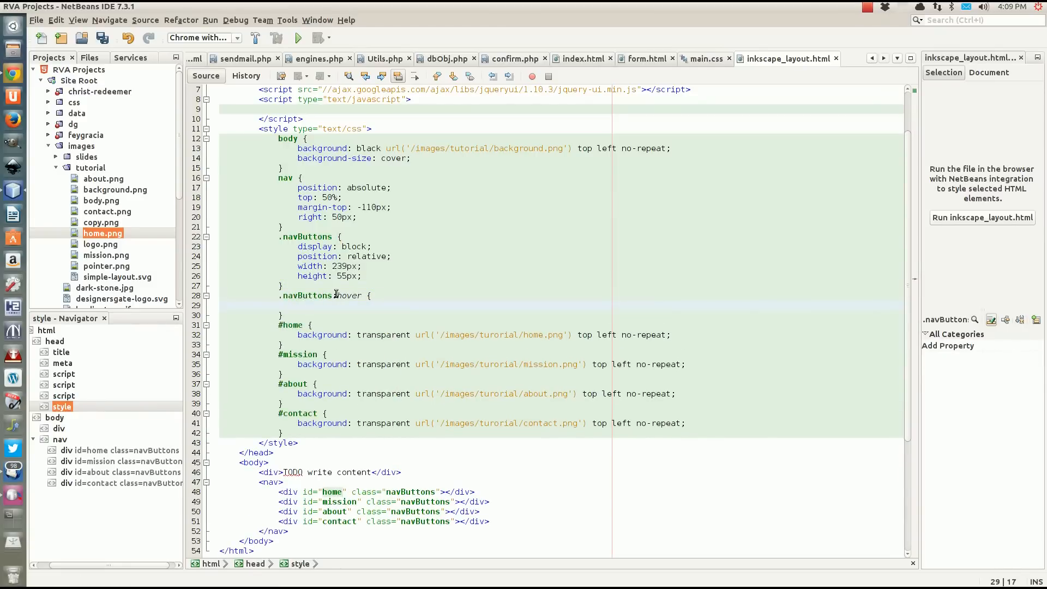
Give the .navButtons:hover rule a box-shadow of 0 0 10px white and save the file.
text(bo)
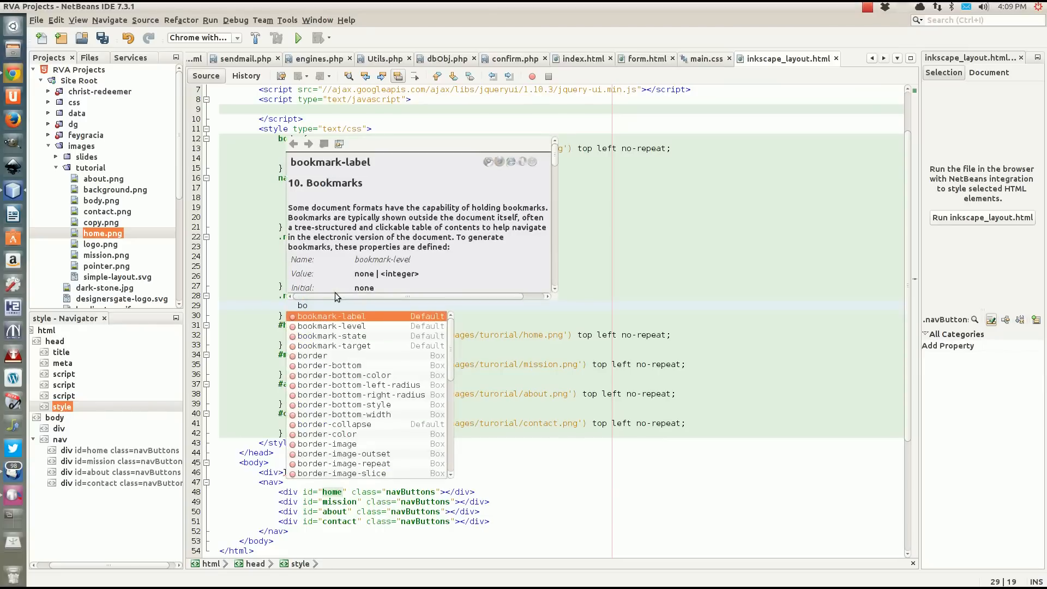
text(x)
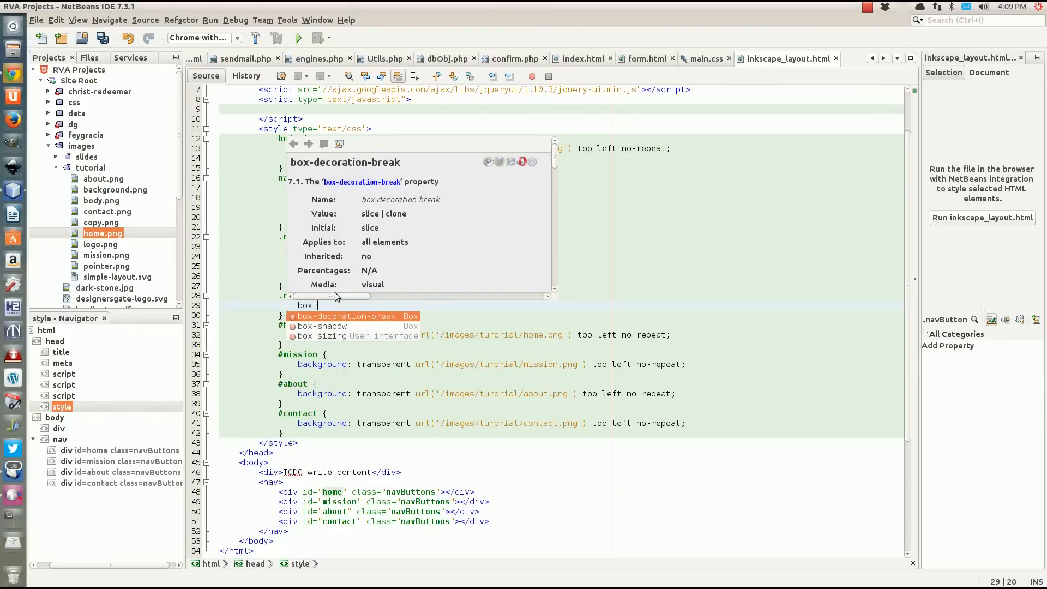
key(Down)
key(Return)
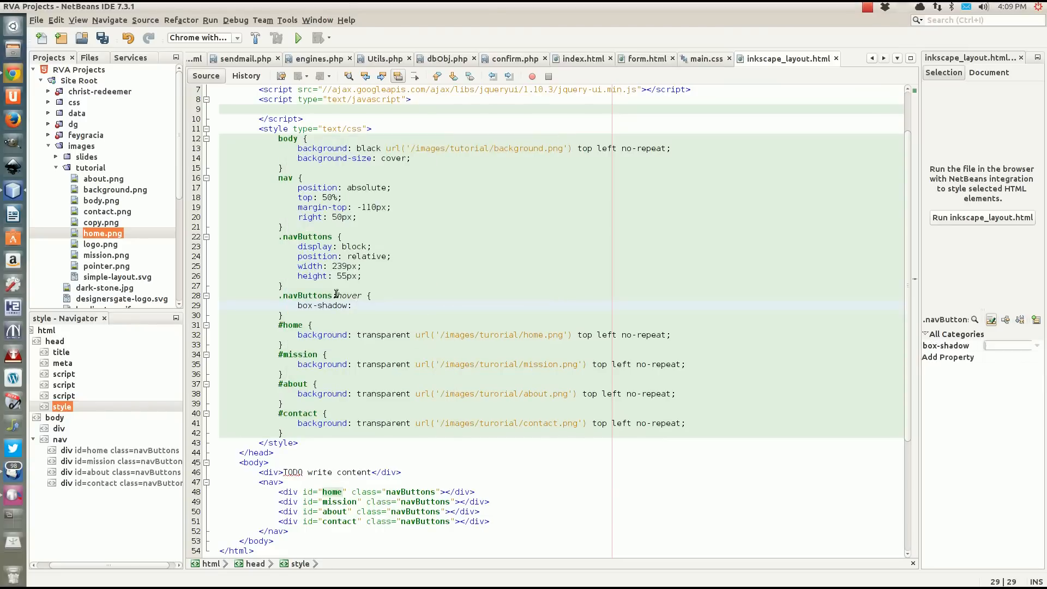
text(0 0)
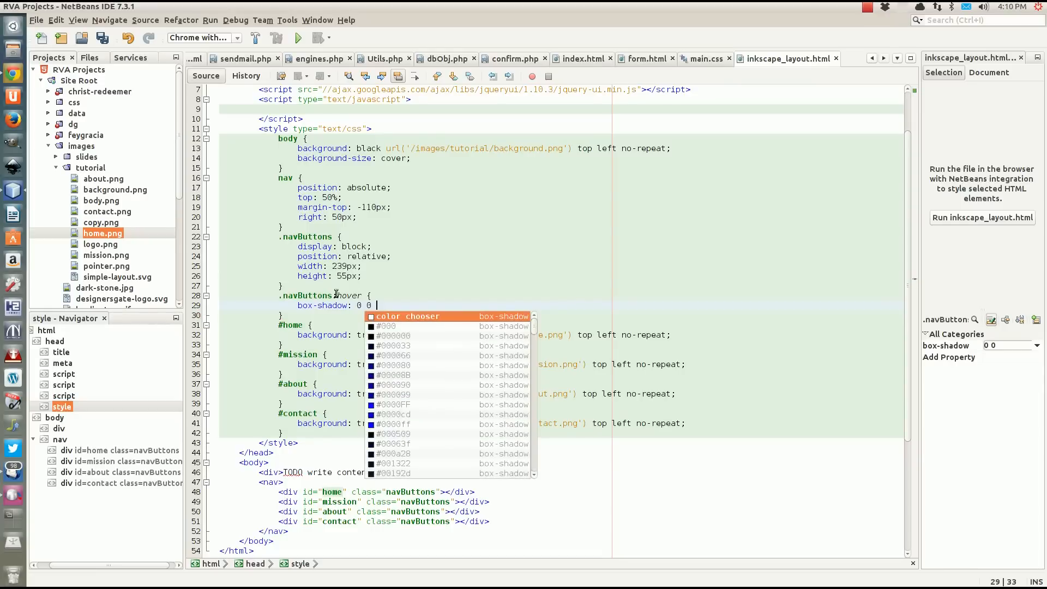
text( 10px wh)
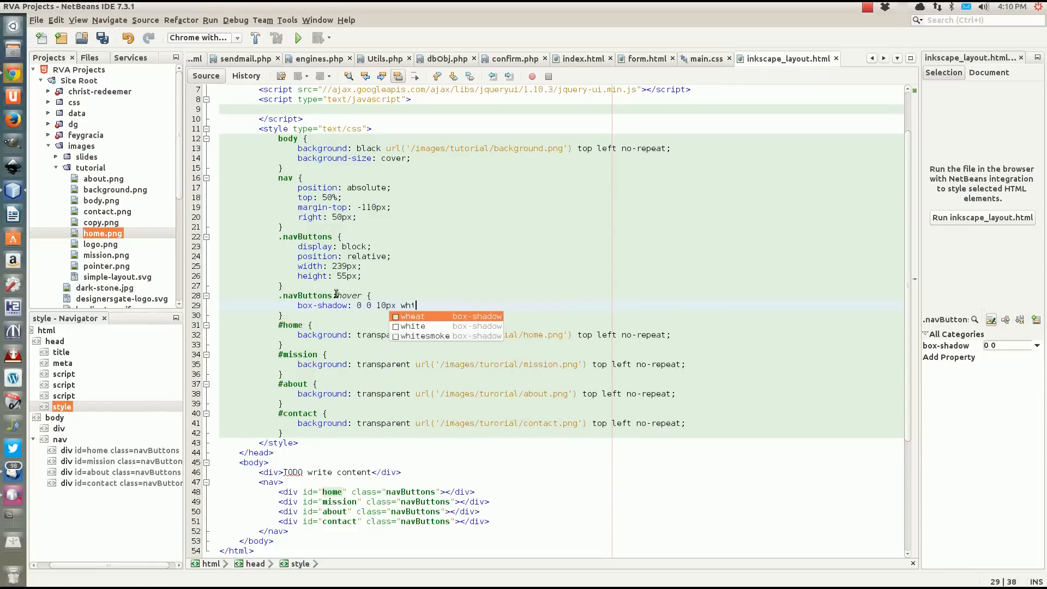
text(ite;)
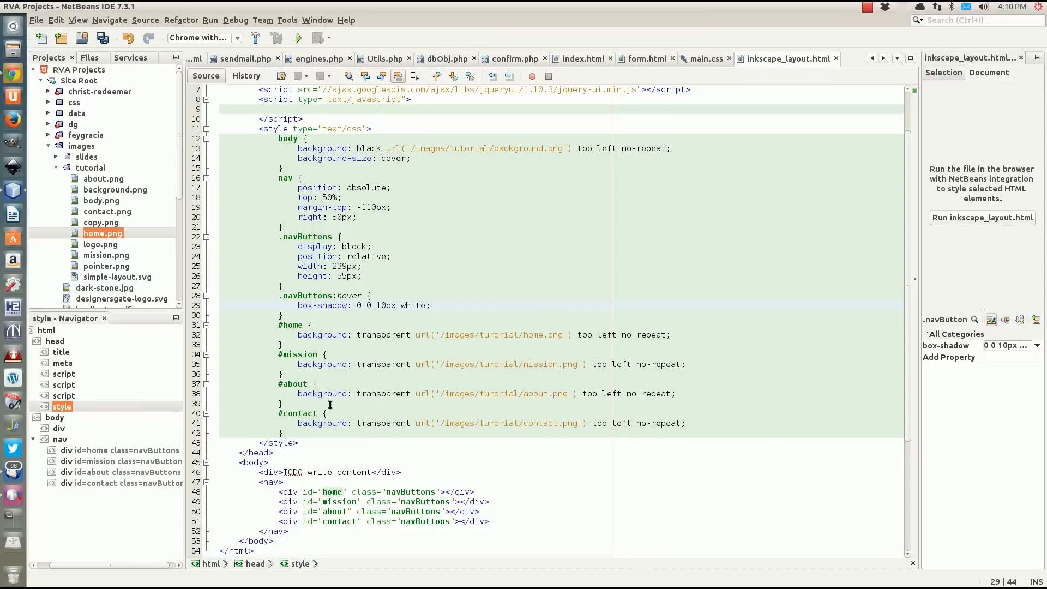
click(300, 430)
key(ctrl+s)
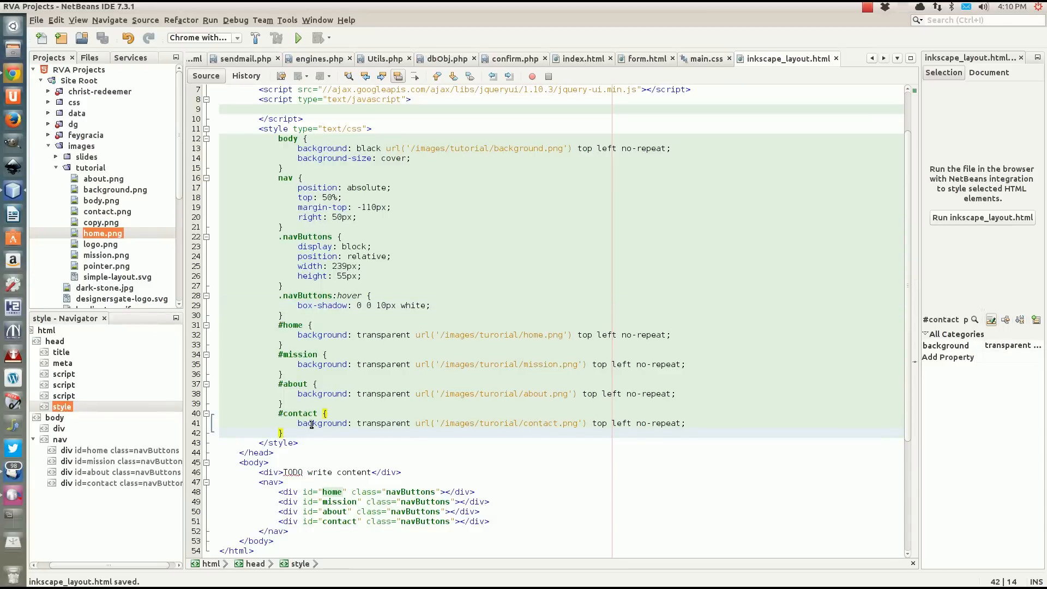
Switch to Chrome, reload inkscape_layout.html to check the navigation buttons, and return to the style code in NetBeans.
click(16, 81)
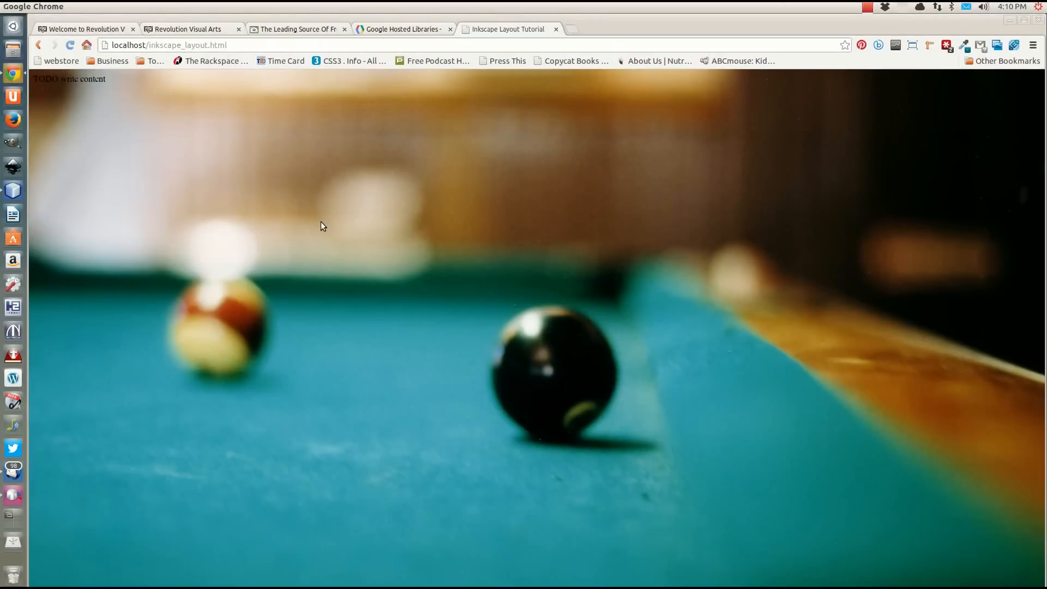
key(F5)
key(F5)
click(14, 54)
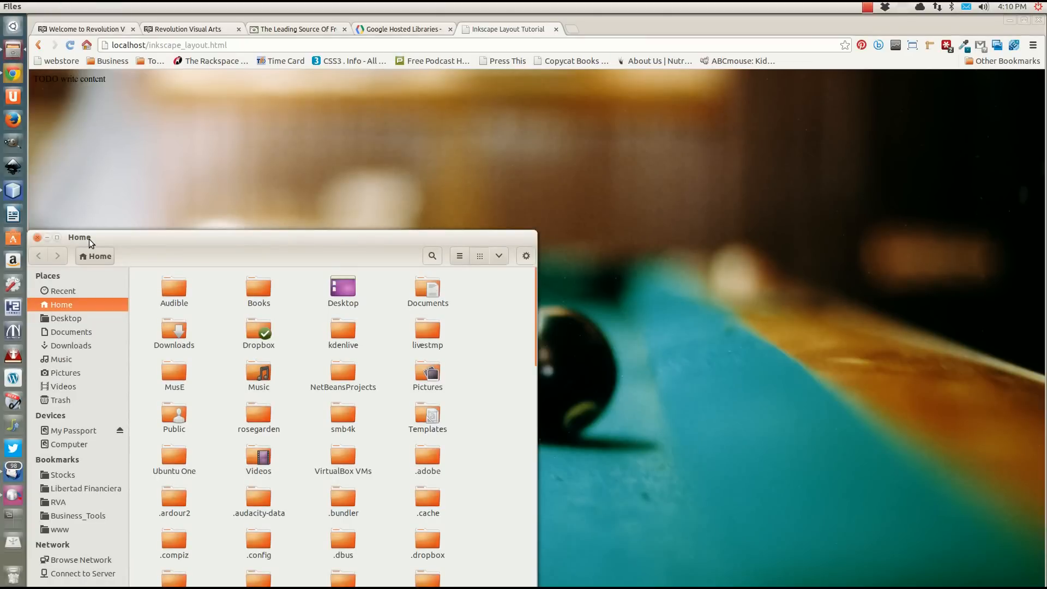
click(38, 238)
click(13, 192)
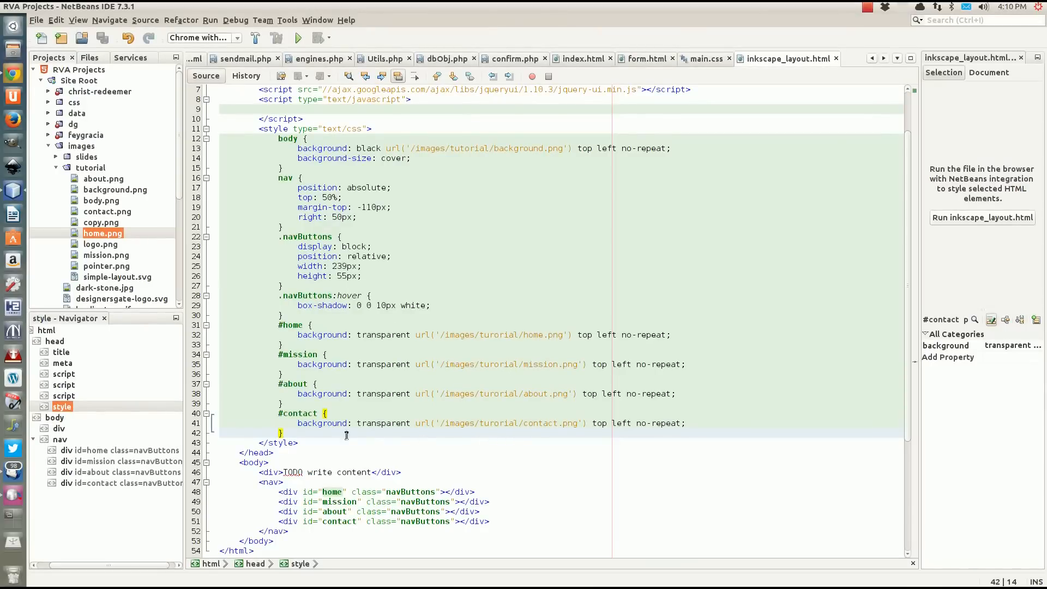
scroll(325, 421, down, 2)
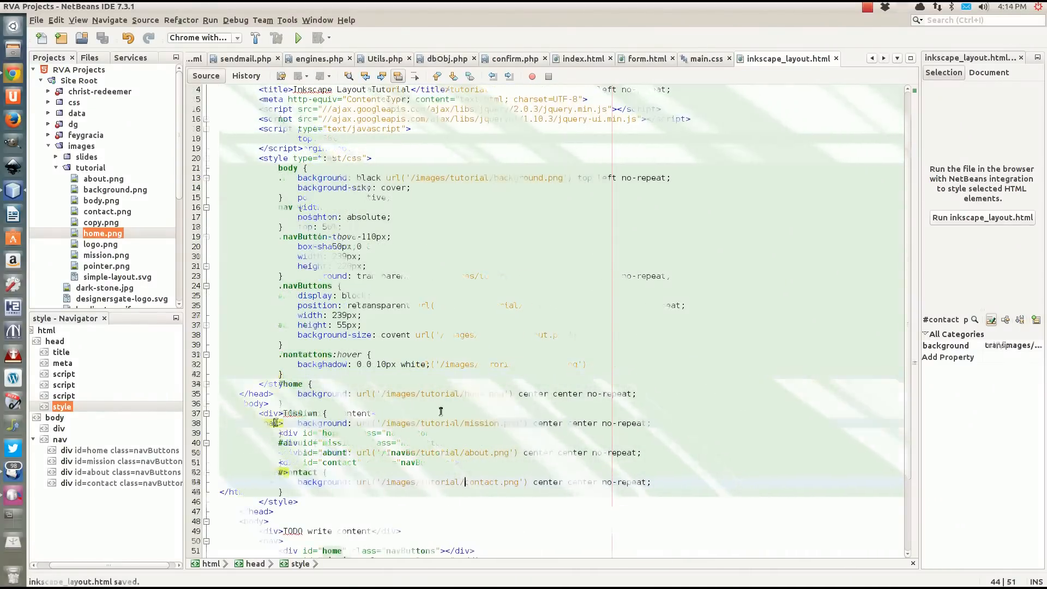
Switch to Chrome, close the developer tools and reload inkscape_layout.html to check the navigation buttons.
click(13, 75)
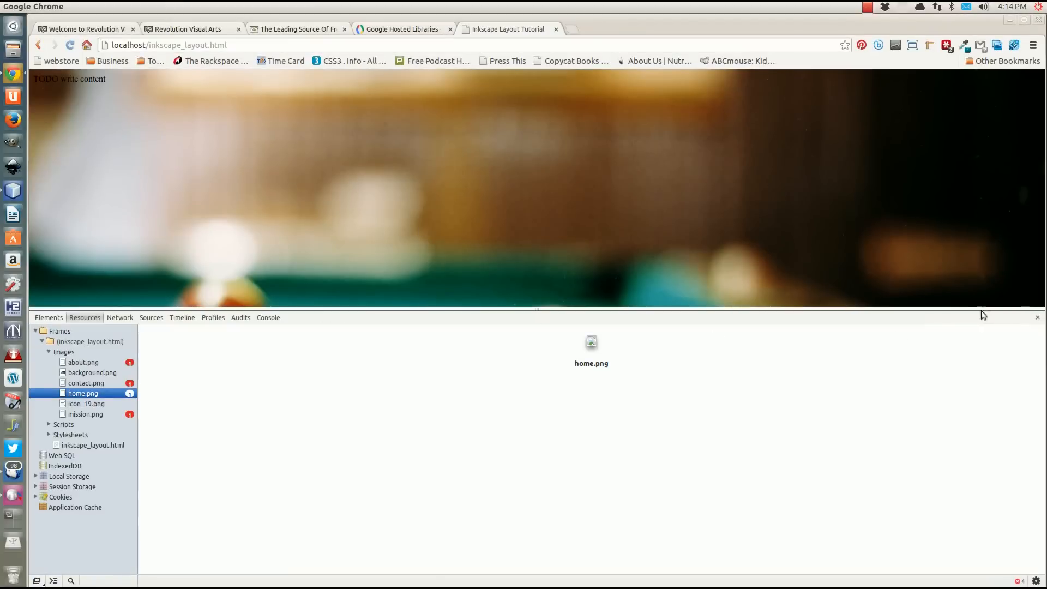
click(1038, 317)
key(ctrl+r)
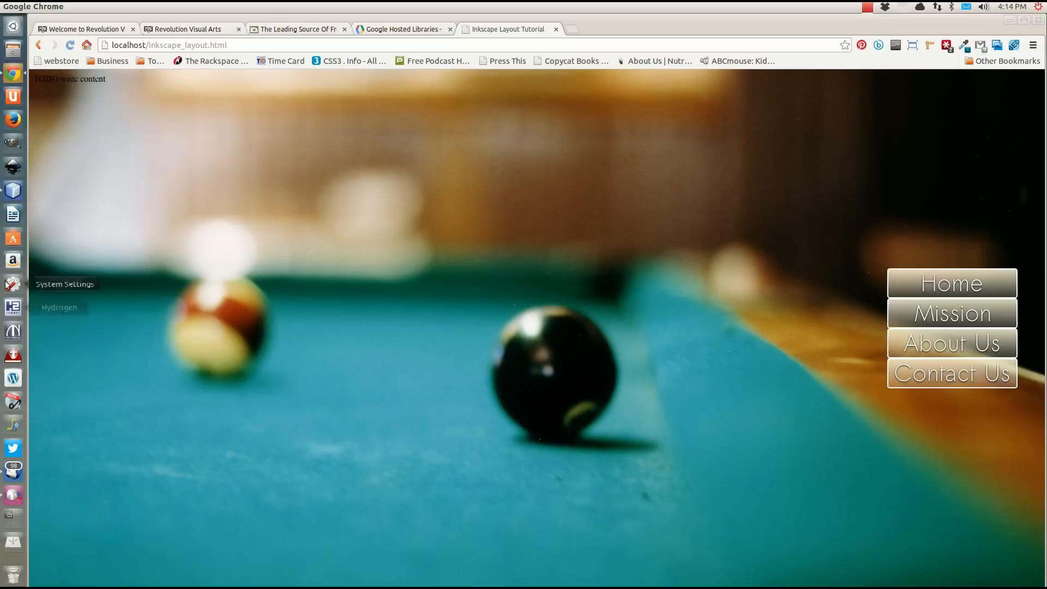
Switch to NetBeans and replace the TODO placeholder div in the body with an empty header element above the nav.
click(13, 190)
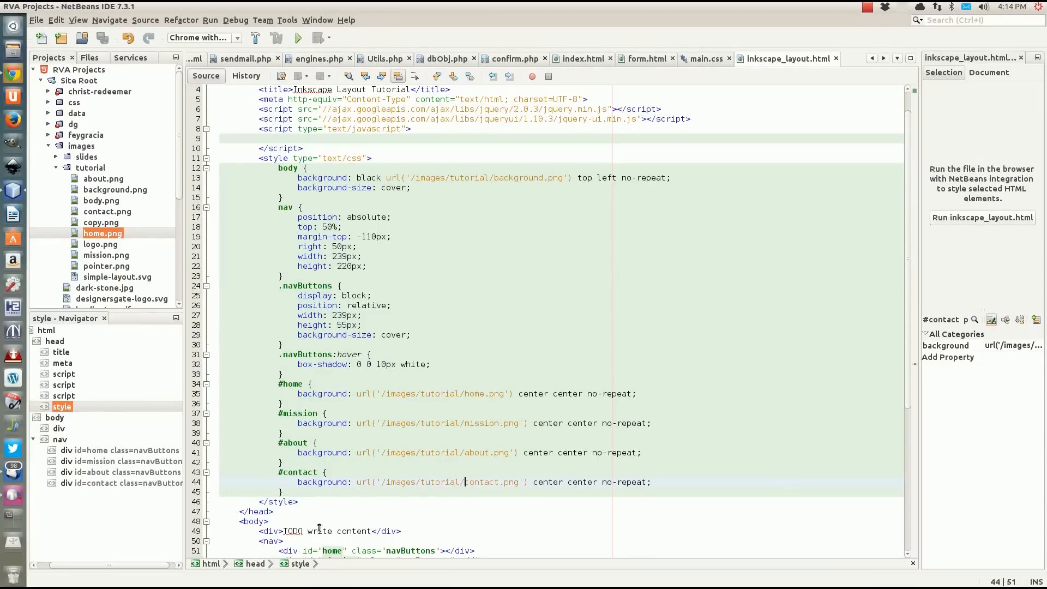
drag(431, 531, 415, 518)
key(BackSpace)
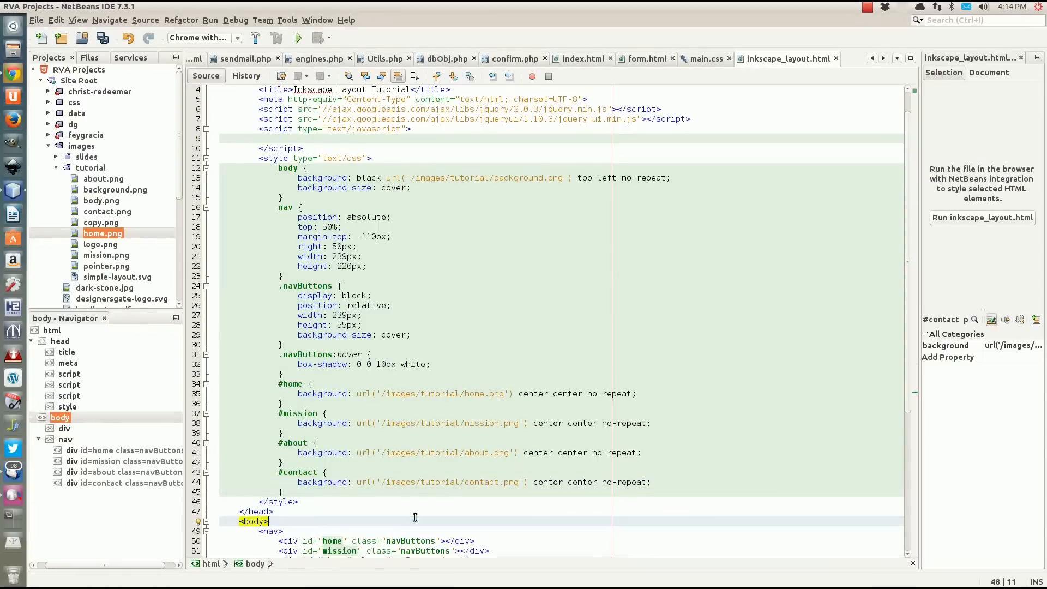
key(Return)
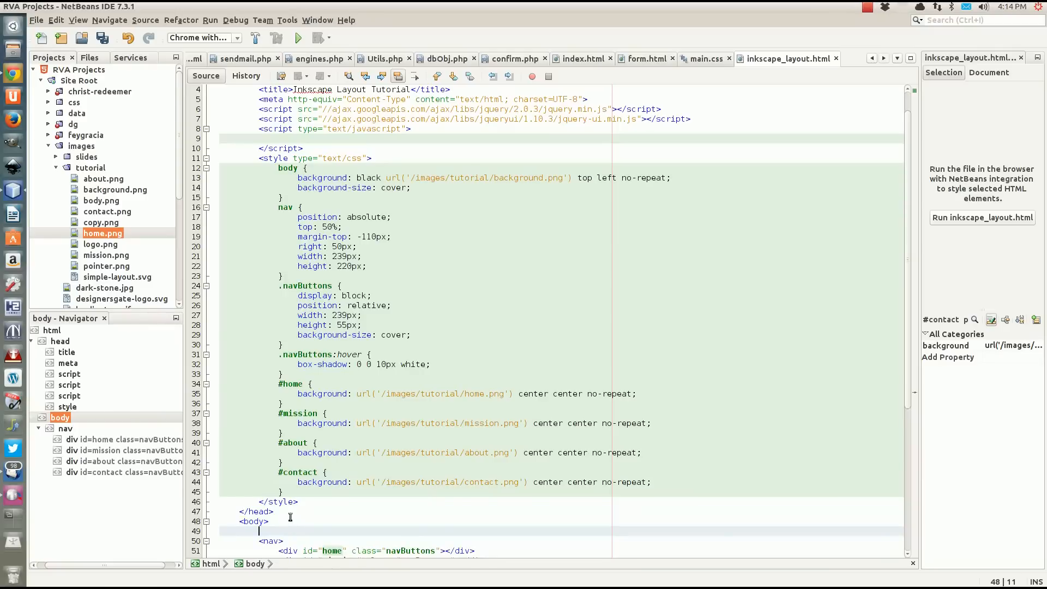
text(<heade)
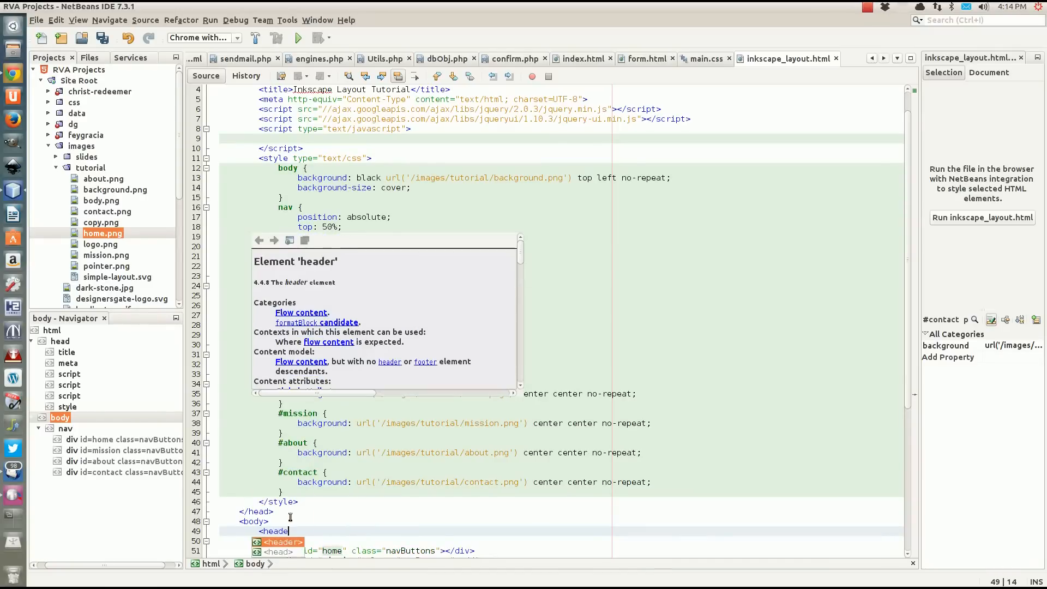
text(r>)
key(Return)
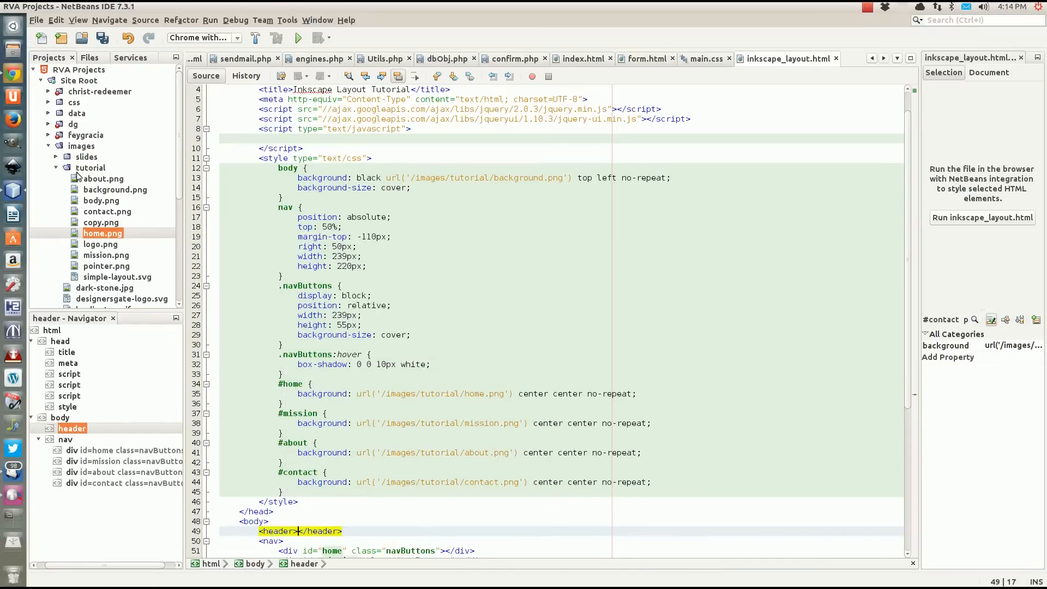
Look up the dimensions of logo.png and add a header rule below the body rule with a width of 564px.
click(92, 244)
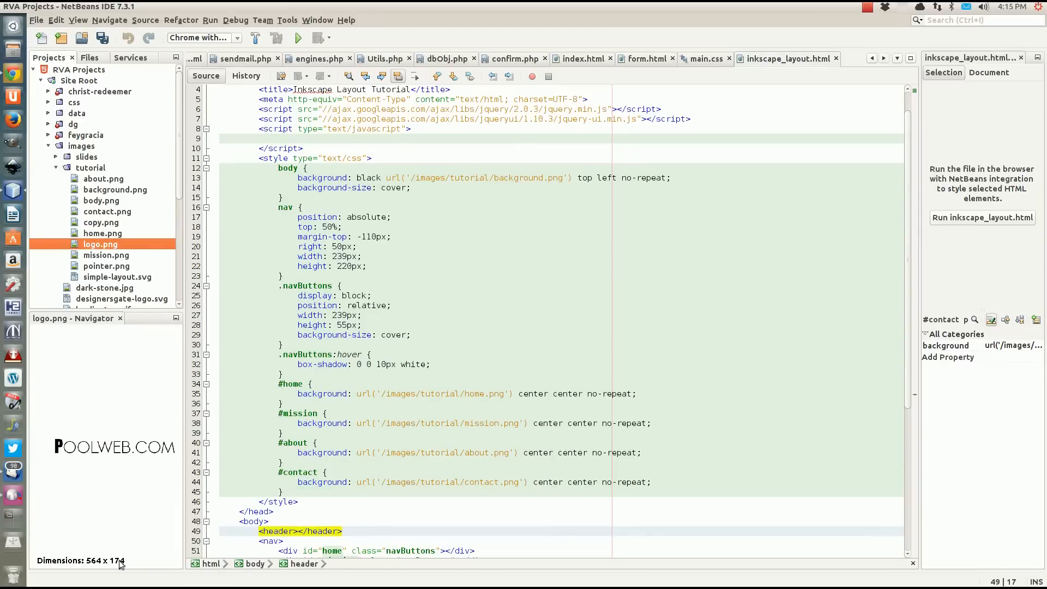
click(299, 200)
key(Return)
text(head)
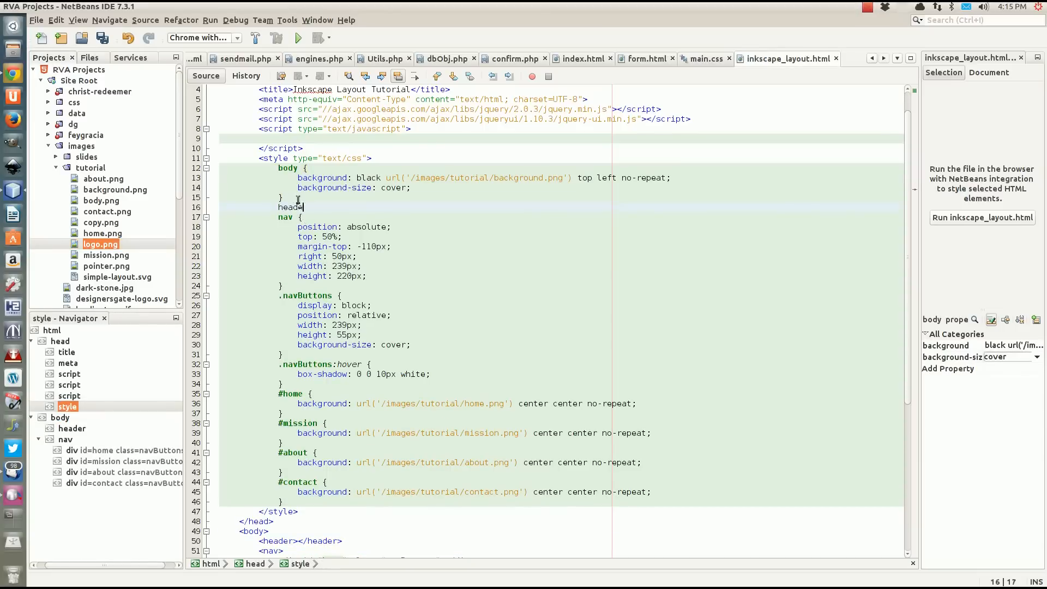
text(er {})
key(Return)
text(width: )
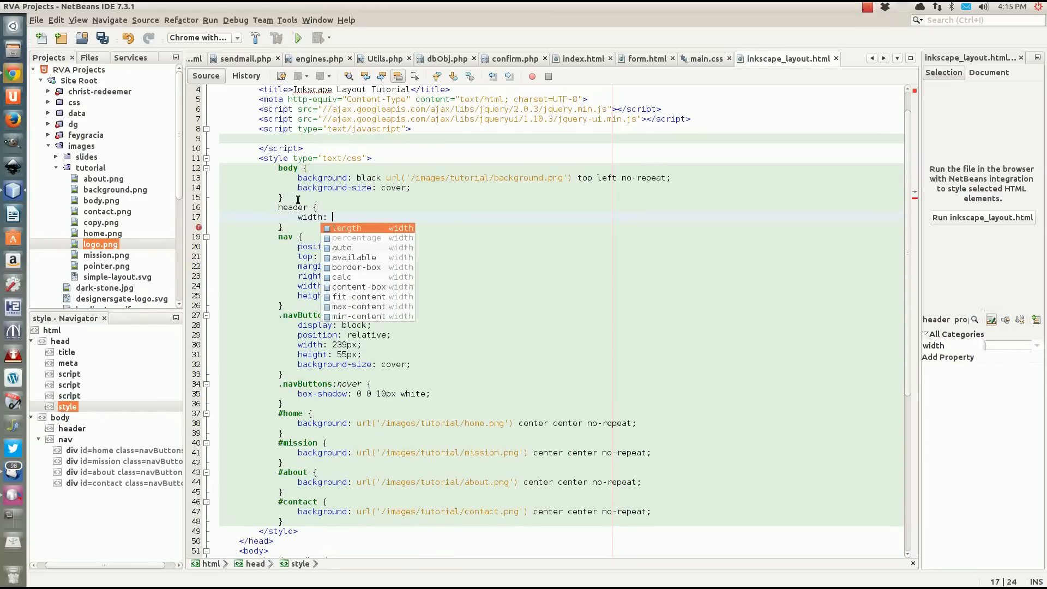
text(564)
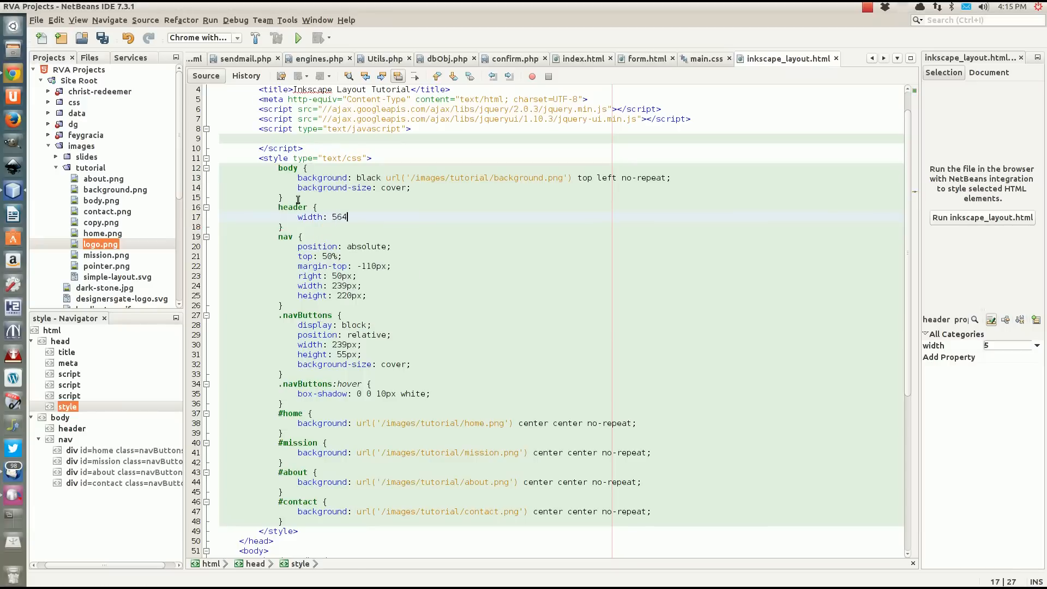
text(px;)
key(Return)
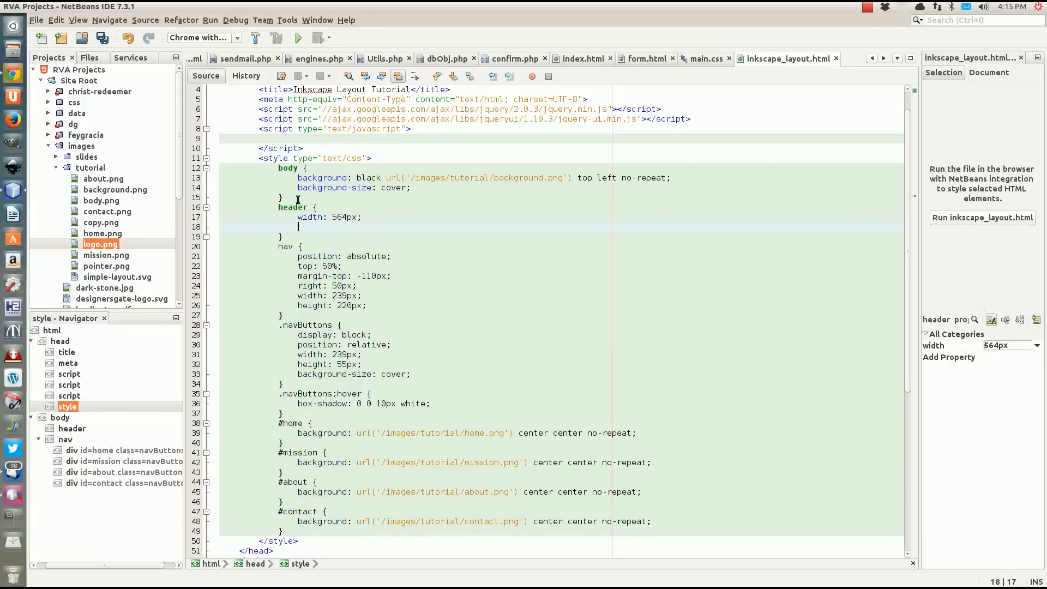
Recheck the logo.png dimensions and set the header rule's height to 174px.
text(height:)
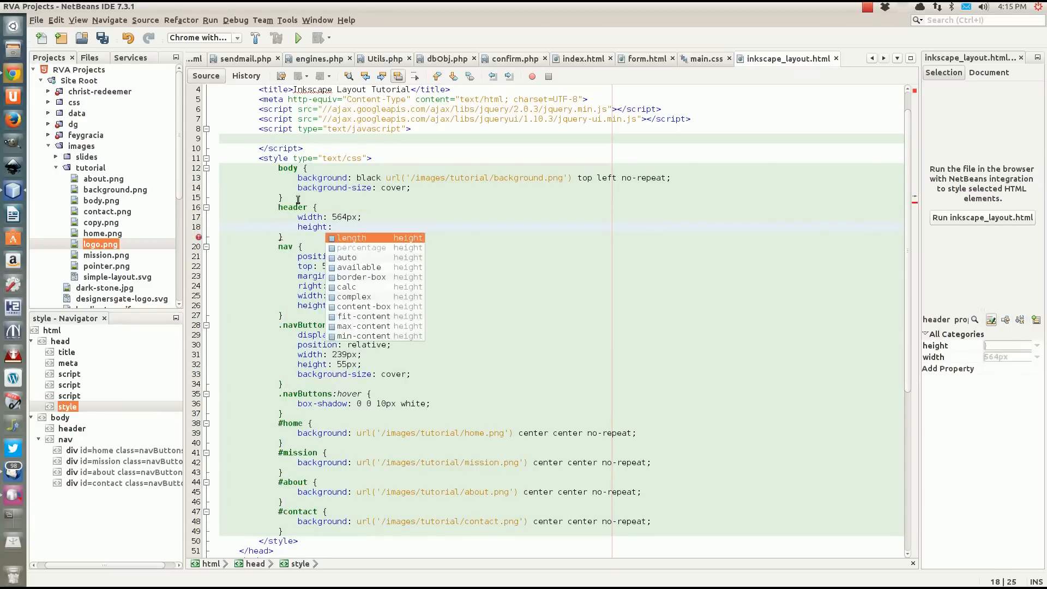
click(94, 247)
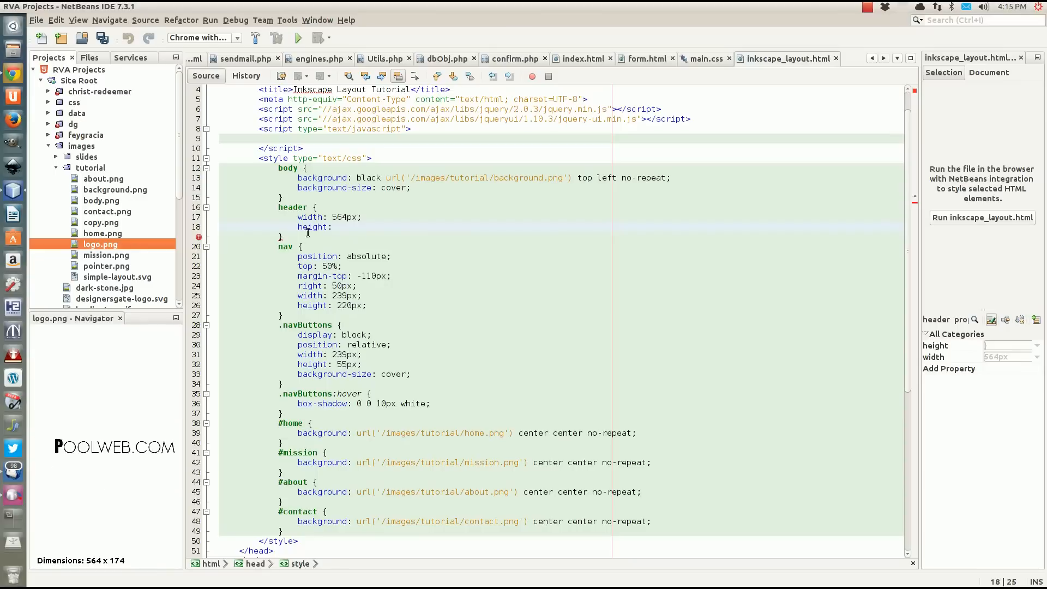
click(342, 226)
text(174)
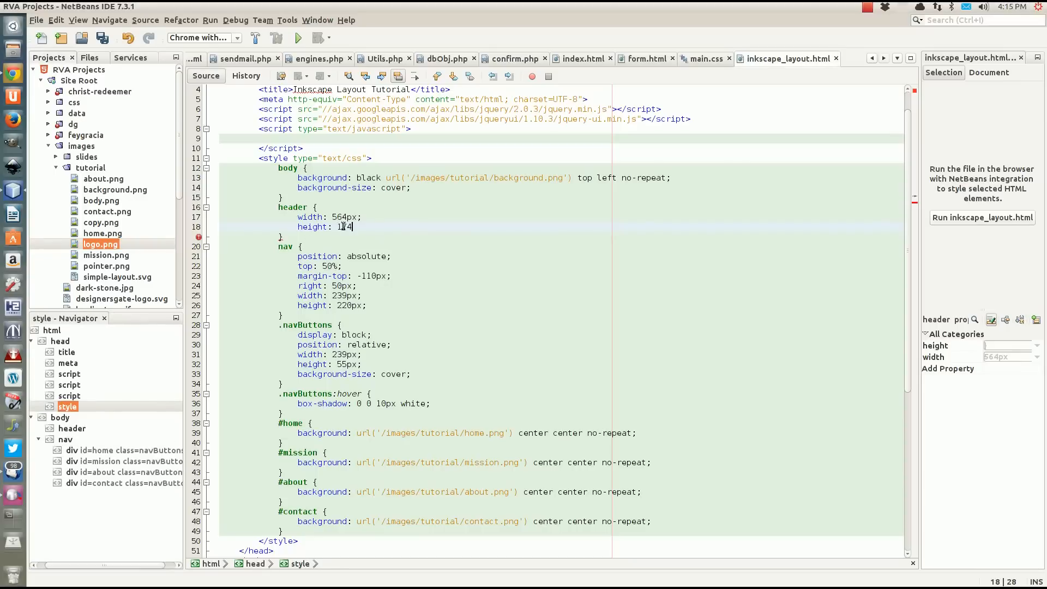
text(px;)
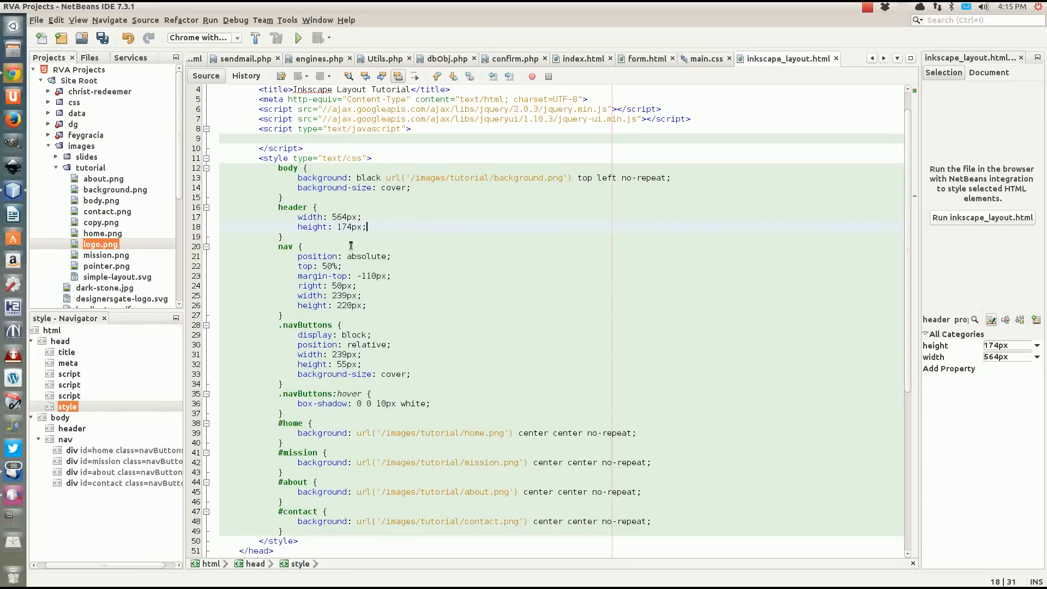
key(Return)
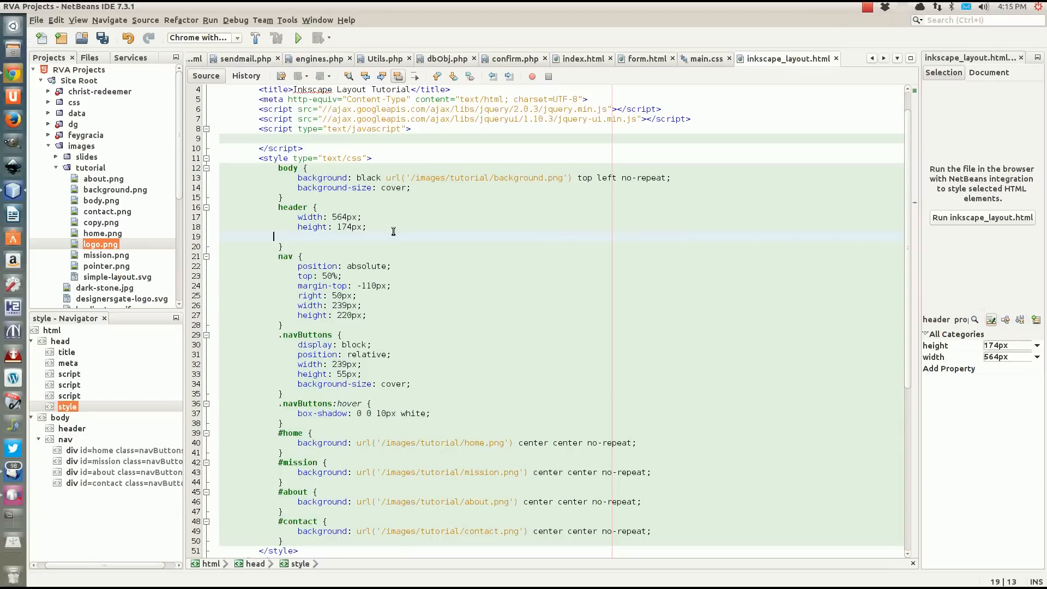
key(BackSpace)
key(BackSpace)
Add position: relative as the first declaration in the header rule.
click(326, 207)
key(Return)
text(p)
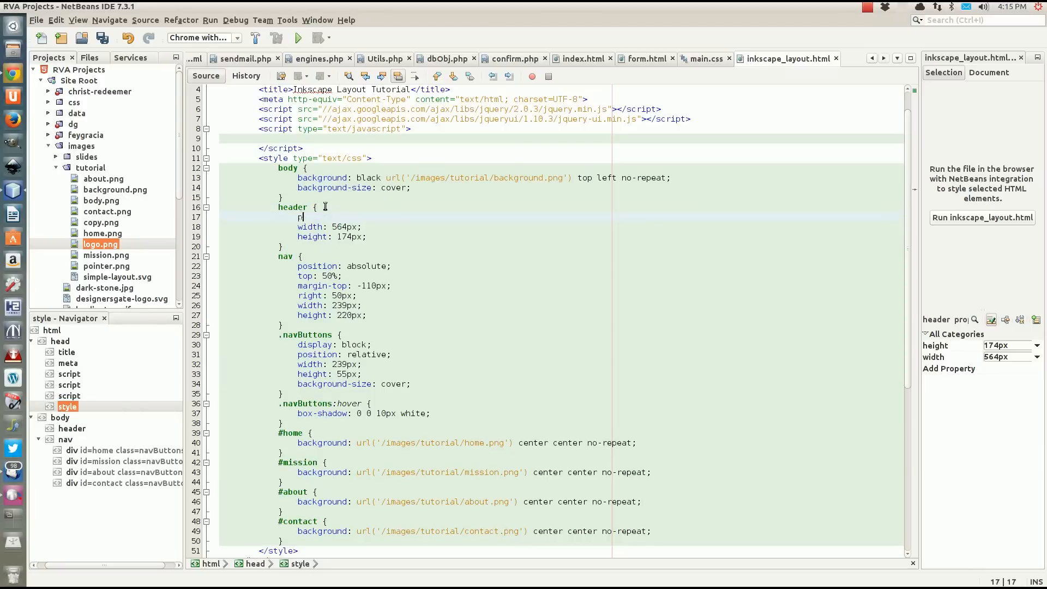
text(osition: relative;)
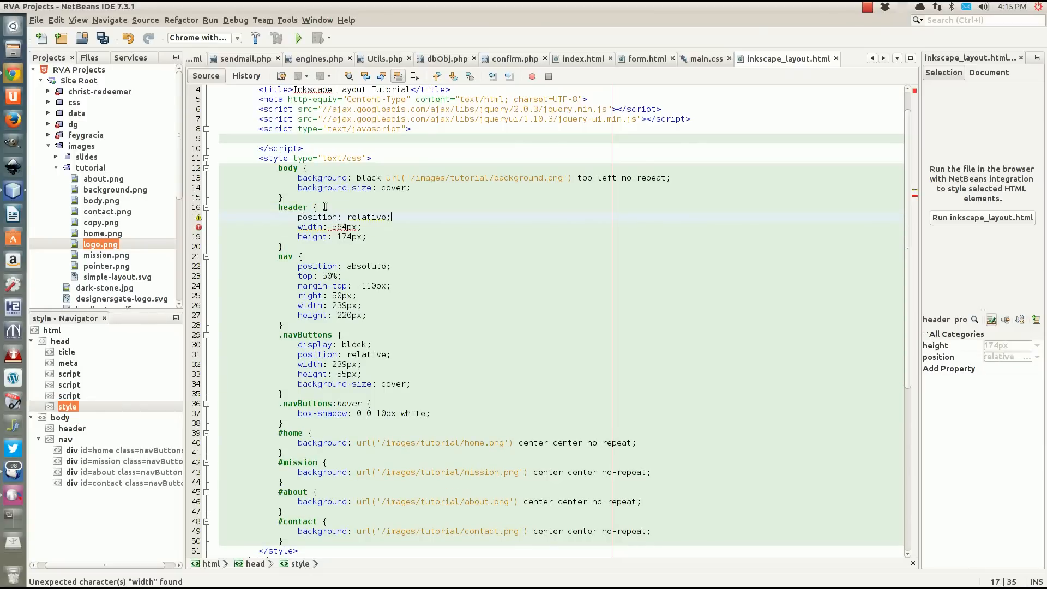
Add top: 50px and left: 50px below the header rule's position declaration and save the file.
key(Return)
text(top)
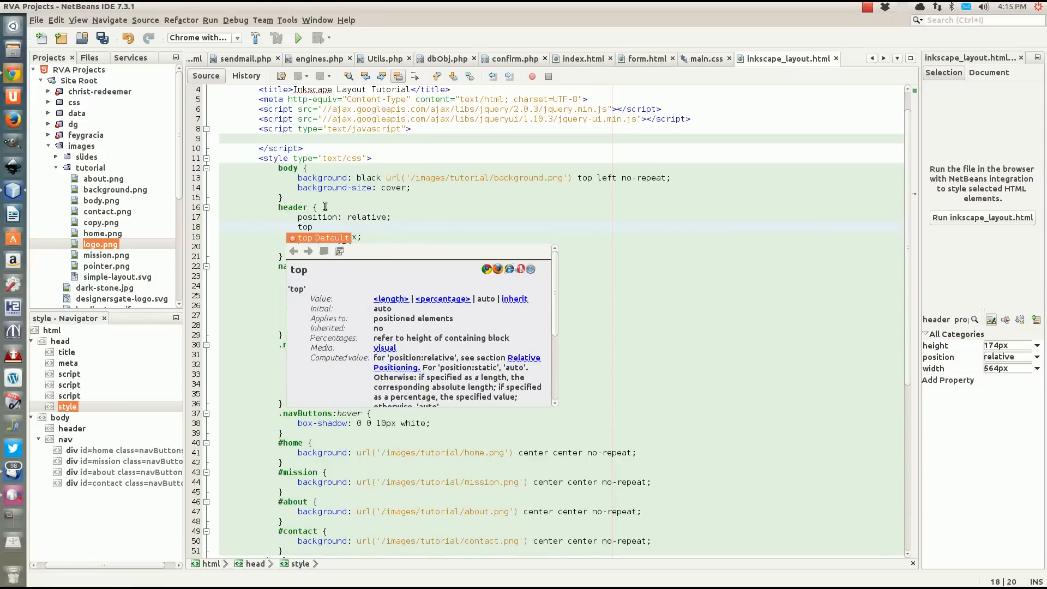
text(: 50px)
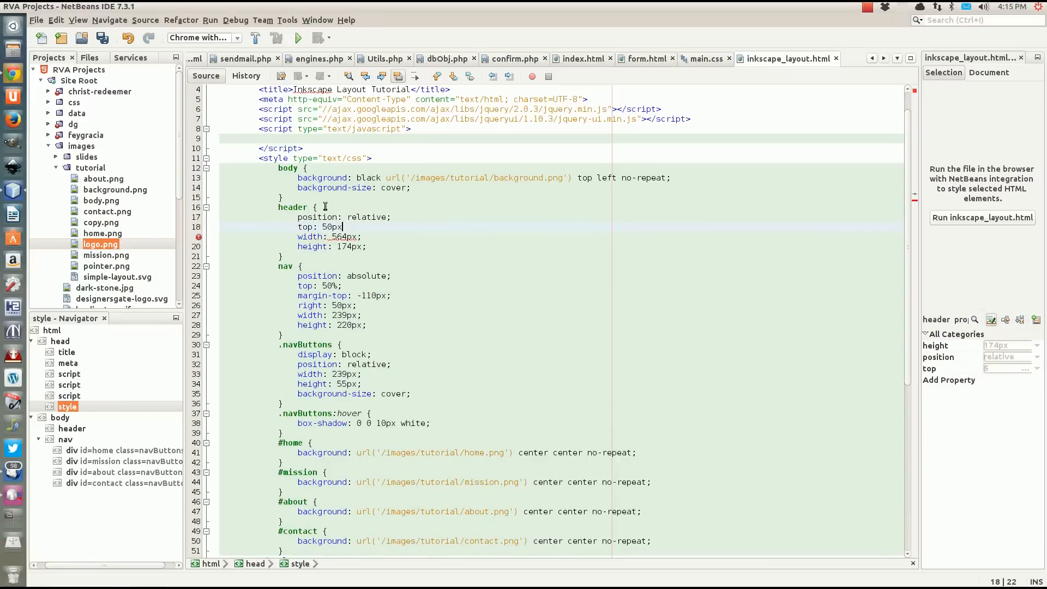
text(;)
key(Return)
text(left: )
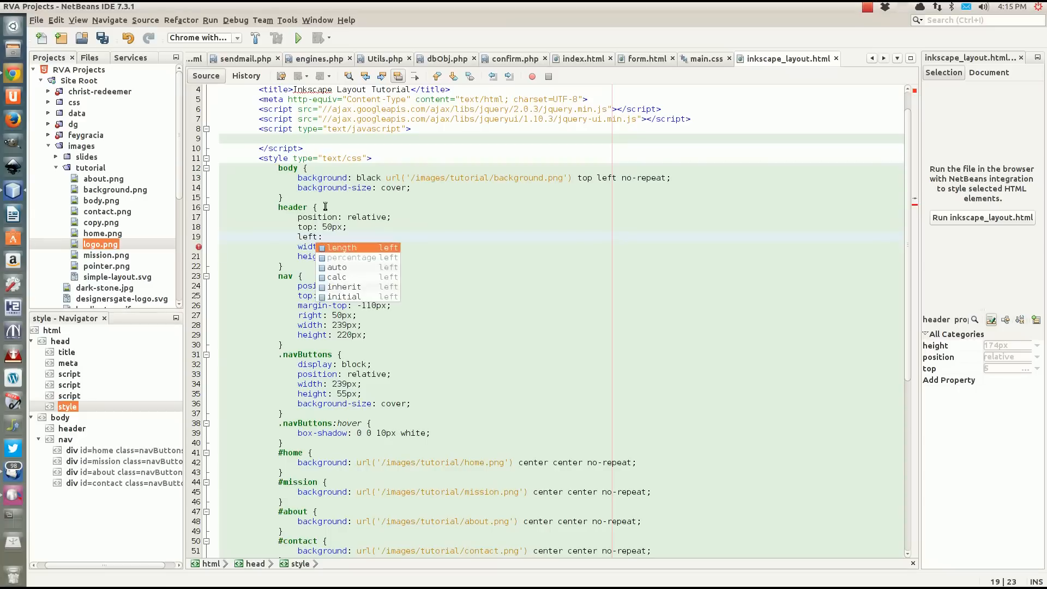
text(50px;)
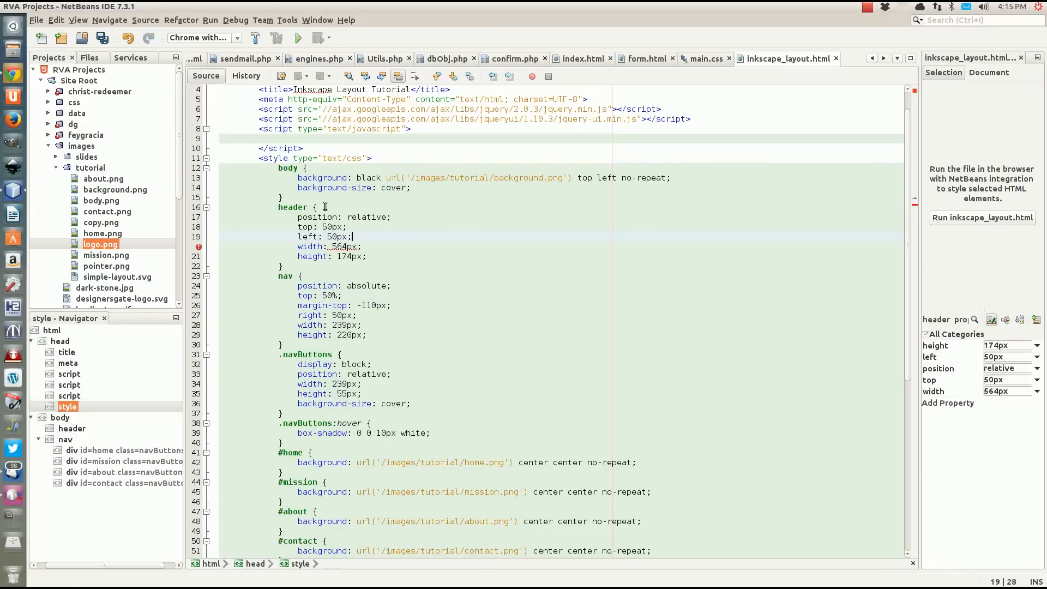
scroll(395, 252, down, 6)
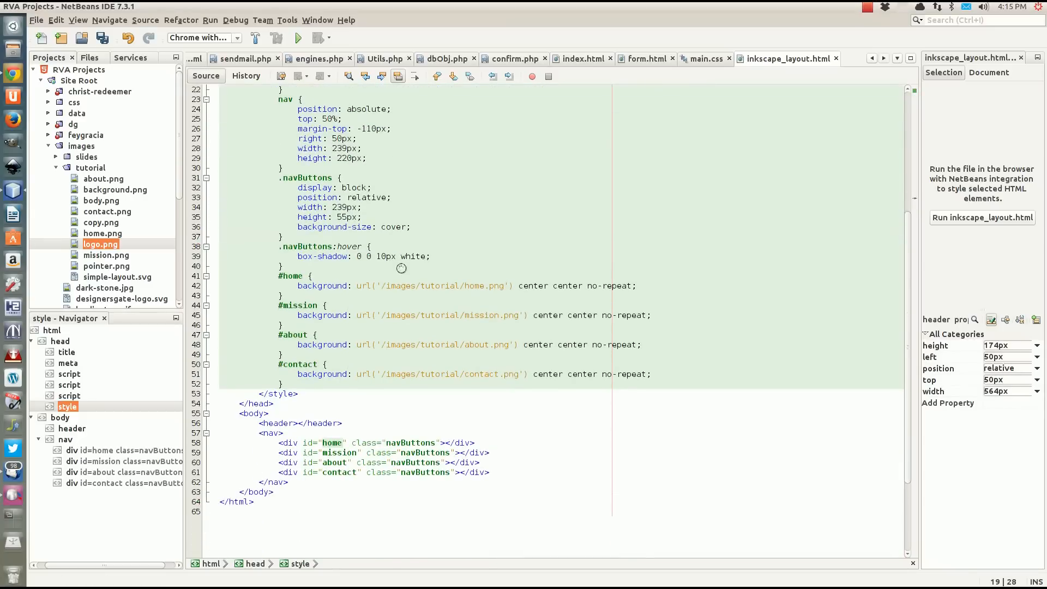
key(ctrl+s)
Insert a background declaration at the start of the header rule with an empty url() followed by top left no-repeat.
scroll(402, 283, up, 5)
scroll(404, 300, down, 2)
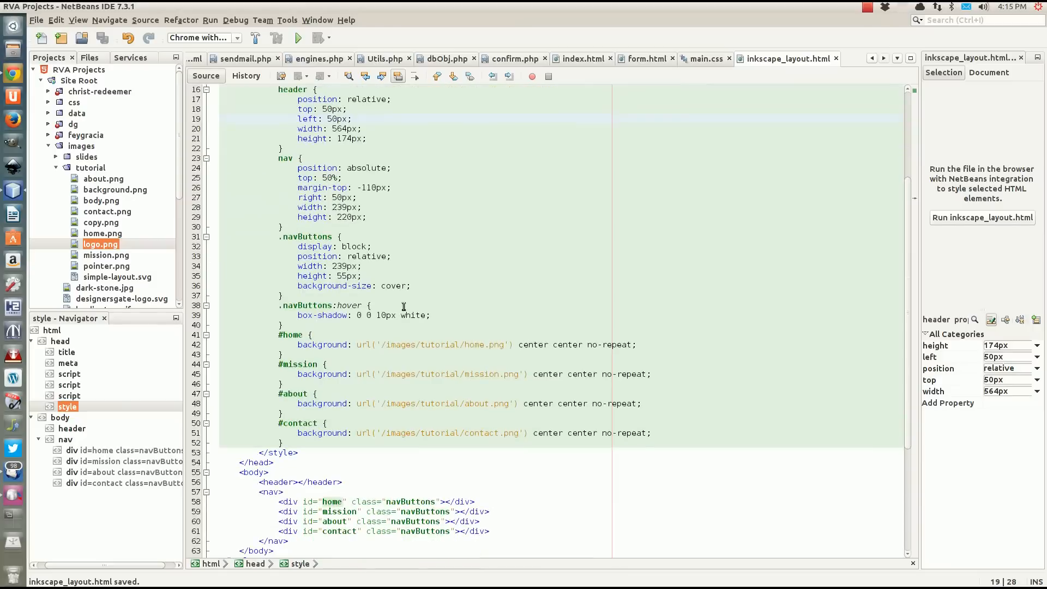
scroll(392, 330, down, 6)
scroll(392, 331, up, 5)
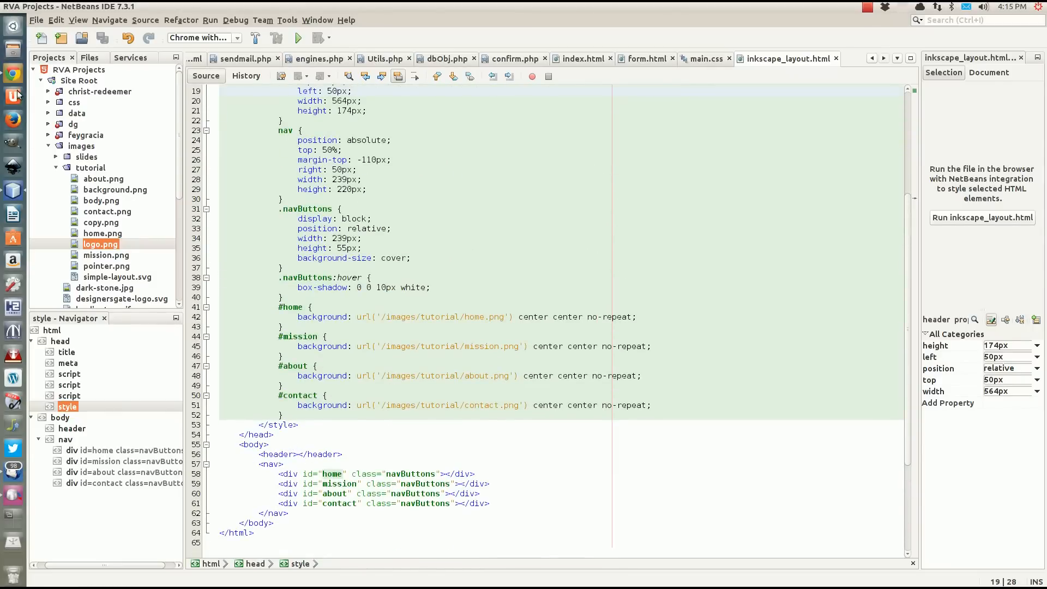
scroll(260, 252, up, 4)
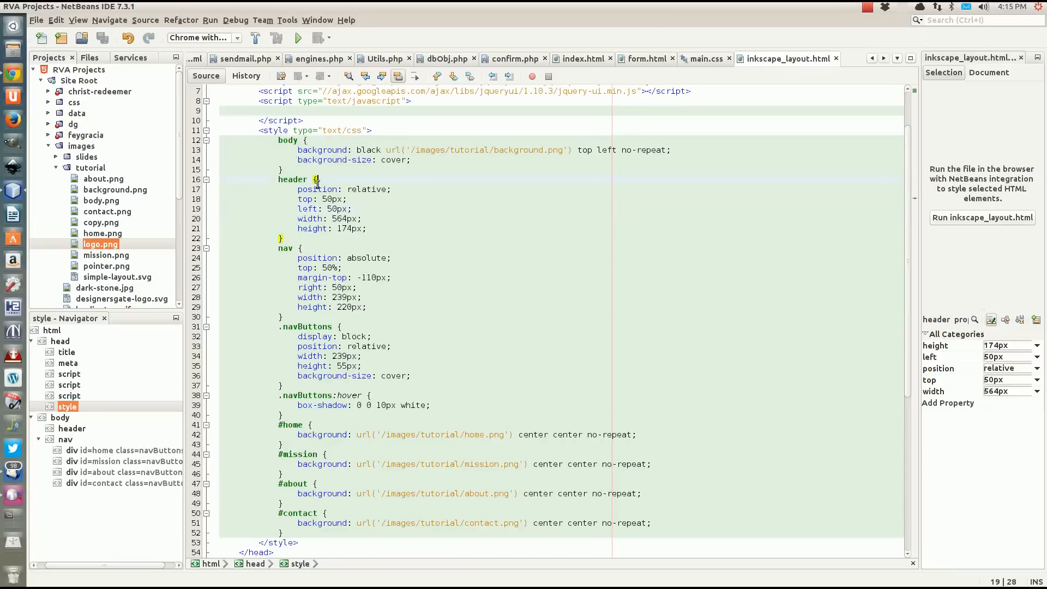
click(399, 182)
key(Return)
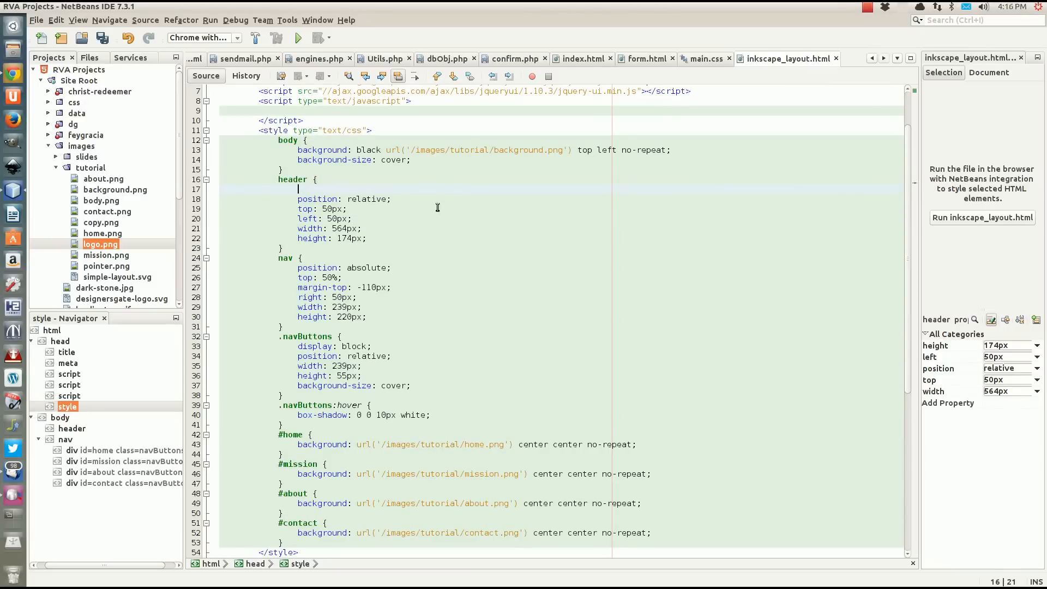
text(background)
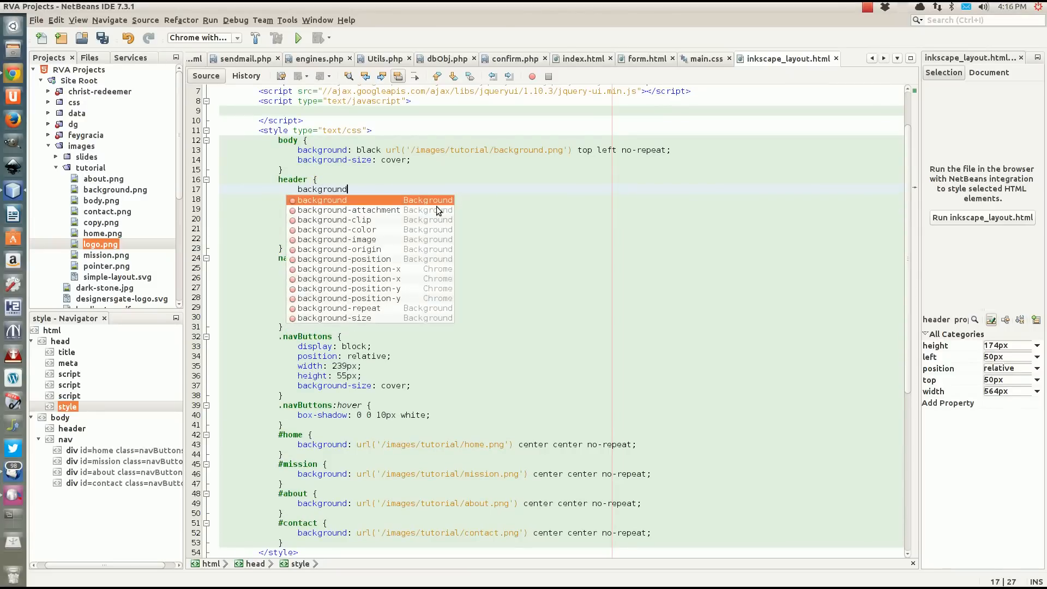
key(Return)
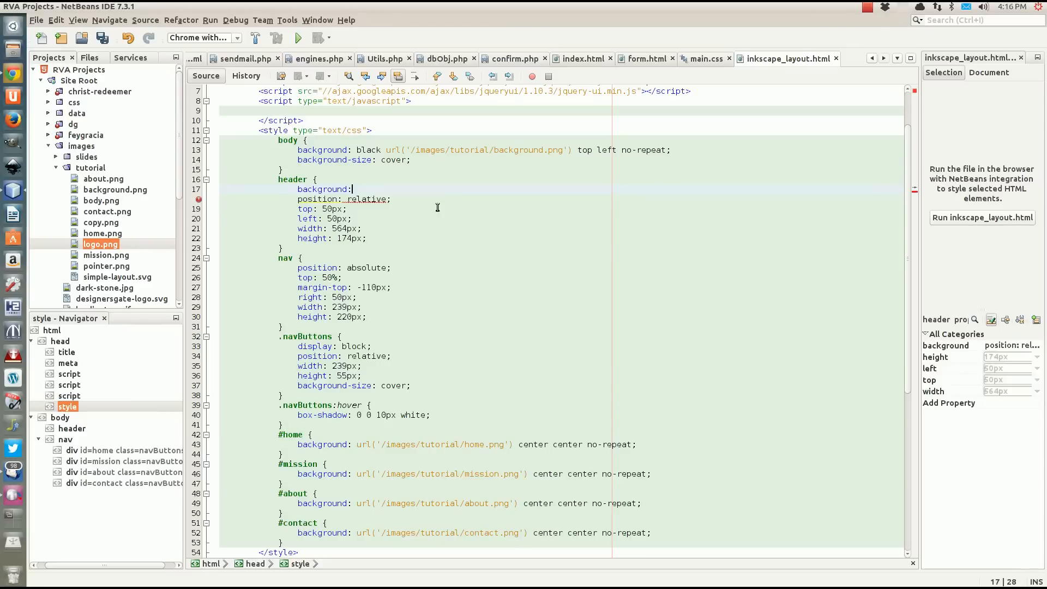
text(url();)
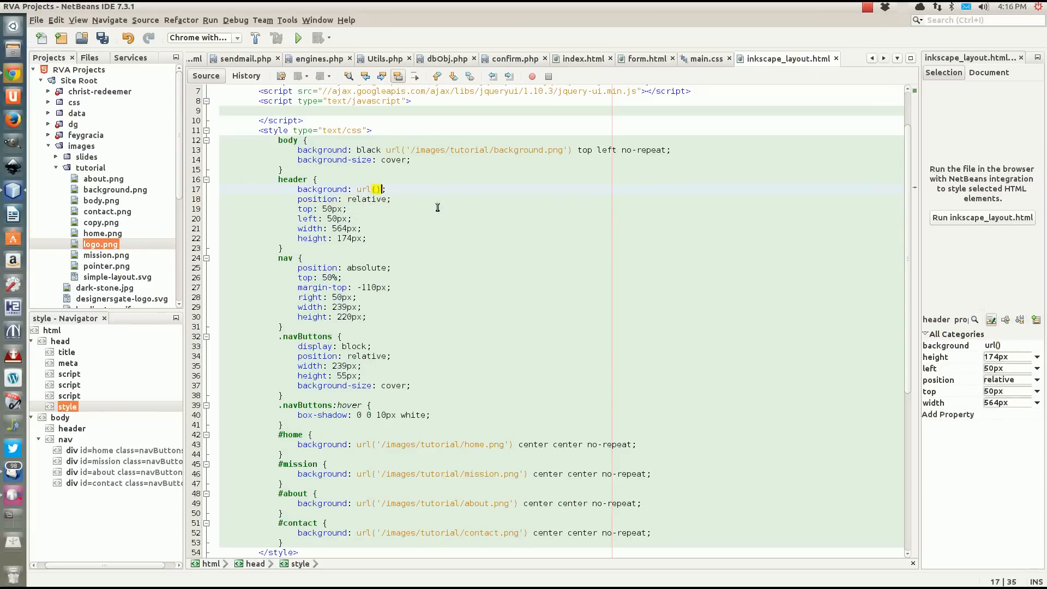
text( top)
text( left)
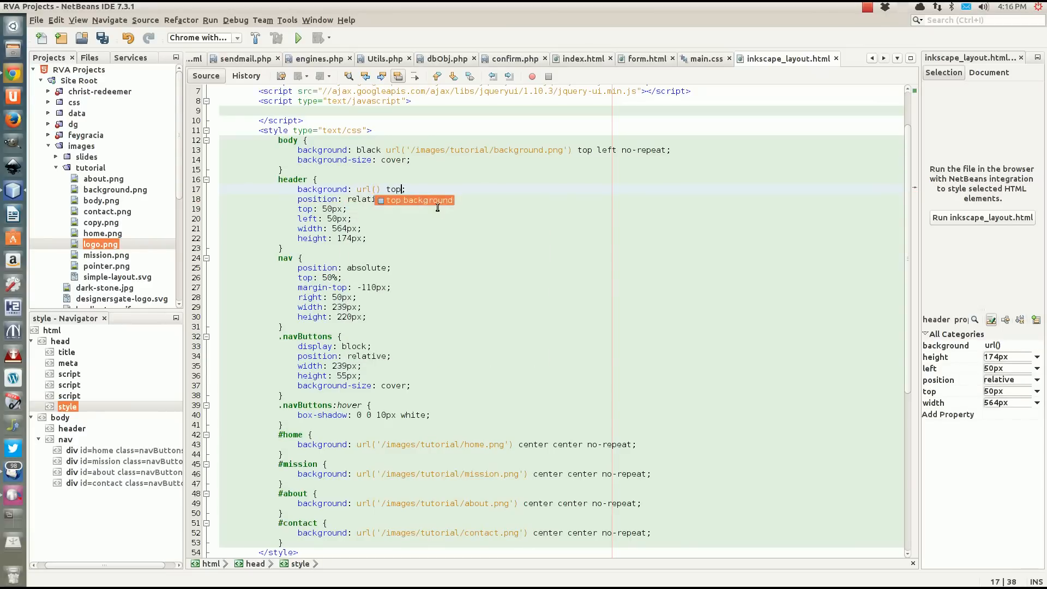
text( no-)
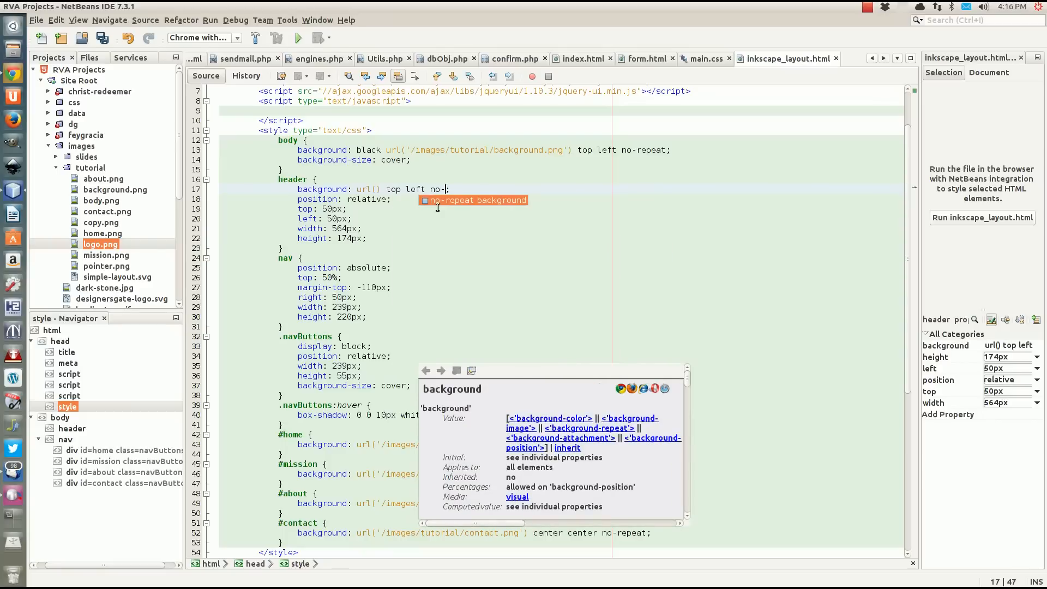
text(repeat)
key(Right)
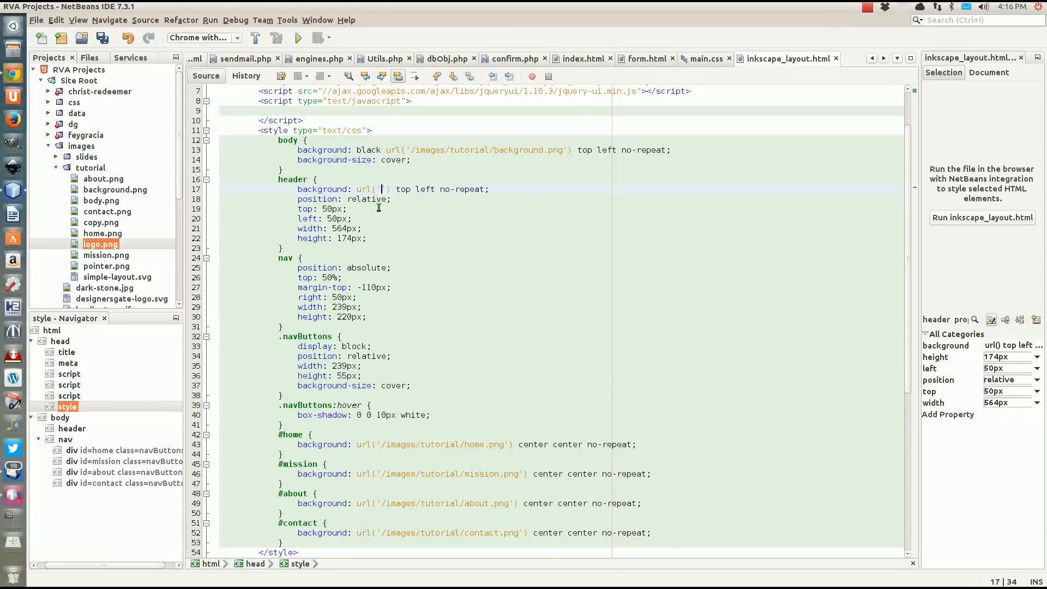
Set the header background's image path to /images/tutorial/logo.png and save the file.
text(/images/t)
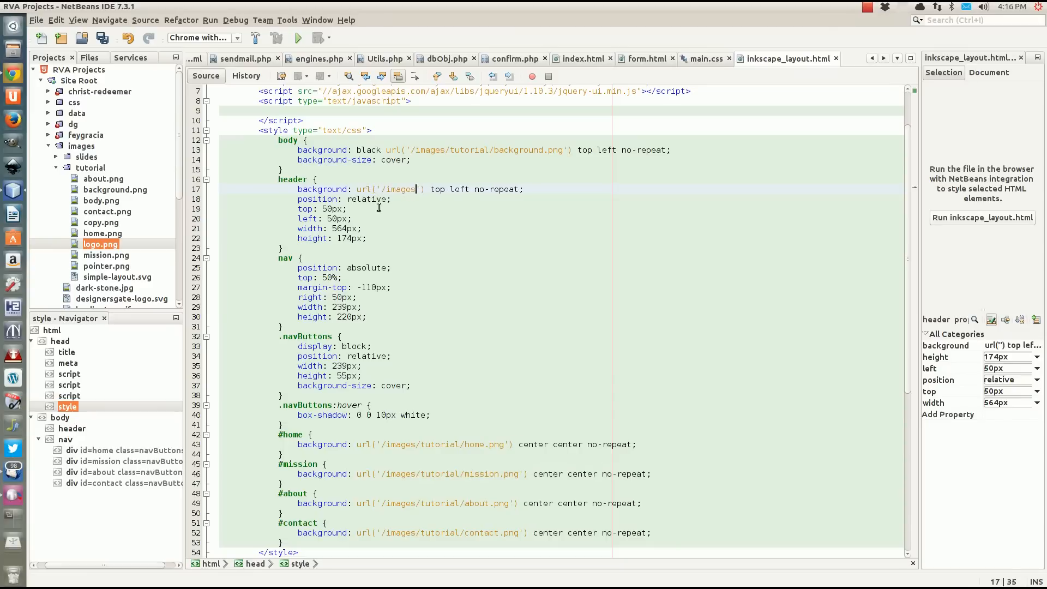
text(ur)
text(orial/)
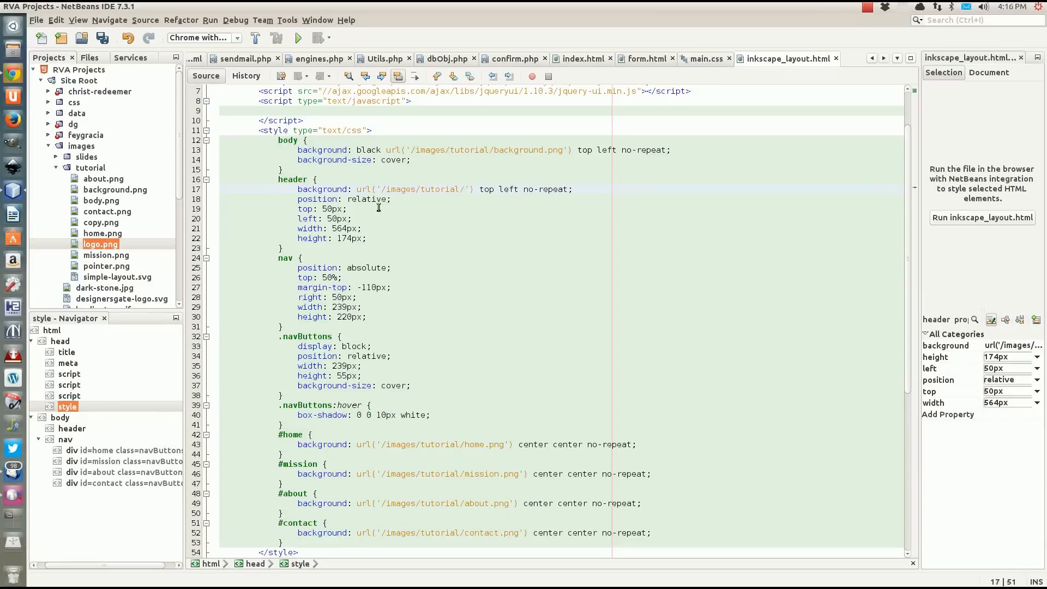
text(logo.png)
key(ctrl+s)
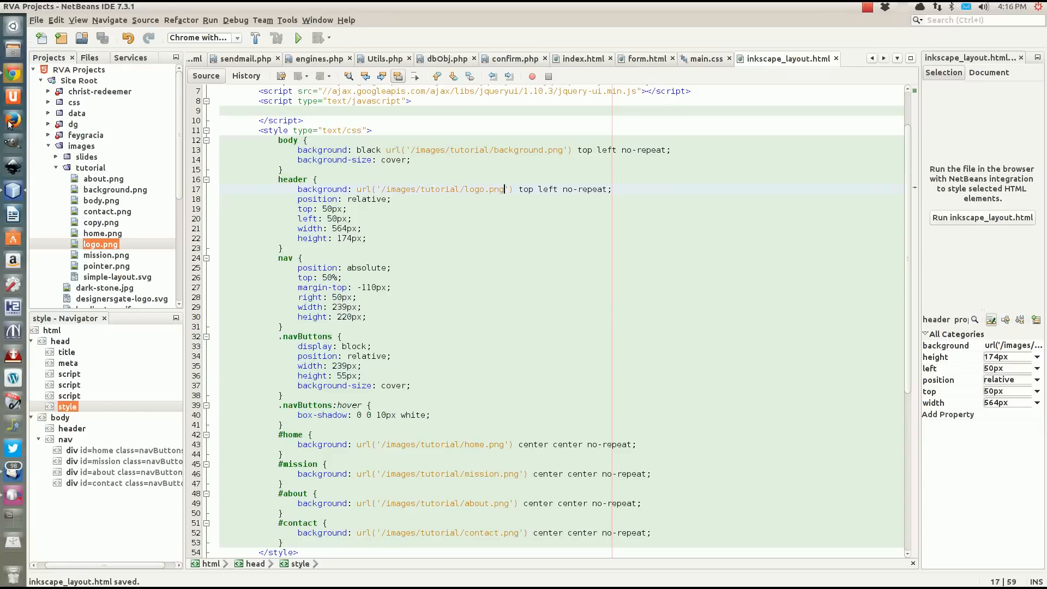
Switch to Chrome and reload inkscape_layout.html to check the logo in the header.
click(14, 76)
key(ctrl+r)
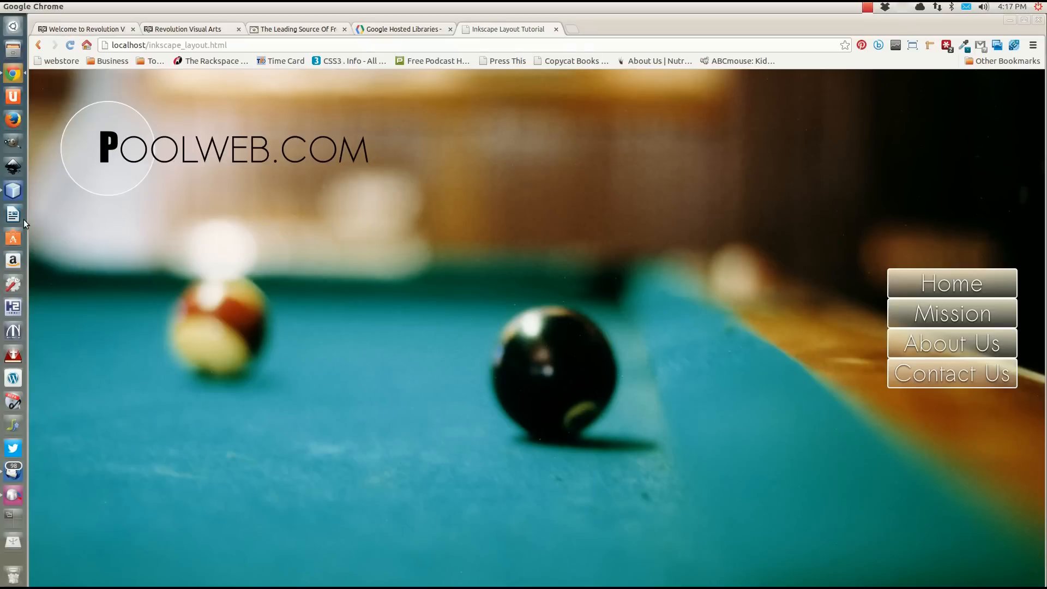
Switch to NetBeans and insert a blank line after the closing nav tag in the body.
click(12, 190)
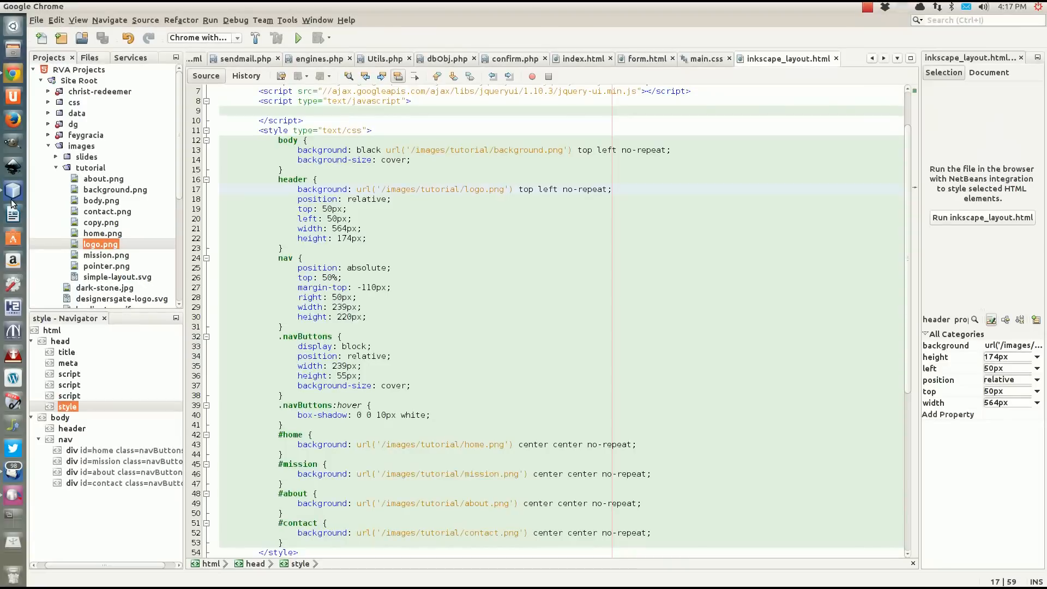
scroll(355, 288, down, 7)
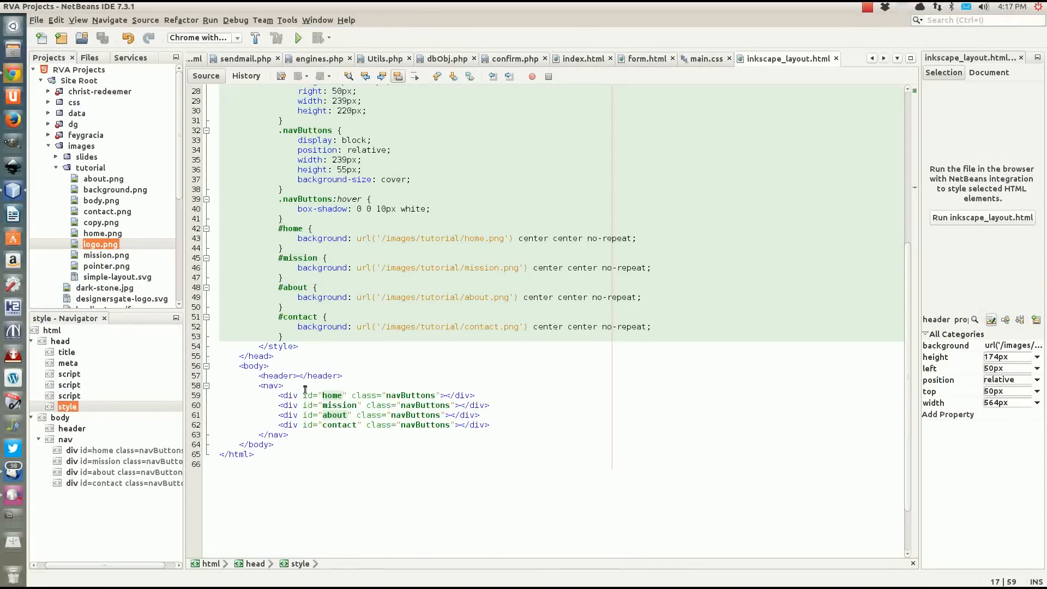
click(384, 436)
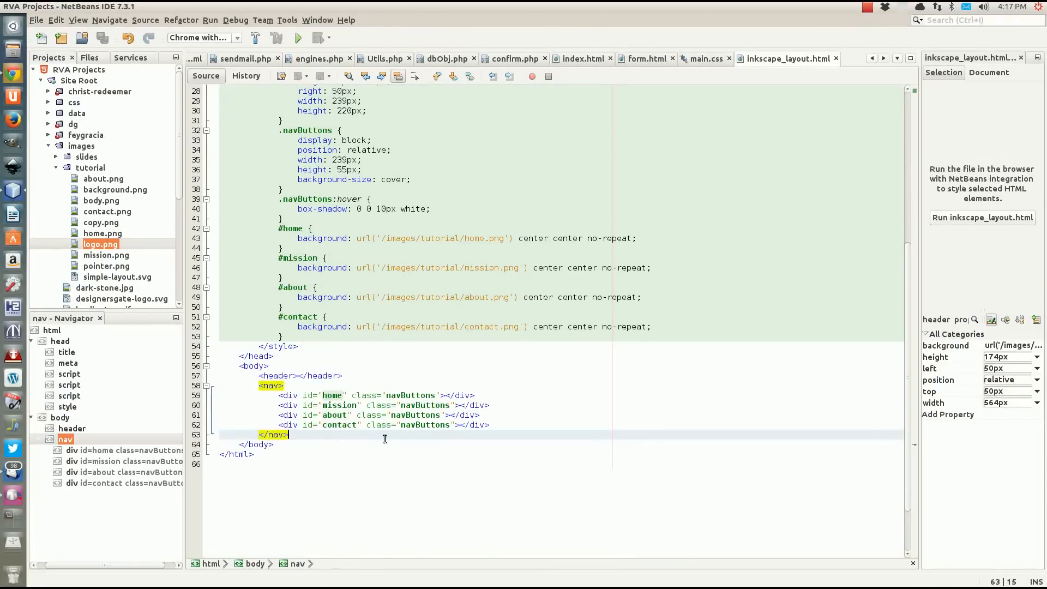
key(Return)
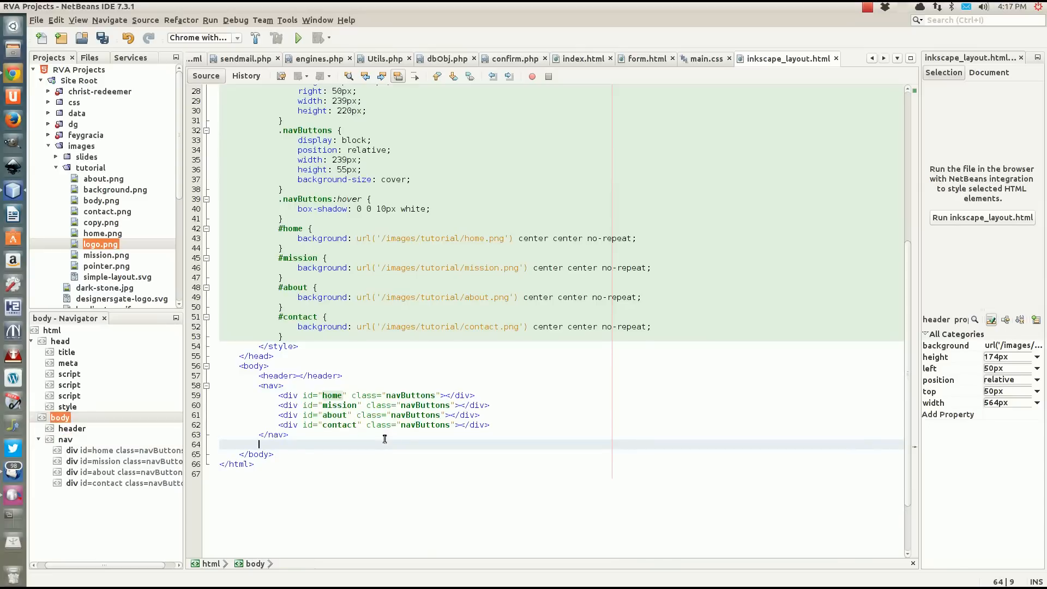
text(<div)
key(BackSpace)
key(BackSpace)
key(BackSpace)
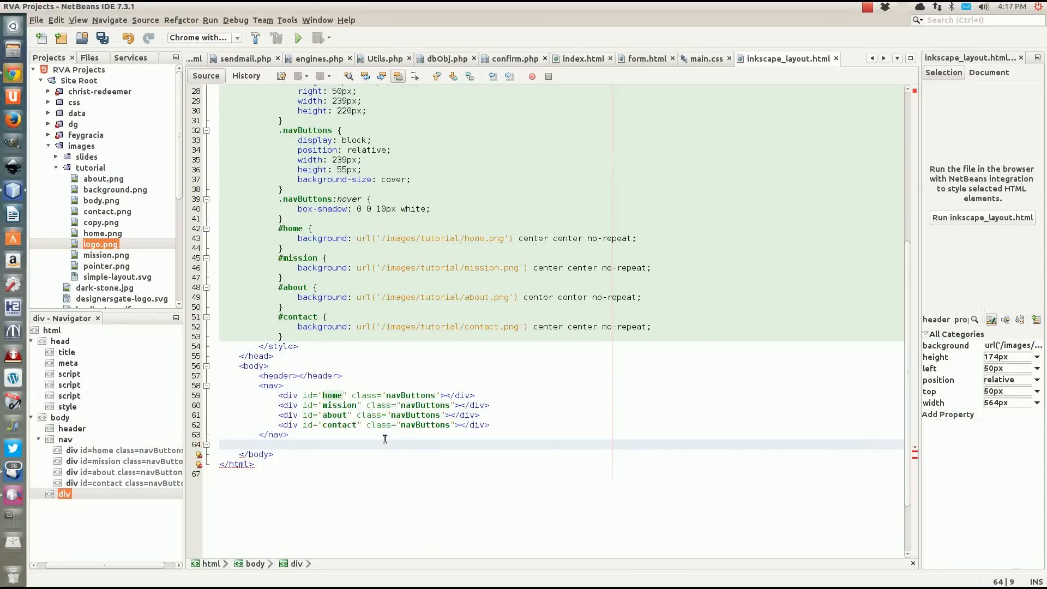
text(sec)
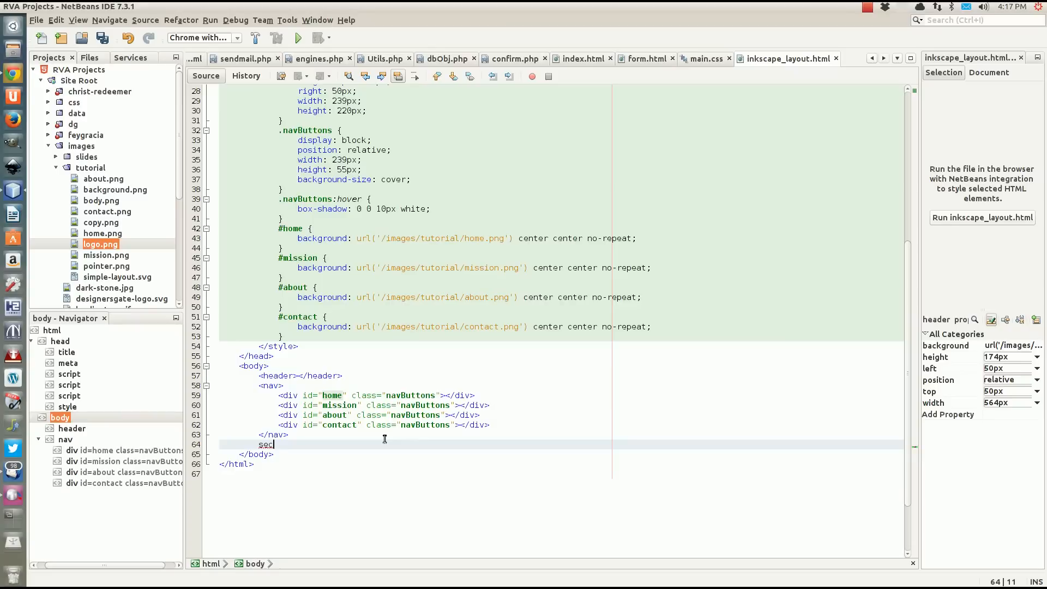
key(BackSpace)
key(BackSpace)
key(BackSpace)
Add an empty section element with the id body on the blank line below the nav.
text(<section id=")
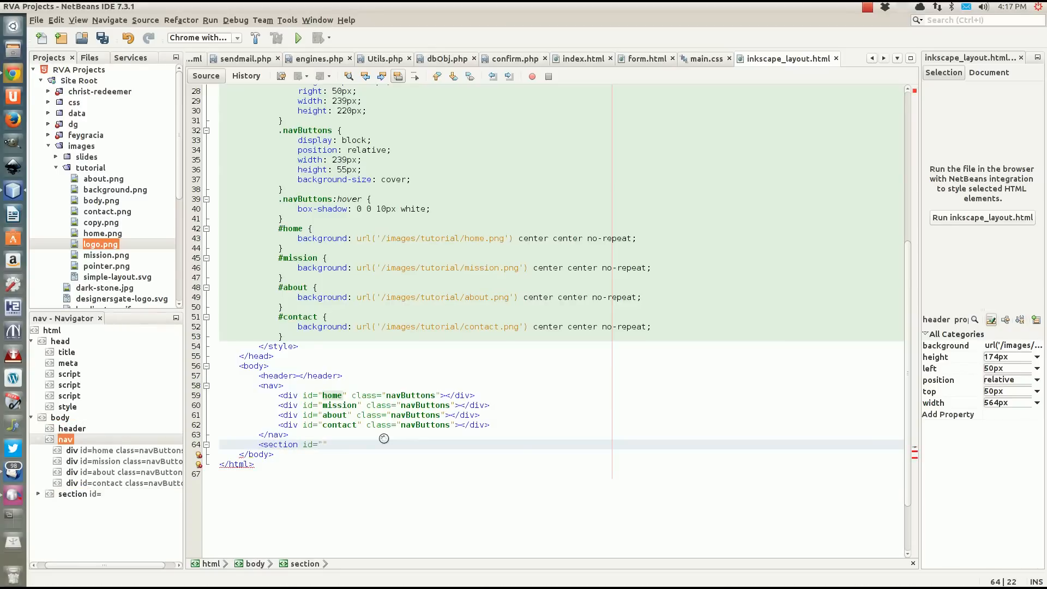
text(body")
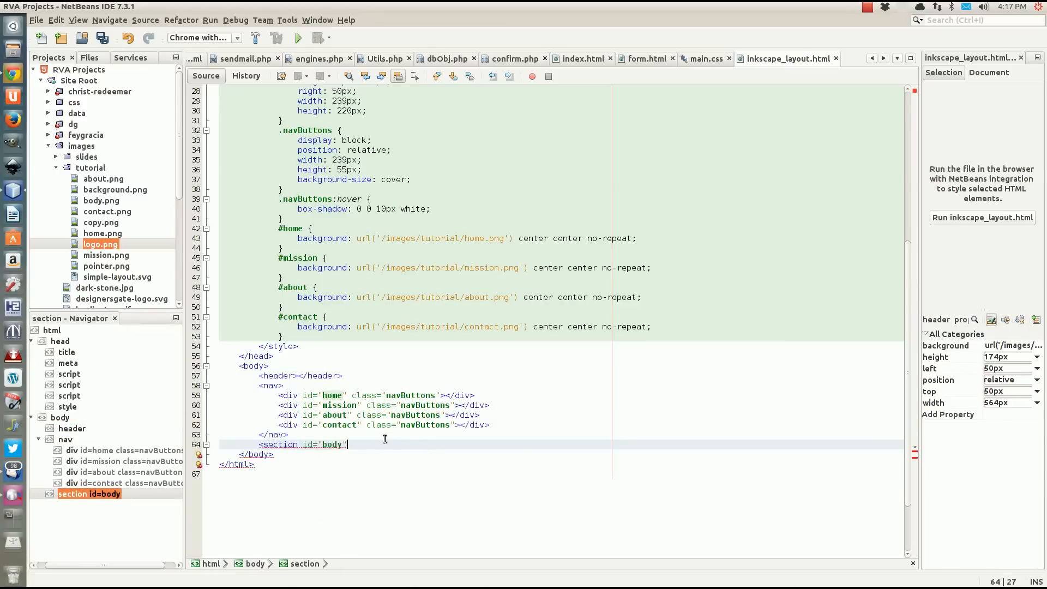
text(></di)
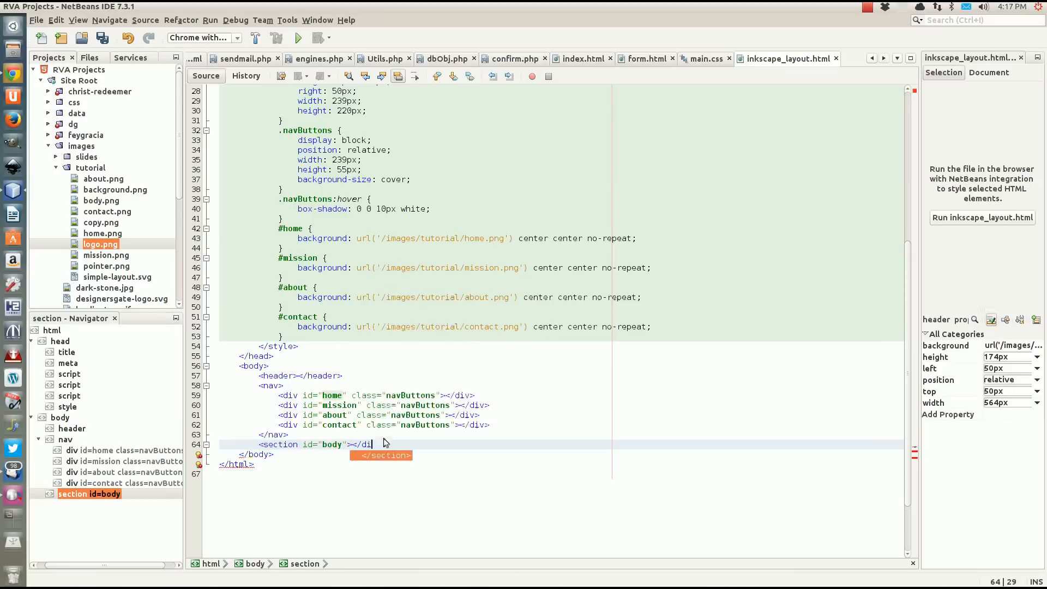
key(BackSpace)
key(BackSpace)
text(se)
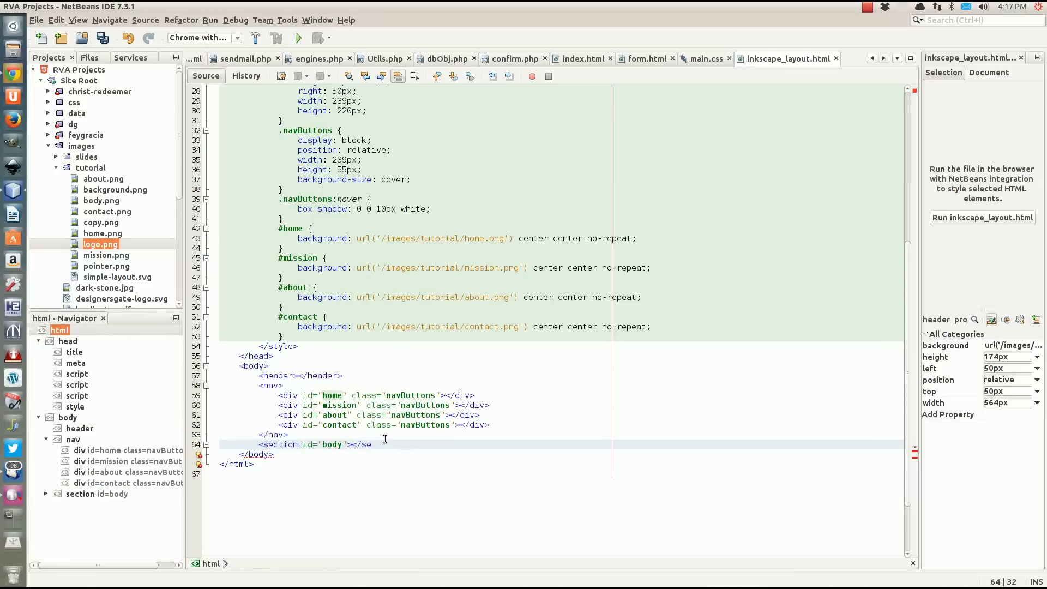
text(ction>)
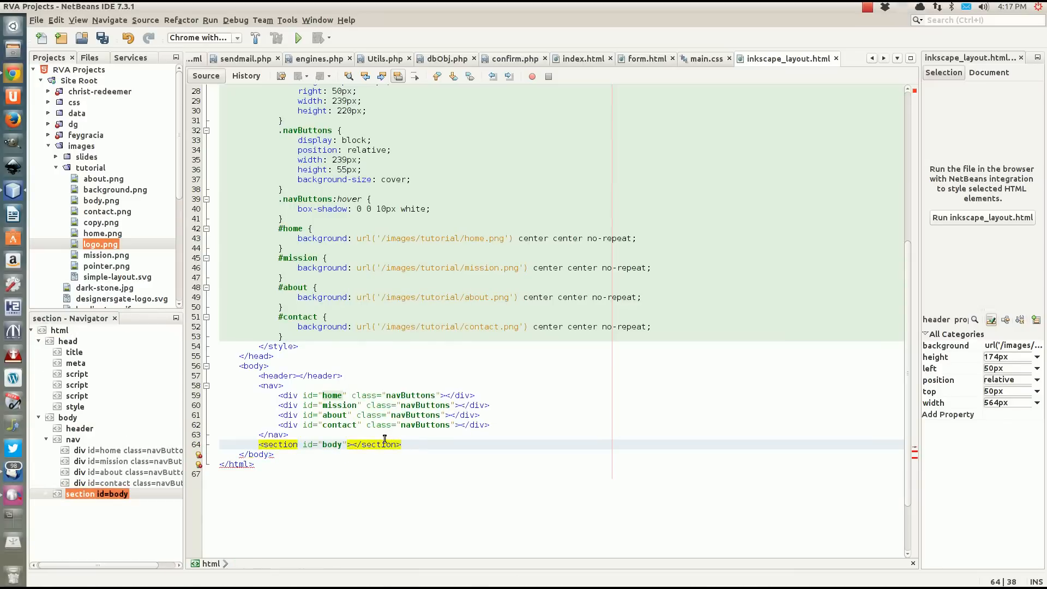
Add an empty section rule directly below the #contact rule in the style block.
scroll(338, 273, up, 8)
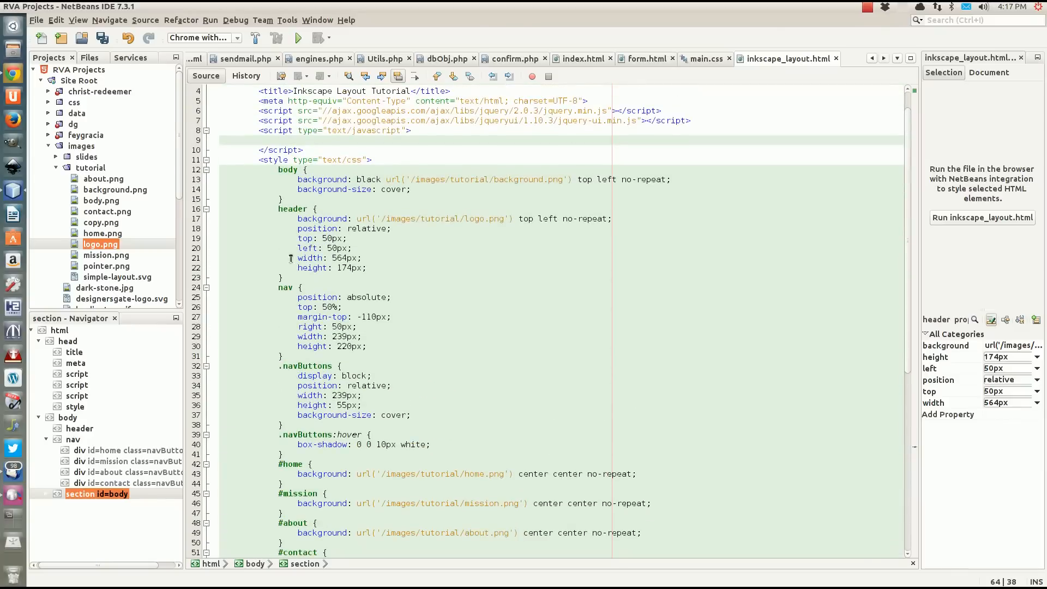
click(286, 278)
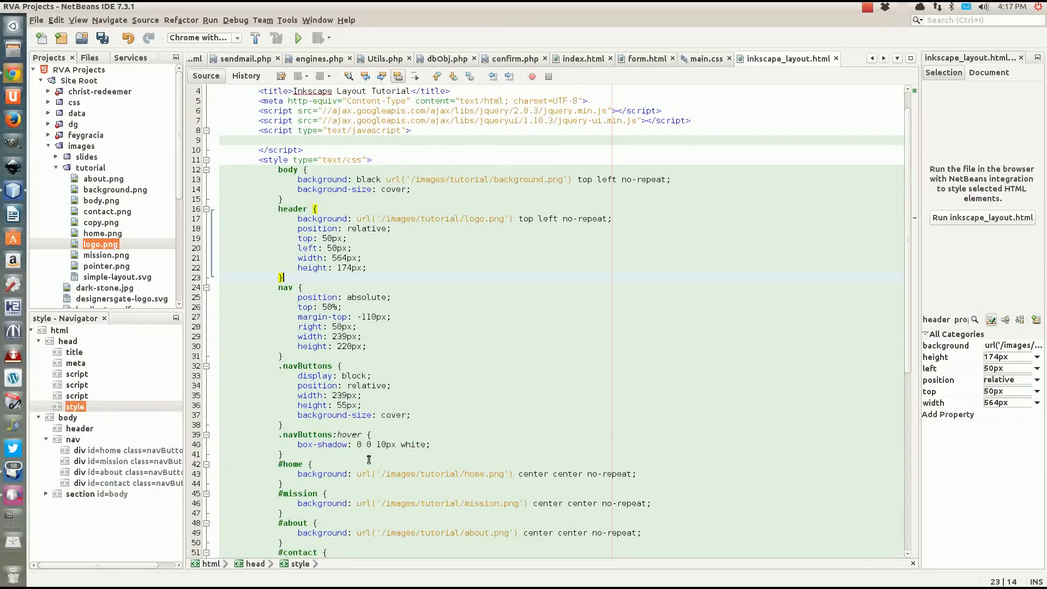
scroll(369, 460, down, 5)
click(297, 425)
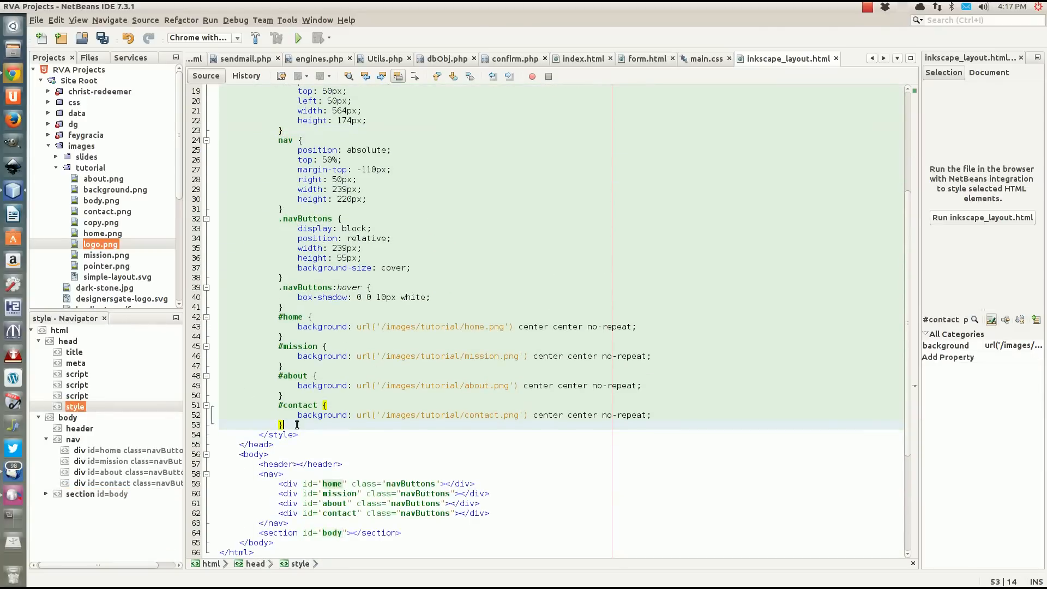
key(Return)
text(sec)
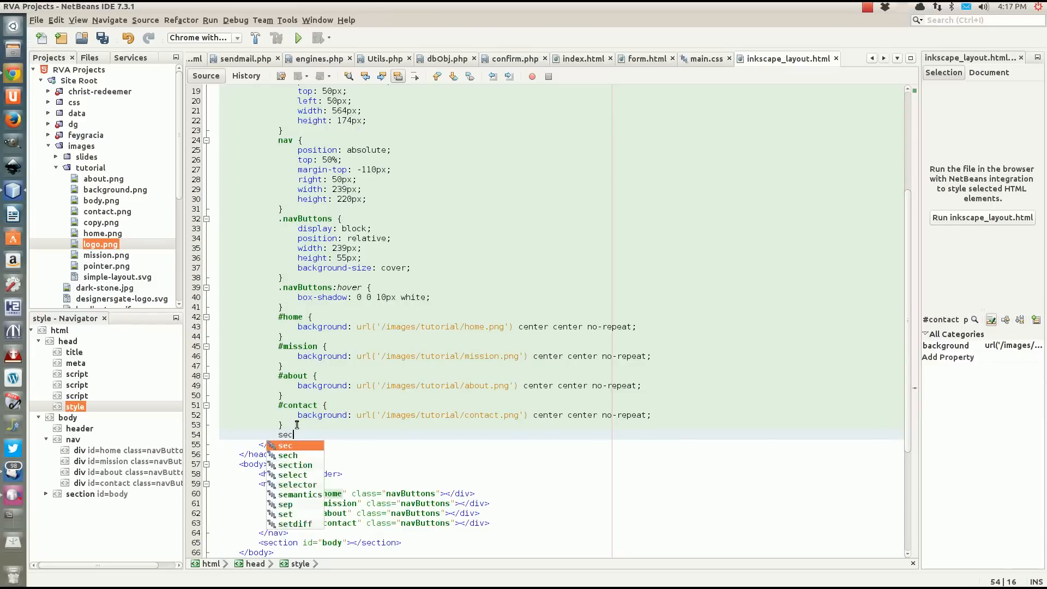
text(tti)
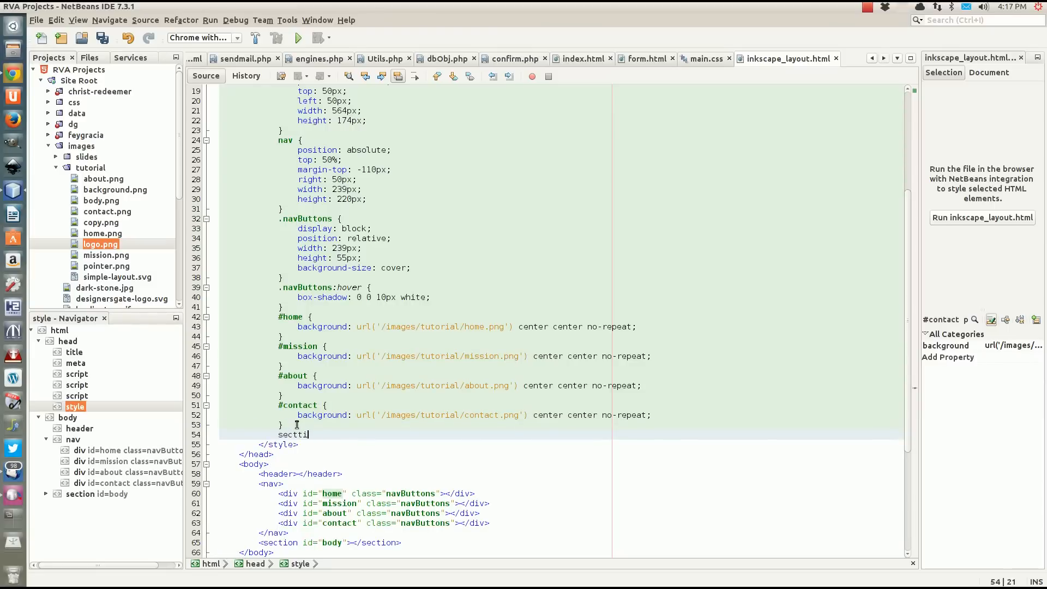
text(on)
text( {)
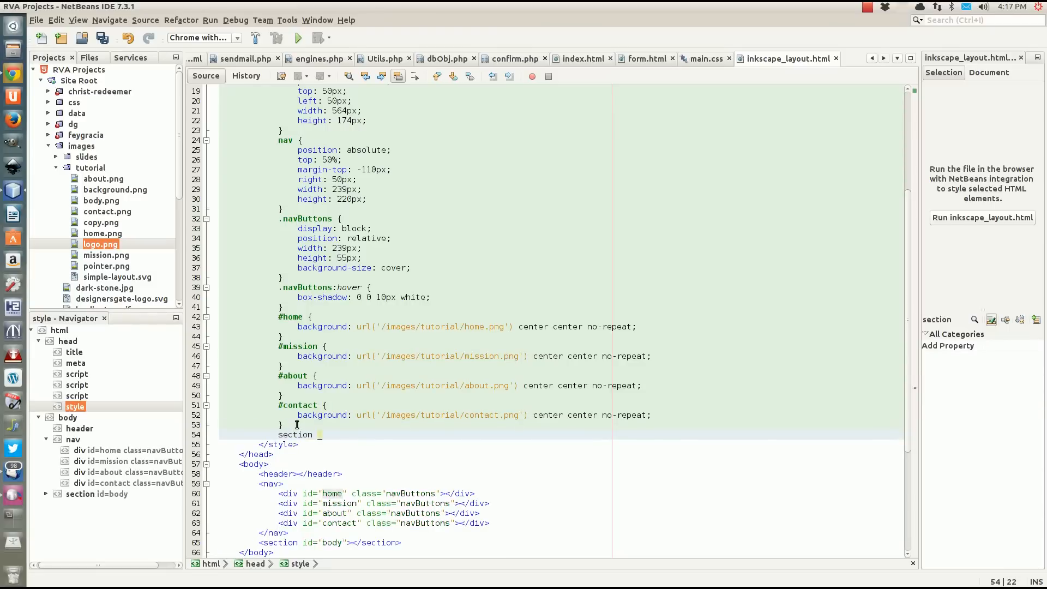
text({)
key(Return)
Give the section rule a relative position and begin a top declaration on the following line.
text(po)
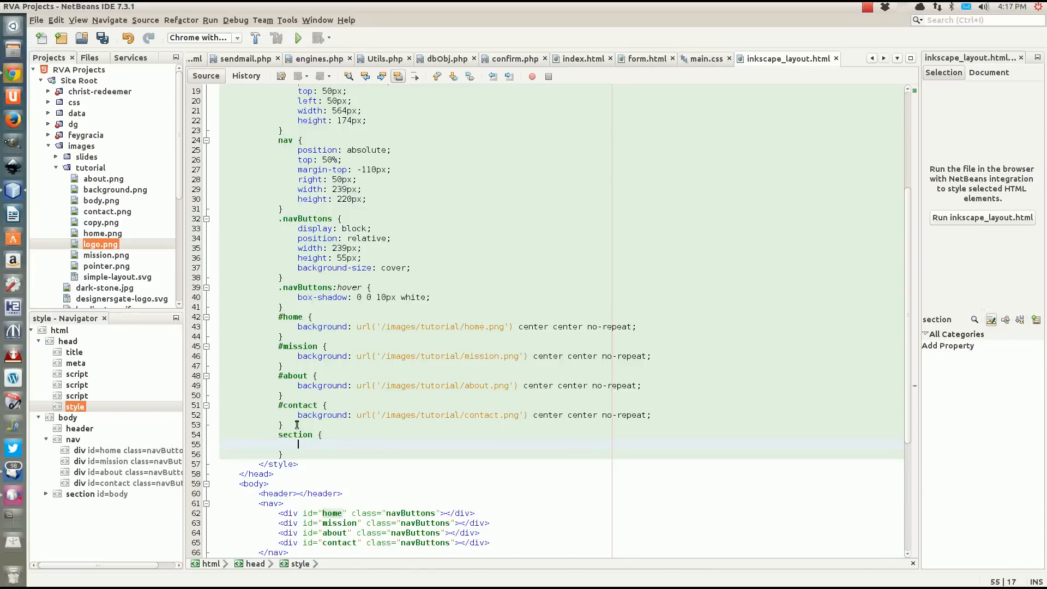
text(sition)
key(Return)
text(relative)
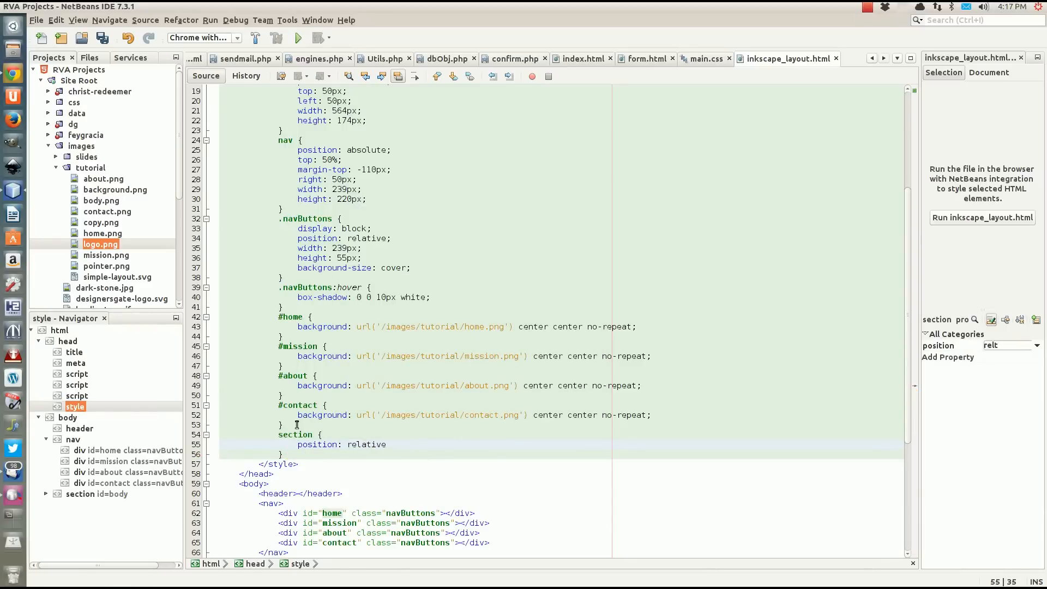
text(;)
key(Return)
text(top)
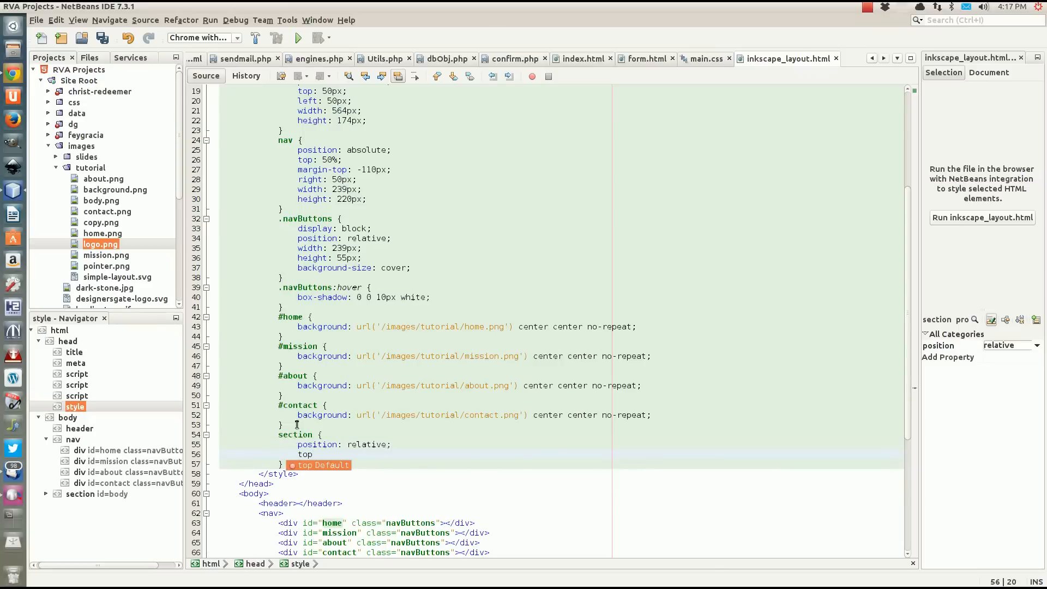
text(:)
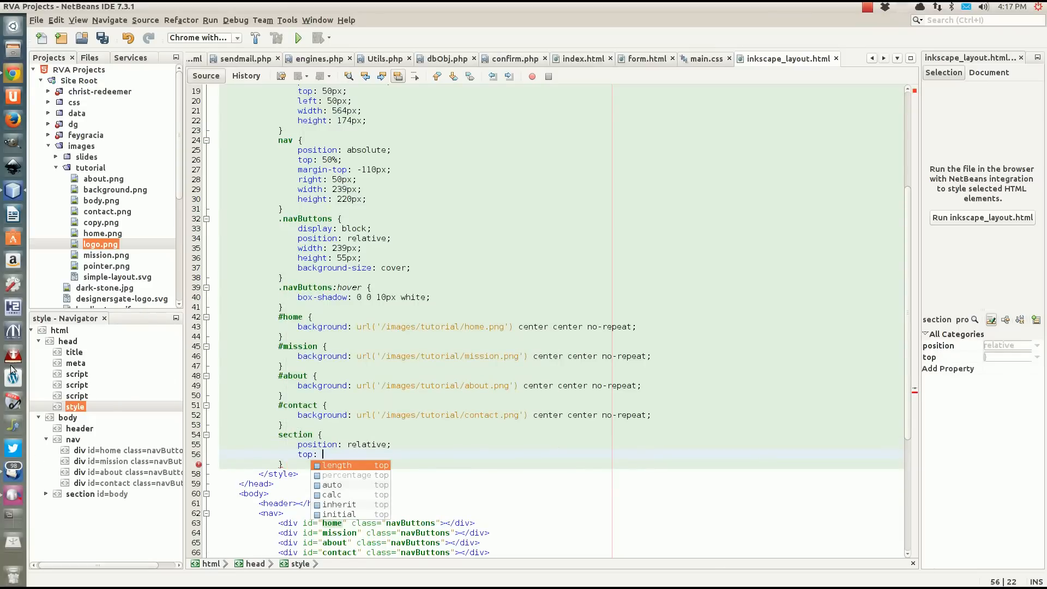
Find and open Calculator, and place its window over the empty area beside the code.
click(13, 26)
text(cal)
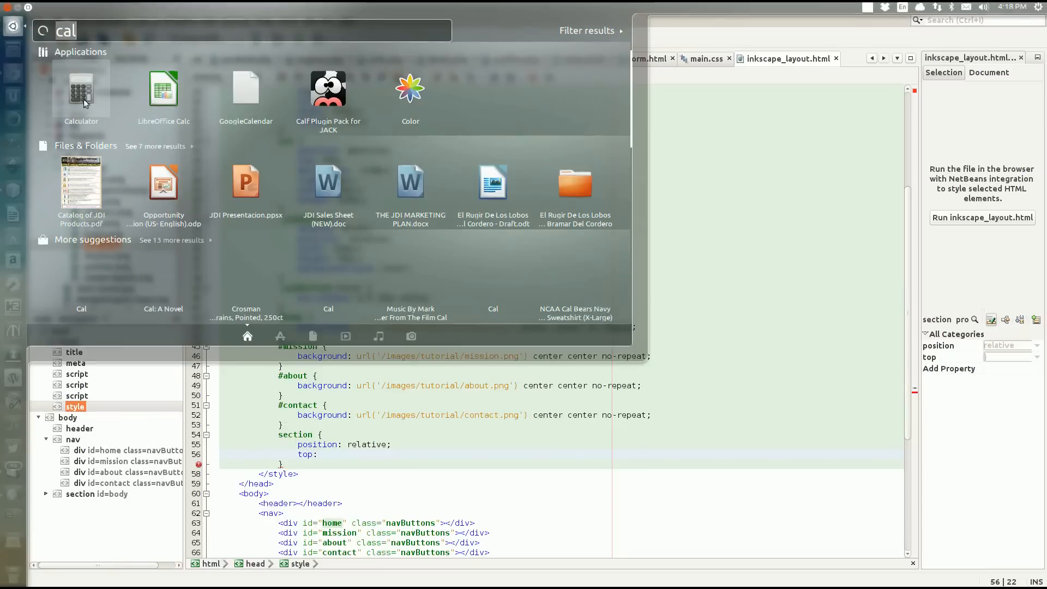
key(Return)
drag(115, 22, 755, 226)
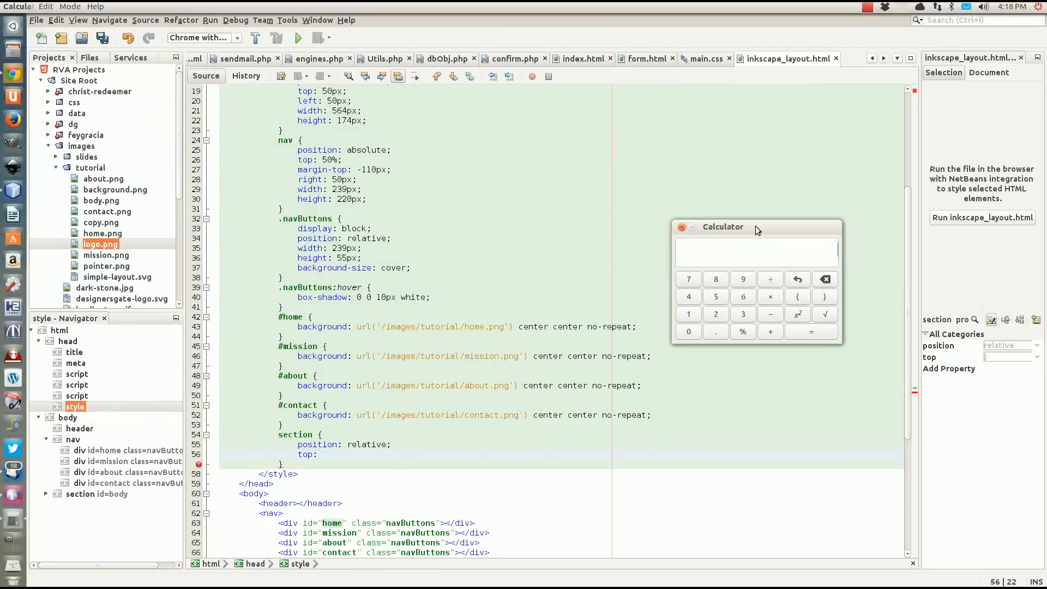
Calculate 50+174+20 in Calculator for the section's top offset.
click(722, 298)
click(691, 335)
click(768, 333)
click(692, 316)
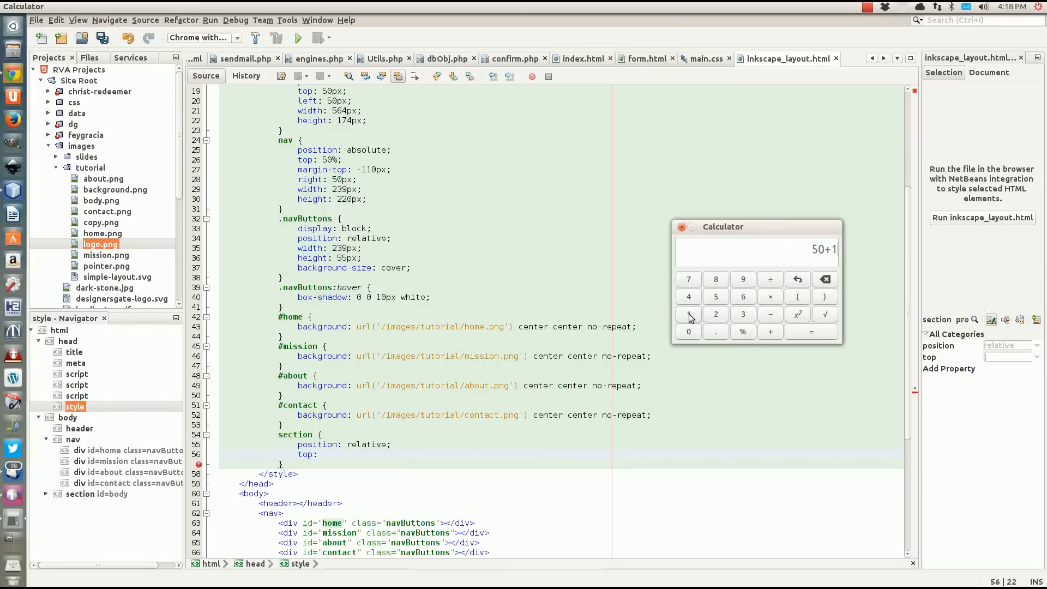
click(691, 281)
click(693, 299)
click(770, 333)
click(716, 315)
click(699, 333)
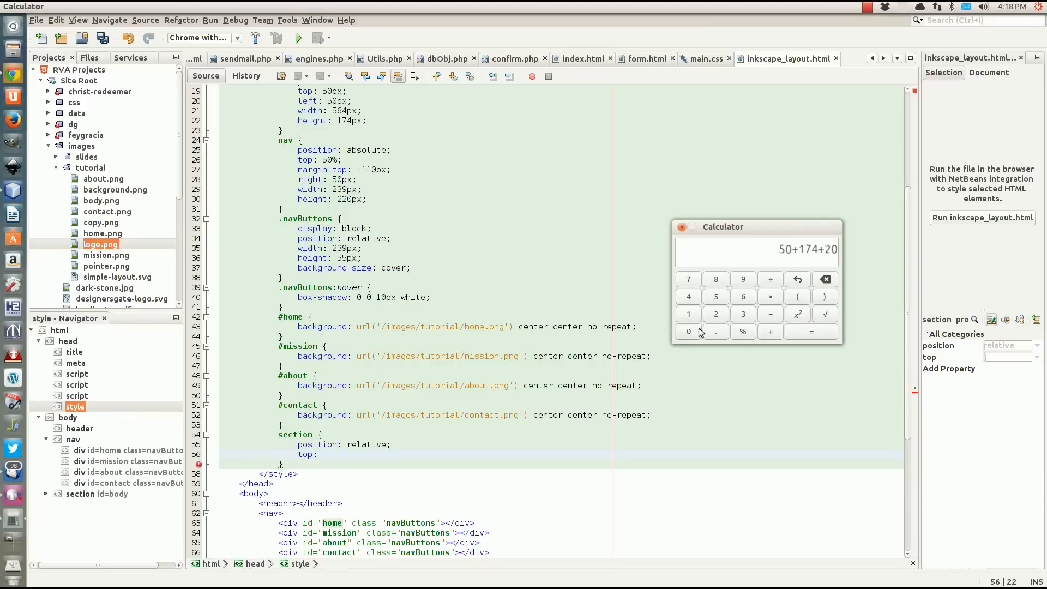
click(799, 333)
Return to NetBeans and set the section's top offset to 244px.
click(316, 464)
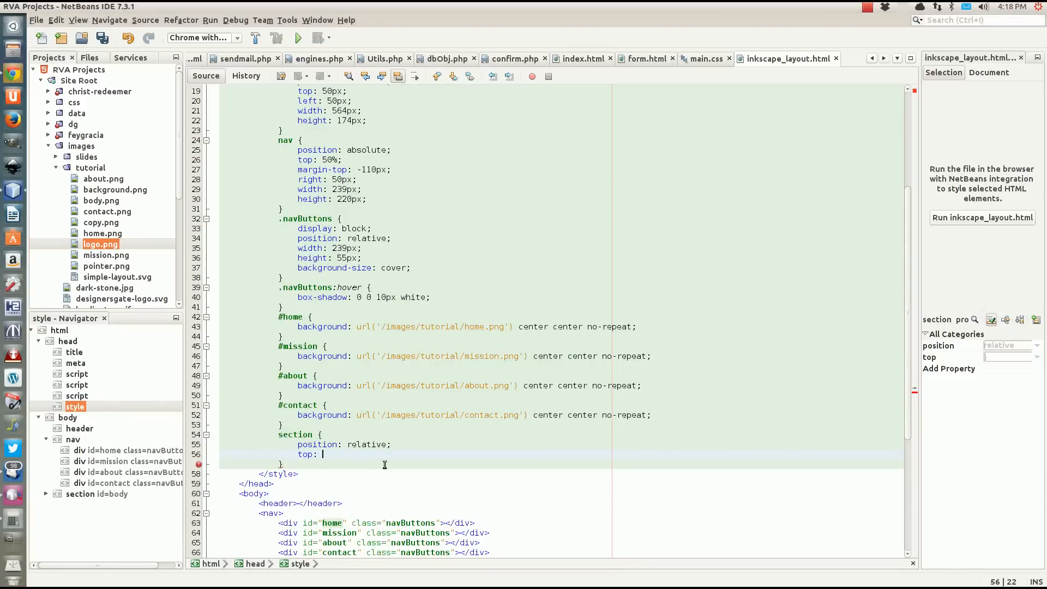
text(244px;)
key(Return)
Set the section's left offset to 50px and begin a right declaration below it.
text(left)
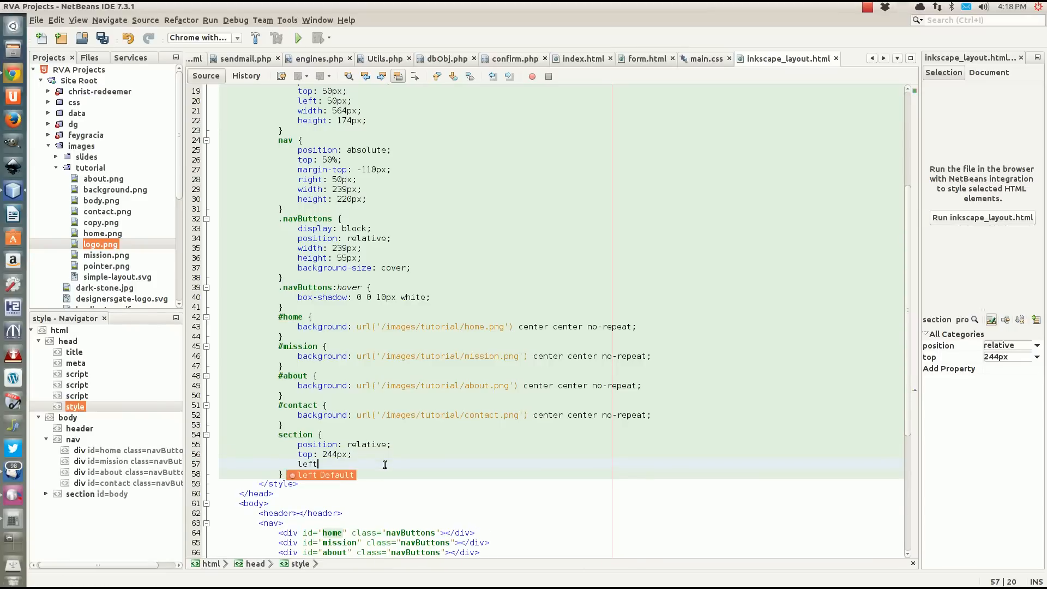
text(: 5)
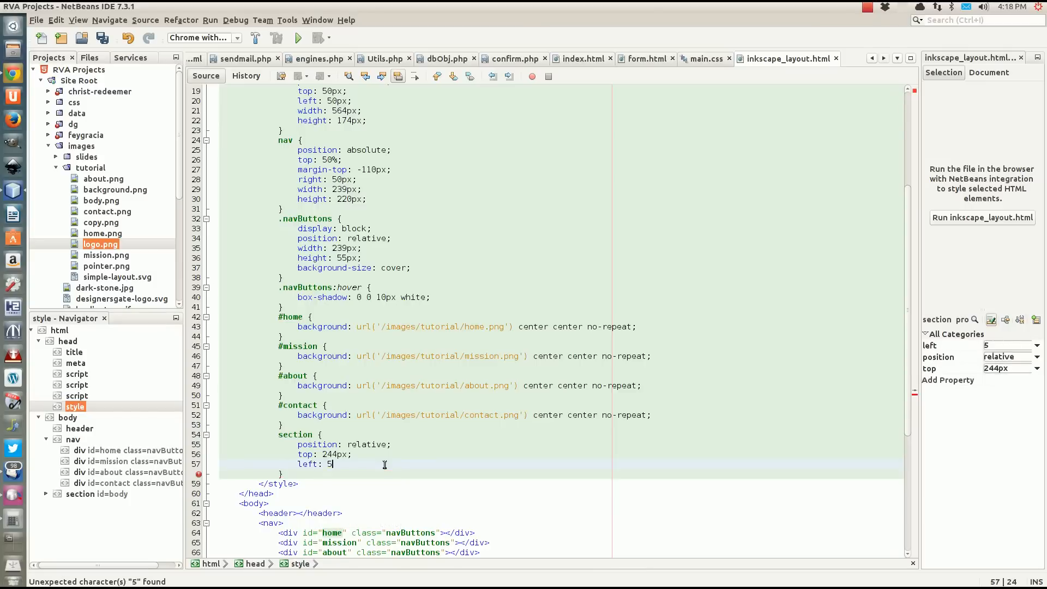
text(0px;)
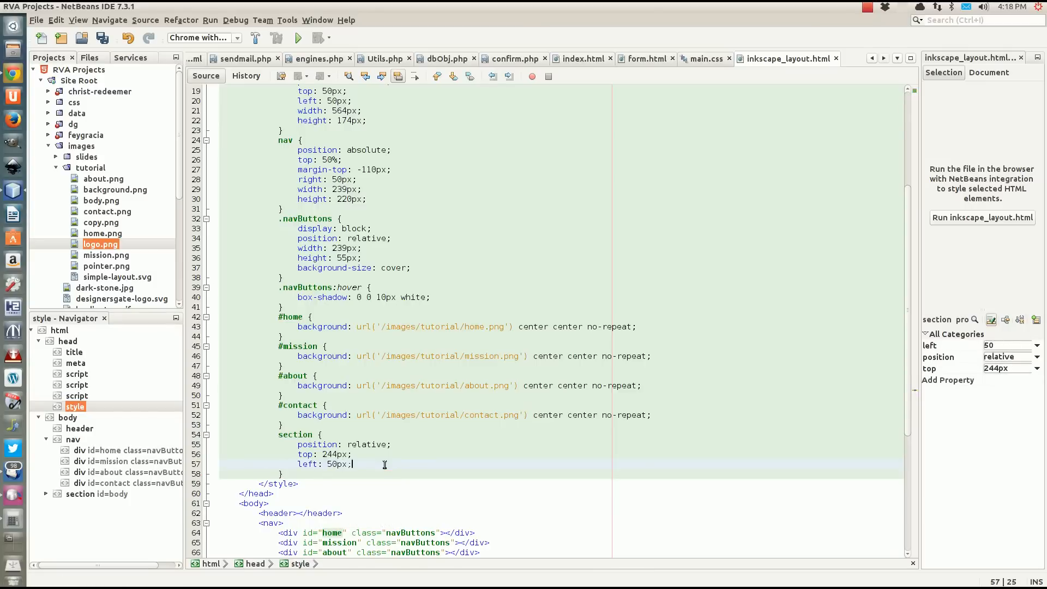
key(Return)
text(ri)
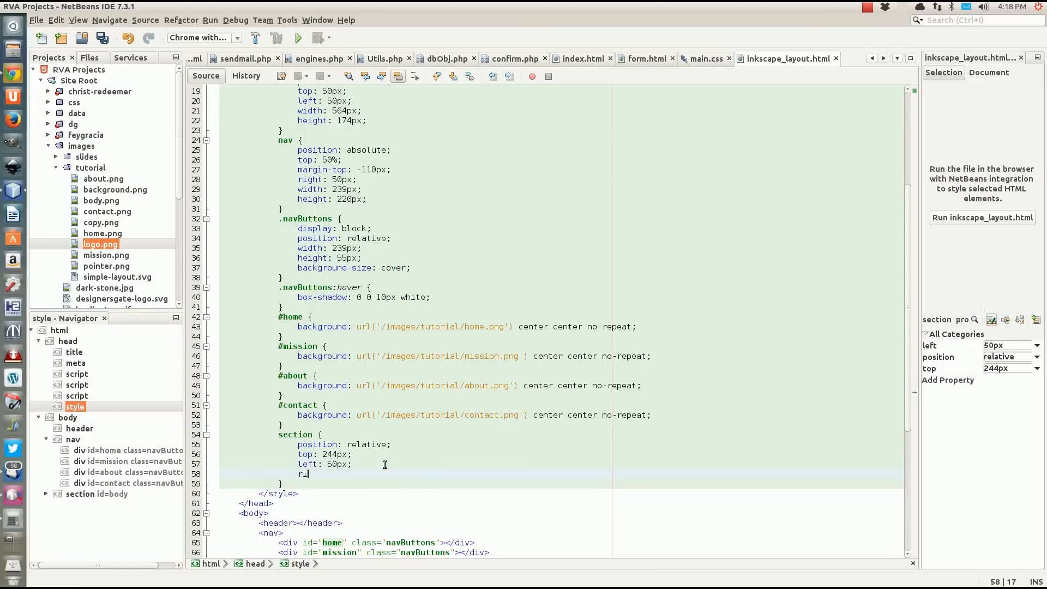
text(ght)
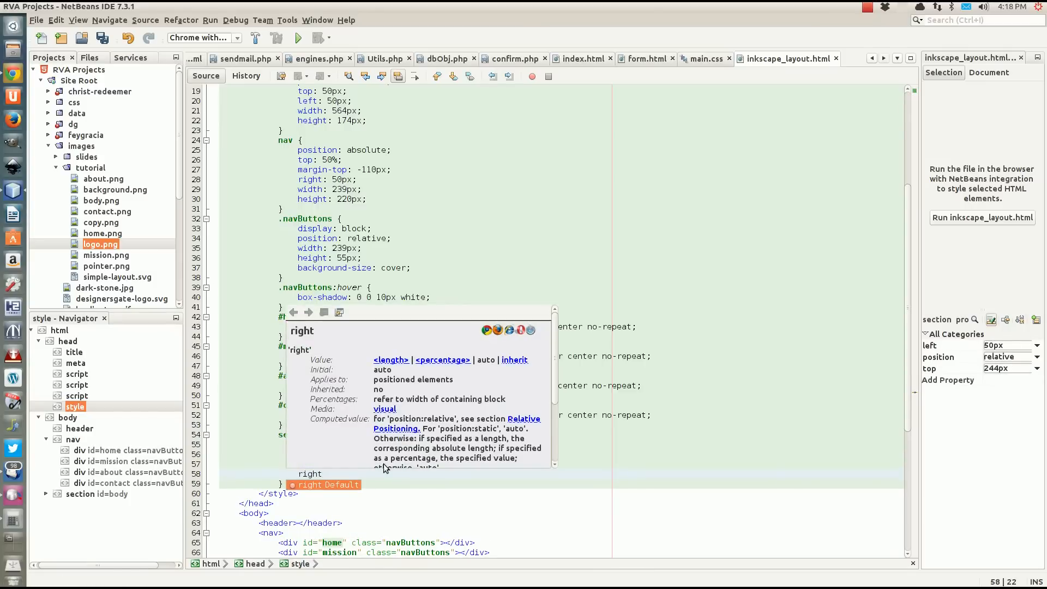
text(:)
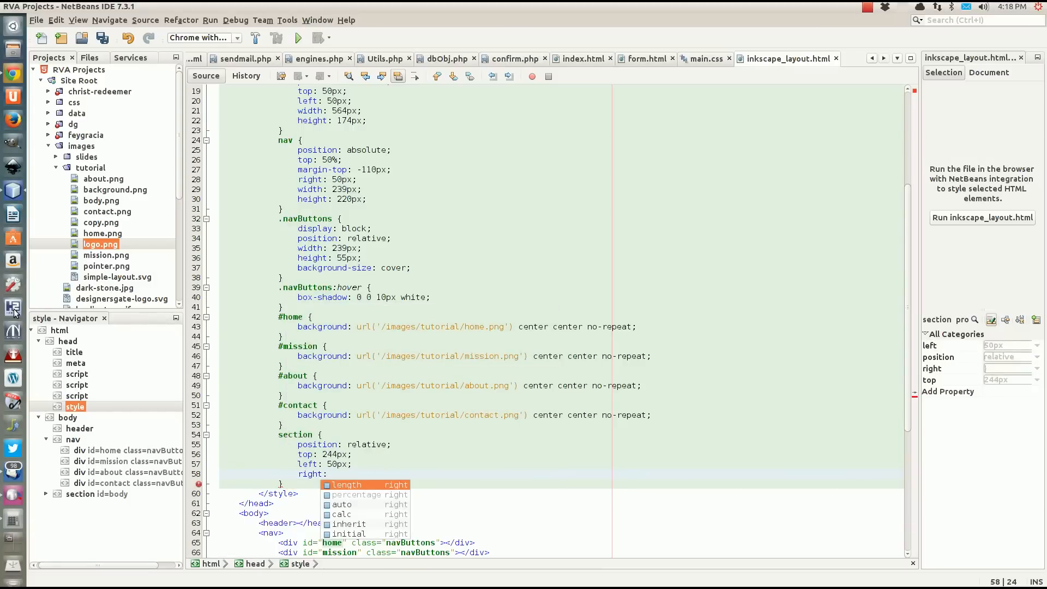
Switch to Calculator and calculate 239+50+20 for the section's right offset.
click(13, 519)
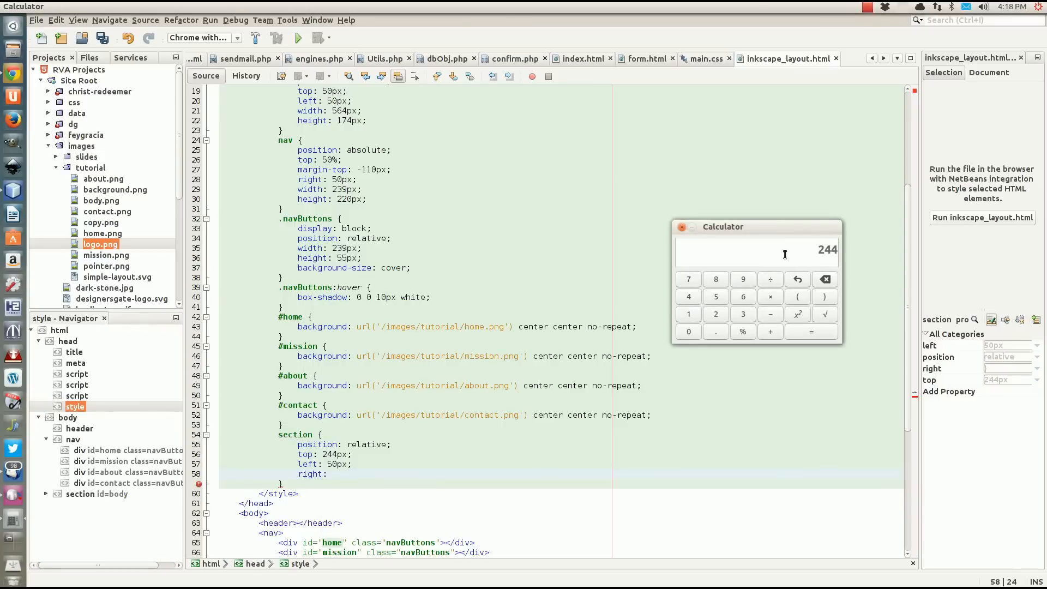
click(725, 316)
click(745, 317)
click(743, 277)
click(771, 331)
click(716, 298)
click(689, 331)
click(769, 331)
click(716, 315)
text(0+20)
click(822, 334)
Return to NetBeans, set the section's right offset to 309px and begin a bottom declaration.
click(342, 474)
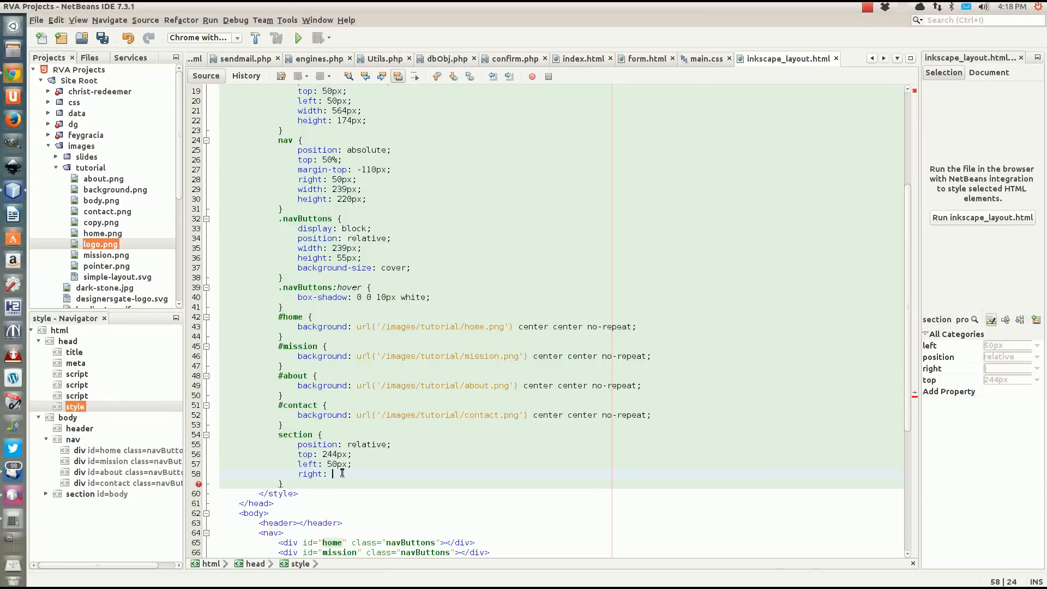
text(309px;)
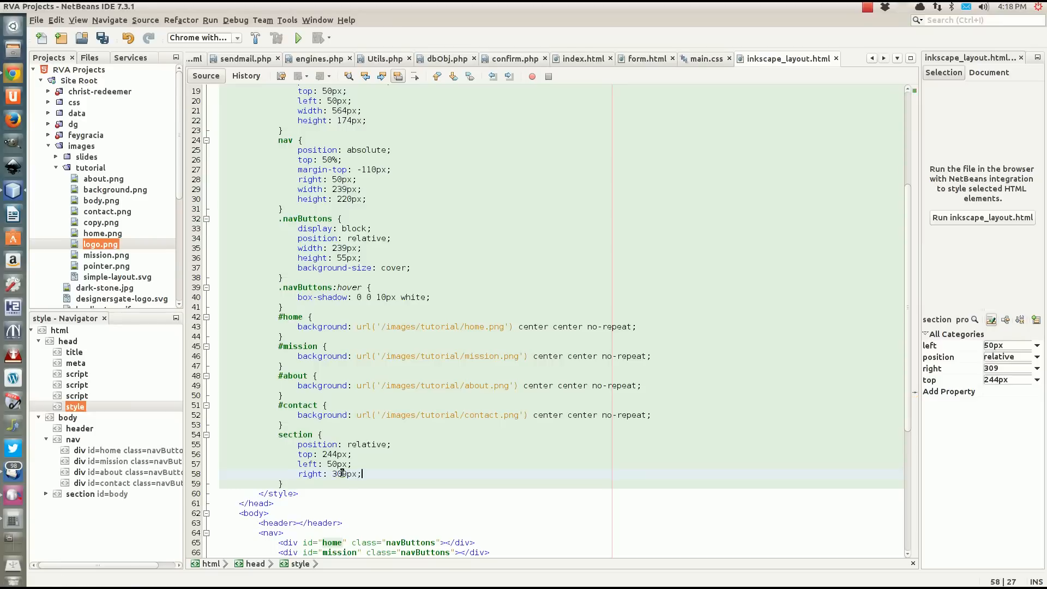
key(Return)
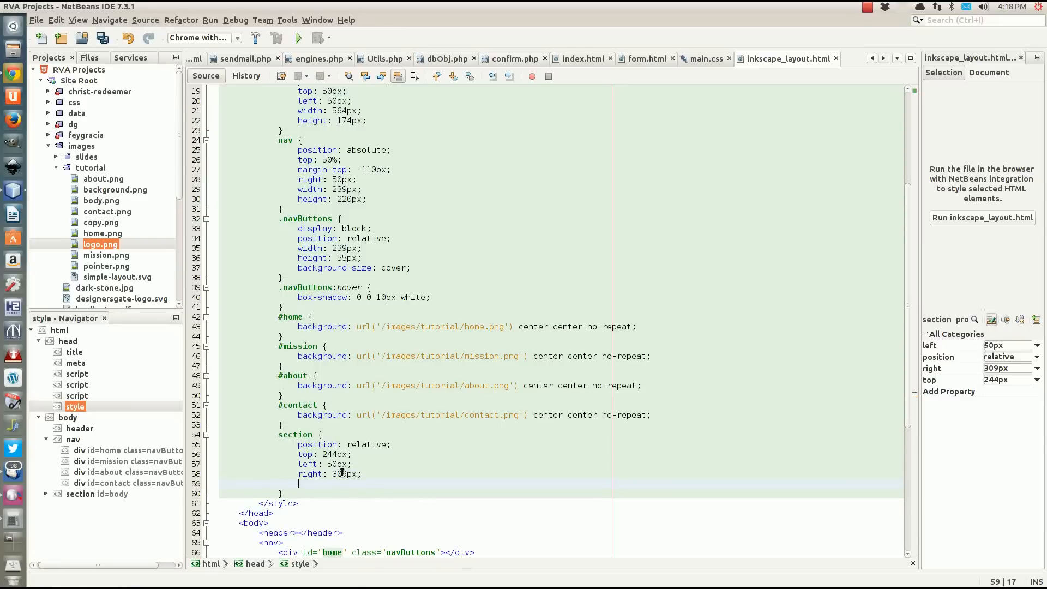
text(bottom:)
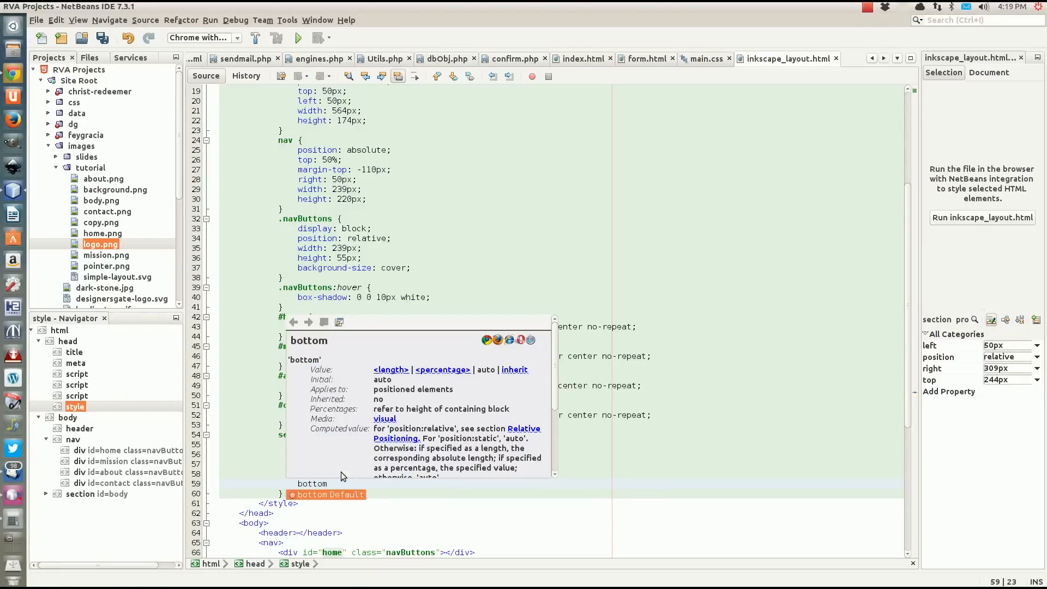
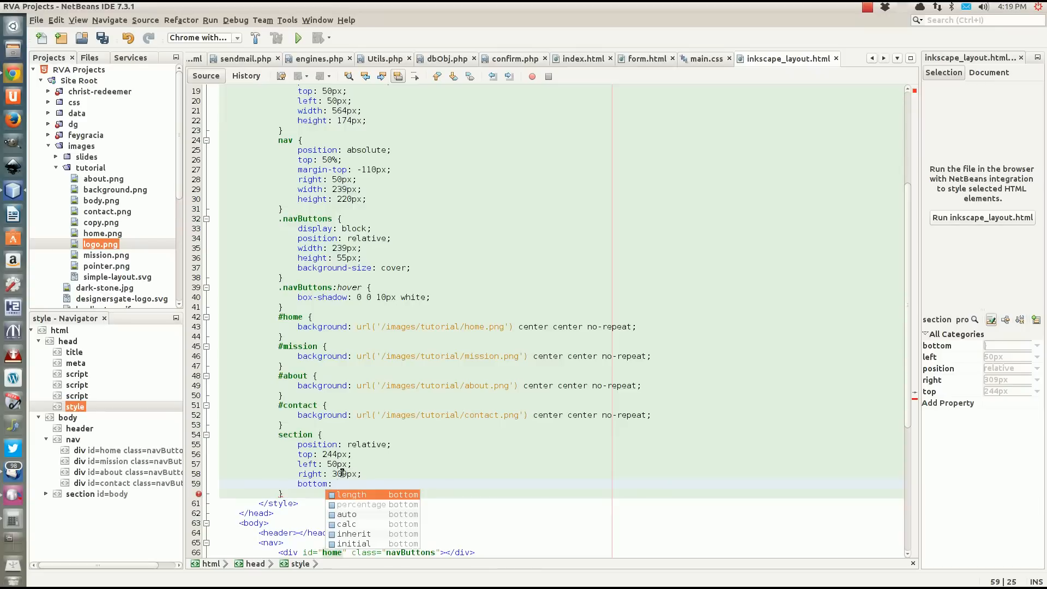
Set the section's bottom offset to 100px and save the file.
text(100px;)
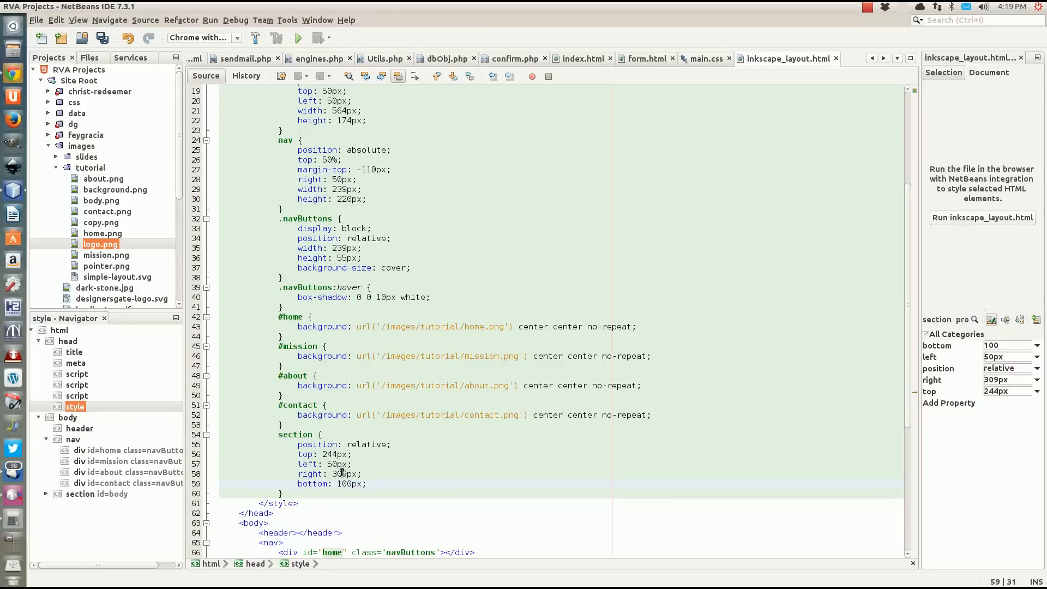
click(291, 493)
key(ctrl+s)
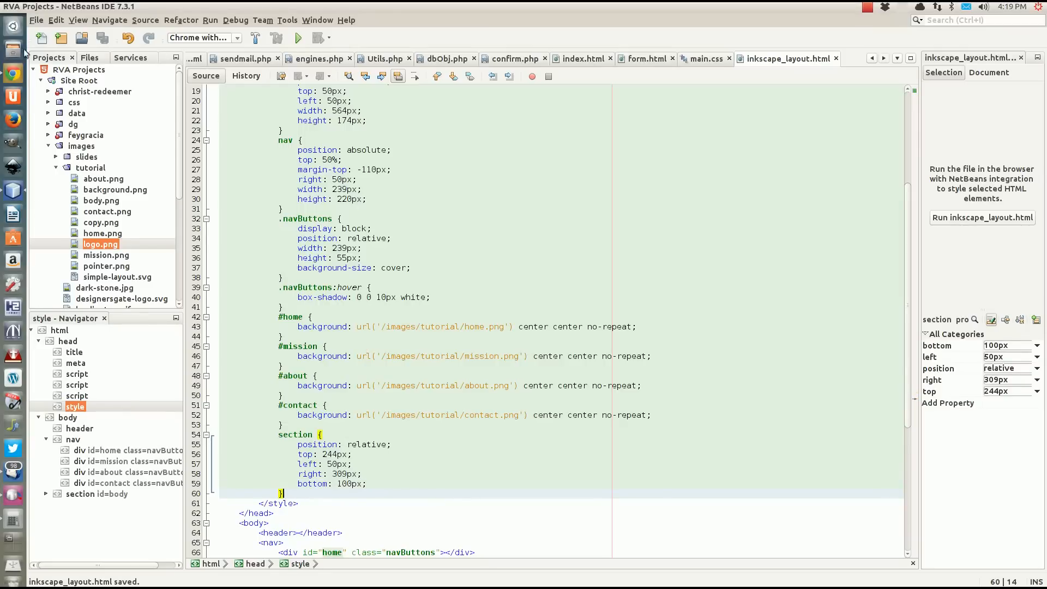
Add a 2px white solid border declaration below the section's bottom offset.
click(393, 484)
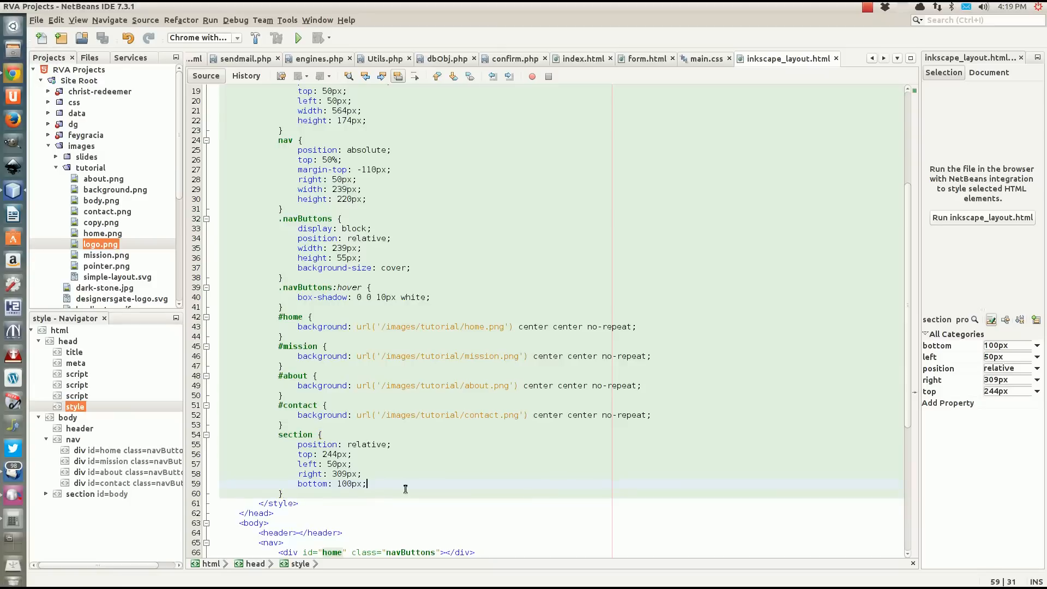
key(Return)
text(border)
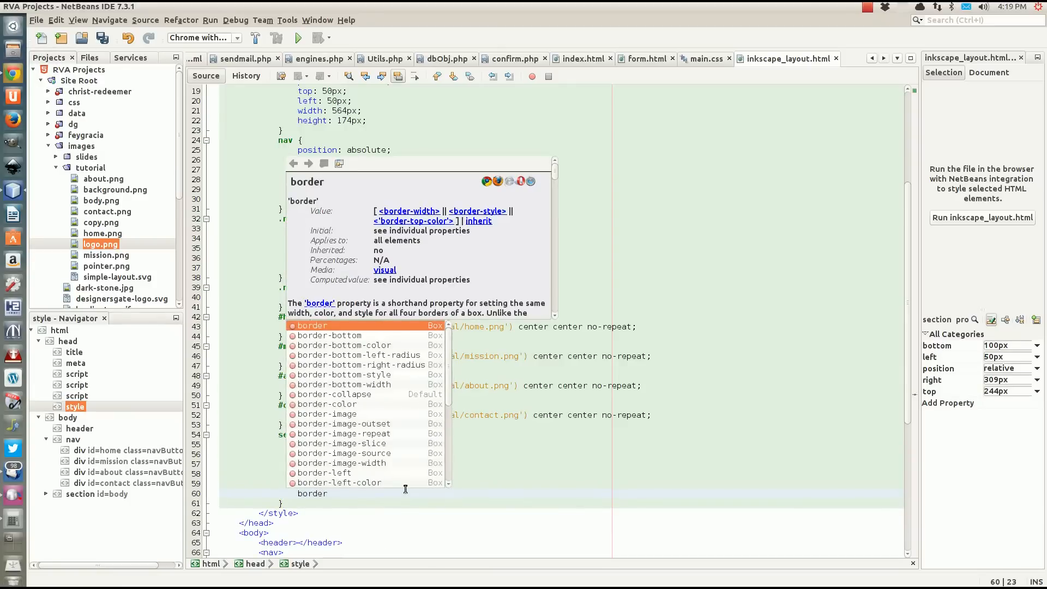
key(Return)
text(1)
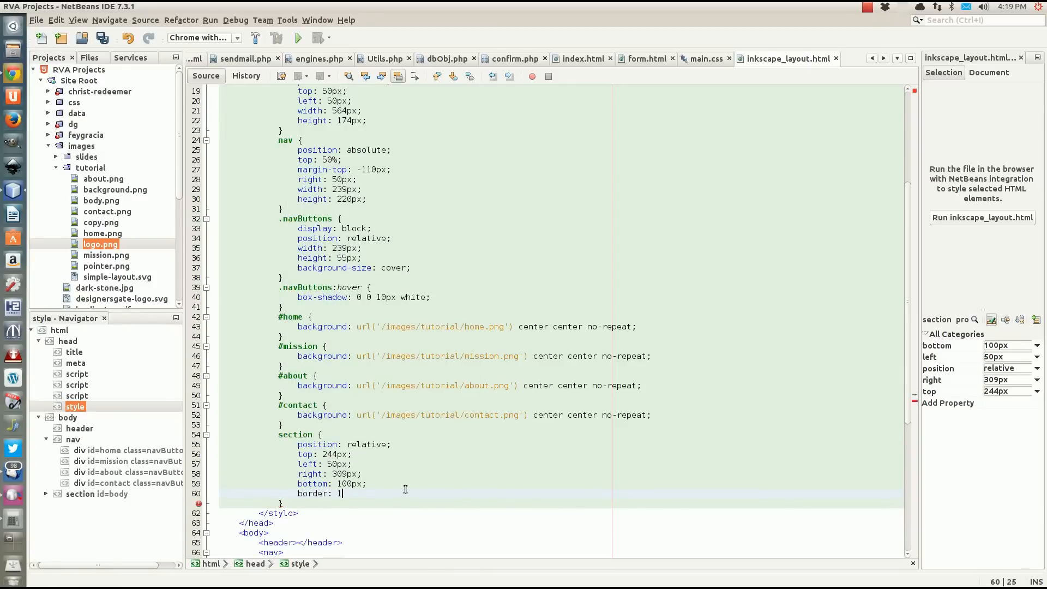
key(BackSpace)
text(2px wh)
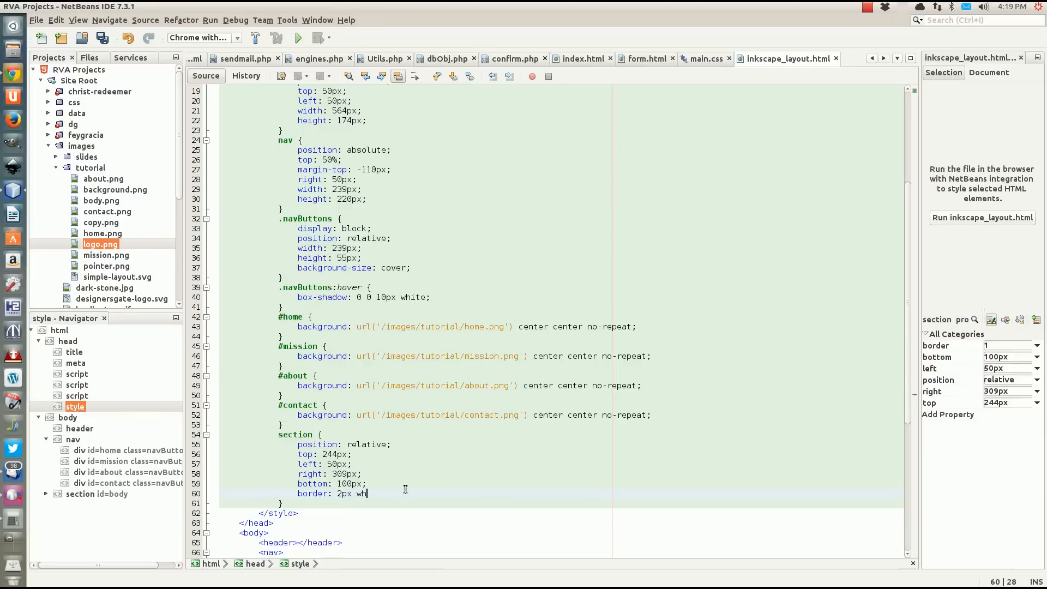
text(ite solid)
Add a border-radius of 20px to the section rule.
text(bo)
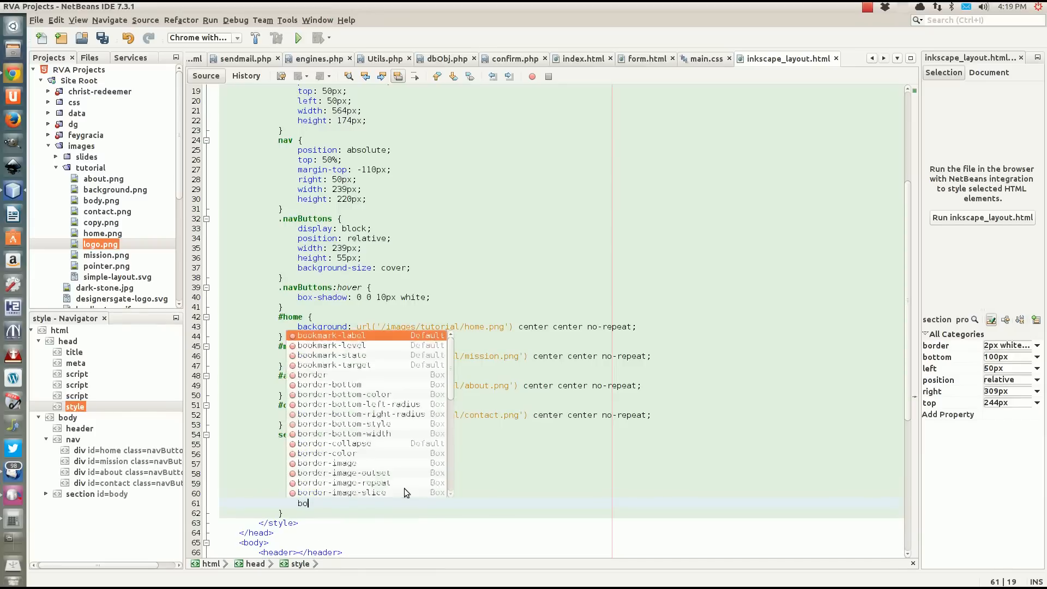
text(rder-r)
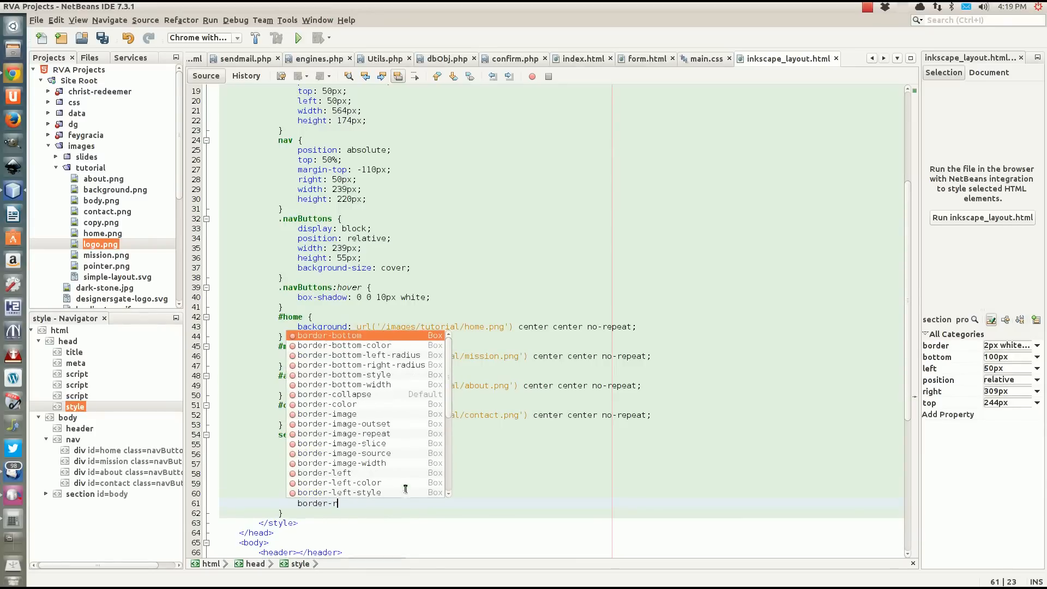
key(Return)
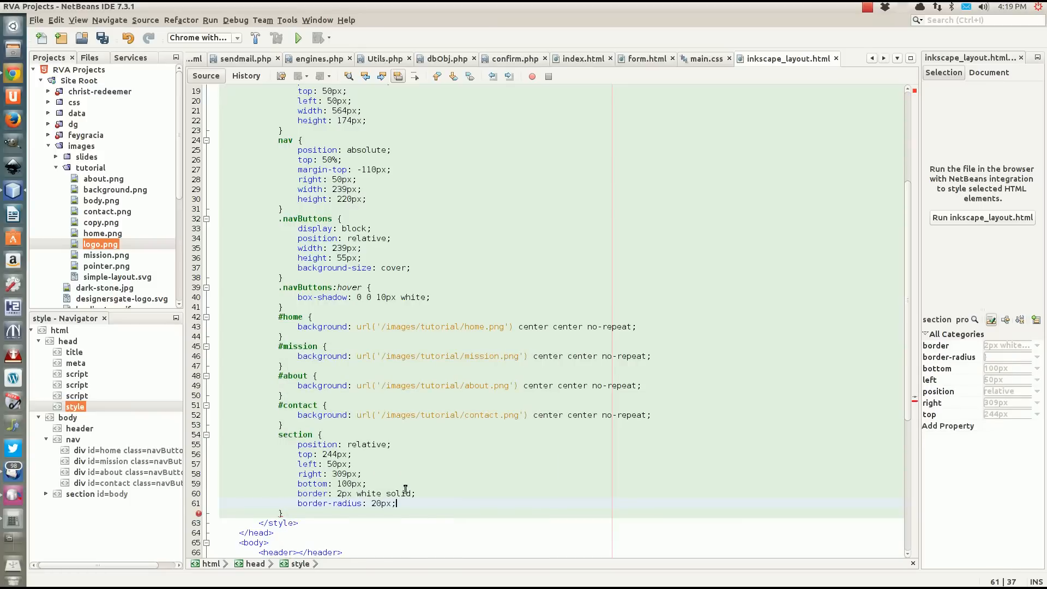
Add the background rgba(255,255,255,.8) to the section rule and save the file.
key(Return)
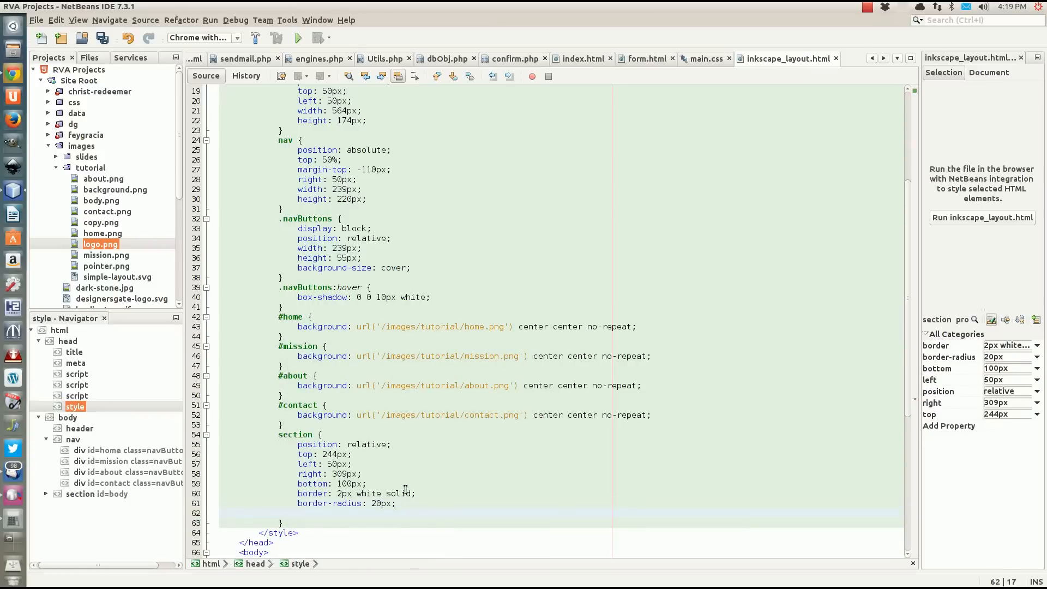
text(background: )
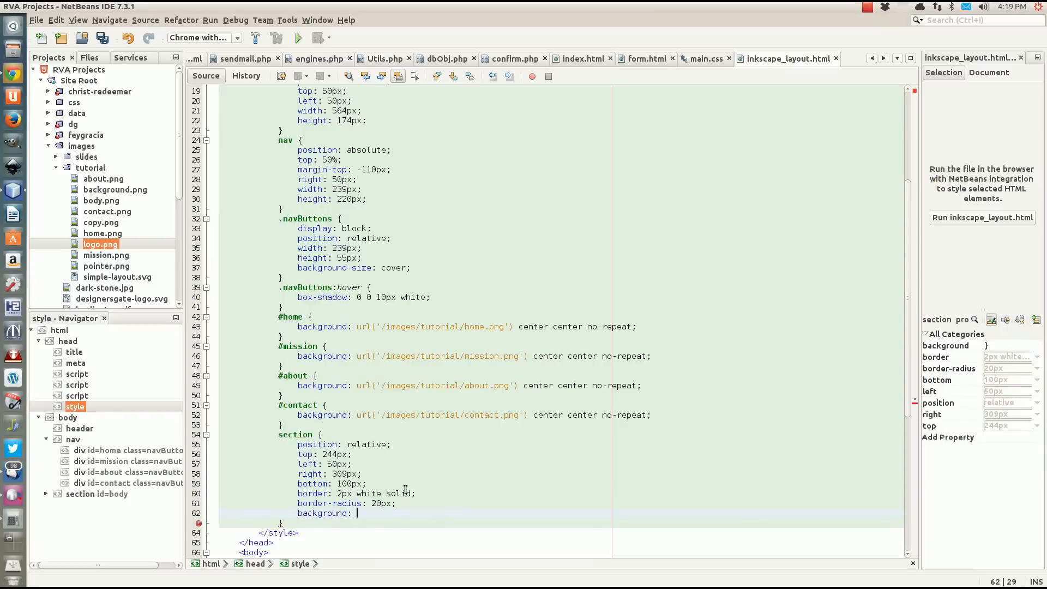
text(rgba();)
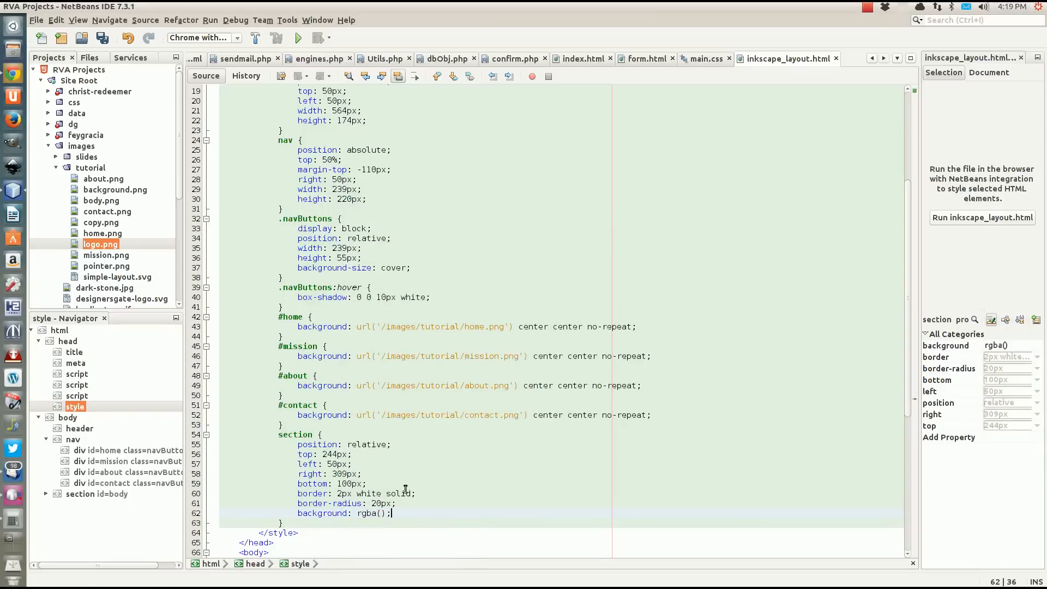
key(Left)
key(Left)
text(255,)
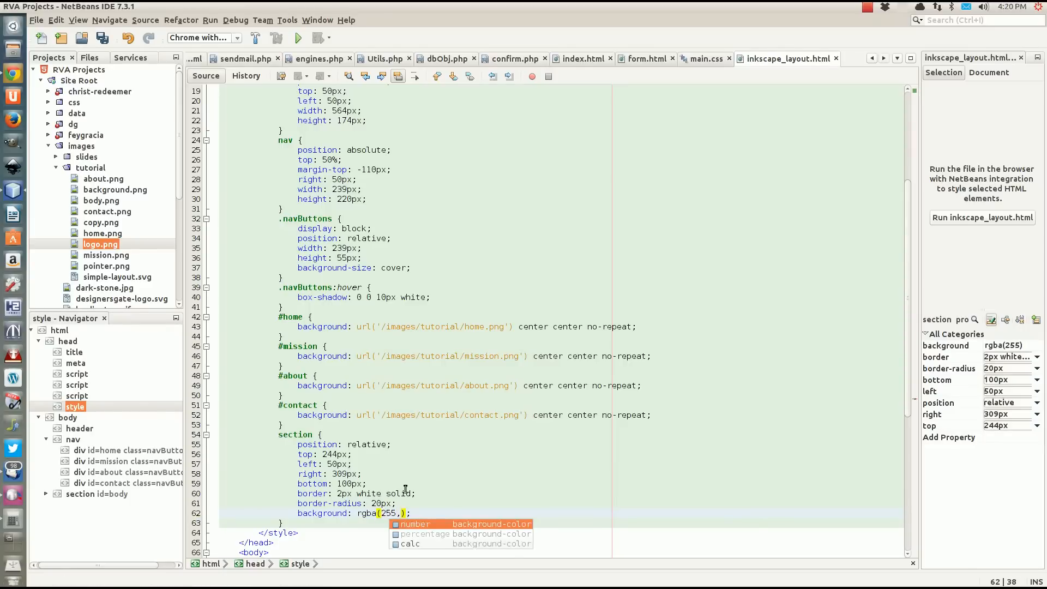
text(255)
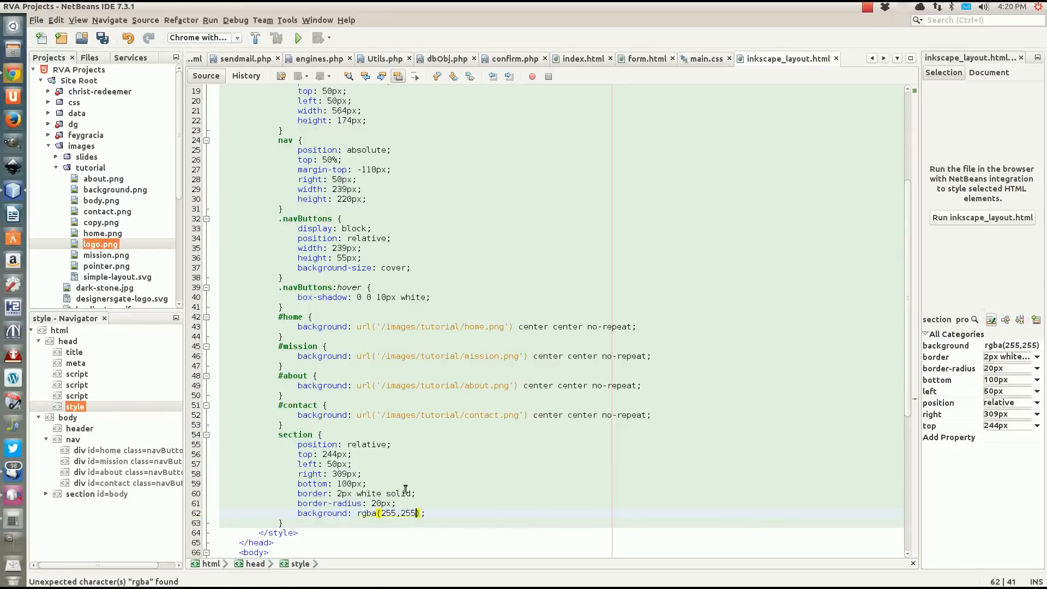
text(,255,.8)
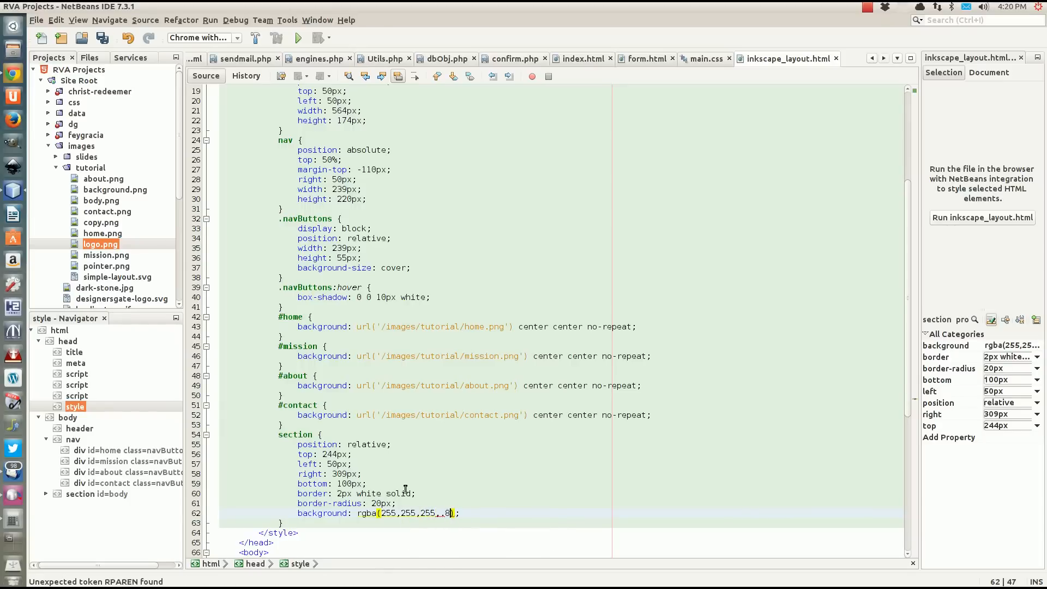
click(475, 513)
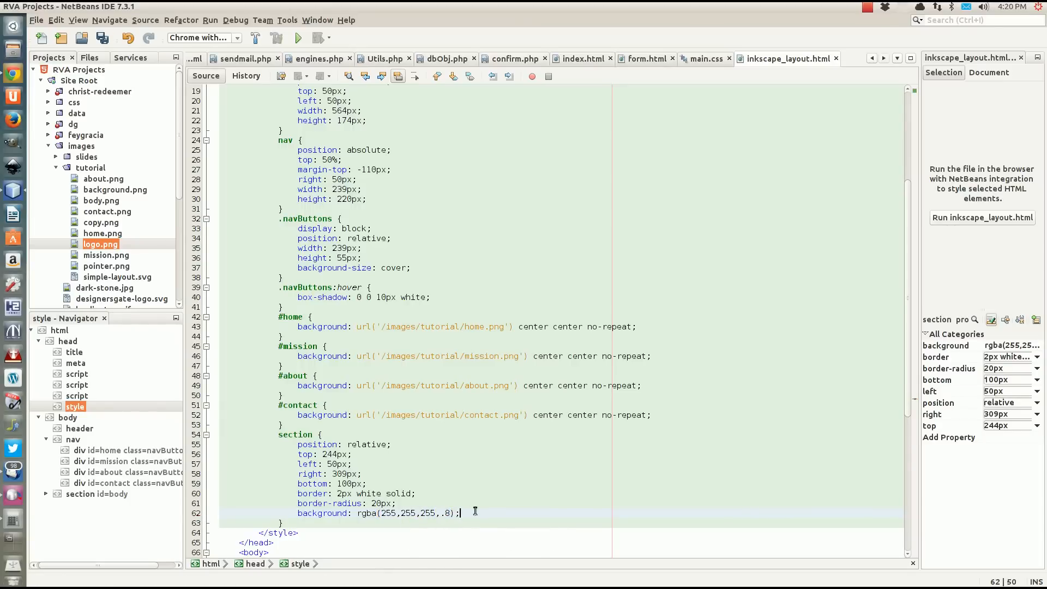
click(385, 513)
key(ctrl+s)
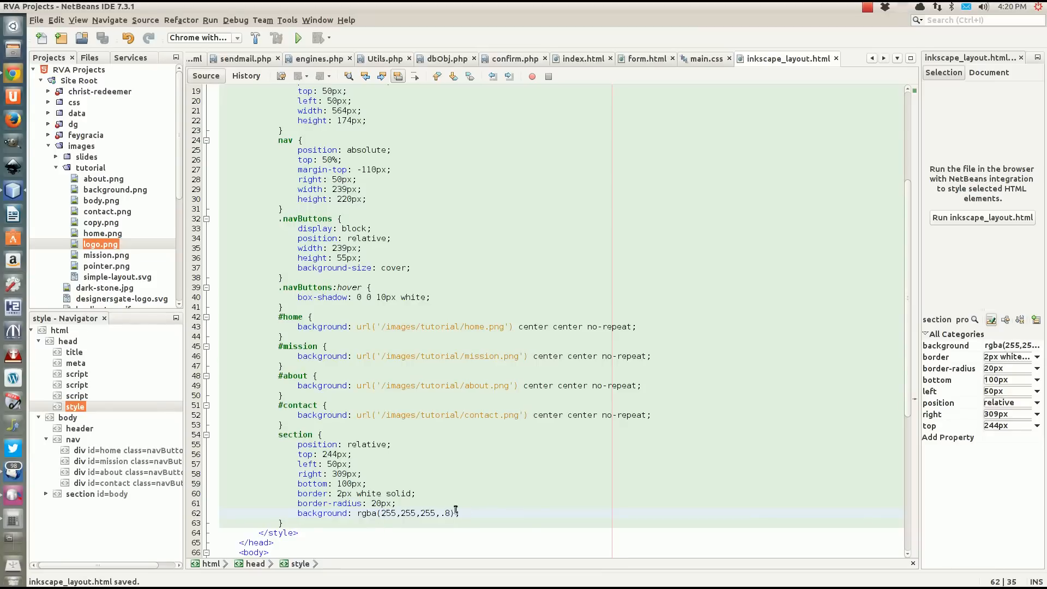
Switch to Chrome and reload inkscape_layout.html to check the section's styling.
click(464, 515)
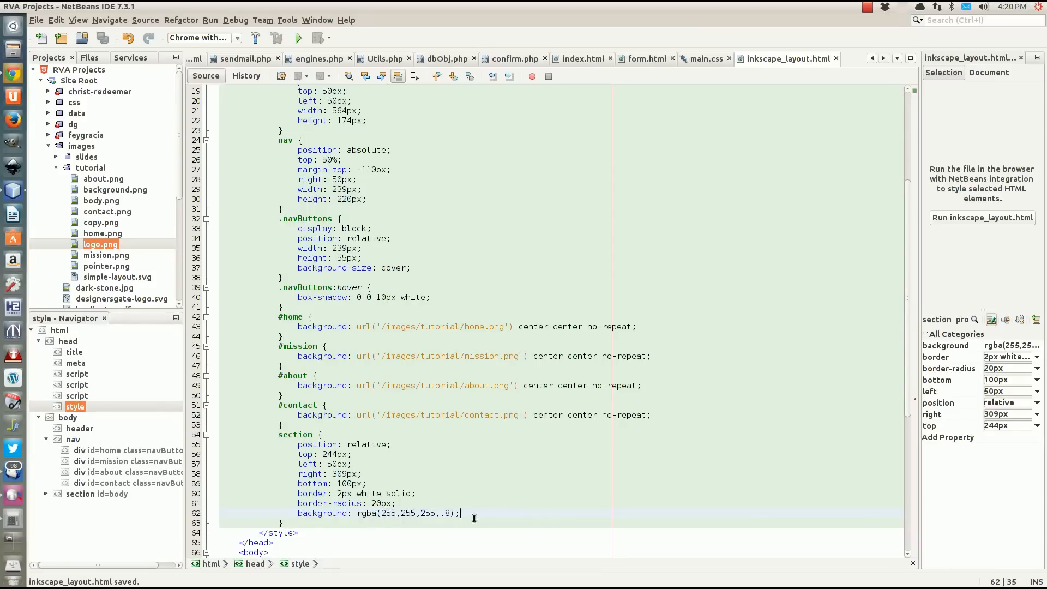
click(13, 74)
key(F5)
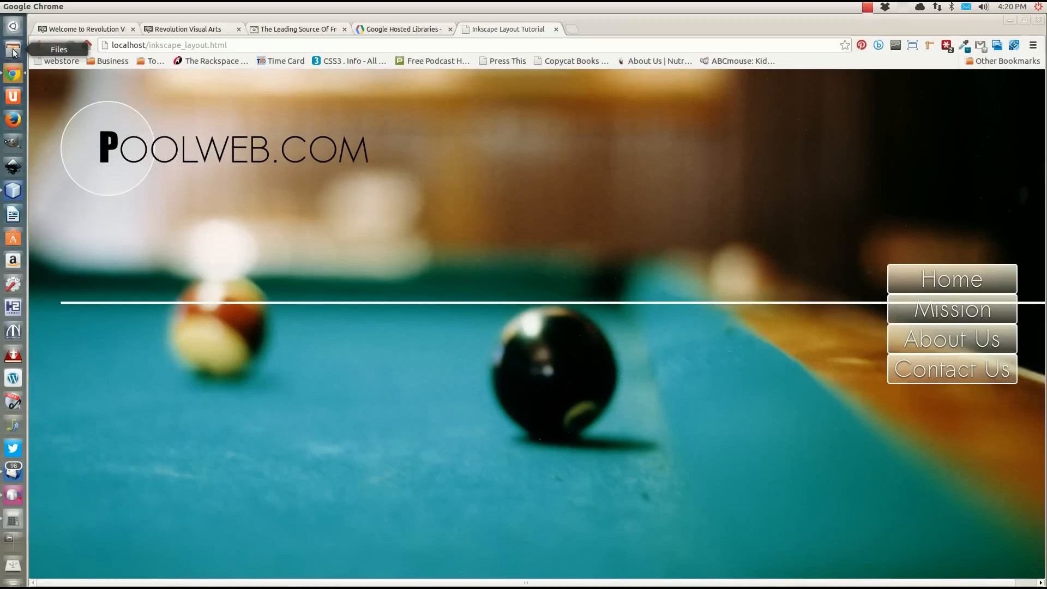
Return to NetBeans and change the section's position to absolute.
click(17, 193)
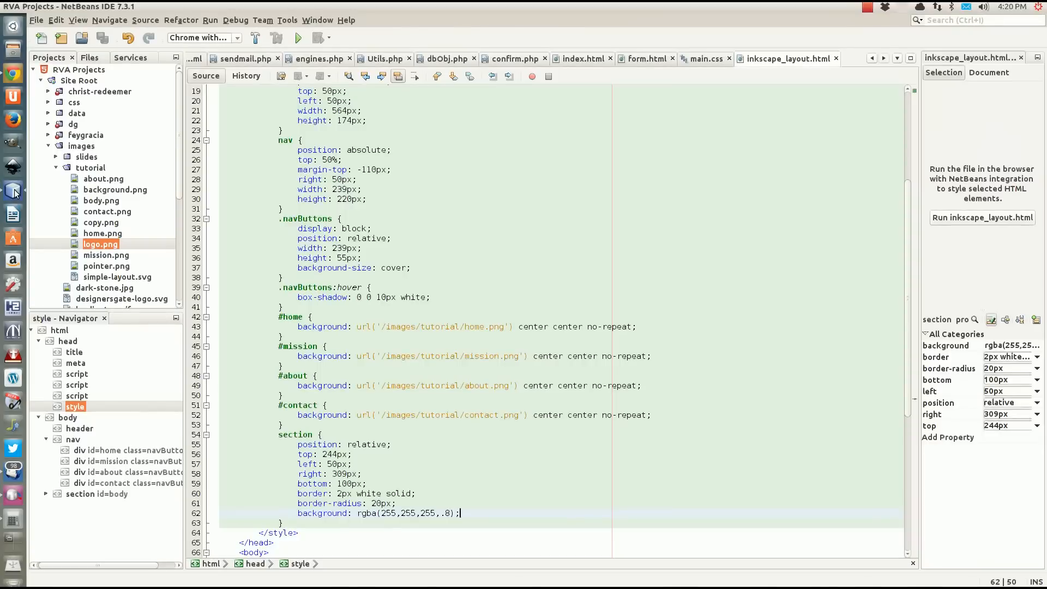
double_click(369, 444)
text(a)
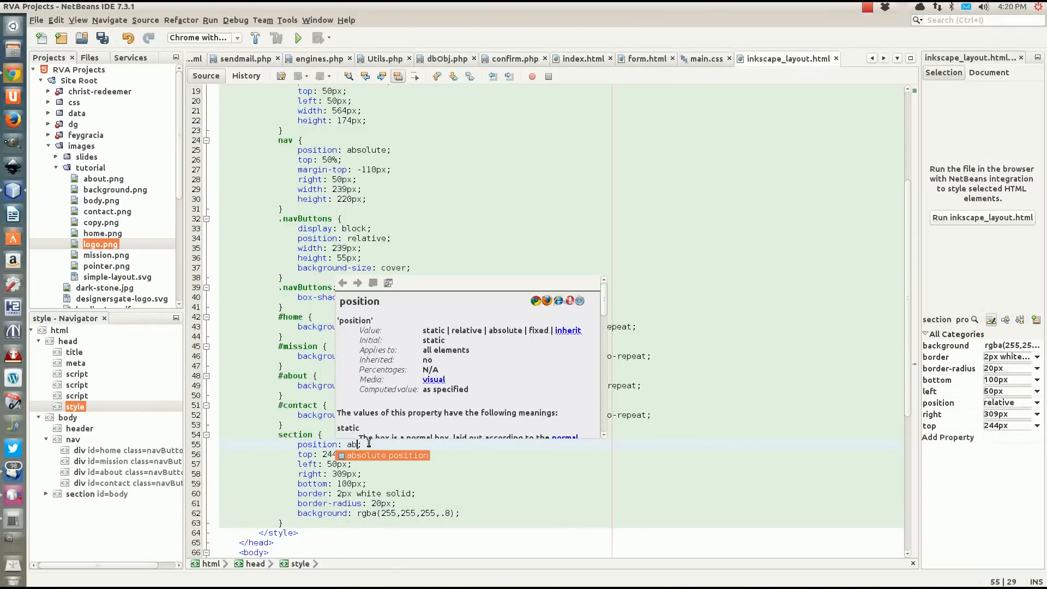
text(bsoj)
key(BackSpace)
text(l)
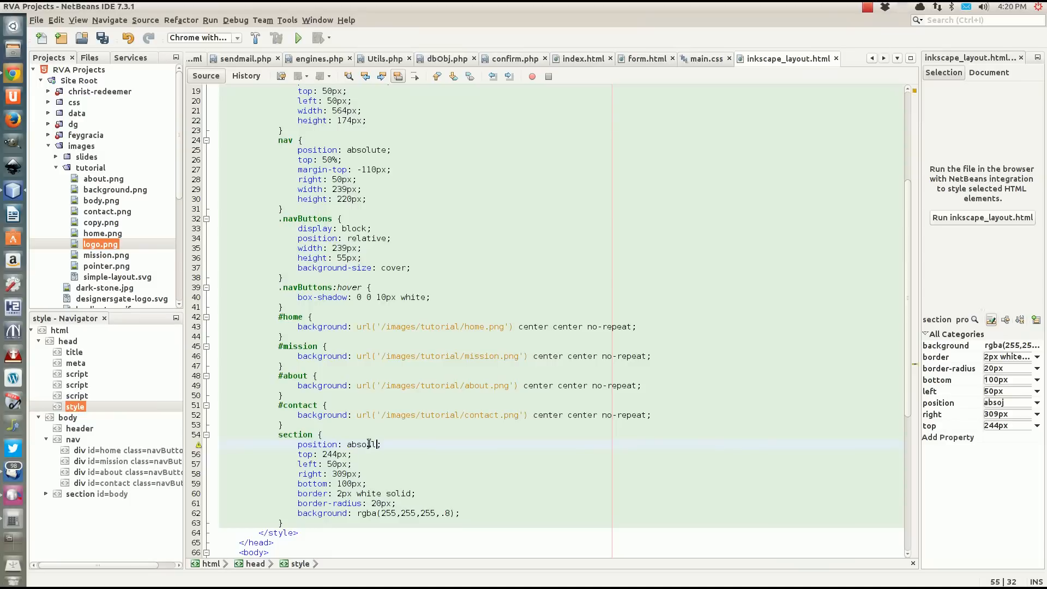
text(ute)
click(422, 446)
Insert a space inside the body section element, save the file and check the reloaded page in Chrome.
scroll(382, 453, down, 7)
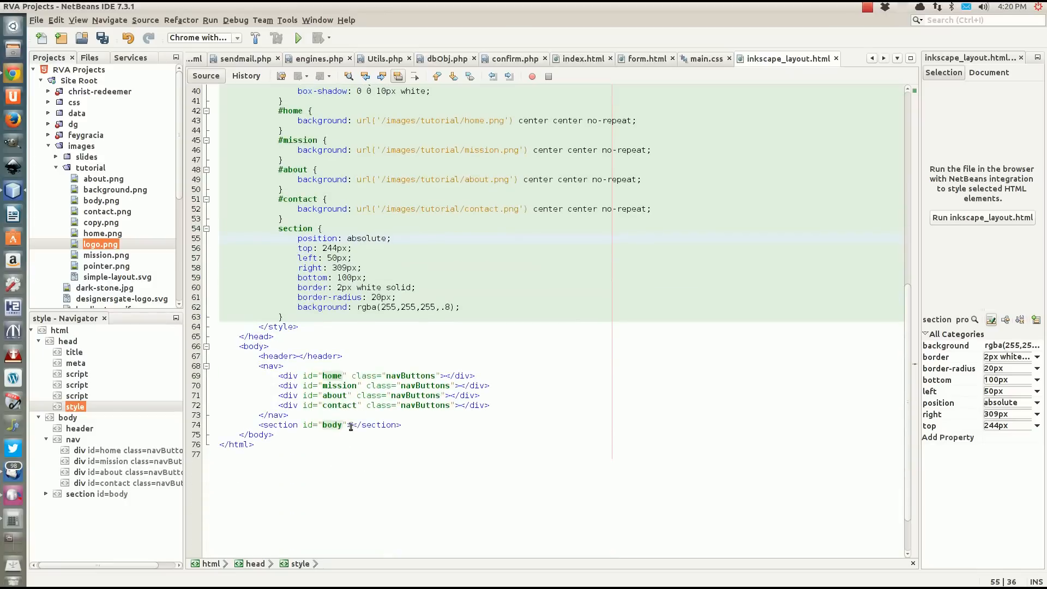
click(355, 426)
key(ctrl+s)
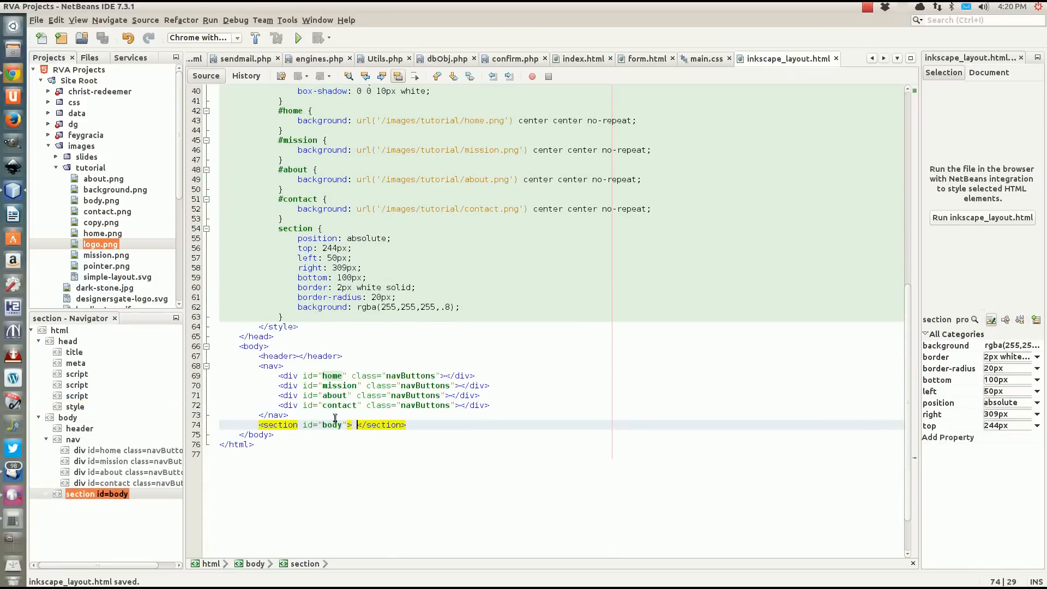
click(14, 74)
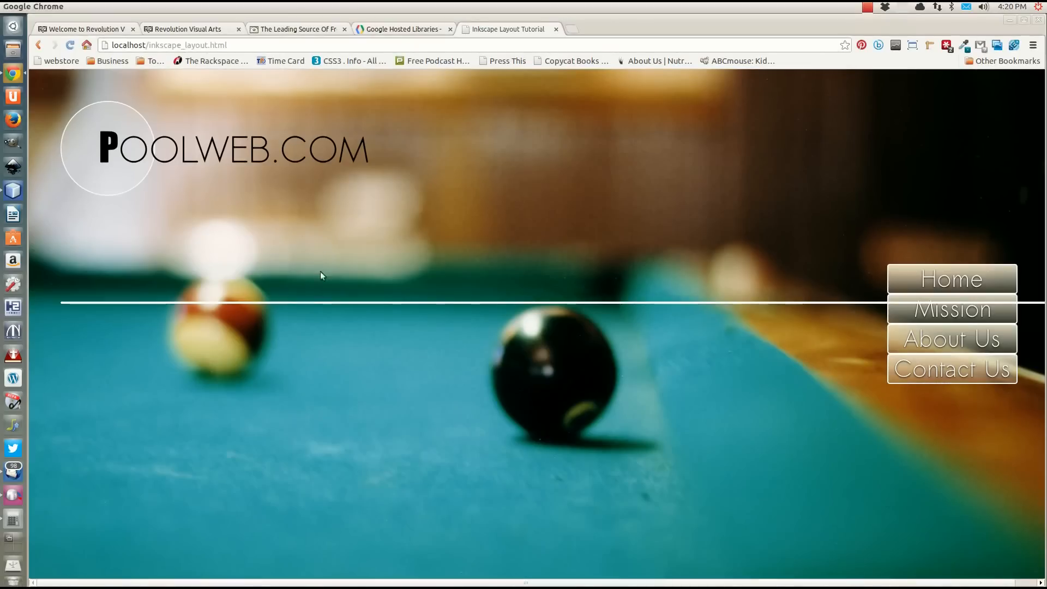
key(ctrl+r)
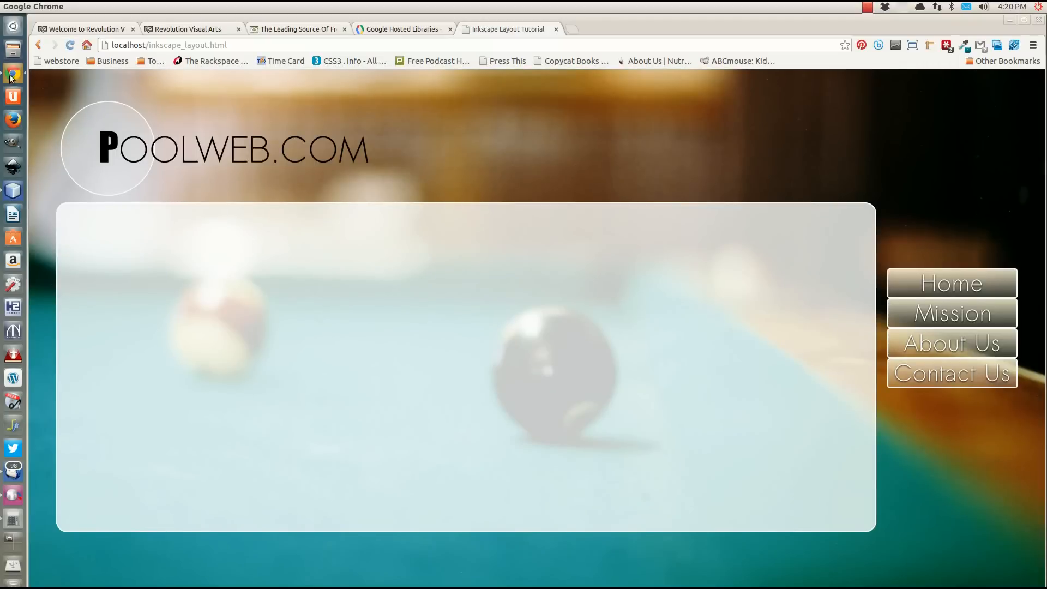
Return to NetBeans, set the section background's alpha to .4, and check the saved page in Chrome.
click(11, 192)
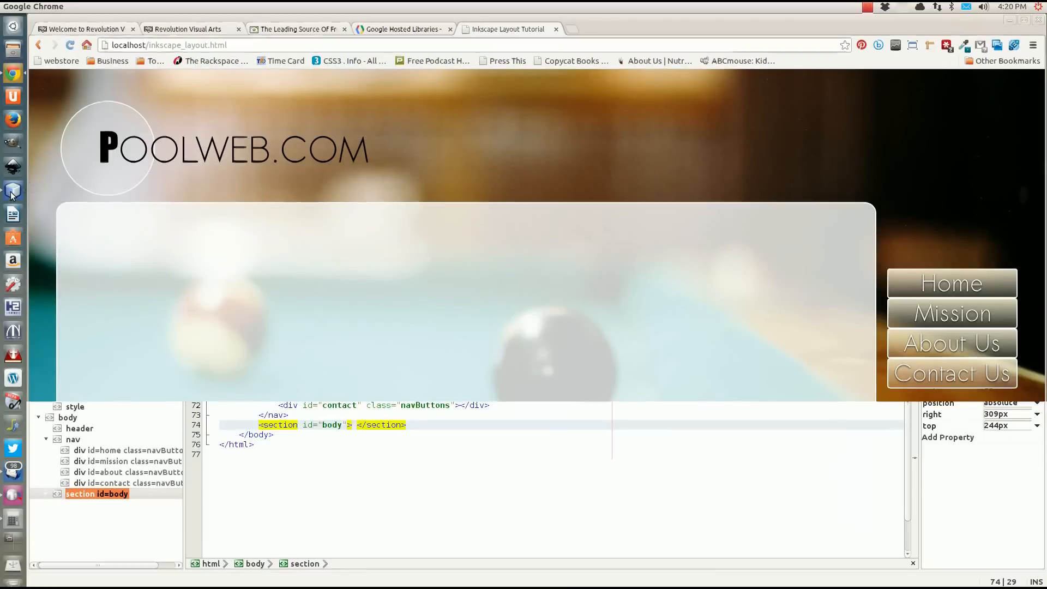
key(BackSpace)
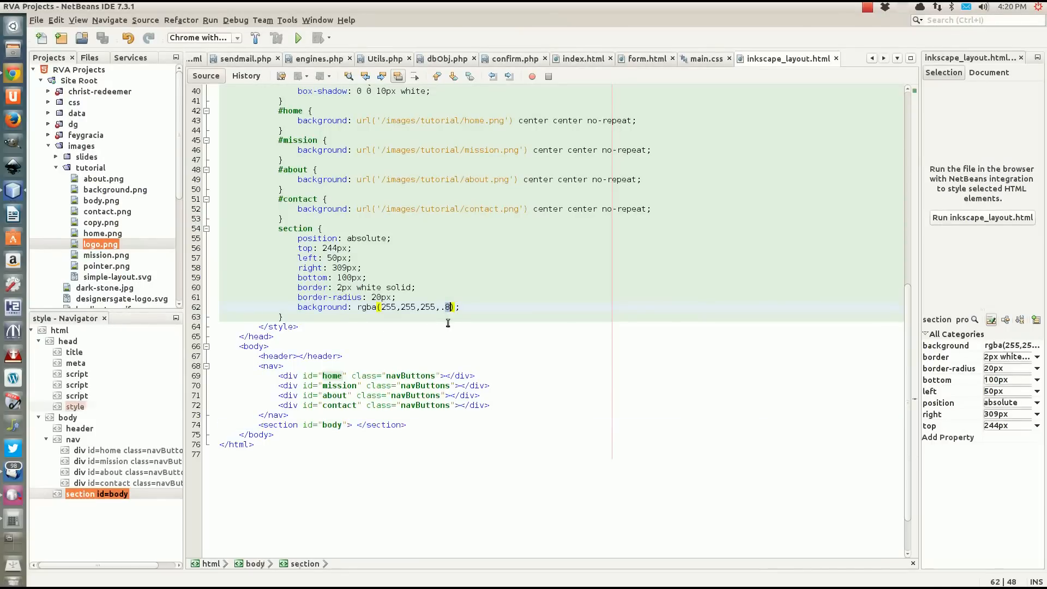
text(4)
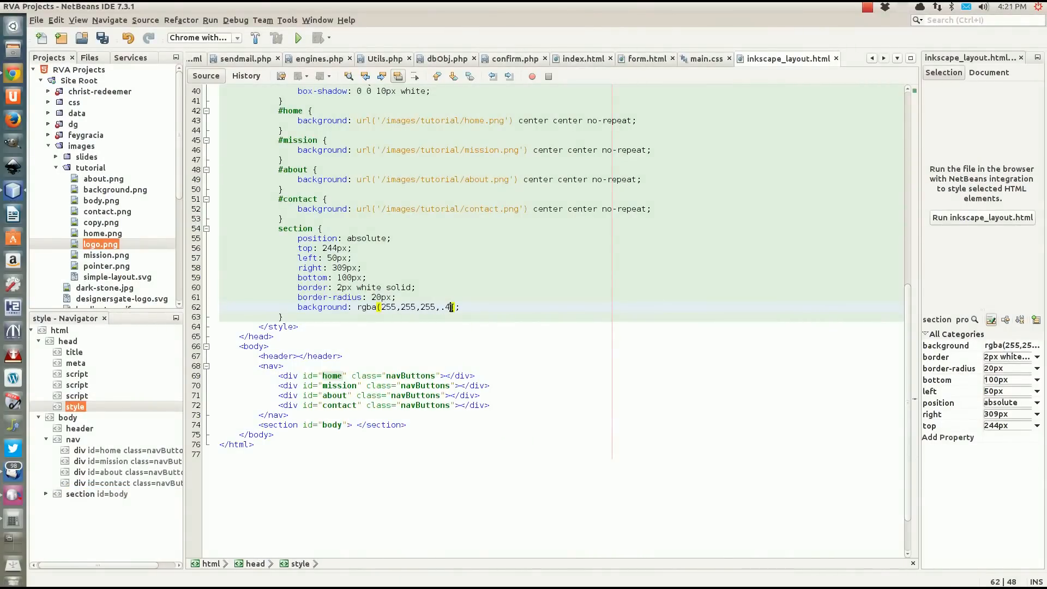
key(ctrl+s)
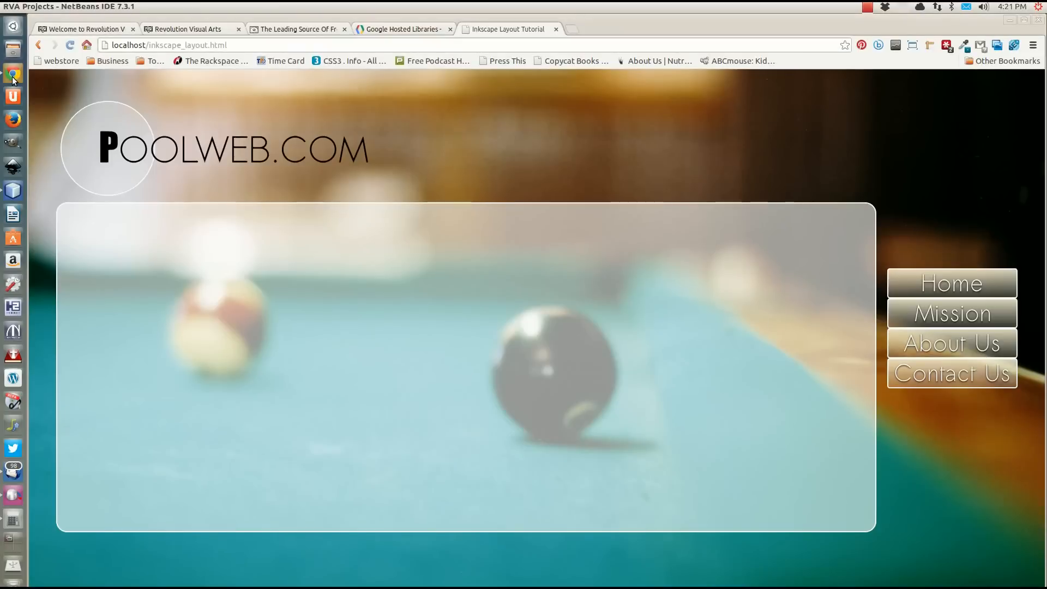
key(alt+Tab)
key(F5)
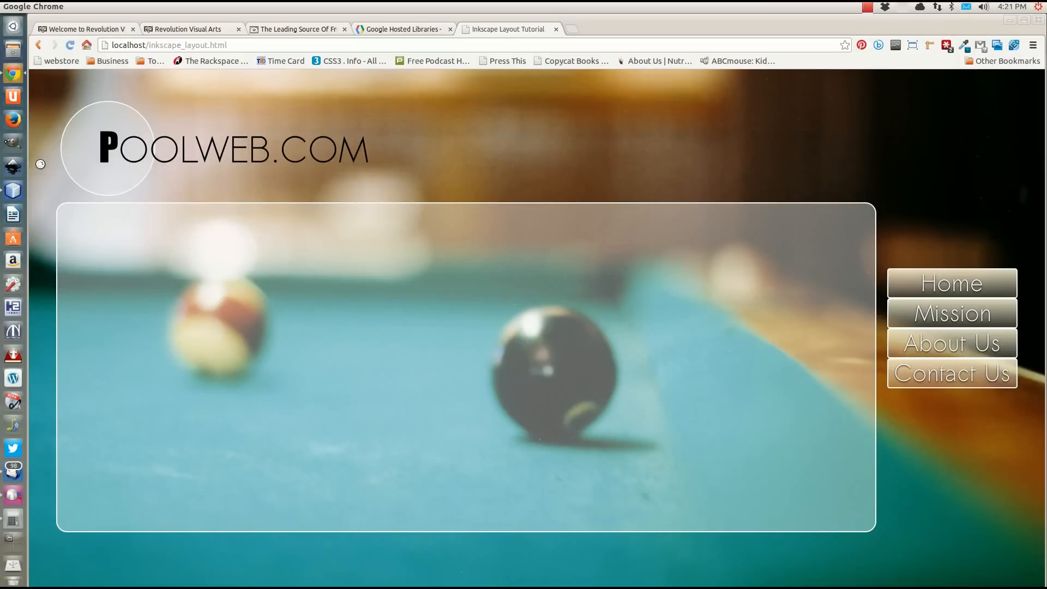
Return to NetBeans and close the blank Inkscape document window.
click(18, 191)
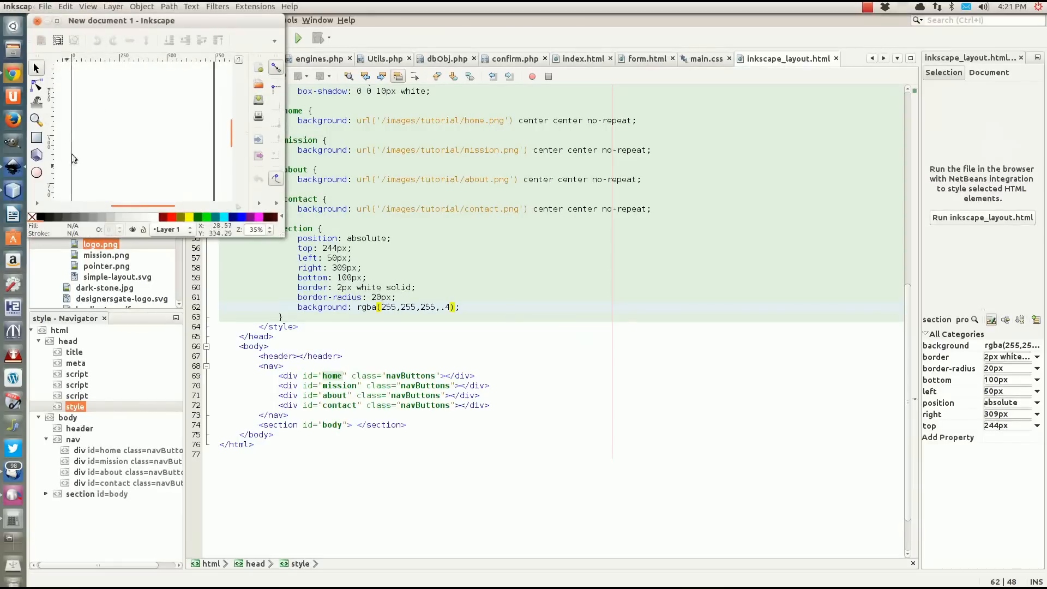
click(37, 20)
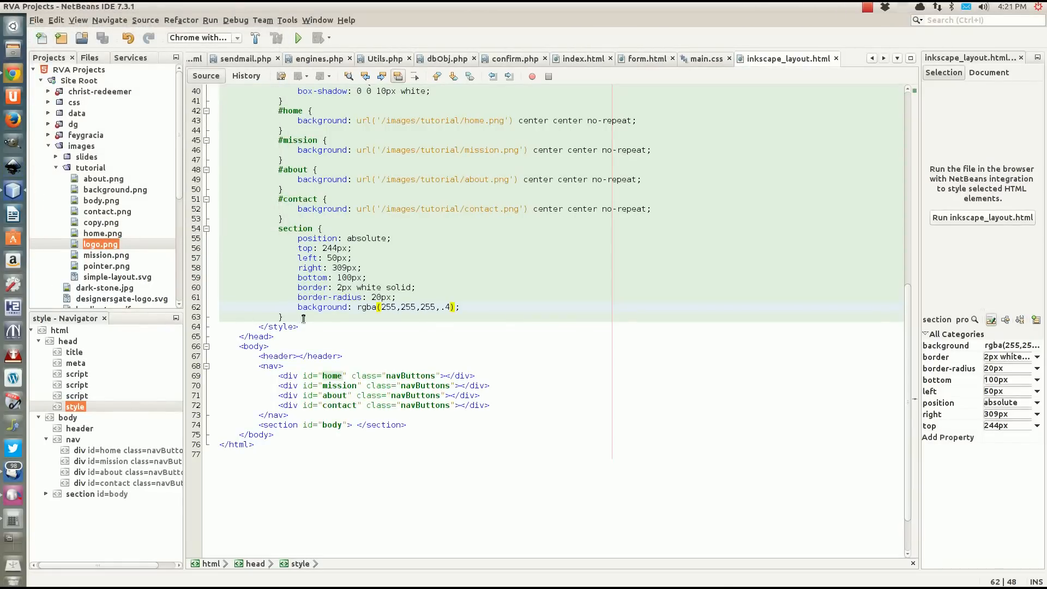
Add a cursor property to the .navButtons rule with an empty url() and a pointer fallback.
key(Down)
scroll(502, 287, up, 3)
scroll(353, 210, up, 3)
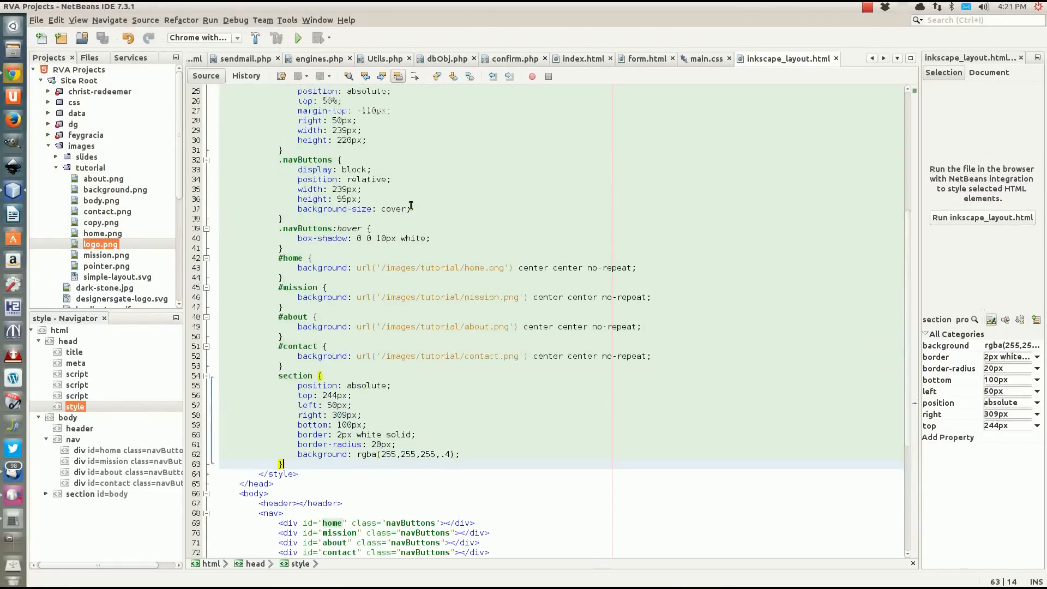
click(288, 248)
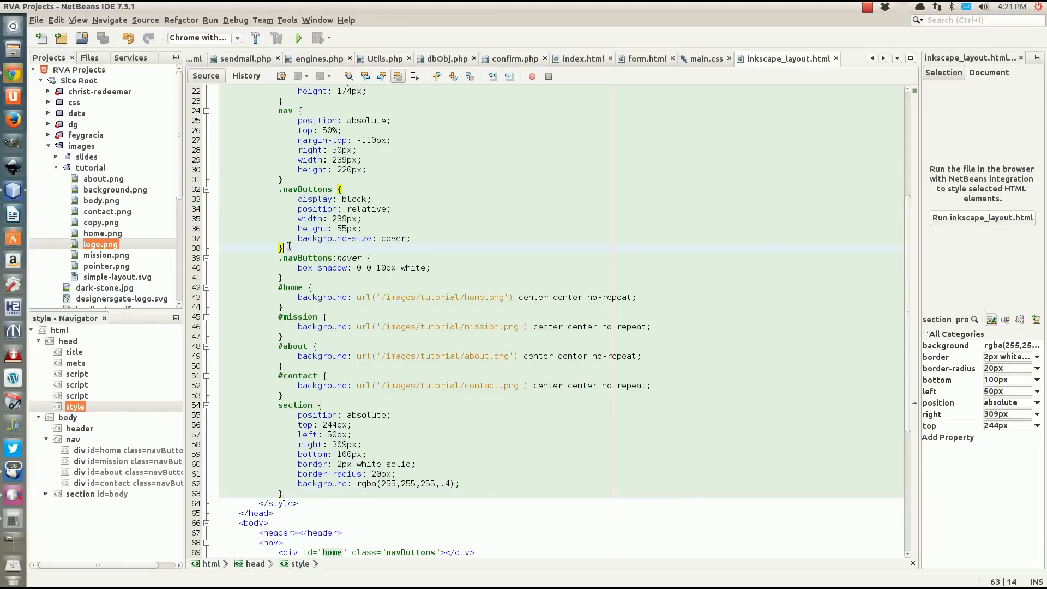
click(428, 241)
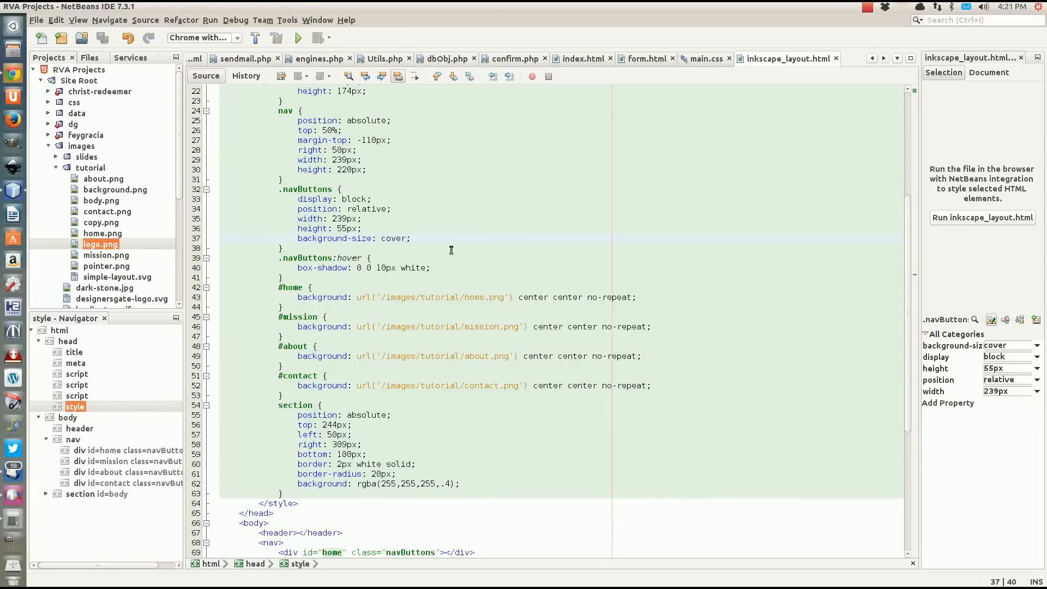
key(Return)
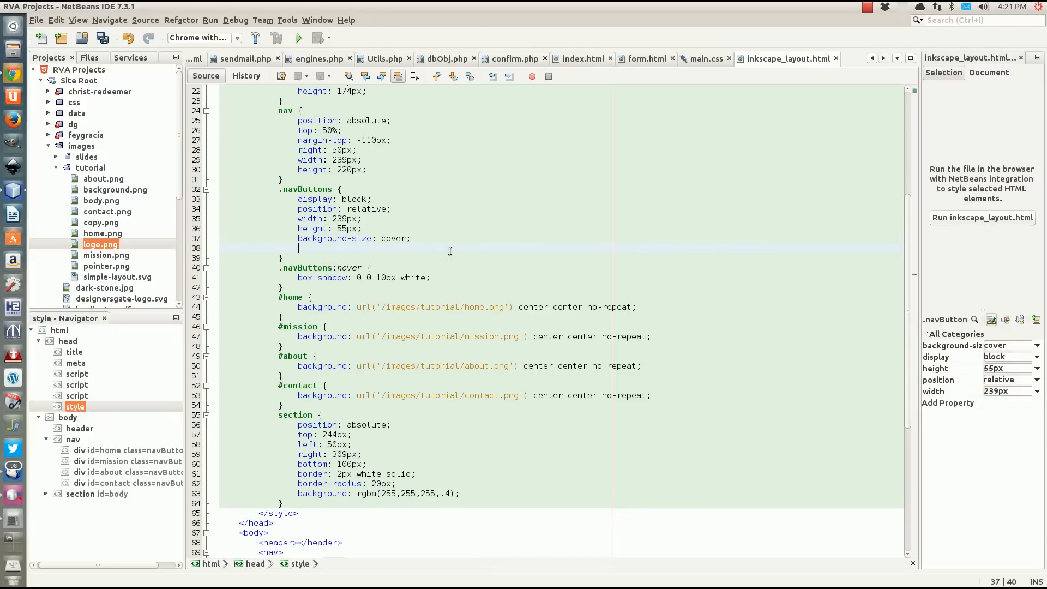
text(pointer)
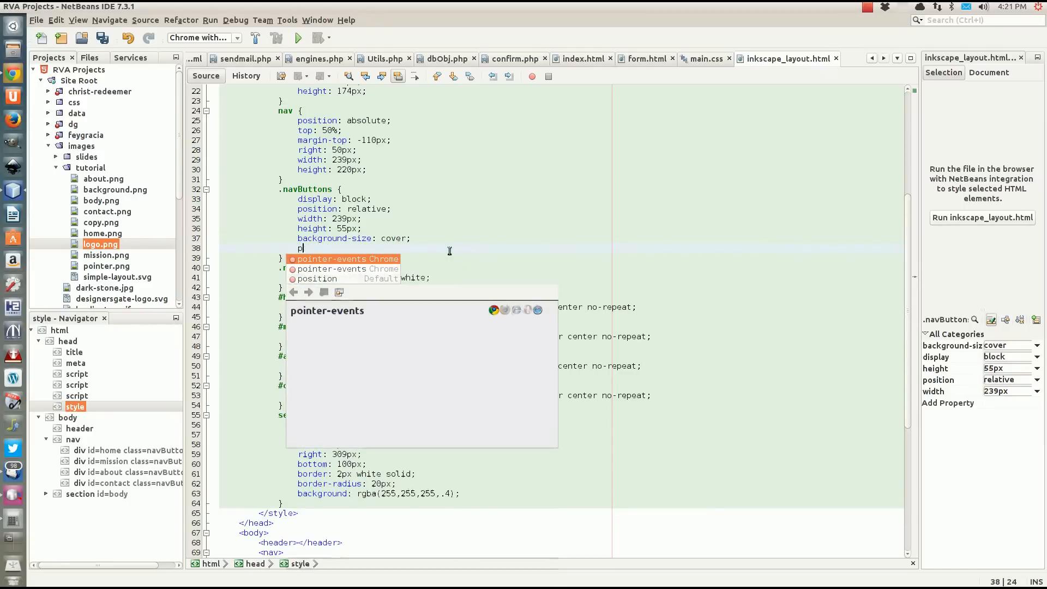
key(BackSpace)
key(BackSpace)
key(BackSpace)
key(BackSpace)
text(cursor:)
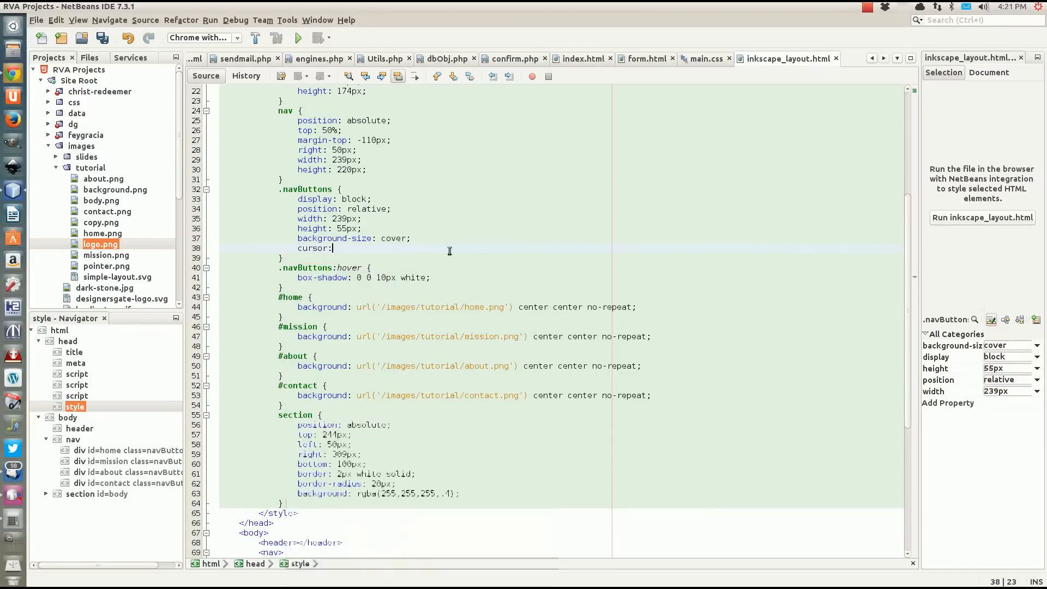
text( url)
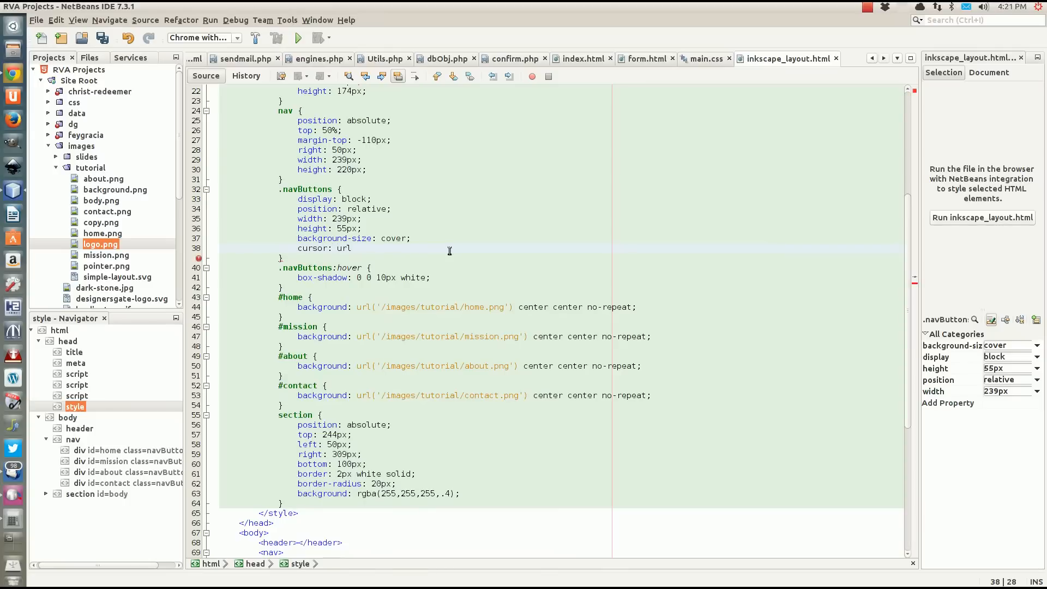
text((),)
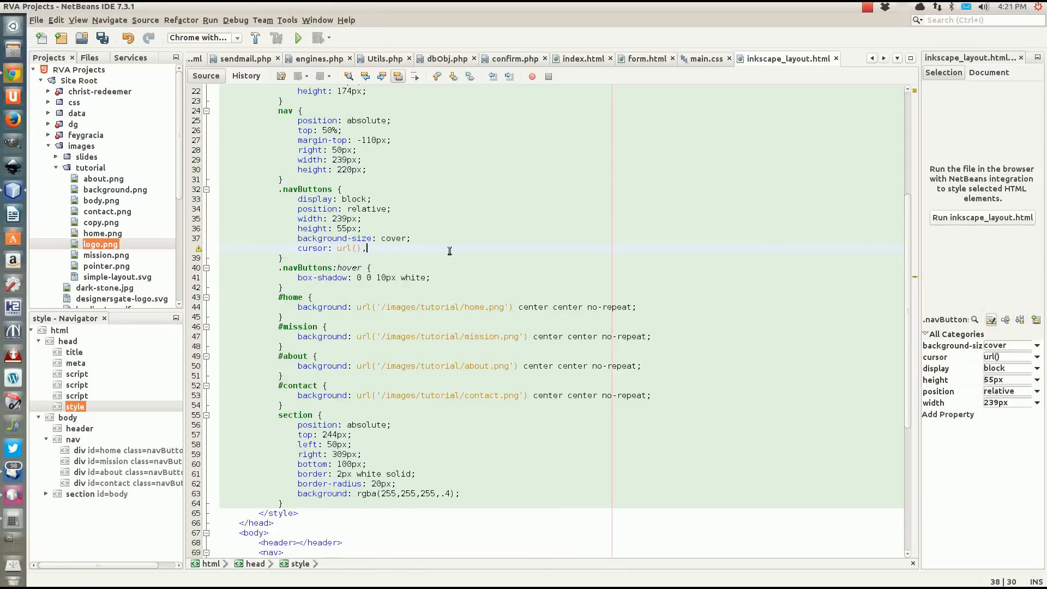
text( pointer;)
Fill in the cursor's image URL as '/images/tutorial/pointer.png' and save the file.
click(356, 249)
text('/images/tutorial/)
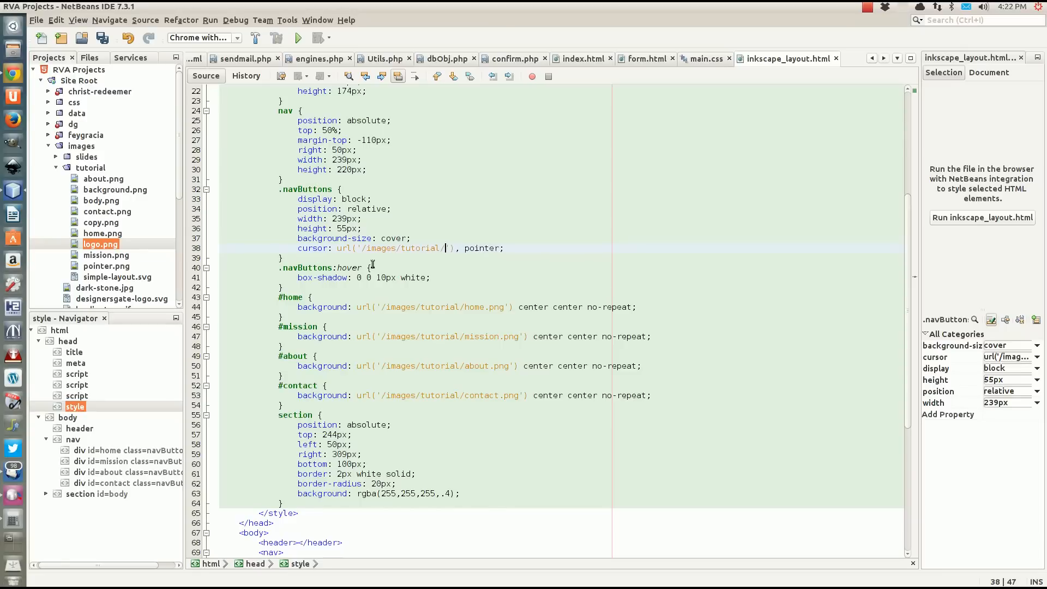
text(pointer.png)
click(423, 241)
key(ctrl+s)
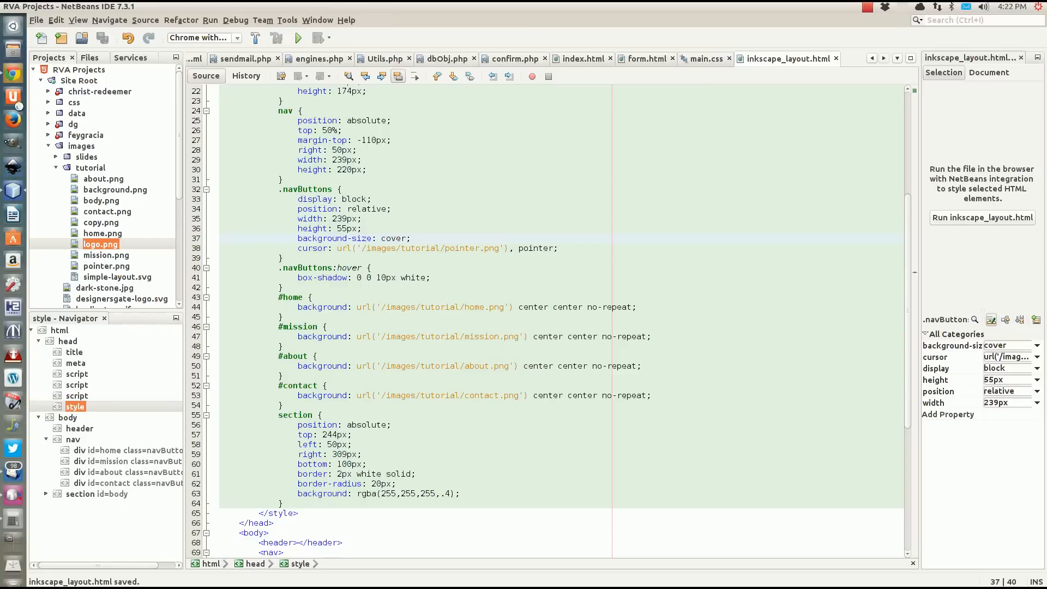
Switch to Chrome, close the blank Inkscape document window and reload the layout page.
click(13, 73)
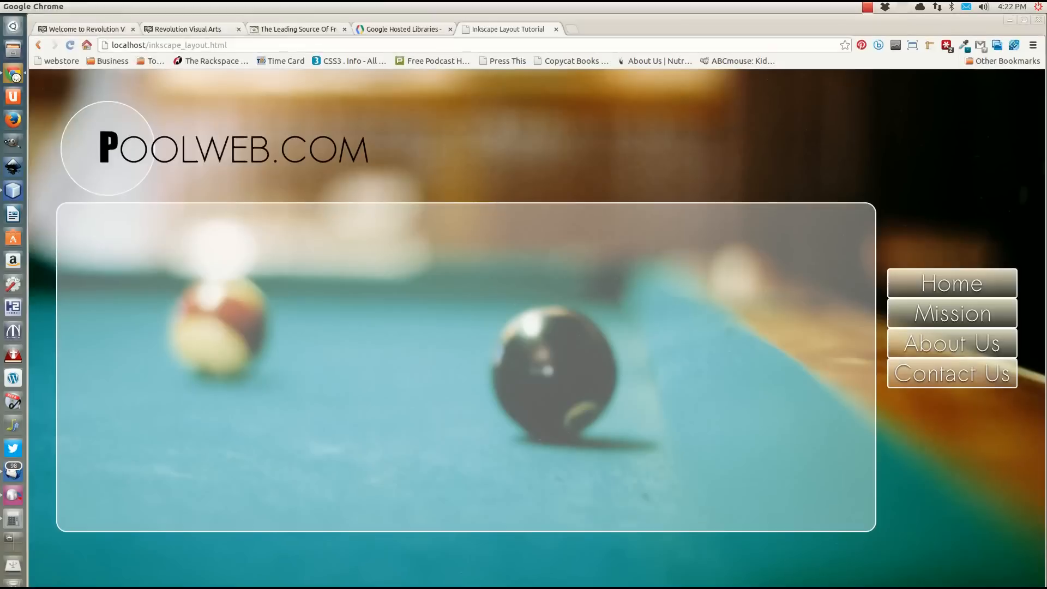
click(40, 21)
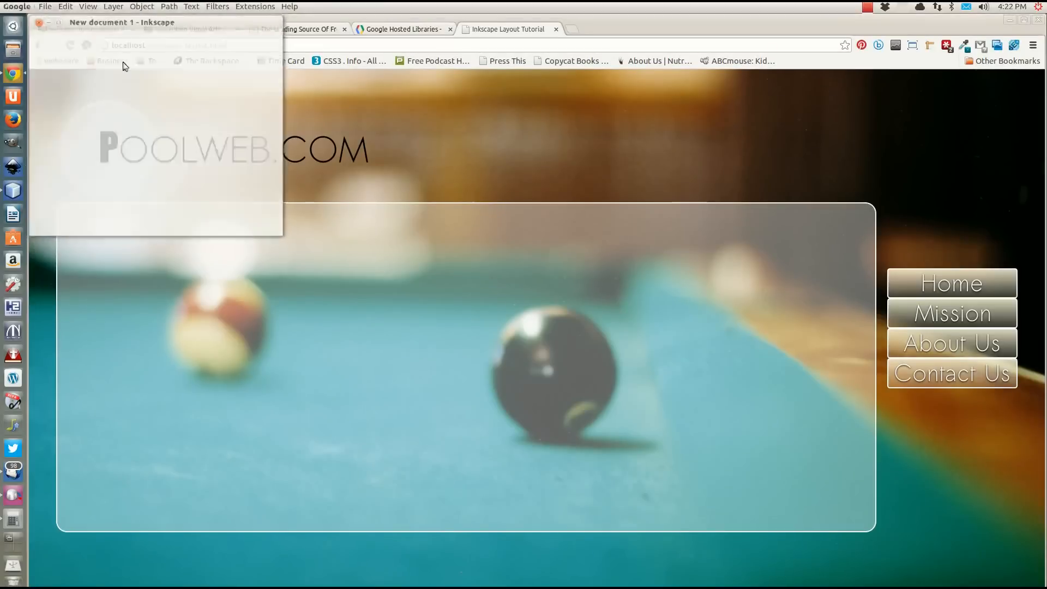
key(ctrl+r)
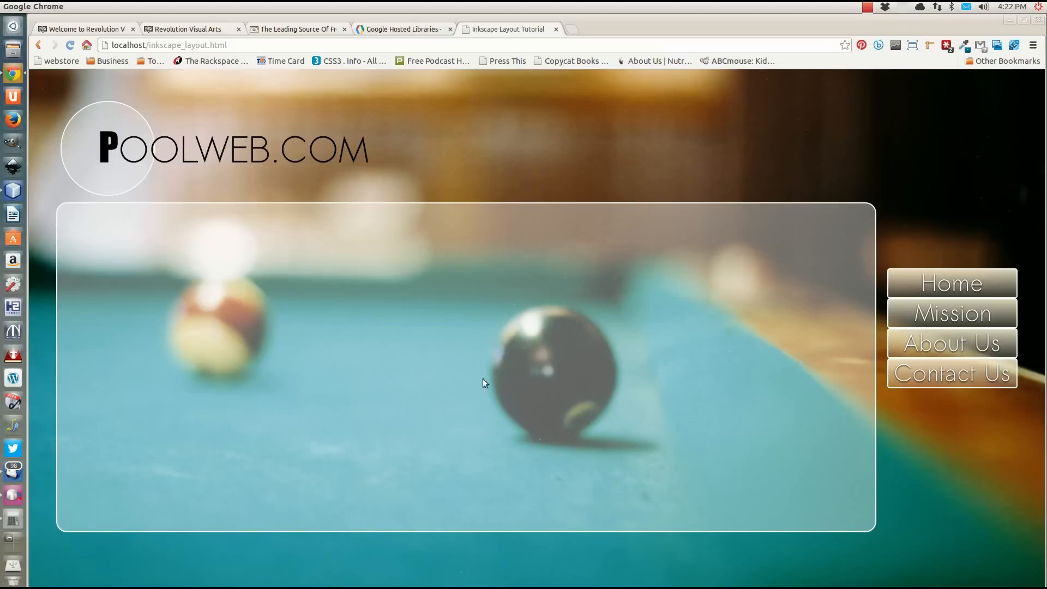
Return to NetBeans and set the nav rule's height to 240px.
click(17, 191)
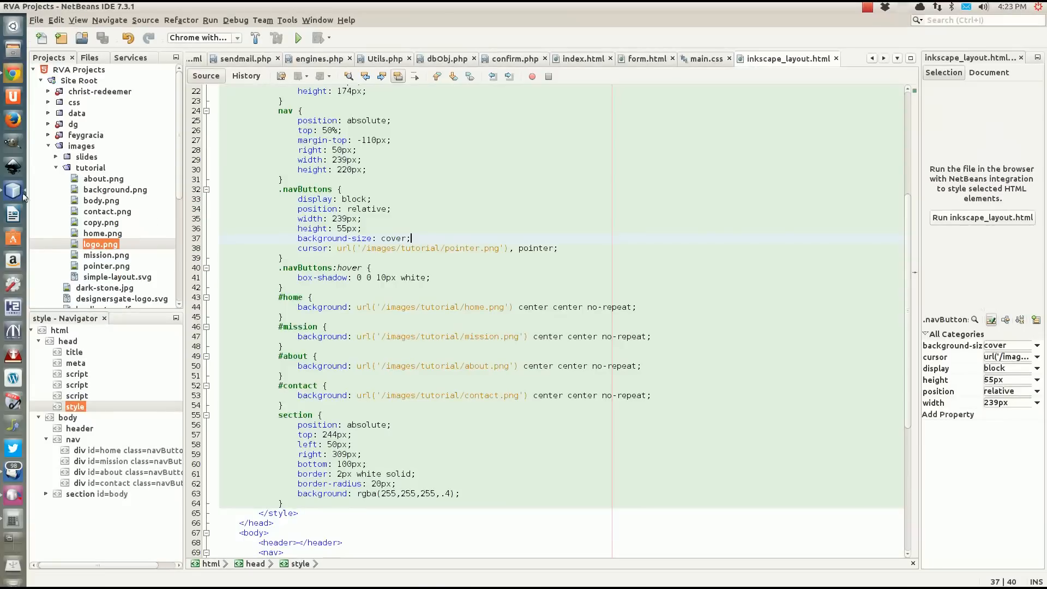
scroll(421, 271, up, 2)
scroll(422, 271, up, 2)
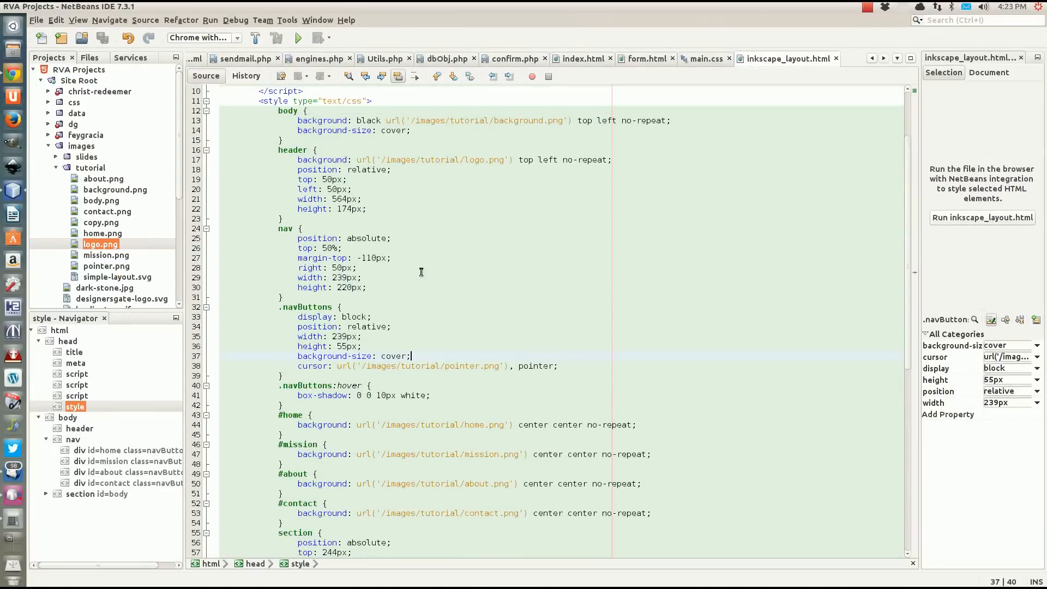
click(343, 287)
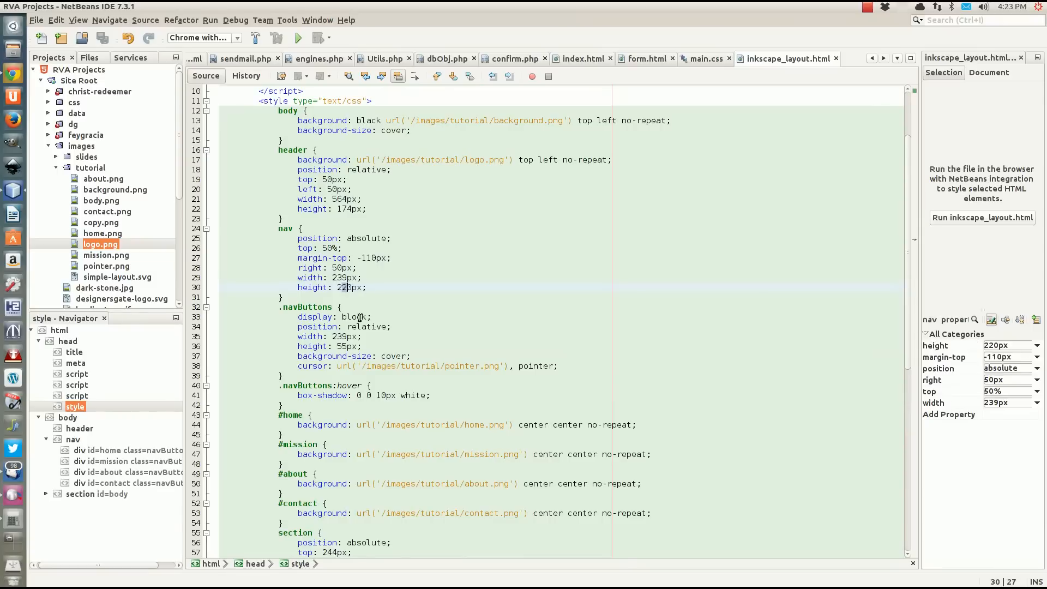
key(BackSpace)
text(4)
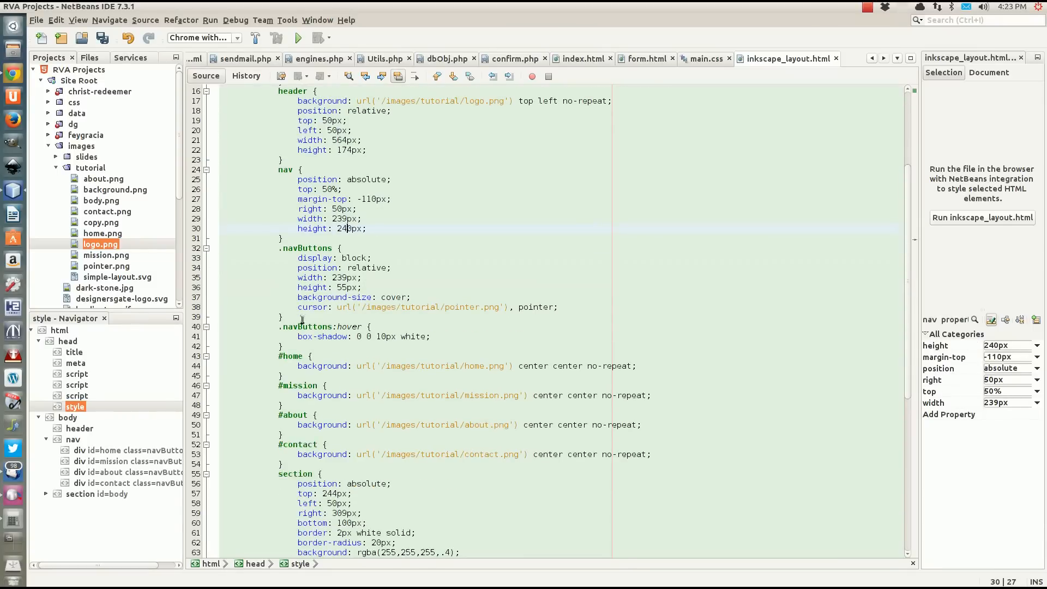
click(282, 316)
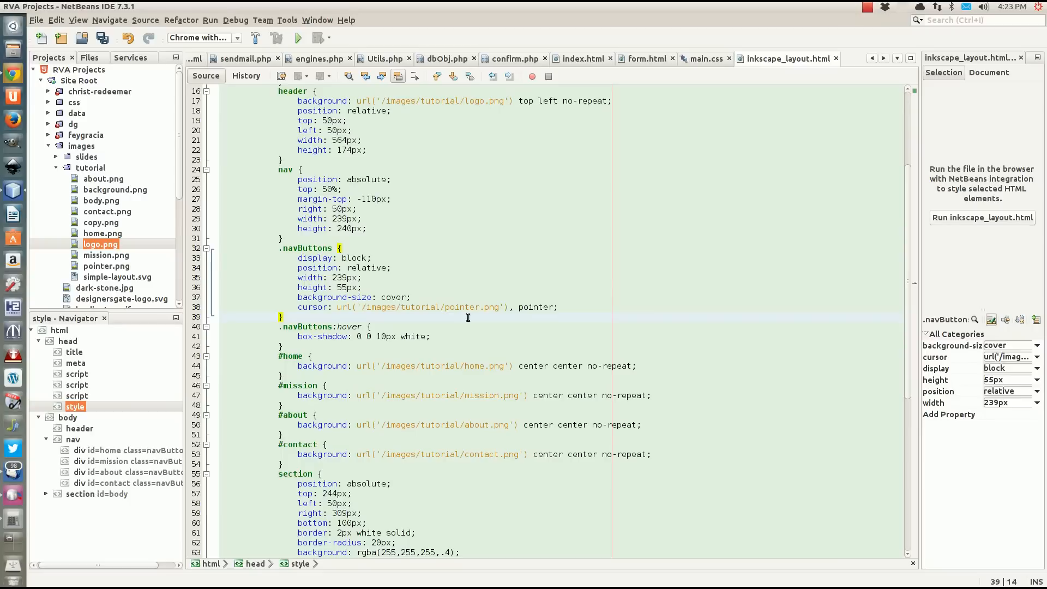
key(Return)
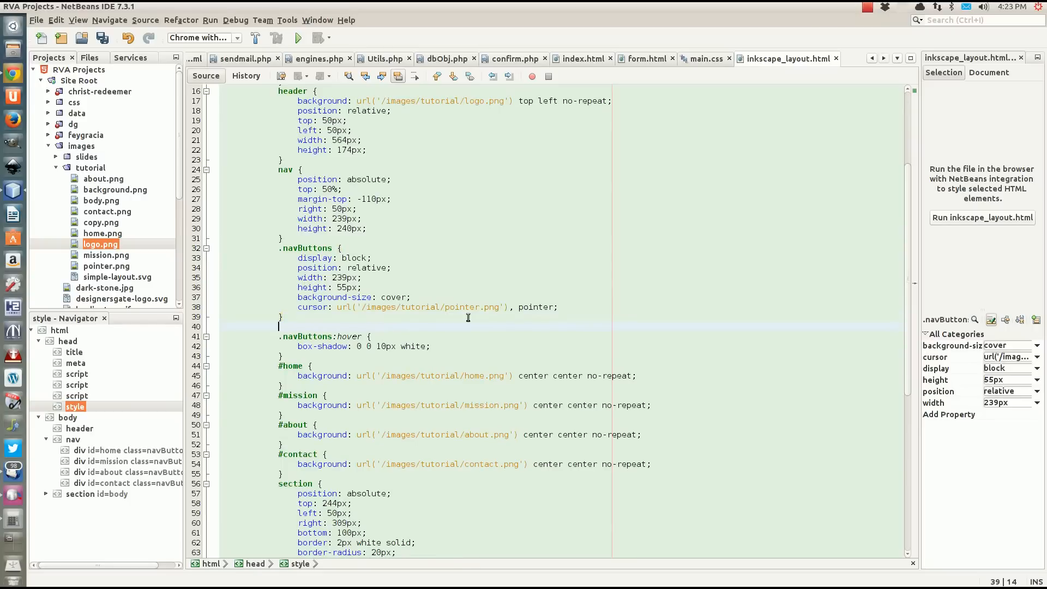
key(BackSpace)
key(BackSpace)
key(BackSpace)
key(BackSpace)
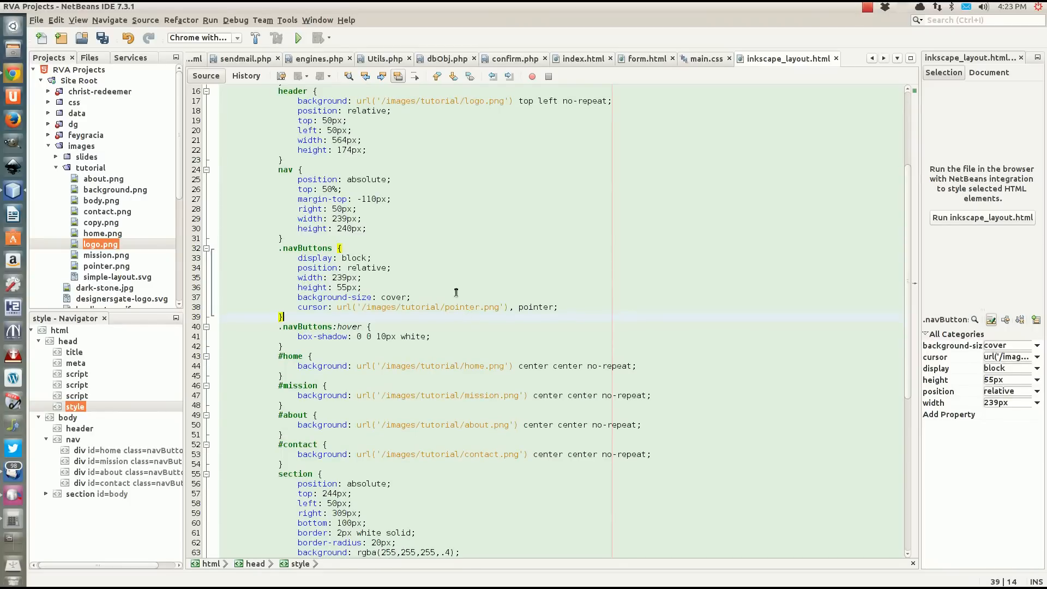
Add a margin-bottom of 5px to the end of the .navButtons rule.
click(564, 305)
key(Return)
text(m)
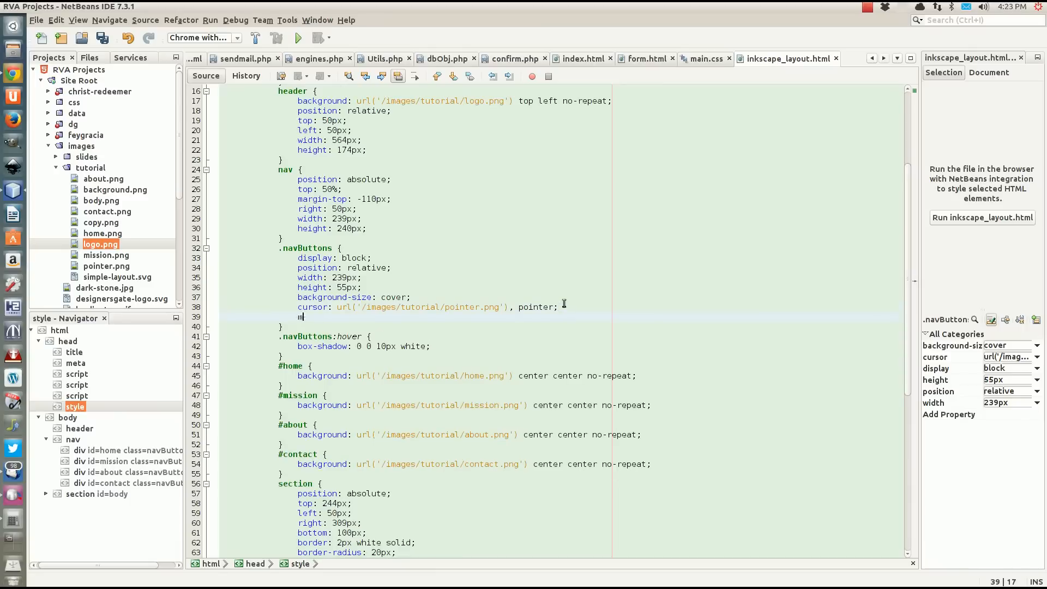
text(argin)
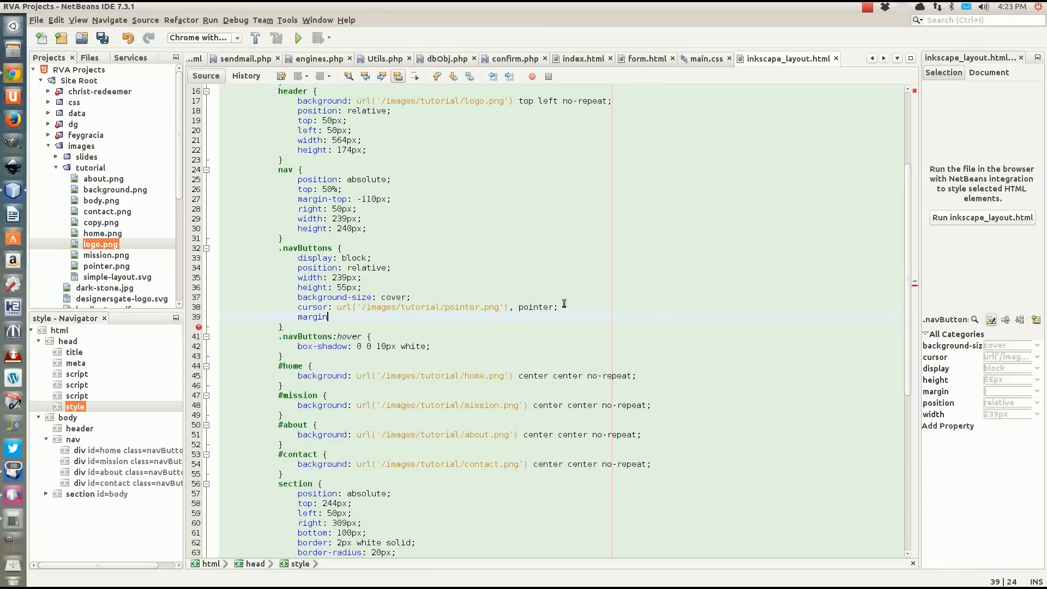
text(-bottom: 4)
key(BackSpace)
text(5)
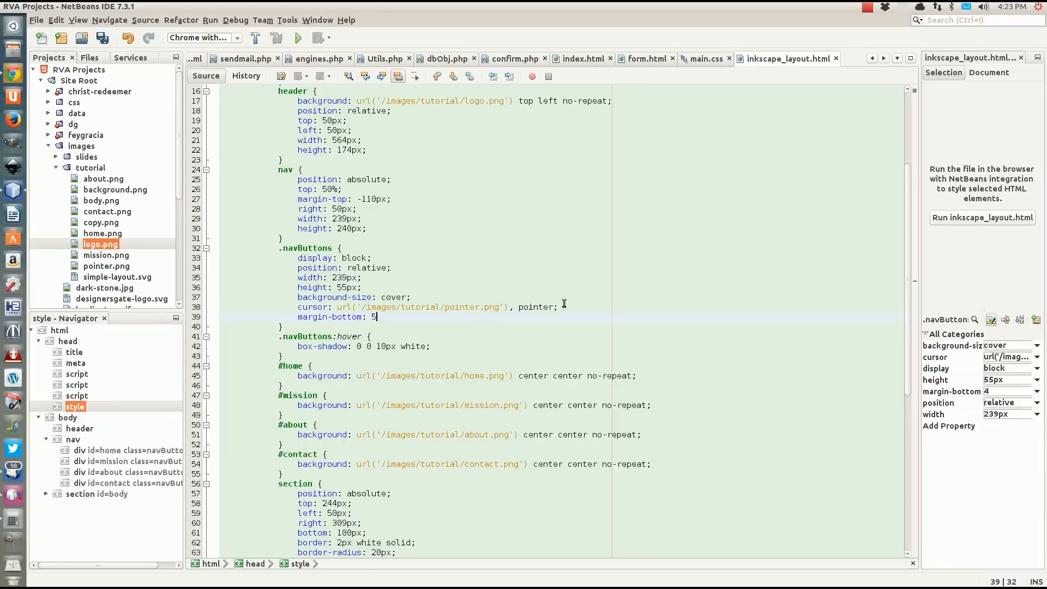
text(px;)
Add a .navButtons:last-child rule with margin-bottom 0 below the .navButtons rule.
click(301, 327)
key(Return)
text(.nav)
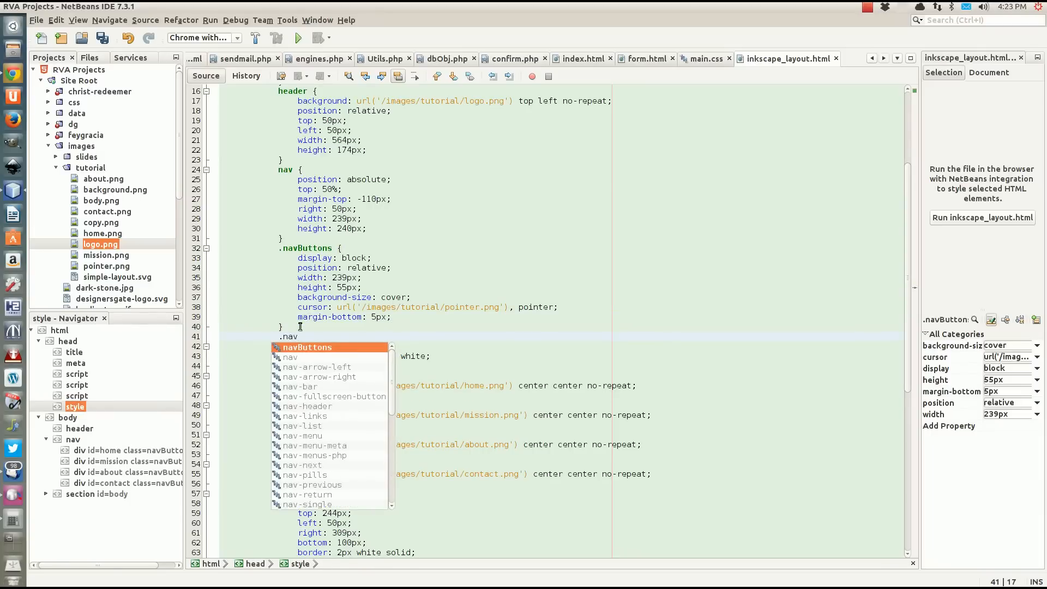
text(Buttons:)
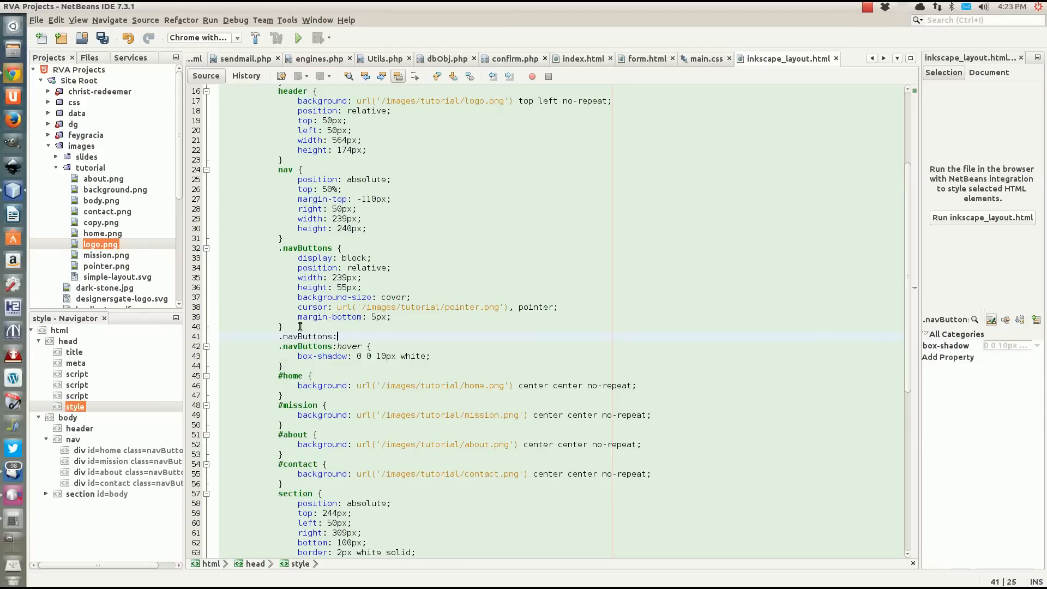
text(last-child )
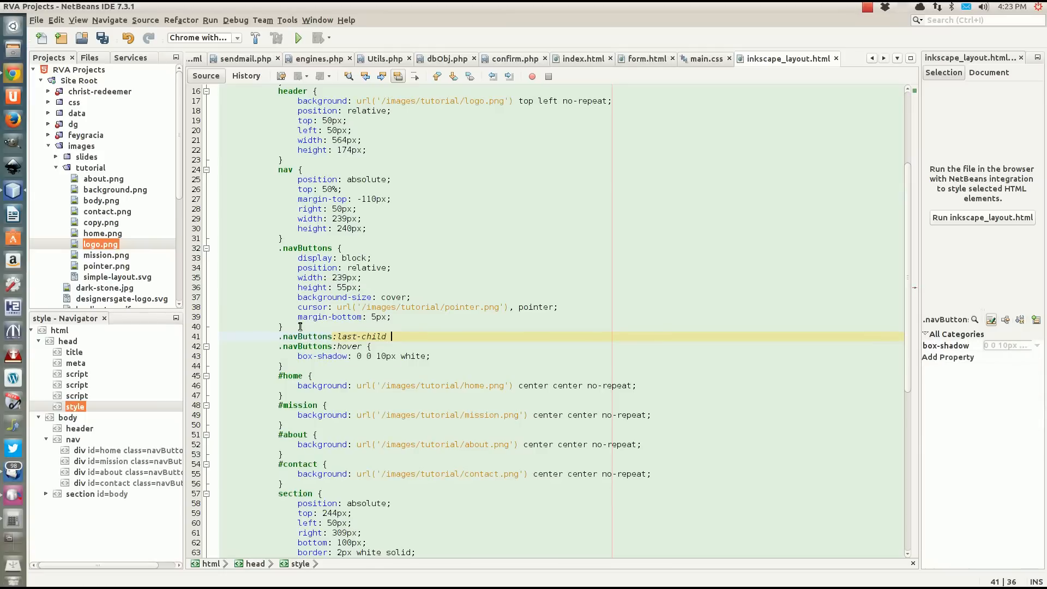
text({)
key(Escape)
key(Return)
text(ma)
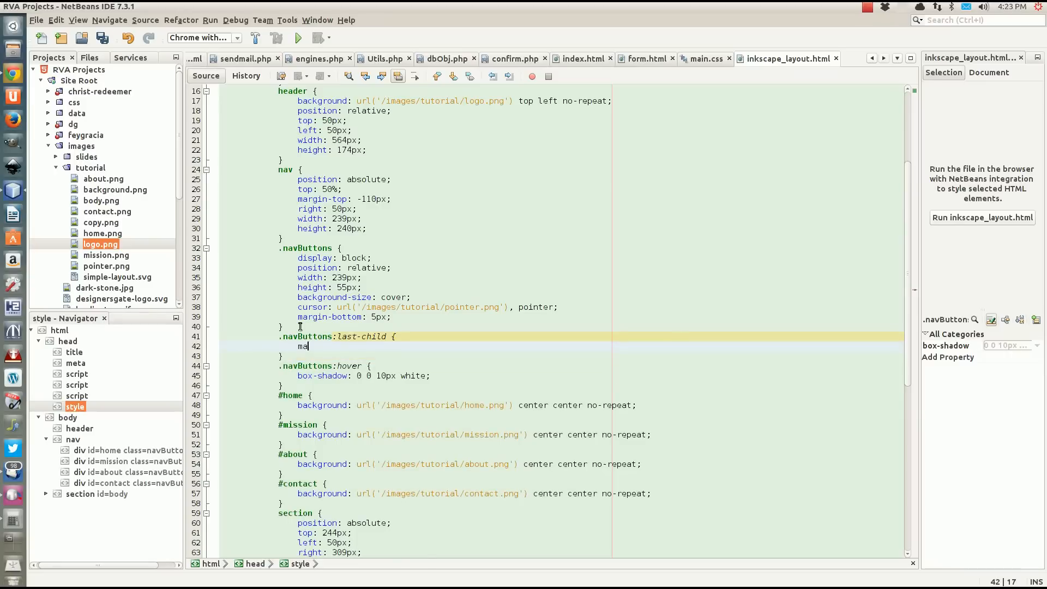
text(rgin-bot)
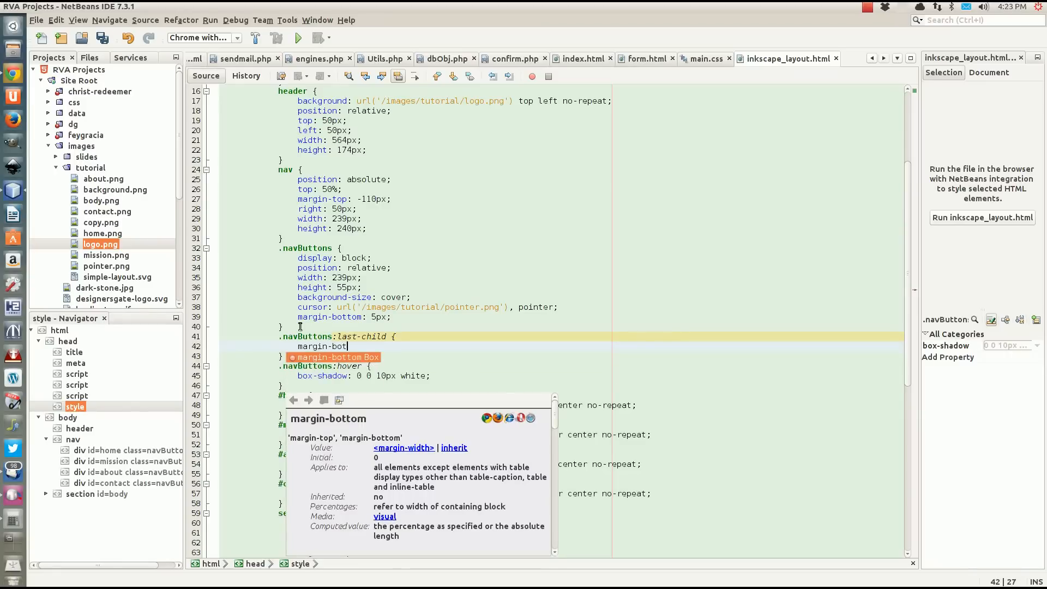
key(Return)
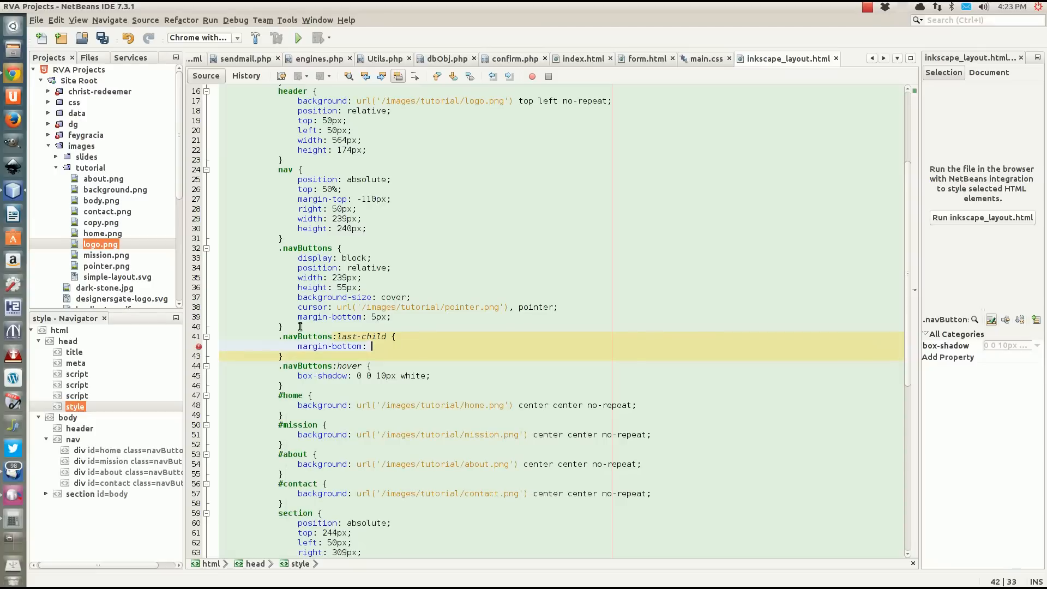
text(0;)
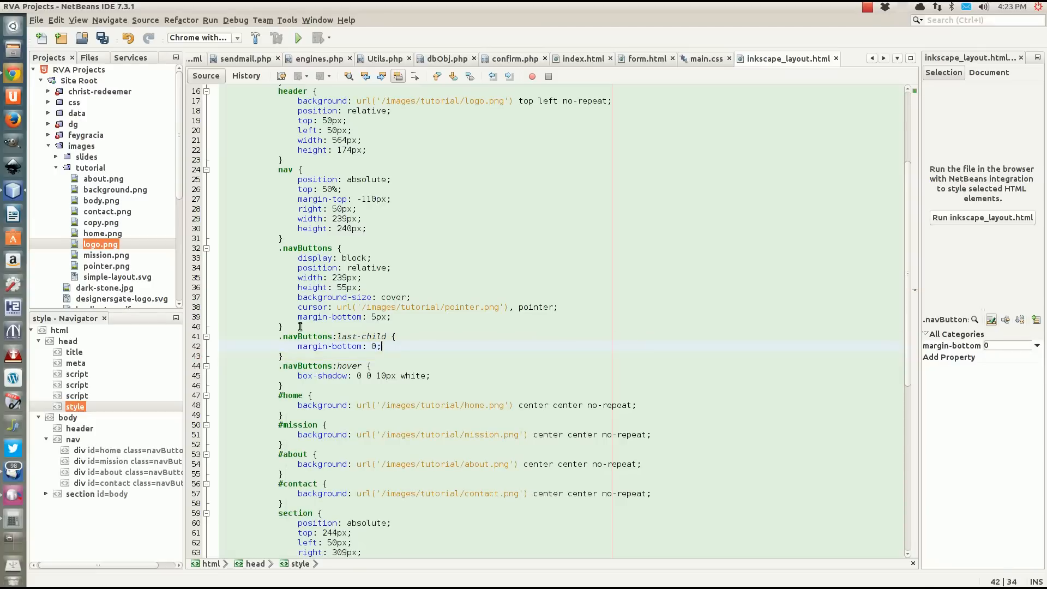
Save the file and reload the layout page in Chrome to check the button spacing.
key(ctrl+s)
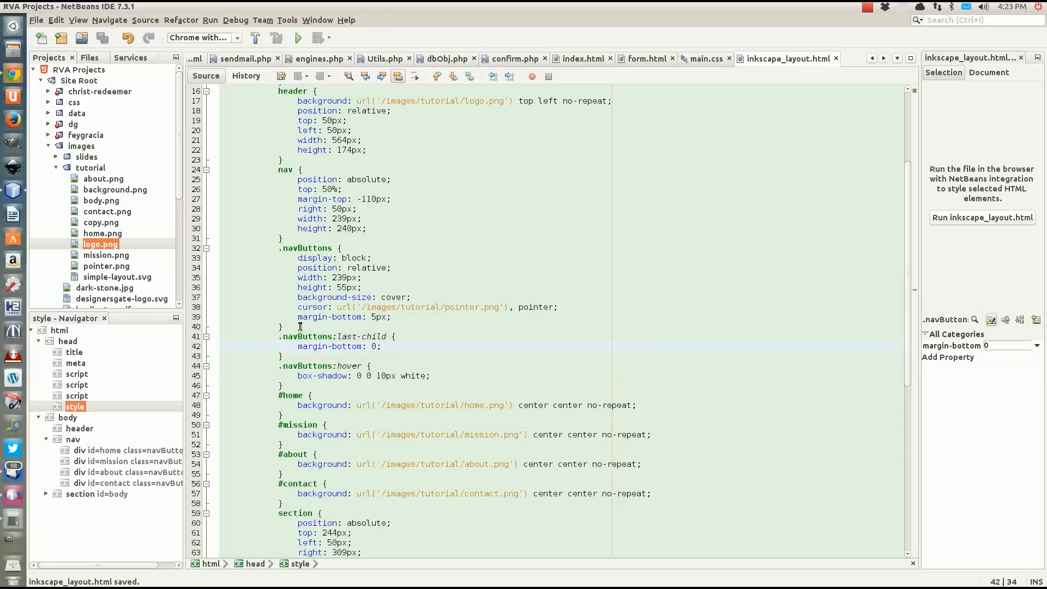
click(13, 74)
key(F5)
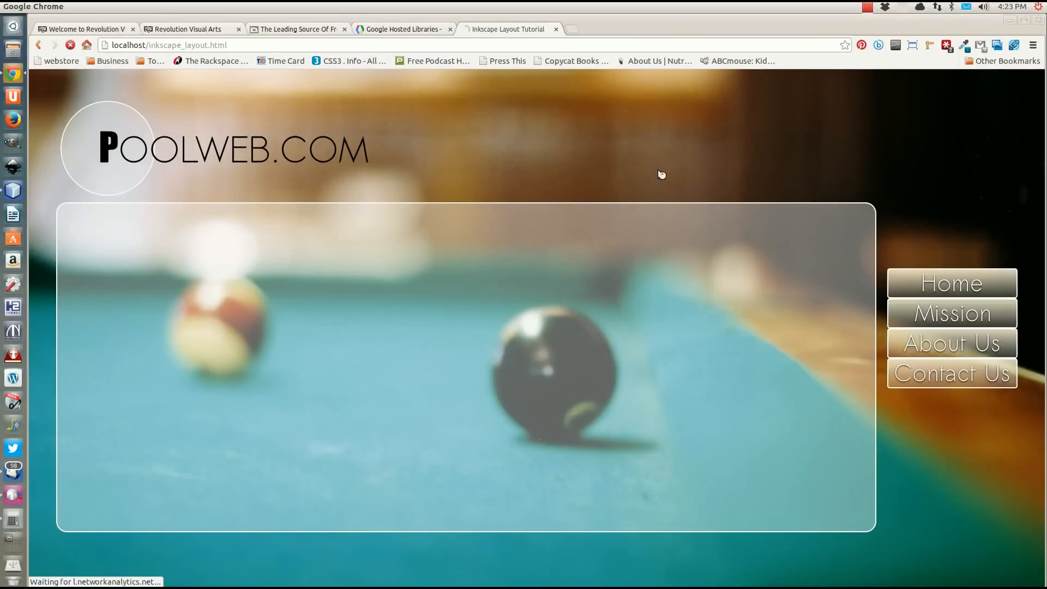